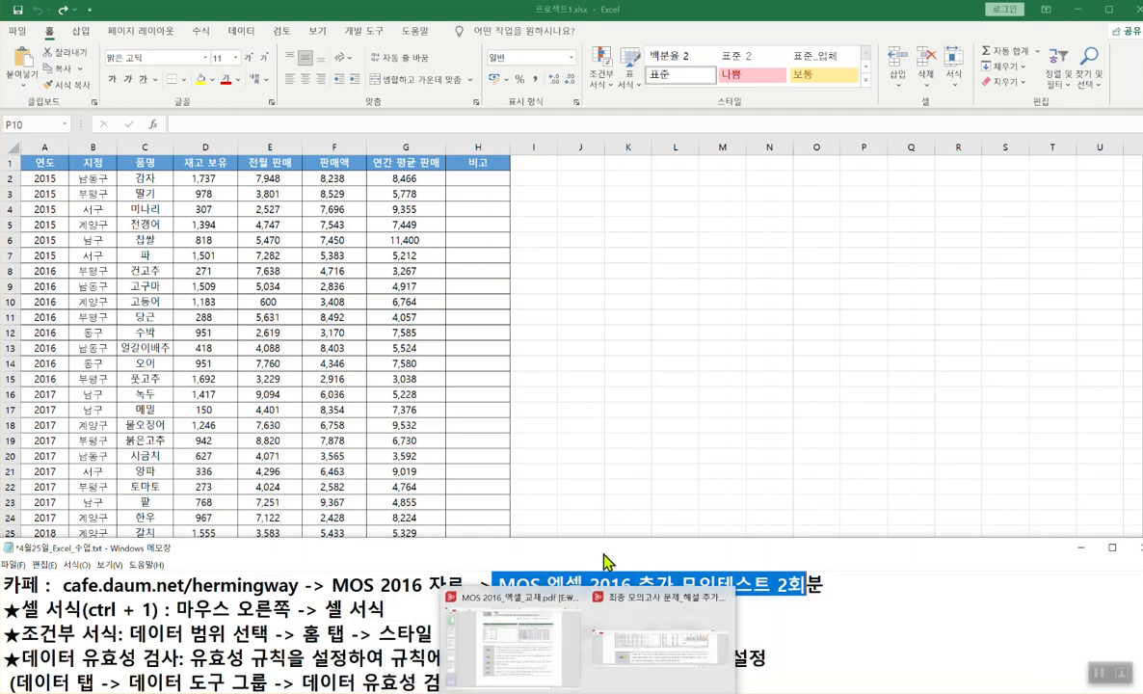
- Highlight the cafe address line in the notes, then return to Excel's 품목 sheet and select G6
left_click(315, 584)
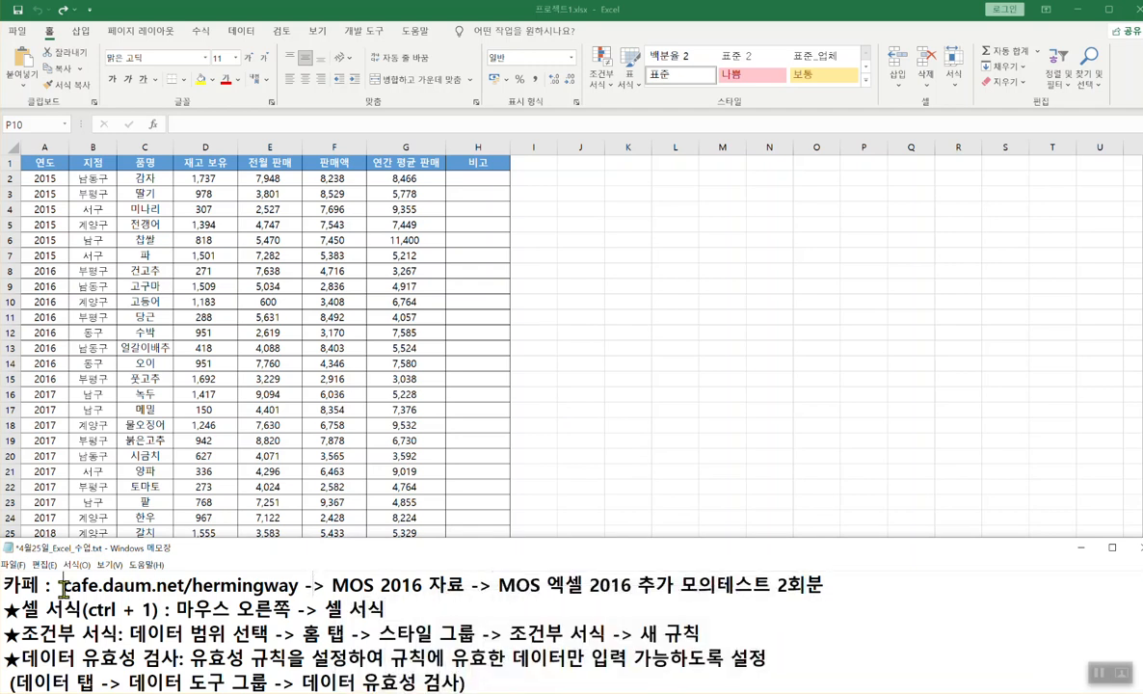
left_click_drag(62, 584, 822, 584)
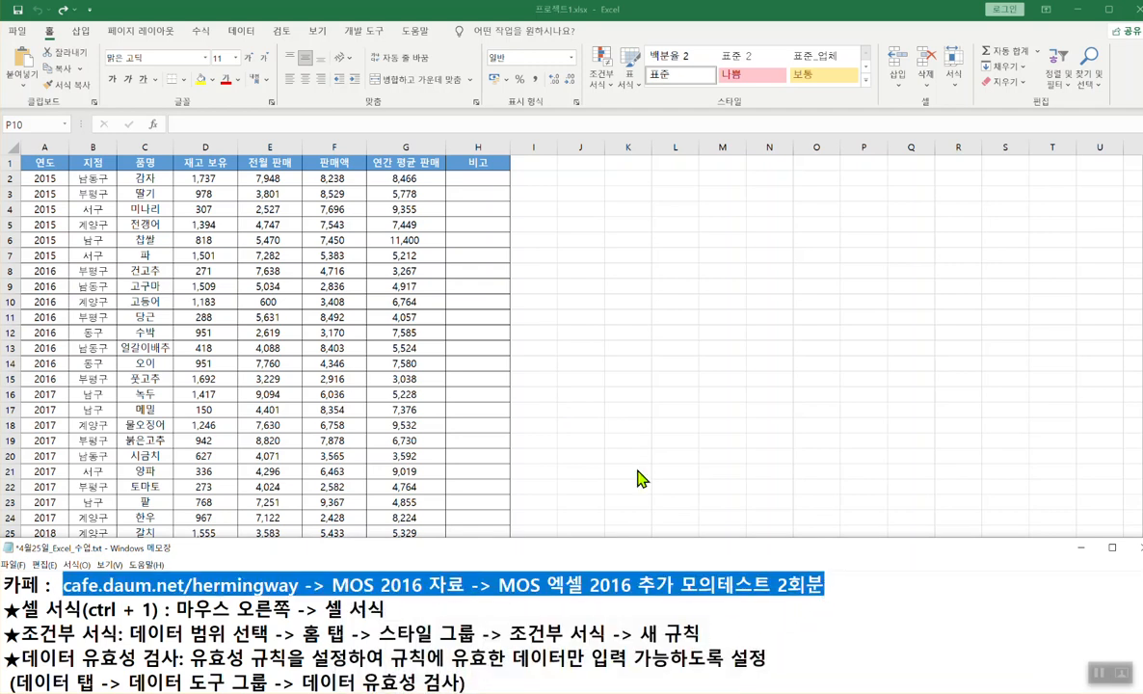
left_click(450, 340)
left_click(378, 238)
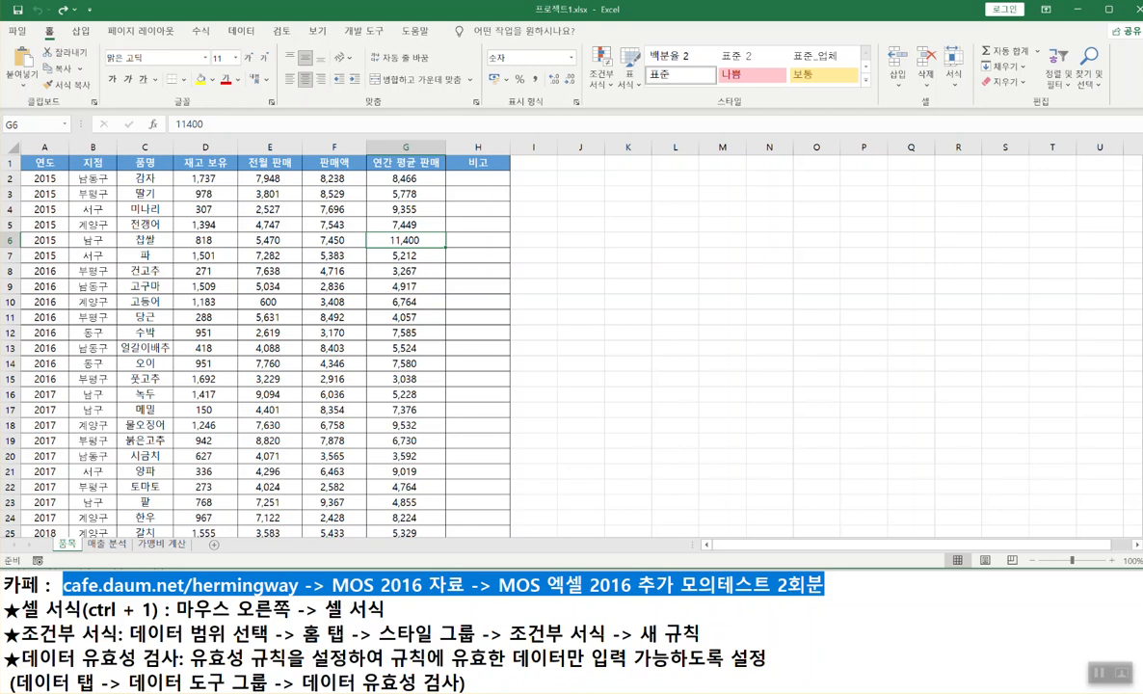
- Bring up the exam PDF and scroll to 작업 1, the data validation task for F5
mouse_move(622, 693)
mouse_move(587, 693)
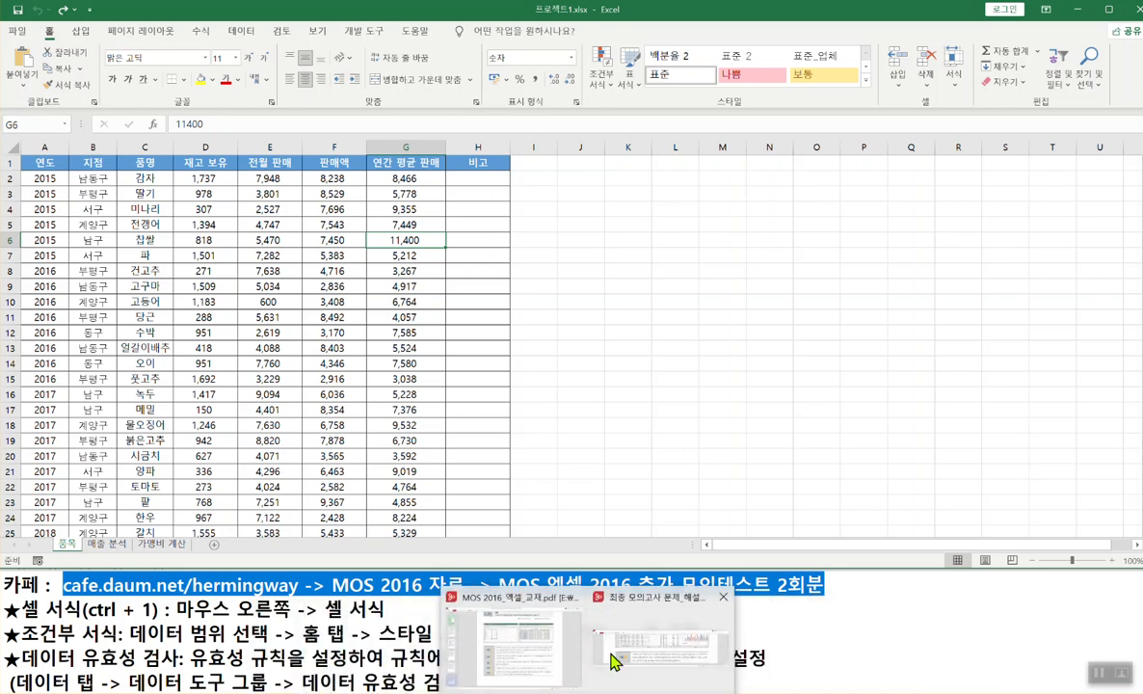
left_click(623, 643)
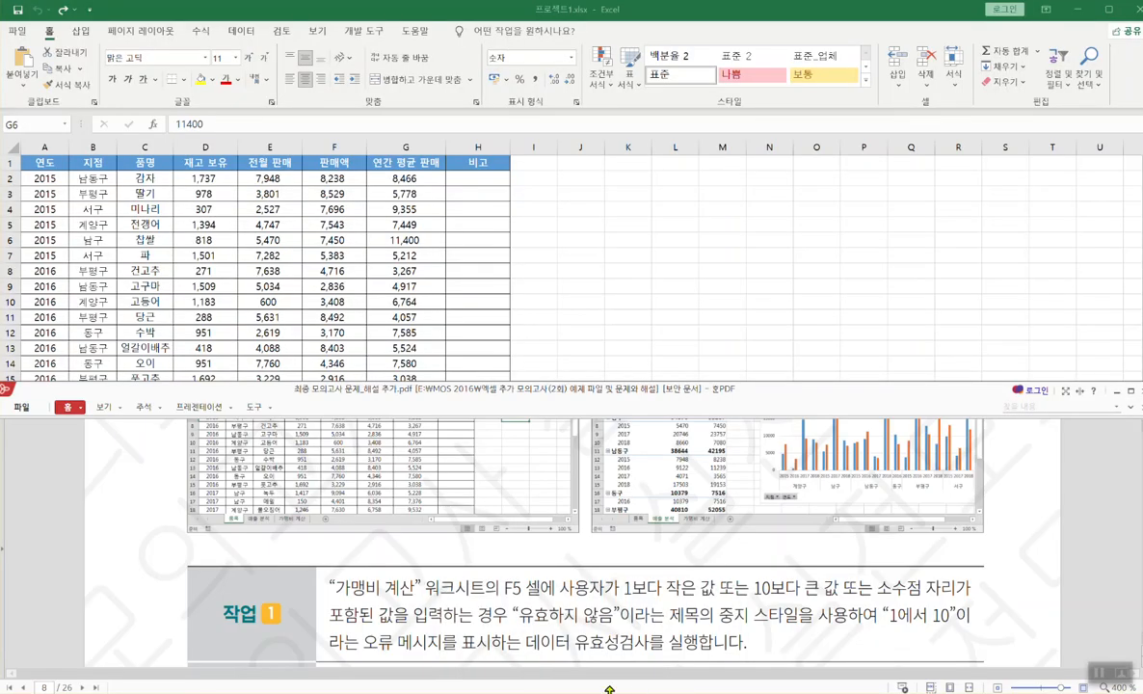
scroll(560, 573, "up", 3)
scroll(560, 573, "up", 5)
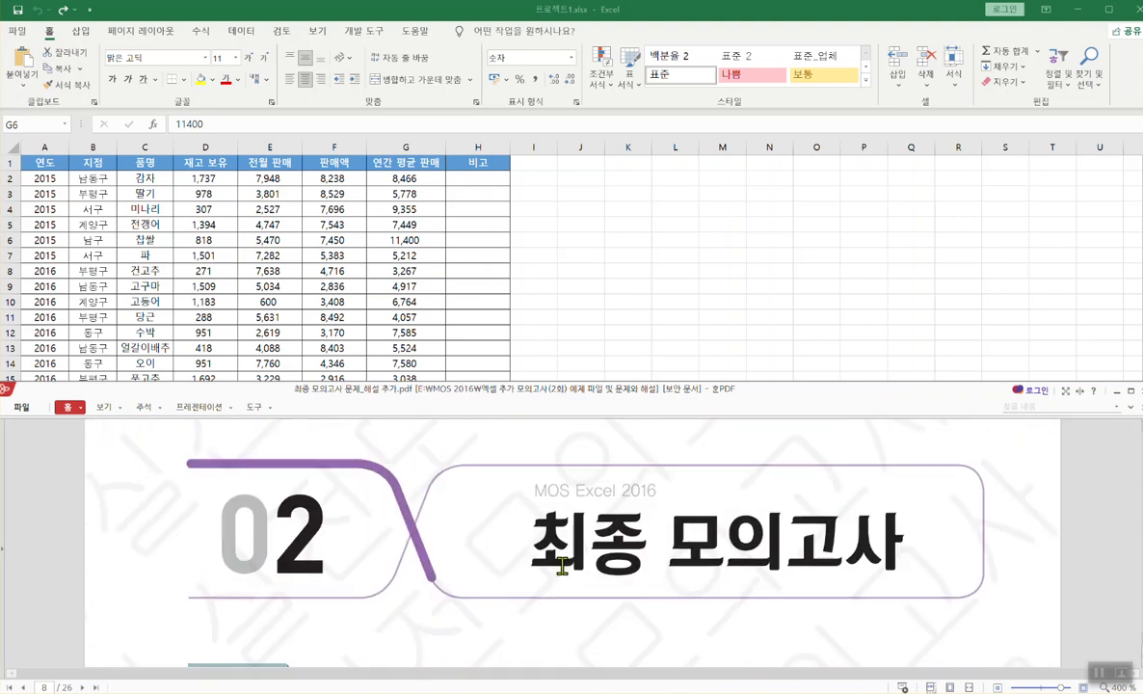
scroll(563, 567, "down", 5)
scroll(570, 574, "up", 2)
- Switch back to the workbook after one more glance at the PDF task
left_click(745, 260)
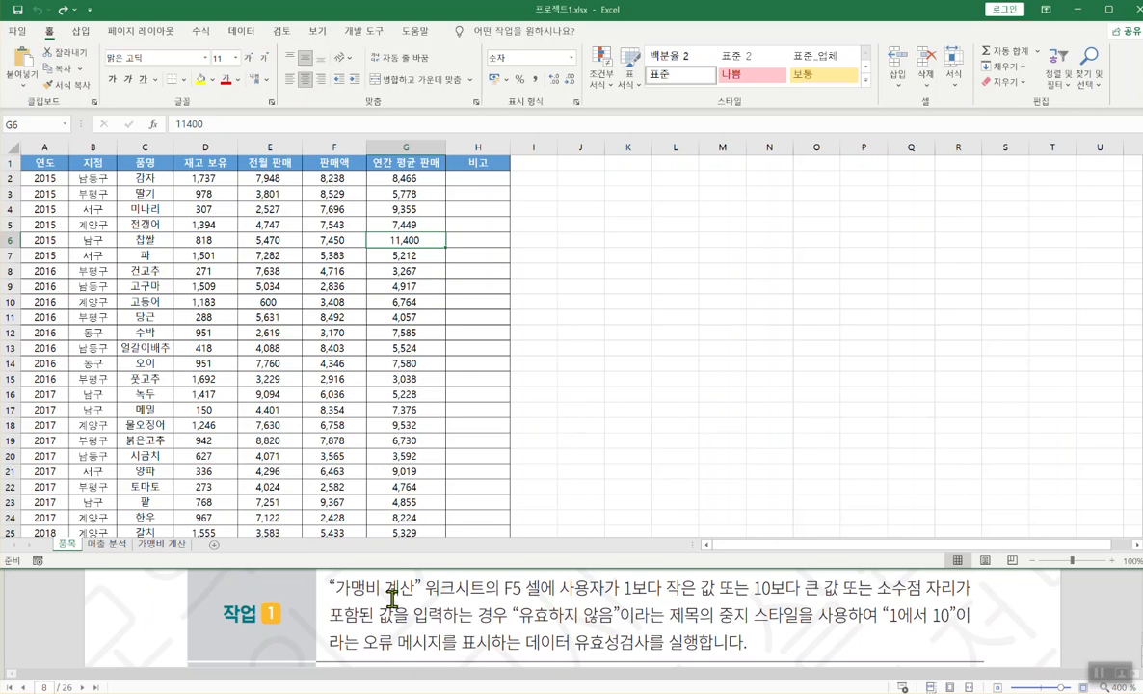
left_click(384, 592)
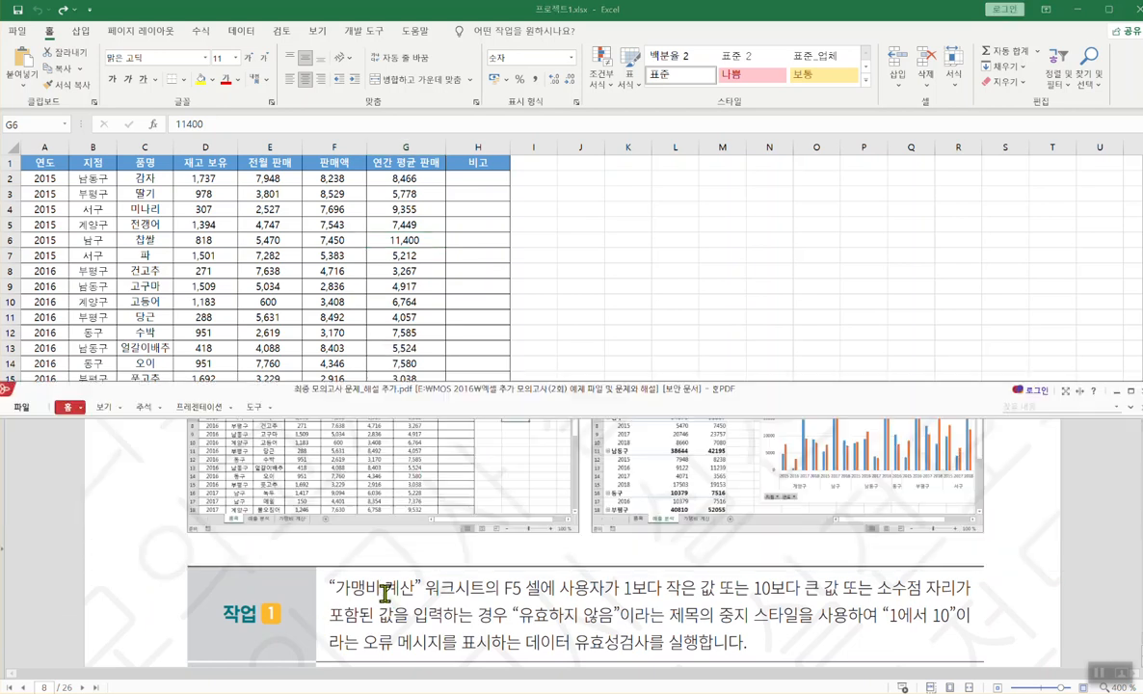
left_click(520, 285)
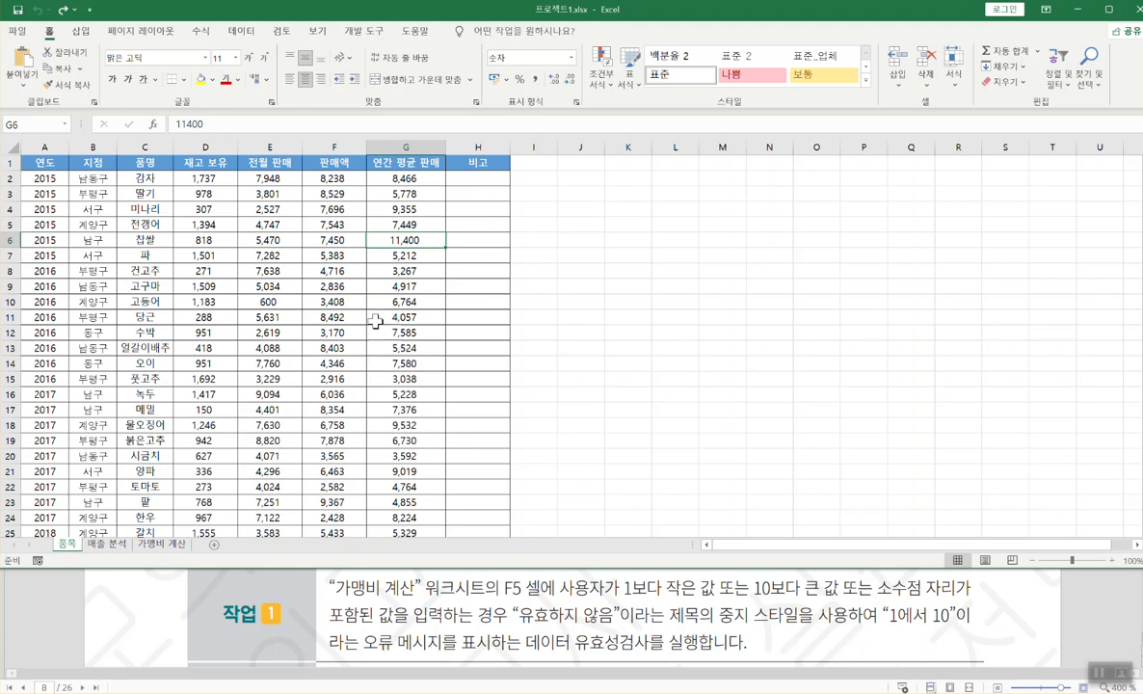
- Open the 가맹비 계산 sheet and select cell F5, holding 할부 년수 5
left_click(156, 546)
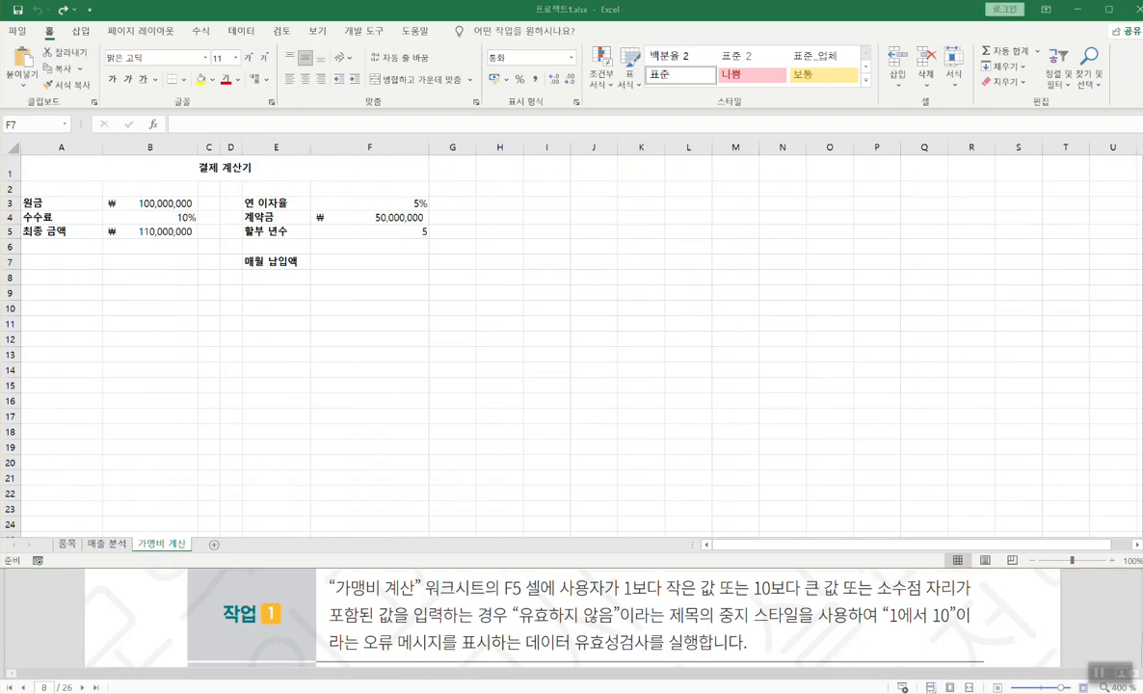
left_click(161, 546)
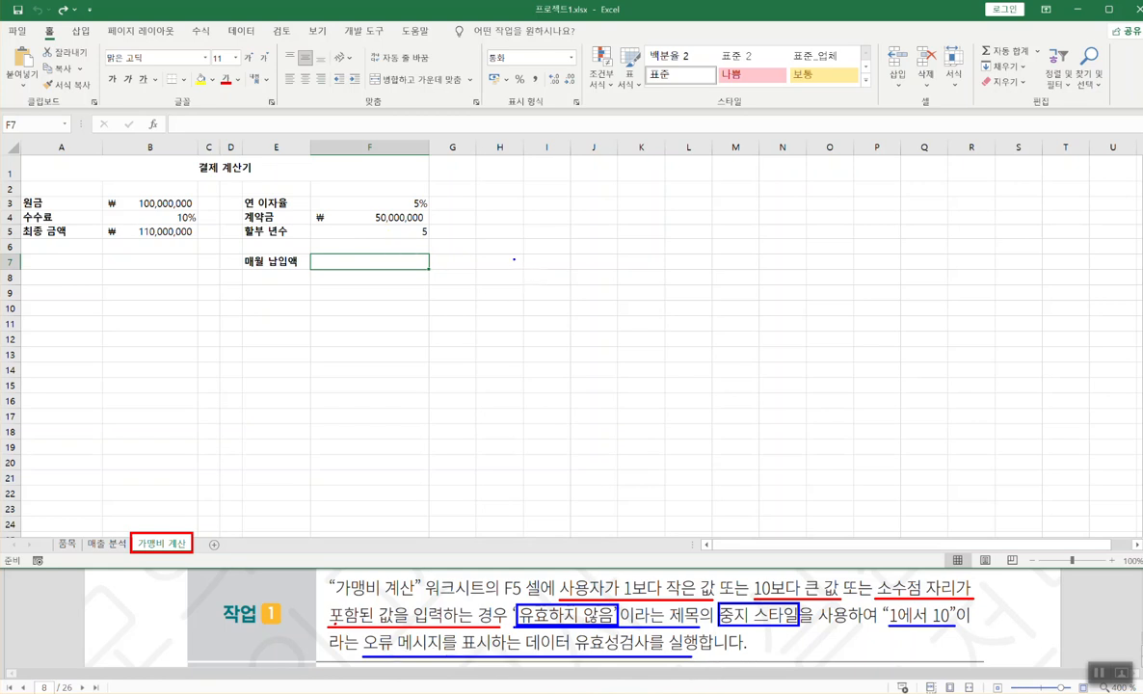
left_click(356, 232)
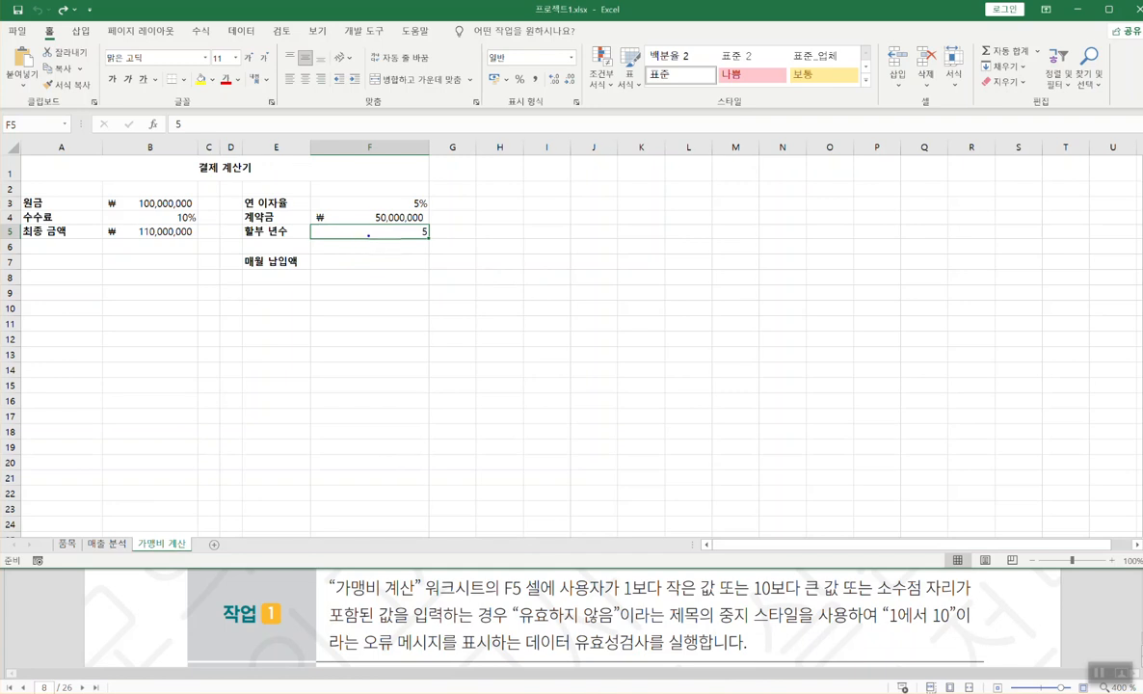
- Open Data Validation for F5 from the Data tab, dismissing the import tip
left_click(241, 31)
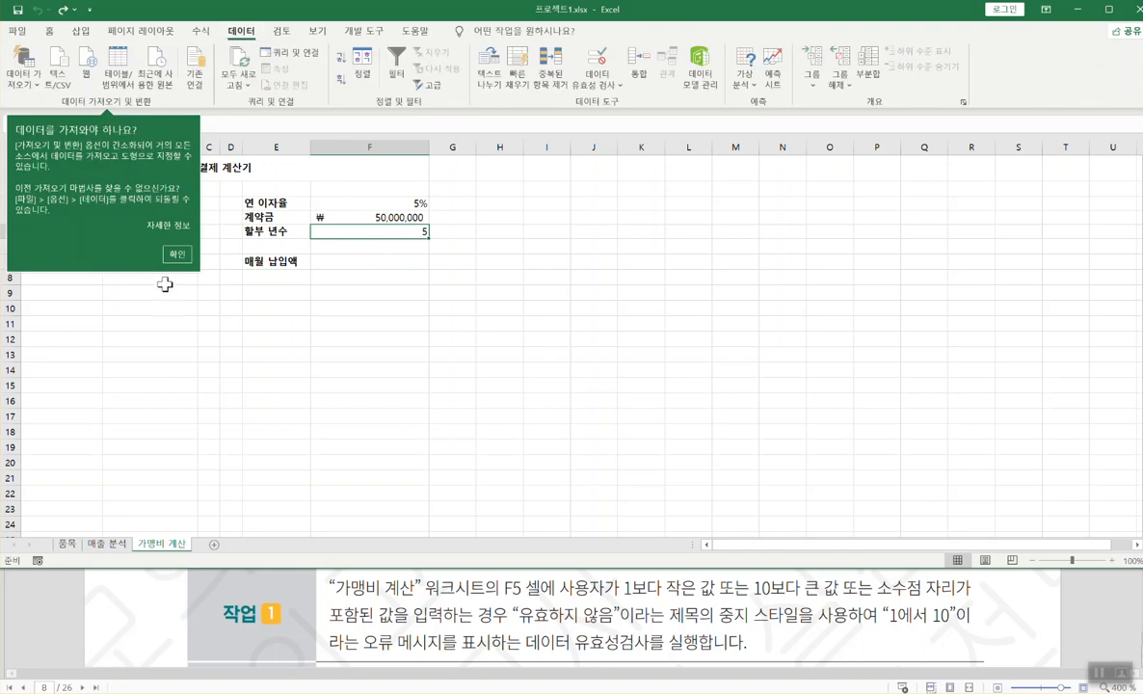
left_click(608, 63)
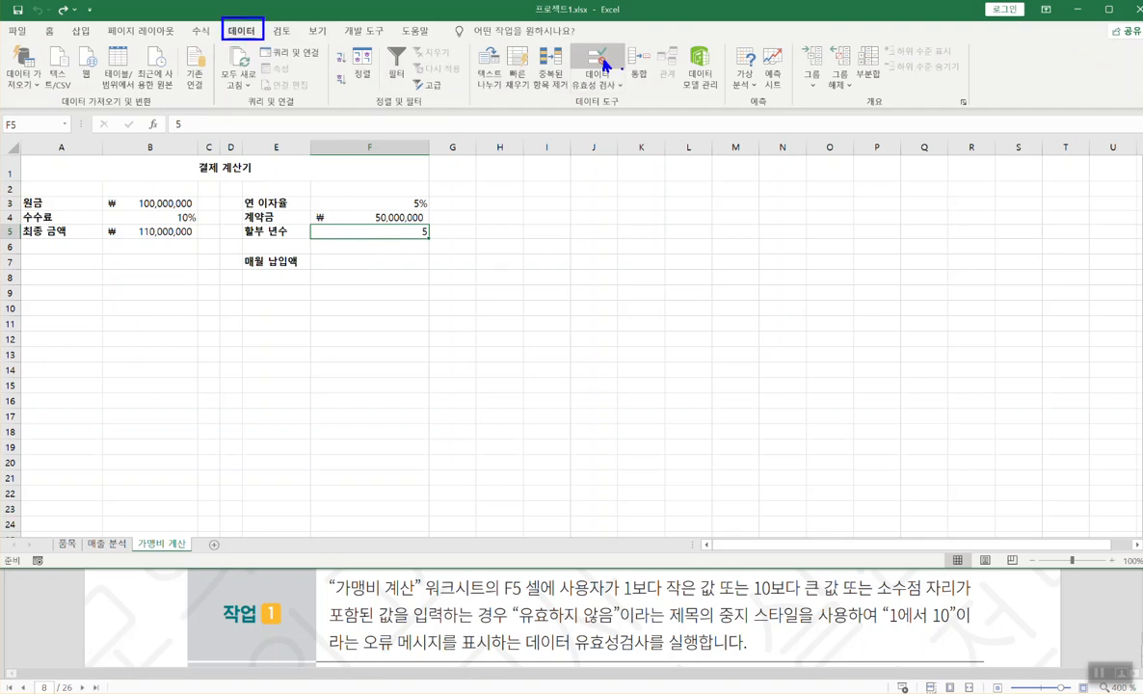
left_click(597, 63)
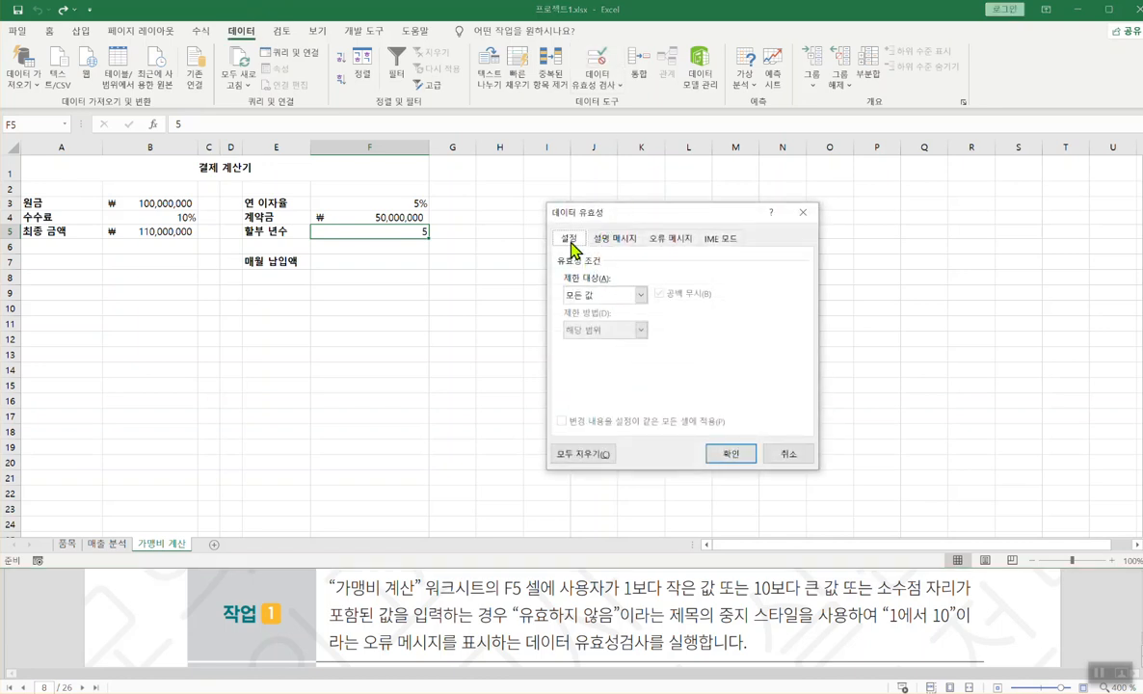
- Allow only whole numbers (정수) in F5, with minimum 1 and maximum 10
left_click(638, 296)
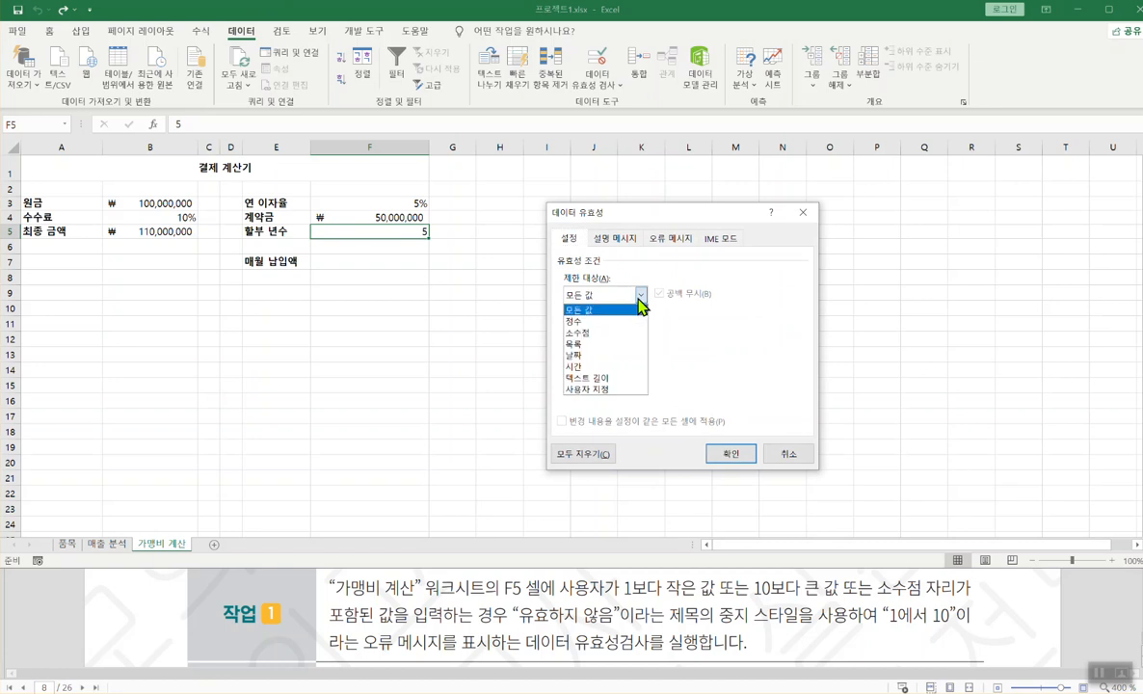
left_click(578, 321)
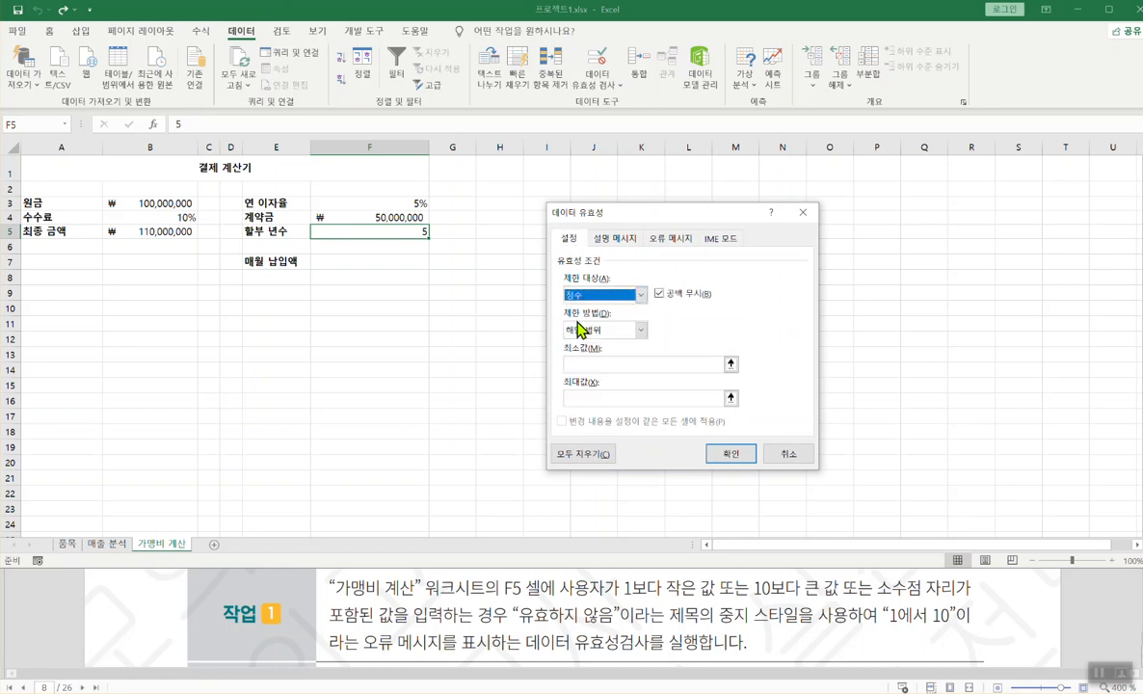
left_click(583, 364)
type("1")
left_click(571, 399)
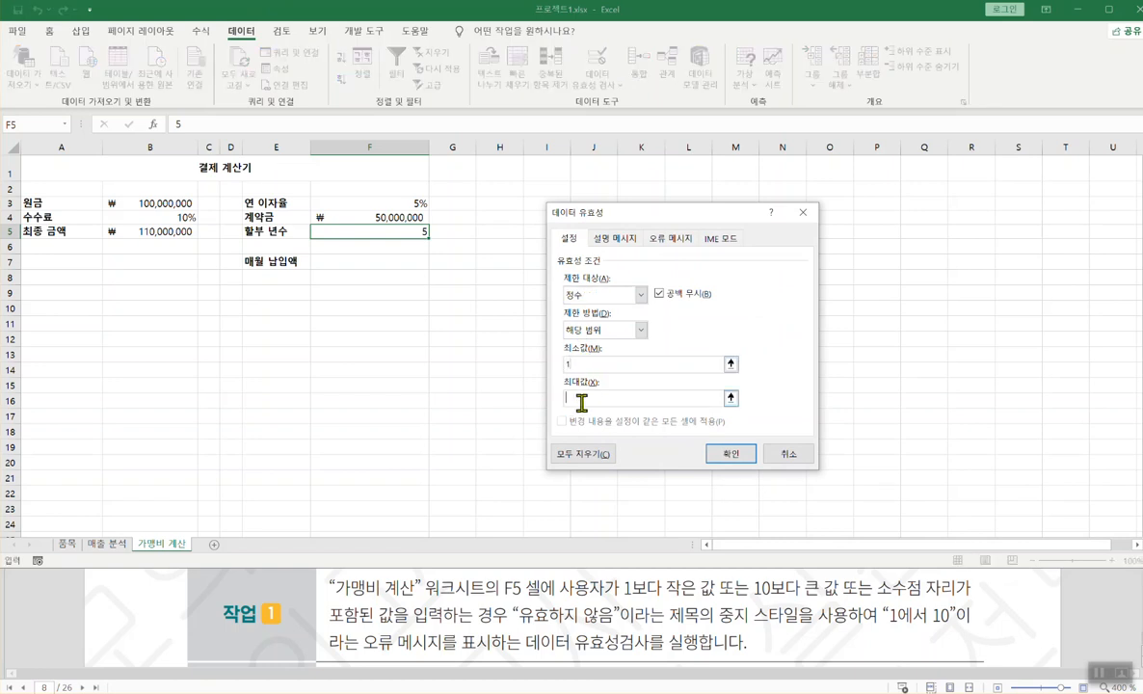
type("1")
- Give F5 a 중지 error alert titled 유효하지 않음 with message 1에서 10, and apply it
left_click(619, 246)
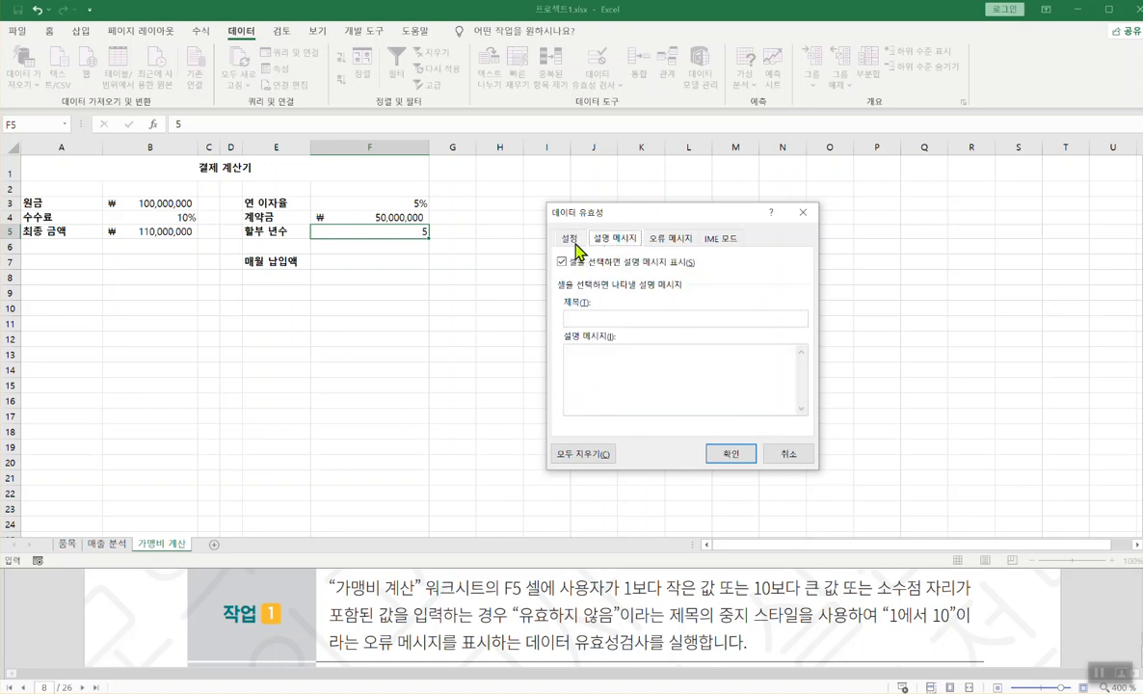
left_click(577, 246)
left_click(670, 241)
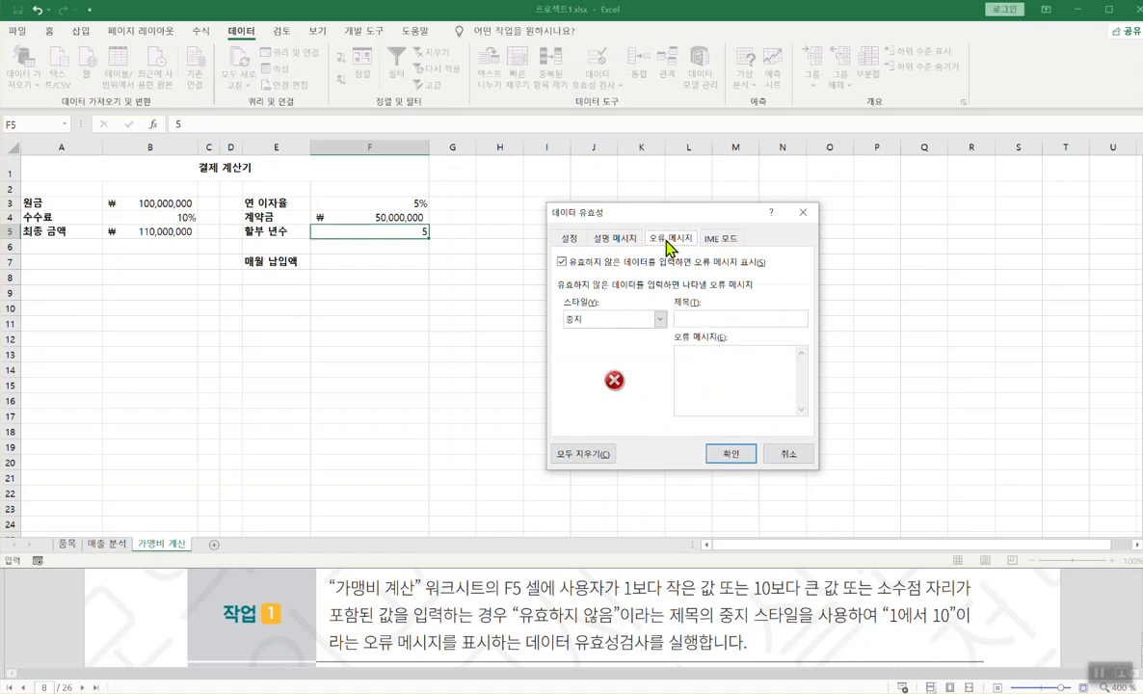
left_click(705, 319)
type("유효하")
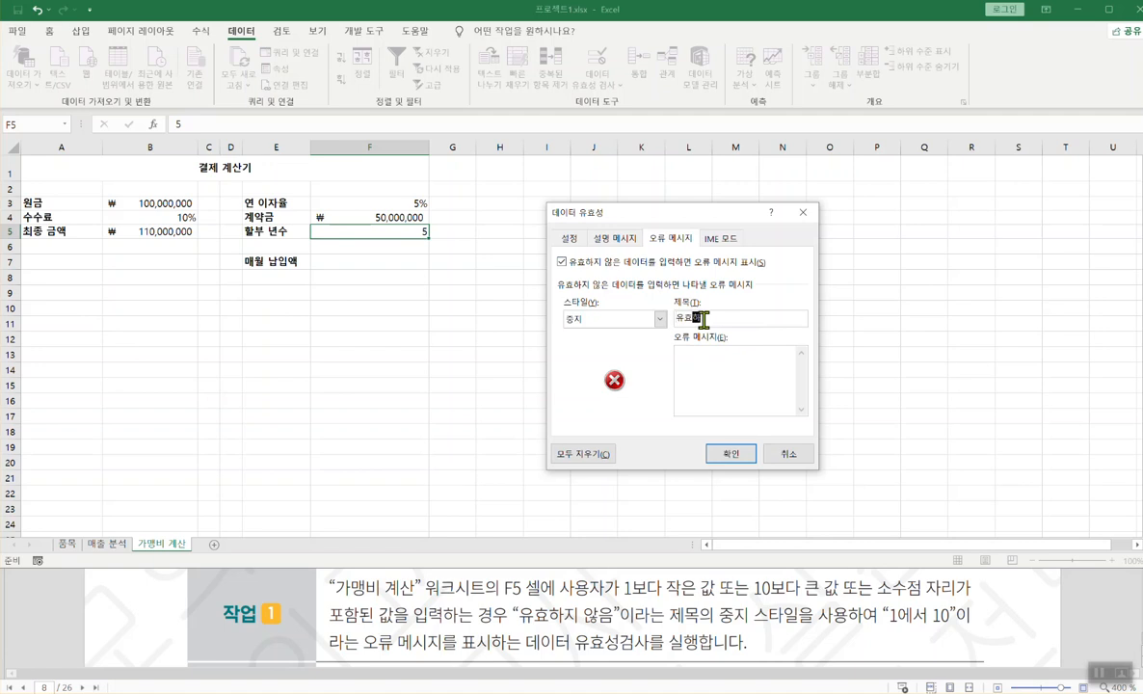
type("지 않음")
left_click(702, 362)
type("1에서 10")
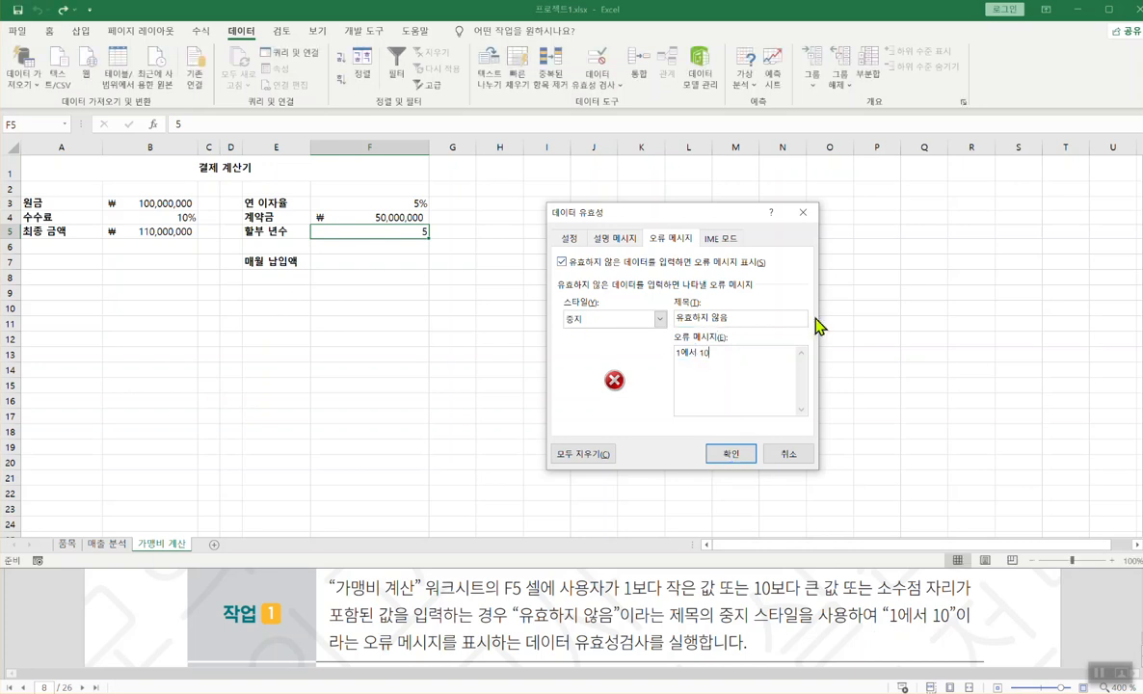
left_click(728, 455)
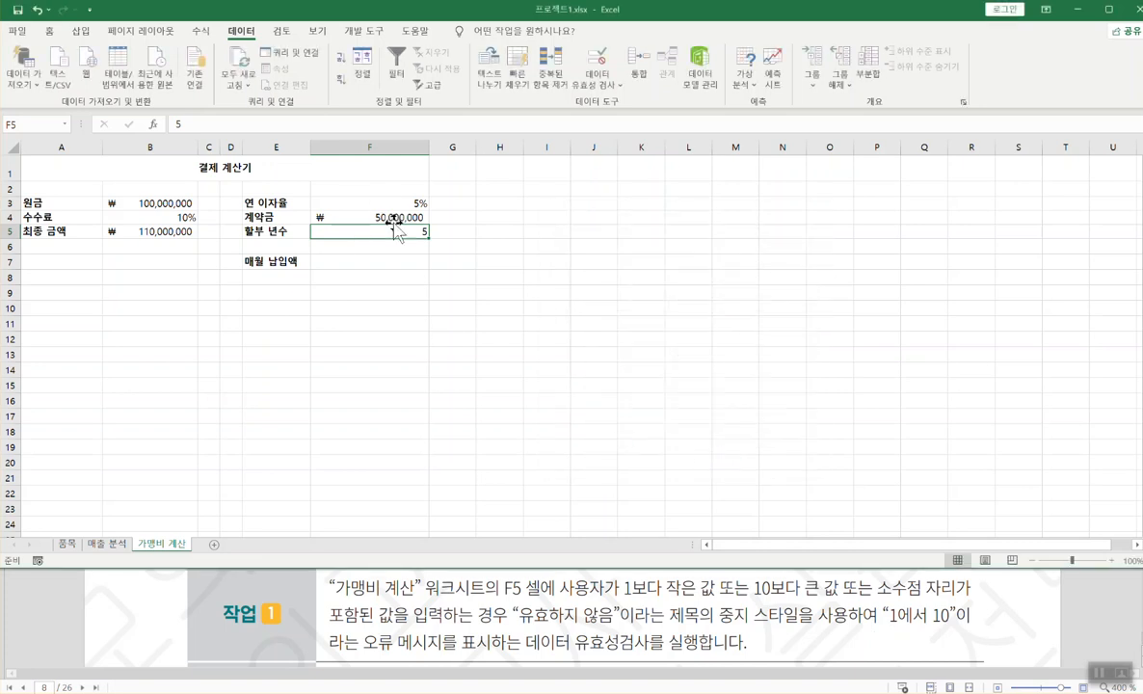
type("2.333")
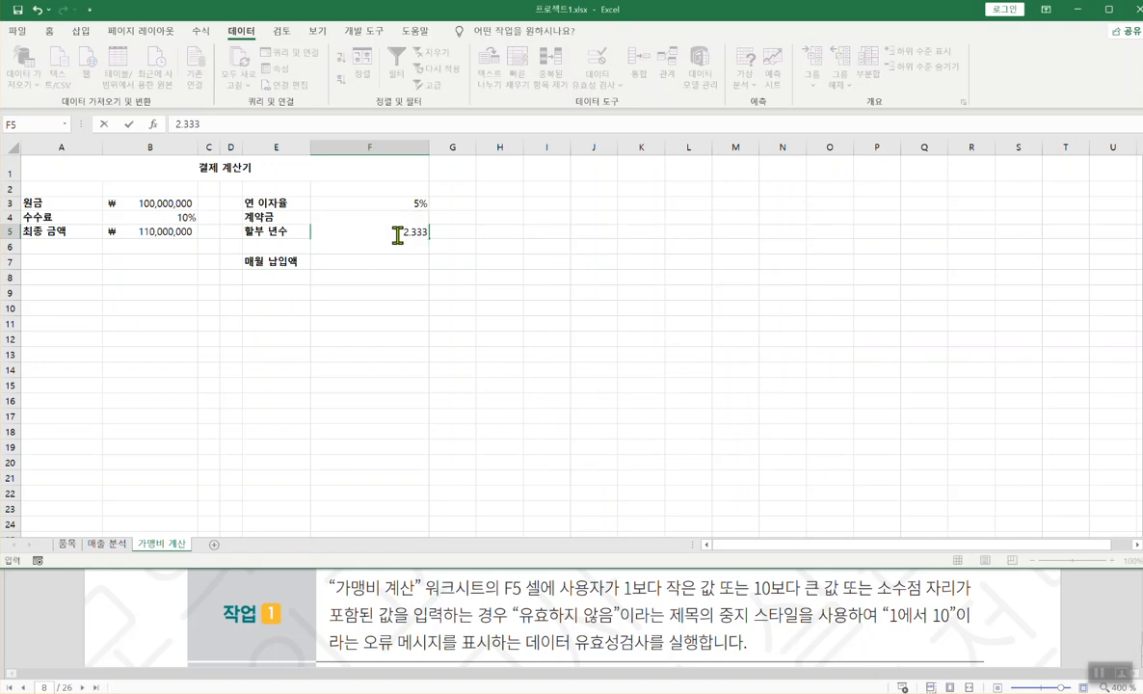
key("Return")
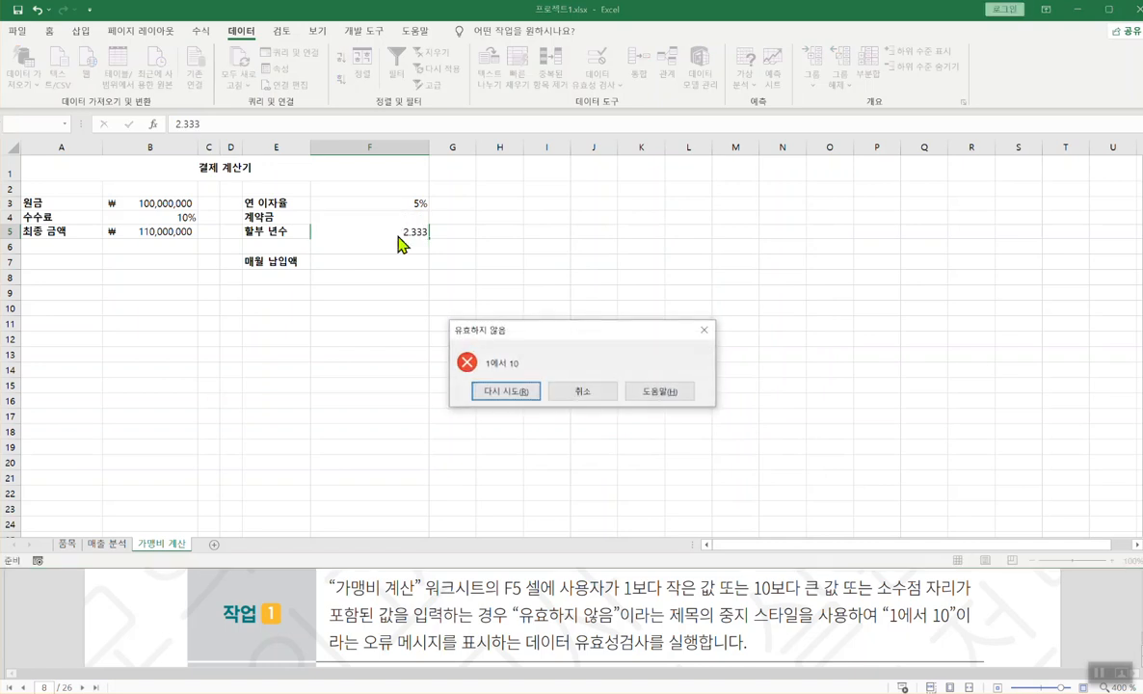
left_click(582, 395)
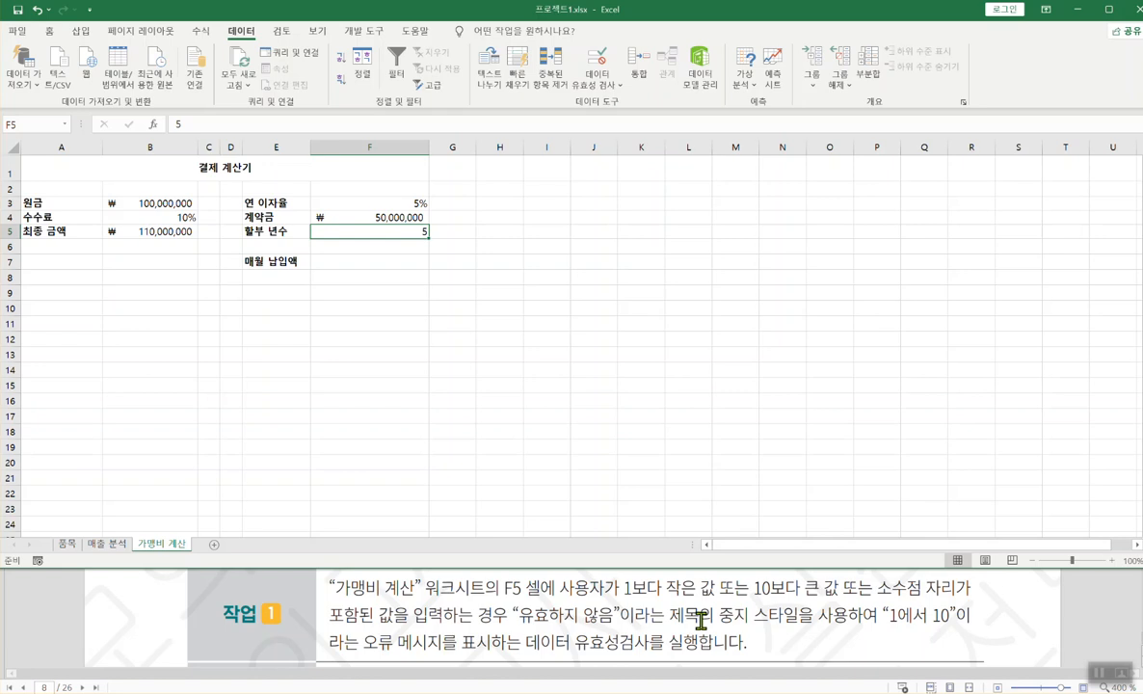
- Scroll the exam PDF to 작업 2, then return to Excel and select F7
left_click(1139, 657)
scroll(539, 501, "down", 1)
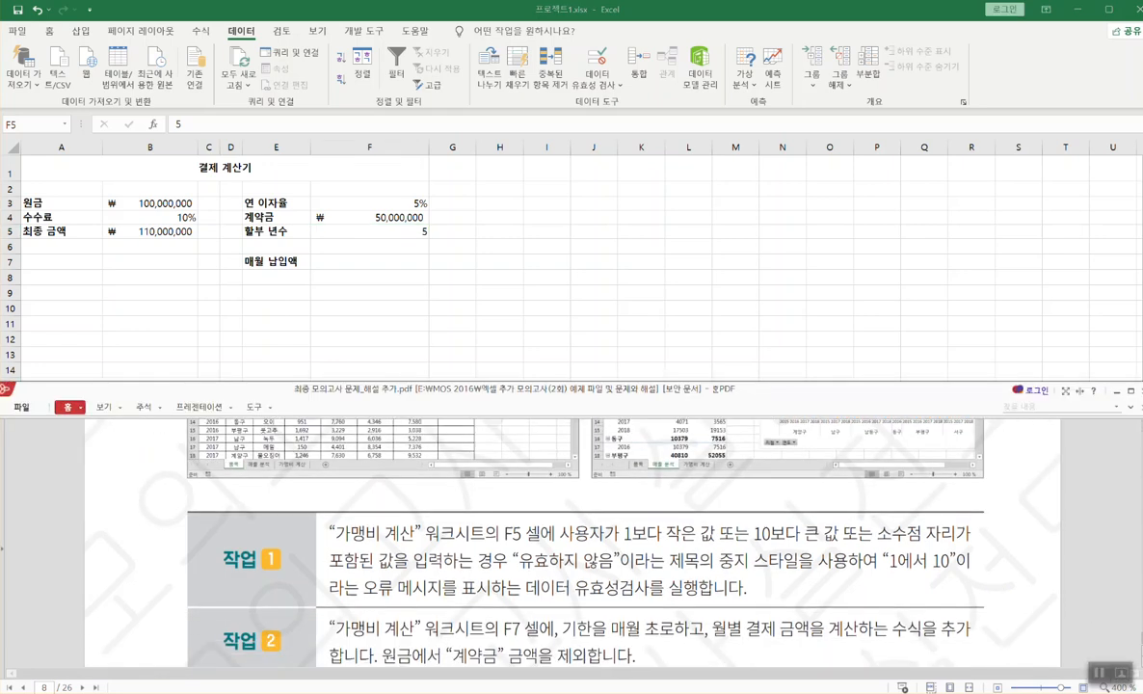
left_click(821, 198)
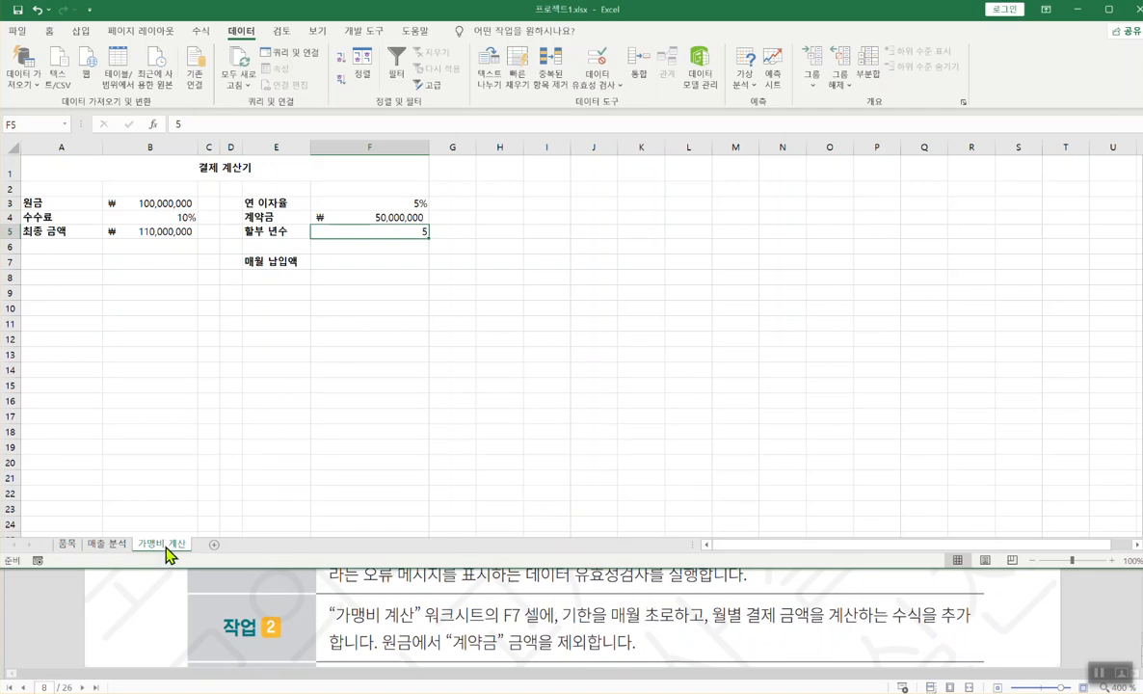
left_click(336, 260)
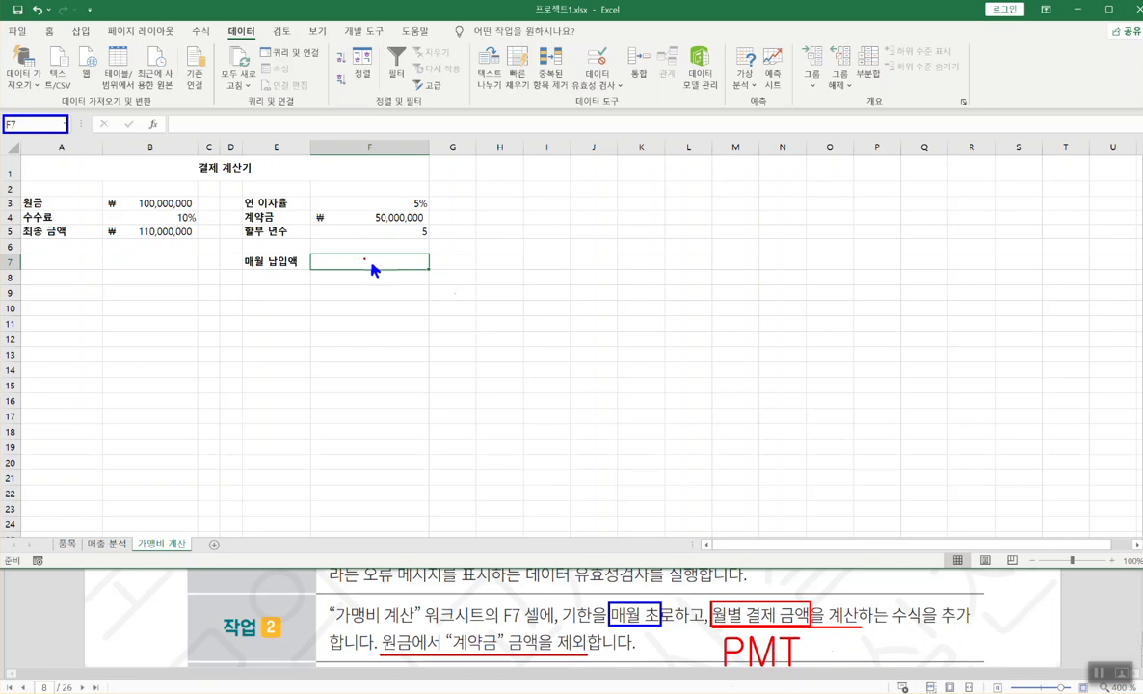
key("Escape")
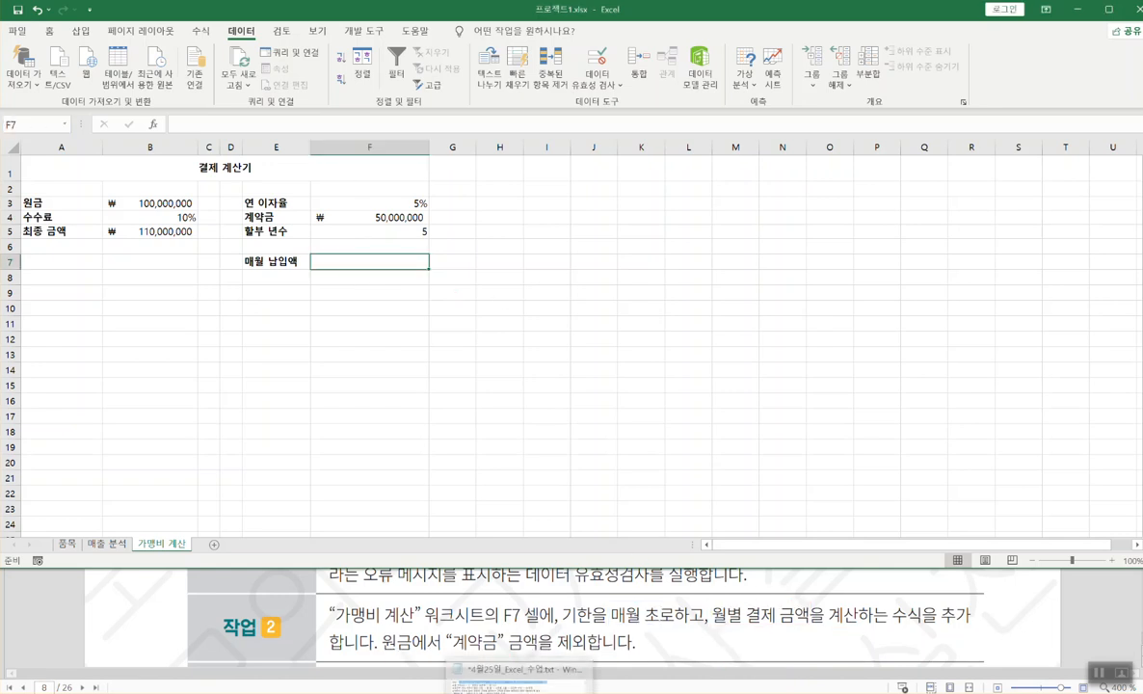
- Scroll the class notes to the PMT syntax, =pmt(이자율, 기간, 현재 가치, ...)
left_click(487, 670)
left_click(465, 633)
scroll(463, 633, "down", 5)
scroll(464, 632, "down", 15)
scroll(463, 632, "down", 15)
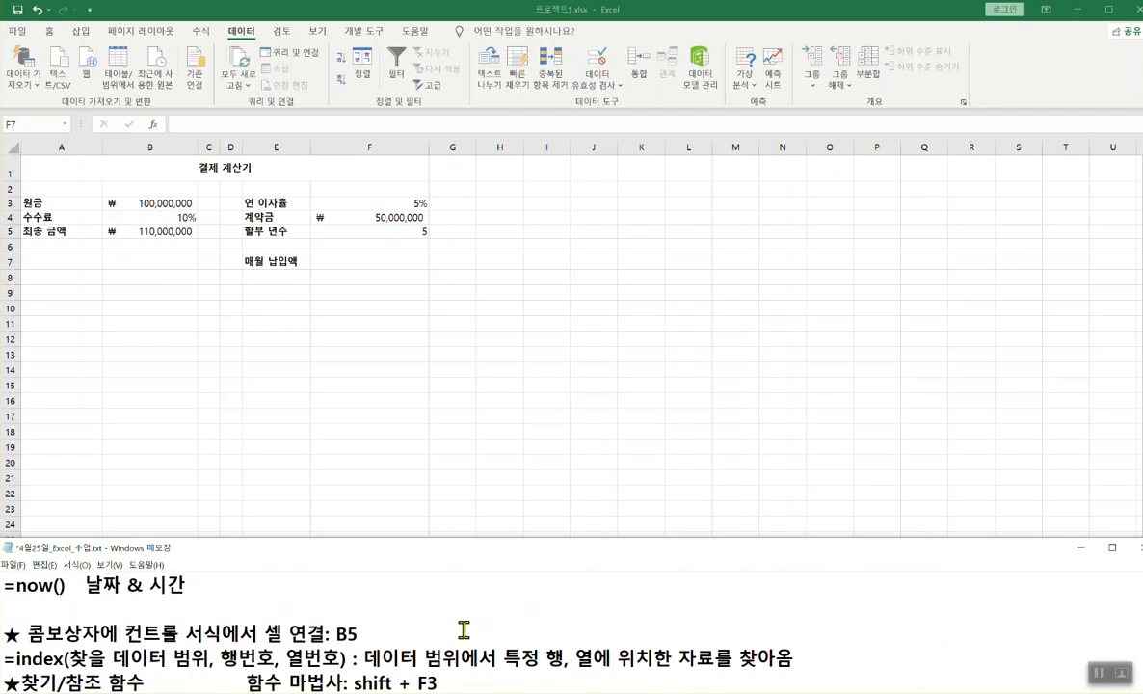
scroll(464, 631, "down", 3)
scroll(464, 630, "up", 1)
scroll(463, 631, "down", 6)
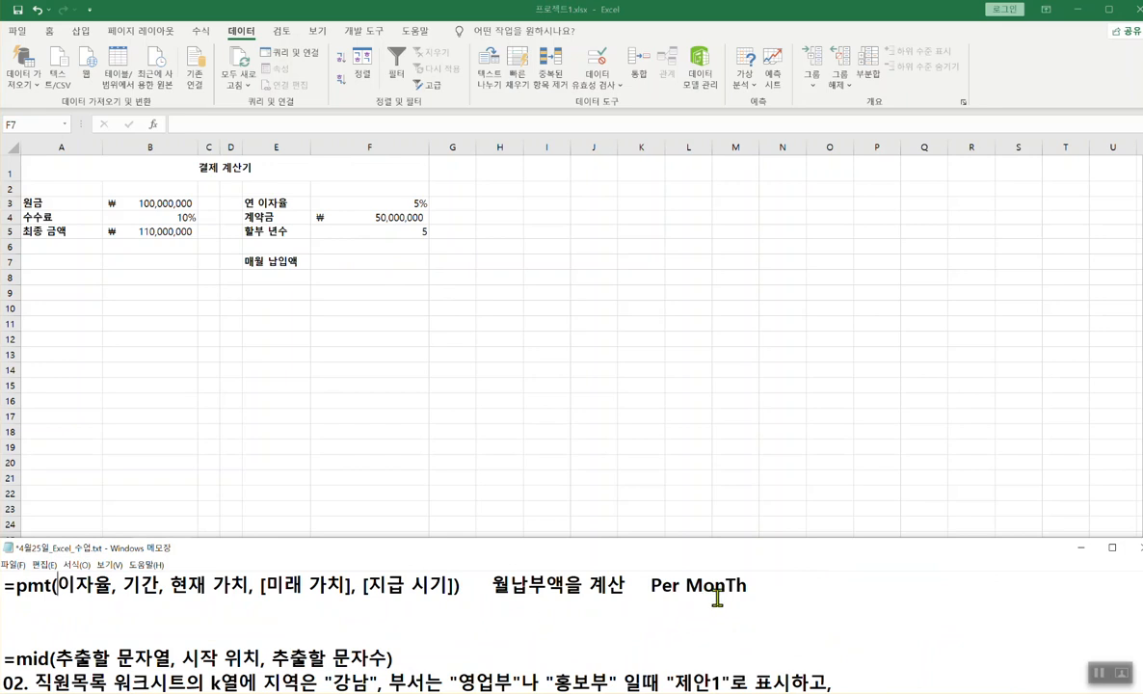
- Check the input cells B5, F4, F5 and F3, then select F7
left_click(385, 265)
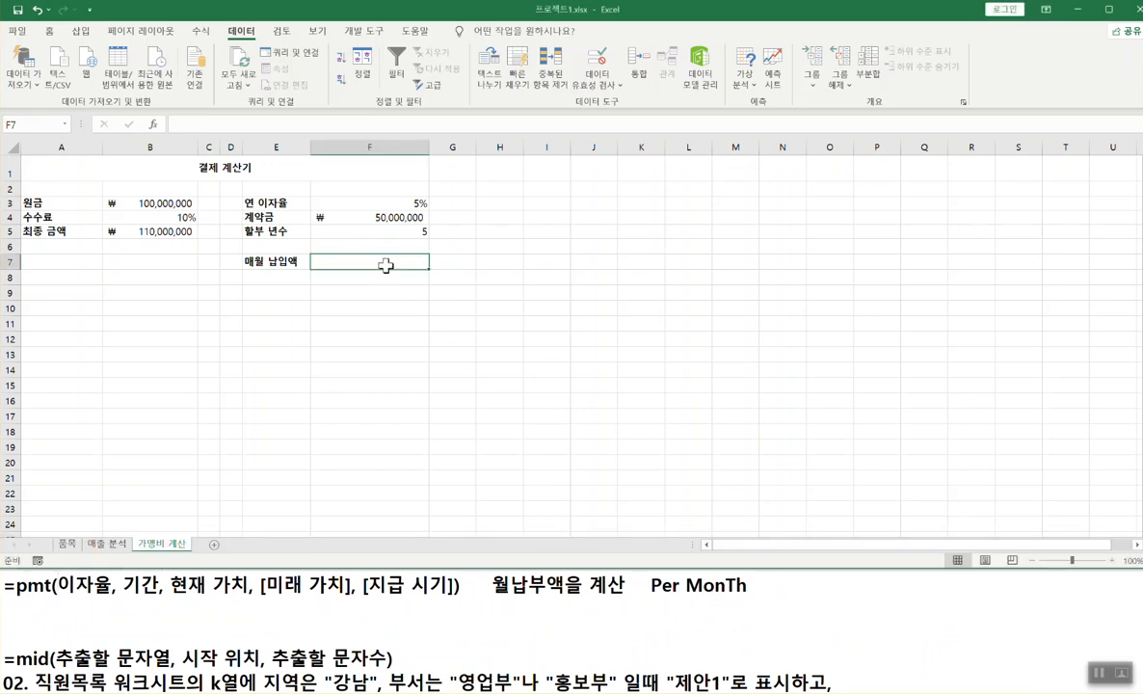
left_click(145, 231)
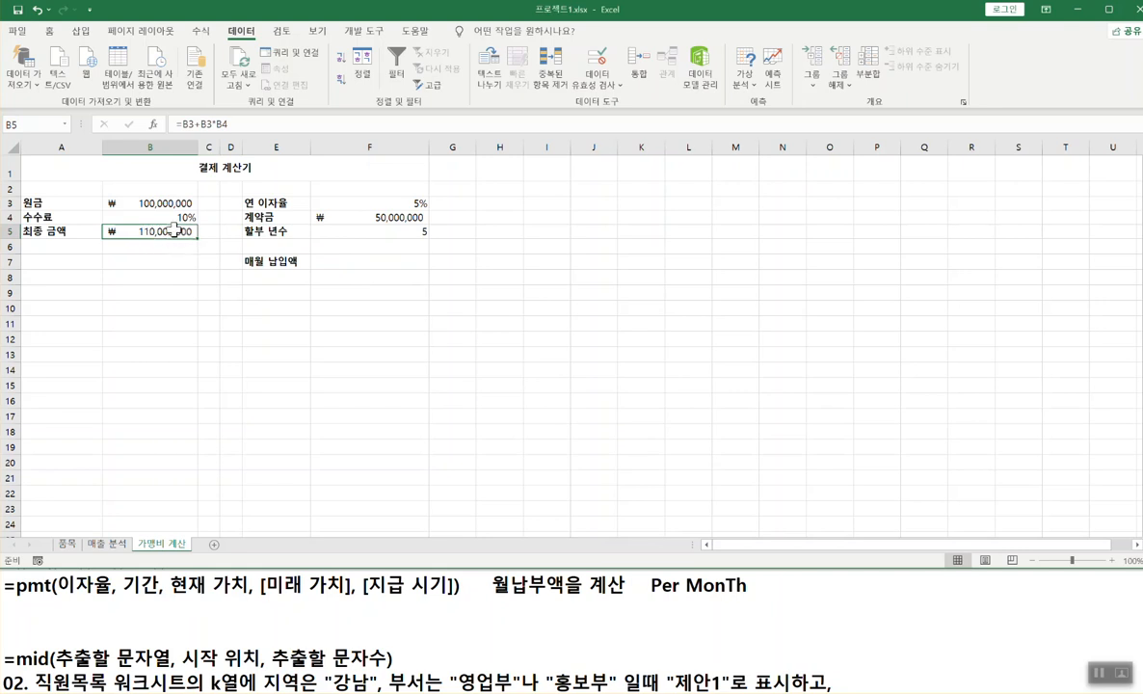
left_click(378, 215)
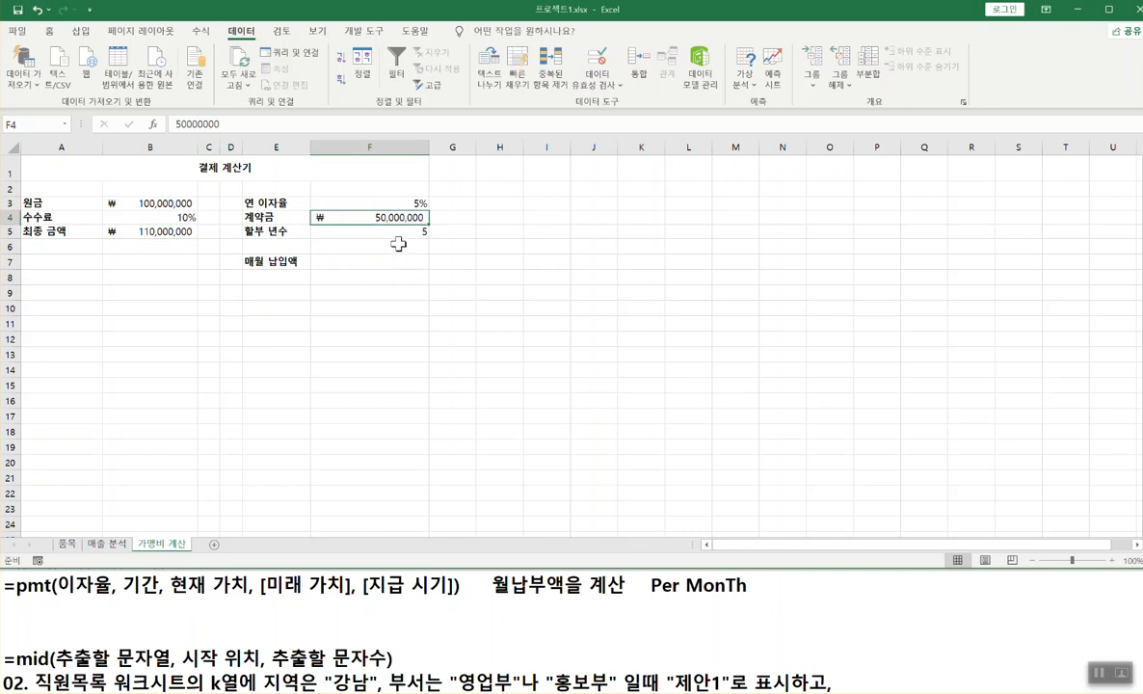
left_click(408, 234)
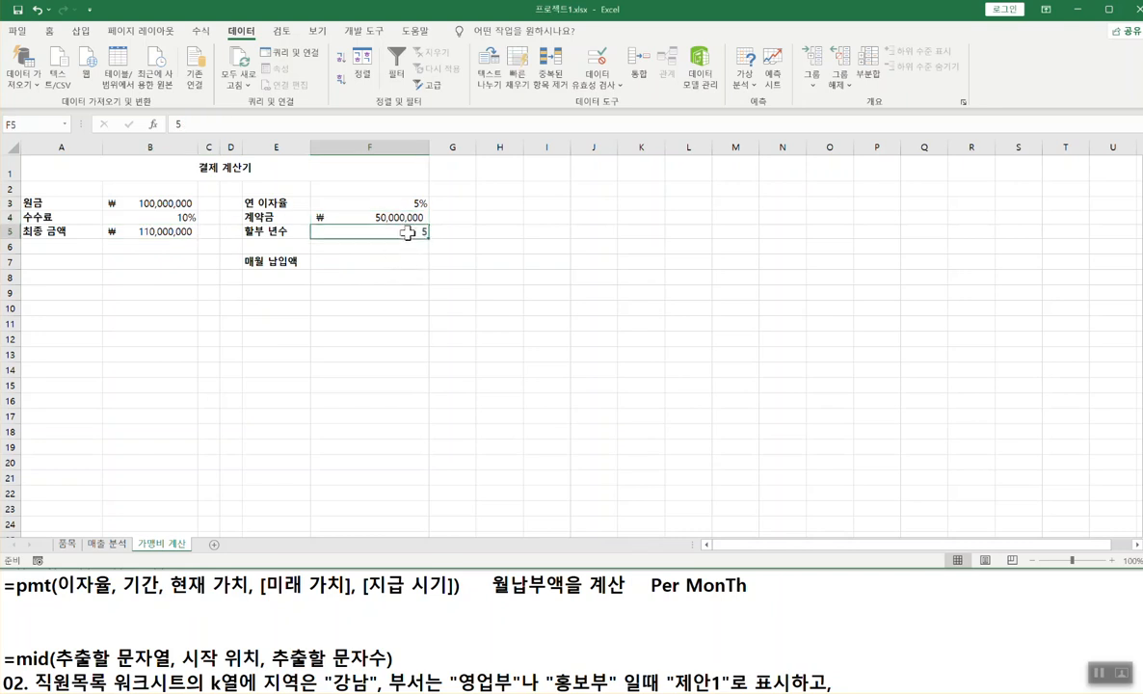
left_click(406, 204)
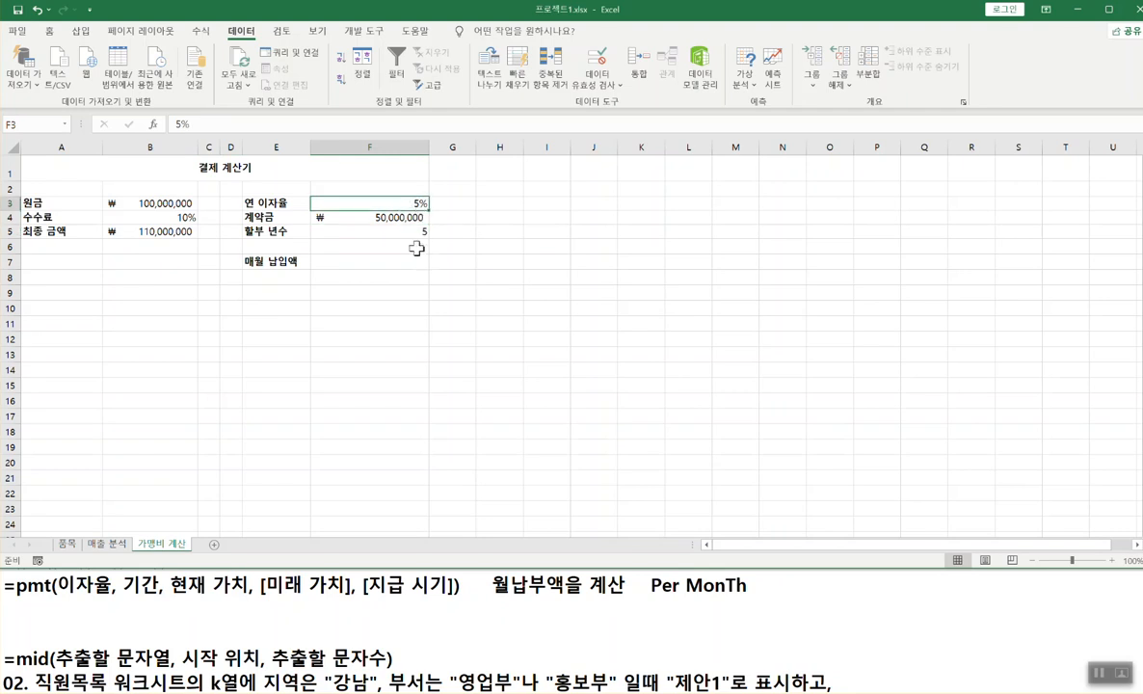
left_click(362, 262)
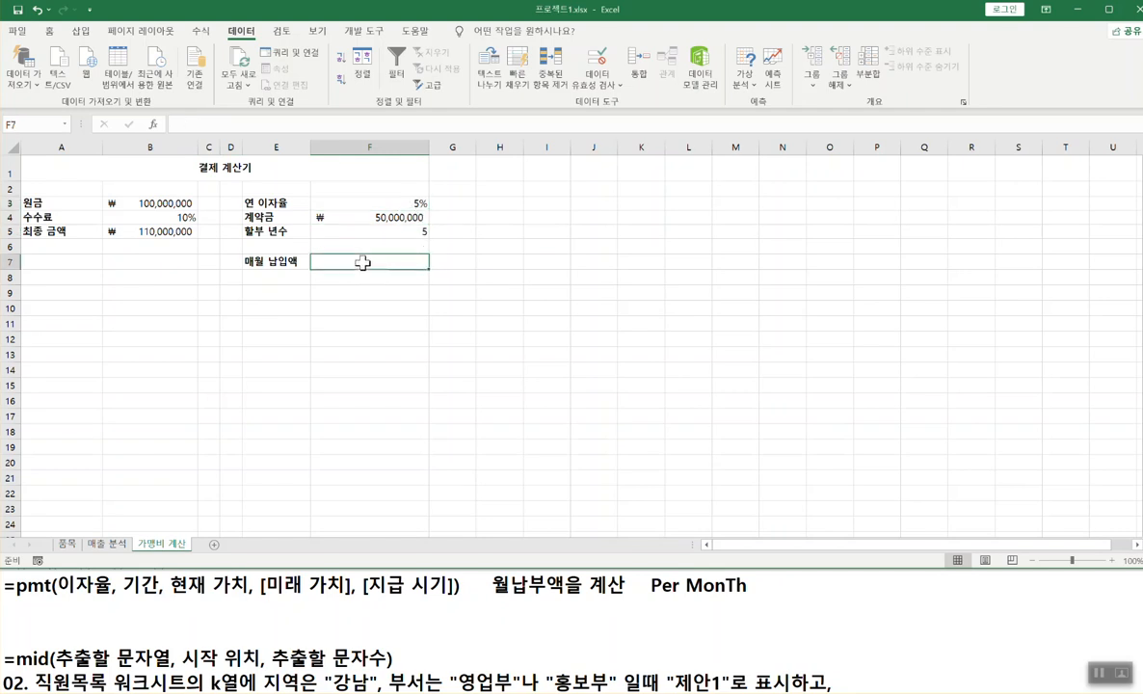
- Type =pm in F7 and accept PMT so the cell reads =PMT(
type("=")
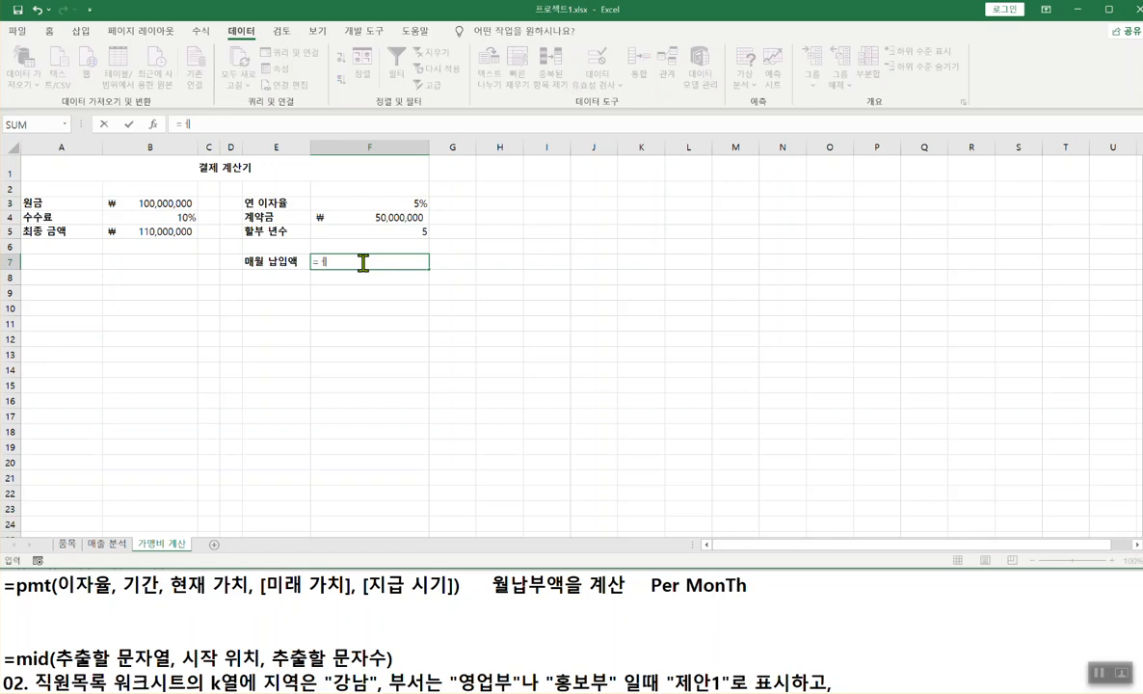
type("pm")
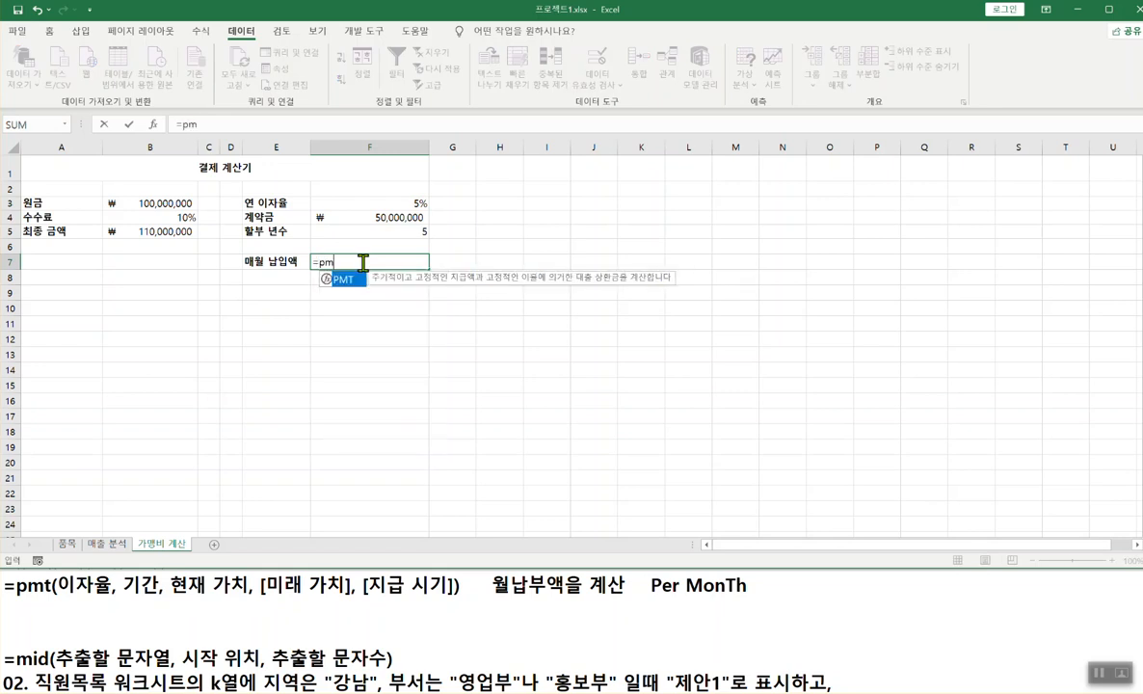
double_click(332, 279)
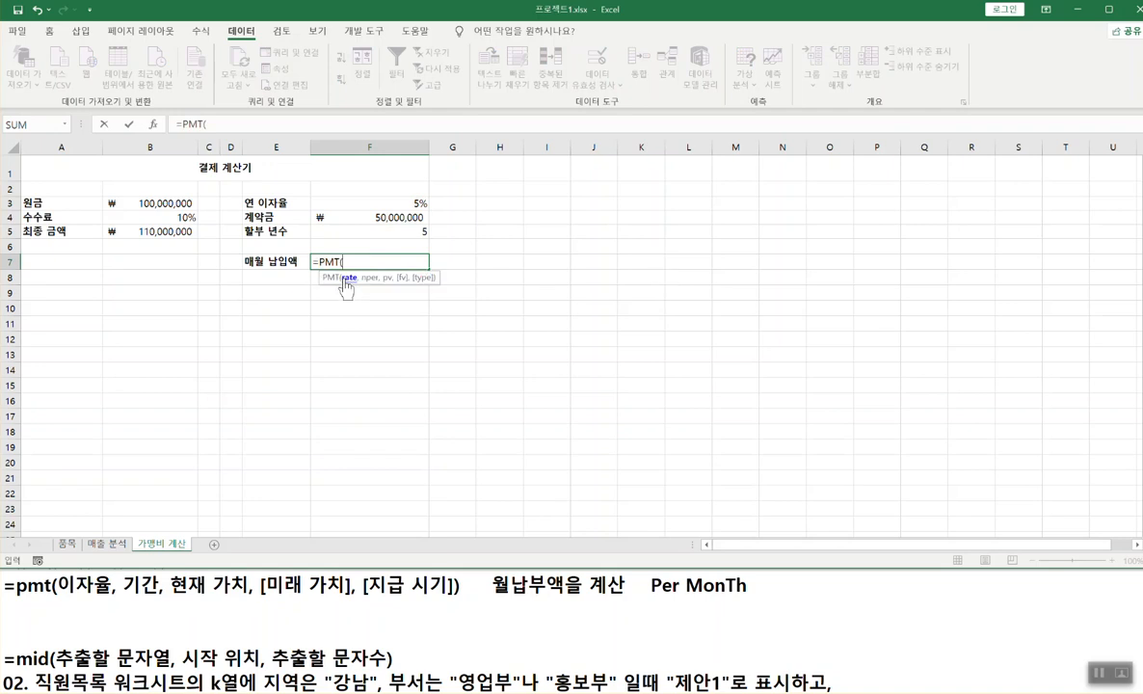
left_click(152, 130)
left_click_drag(145, 114, 165, 134)
left_click_drag(476, 219, 476, 252)
type("shift + F3")
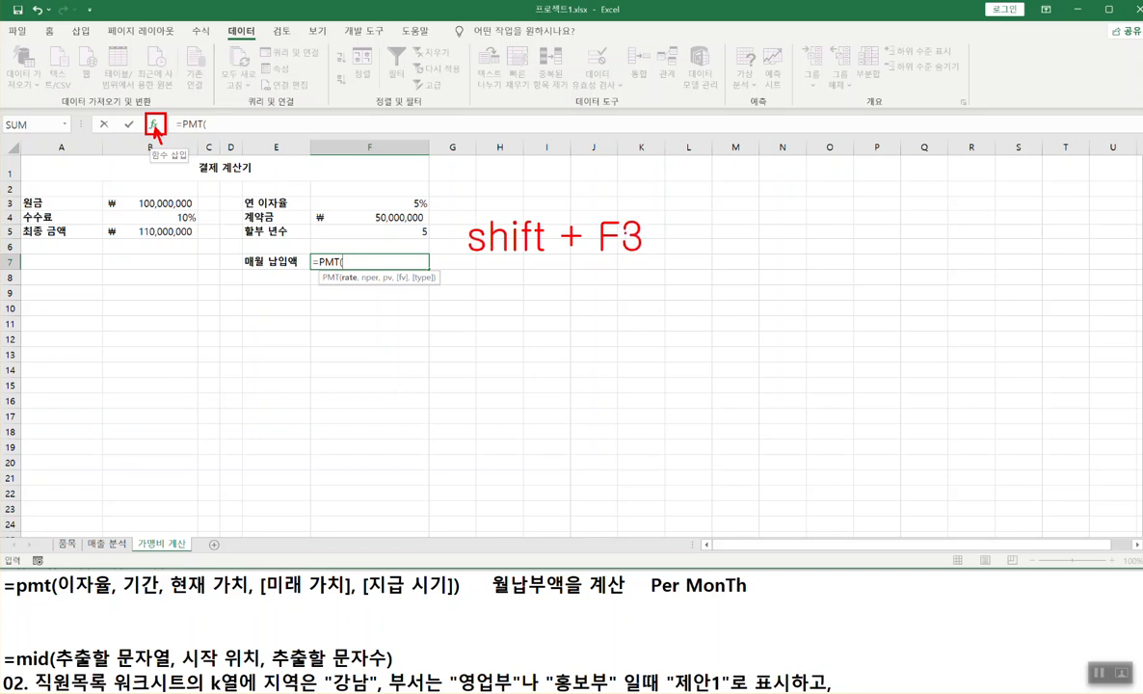
- Open PMT Function Arguments and annotate the Rate help on per-period interest rates
key("Escape")
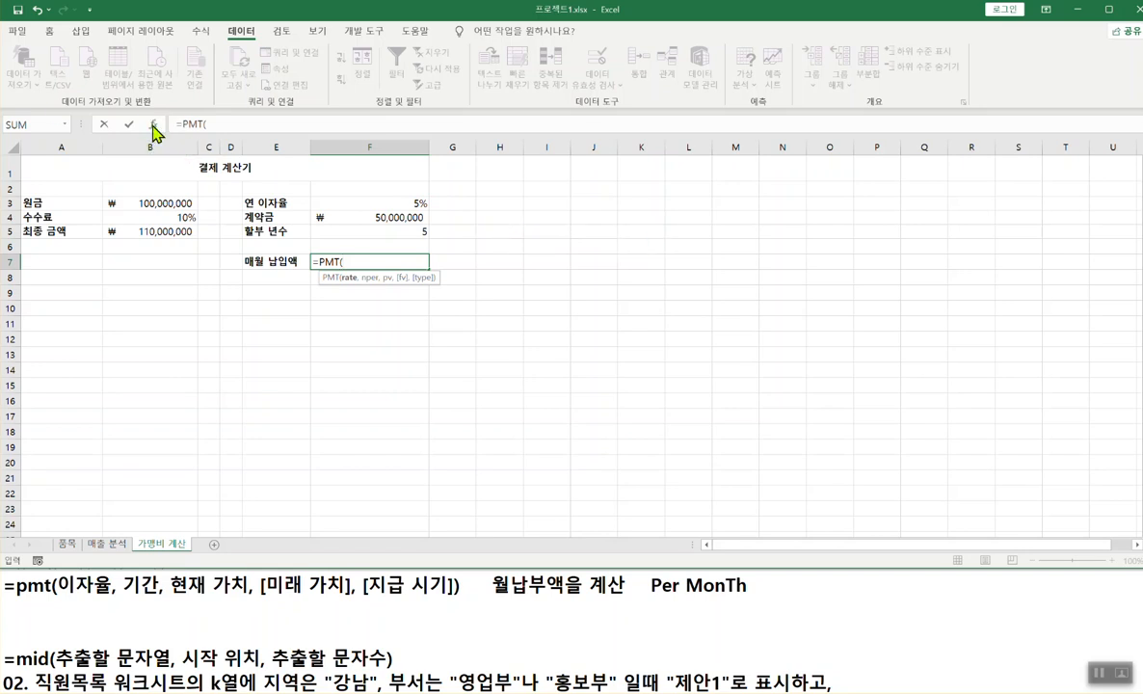
left_click(154, 126)
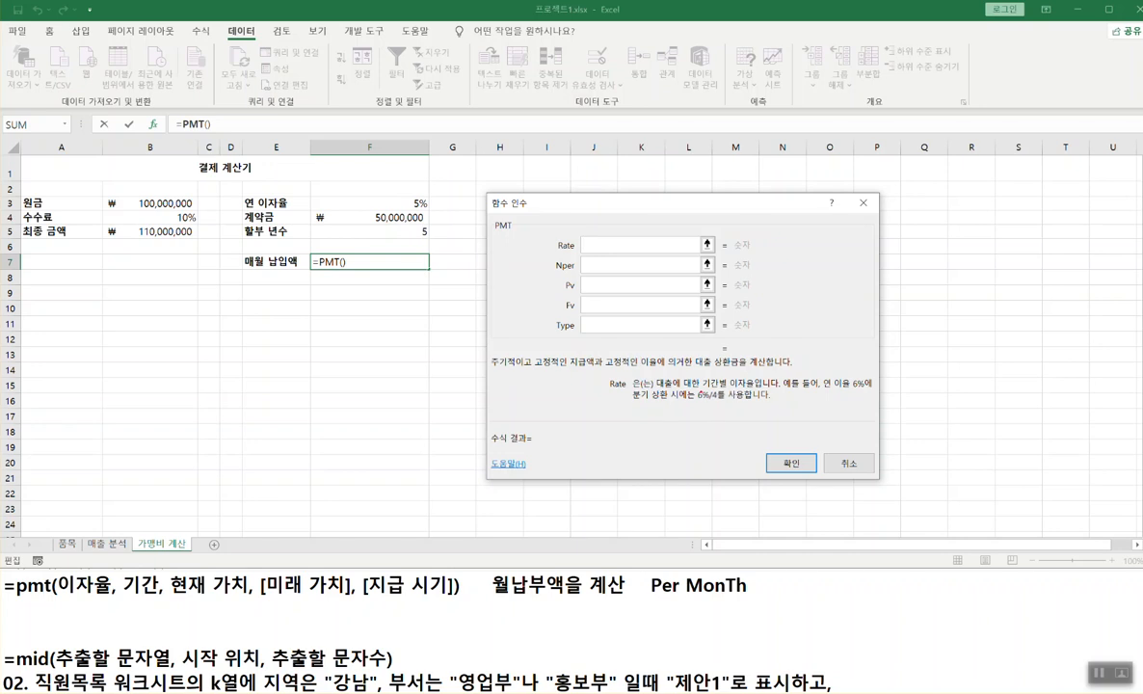
left_click_drag(702, 390, 763, 390)
left_click_drag(606, 227, 589, 242)
mouse_move(428, 186)
left_mouse_down()
mouse_move(407, 205)
mouse_move(426, 195)
left_mouse_up()
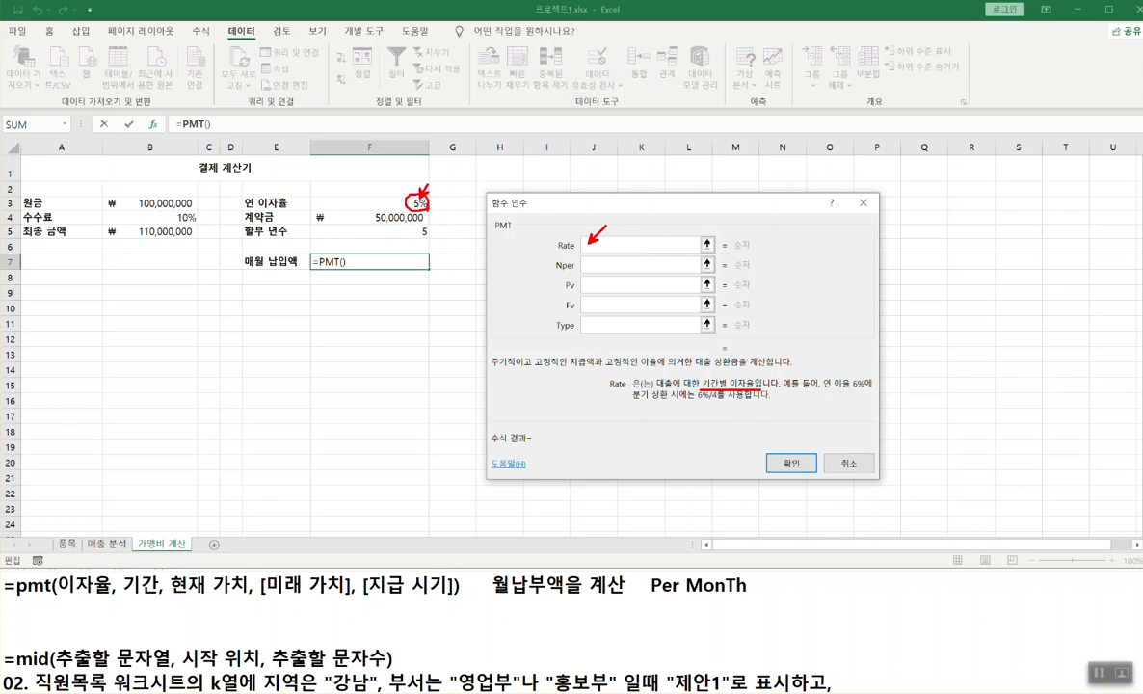
left_click_drag(820, 391, 873, 386)
left_click_drag(633, 403, 724, 400)
left_click_drag(252, 269, 297, 267)
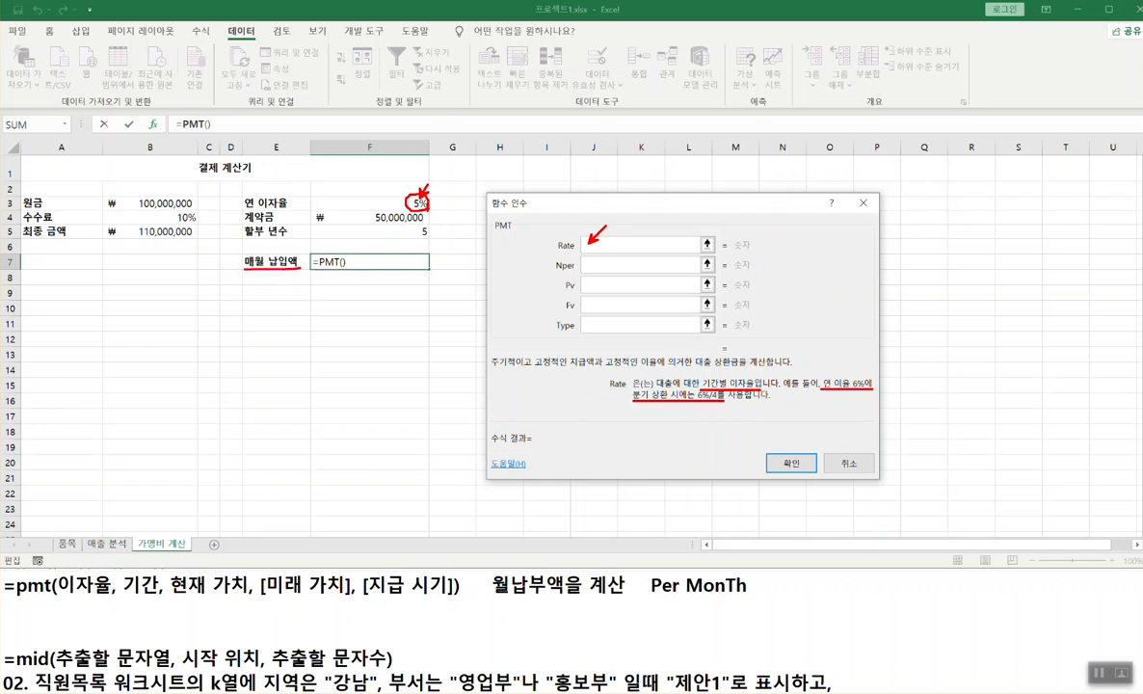
left_click(705, 407)
key("Escape")
- Enter Rate F3/12 and Nper F5*12 in the PMT arguments
left_click(419, 203)
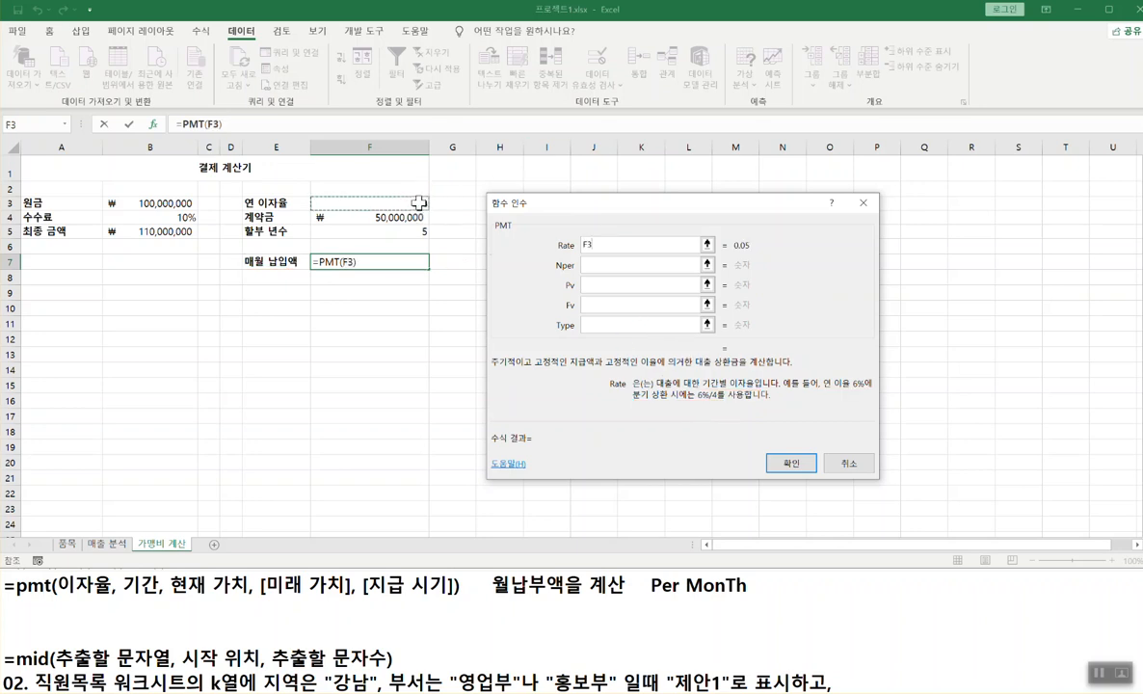
type("/12")
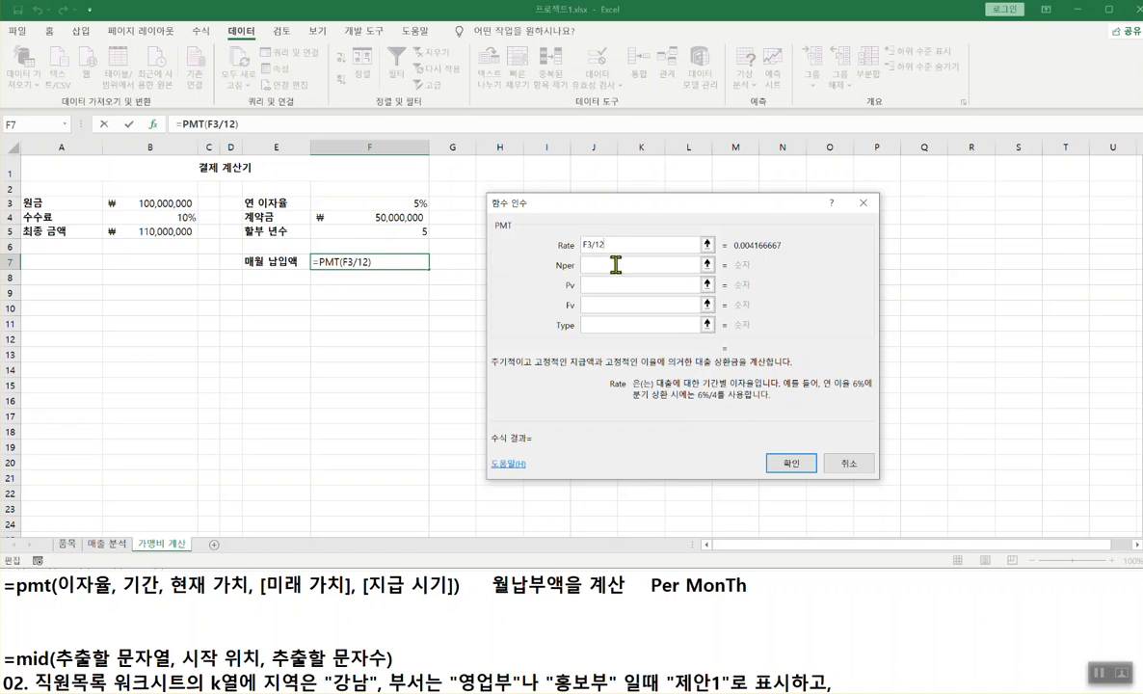
left_click(596, 266)
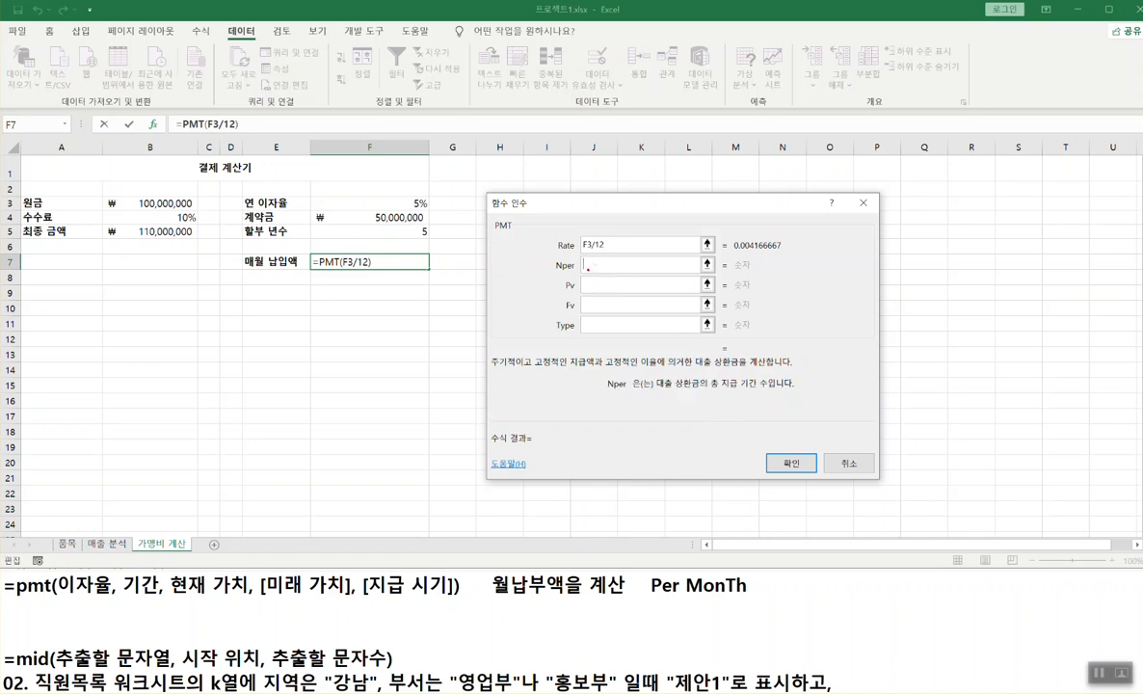
left_click(420, 232)
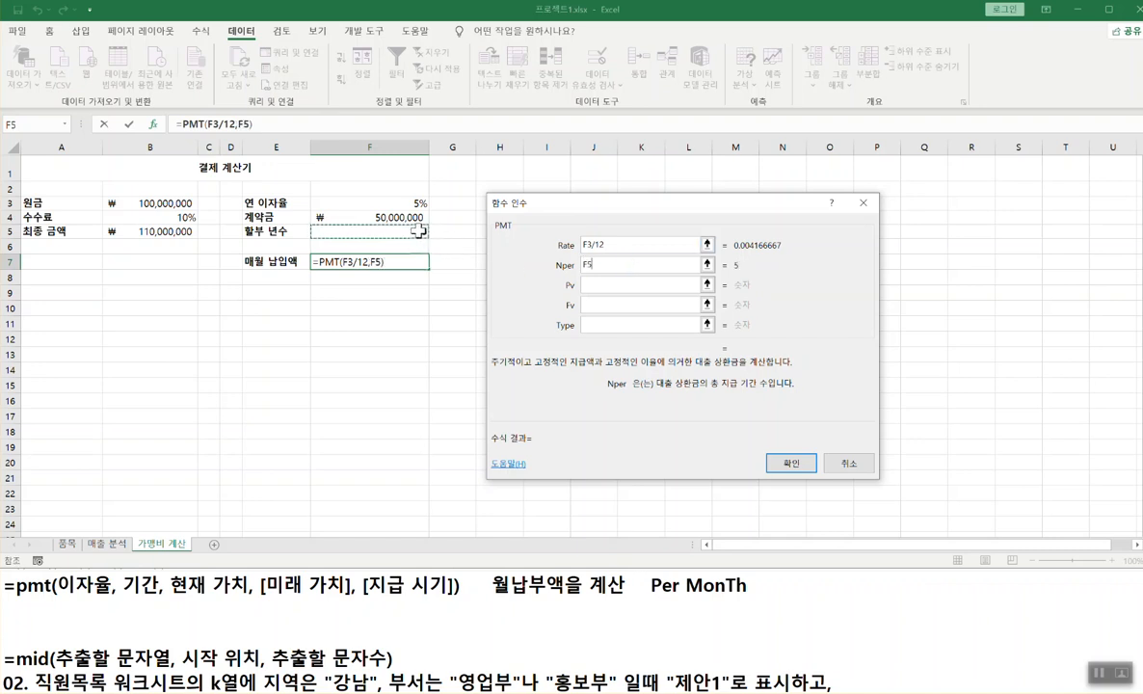
type("*12")
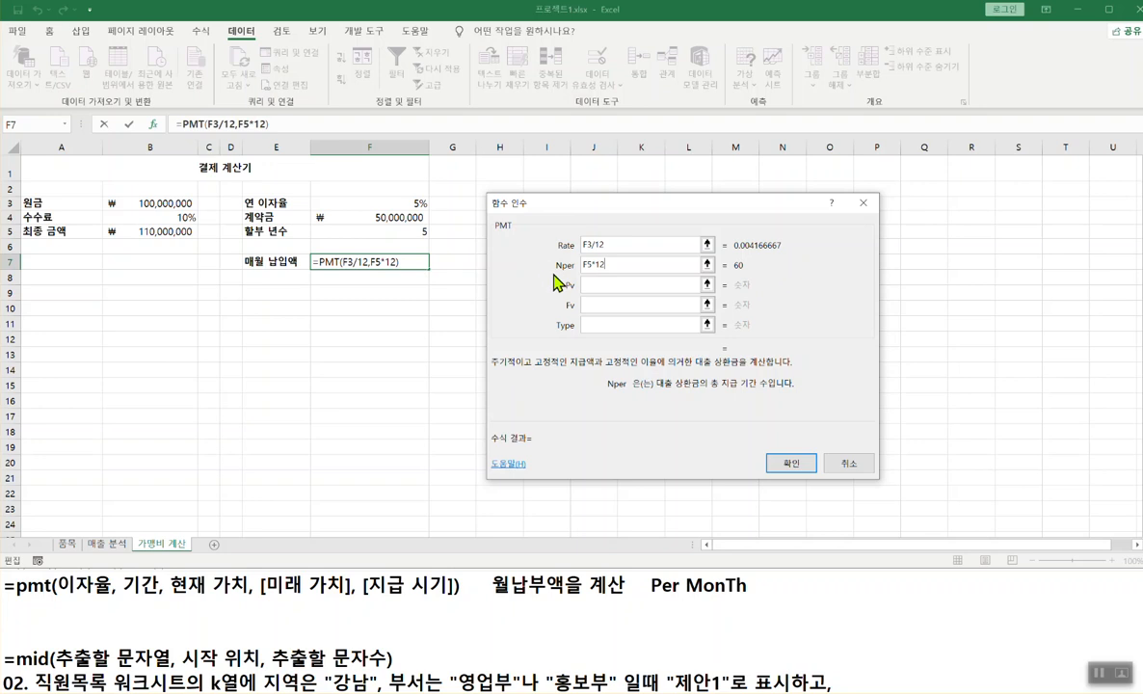
mouse_move(58, 596)
left_mouse_down()
mouse_move(159, 597)
mouse_move(106, 626)
mouse_move(123, 606)
mouse_move(108, 627)
mouse_move(120, 633)
mouse_move(123, 613)
left_mouse_up()
key("Escape")
- Enter Pv B5-F4, previewing a monthly payment of ₩1,132,274
left_click(659, 284)
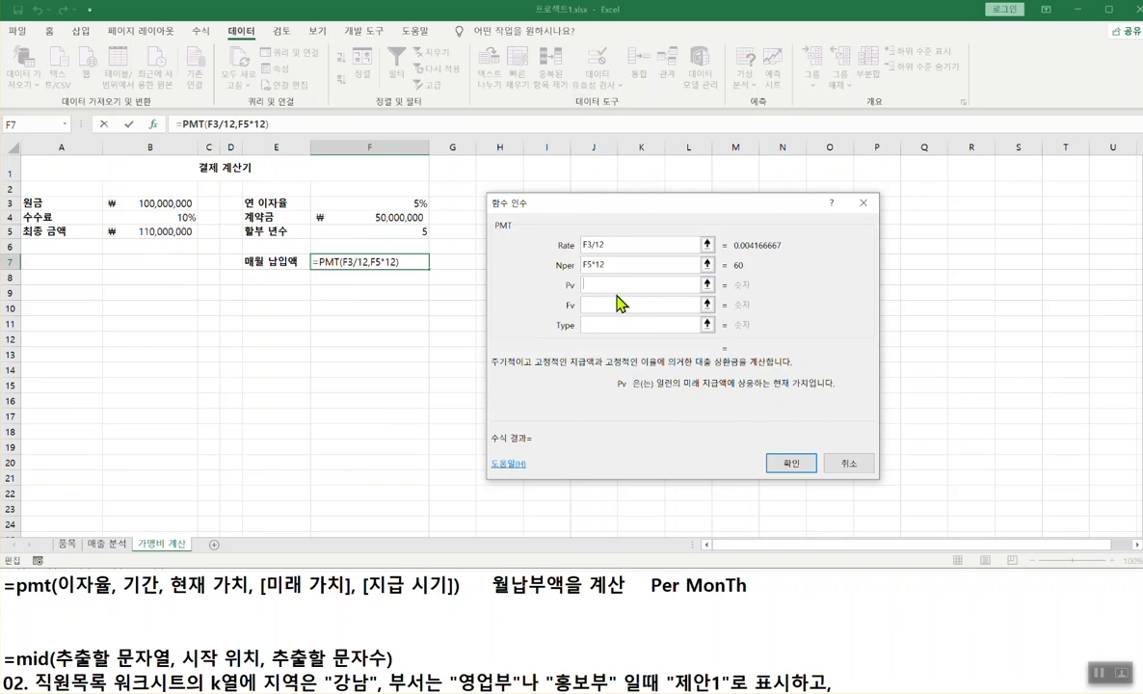
left_click(164, 231)
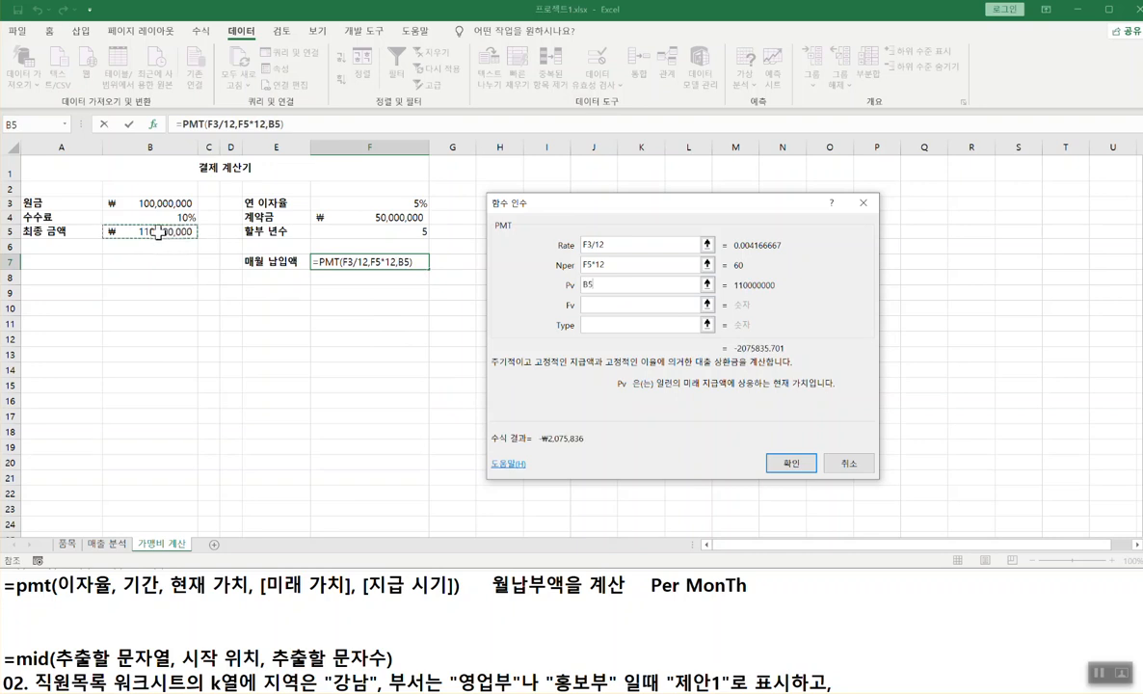
type("-")
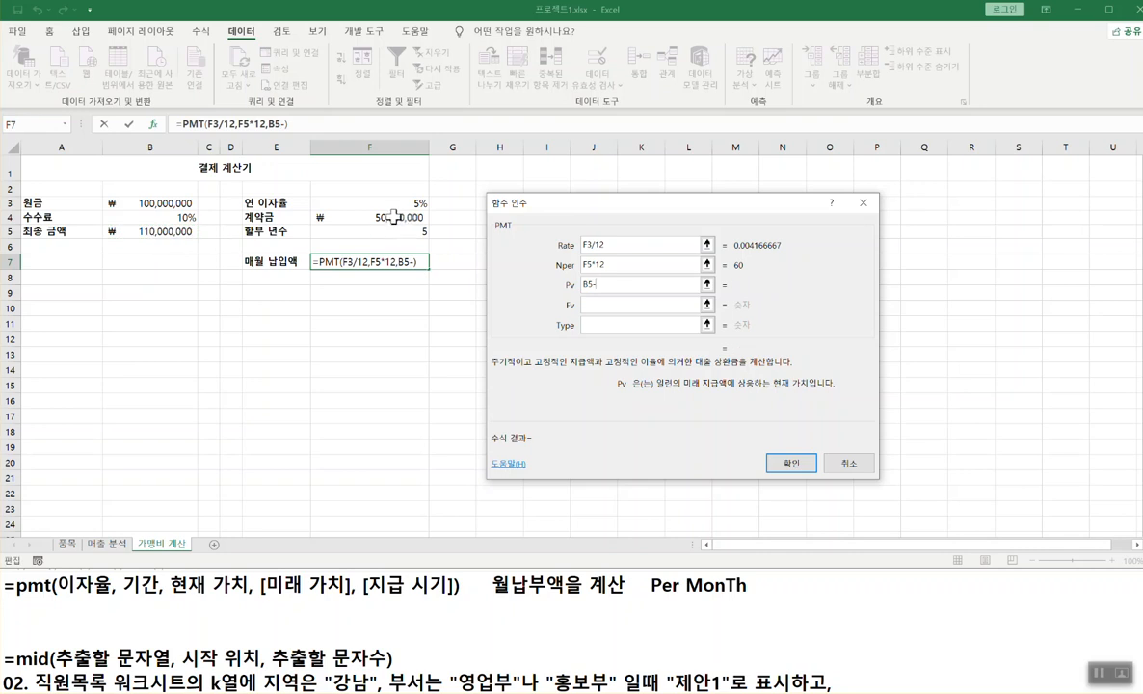
left_click(390, 218)
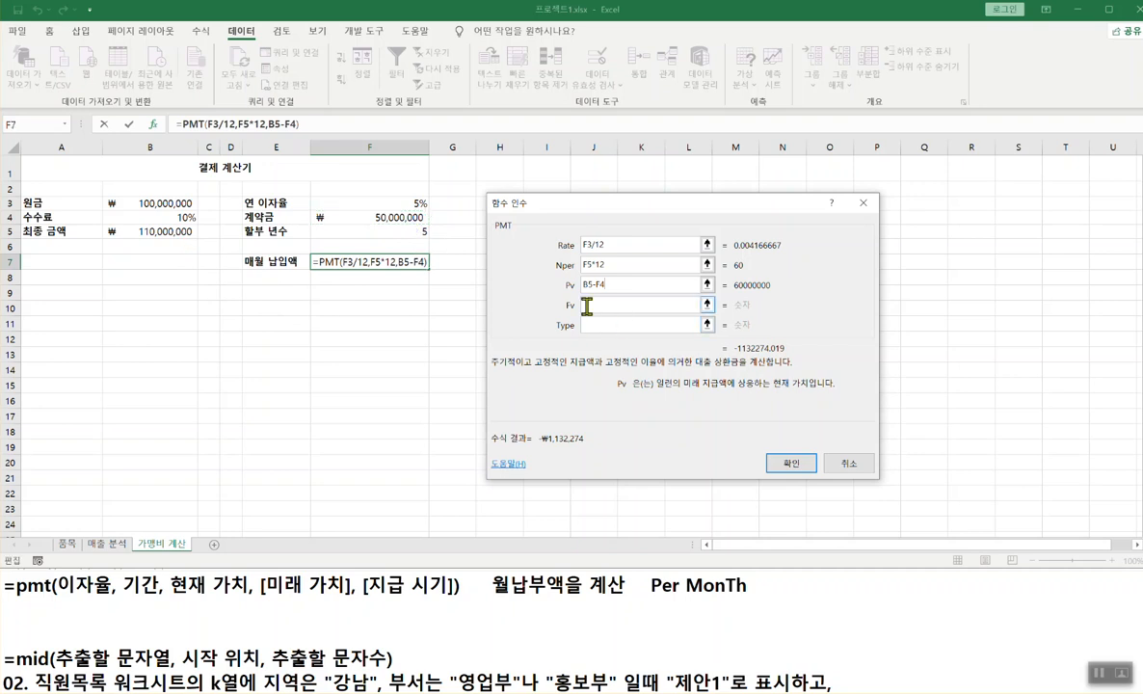
left_click(665, 305)
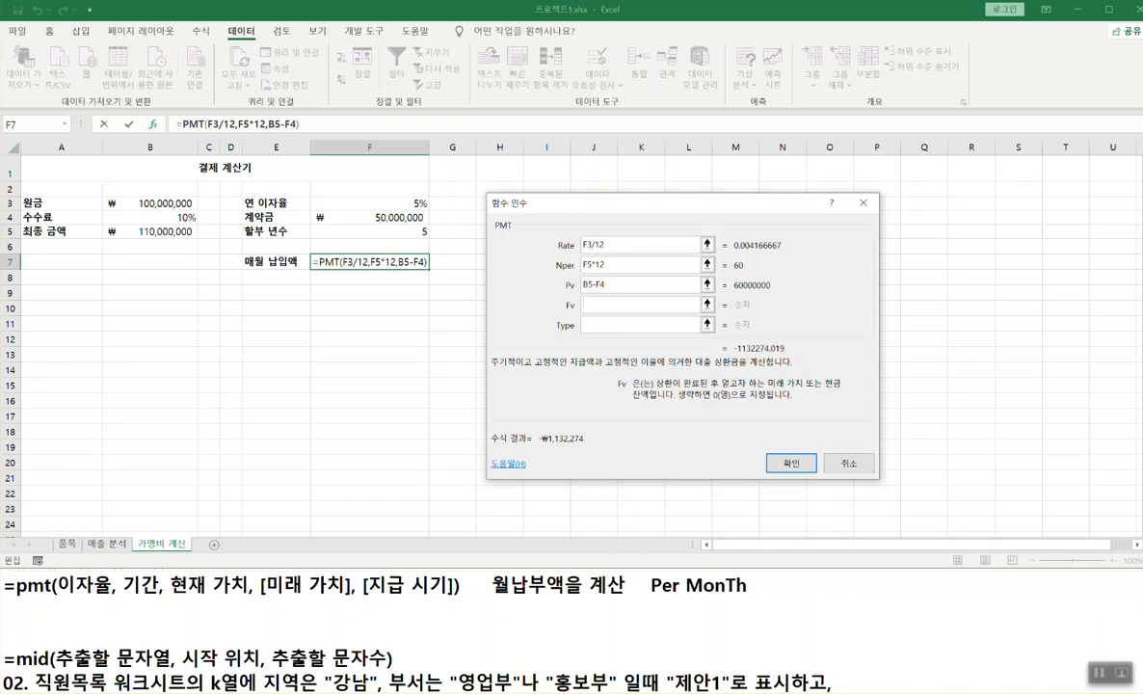
- Annotate the help to show Fv is left blank and Type 1 means period-start payment
left_click_drag(656, 389, 804, 388)
left_click_drag(585, 310, 602, 298)
left_click_drag(584, 298, 602, 313)
left_click_drag(680, 402, 773, 398)
key("Escape")
left_click(589, 325)
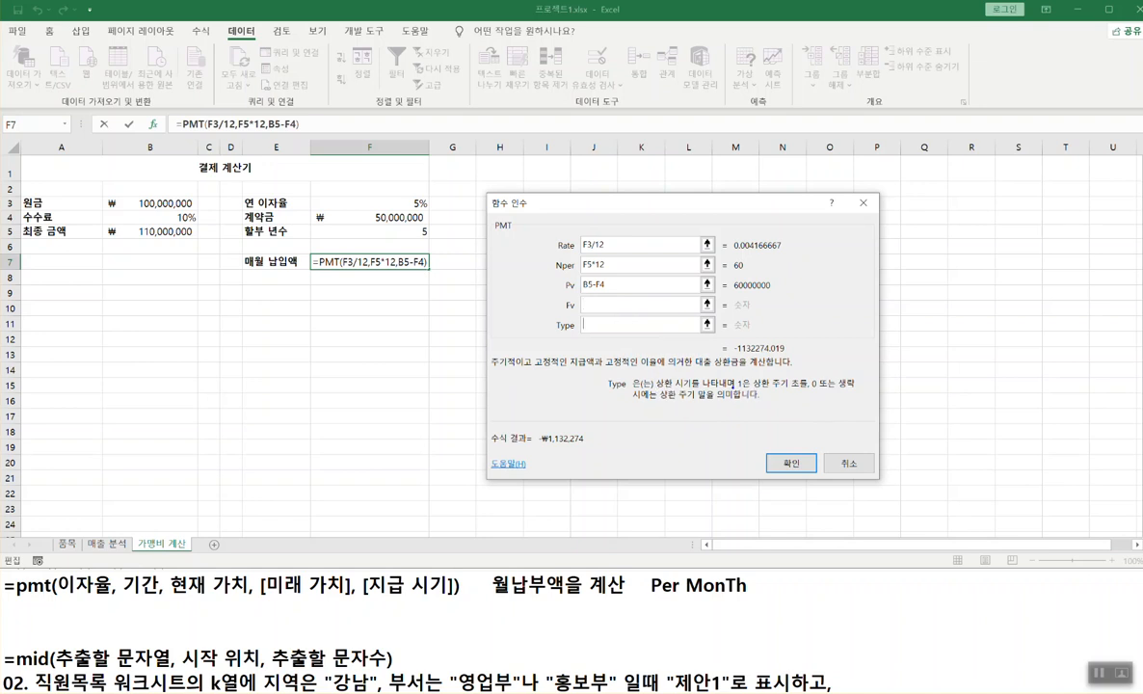
left_click_drag(739, 391, 800, 391)
left_click_drag(812, 391, 857, 392)
left_click_drag(635, 401, 701, 400)
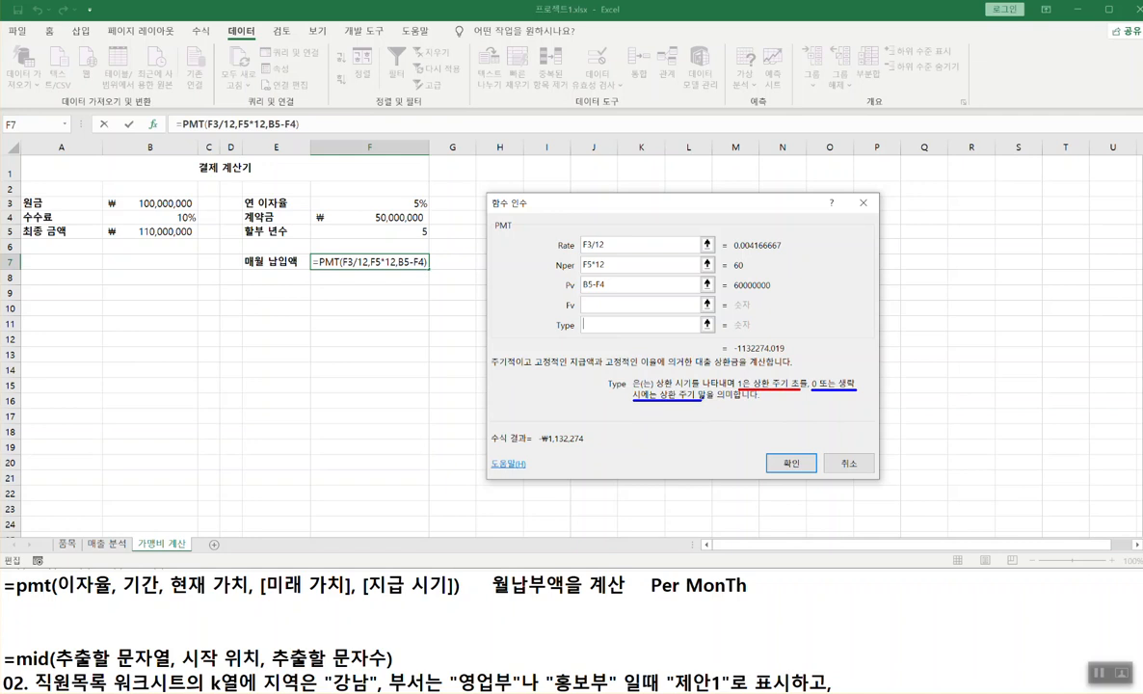
key("Escape")
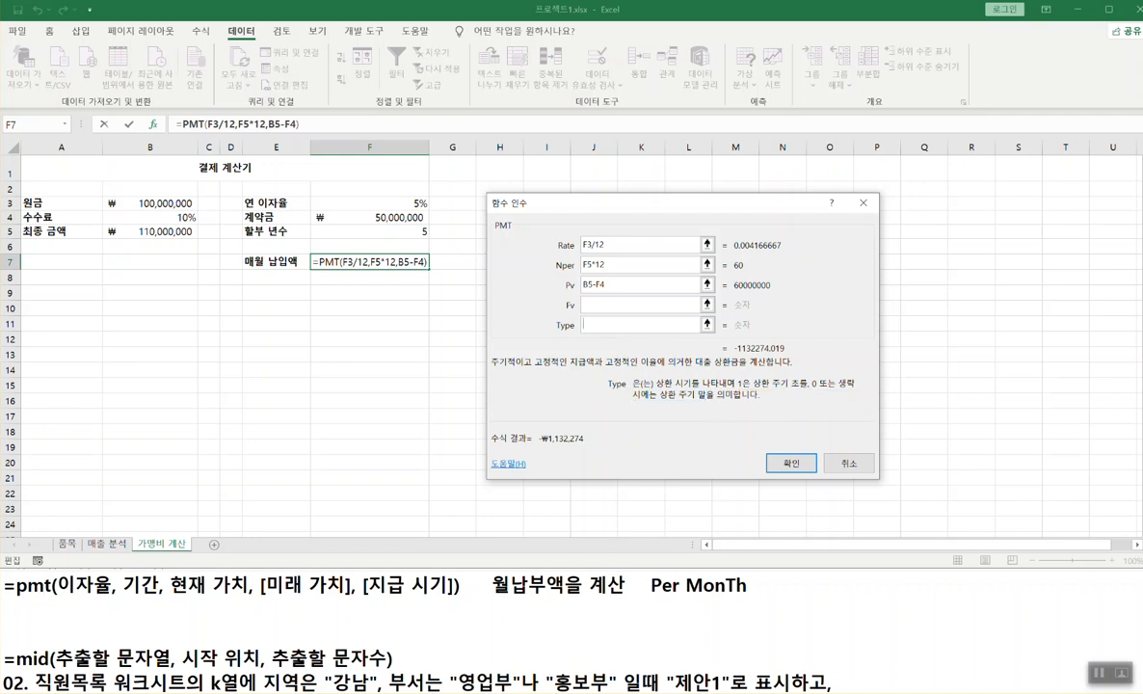
- Compare the task's 매월 초 wording with the Type 1 explanation
left_click(659, 668)
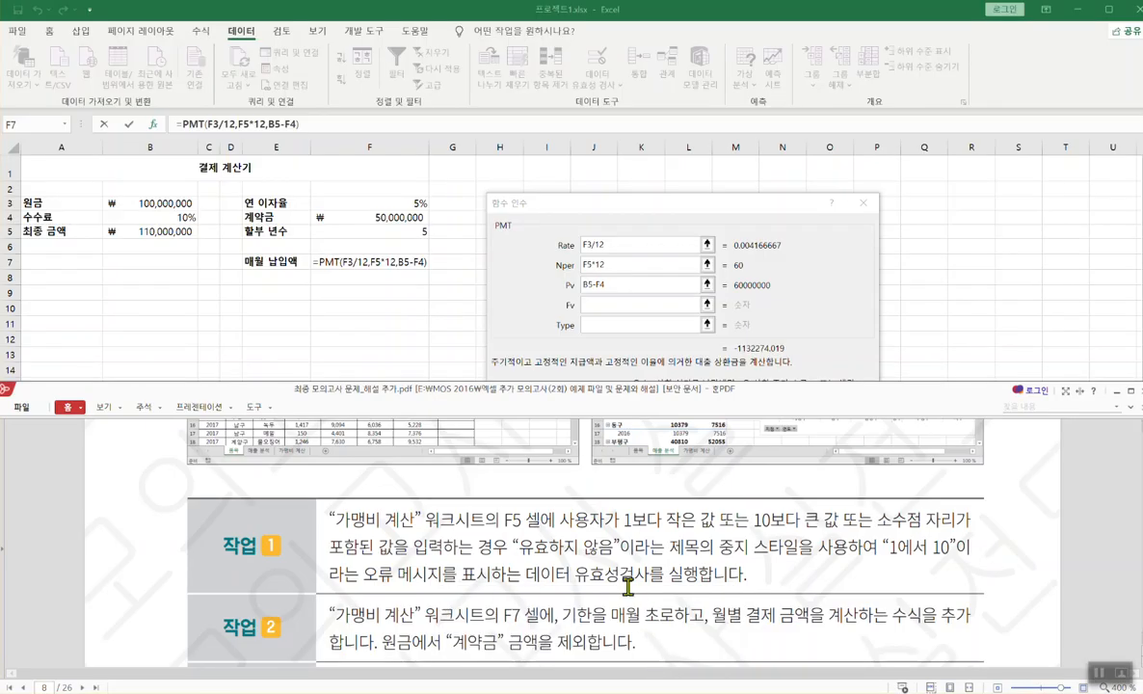
left_click(925, 14)
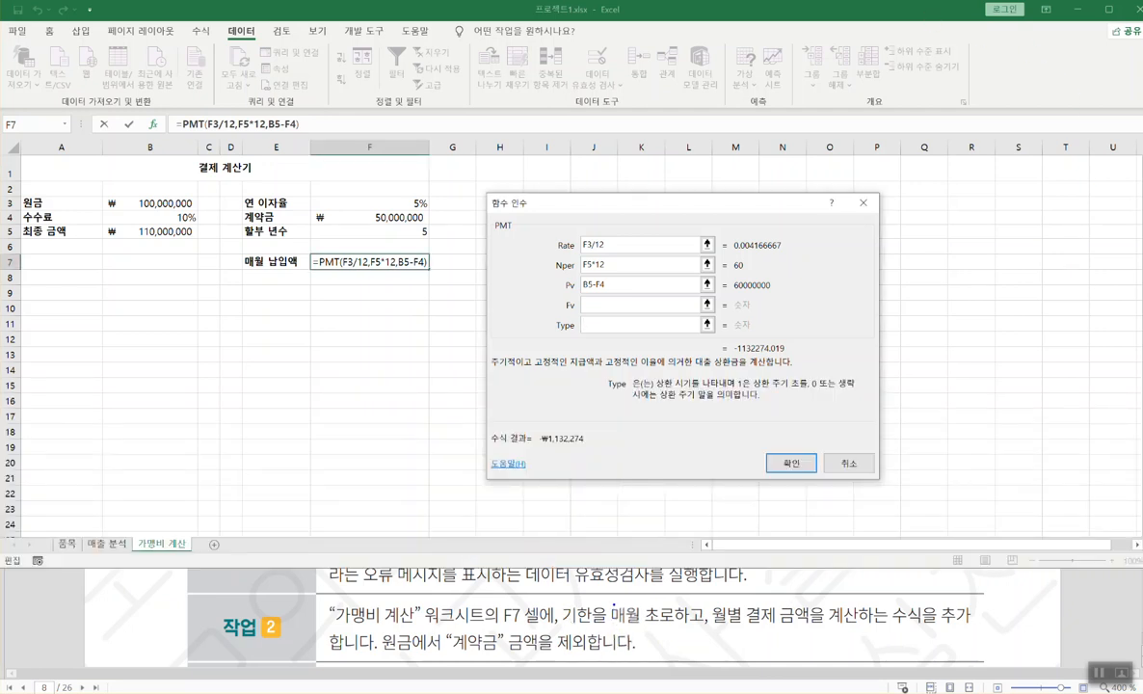
left_click_drag(611, 605, 661, 627)
left_click_drag(738, 389, 802, 389)
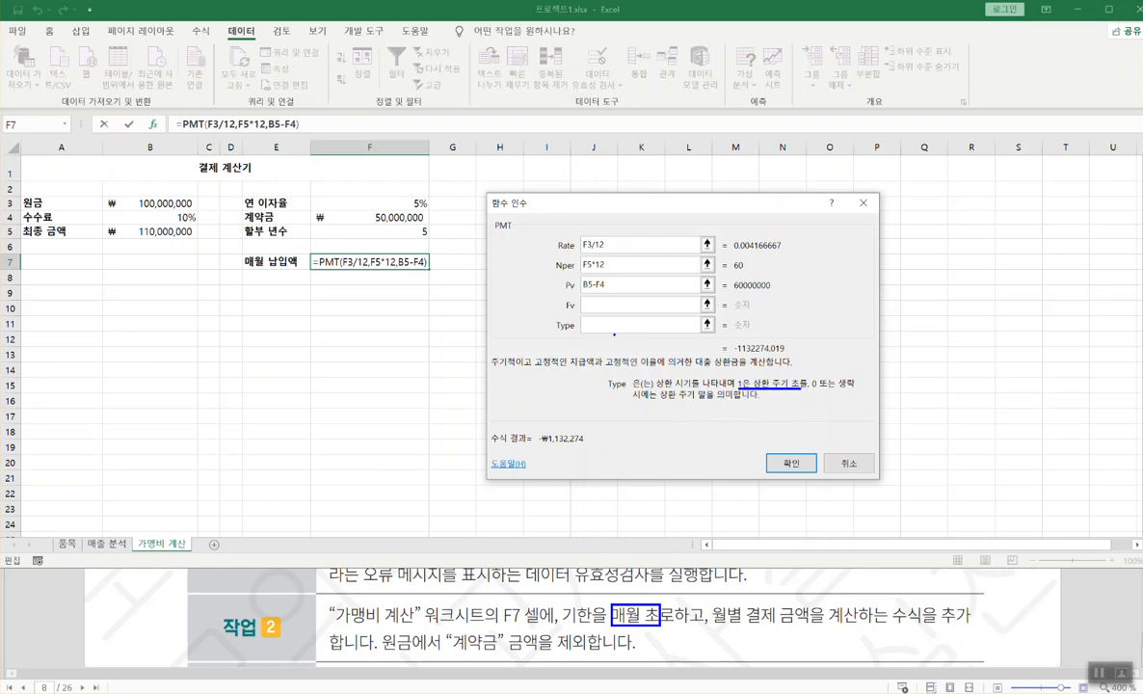
key("Escape")
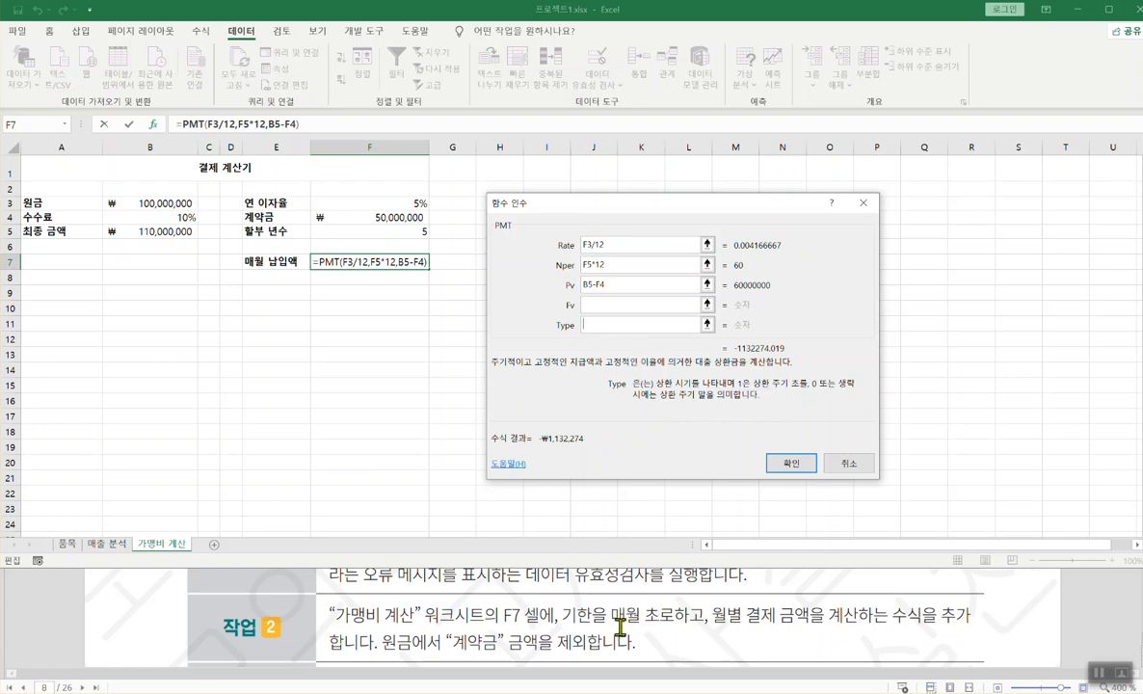
- Enter Type 1 and confirm =PMT(F3/12,F5*12,B5-F4,,1), giving -₩1,127,576
type("1")
key("BackSpace")
type("1")
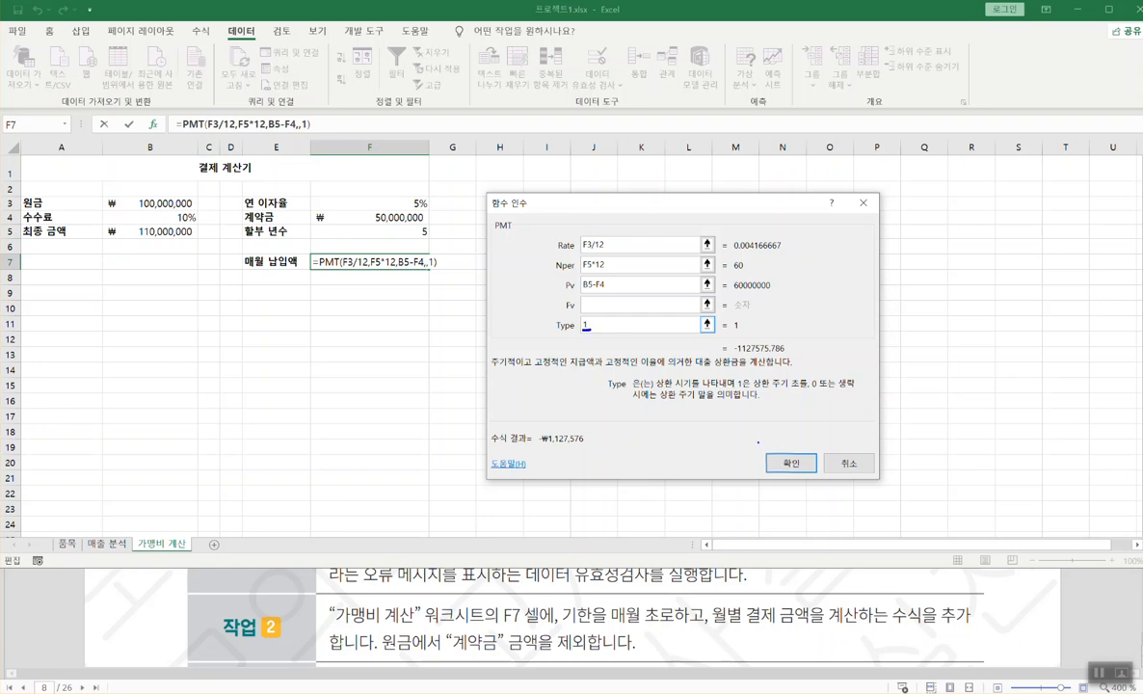
left_click(801, 463)
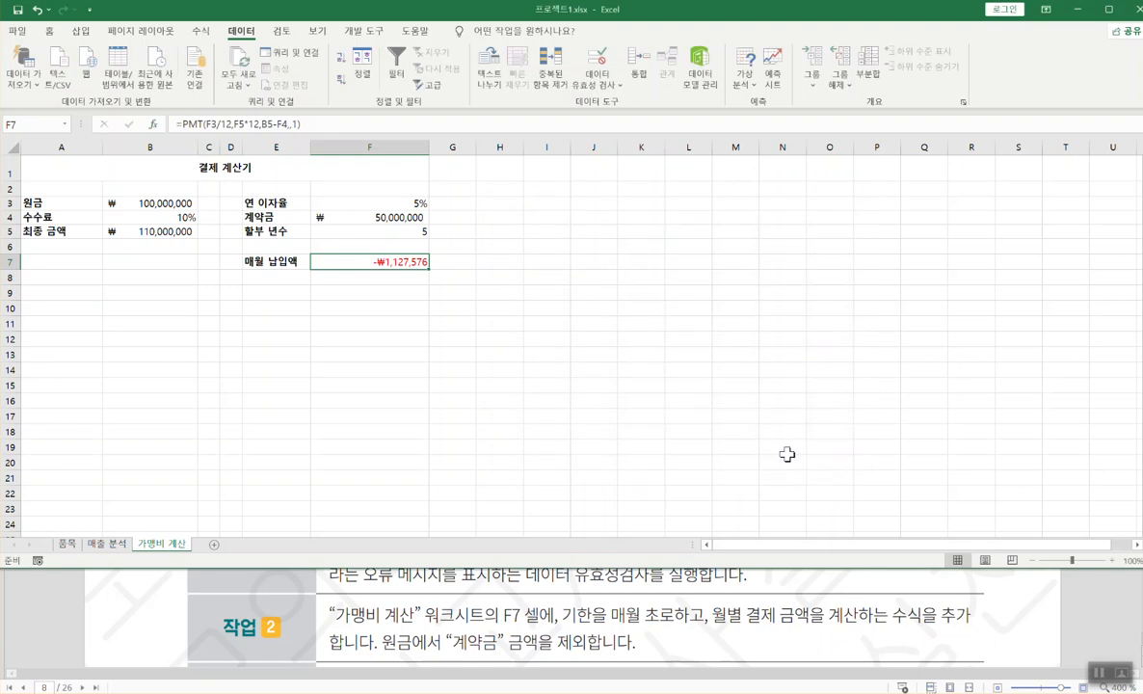
- Copy F7's PMT formula onto the second line of the Notepad notes, leaving F7 unchanged
double_click(376, 262)
left_click_drag(438, 262, 307, 256)
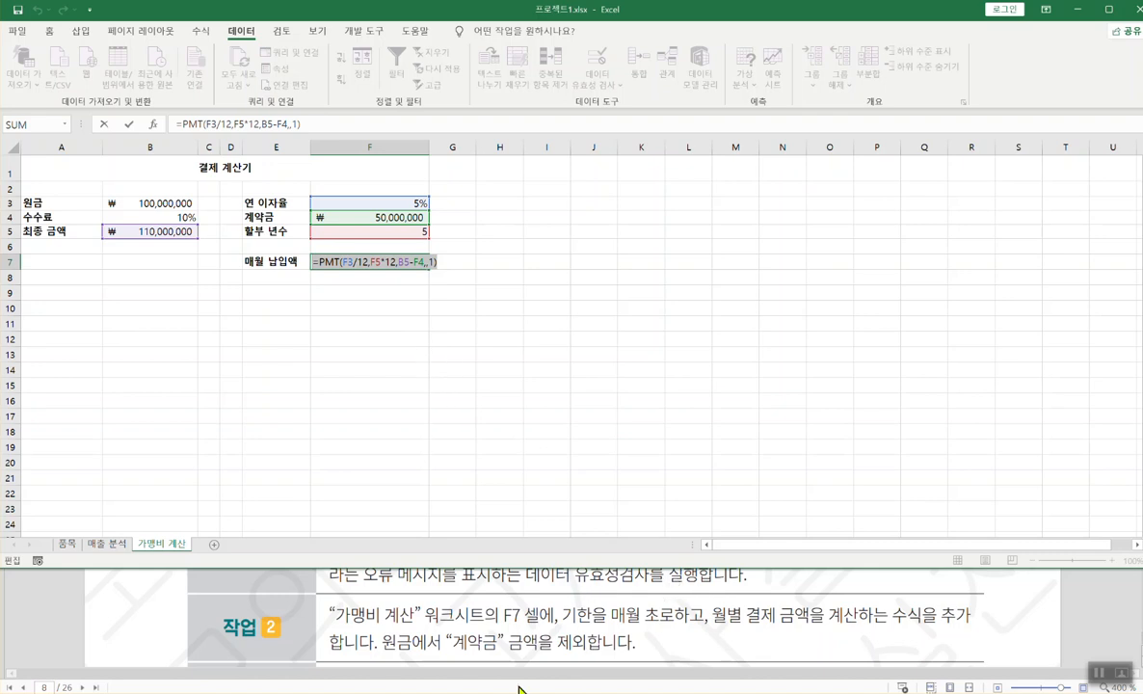
left_click(482, 693)
left_click(38, 615)
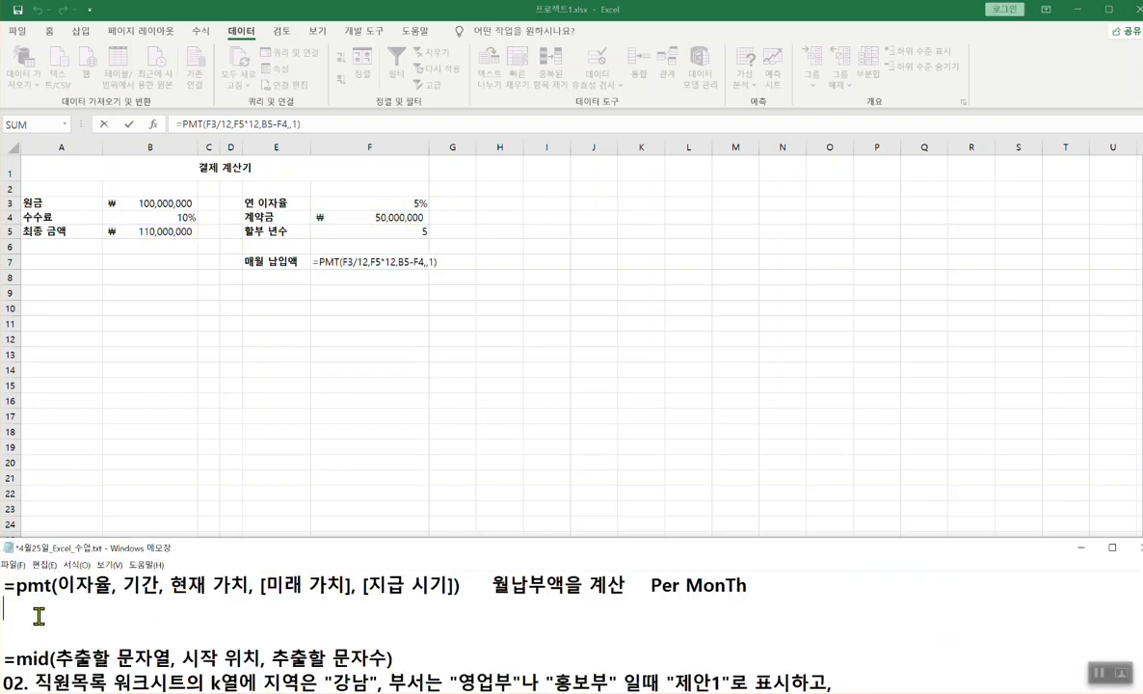
key("ctrl+v")
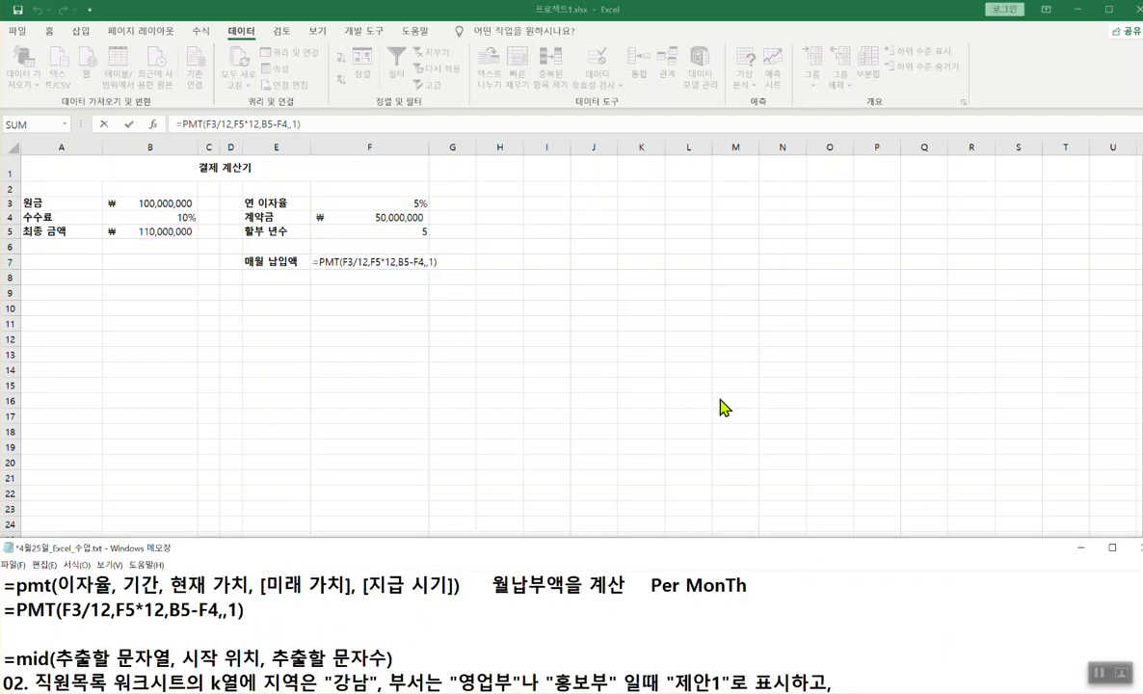
left_click(347, 263)
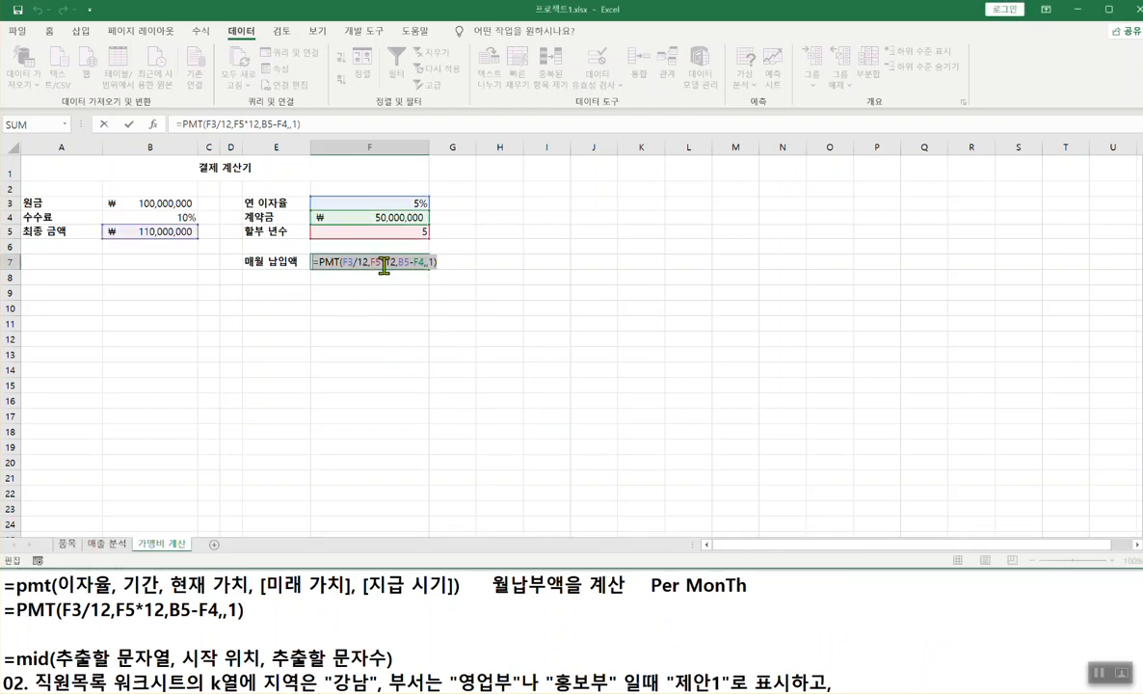
key("Escape")
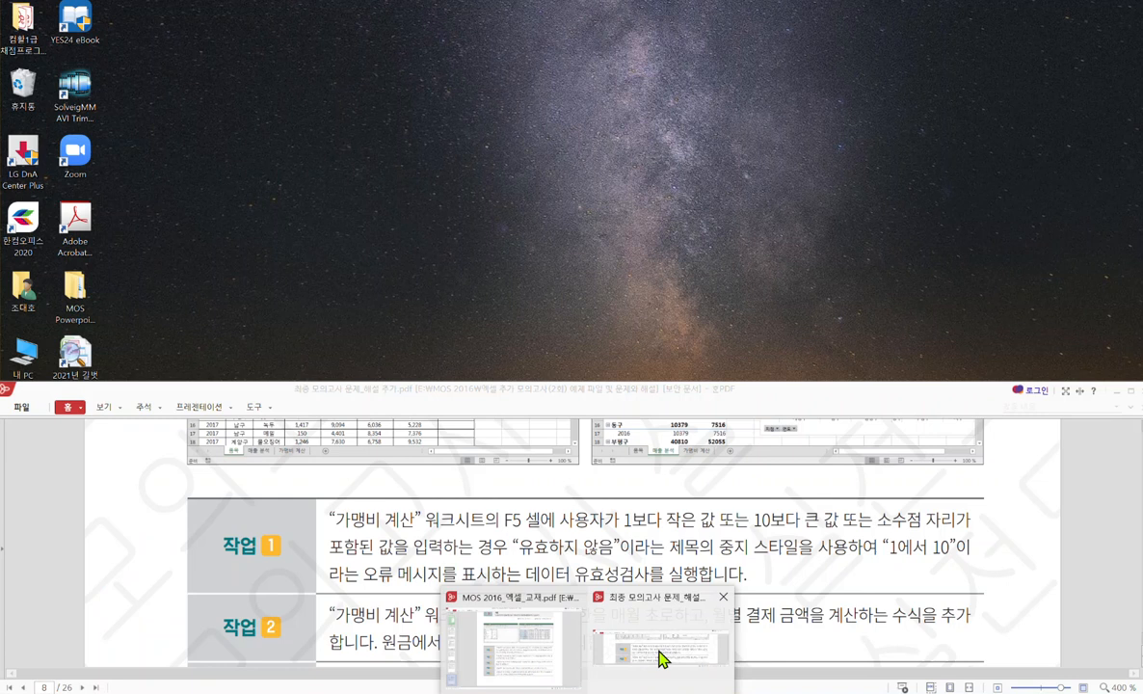
left_click(659, 653)
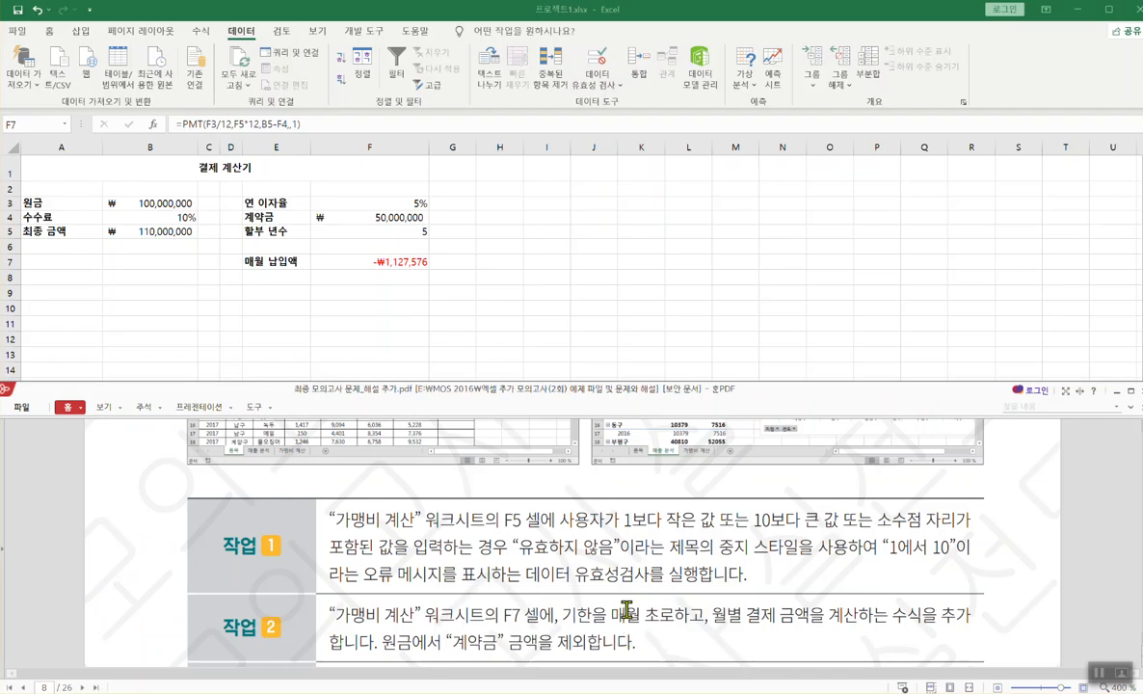
- Bring task 3 into view in the exam document and switch to the 품목 sheet
scroll(627, 598, "down", 4)
left_click(685, 322)
left_click(617, 590)
scroll(539, 578, "up", 2)
left_click(644, 183)
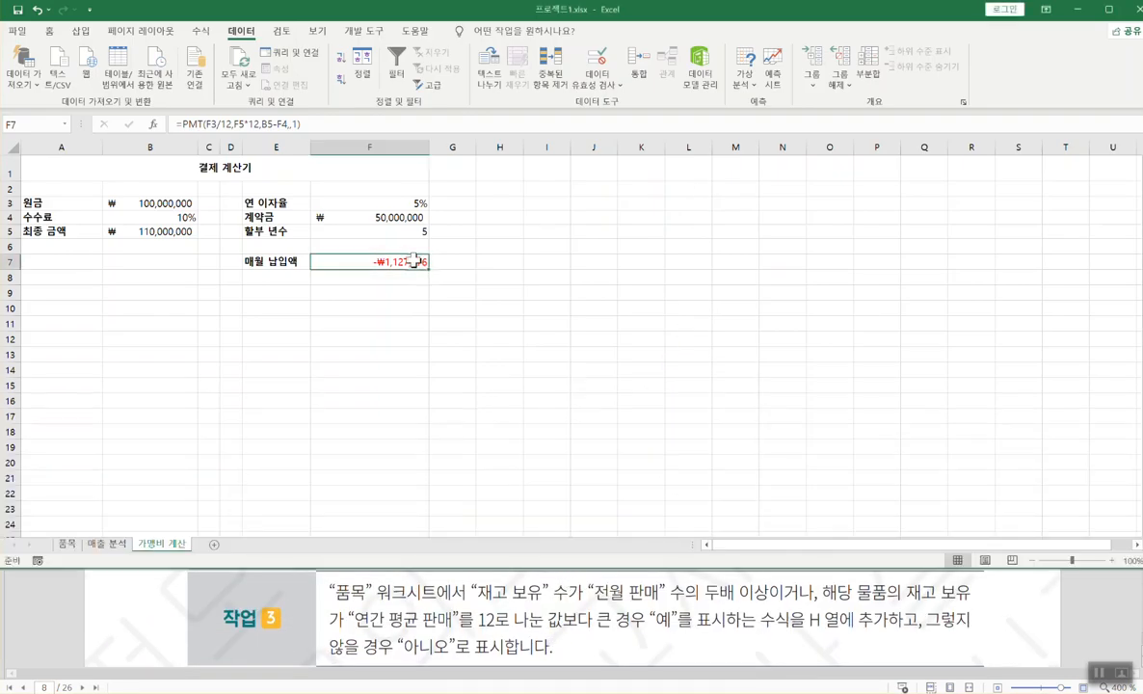
left_click(68, 545)
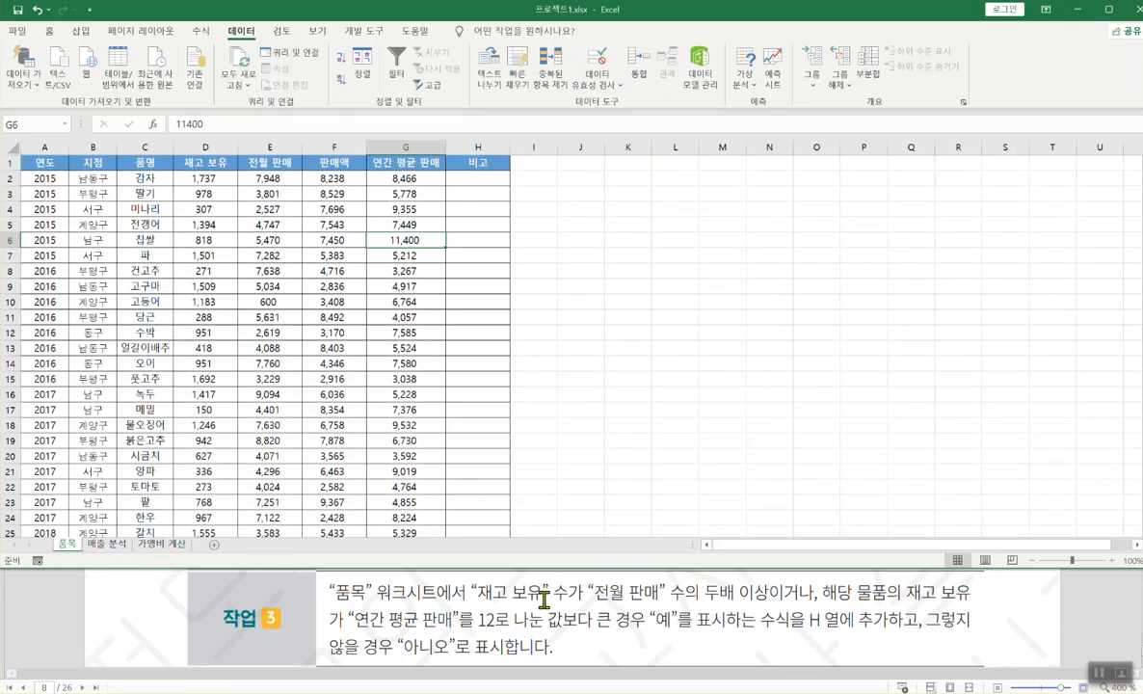
- Mark task 3's conditions and 예/아니오 results in the exam, then erase them and select H2
left_click_drag(474, 595, 755, 593)
left_click(765, 593)
left_click(758, 176)
left_click_drag(479, 601, 768, 600)
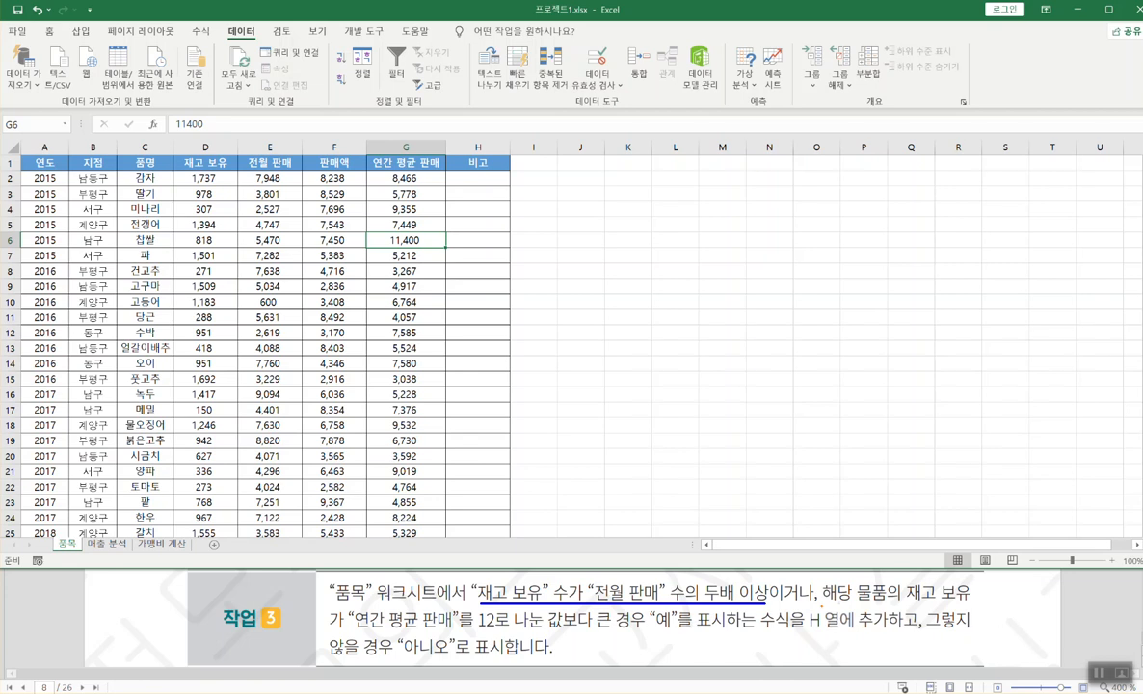
left_click_drag(826, 602, 974, 603)
left_click_drag(318, 632, 641, 633)
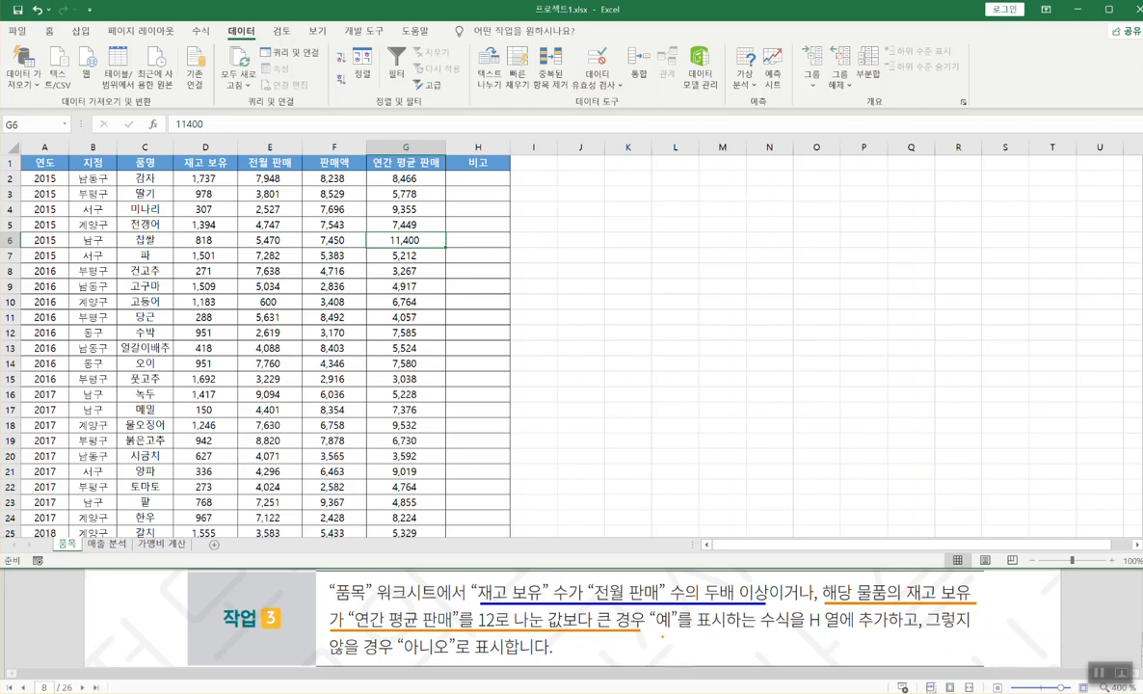
left_click_drag(648, 628, 692, 628)
left_click_drag(404, 655, 446, 656)
left_click_drag(805, 559, 826, 556)
key("e")
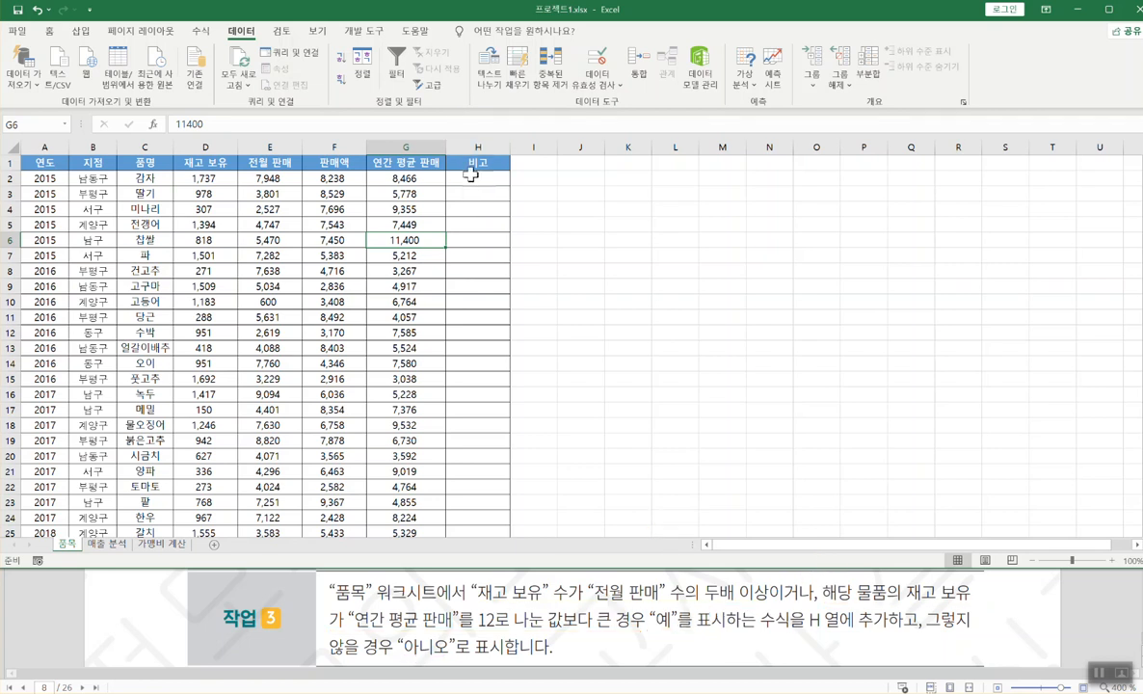
left_click(469, 179)
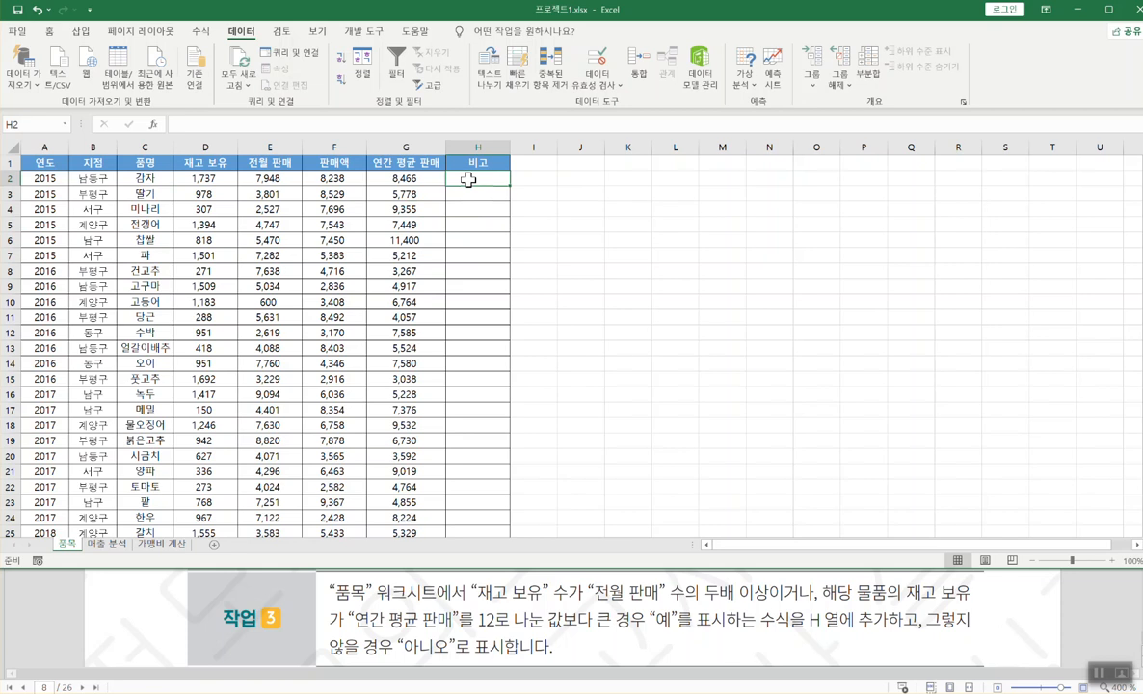
- Start =IF in H2 from the autocomplete list and open the IF Function Arguments form
type("=")
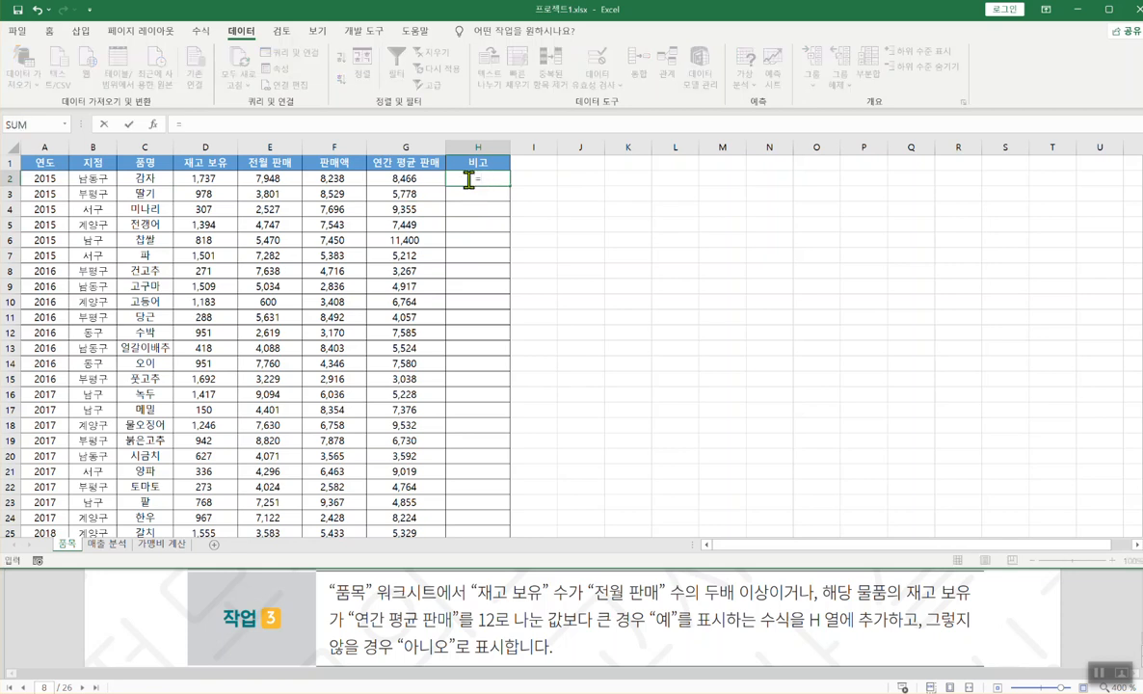
type("if")
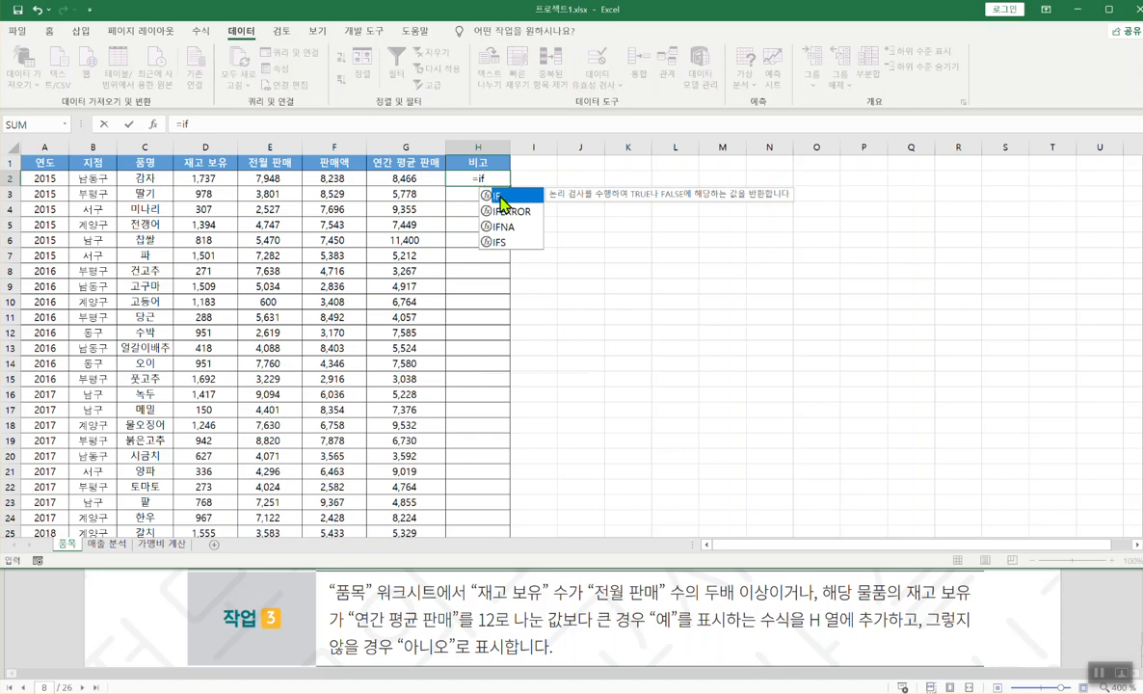
double_click(502, 199)
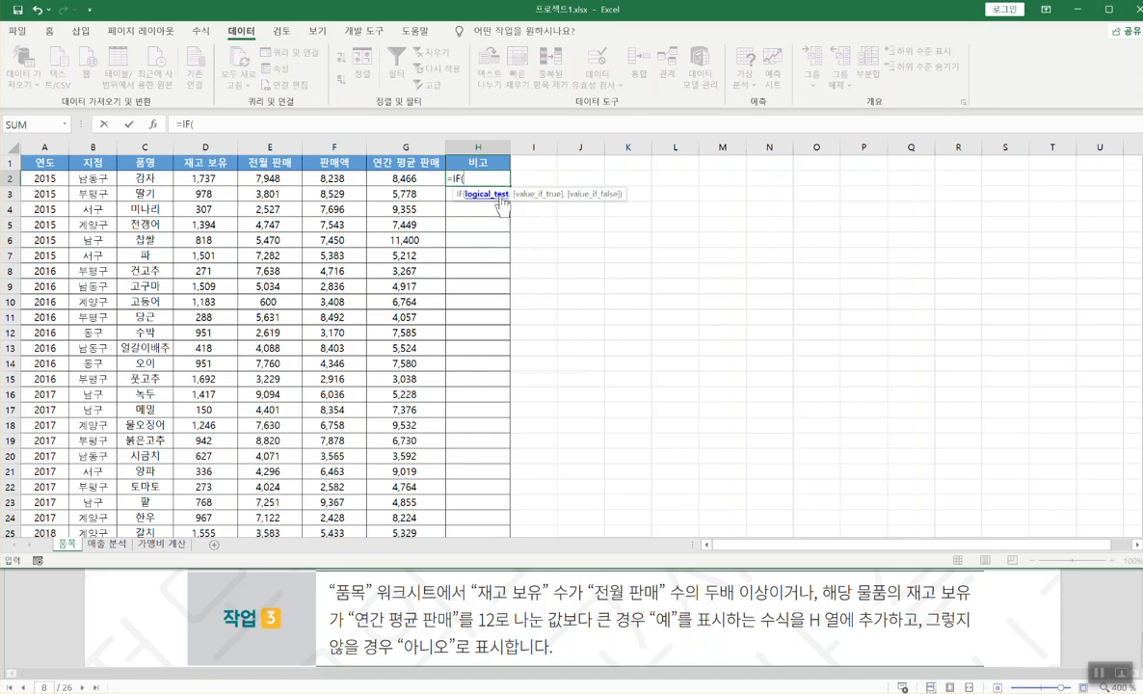
left_click(154, 125)
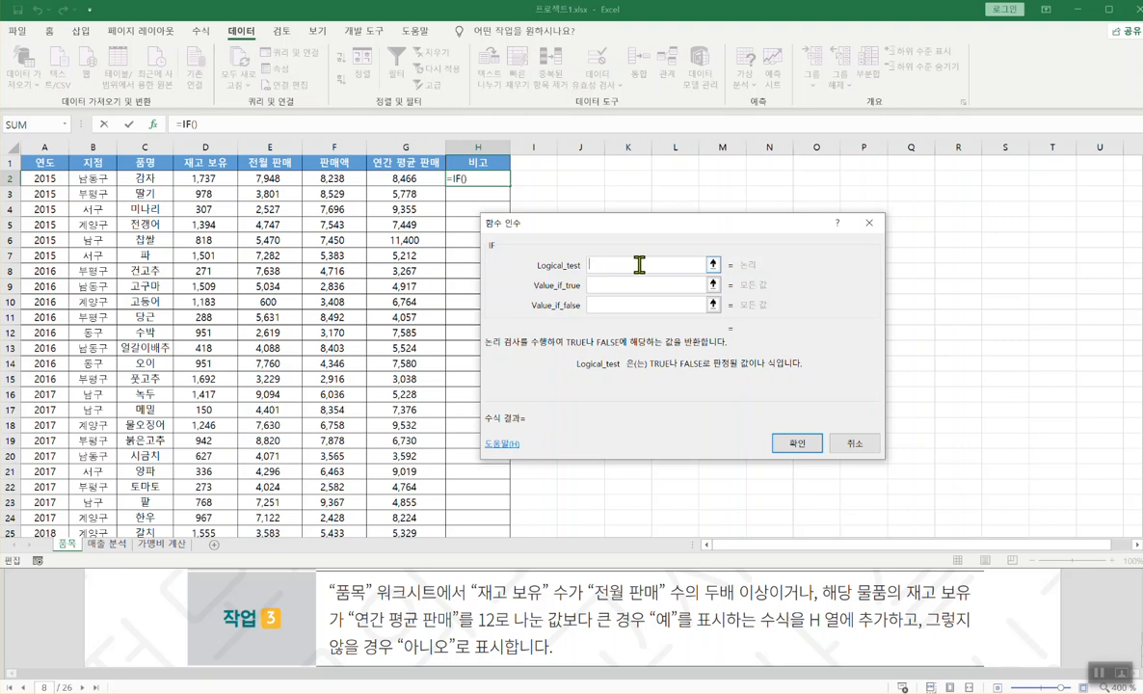
- Enter or(D2>=E2*2, D2>G2/12) as the IF logical test
type("or(")
left_click(199, 179)
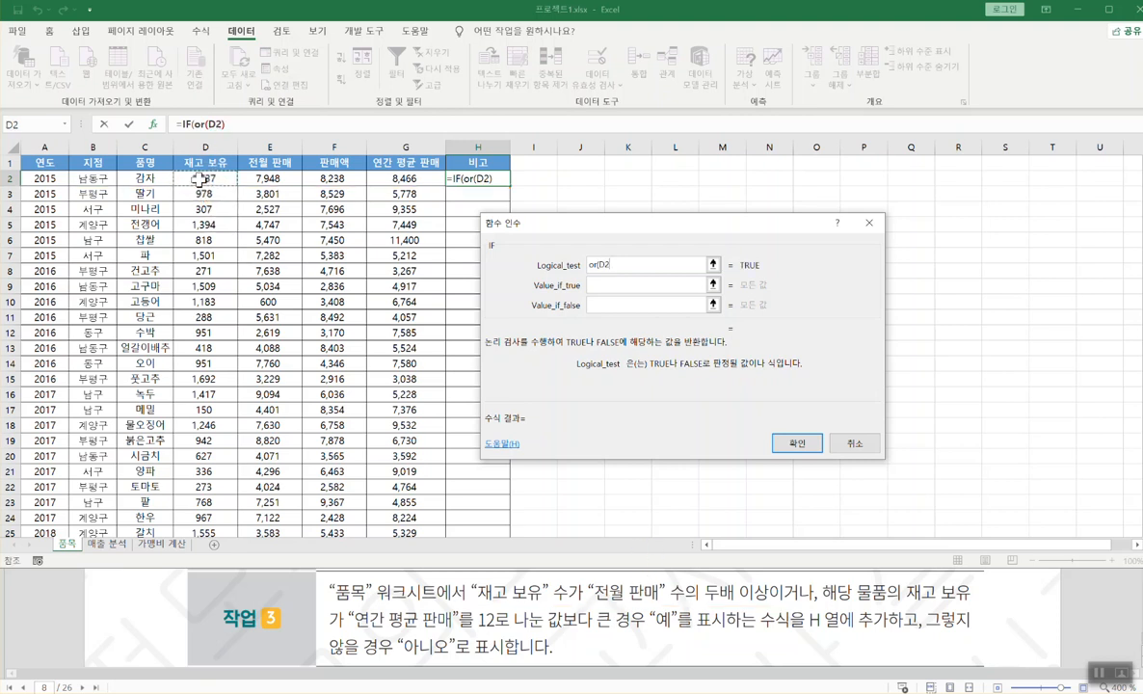
type(">=")
left_click(265, 179)
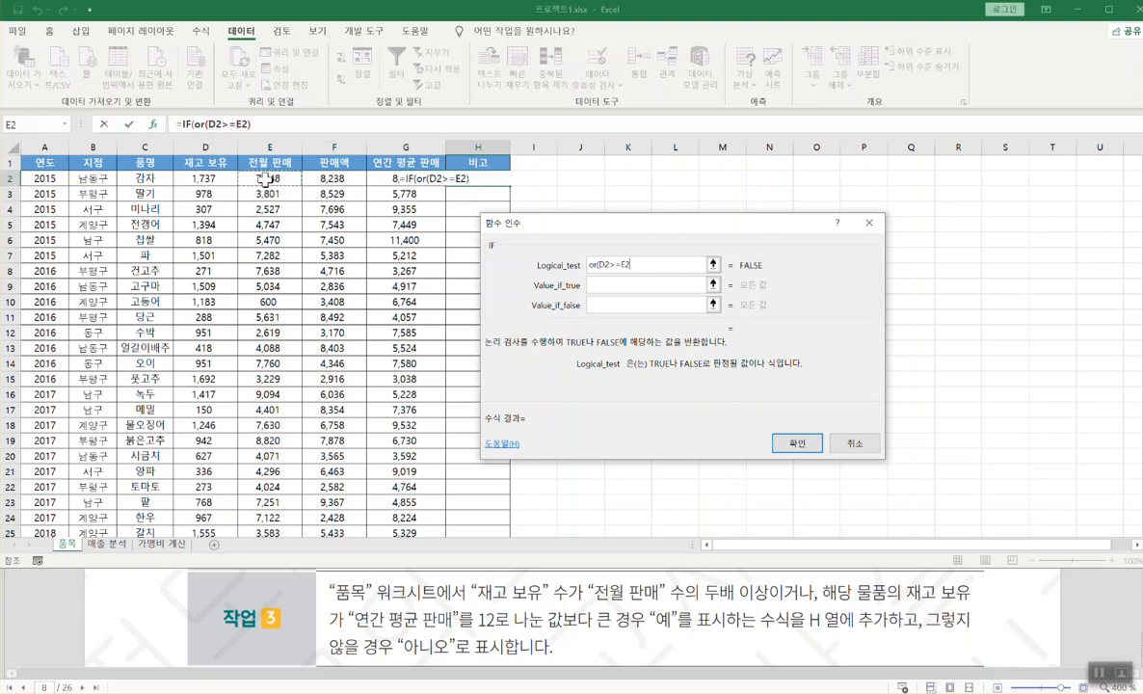
type("*2,")
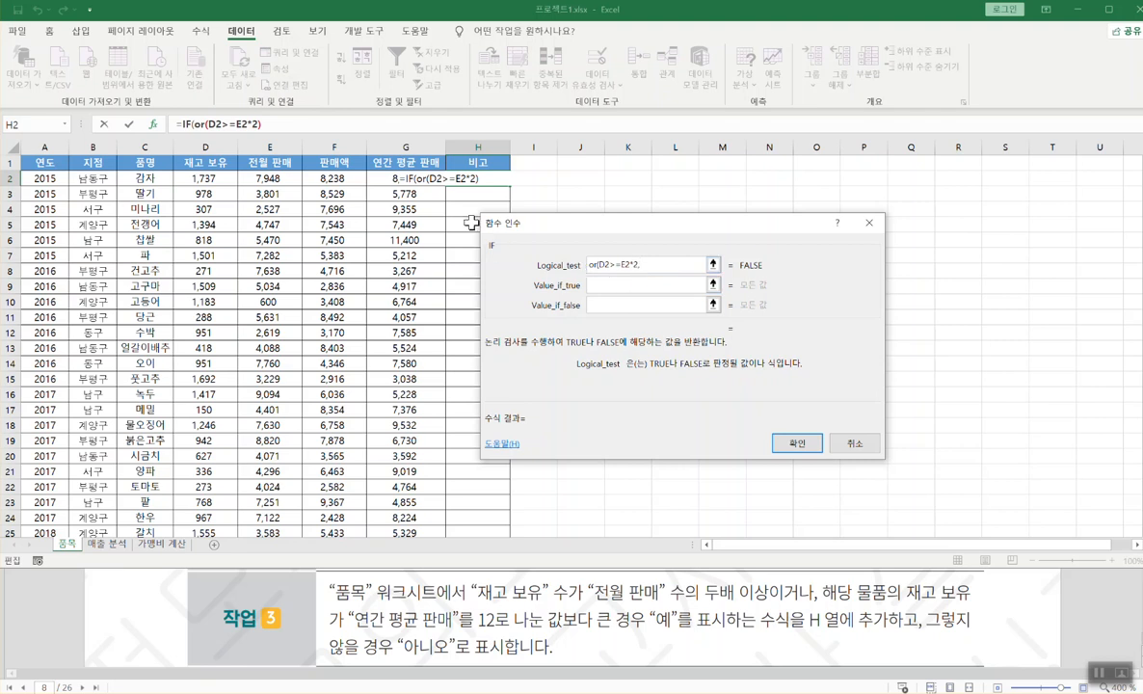
left_click(205, 178)
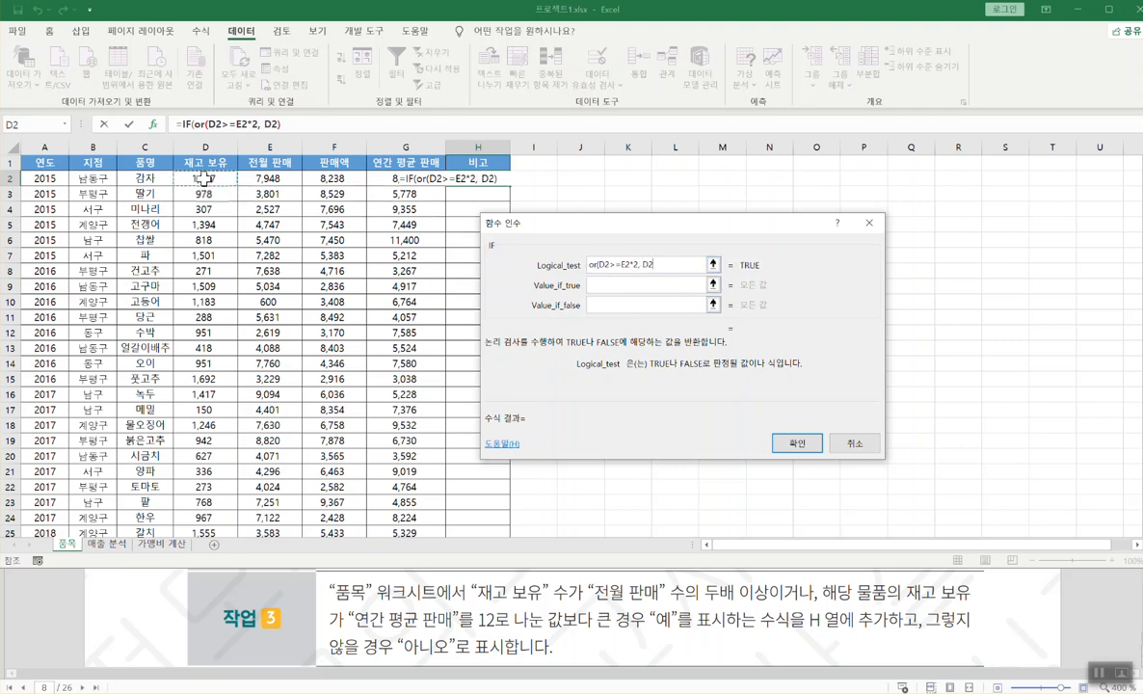
type(">")
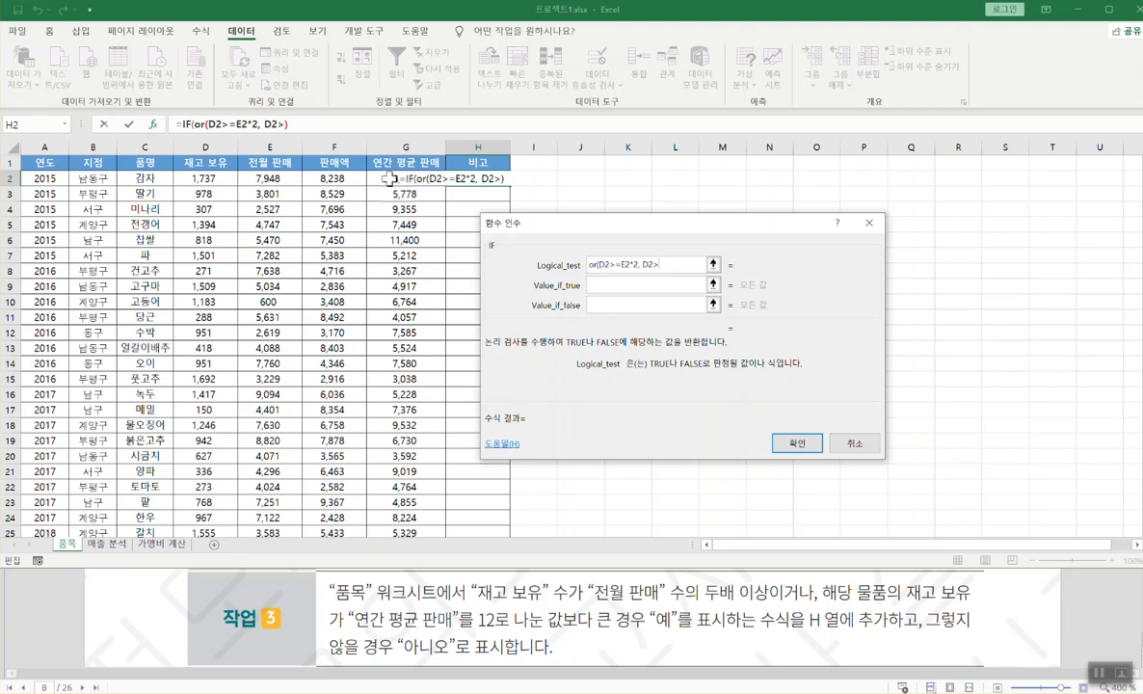
left_click(387, 178)
type("/12)")
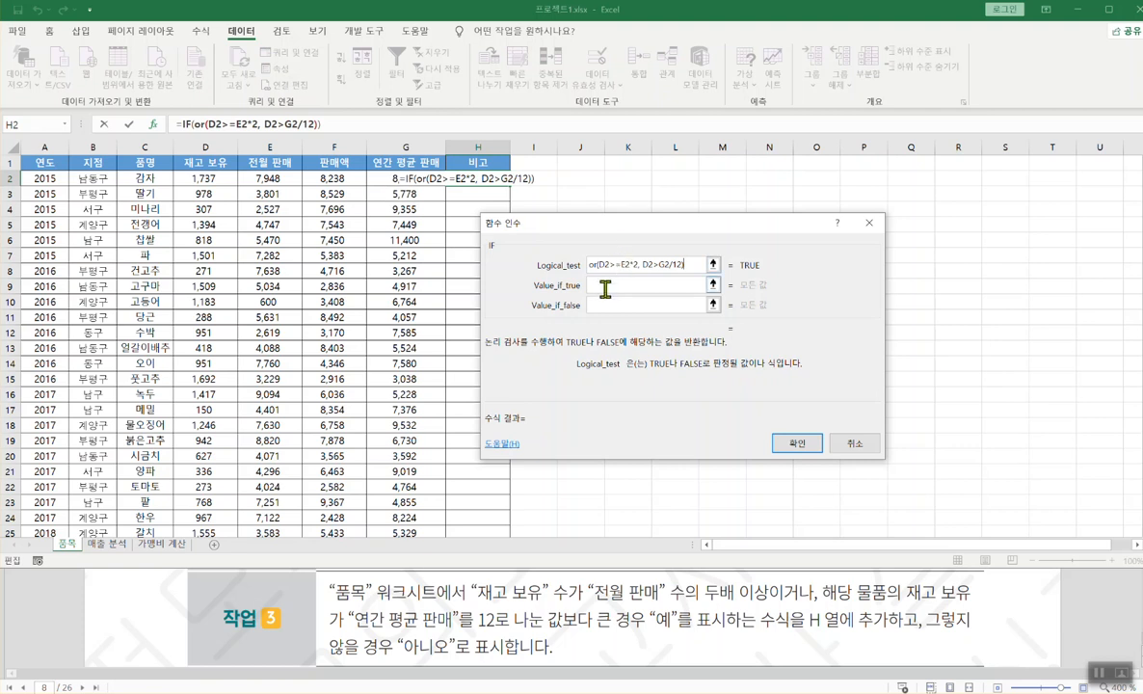
left_click(602, 286)
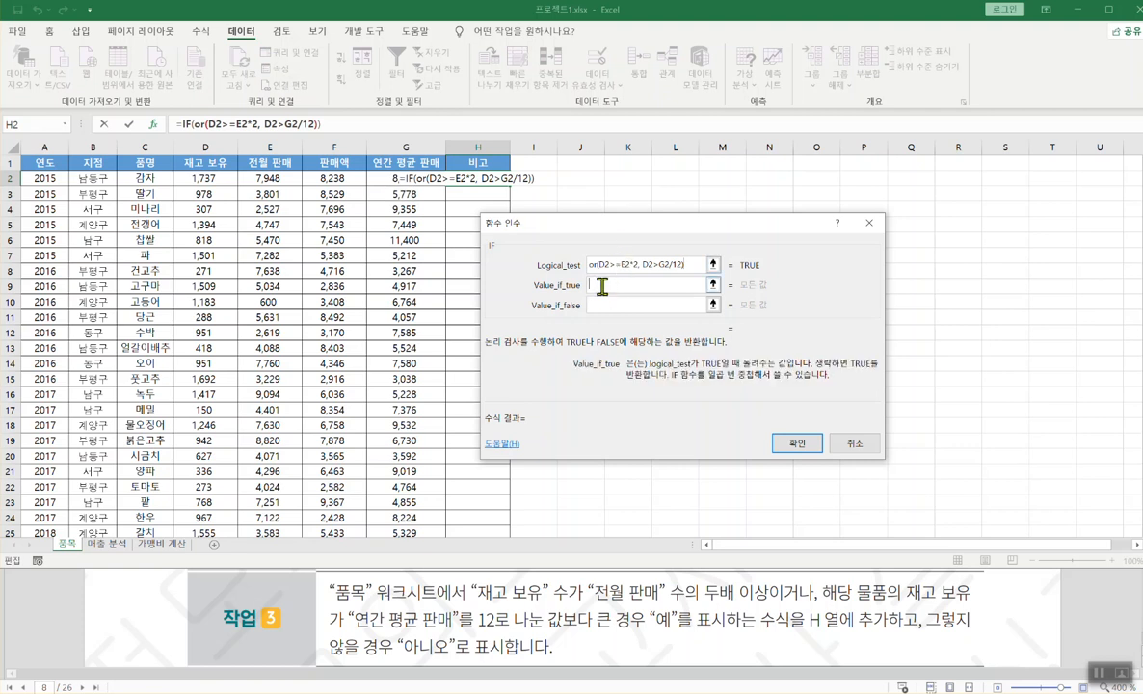
- Set the true value to "예" and the false value to "아니오", then confirm the IF formula
type("예")
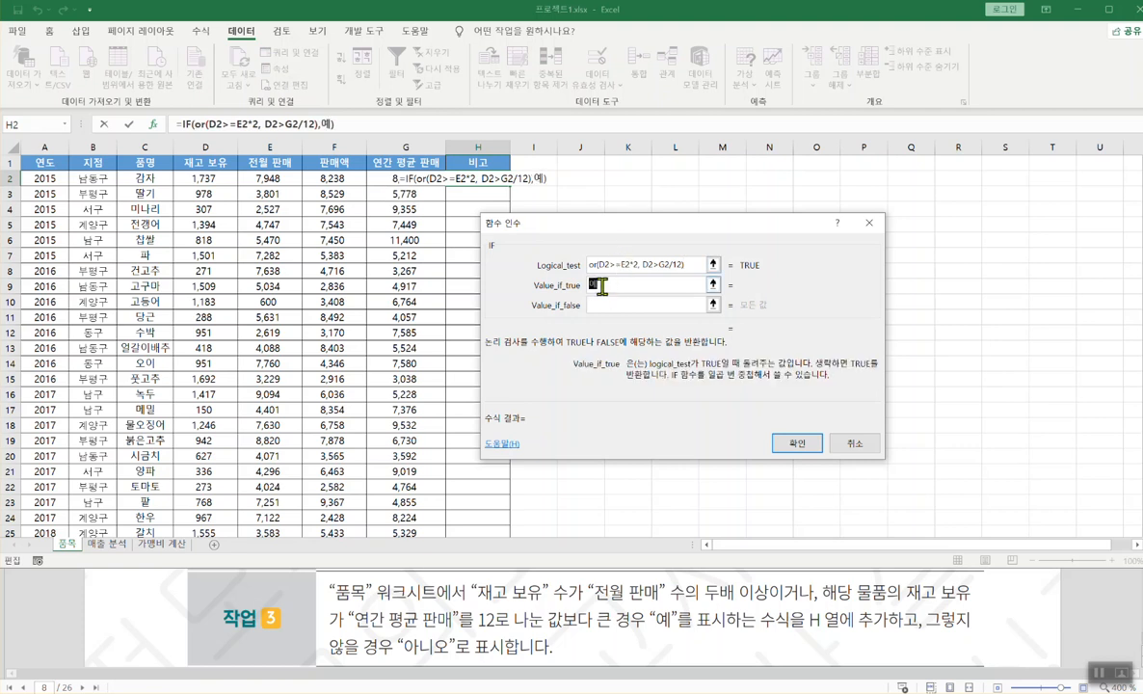
key("Tab")
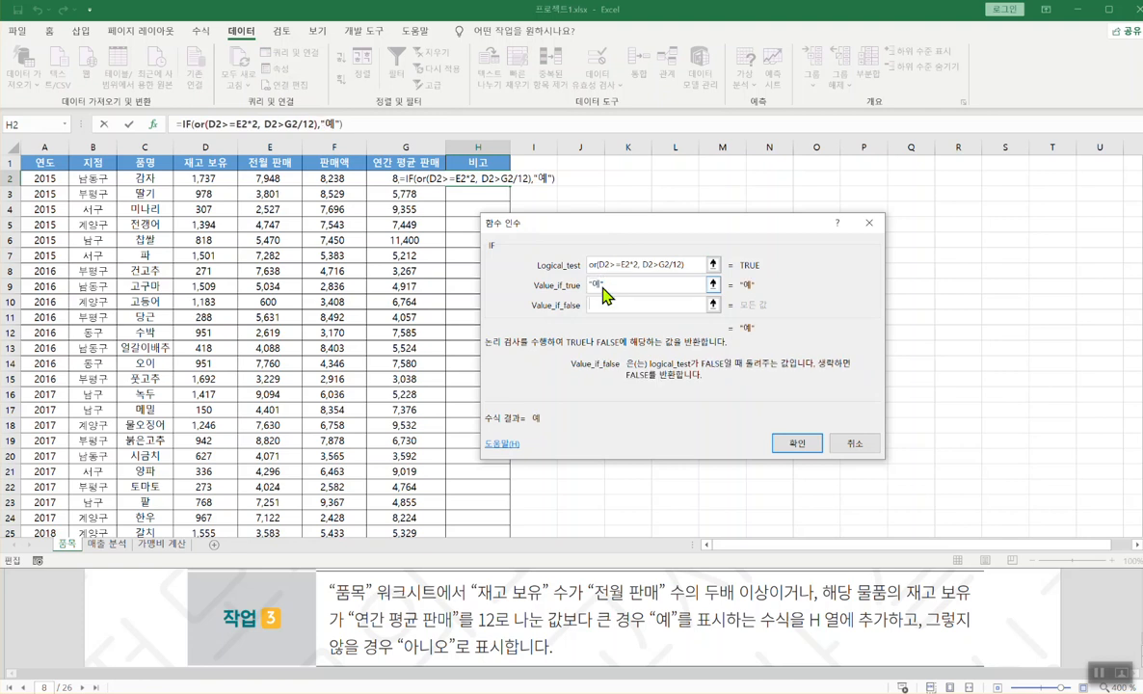
type("아니오")
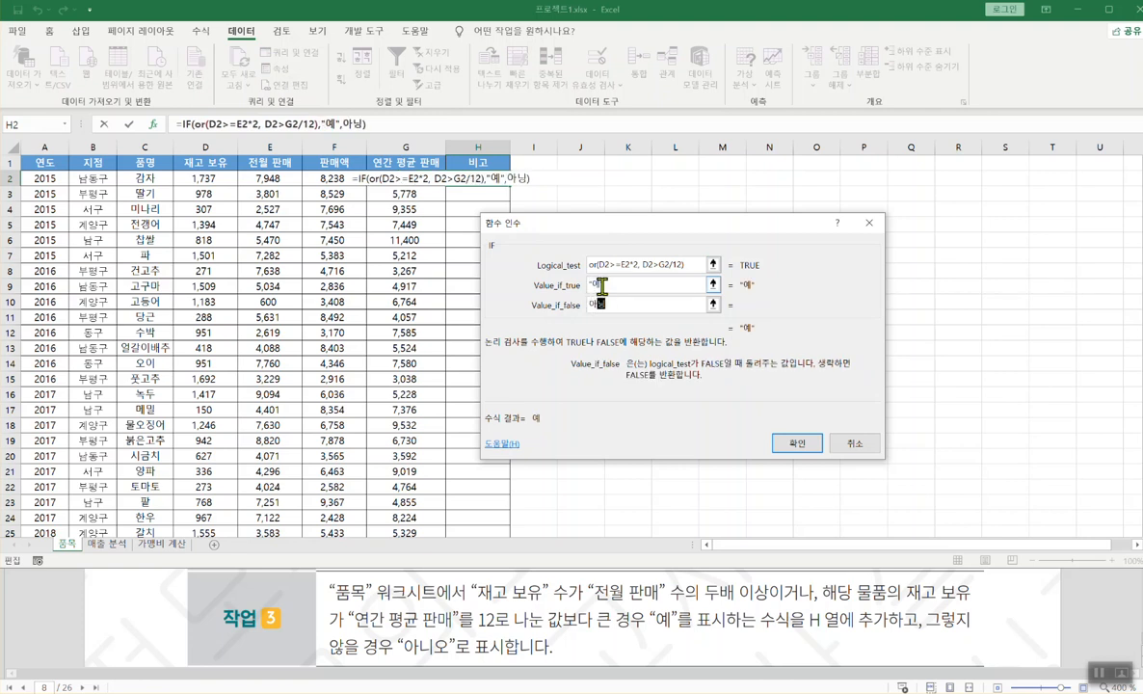
left_click(634, 289)
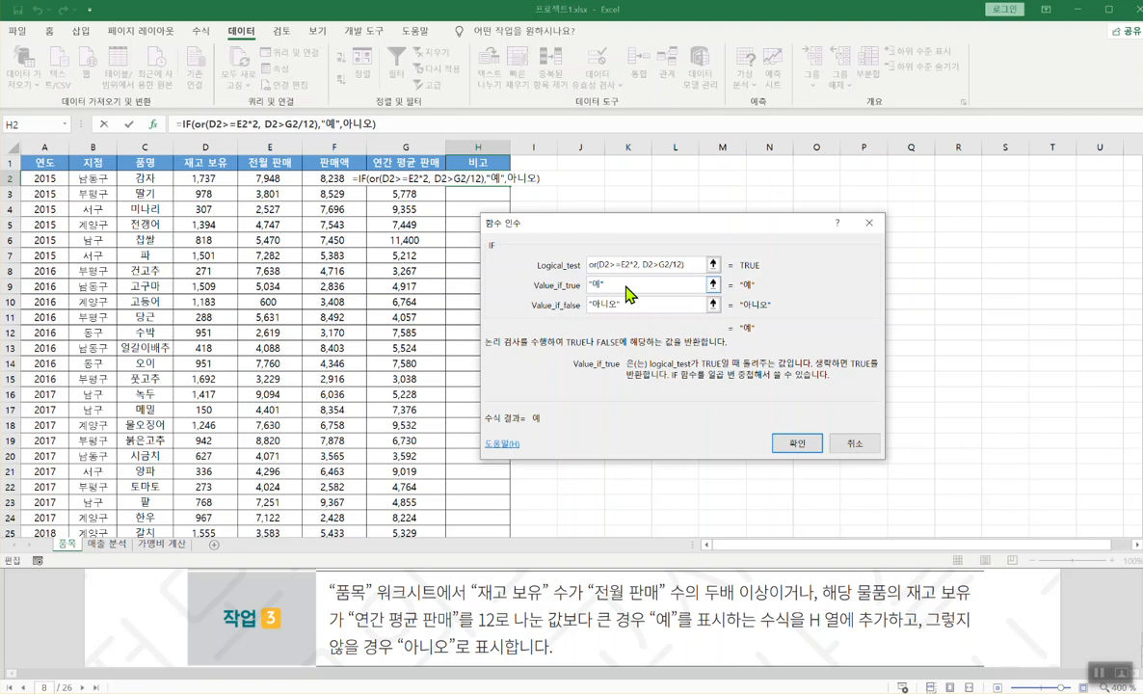
left_click(632, 306)
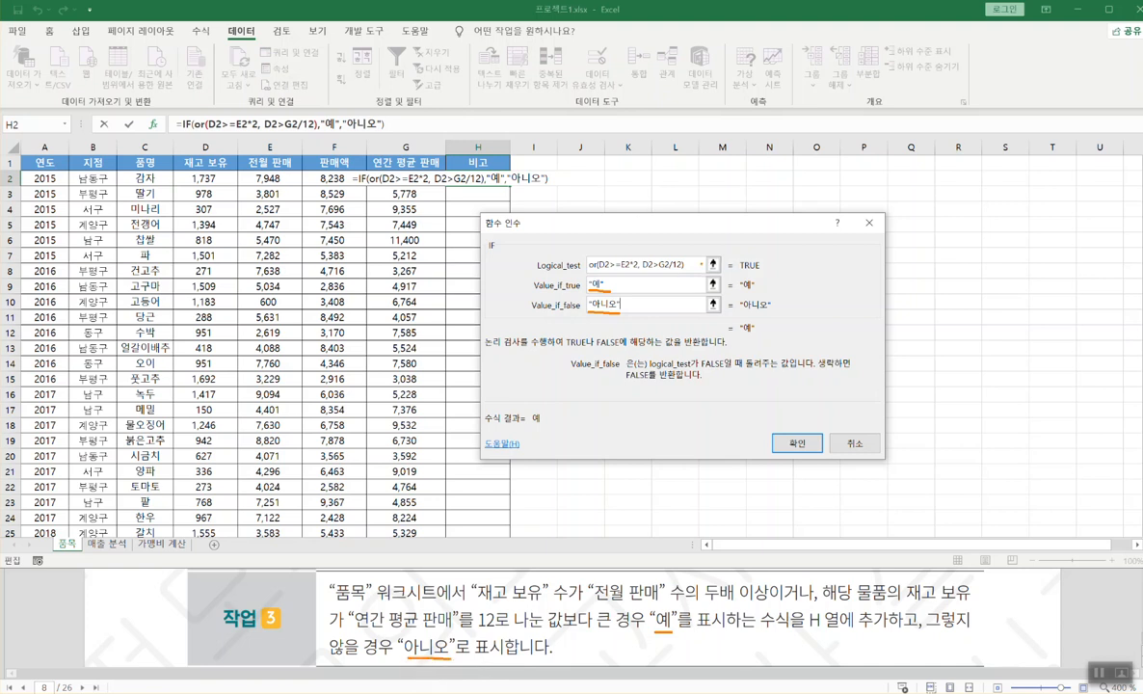
left_click(795, 444)
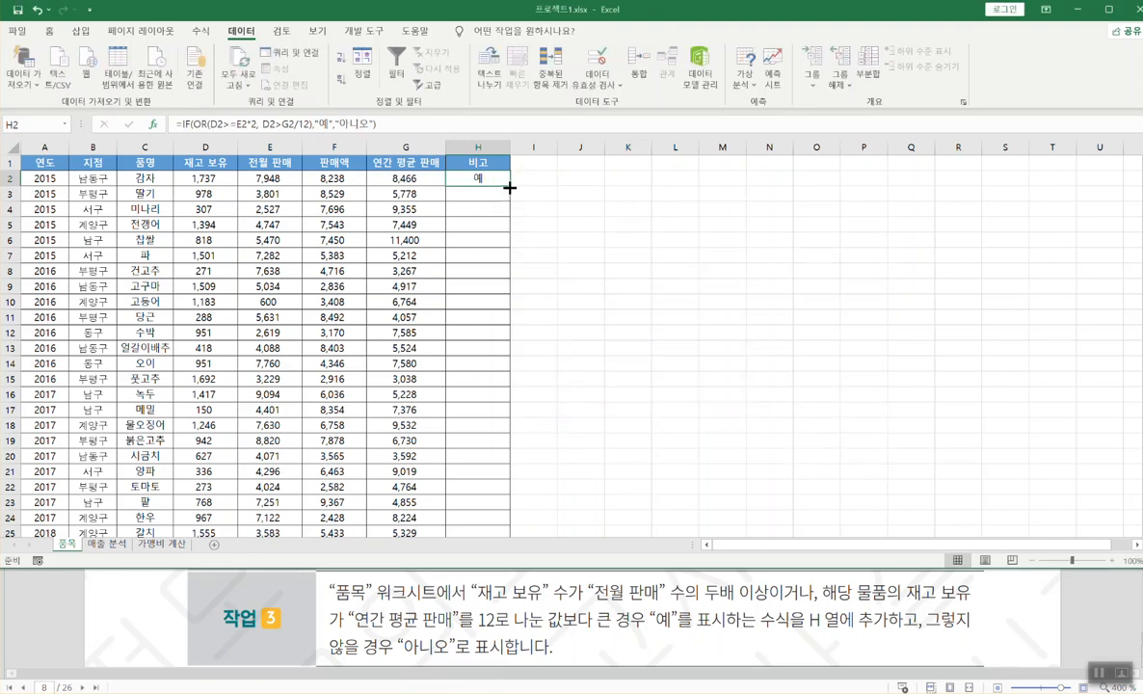
- Fill H2's formula down to row 25 and select H2's formula text
double_click(509, 186)
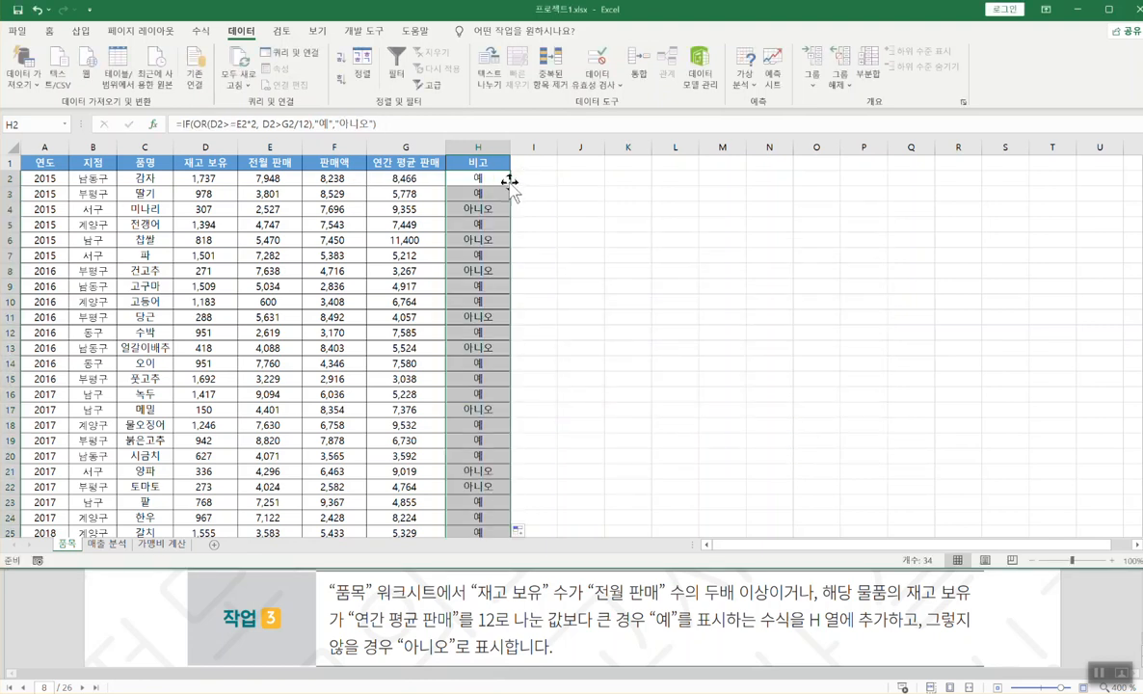
left_click(507, 185)
double_click(509, 186)
double_click(500, 180)
left_click_drag(573, 179, 364, 179)
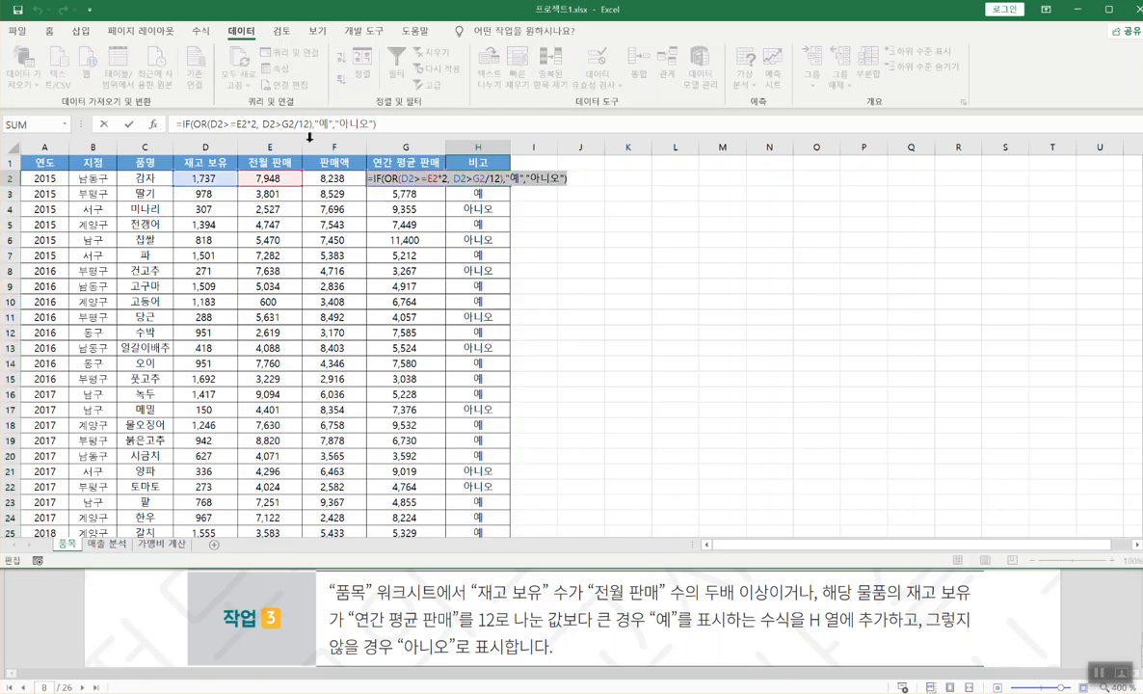
- Paste the IF formula as a new first line in Notepad, leaving H2 unchanged
left_click(520, 692)
left_click(252, 598)
key("Down")
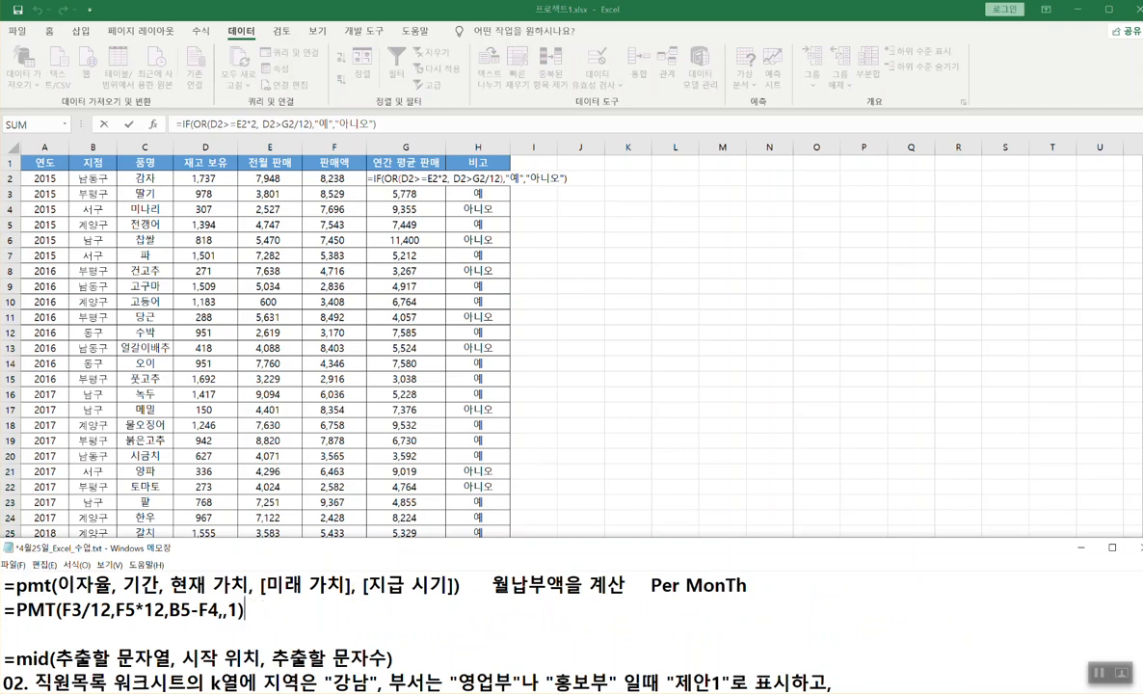
key("ctrl+Home")
key("Return")
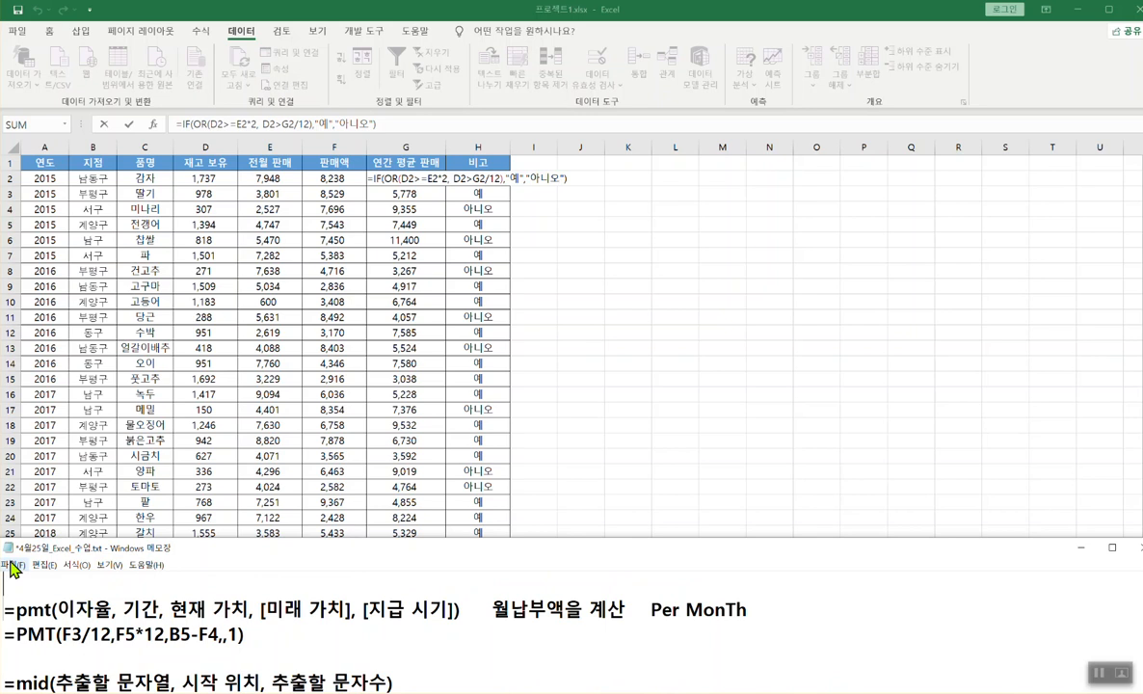
key("ctrl+v")
left_click(455, 299)
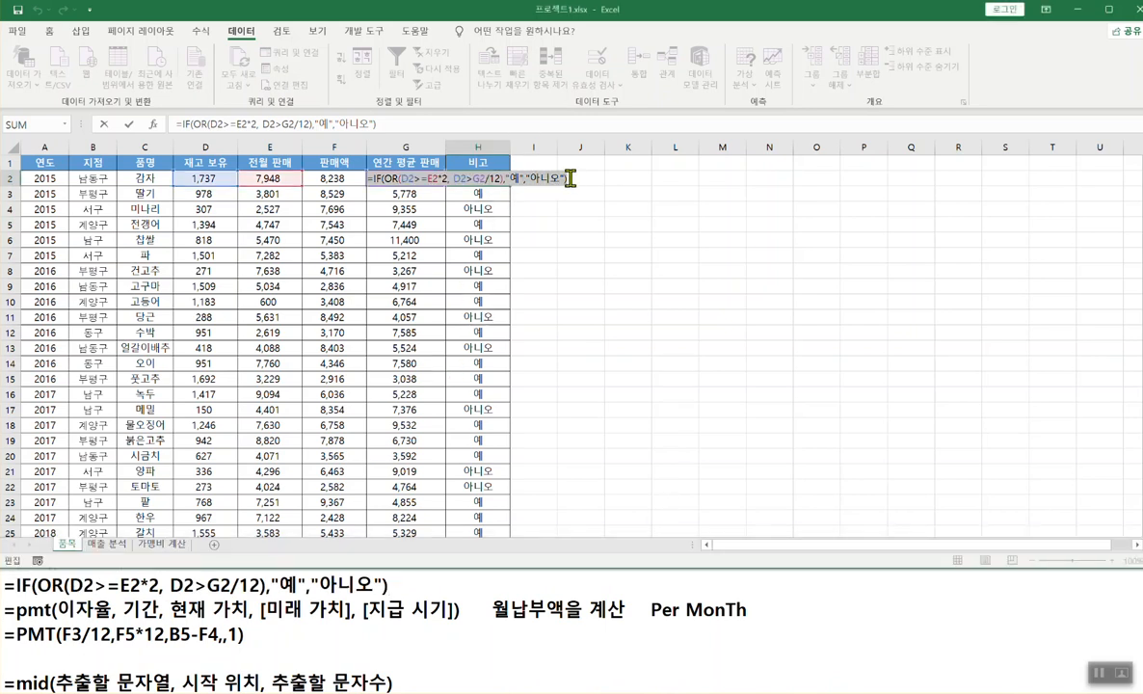
key("Escape")
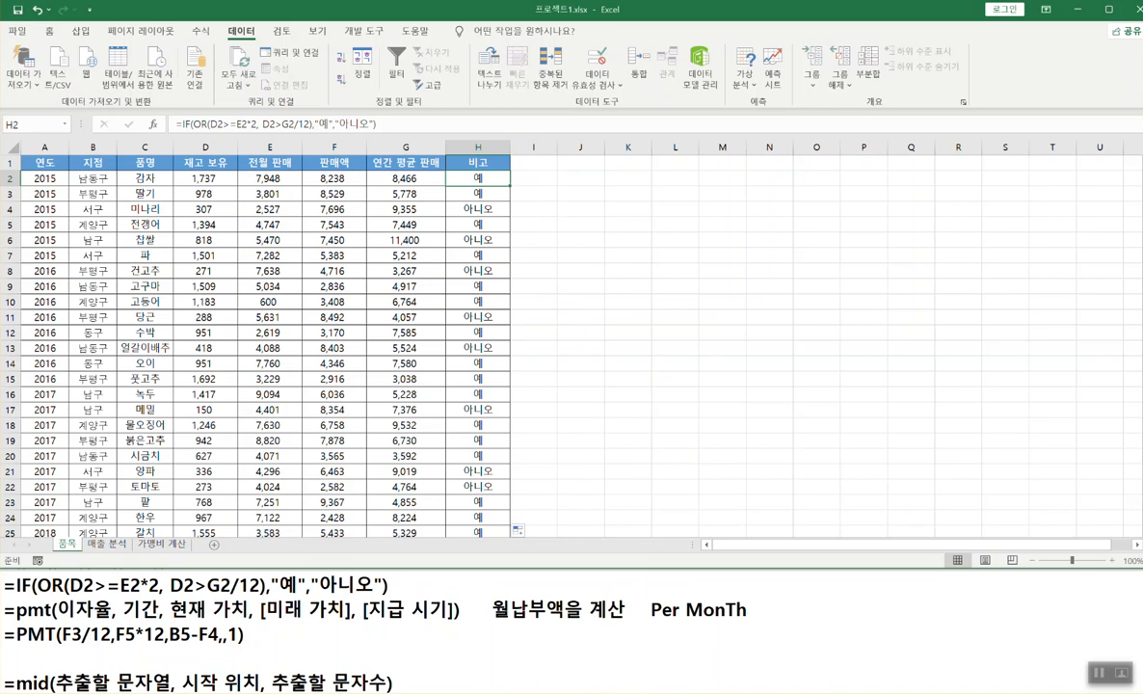
- Minimize Notepad and check the exam instructions for task 4
left_click(937, 638)
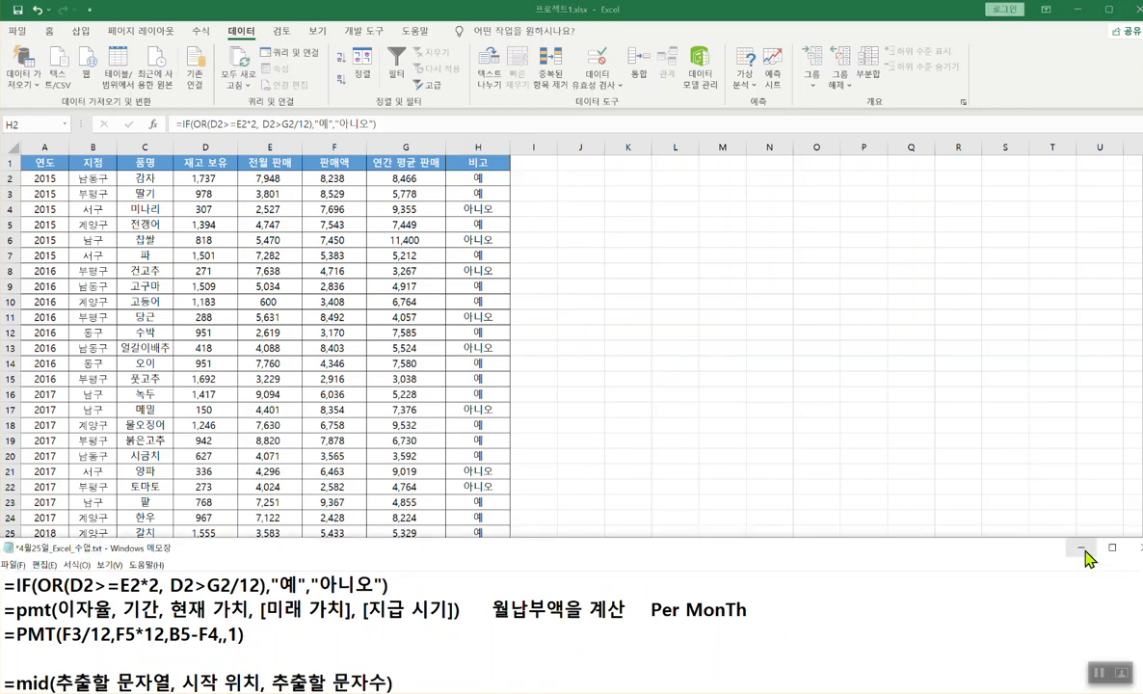
left_click(1081, 548)
left_click(535, 604)
scroll(535, 605, "down", 3)
scroll(535, 604, "up", 1)
left_click(691, 185)
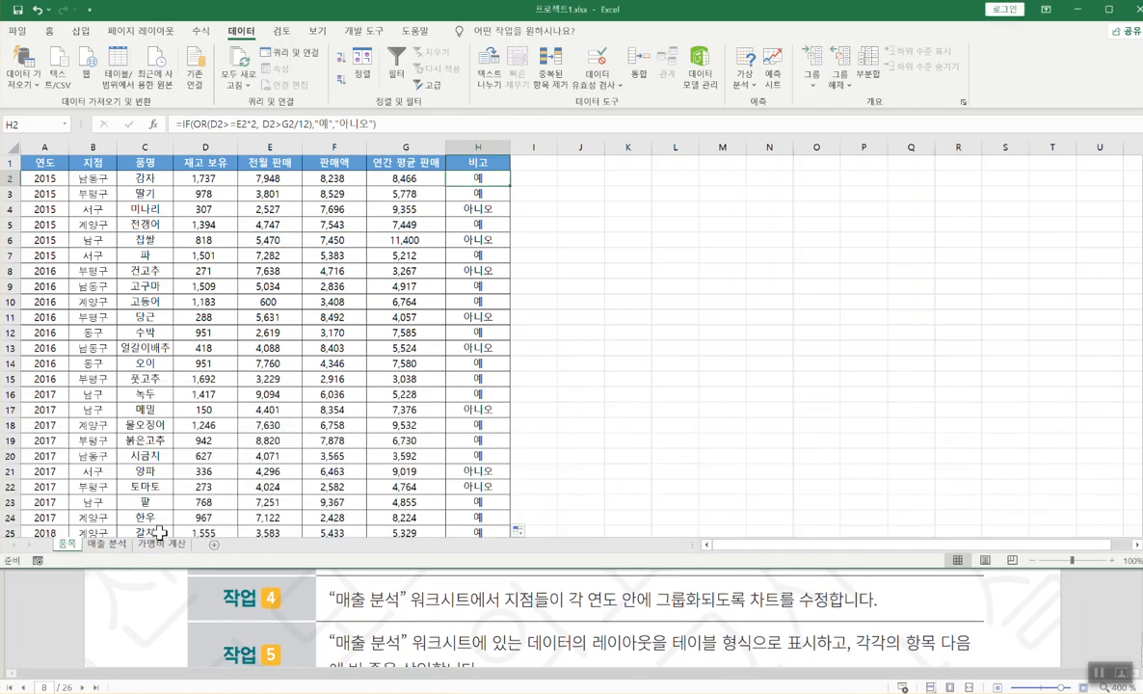
- On 매출 분석, place 연도 above 지점 in the pivot chart's Axis (Categories) area
left_click(108, 544)
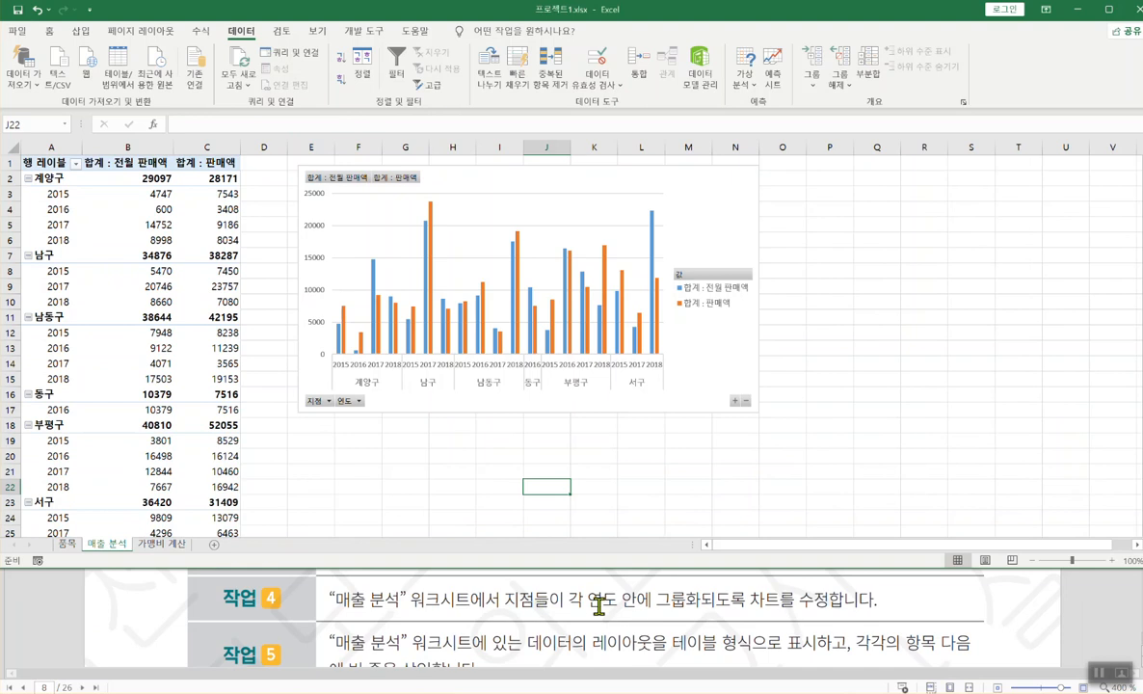
left_click(712, 205)
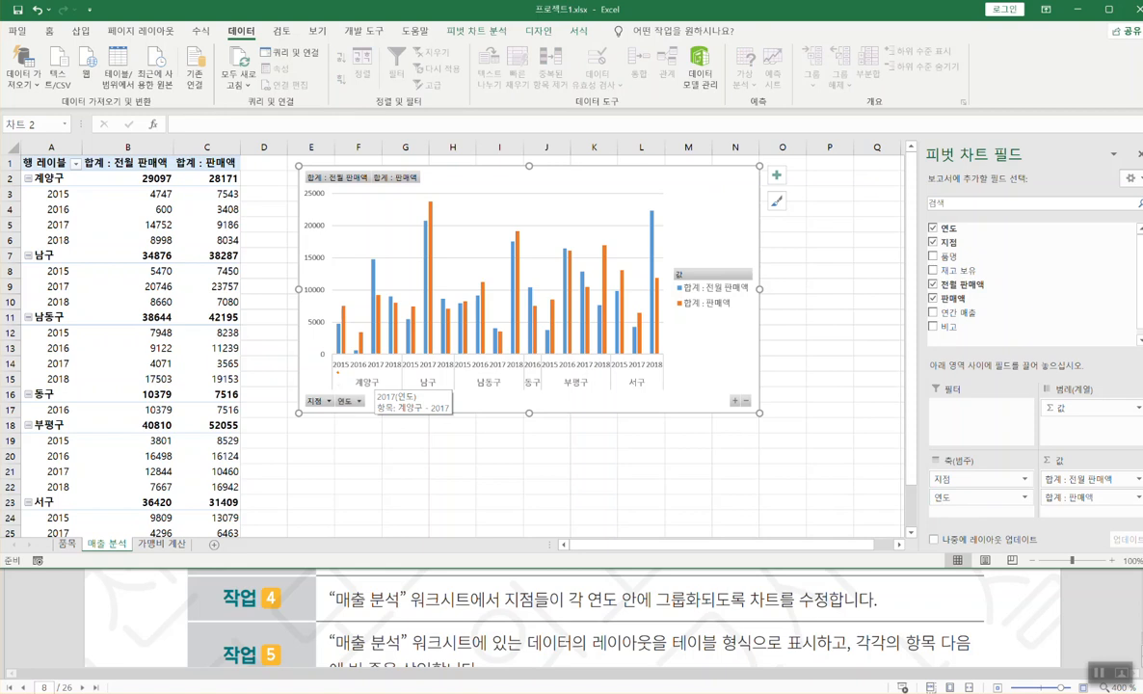
left_click_drag(331, 366, 333, 390)
left_click(964, 479)
left_click_drag(1002, 483, 998, 504)
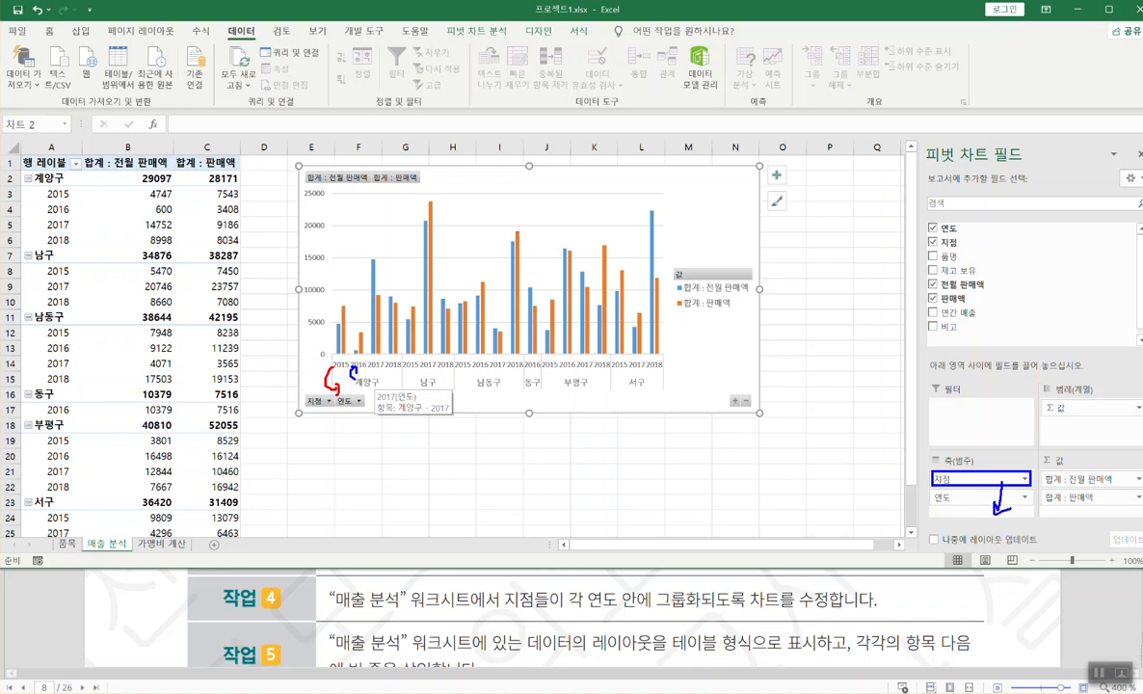
mouse_move(953, 478)
left_mouse_down()
mouse_move(960, 505)
mouse_move(986, 491)
mouse_move(976, 480)
left_mouse_up()
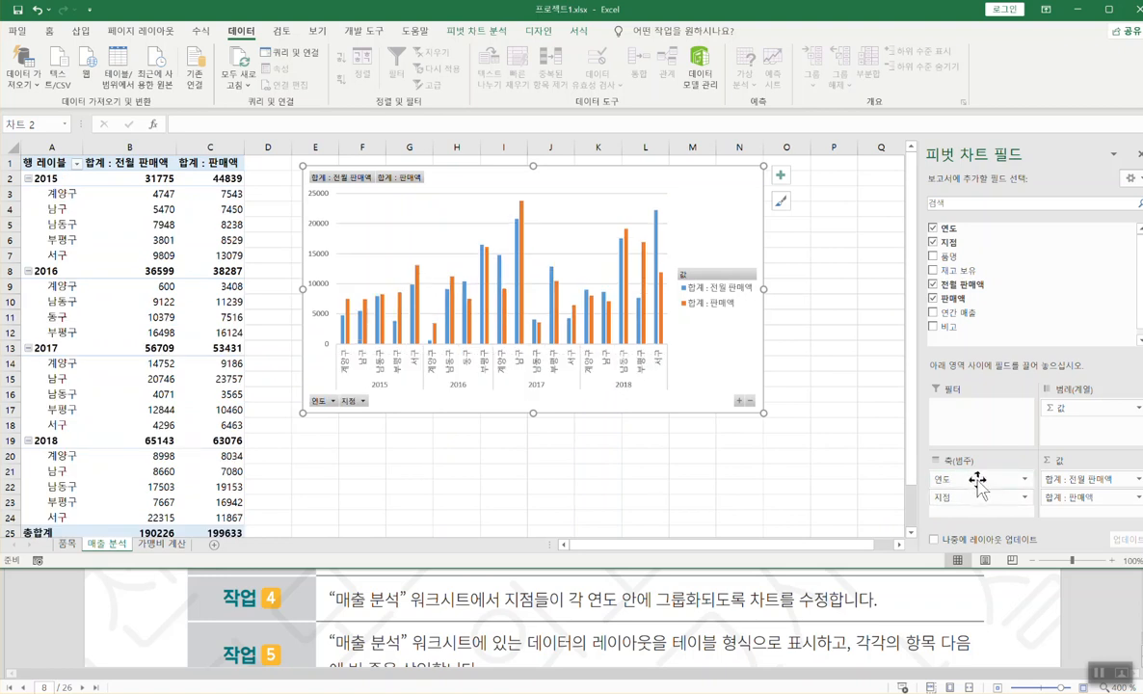
left_click(1025, 480)
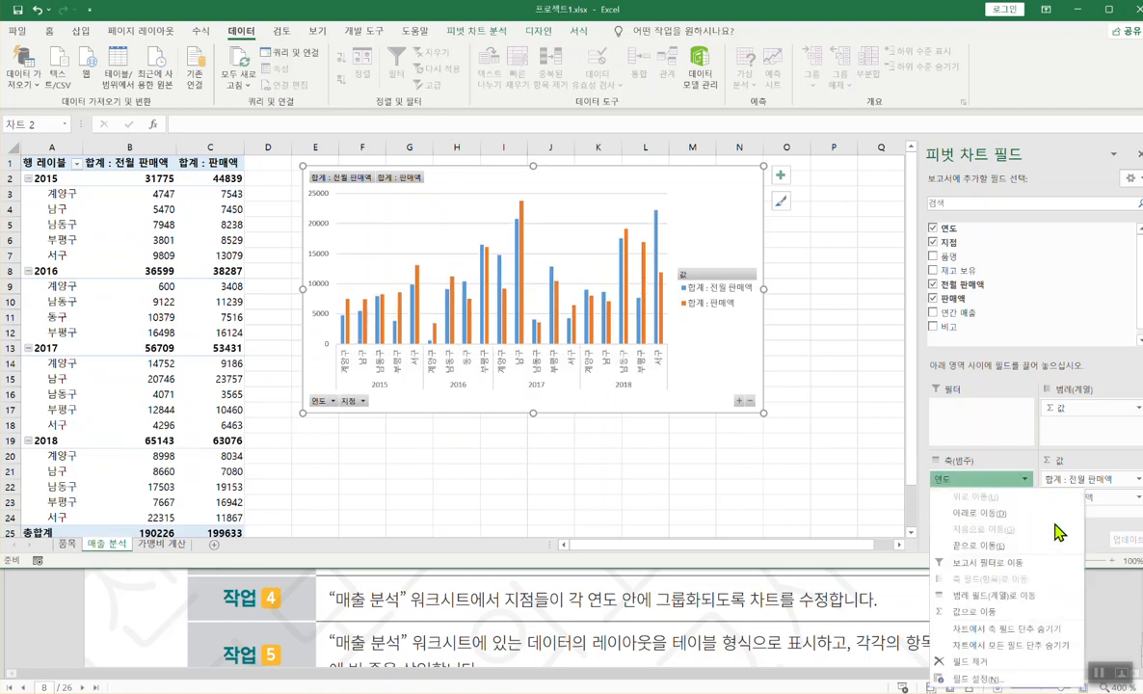
left_click(974, 515)
left_click(1024, 496)
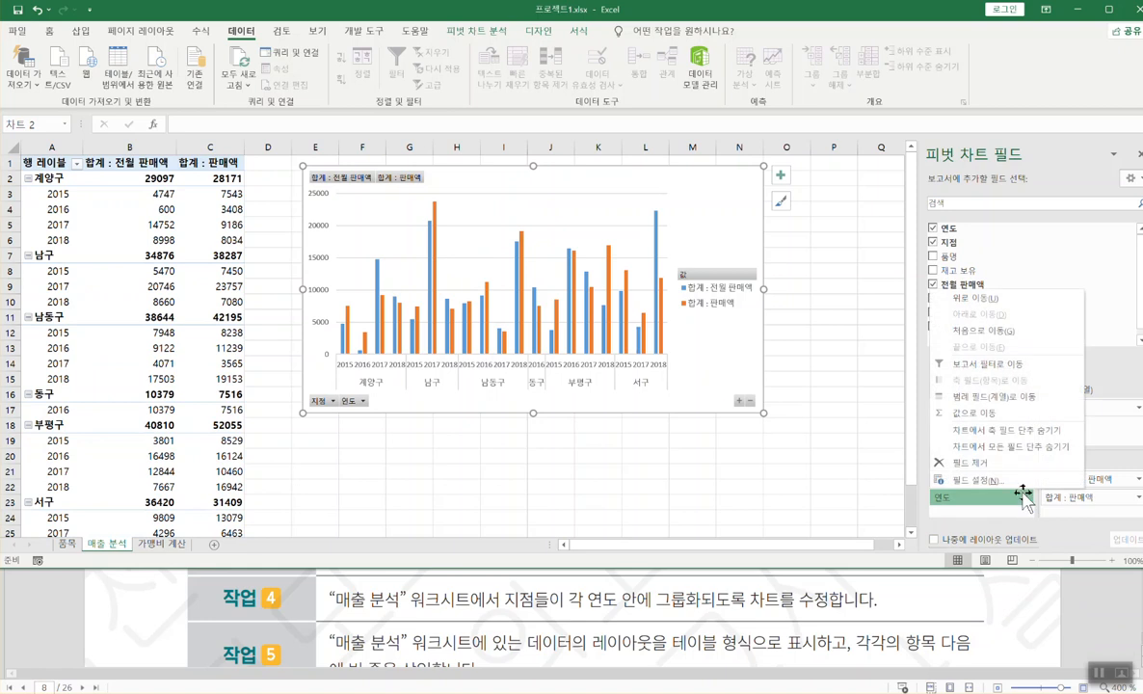
left_click(978, 299)
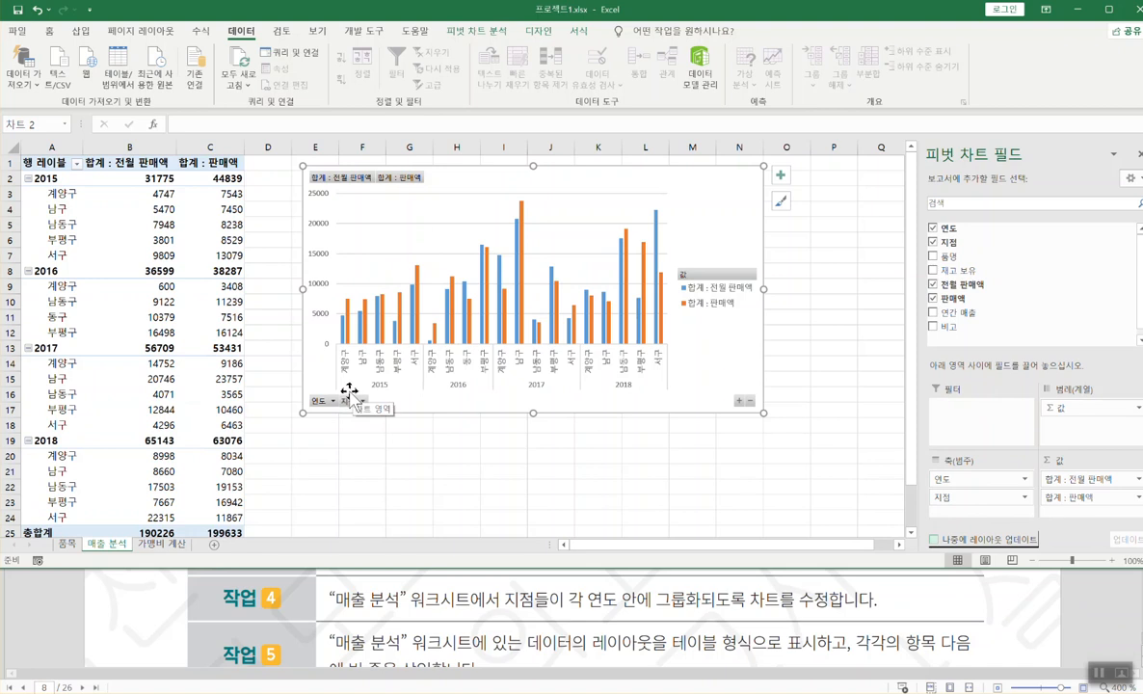
left_click_drag(341, 387, 373, 385)
left_click(619, 569)
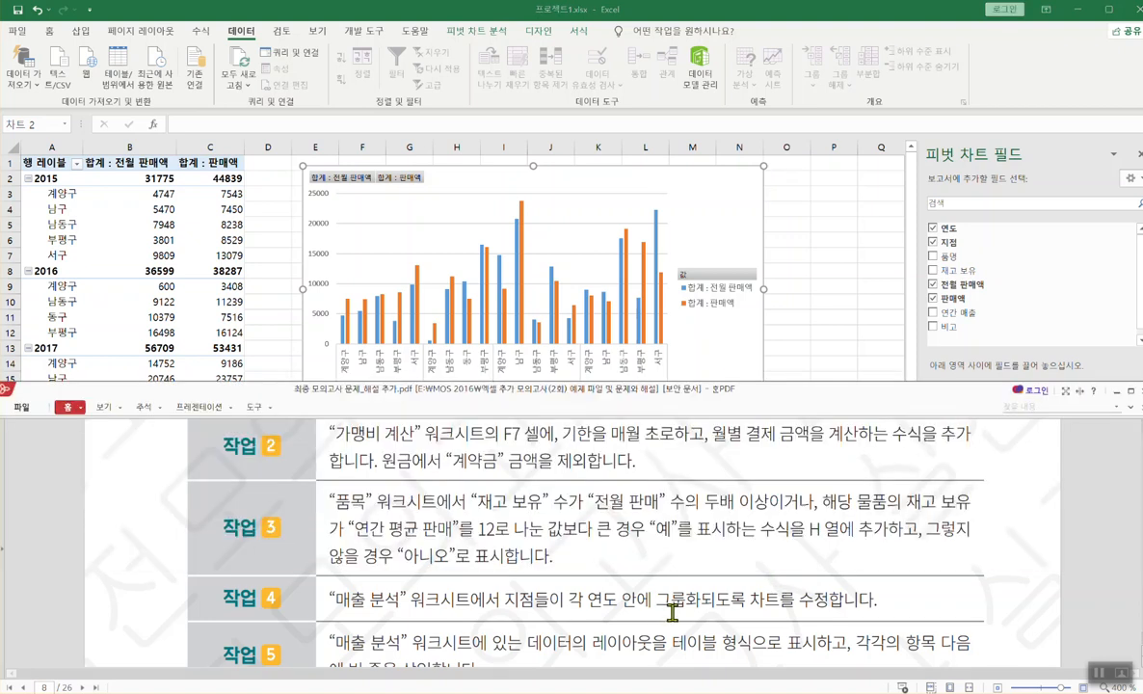
scroll(672, 610, "down", 2)
left_click(463, 258)
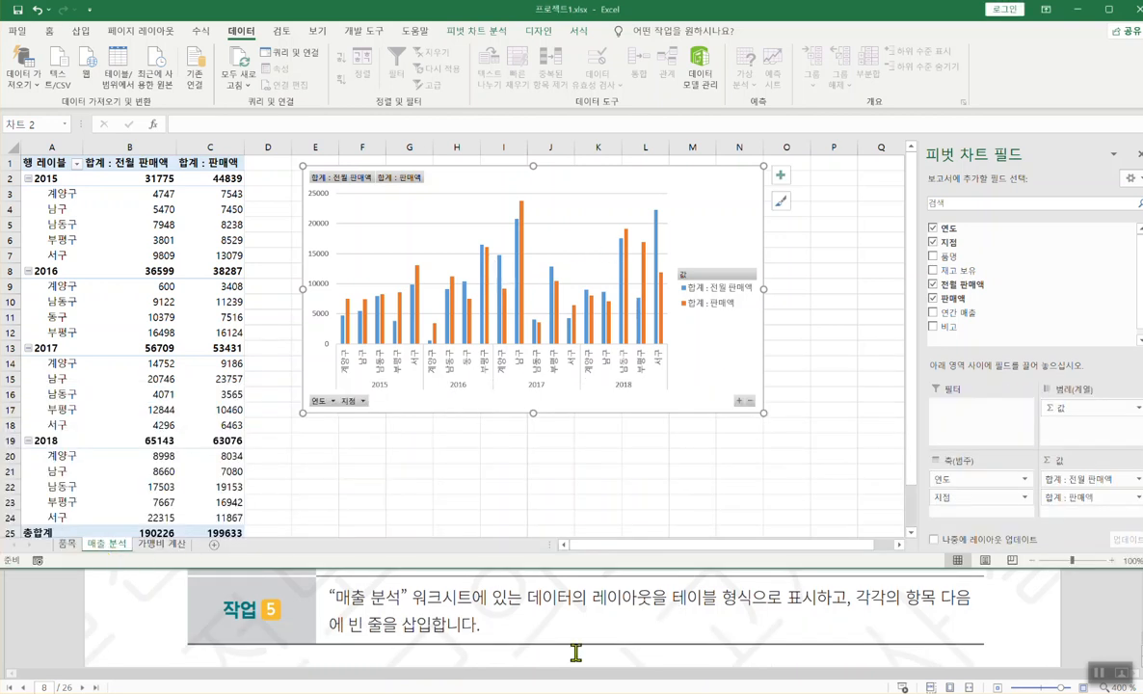
left_click_drag(528, 597, 814, 598)
left_click(660, 262)
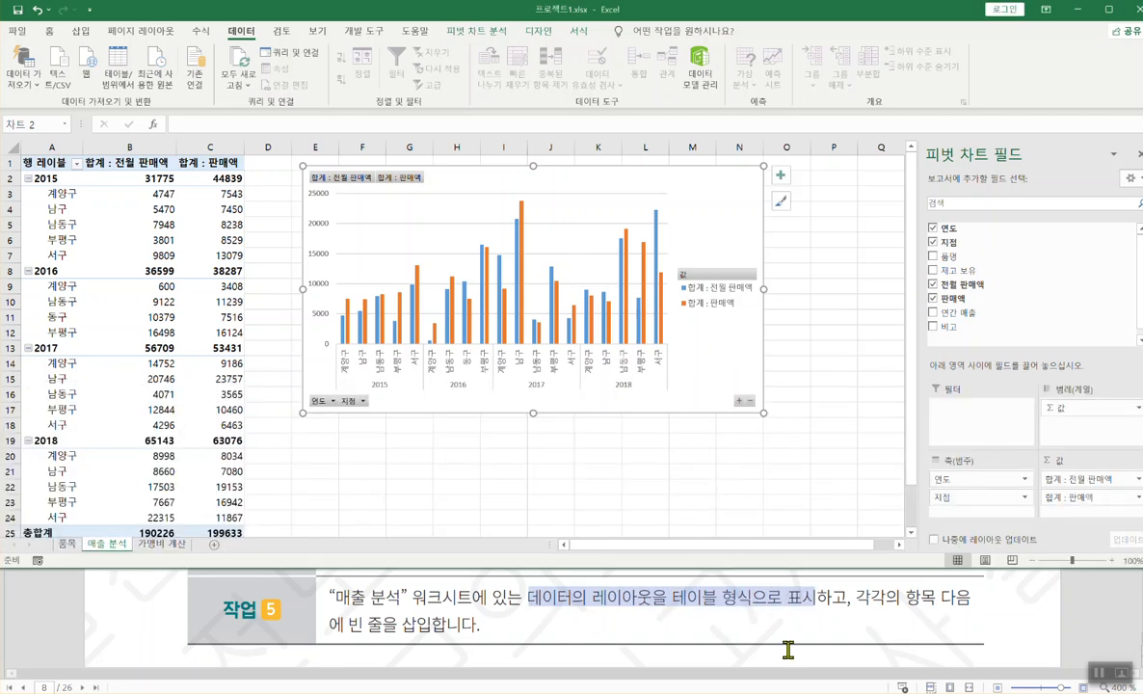
left_click(694, 580)
left_click(671, 233)
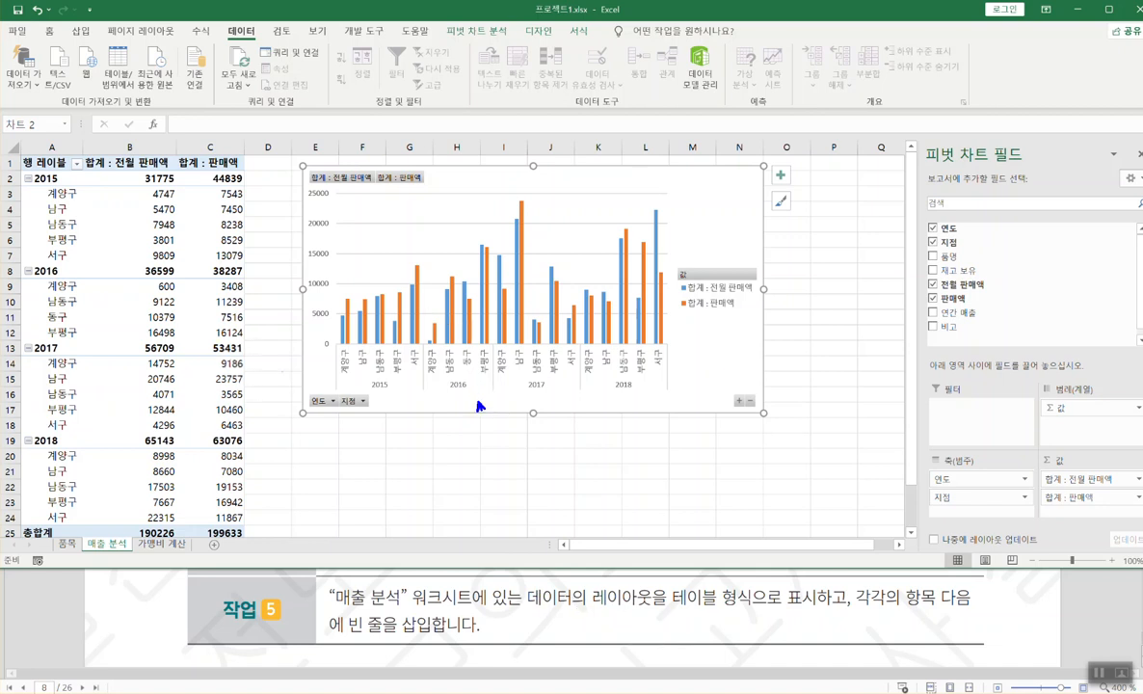
mouse_move(212, 393)
left_mouse_down()
mouse_move(326, 417)
mouse_move(319, 424)
left_mouse_up()
- Set the 매출 분석 pivot table's report layout to Tabular Form
left_click(147, 302)
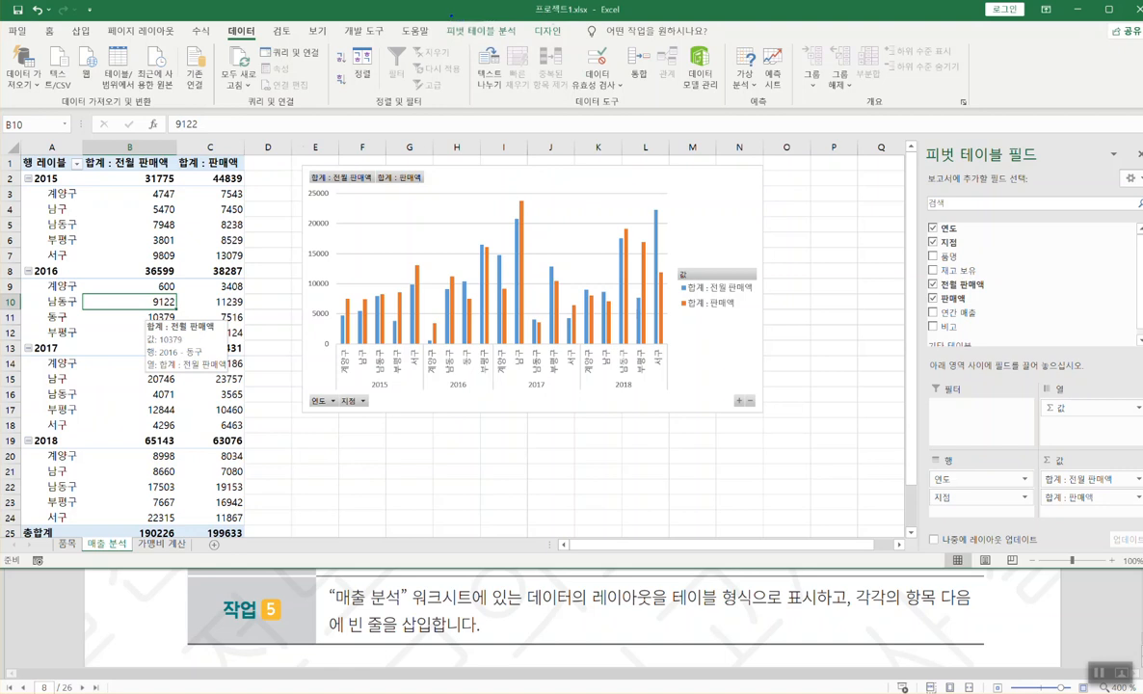
mouse_move(446, 2)
left_mouse_down()
mouse_move(506, 42)
mouse_move(570, 41)
left_mouse_up()
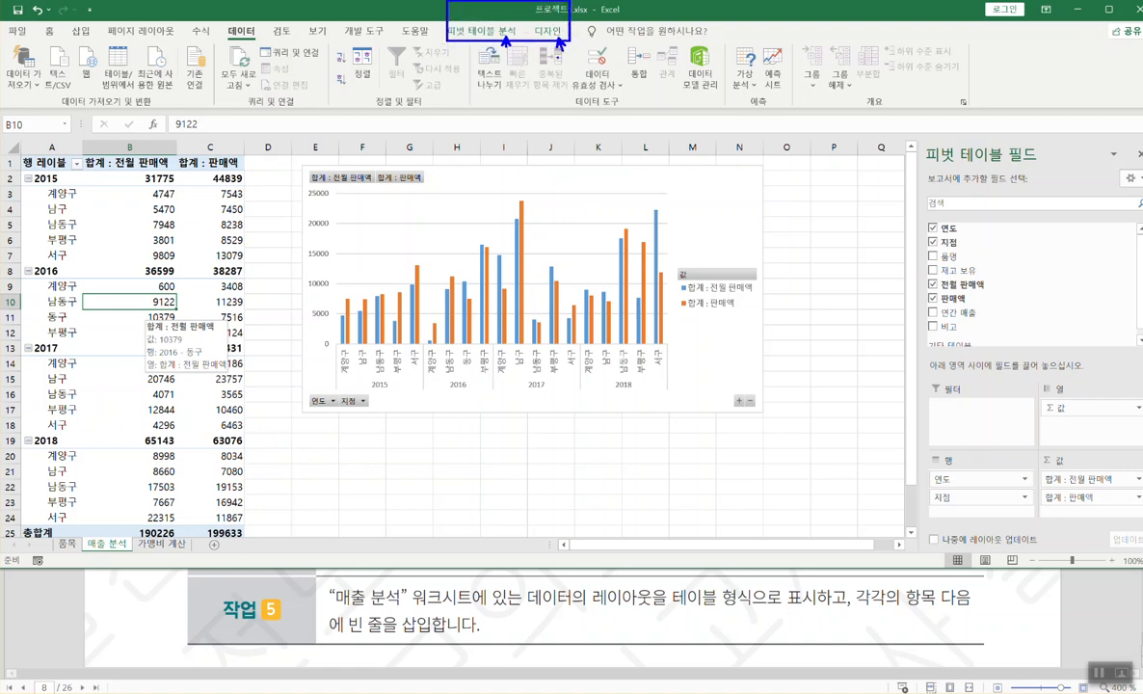
left_click(506, 32)
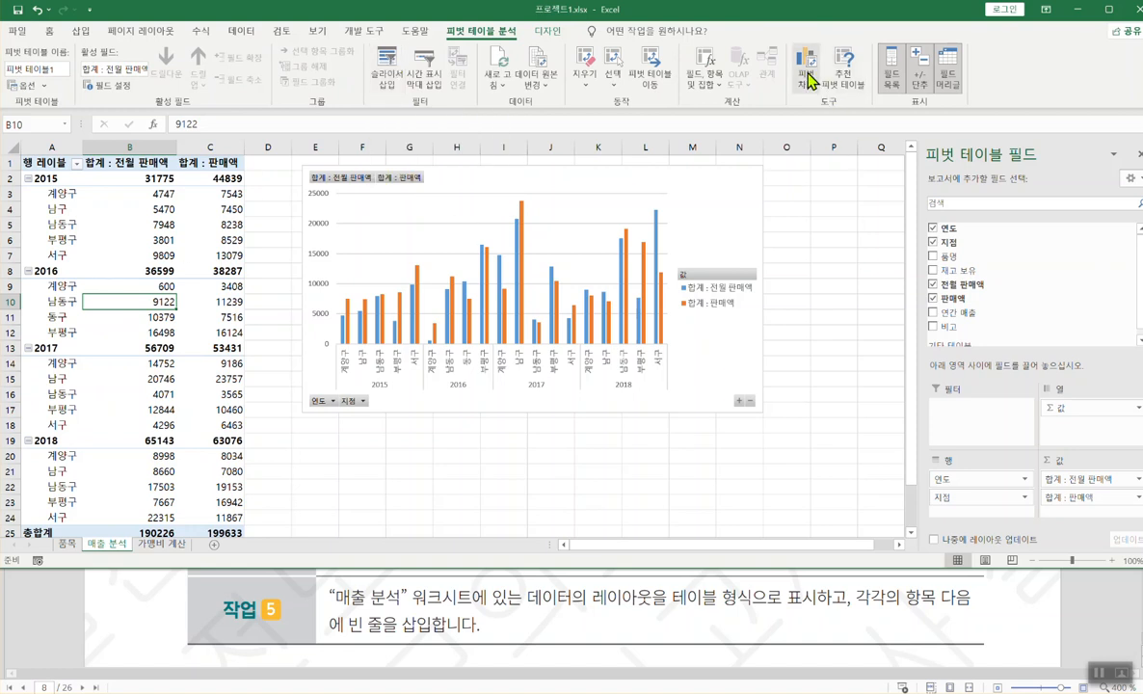
left_click(547, 32)
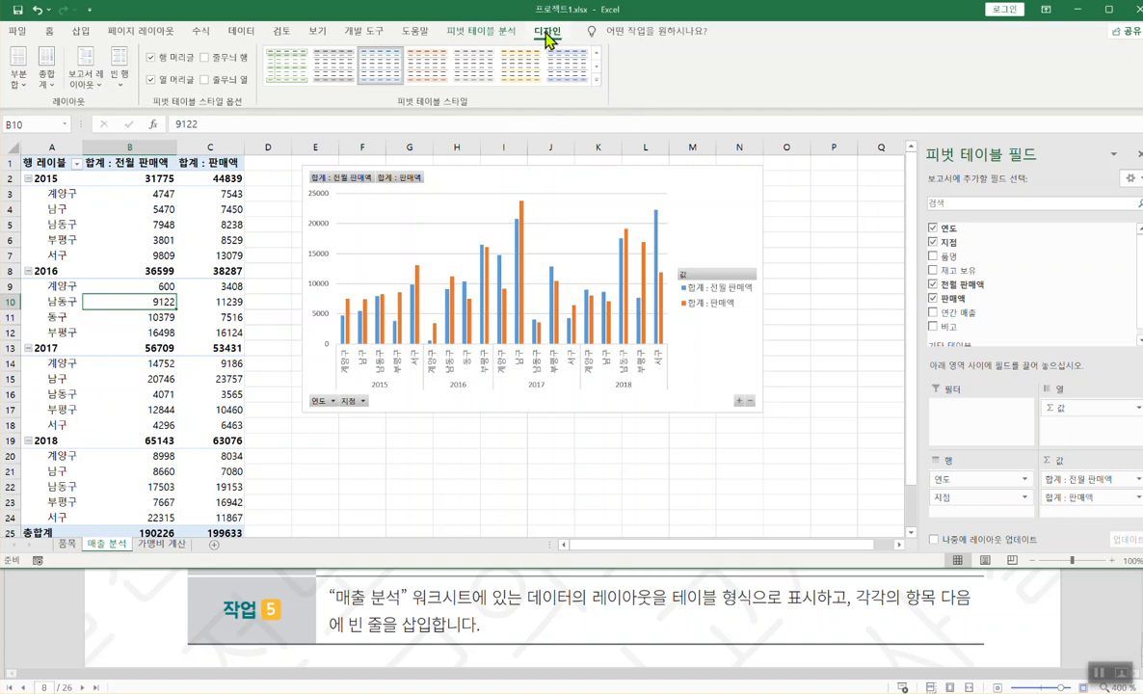
left_click(85, 85)
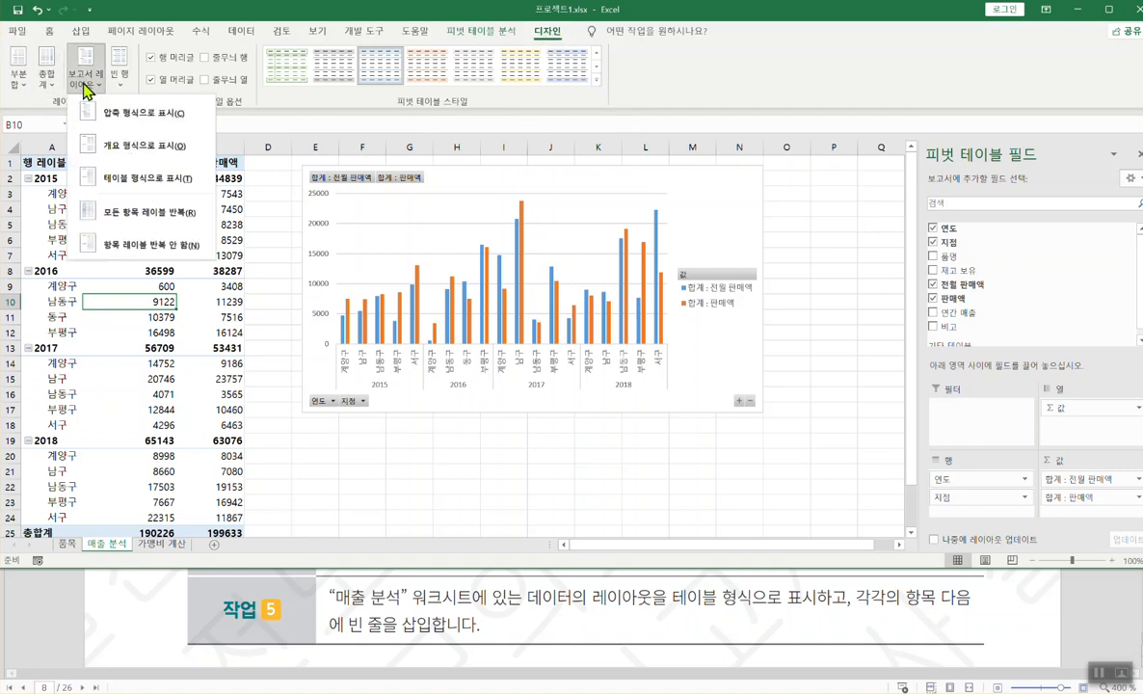
left_click(125, 178)
left_click(85, 69)
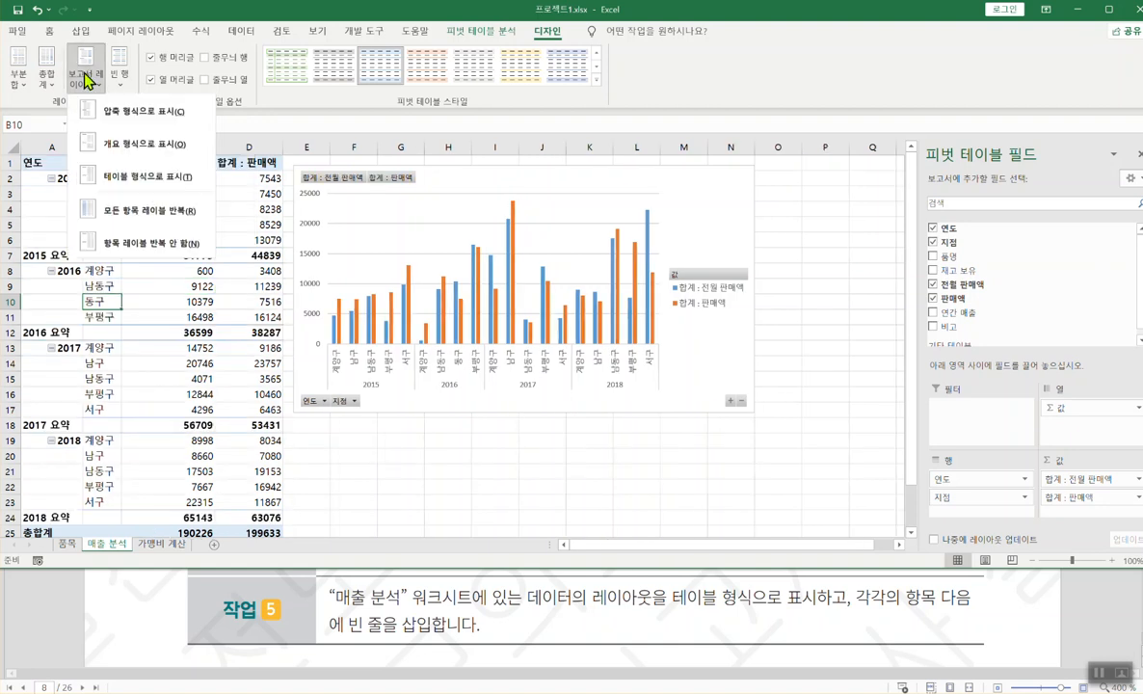
left_click(111, 117)
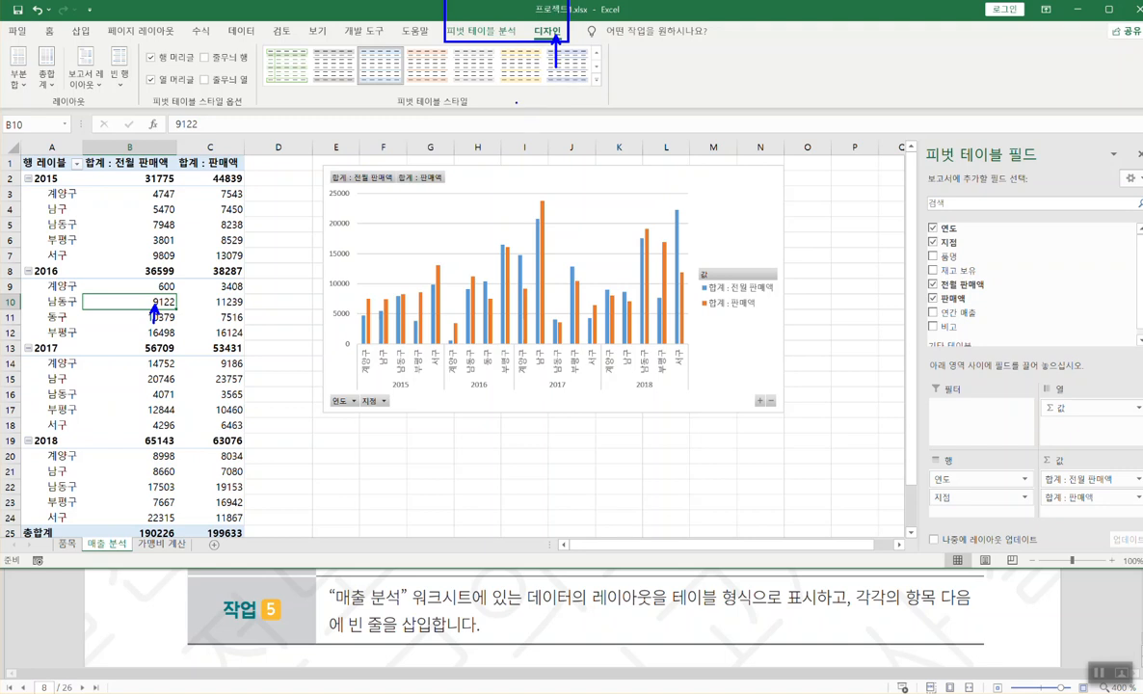
left_click(97, 87)
left_click(106, 115)
left_click(96, 84)
left_click(135, 178)
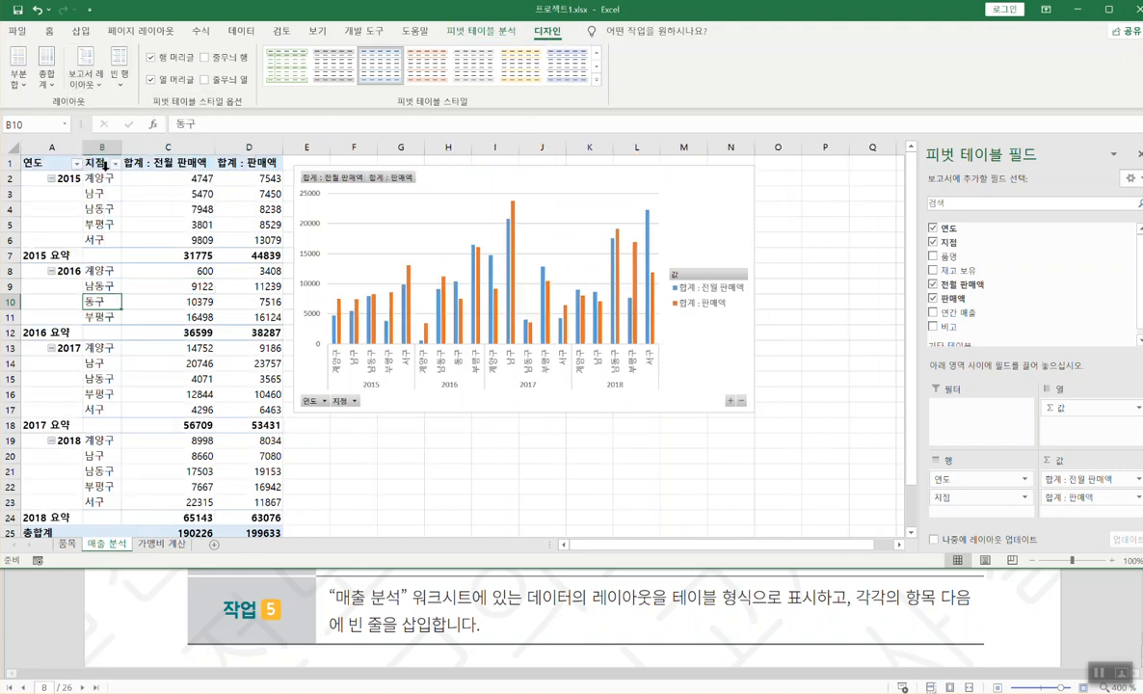
left_click(96, 89)
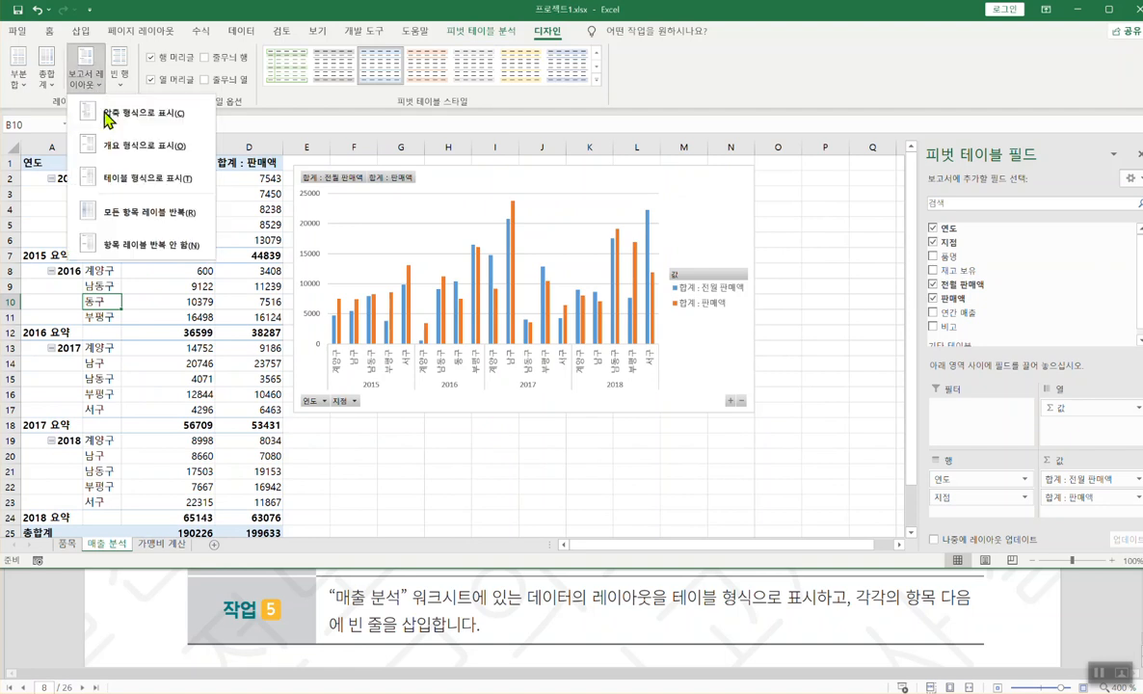
left_click(97, 178)
- Insert a blank line after each item in the pivot table
left_click(120, 69)
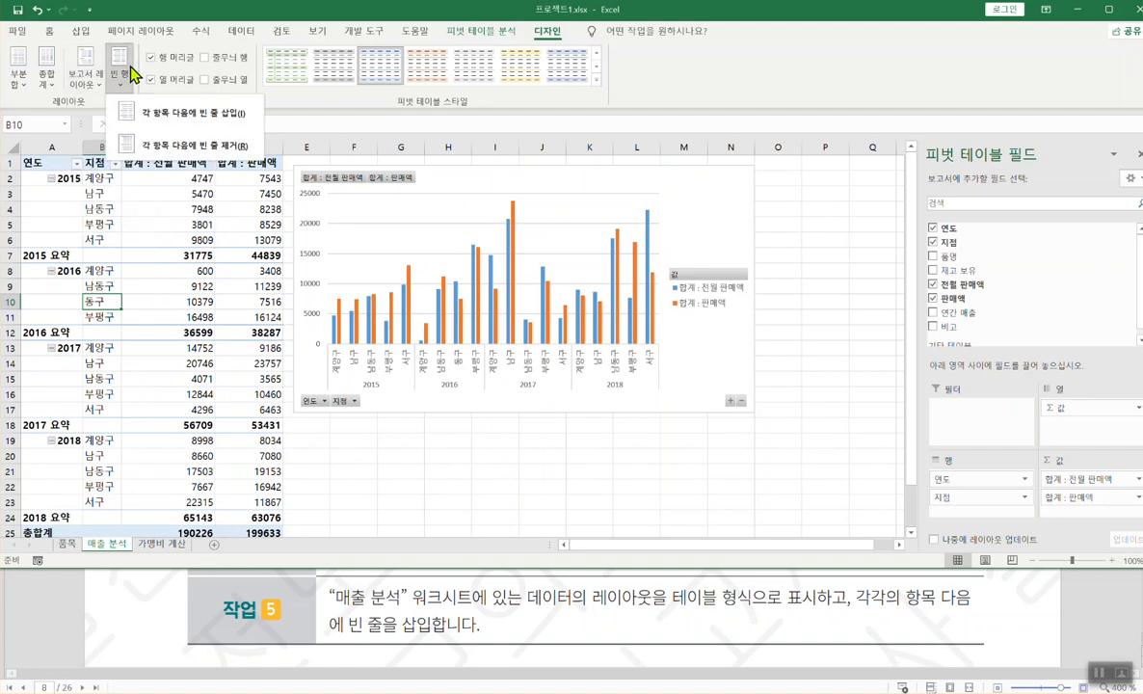
left_click(154, 117)
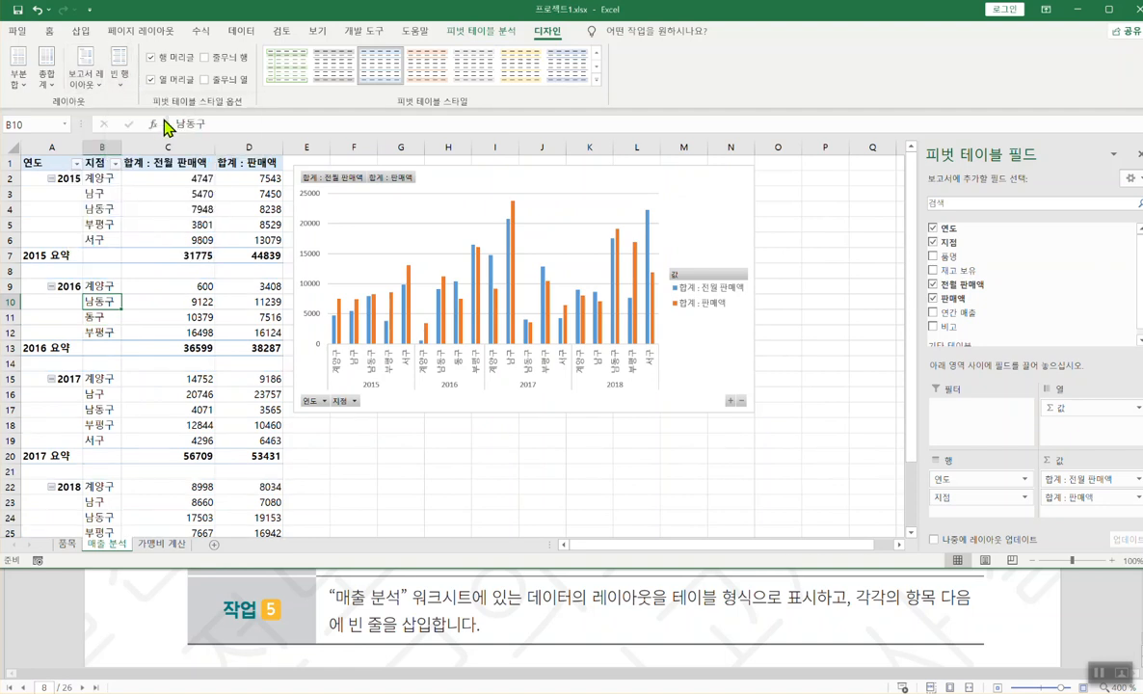
left_click(118, 79)
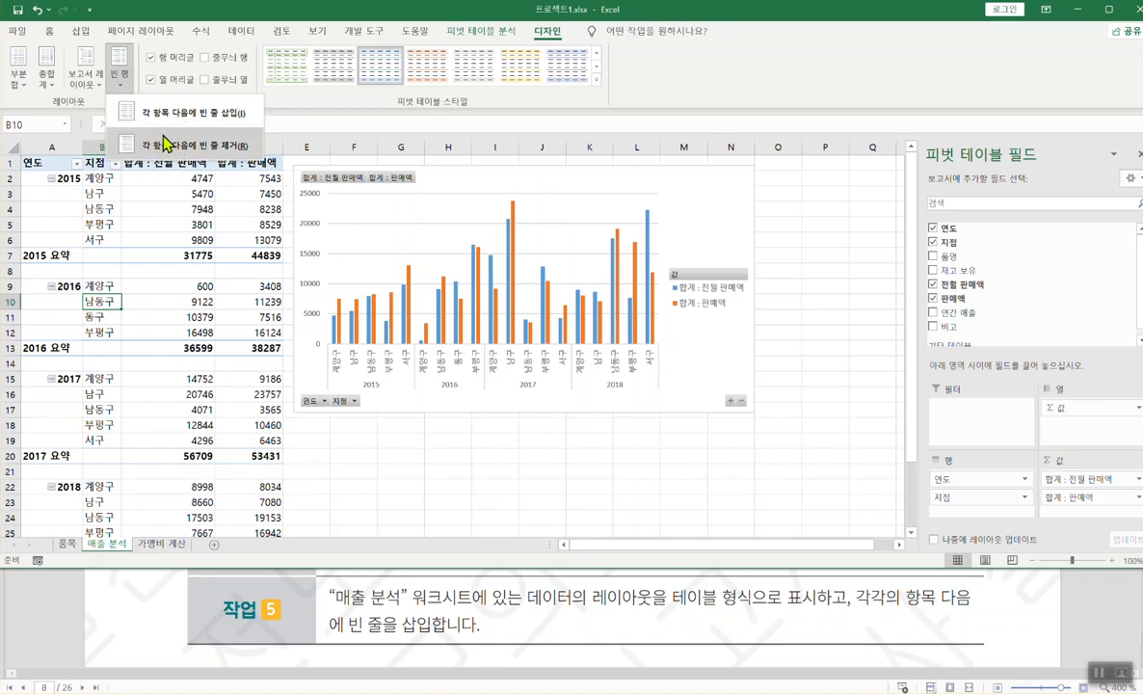
left_click(169, 147)
left_click(117, 72)
left_click(162, 114)
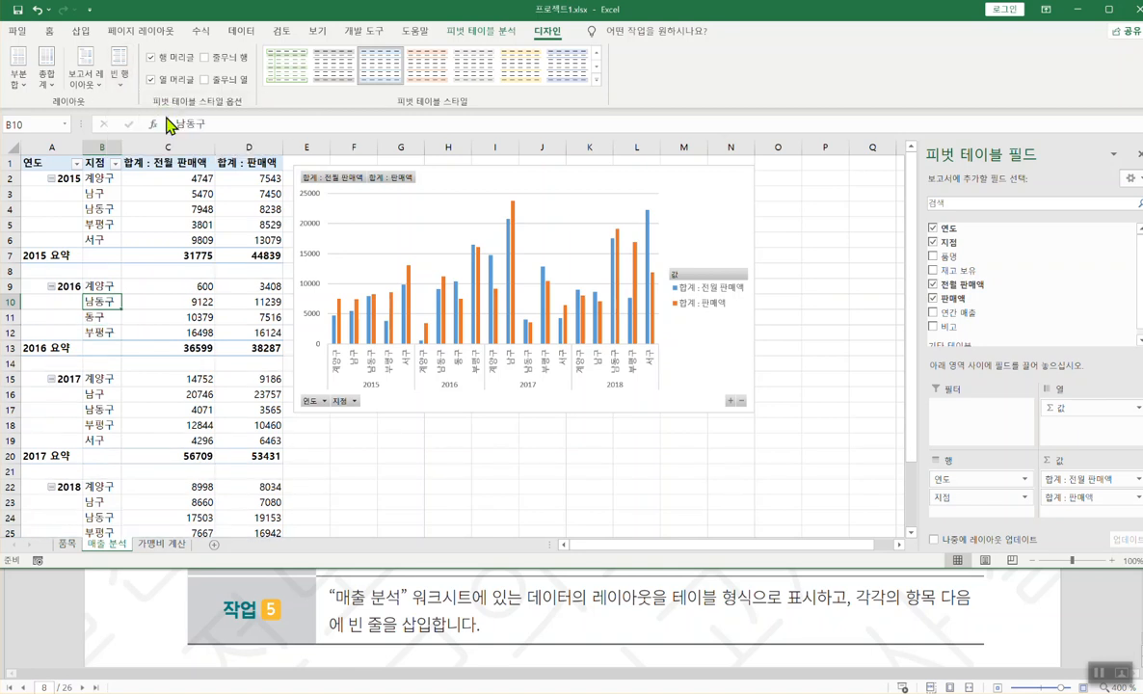
left_click(118, 87)
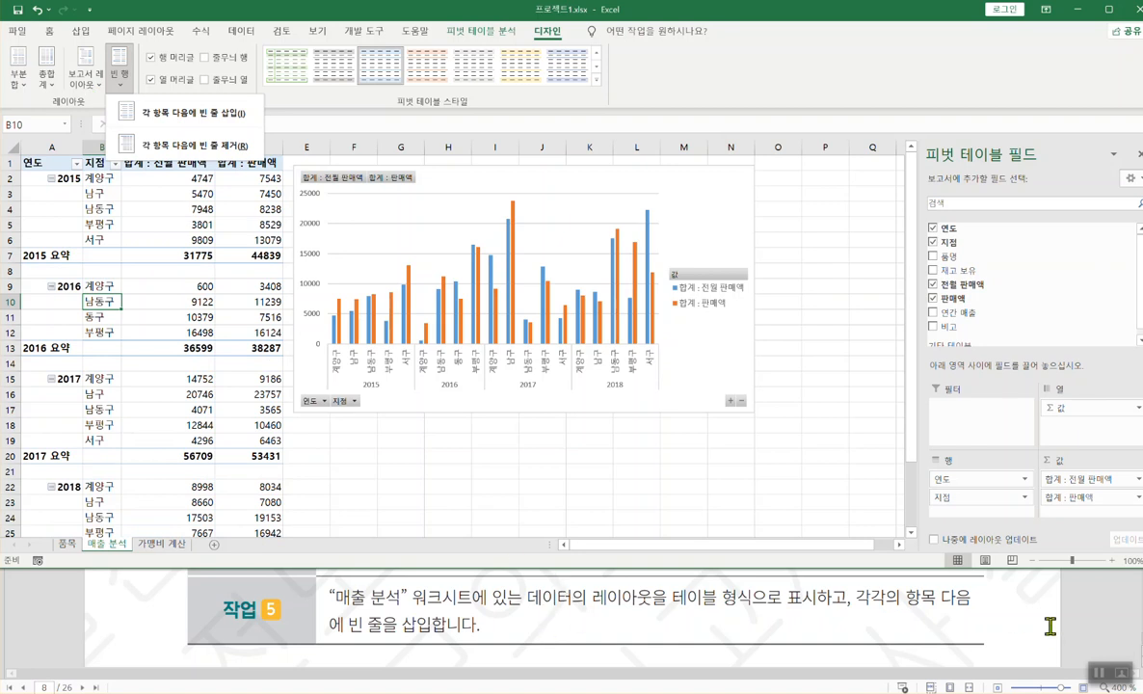
- Review the next exam task and close 프로젝트1 without saving
left_click(518, 599)
scroll(517, 600, "down", 10)
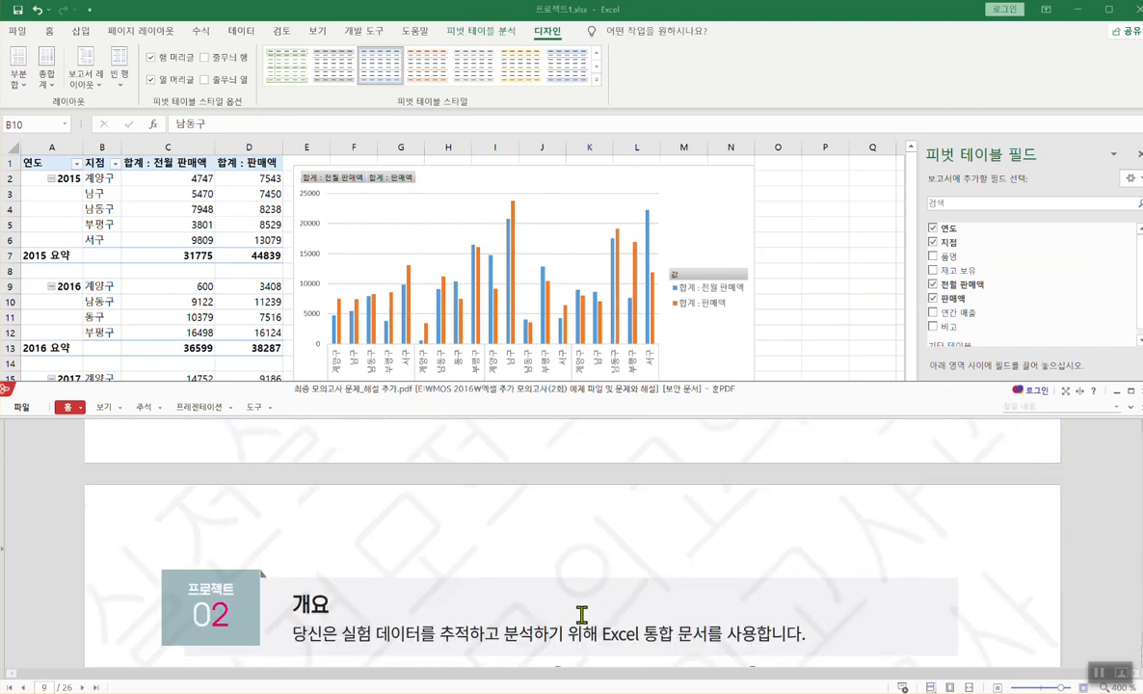
scroll(578, 617, "down", 5)
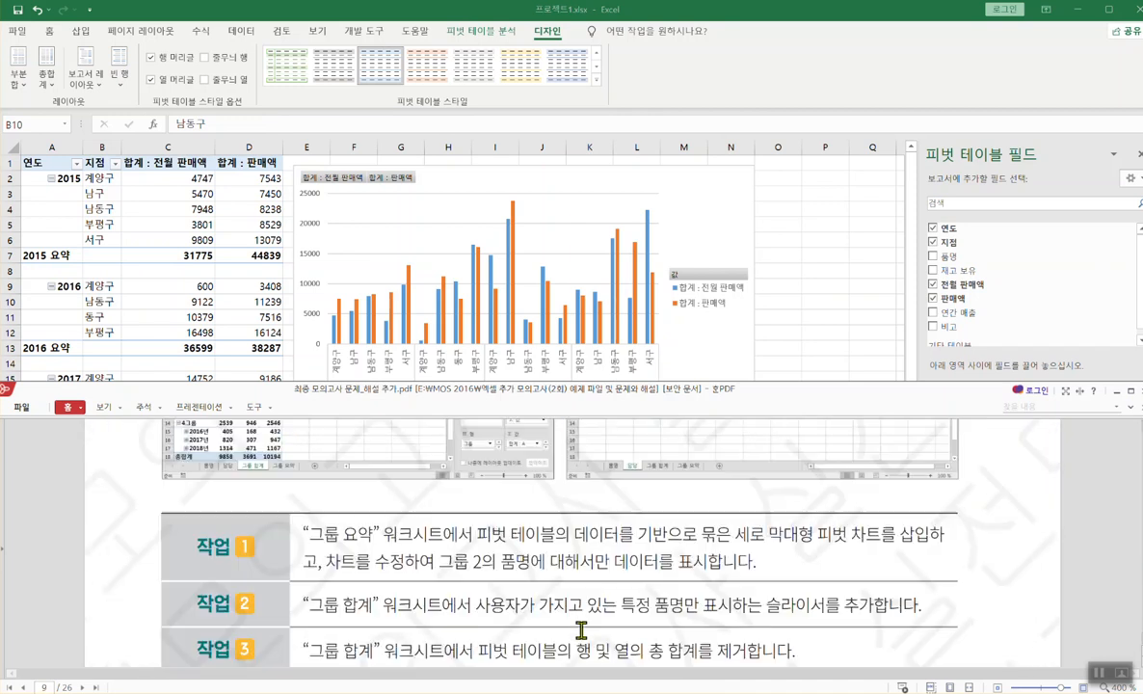
scroll(582, 624, "up", 2)
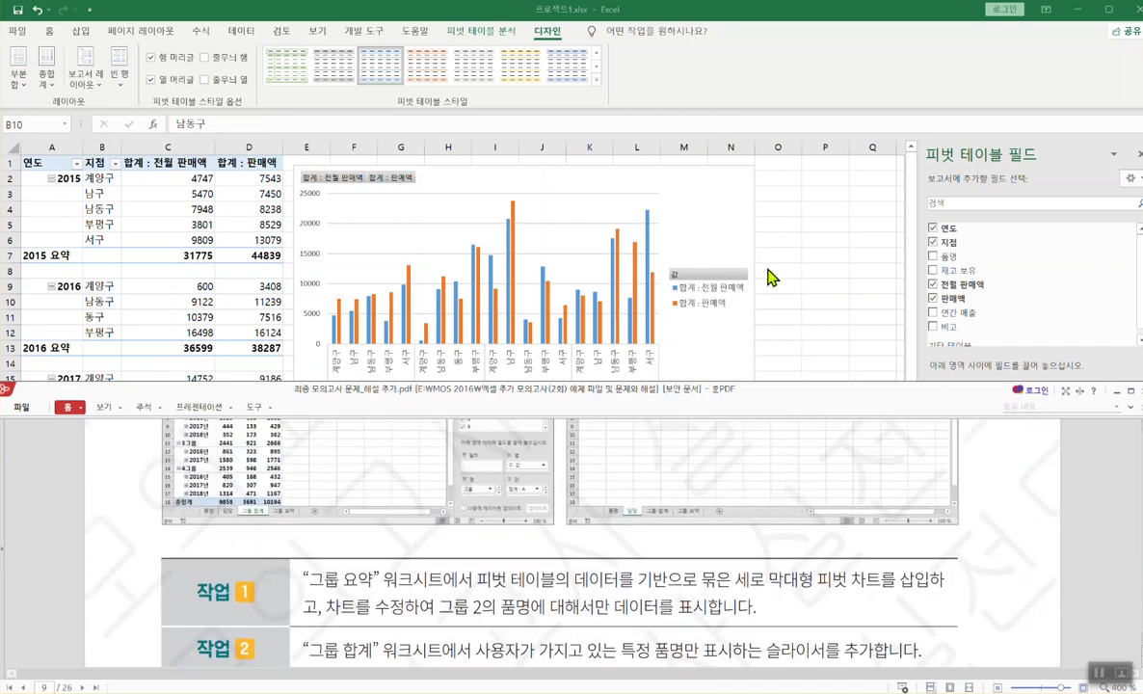
left_click(715, 252)
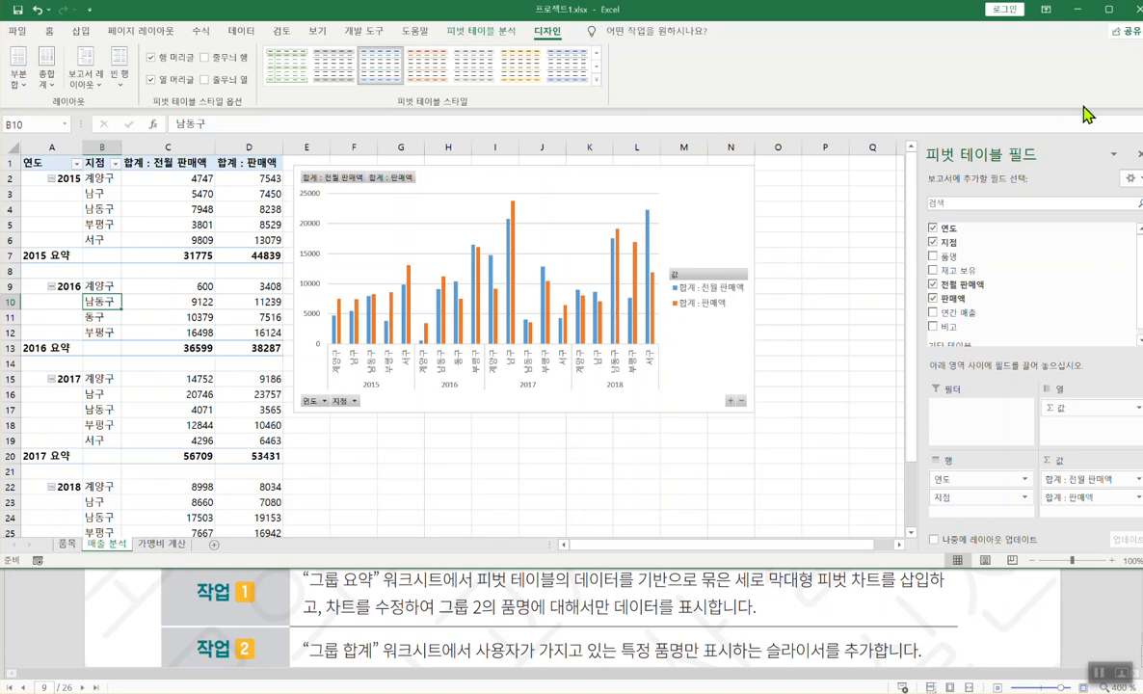
left_click(1140, 11)
left_click(584, 389)
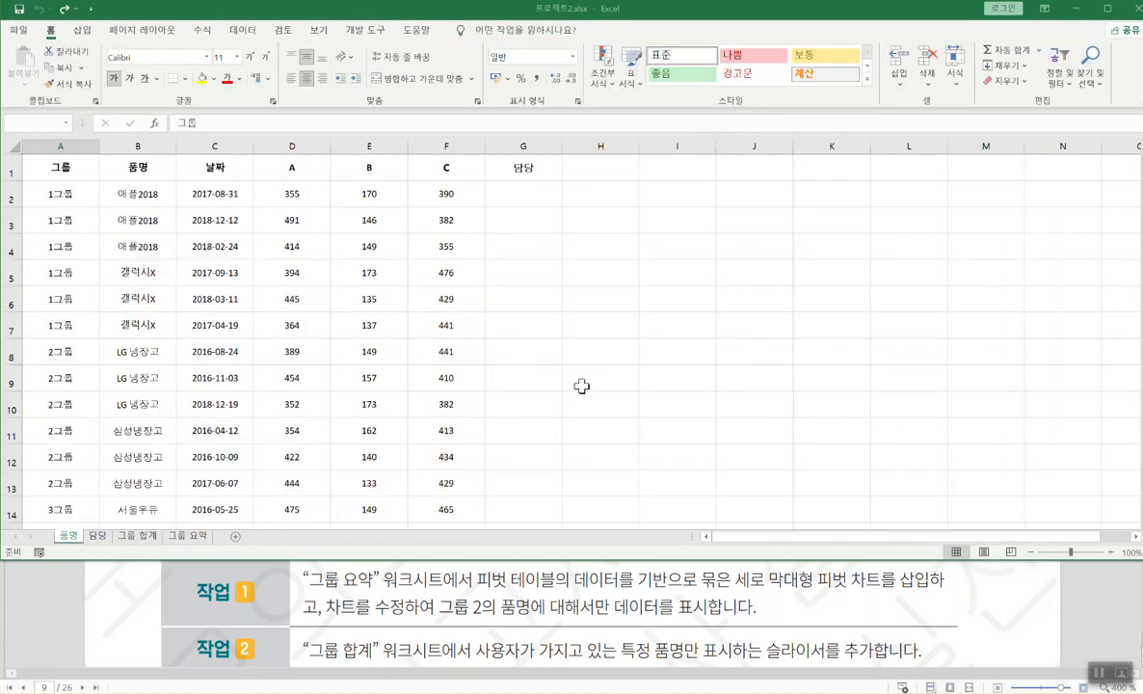
- In 프로젝트2, select A1 and switch to the 그룹 요약 sheet
left_click(377, 270)
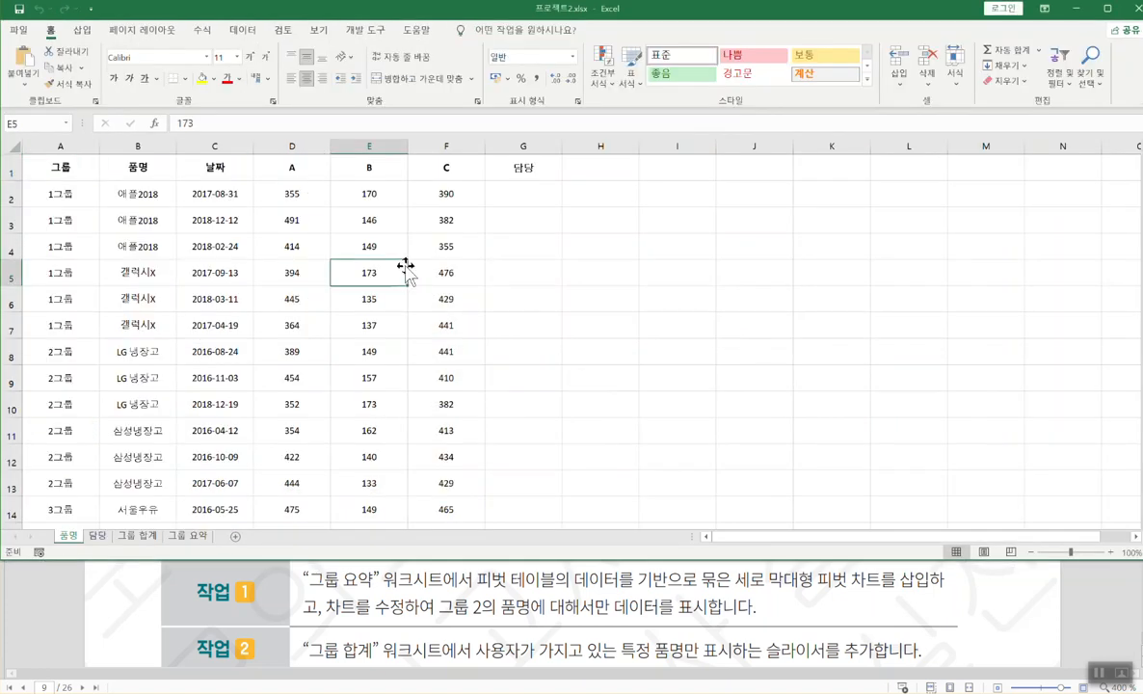
left_click(73, 173)
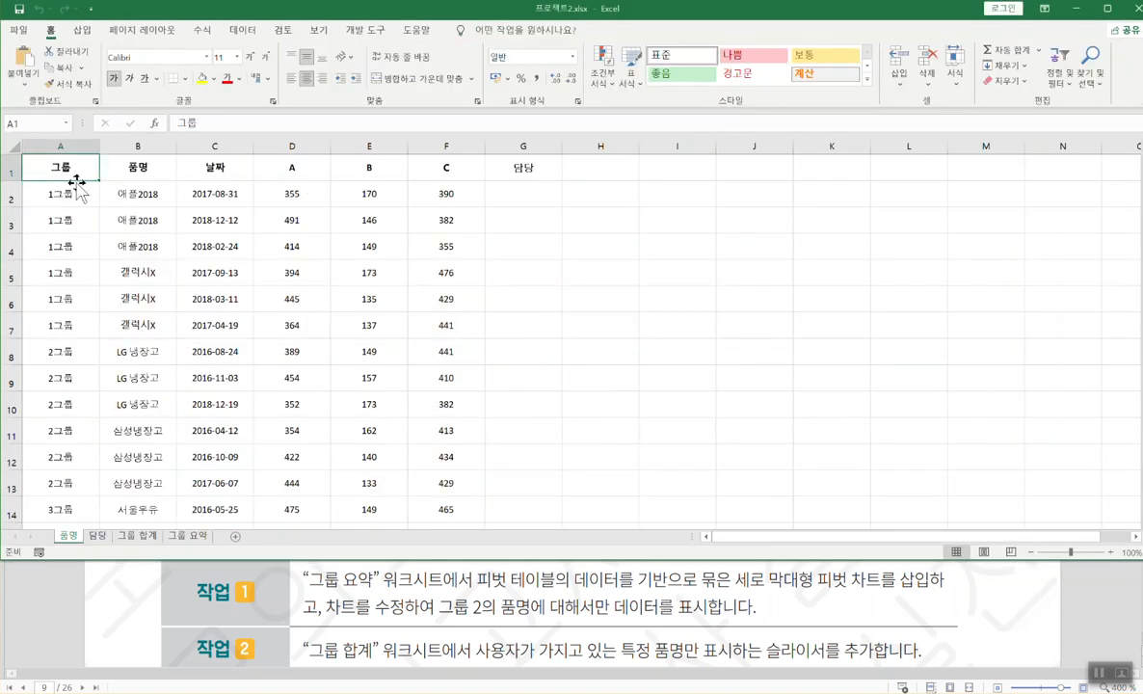
left_click(738, 609)
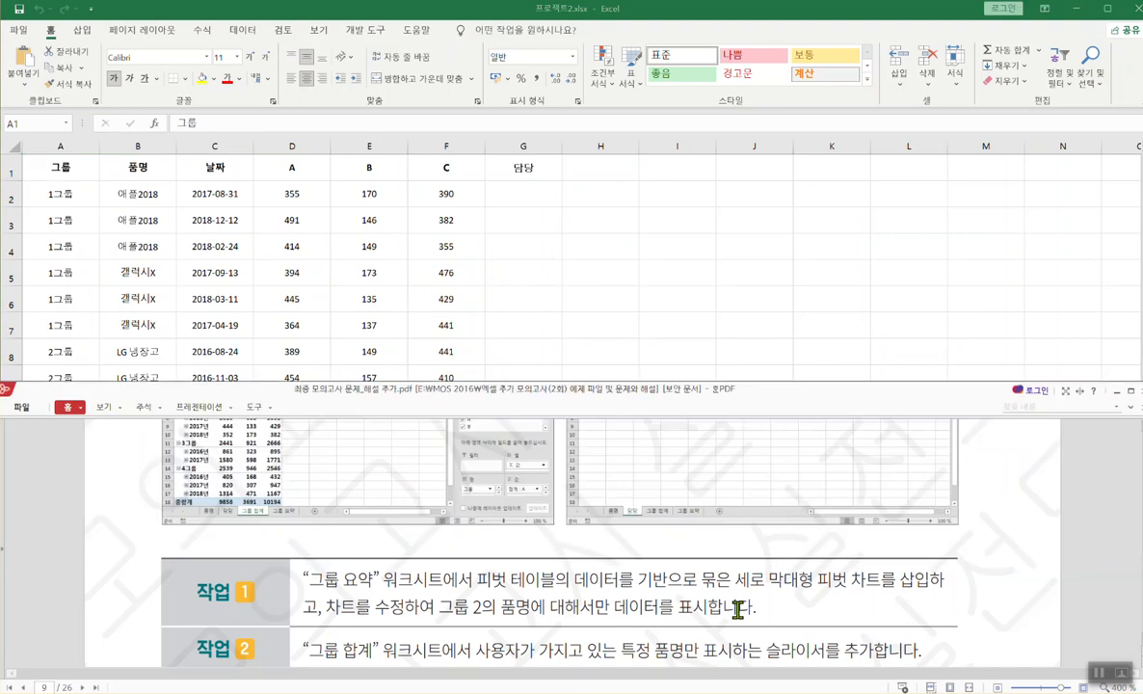
left_click(778, 296)
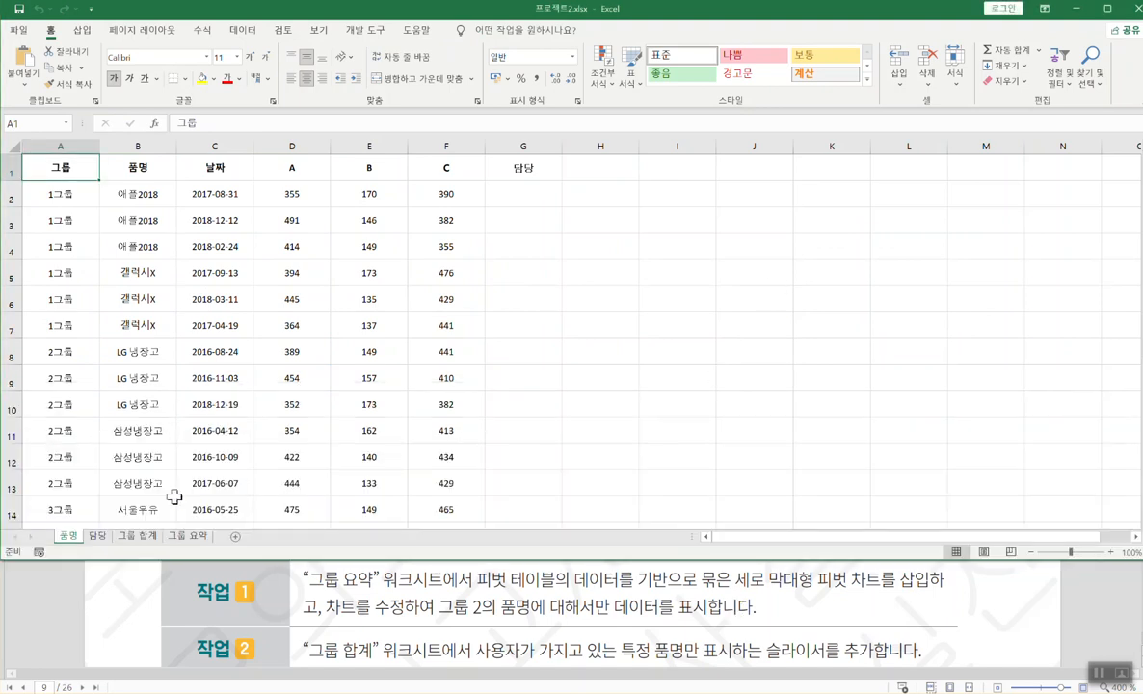
left_click(185, 537)
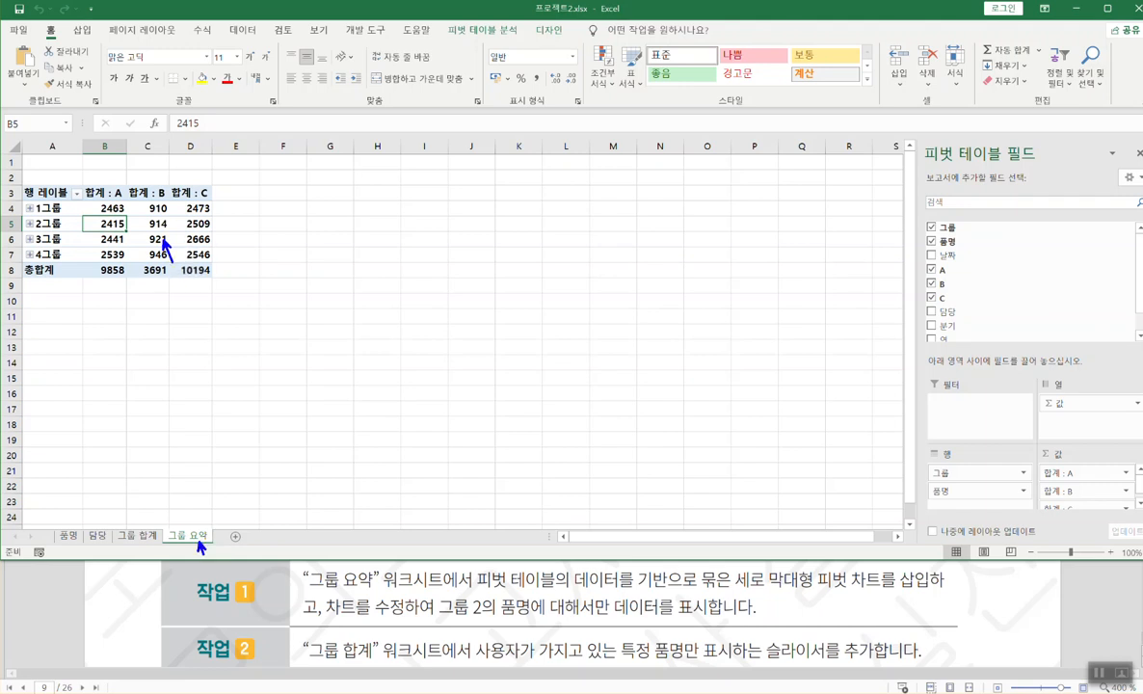
- Open the Insert Chart dialog for a pivot chart from PivotTable Analyze
left_click(505, 33)
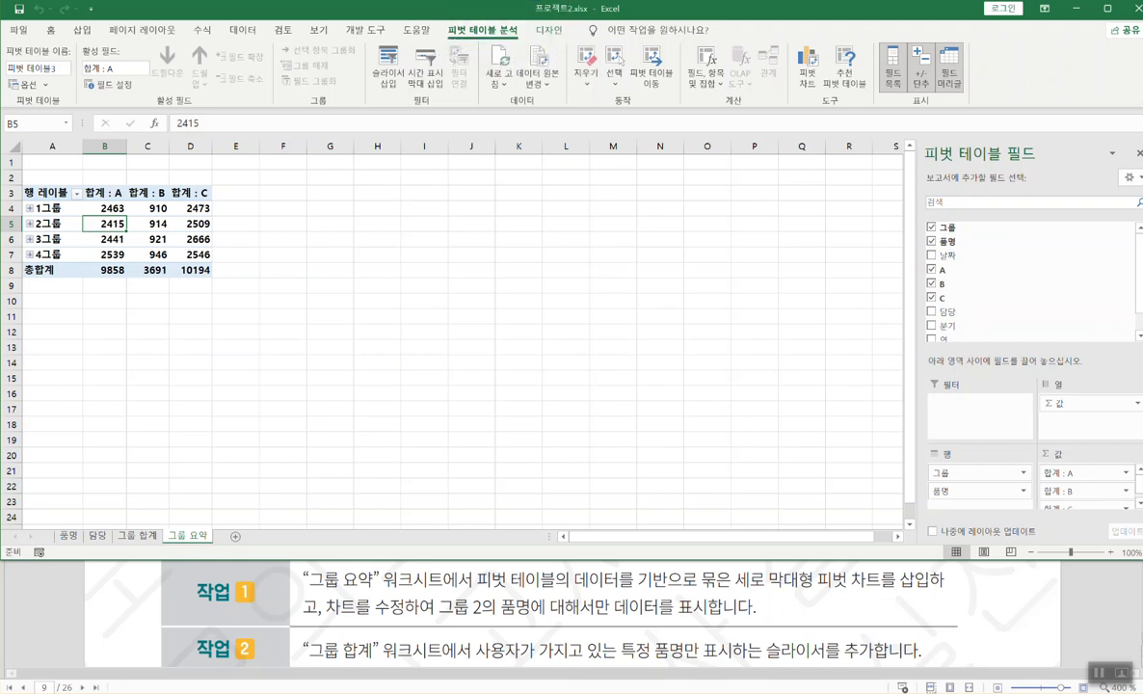
left_click(810, 83)
left_click(803, 76)
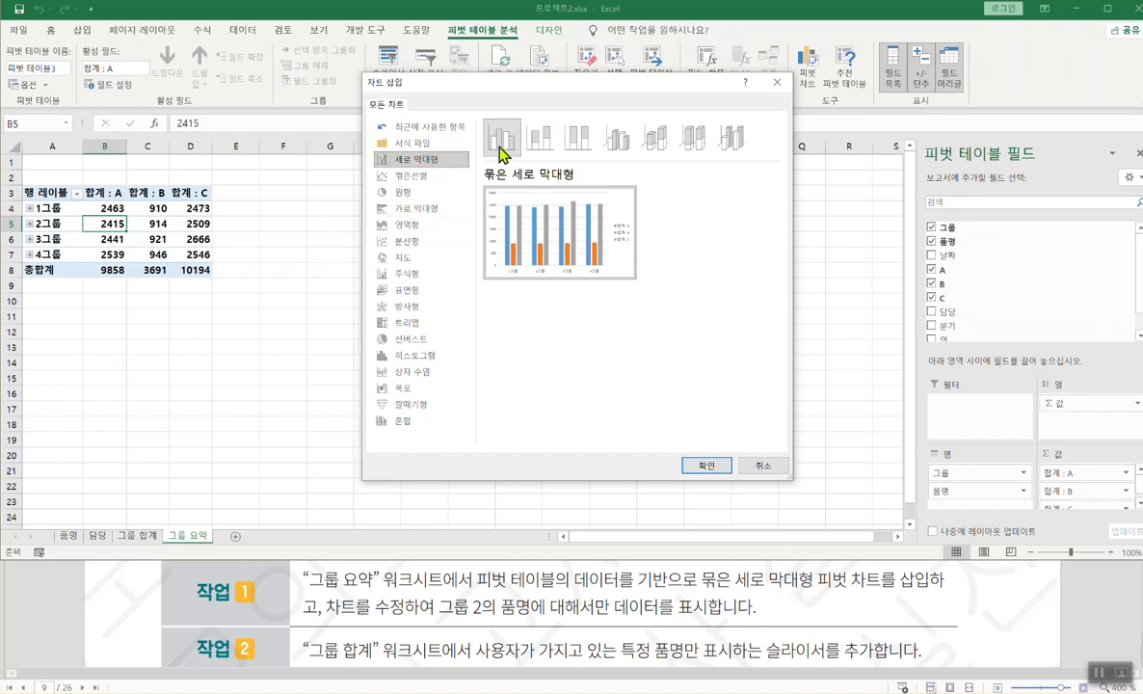
- Insert a clustered column pivot chart of 합계 A, B and C for 1그룹–4그룹
left_click(617, 138)
left_click(502, 138)
left_click(710, 465)
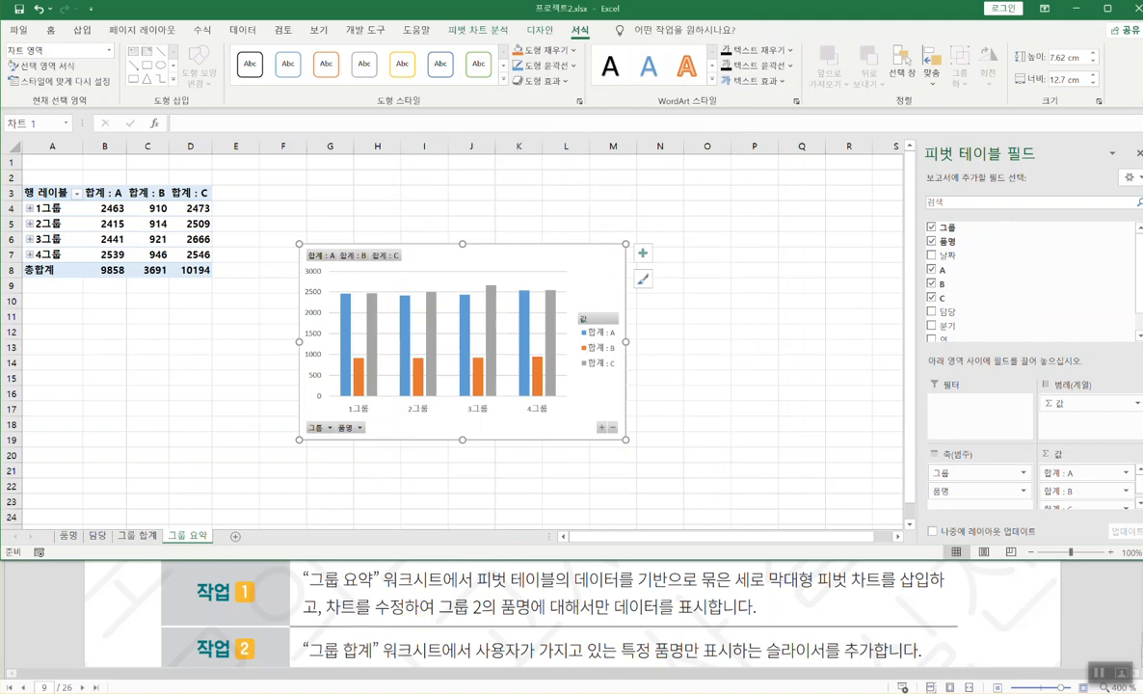
left_click_drag(327, 620, 708, 618)
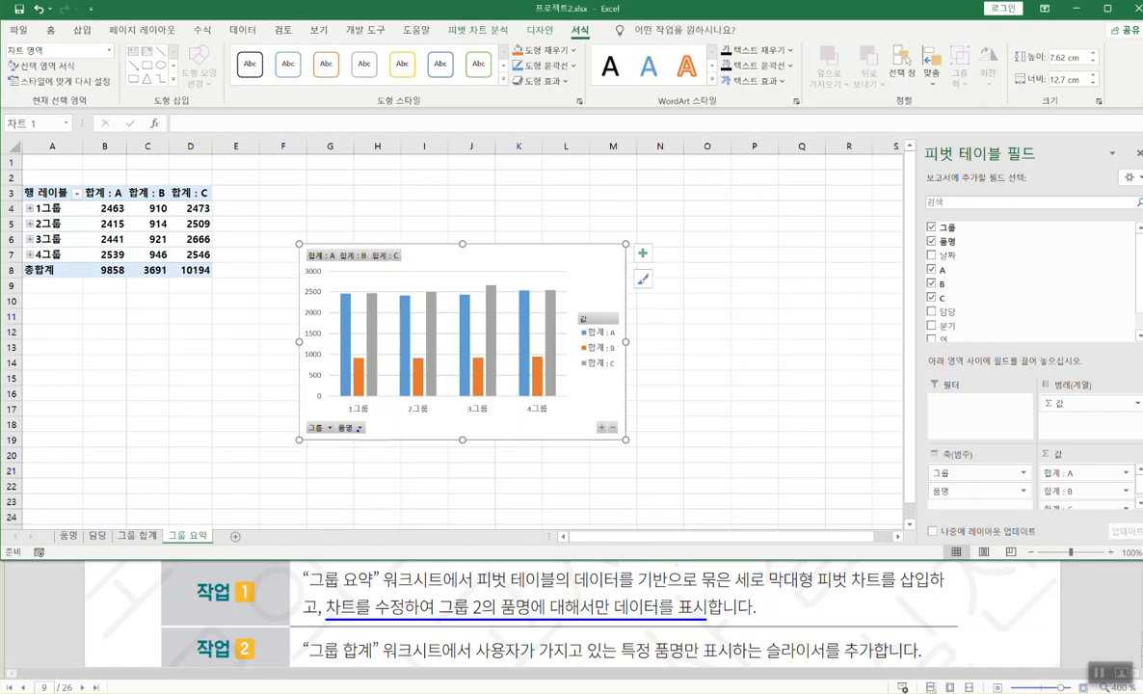
- Filter the pivot chart's 그룹 field to show only 2그룹
key("Escape")
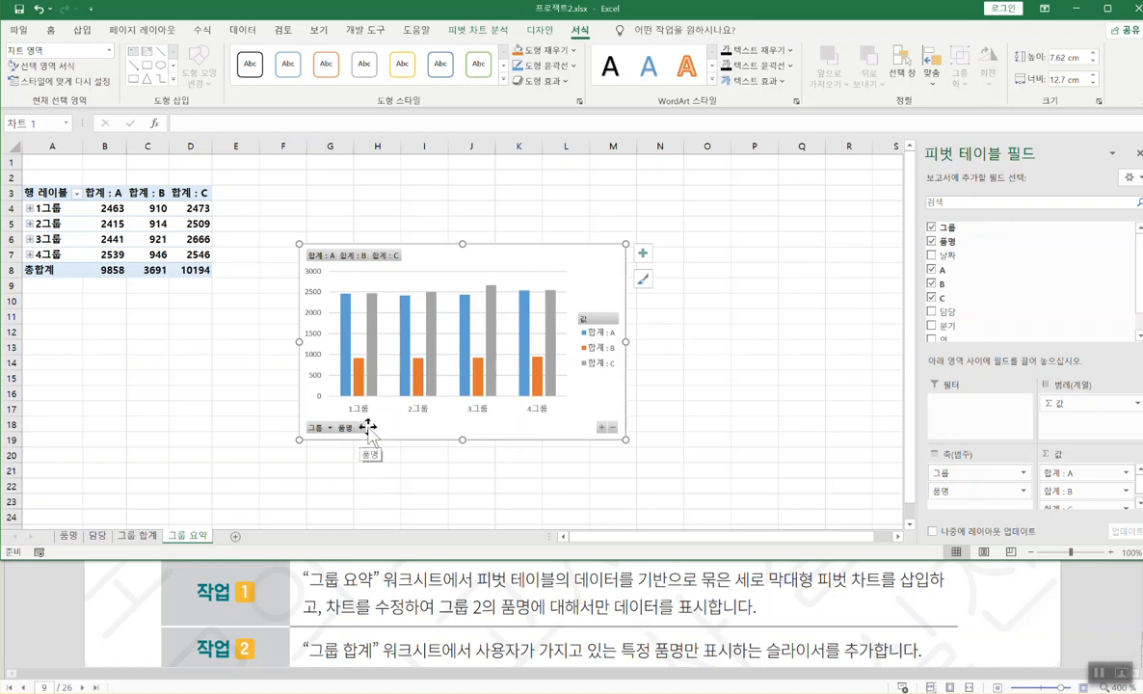
left_click(362, 430)
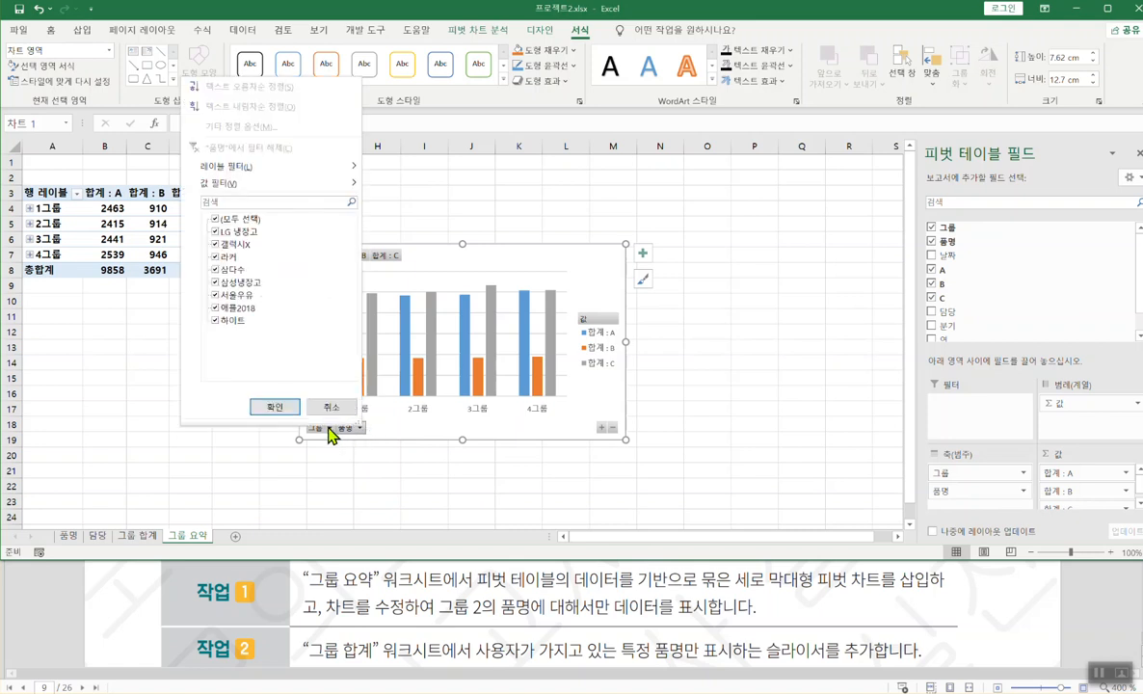
left_click(362, 429)
left_click(332, 431)
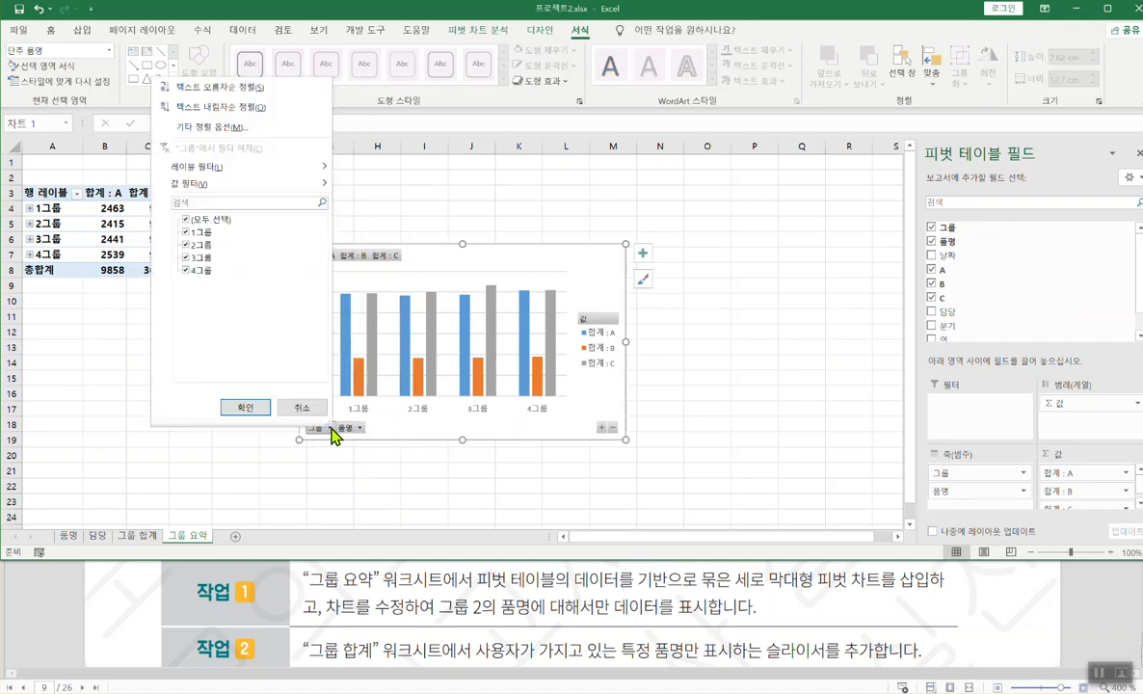
left_click(437, 433)
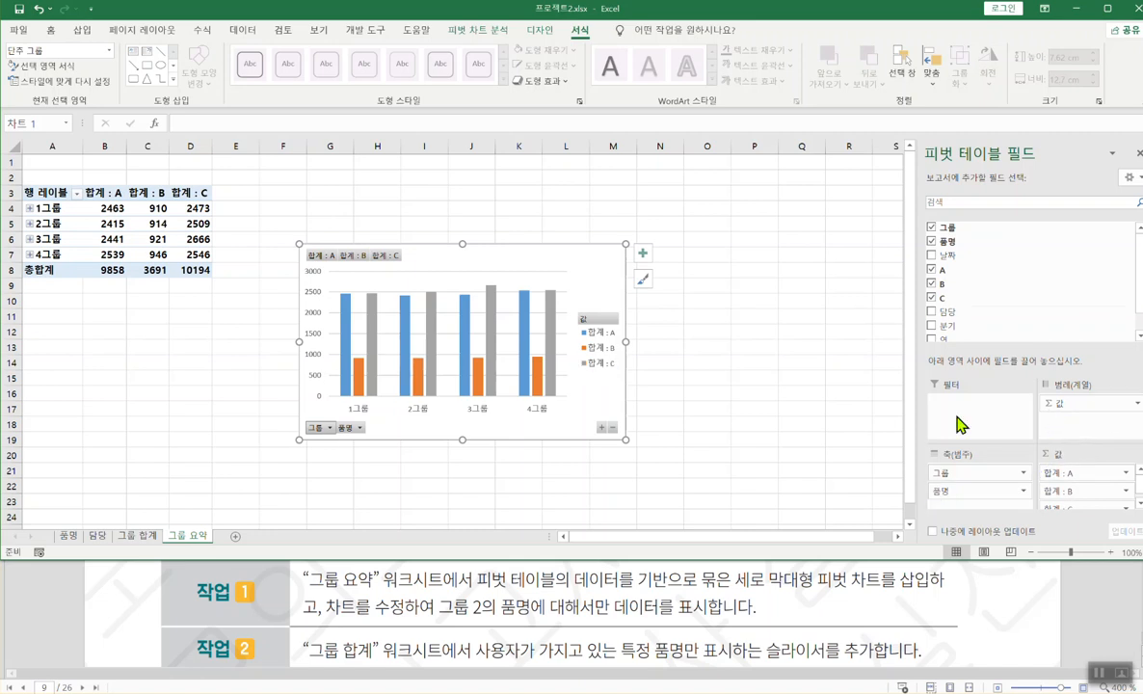
left_click(331, 428)
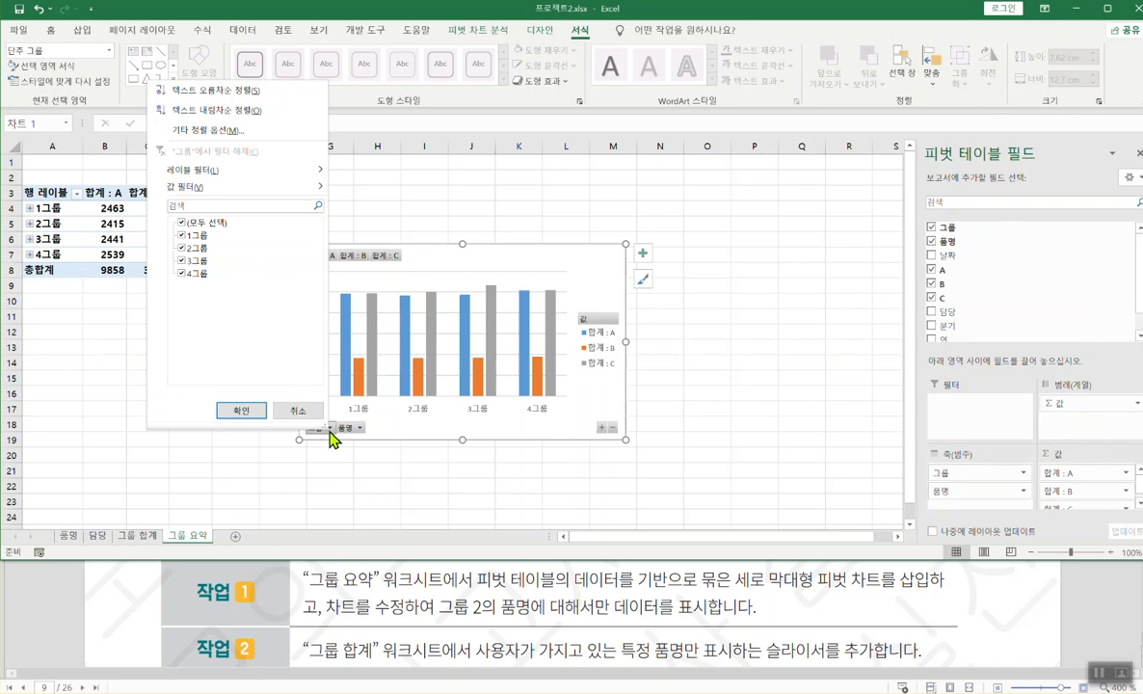
left_click(183, 225)
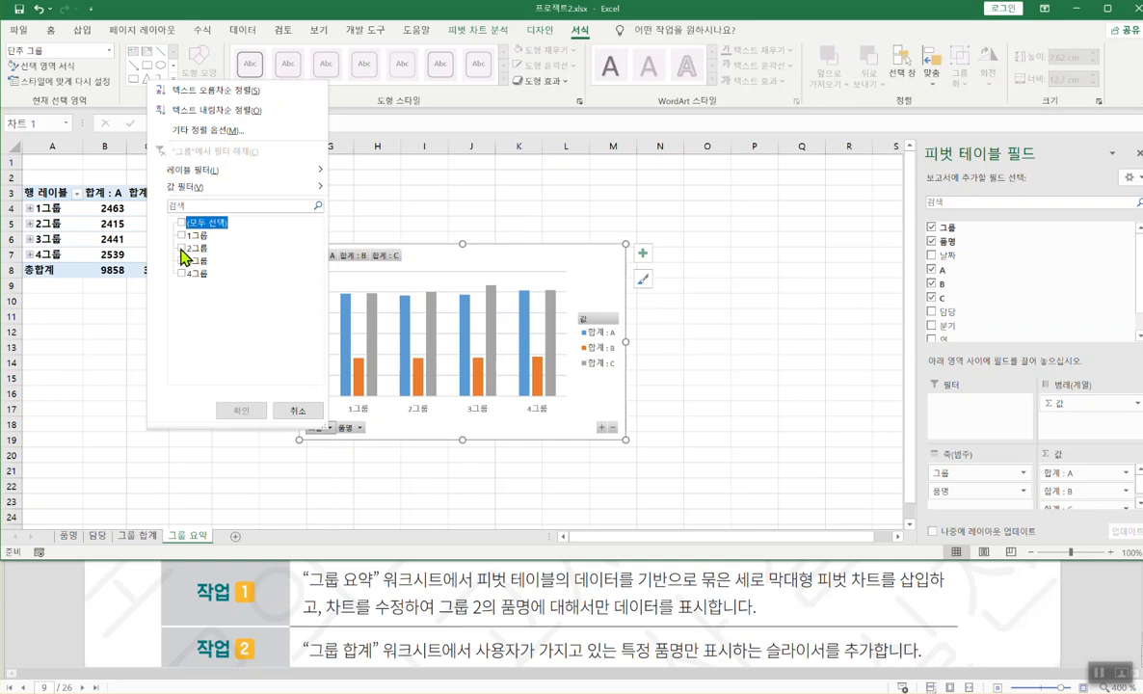
left_click(182, 249)
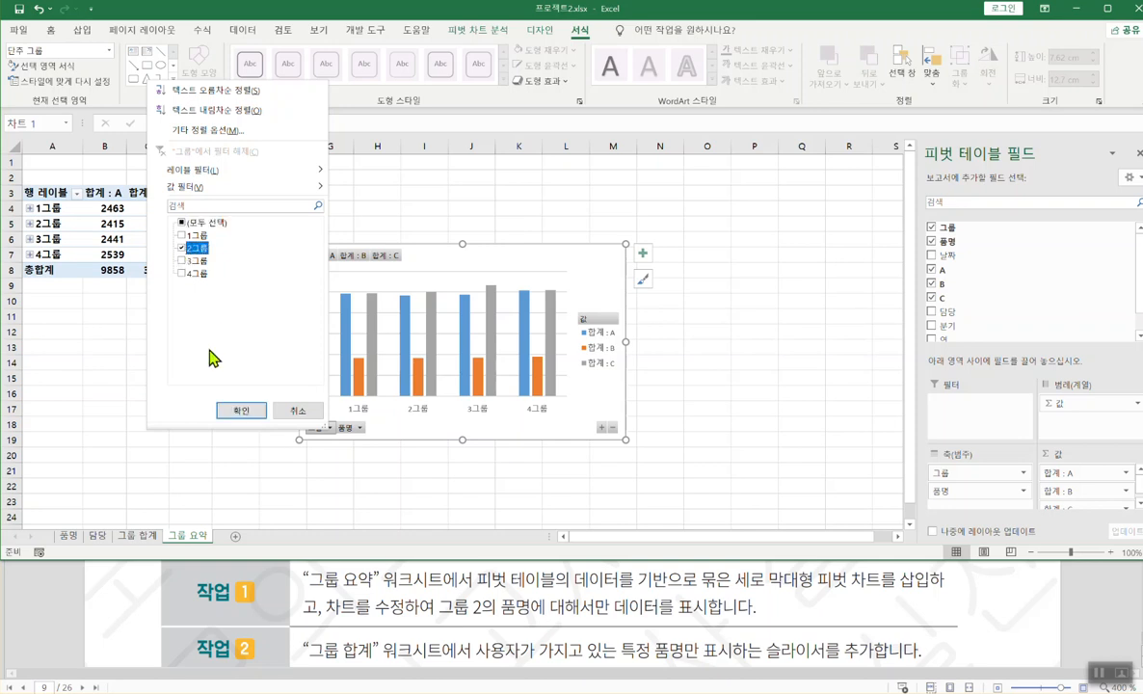
left_click(234, 415)
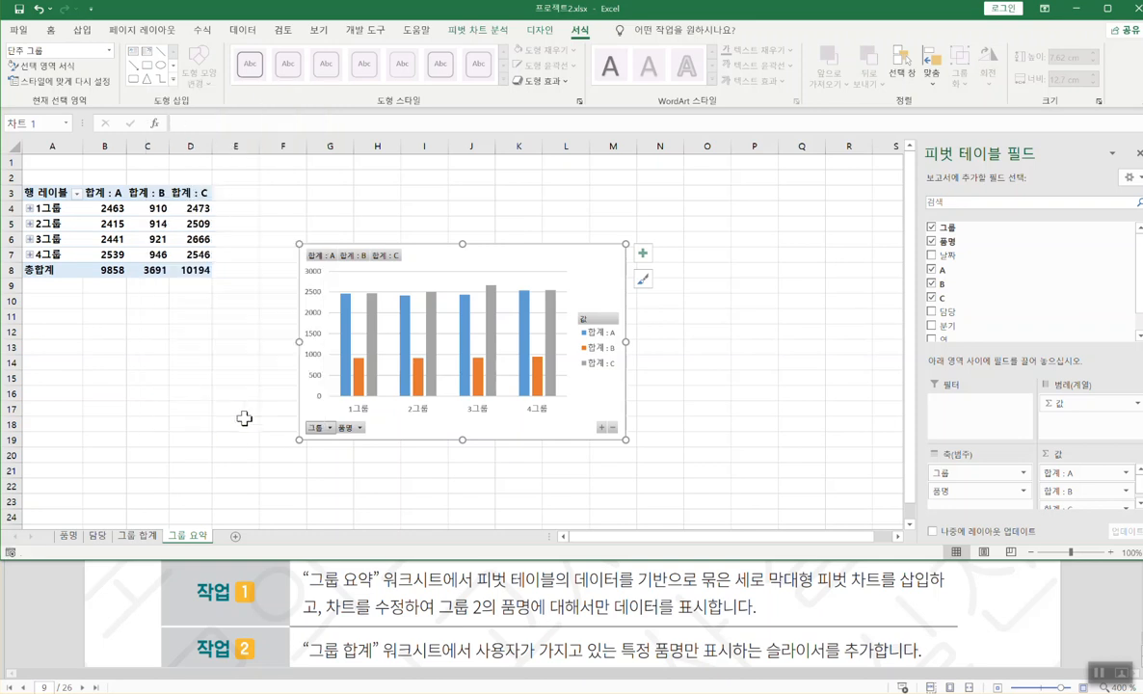
left_click(370, 430)
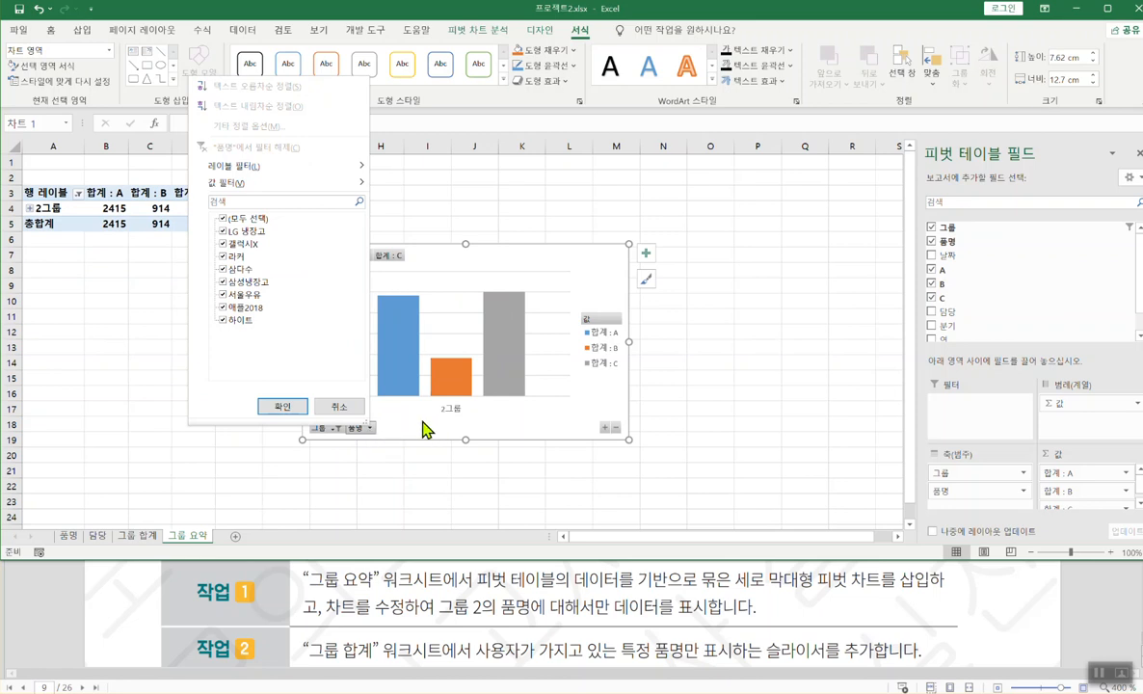
left_click(417, 425)
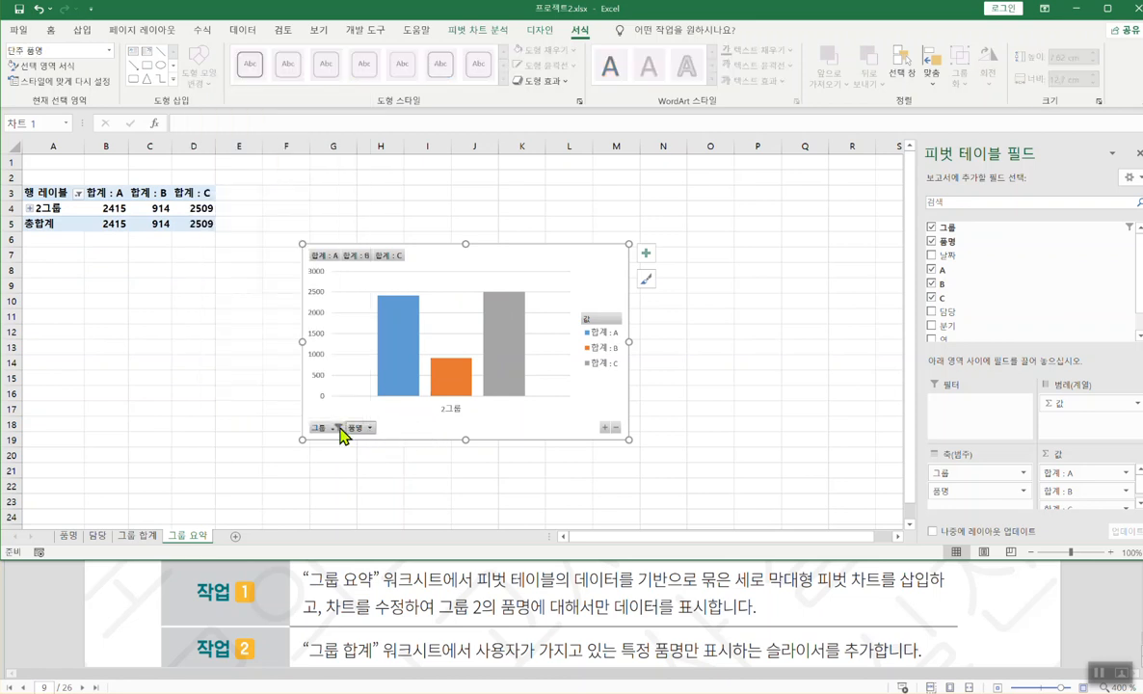
left_click(333, 428)
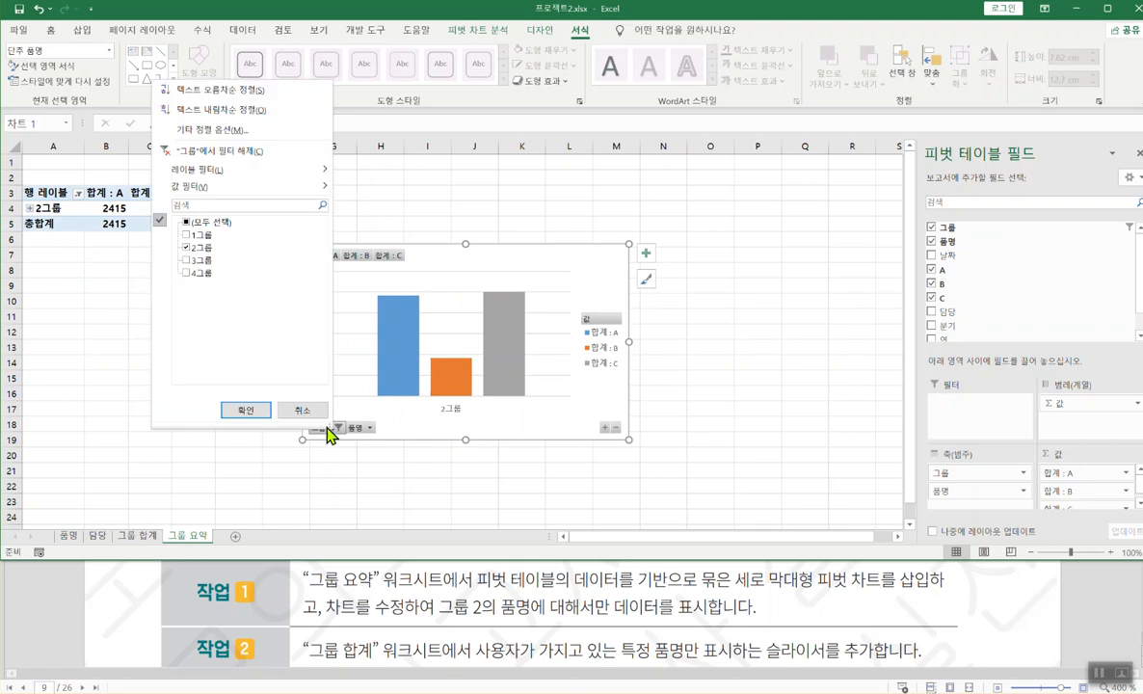
left_click(186, 223)
left_click(238, 409)
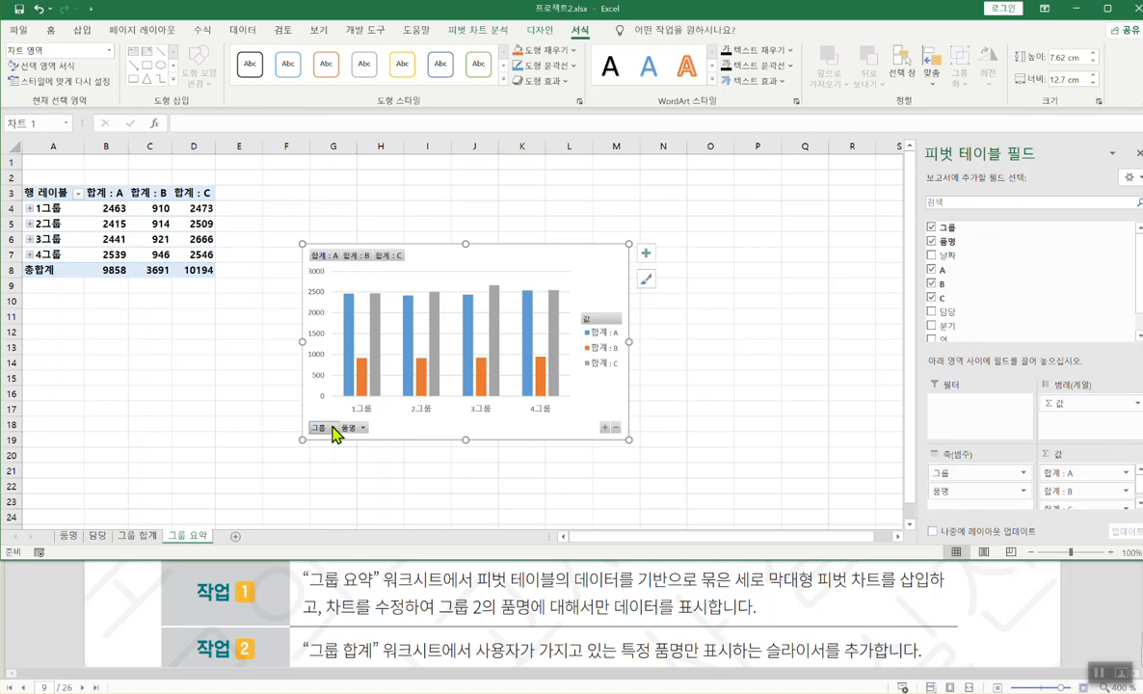
left_click(333, 429)
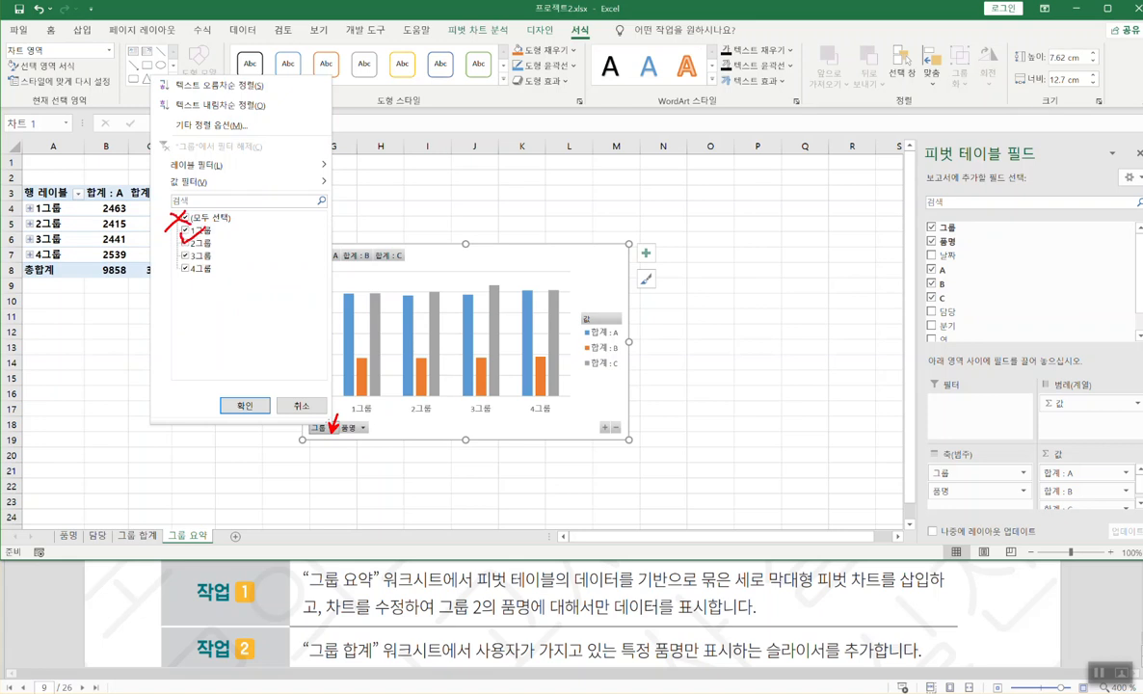
left_click(333, 428)
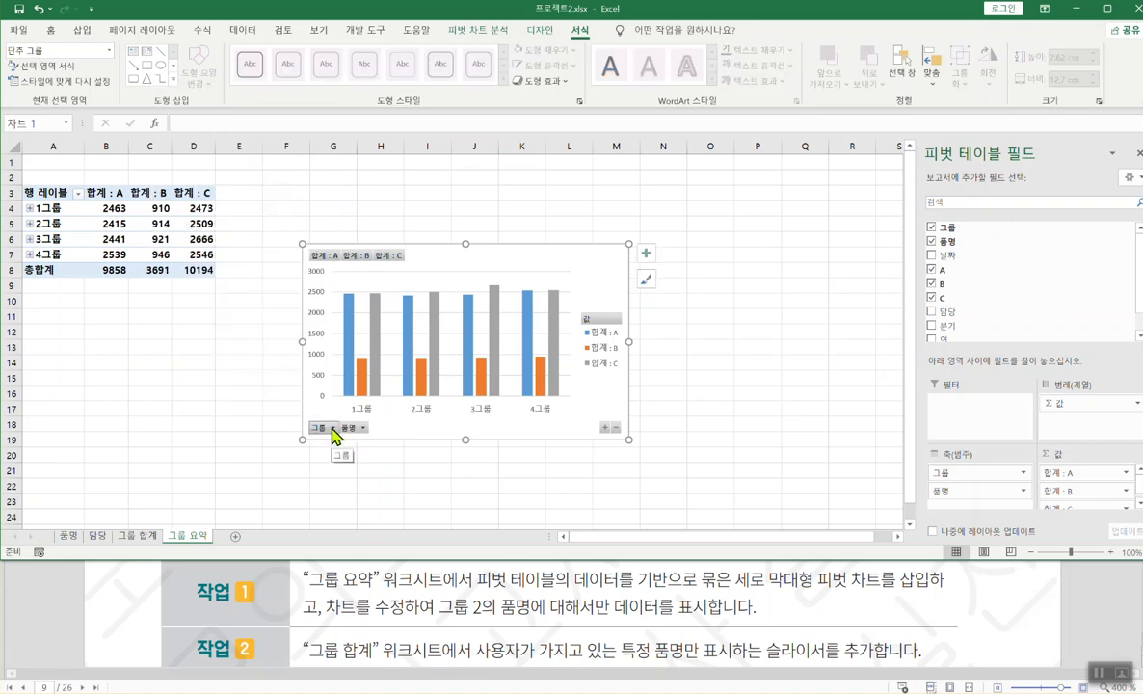
left_click(333, 430)
left_click(183, 219)
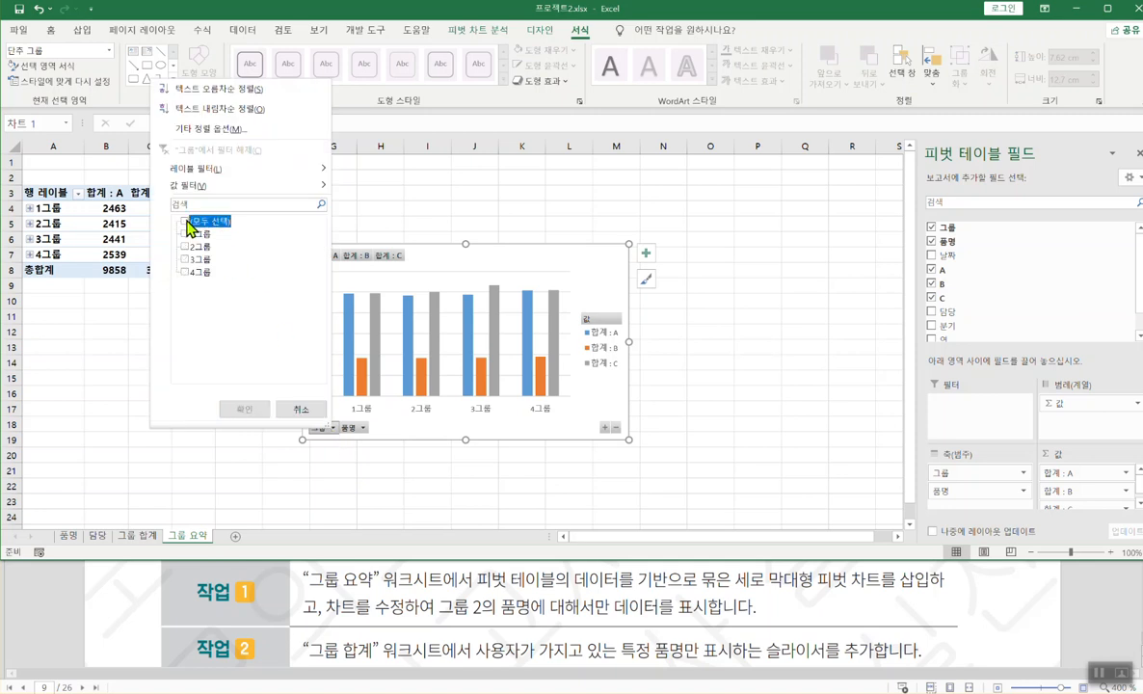
left_click(184, 247)
left_click(241, 410)
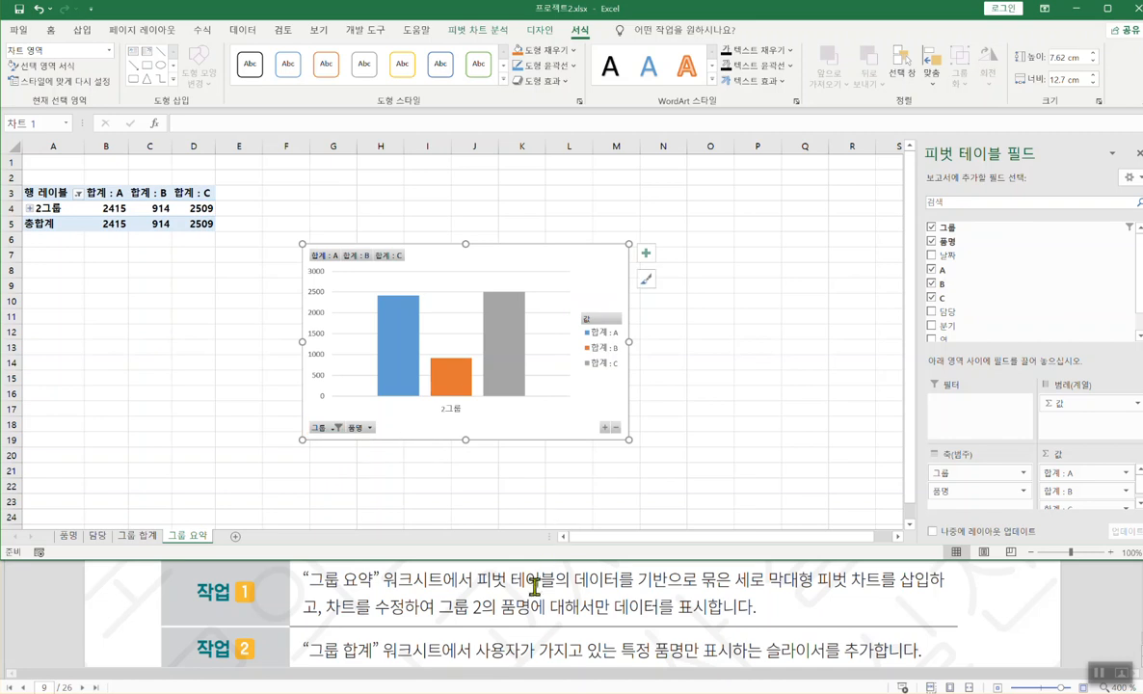
left_click(710, 286)
- Review the 품명 slicer wording in the exam task text
double_click(525, 608)
scroll(525, 609, "down", 3)
scroll(525, 609, "up", 1)
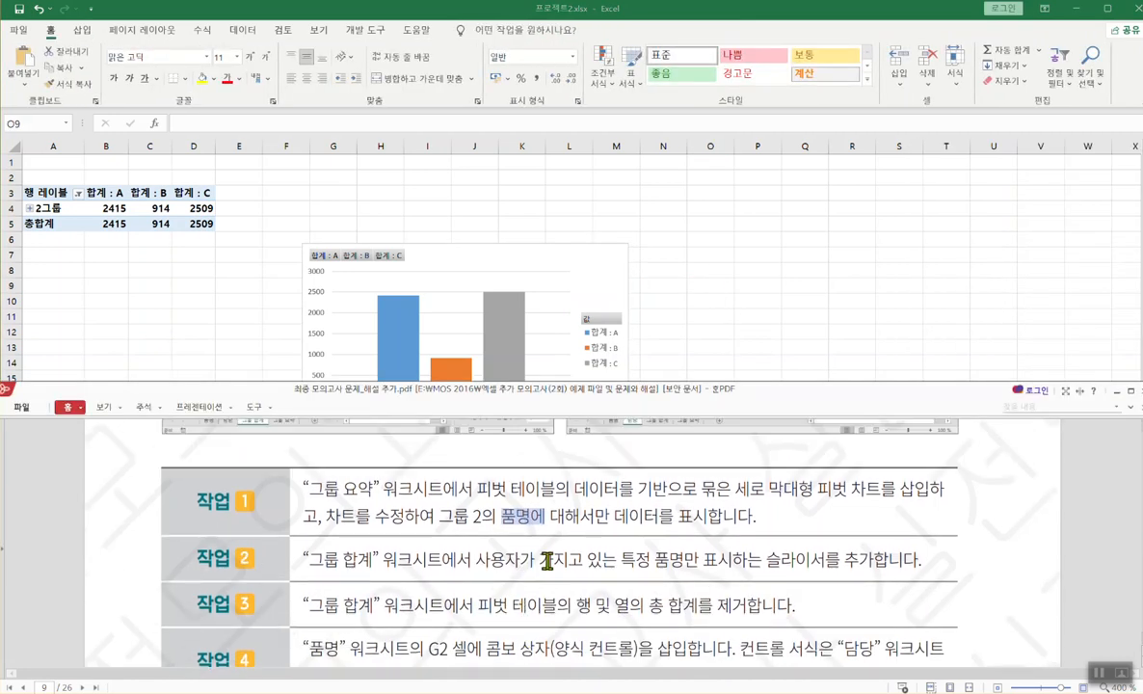
scroll(555, 566, "up", 1)
left_click(735, 264)
left_click(542, 588)
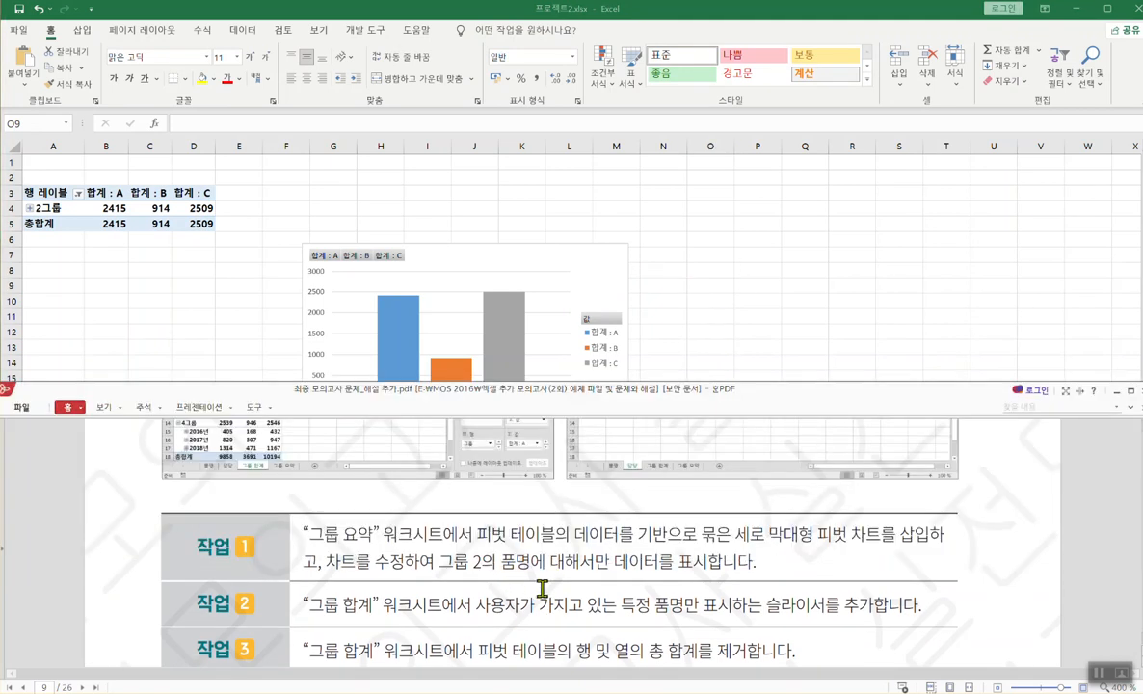
left_click(214, 231)
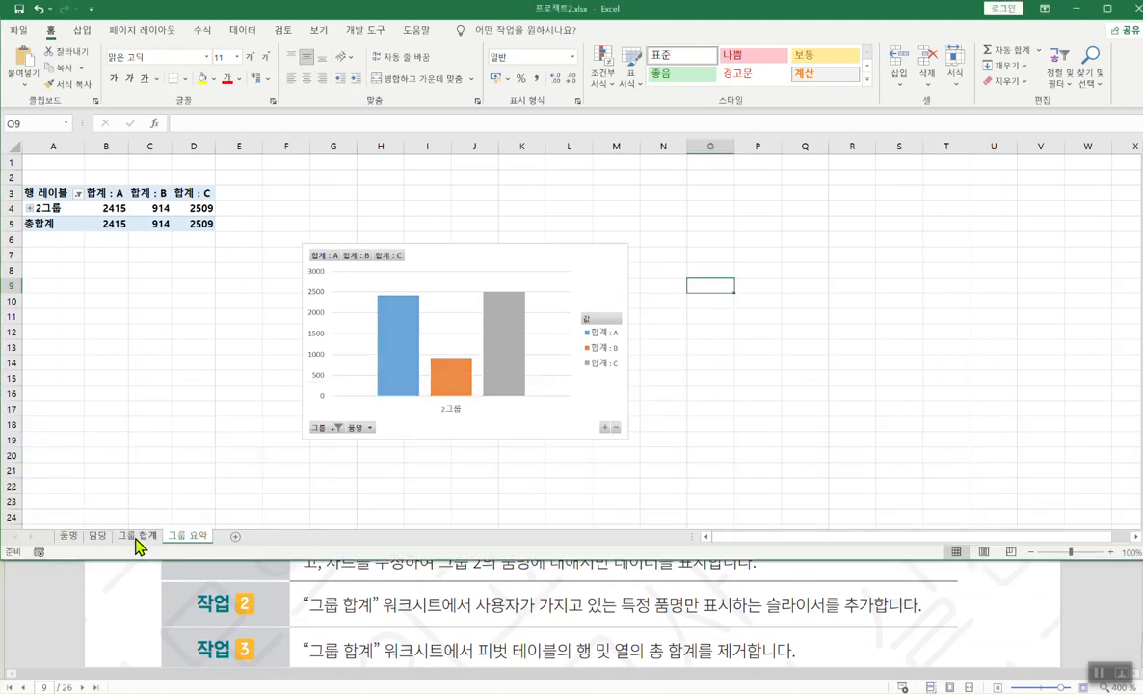
- Go to the 그룹 합계 sheet, select pivot cell C8 and show 피벗 테이블 분석
left_click(138, 535)
left_click(97, 330)
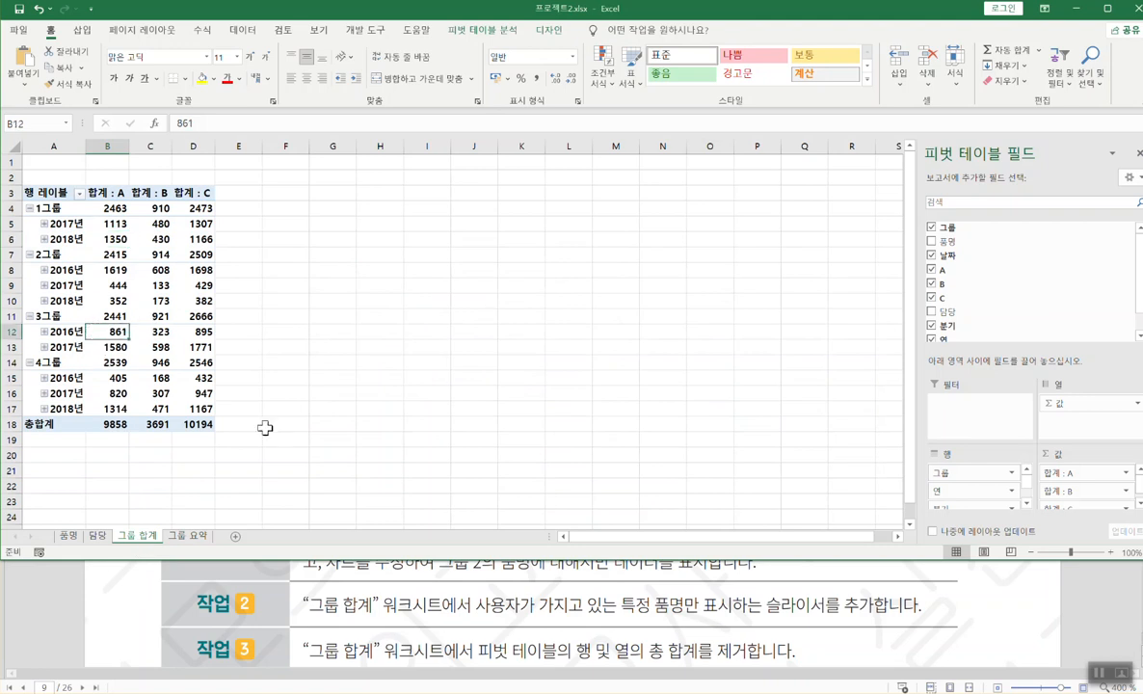
left_click(274, 284)
left_click(147, 274)
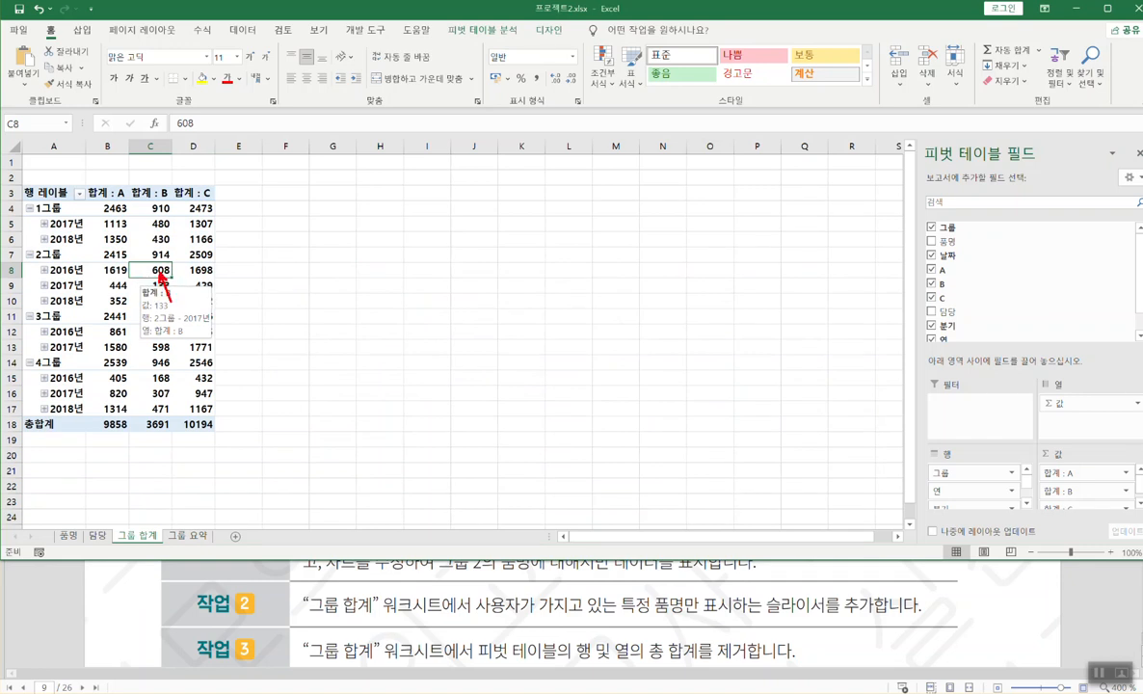
left_click(472, 30)
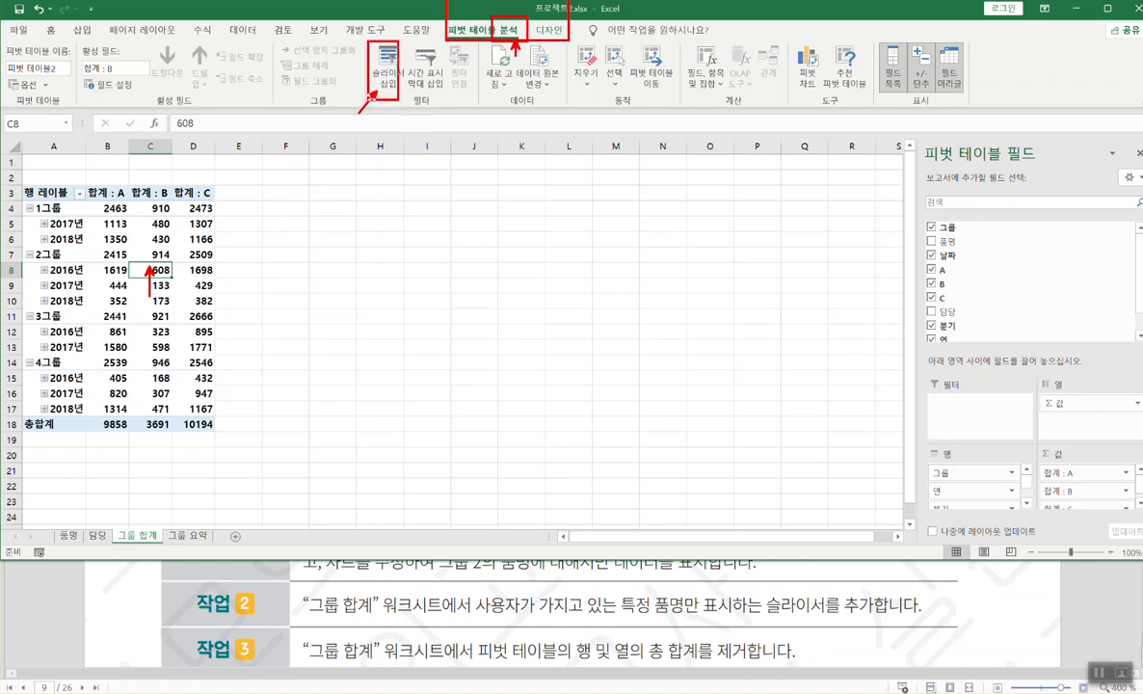
- Insert a 품명 slicer for the 그룹 합계 pivot table
left_click(384, 77)
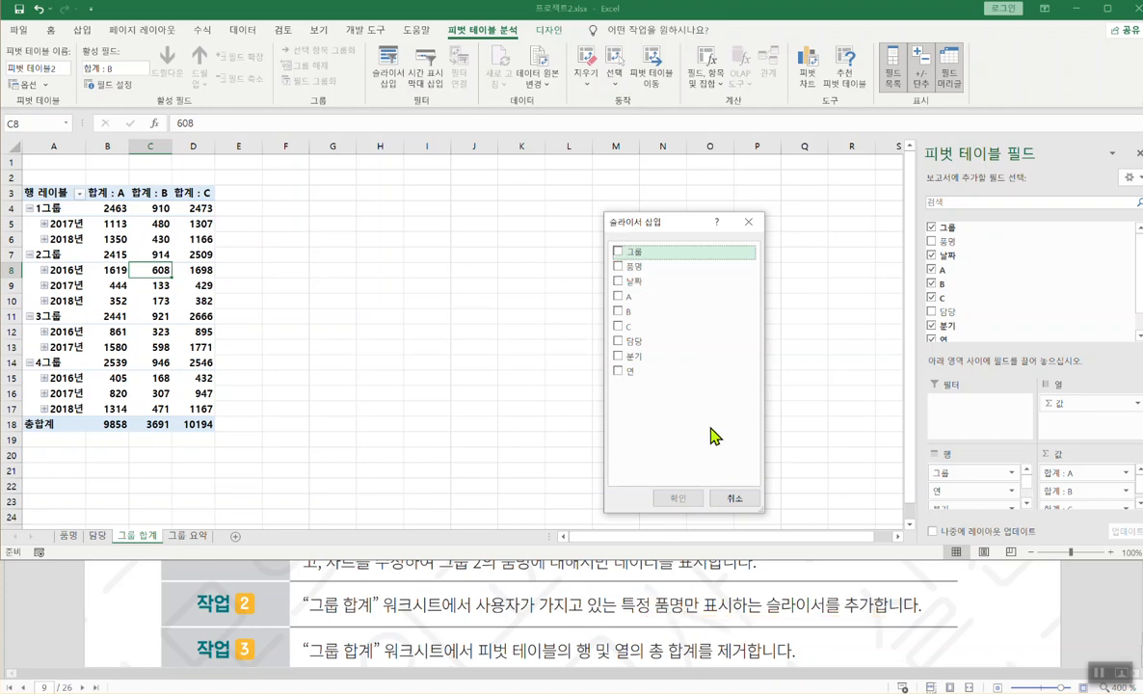
left_click(618, 266)
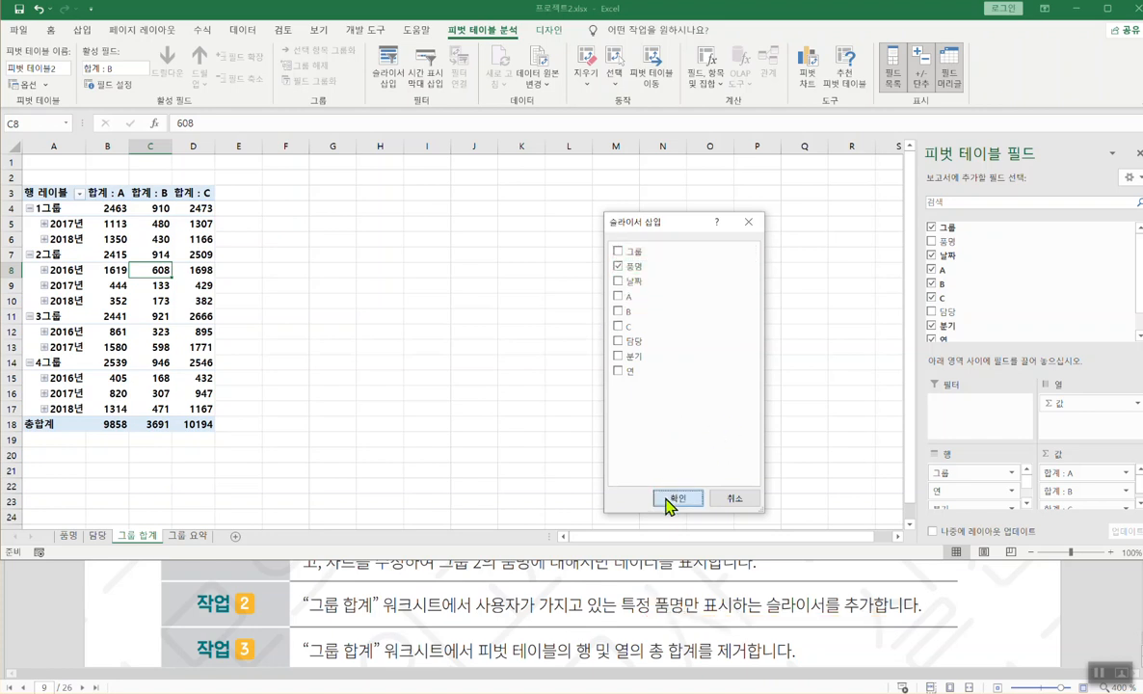
left_click(670, 498)
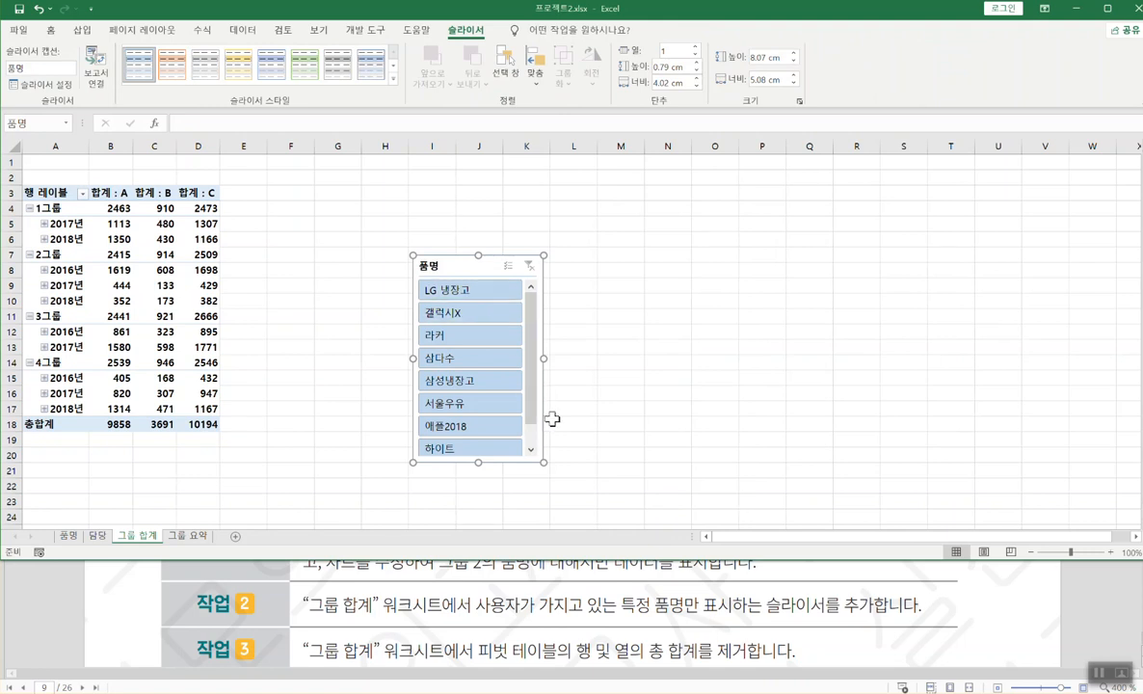
- Review task 3's grand-total removal requirement in the exam PDF
left_click(328, 627)
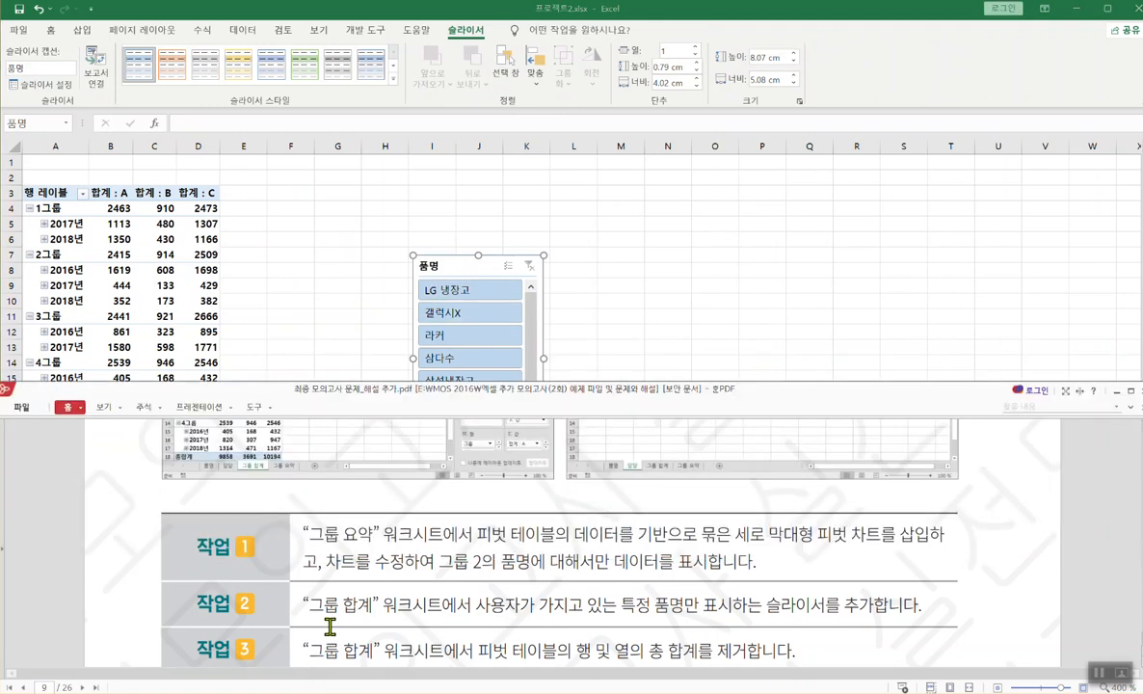
scroll(306, 581, "down", 2)
key("alt+Tab")
left_click(294, 590)
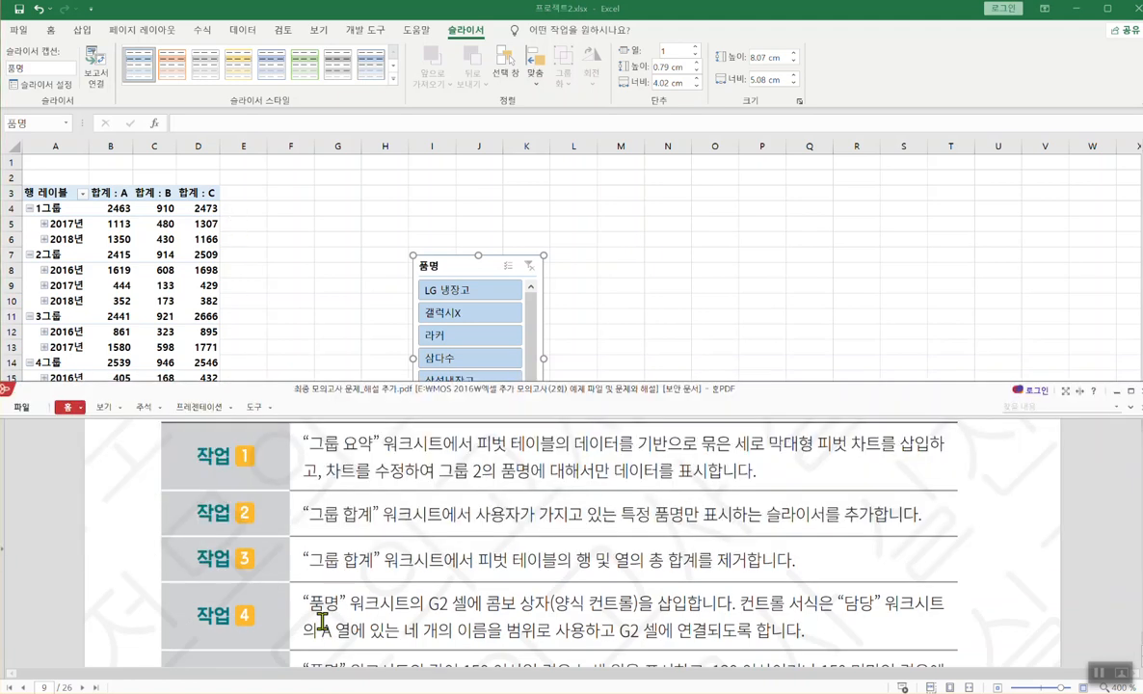
scroll(280, 396, "up", 1)
key("alt+Tab")
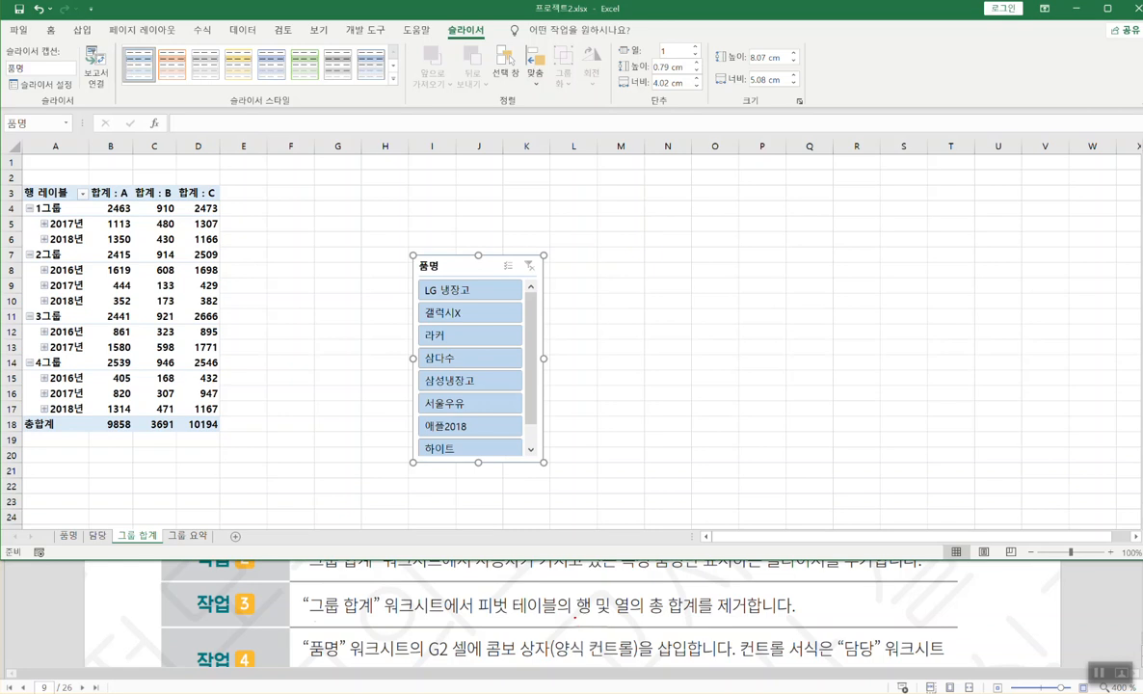
left_click_drag(569, 615, 751, 614)
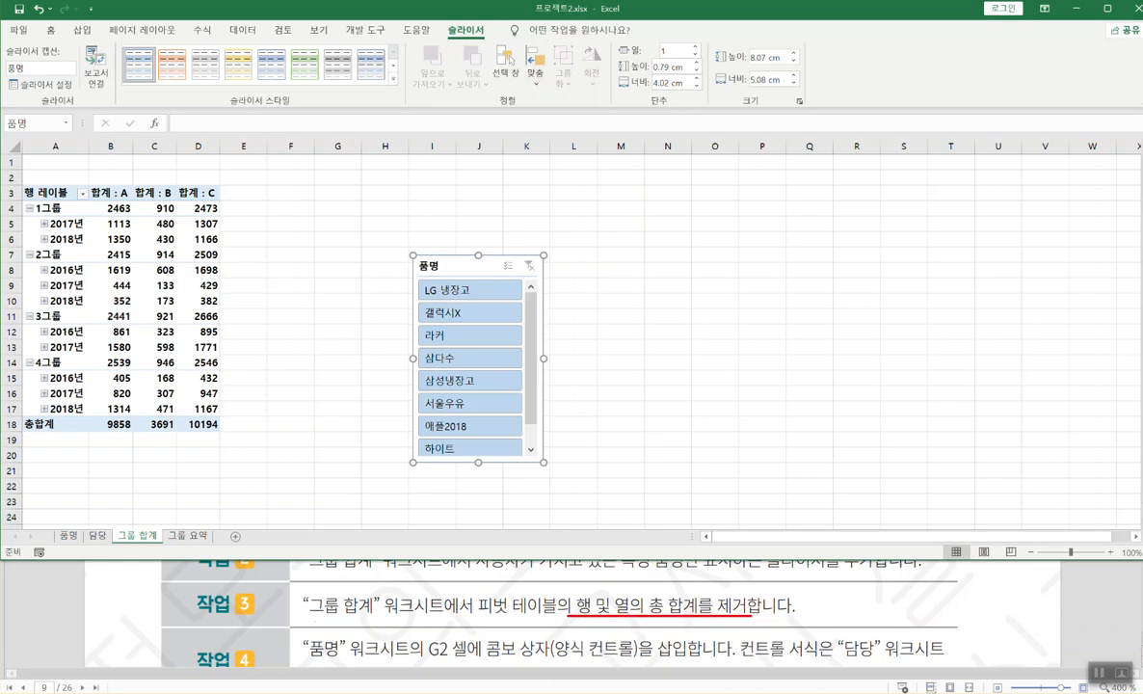
left_click_drag(145, 270, 182, 324)
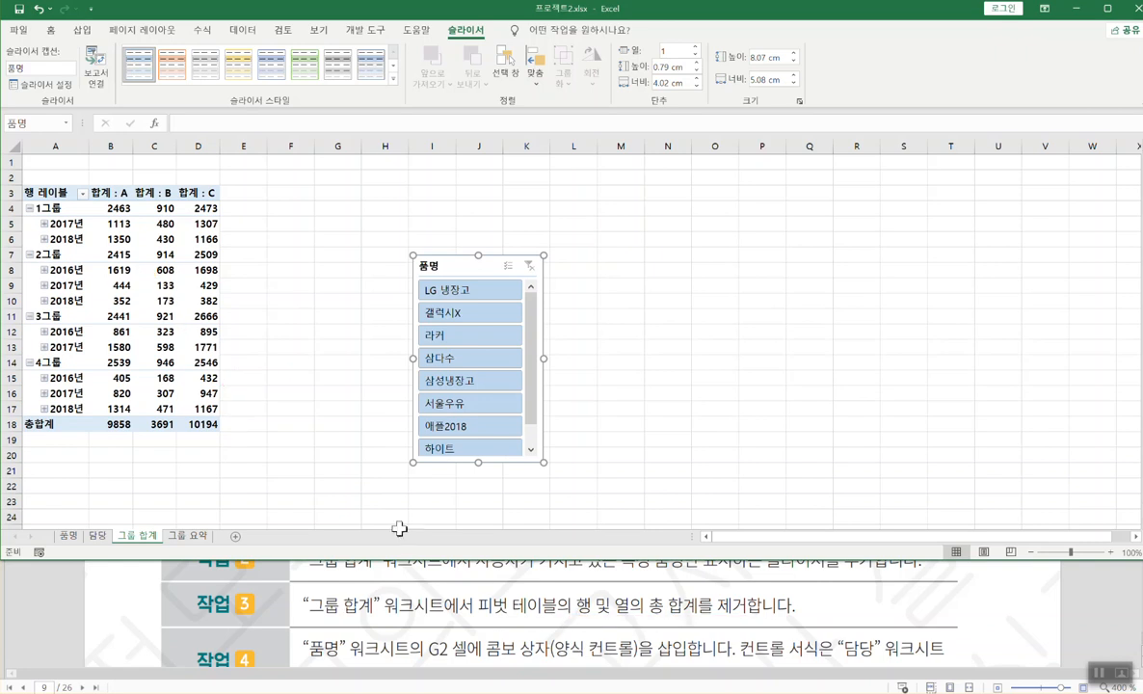
- Turn off row and column grand totals via 디자인 > 총합계 > 행 및 열의 총합계 해제
left_click(157, 271)
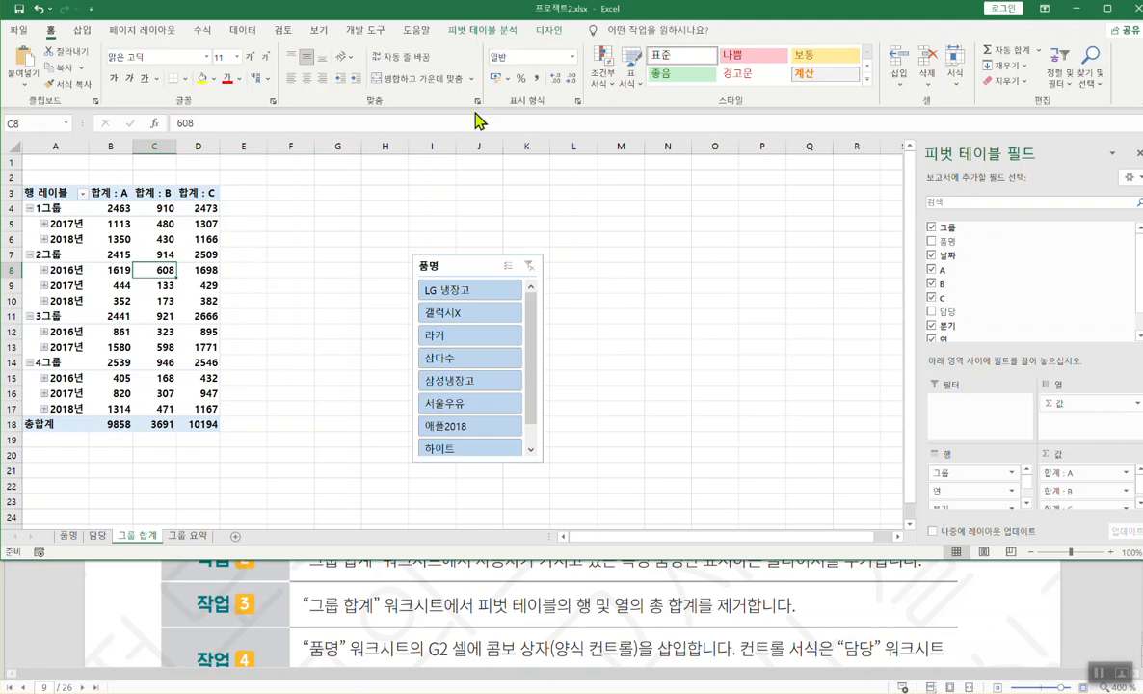
left_click(518, 34)
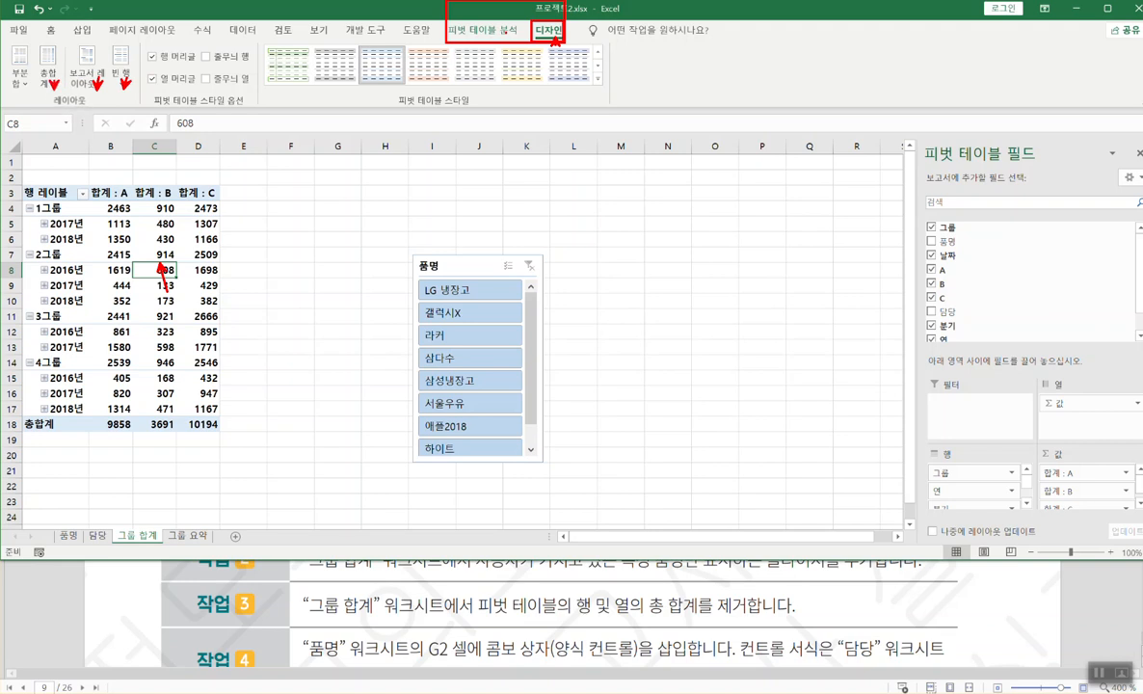
left_click(46, 81)
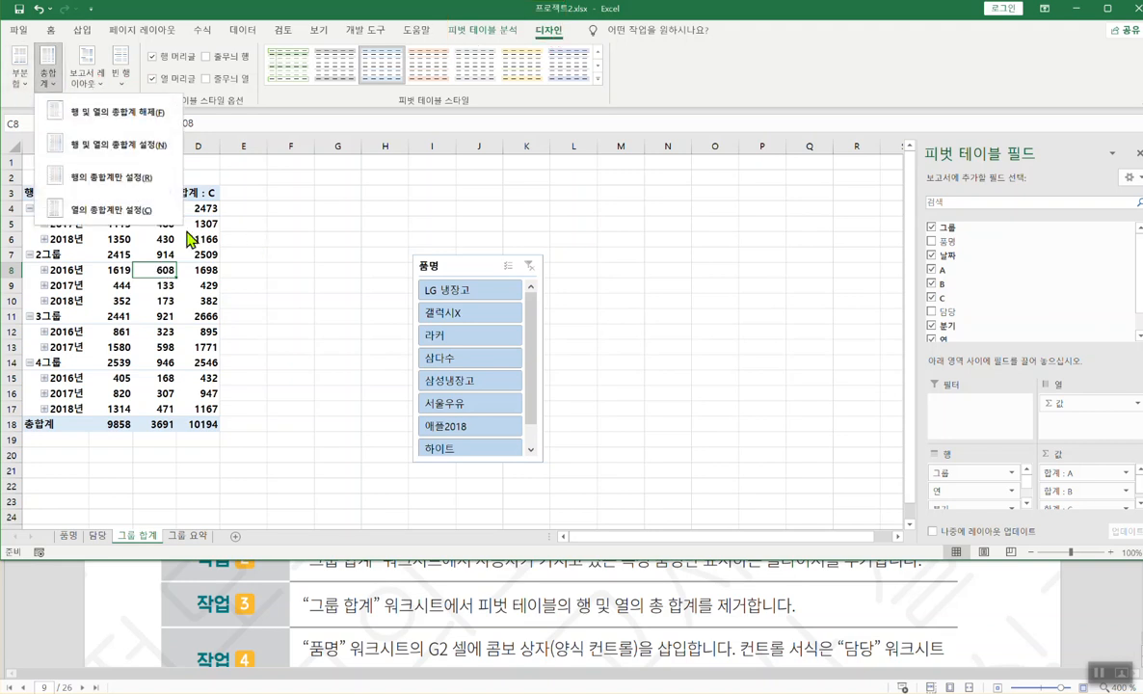
left_click(141, 114)
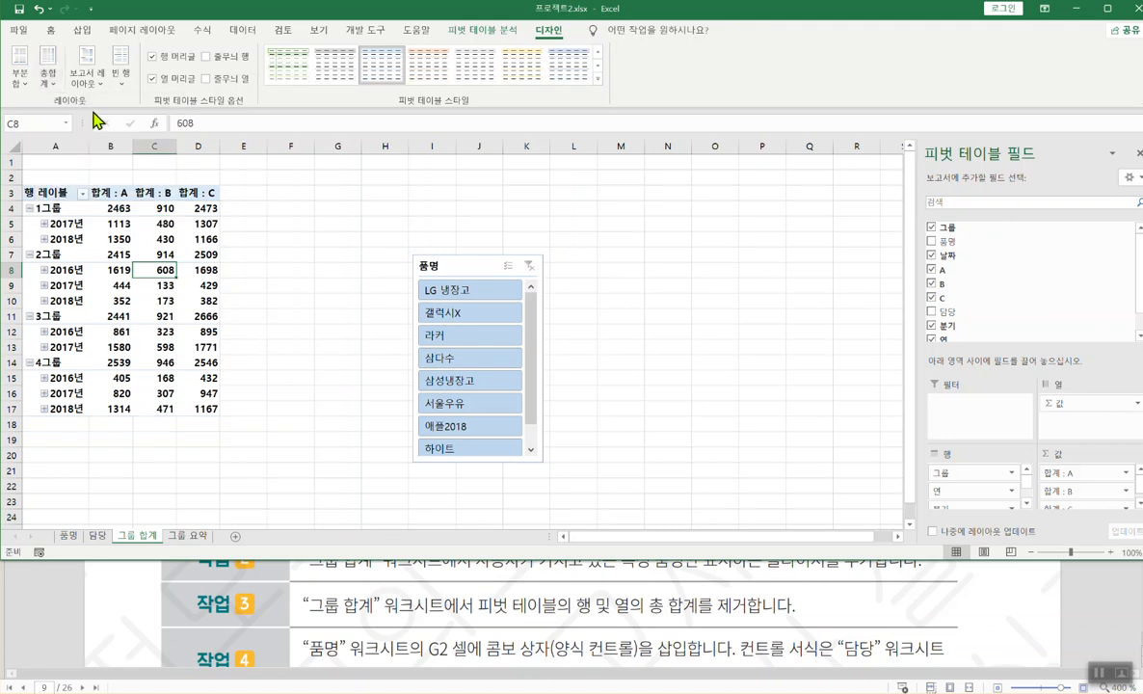
left_click(48, 75)
left_click(120, 145)
left_click(48, 75)
left_click(140, 121)
left_click(505, 570)
scroll(548, 616, "down", 2)
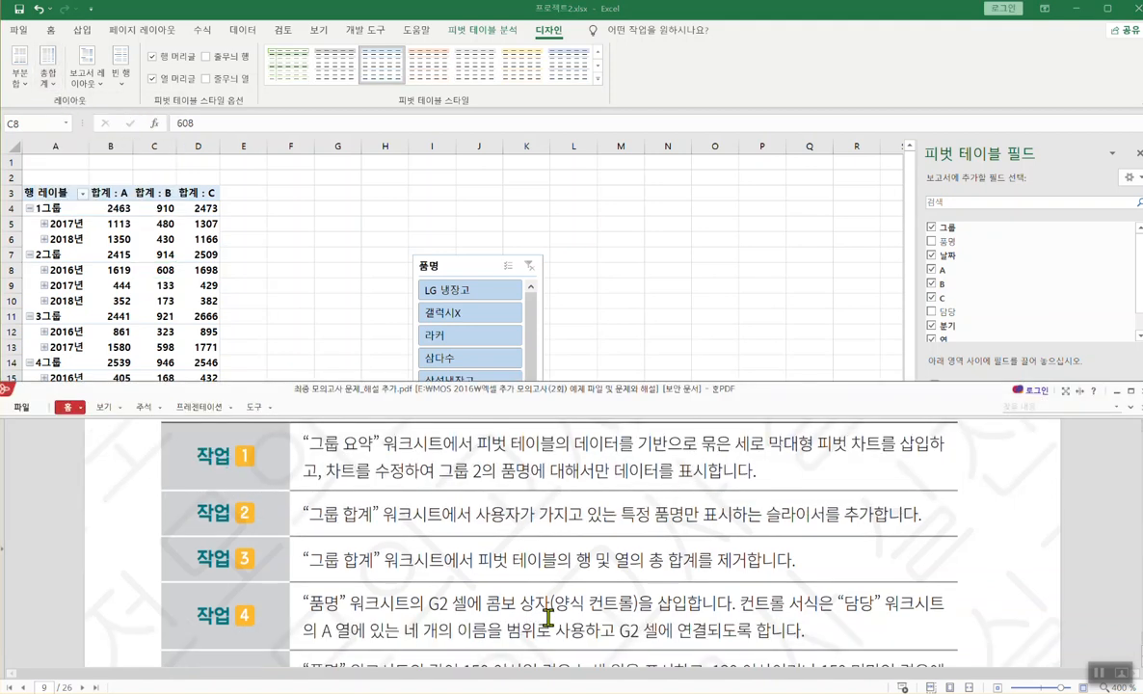
scroll(545, 614, "up", 1)
- Go to the 품명 sheet and select cell G2 below the 담당 heading
left_click(288, 222)
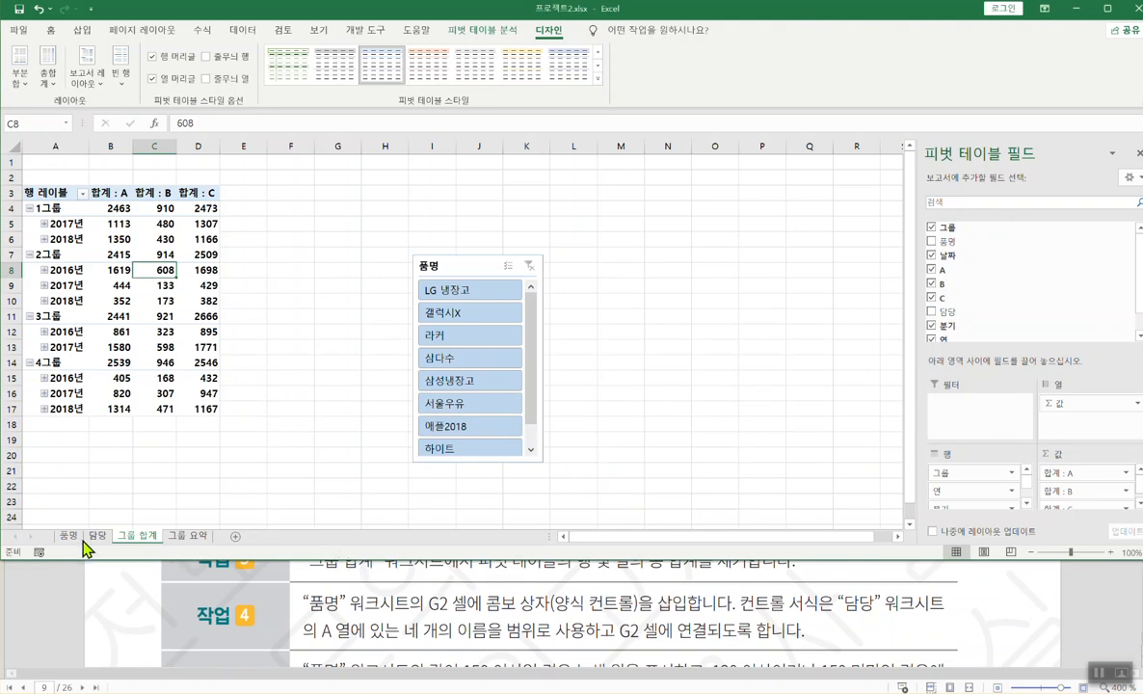
left_click(68, 537)
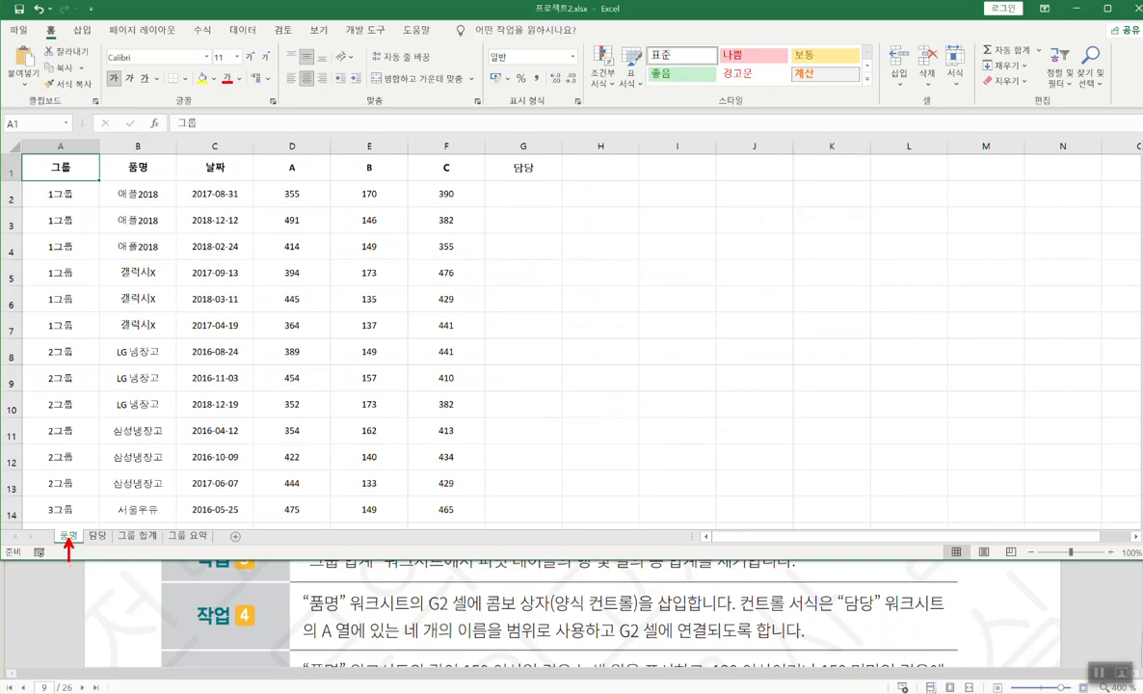
left_click_drag(418, 615, 706, 611)
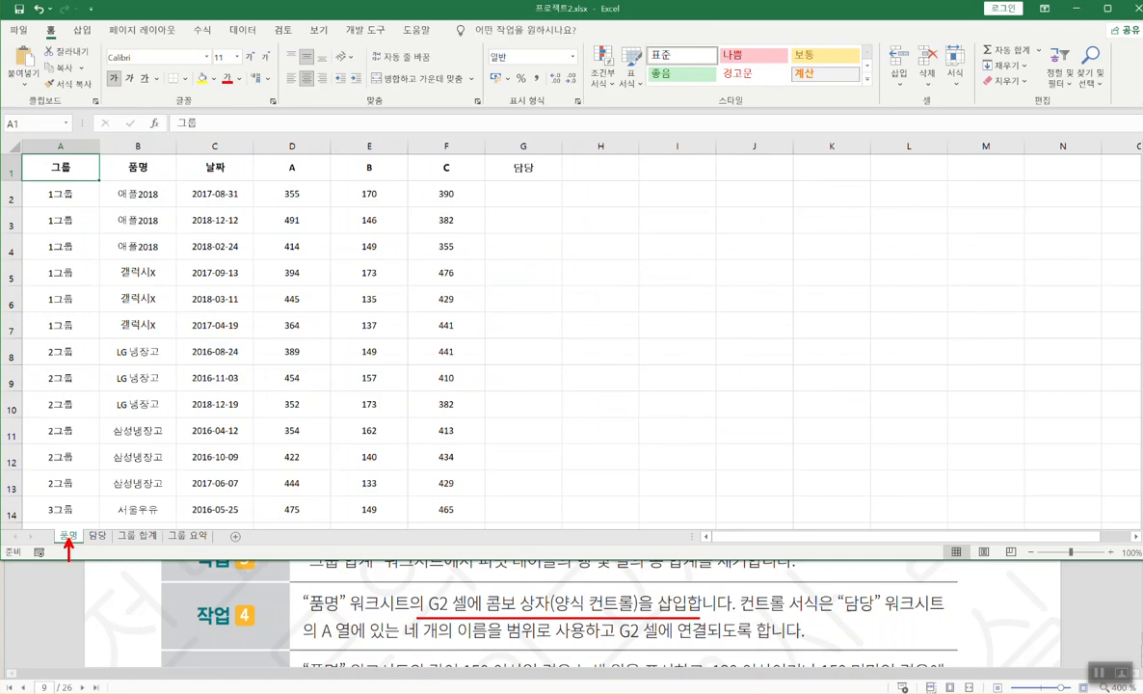
mouse_move(837, 593)
left_mouse_down()
mouse_move(880, 614)
mouse_move(944, 614)
left_mouse_up()
left_click_drag(299, 640, 585, 641)
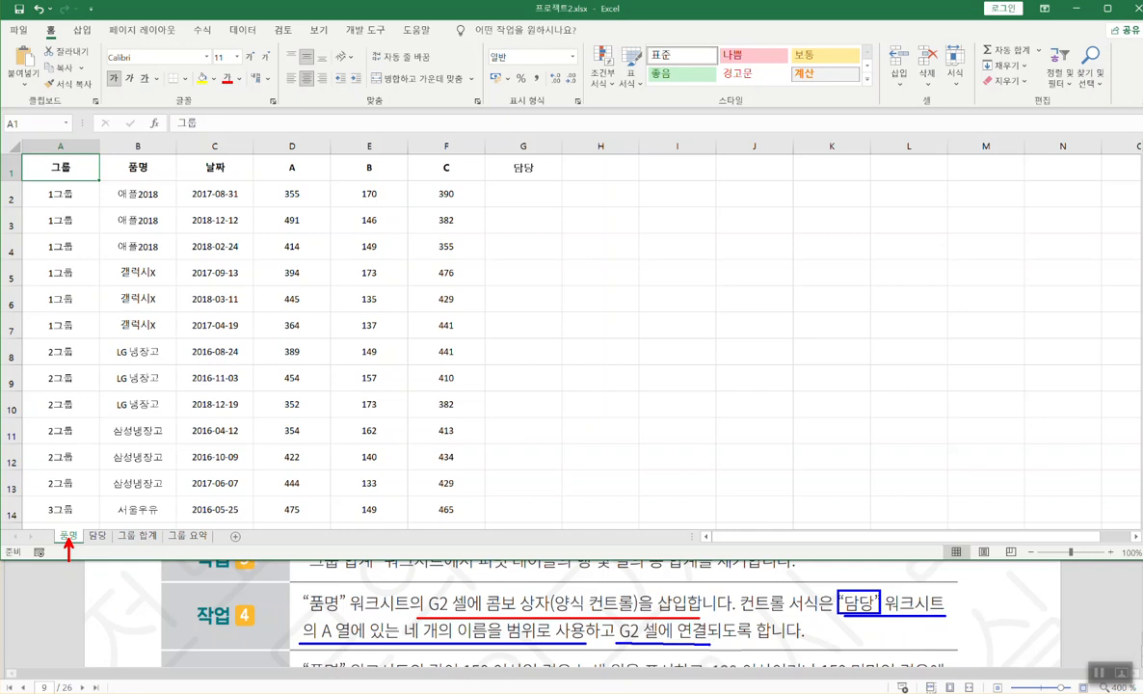
key("Escape")
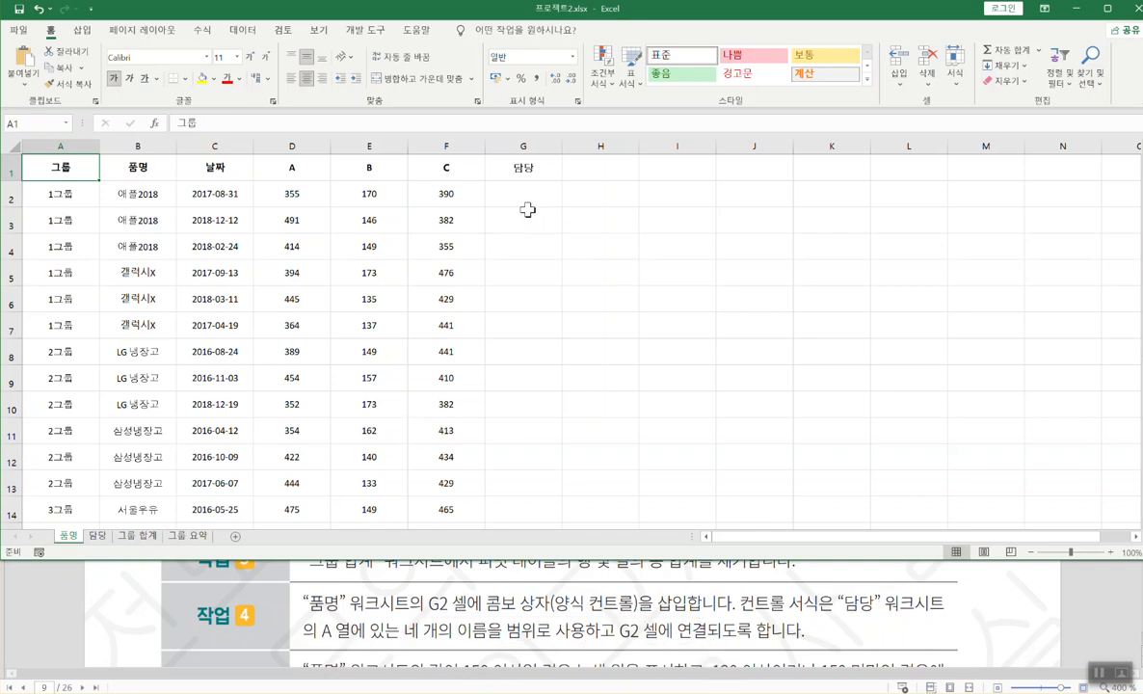
left_click(525, 196)
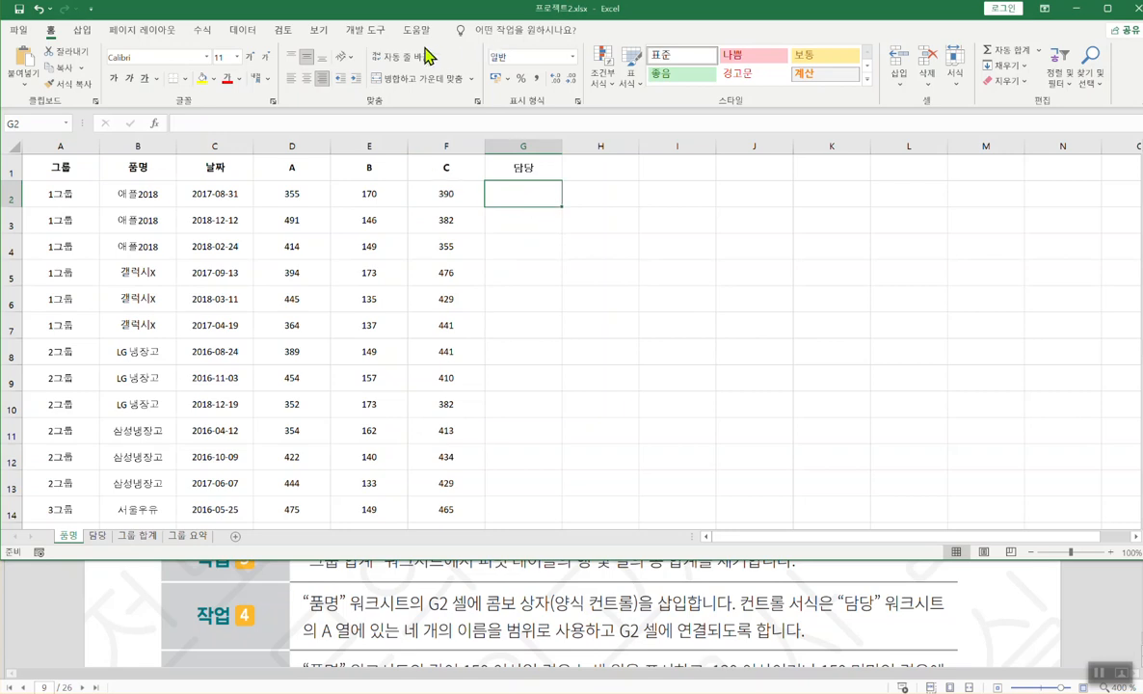
- Draw a form-control combo box over cell G2 from the Developer tab
left_click(371, 31)
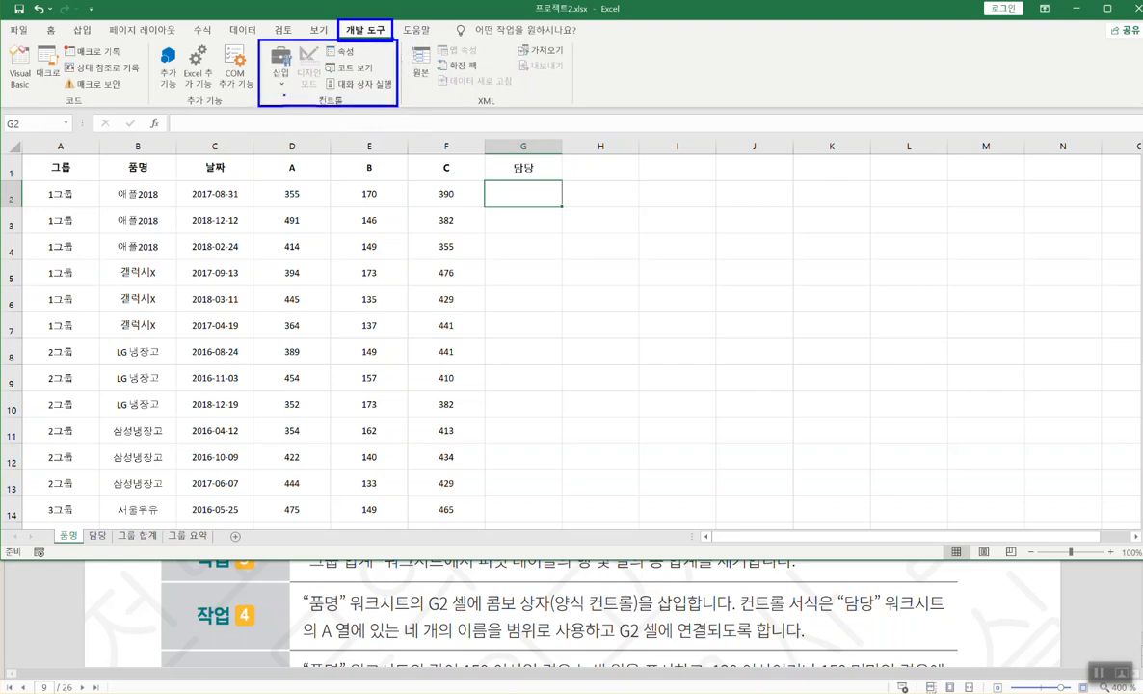
left_click(280, 70)
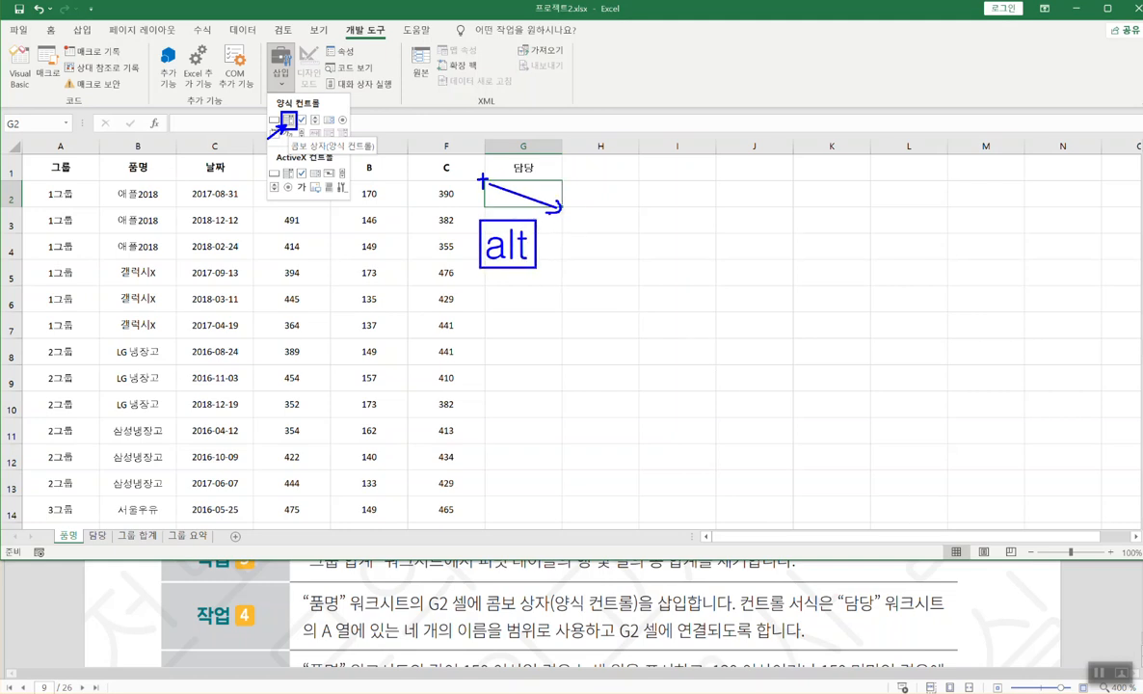
key("Escape")
left_click(280, 82)
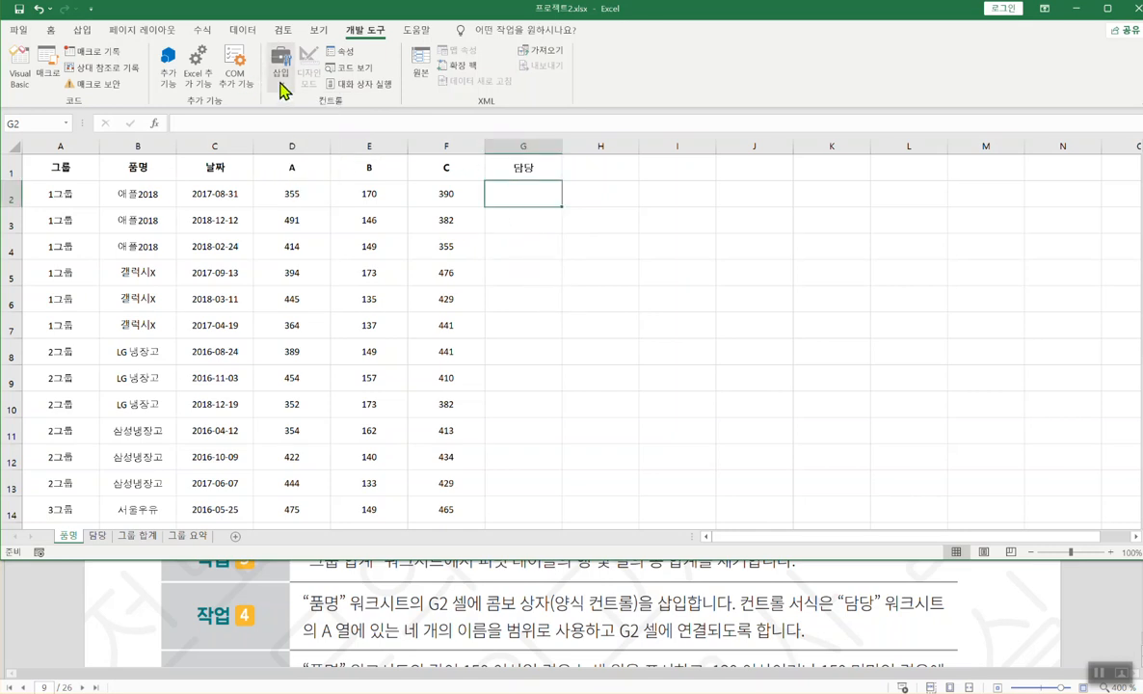
left_click(287, 120)
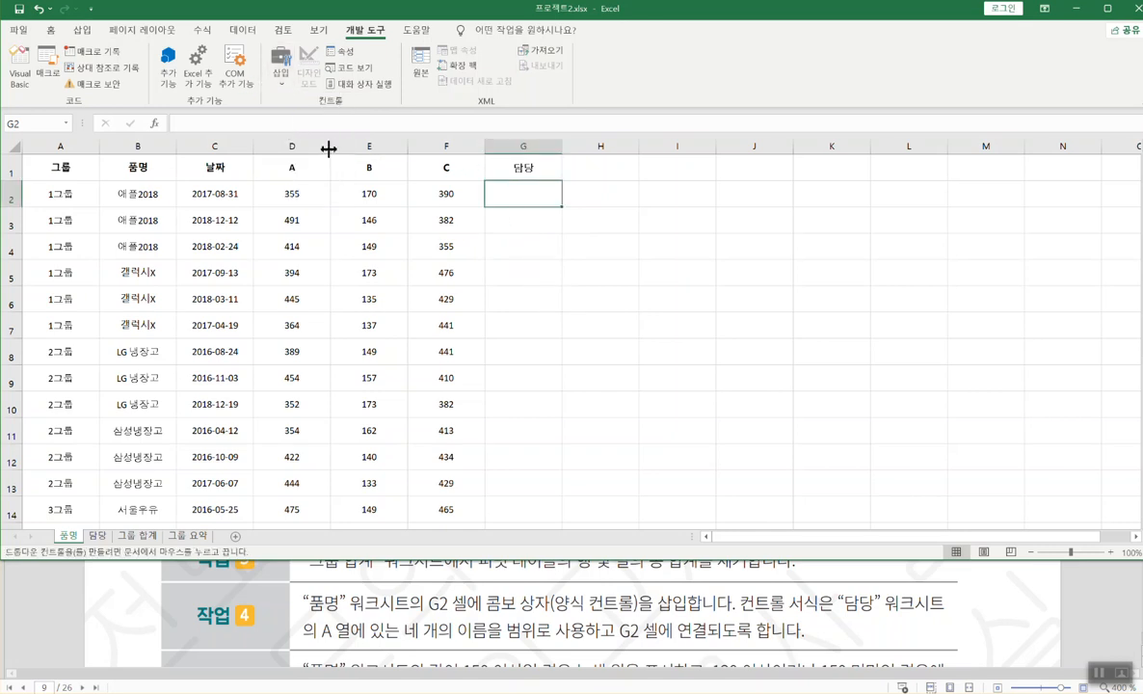
left_click_drag(482, 180, 553, 205)
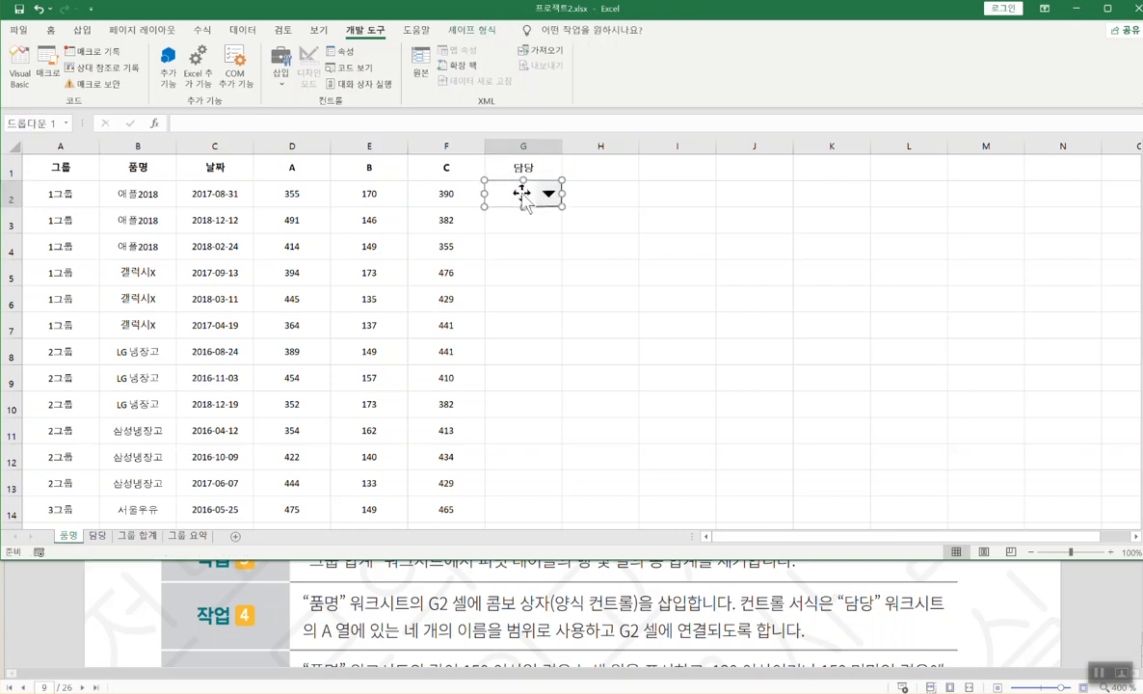
- Open the combo box's 컨트롤 서식 dialog
right_click(521, 192)
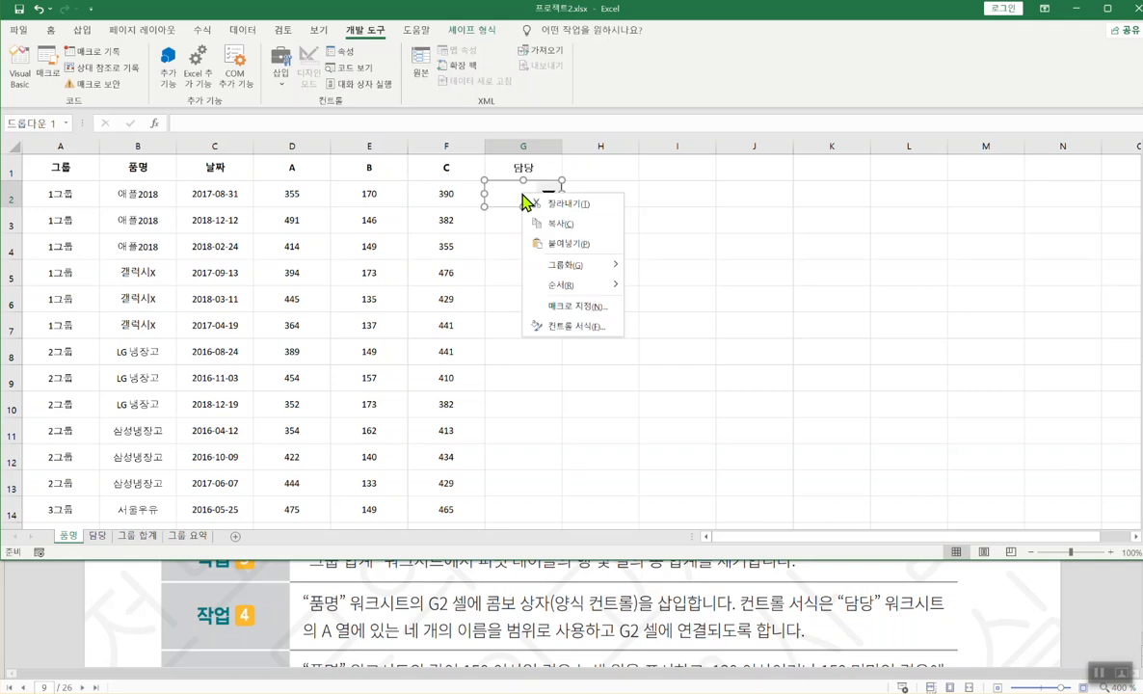
left_click(569, 332)
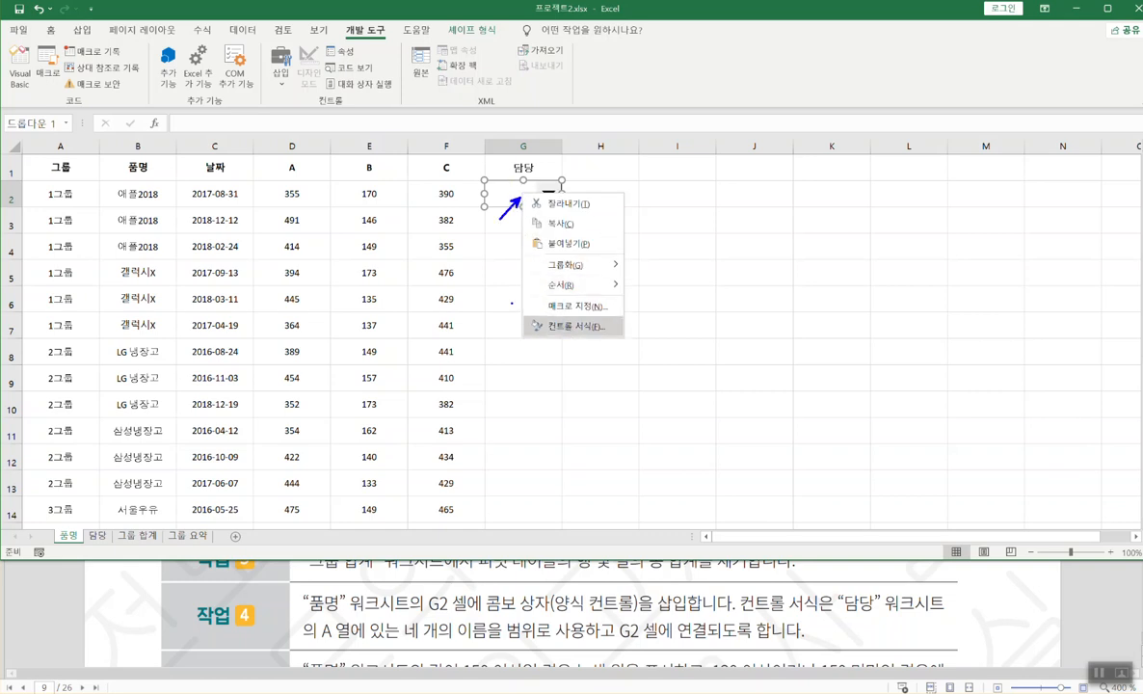
left_click(570, 326)
left_click(517, 194, "ctrl")
right_click(518, 198)
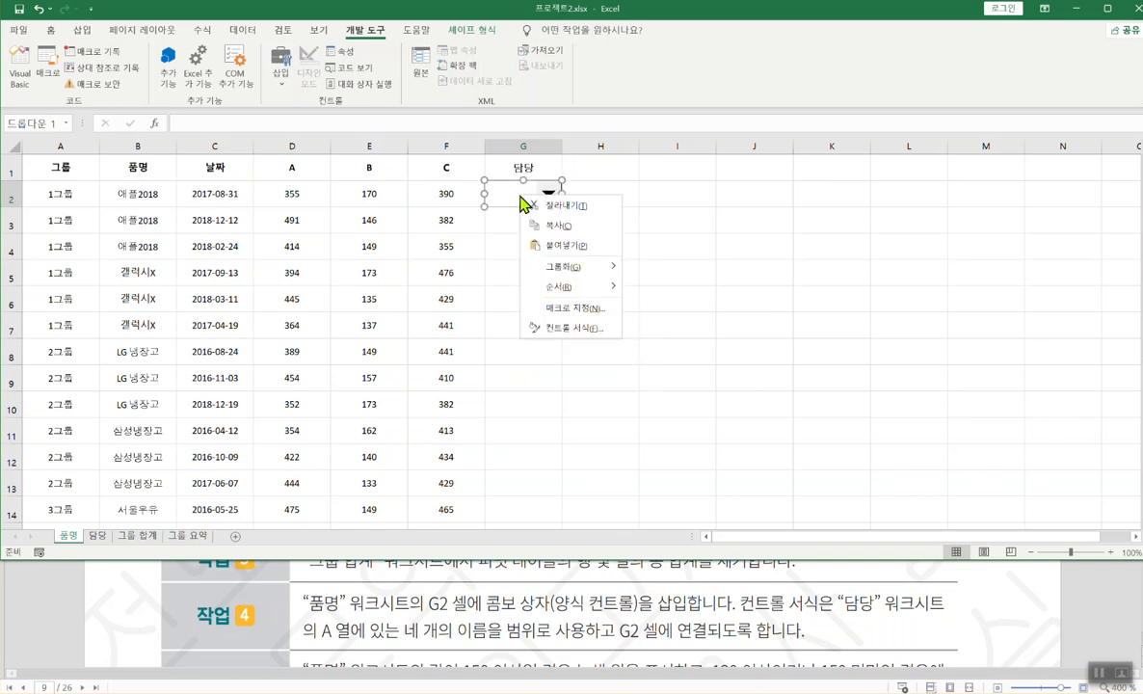
left_click(556, 340)
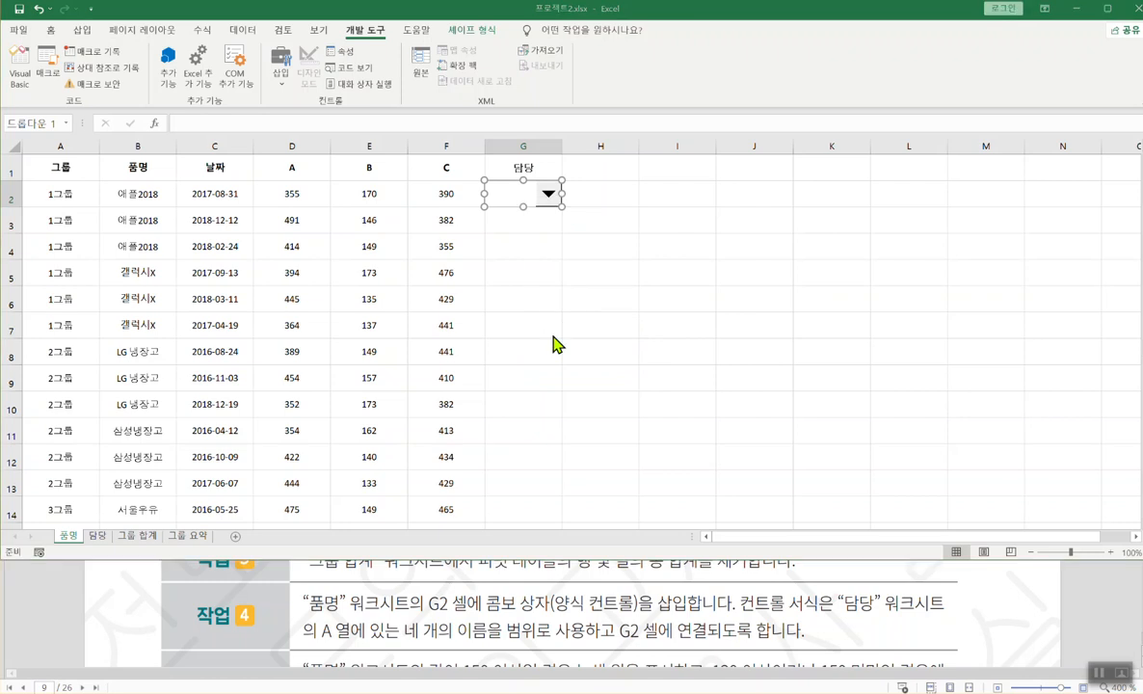
left_click_drag(650, 182, 748, 186)
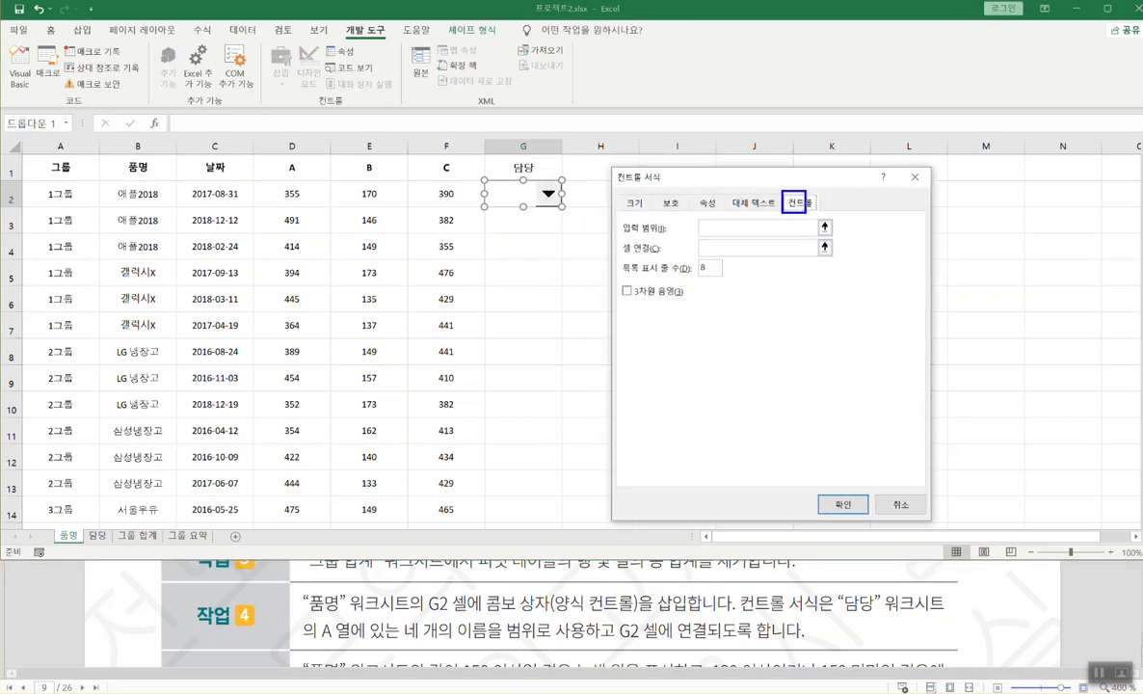
- Set the combo box input range to 담당!$A$1:$A$4
left_click(643, 204)
left_click(672, 203)
left_click(805, 204)
left_click_drag(785, 192, 819, 212)
left_click(730, 232)
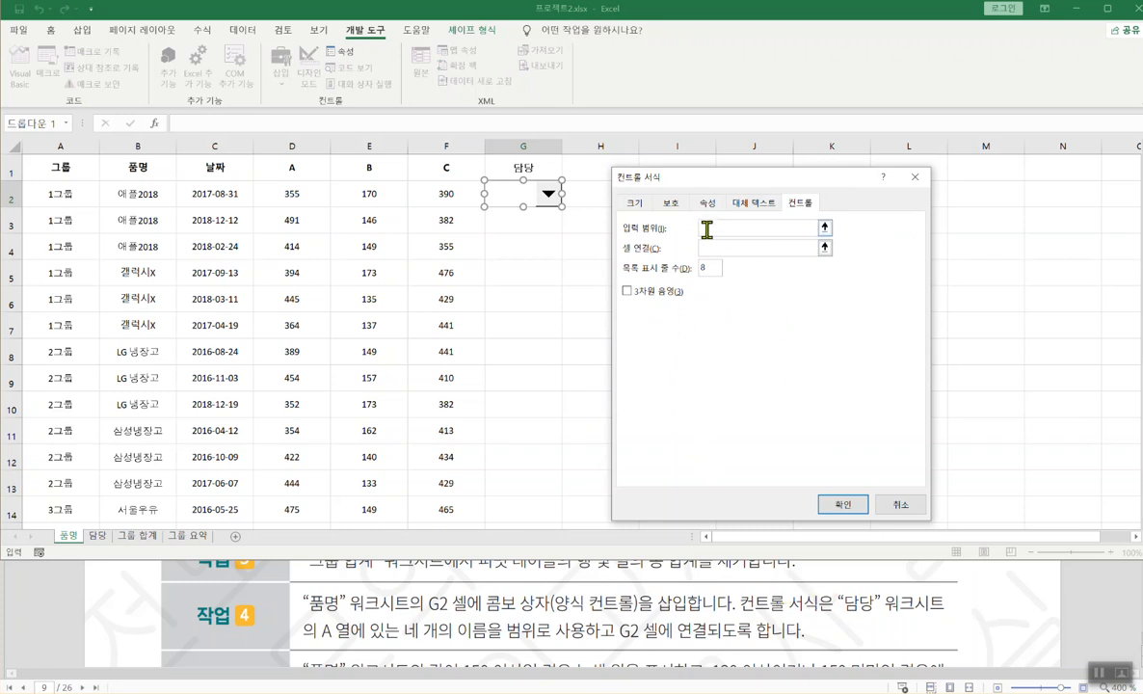
key("ctrl+2")
key("Escape")
left_click(97, 535)
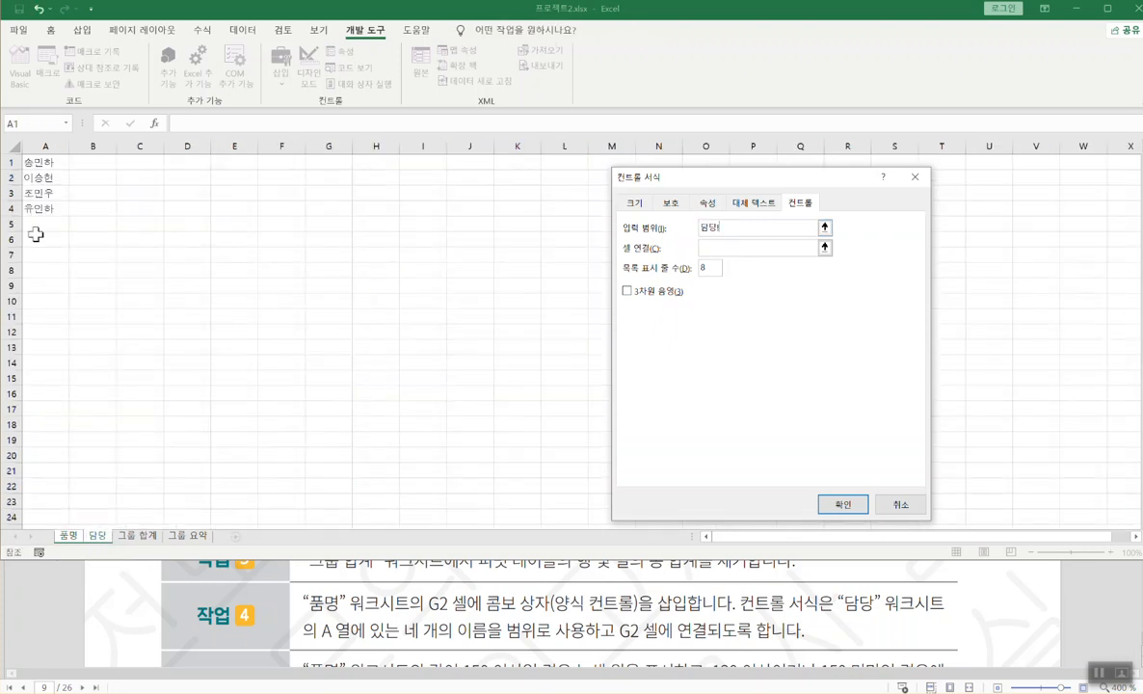
left_click_drag(36, 163, 36, 207)
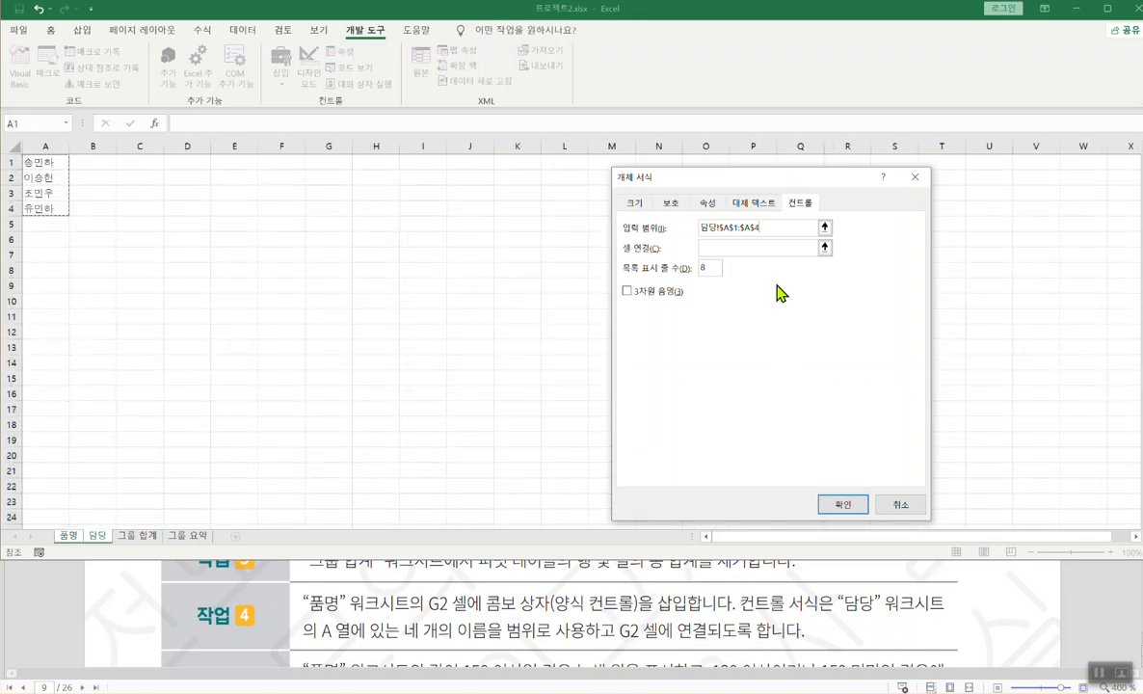
- Set the cell link to G2 and confirm the combo box settings
left_click(733, 248)
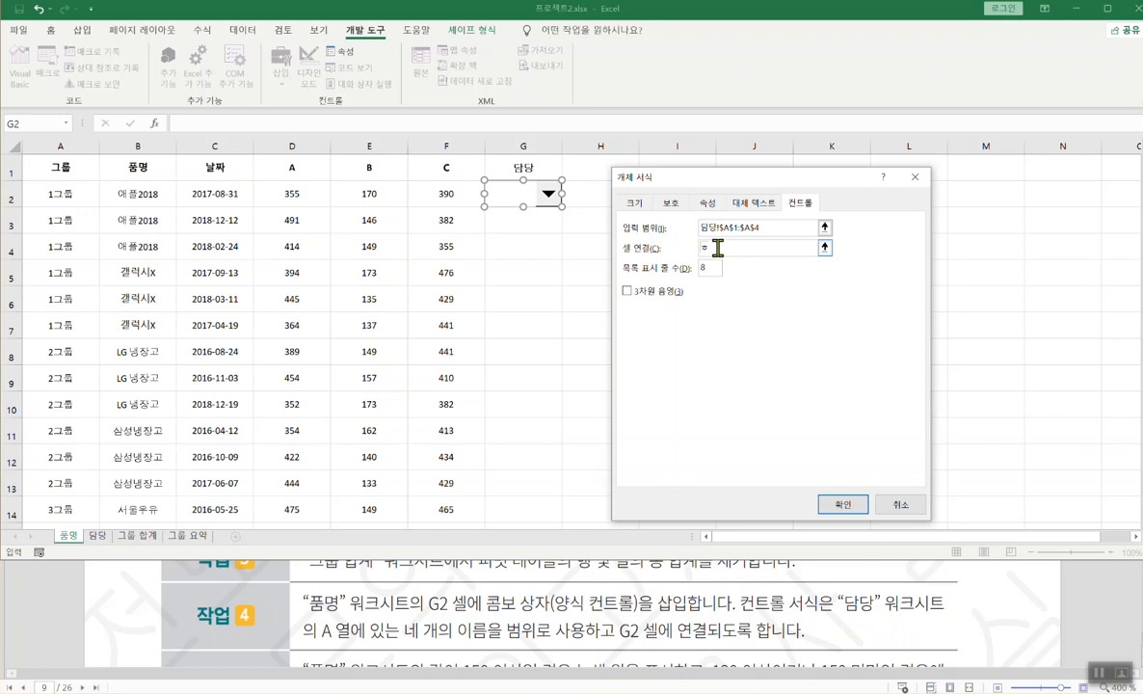
type("G")
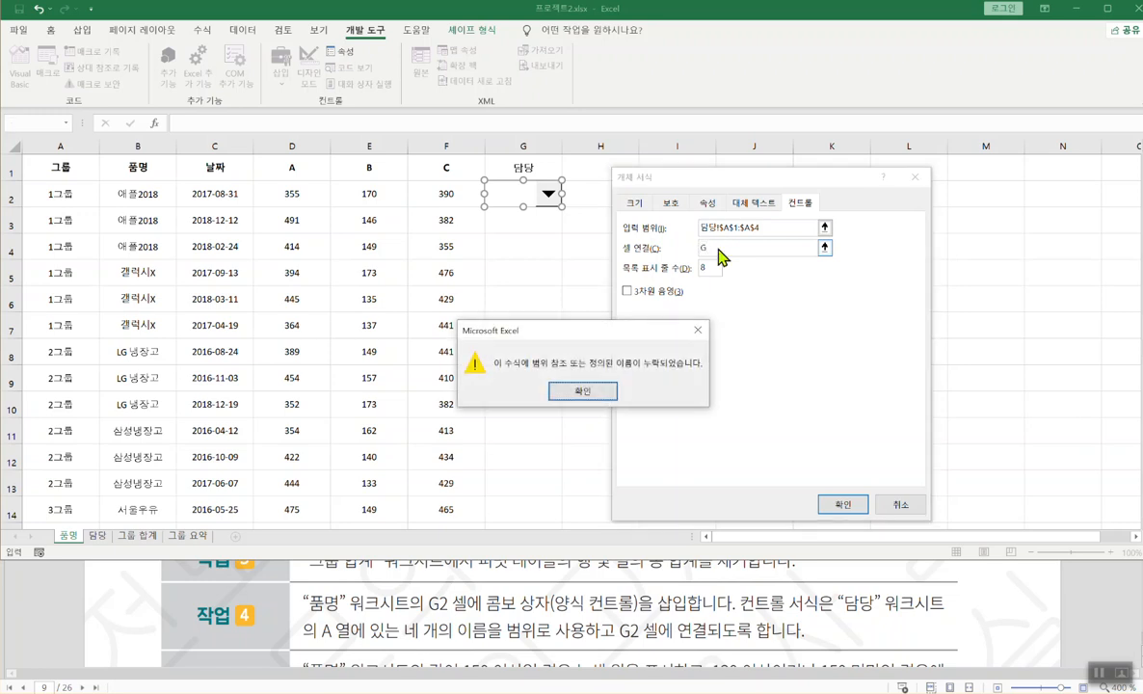
left_click(592, 392)
type("2")
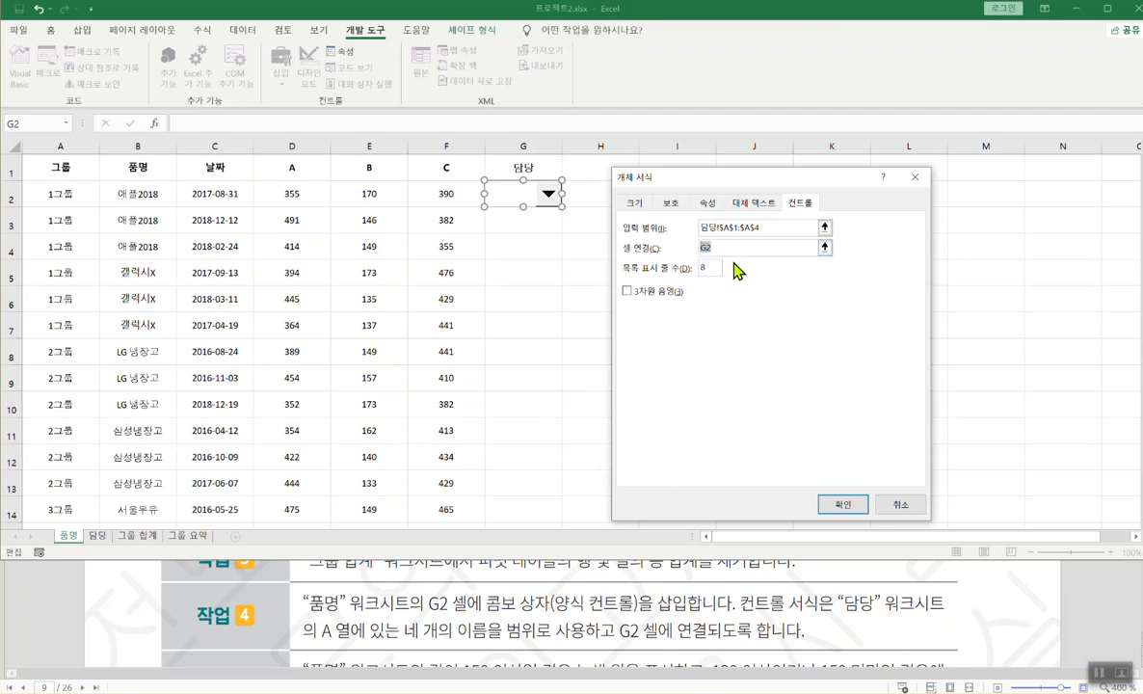
left_click(829, 502)
- Try picking a name from the combo box, then move it over to H2
left_click(679, 191)
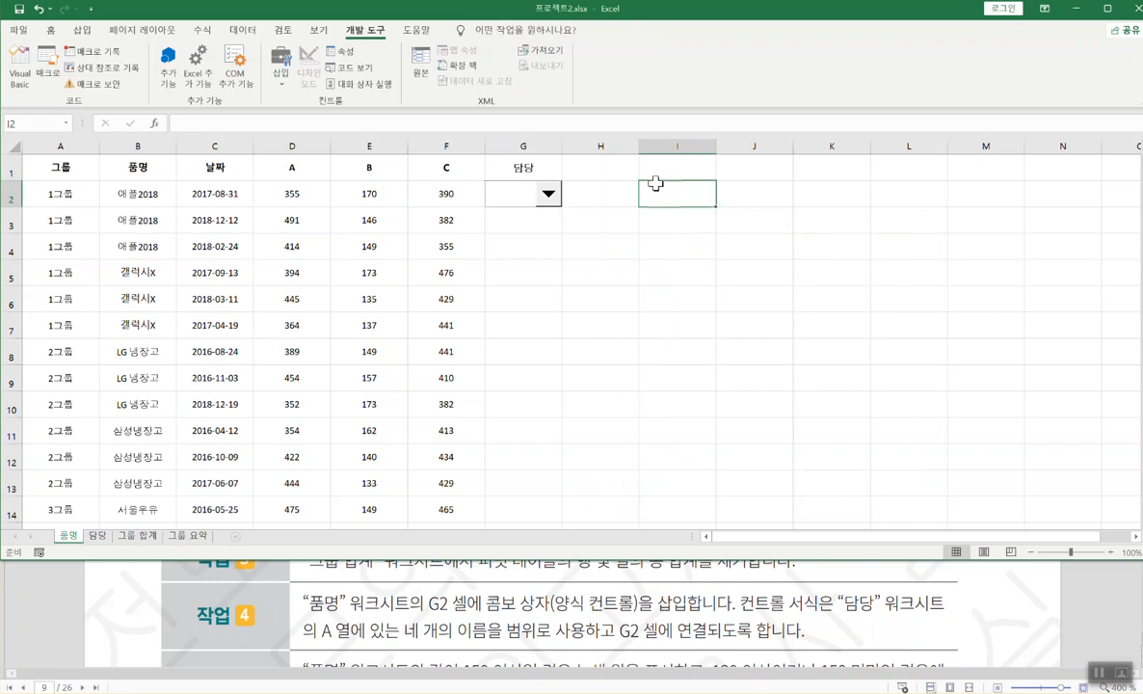
left_click(548, 194)
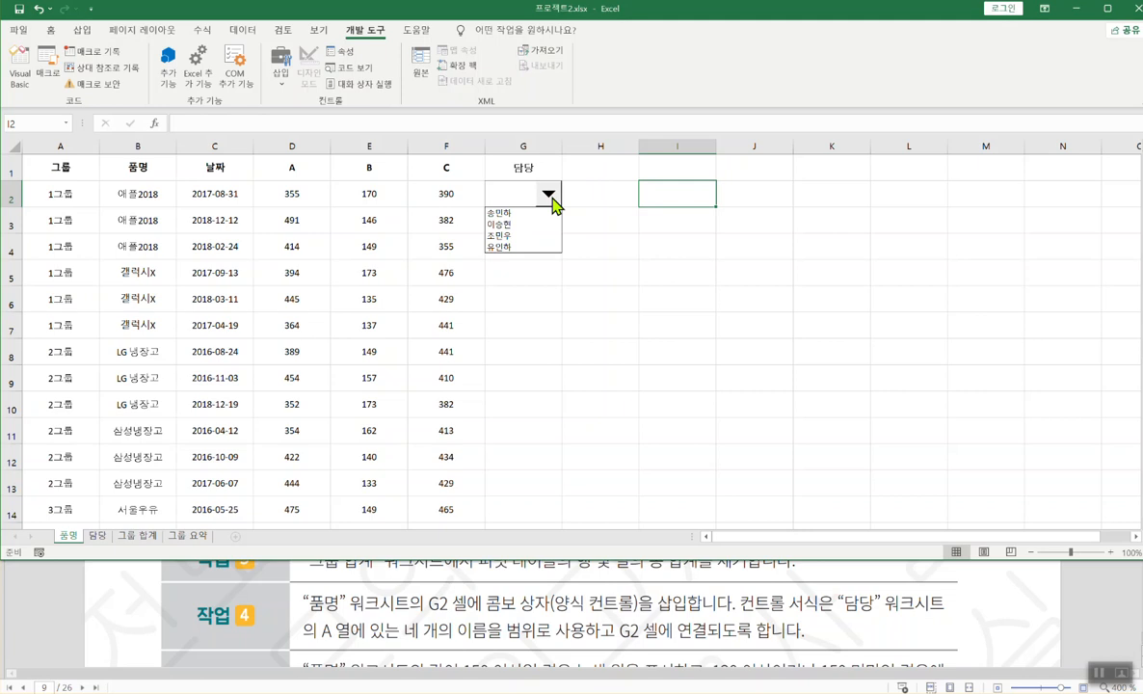
left_click(508, 226)
left_click(524, 199)
left_click(525, 195)
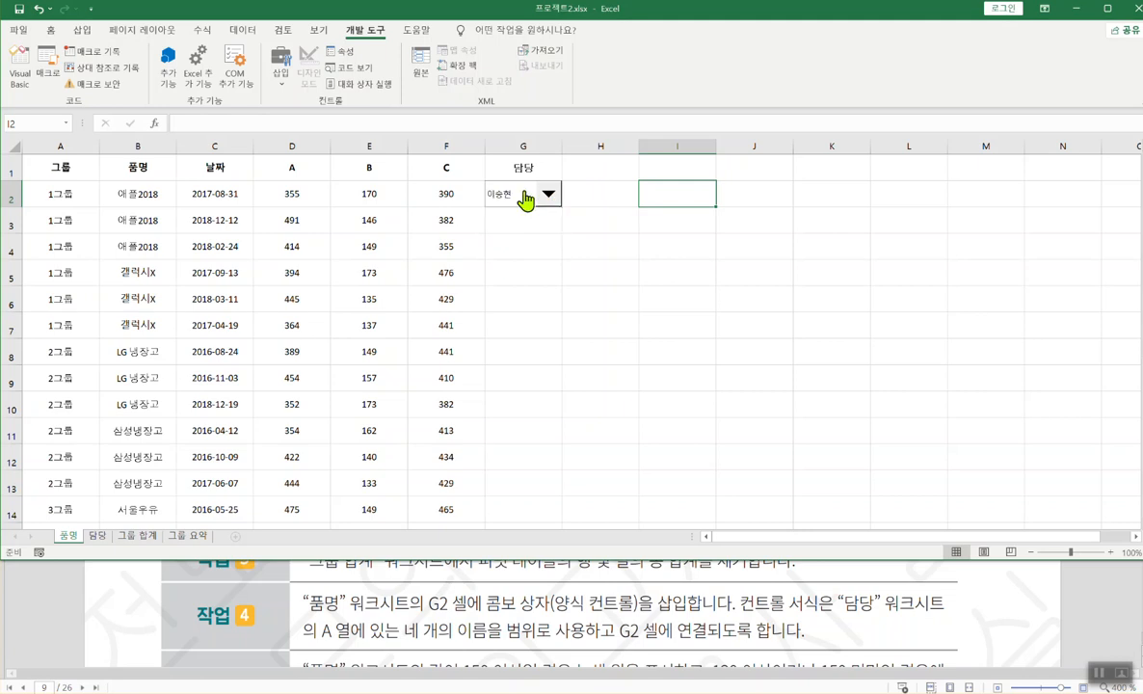
right_click(520, 192)
left_click_drag(521, 192, 604, 194)
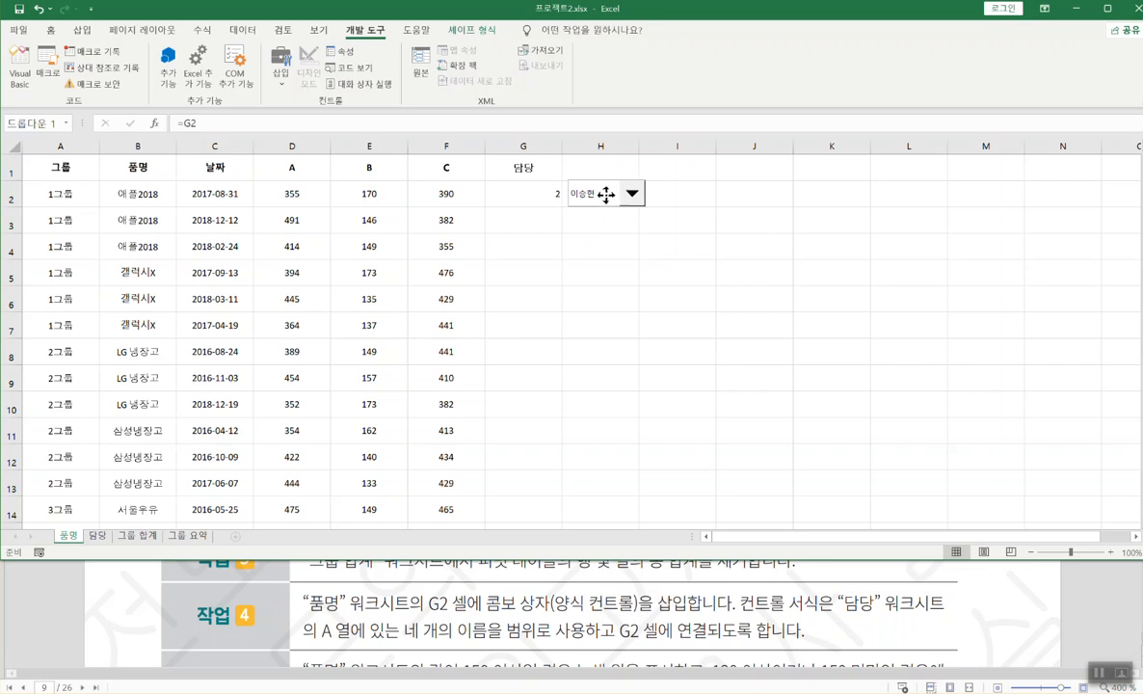
- Test the link by picking each of the four names and checking G2
left_click(732, 195)
left_click(631, 197)
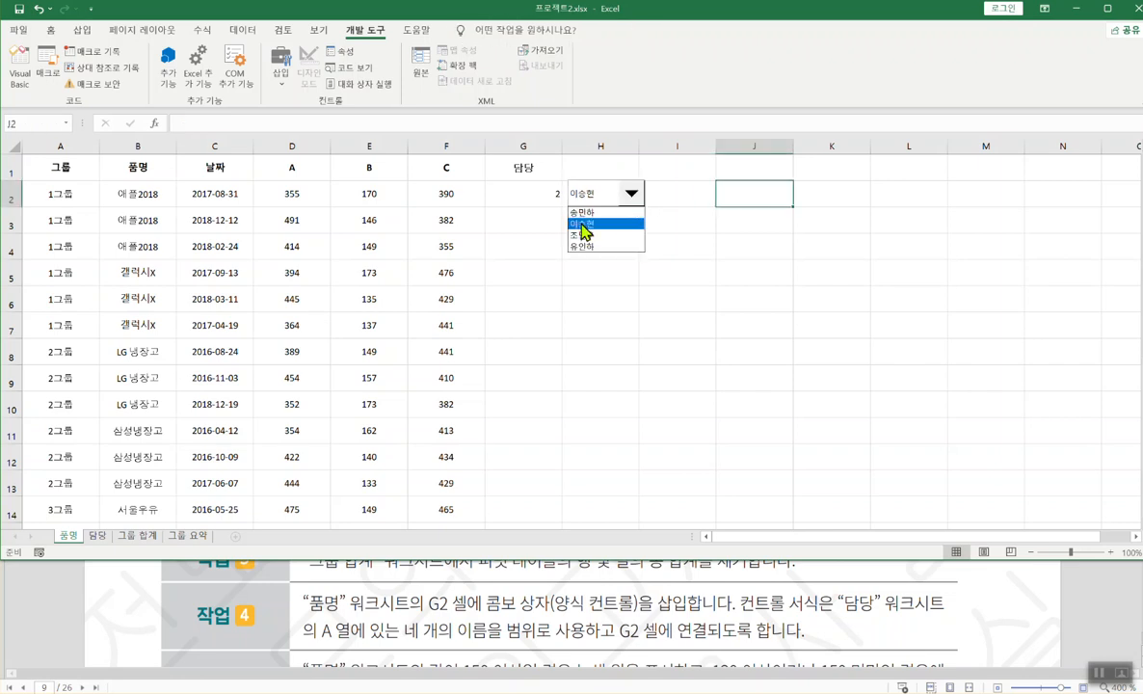
left_click(580, 213)
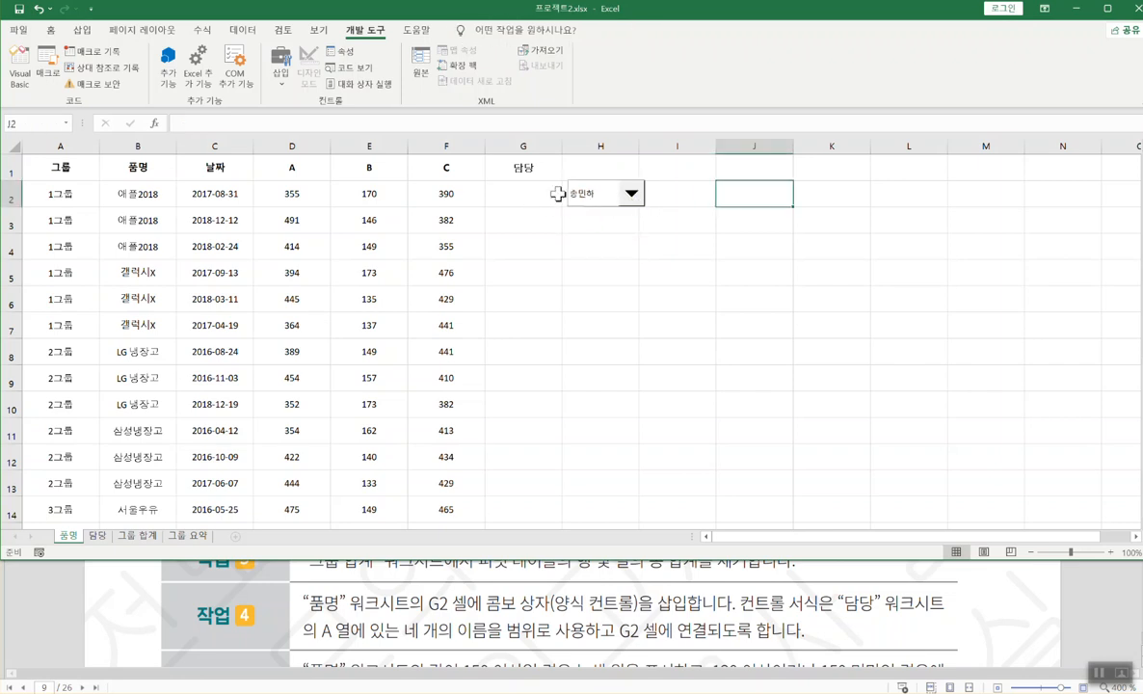
left_click(544, 201)
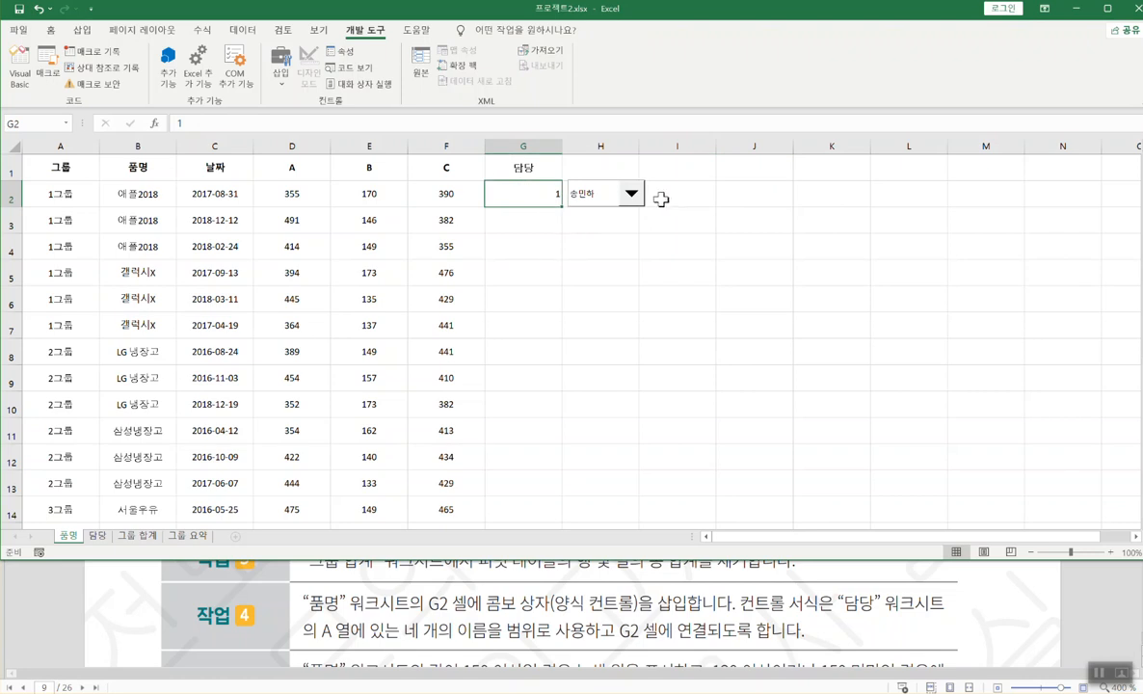
left_click(631, 197)
left_click(600, 223)
left_click(631, 196)
left_click(598, 236)
left_click(631, 196)
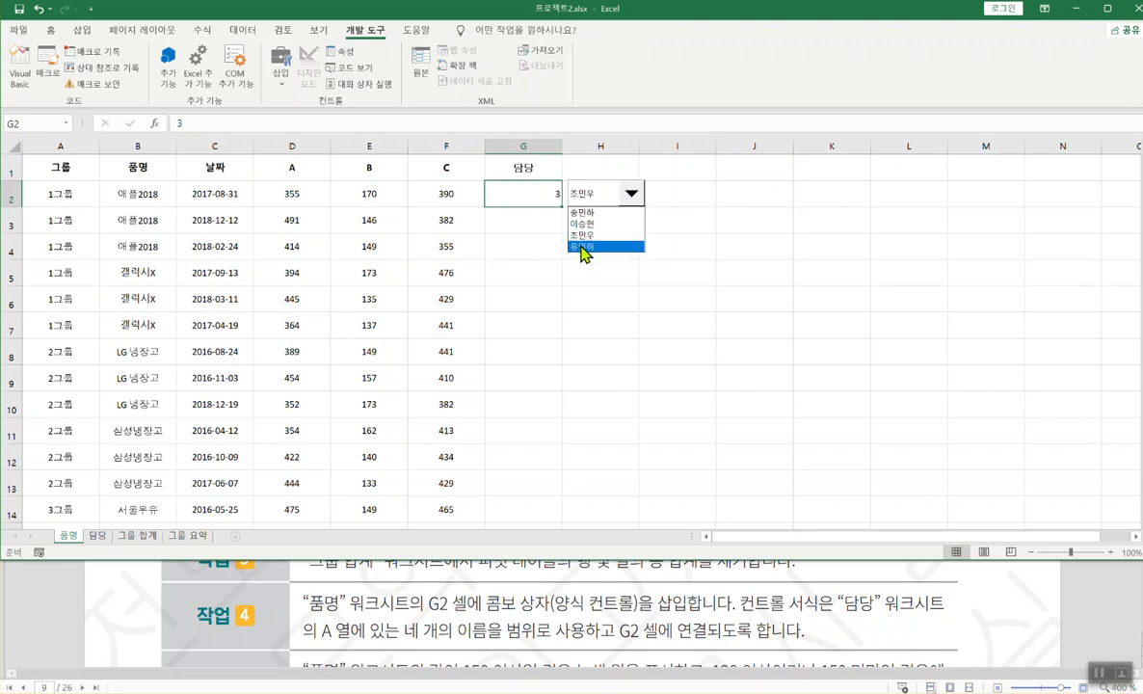
left_click(583, 247)
left_click(631, 196)
left_click(574, 213)
- Move the combo box back onto cell G2 and deselect it
right_click(587, 192)
key("Escape")
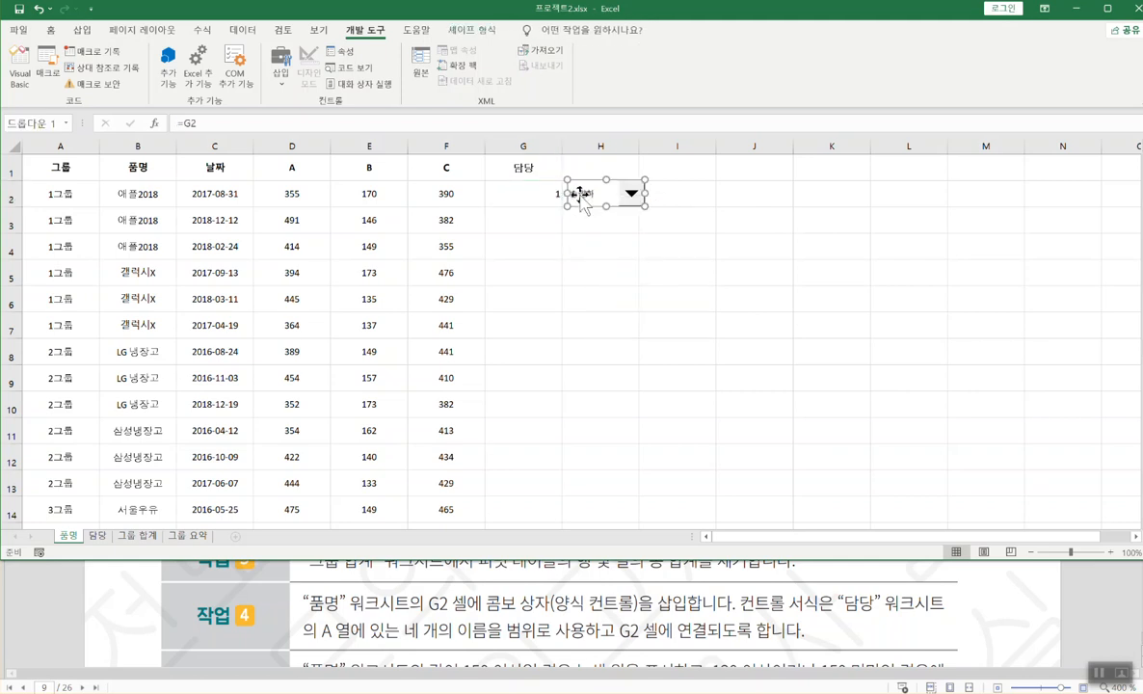
left_click_drag(587, 195, 515, 199)
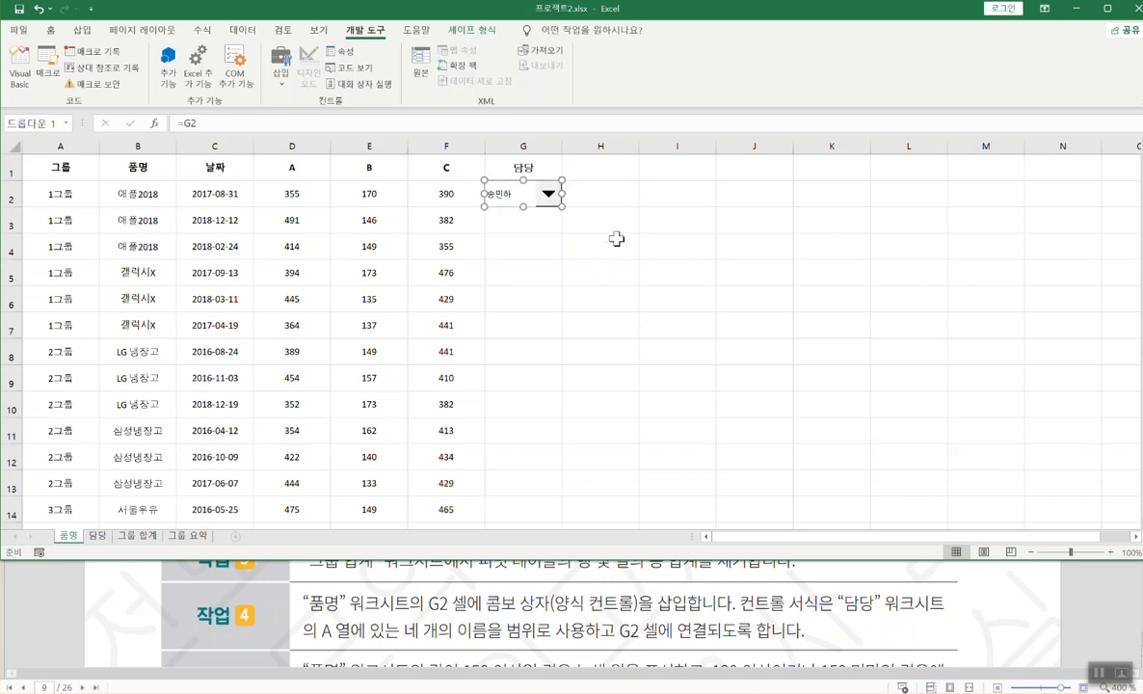
left_click(536, 228)
left_click(613, 214)
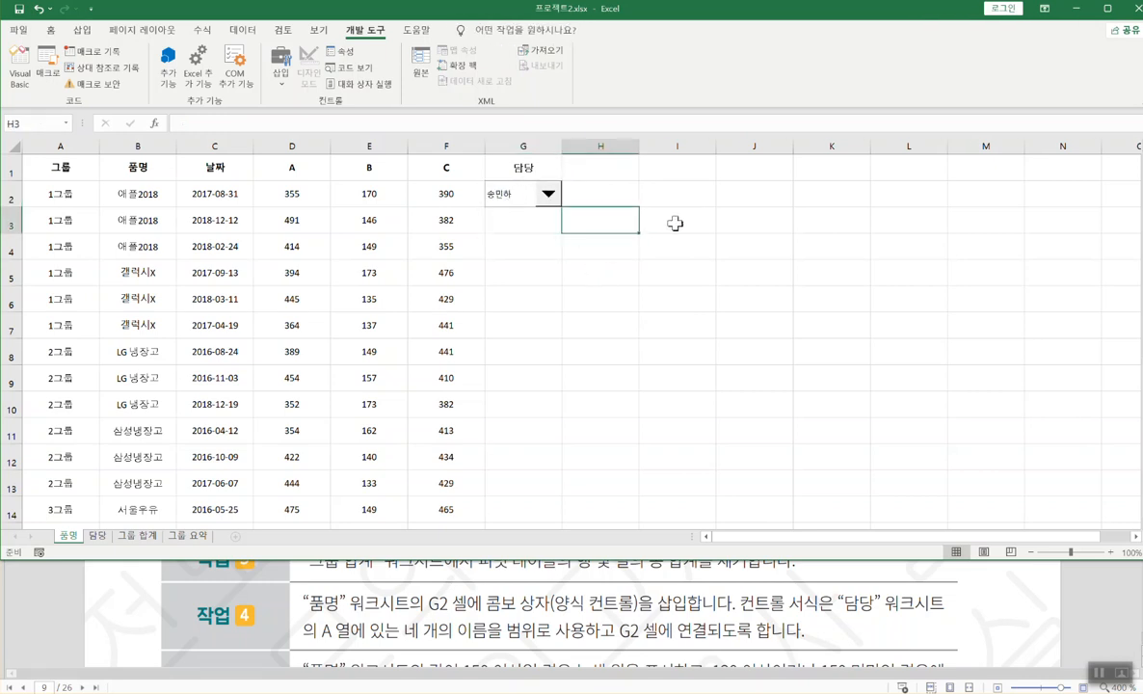
left_click(655, 658)
scroll(626, 588, "down", 3)
- Read 작업 5's column E formatting requirements in the task instructions
left_click(636, 231)
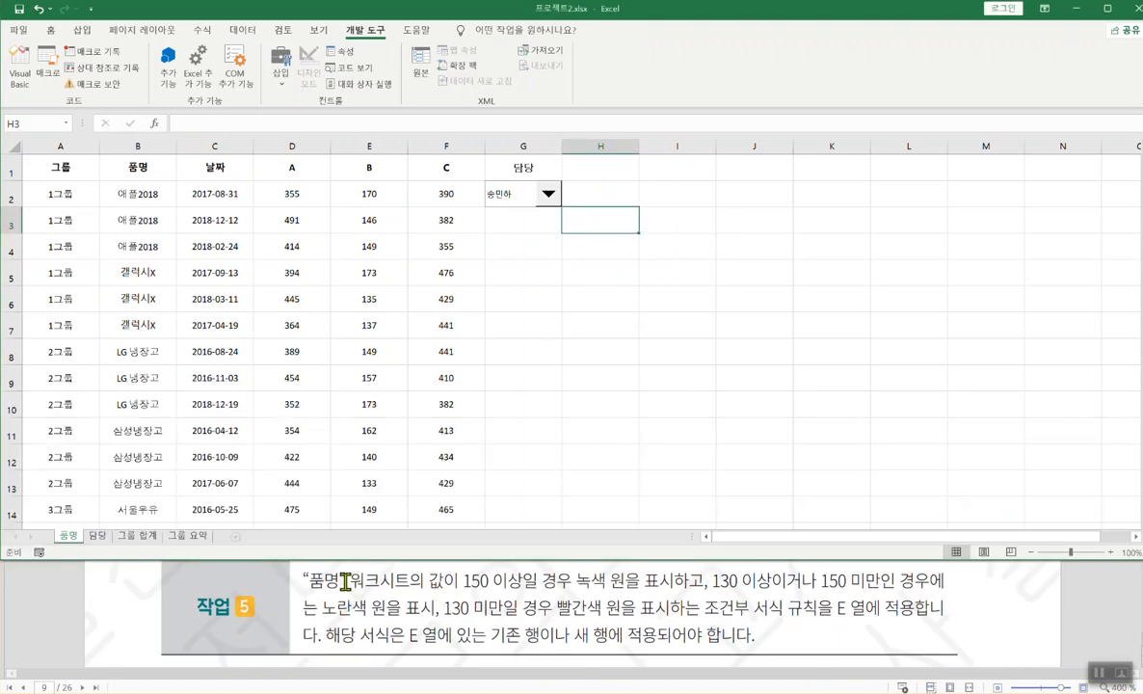
mouse_move(462, 590)
left_mouse_down()
mouse_move(672, 590)
mouse_move(723, 622)
left_mouse_up()
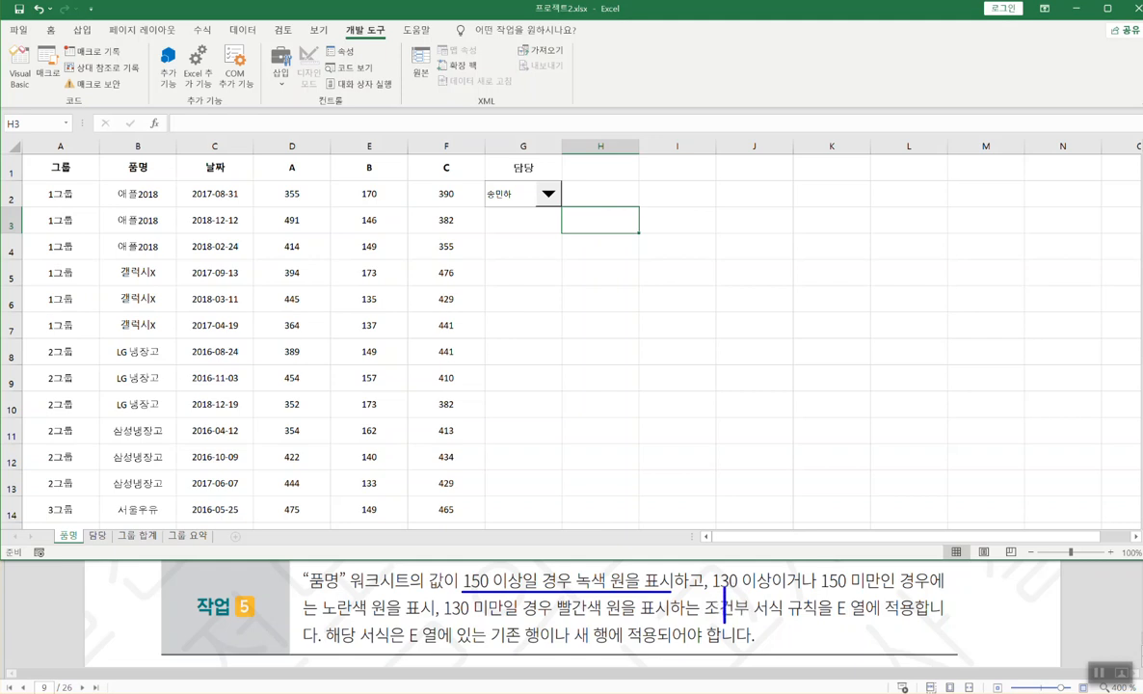
left_click_drag(717, 590, 937, 590)
left_click_drag(300, 617, 373, 617)
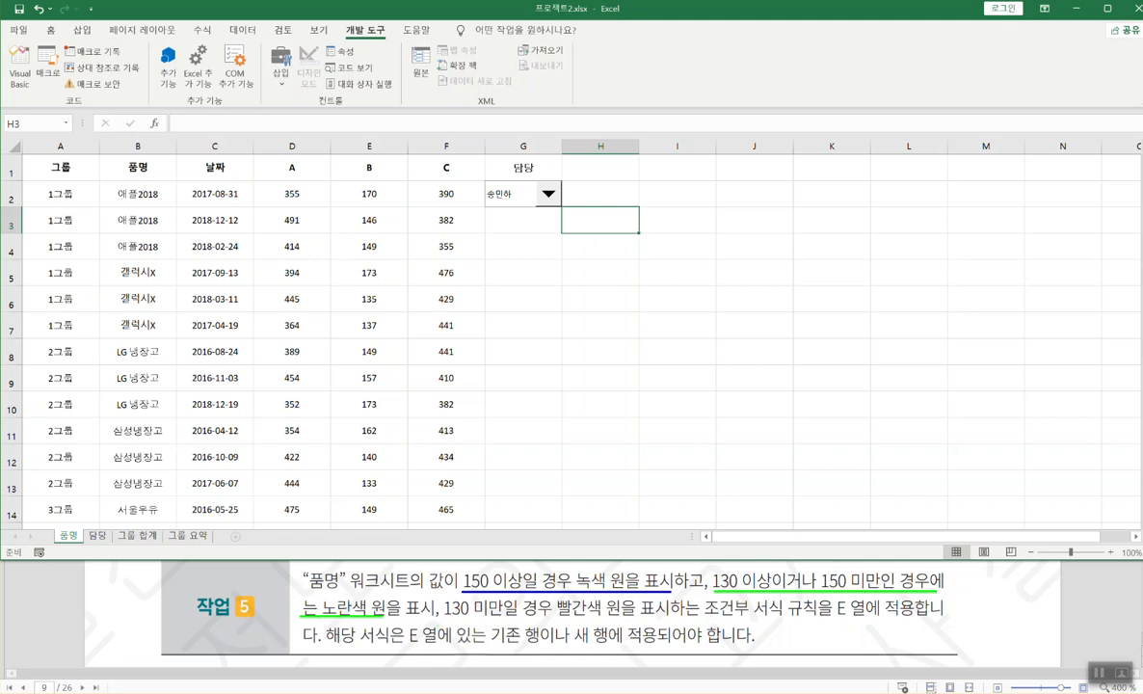
left_click_drag(444, 617, 622, 617)
left_click_drag(52, 528, 77, 543)
key("e")
left_click_drag(333, 140, 405, 152)
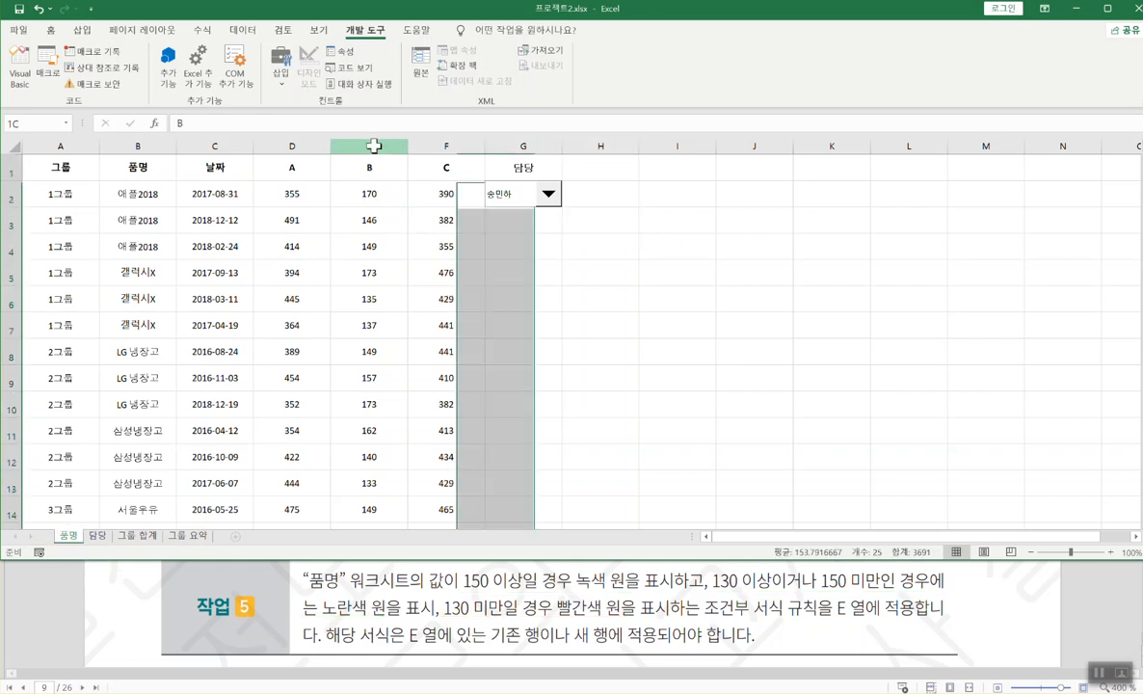
- Select the entire column E holding the B values
left_click(373, 144)
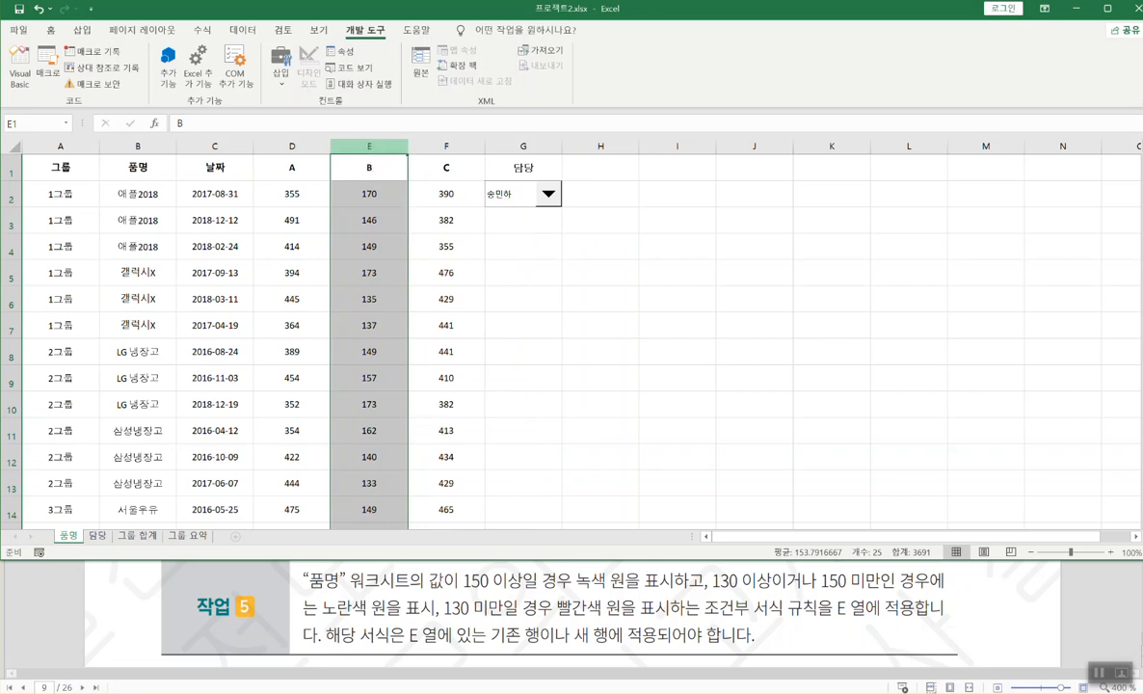
left_click_drag(413, 646, 742, 648)
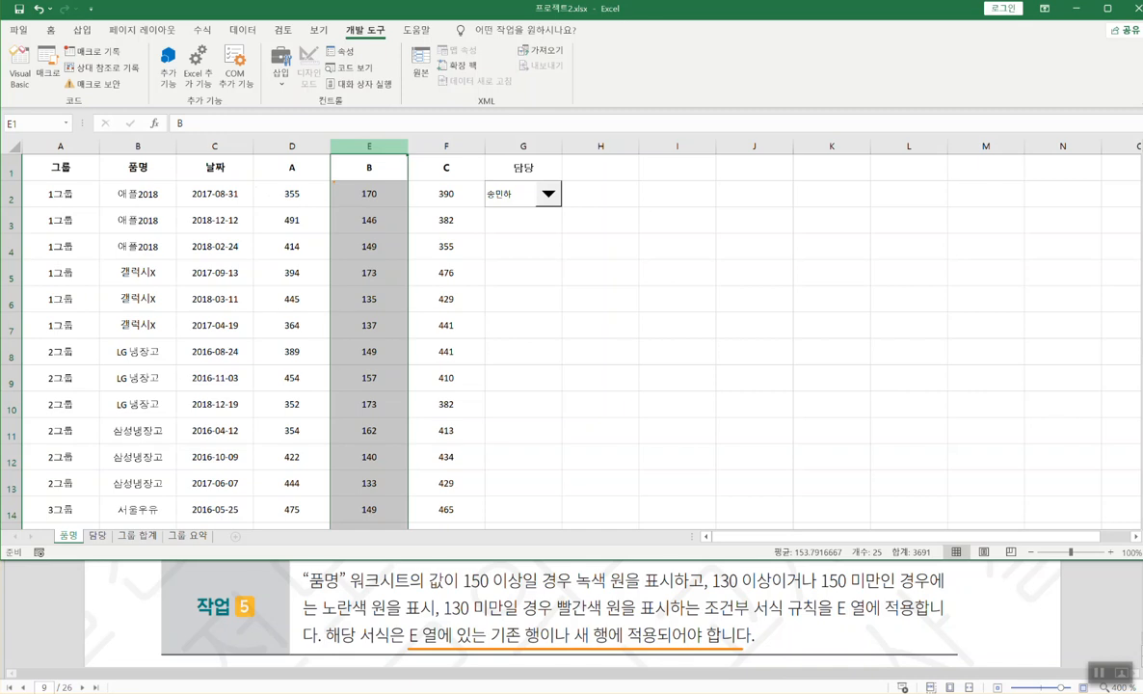
mouse_move(336, 179)
left_mouse_down()
mouse_move(395, 413)
mouse_move(403, 530)
left_mouse_up()
left_click_drag(582, 648, 747, 647)
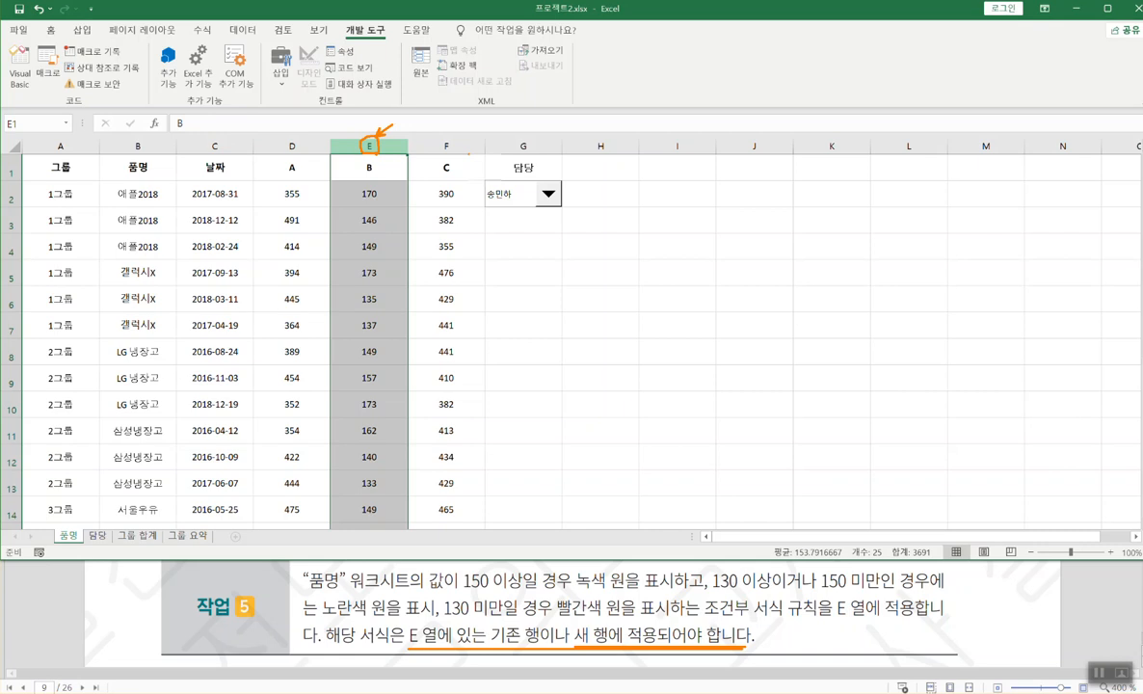
- From Home > Conditional Formatting > Icon Sets, open More Rules for column E's icon-set rule
left_click(58, 32)
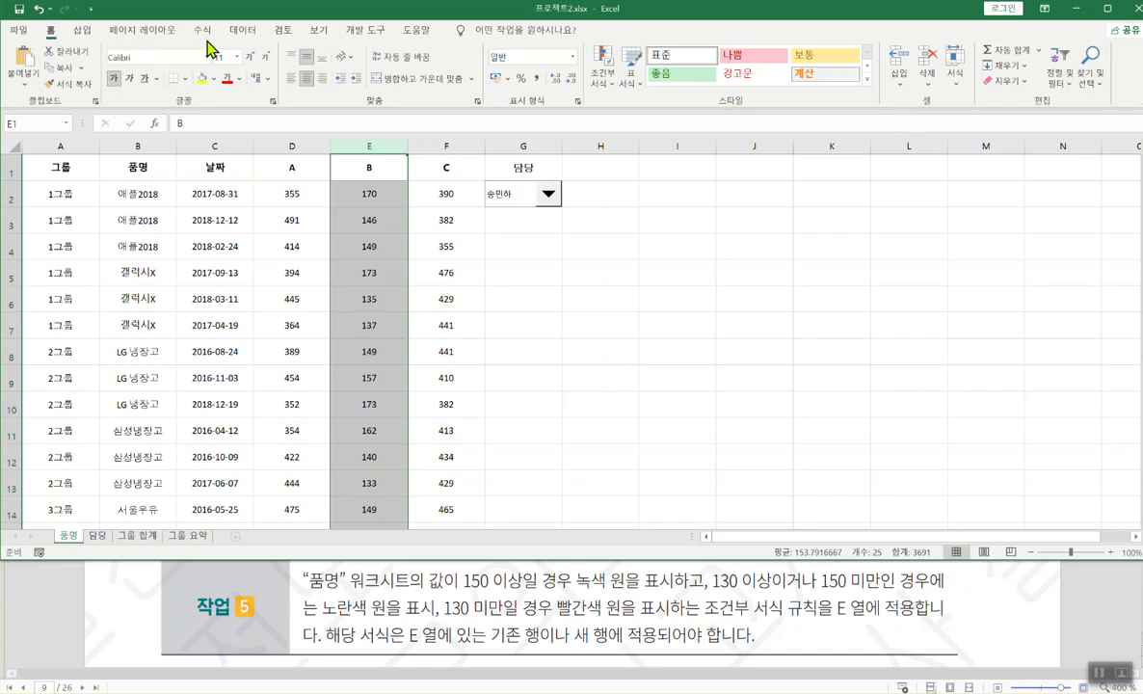
left_click(604, 83)
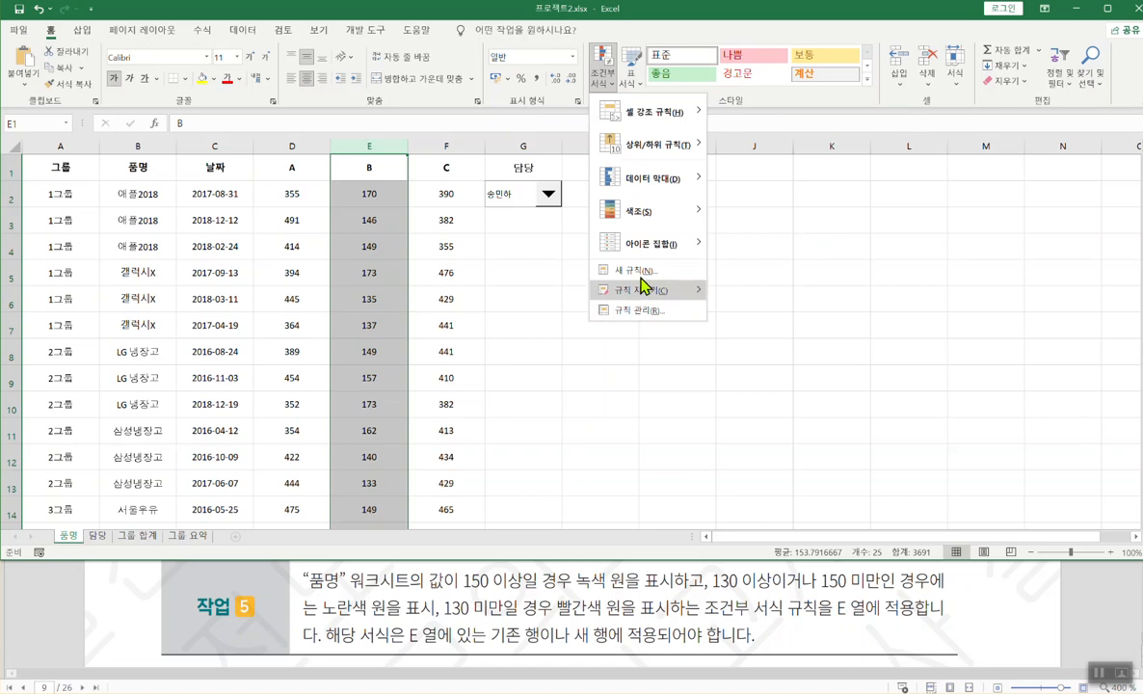
mouse_move(648, 253)
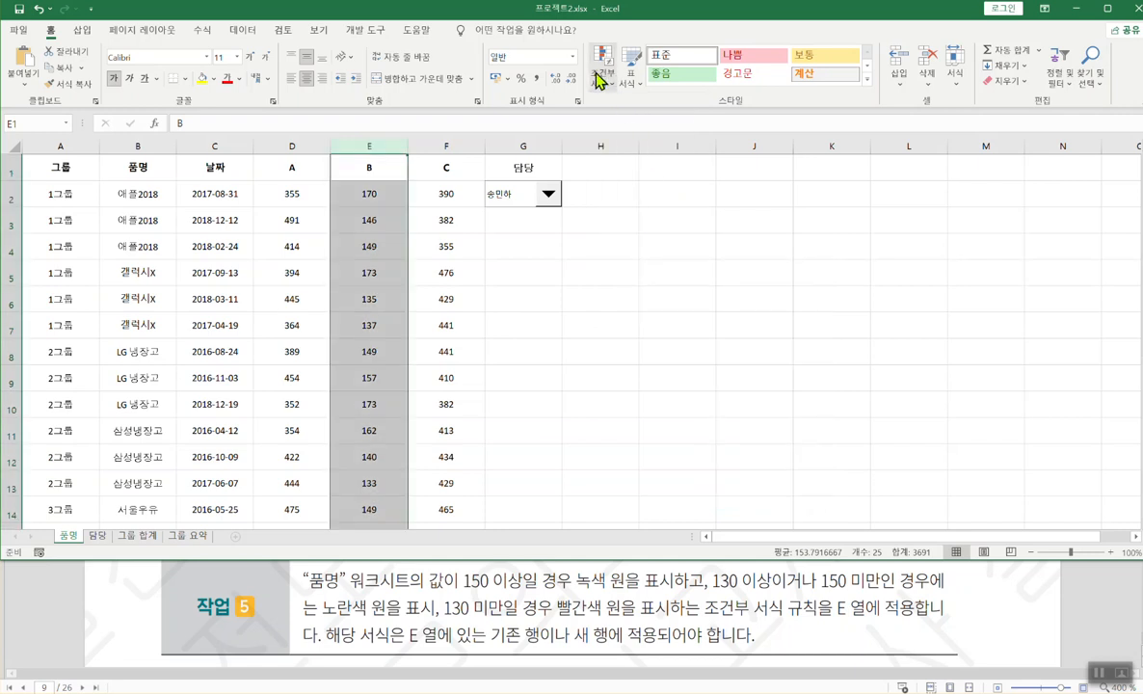
left_click(599, 71)
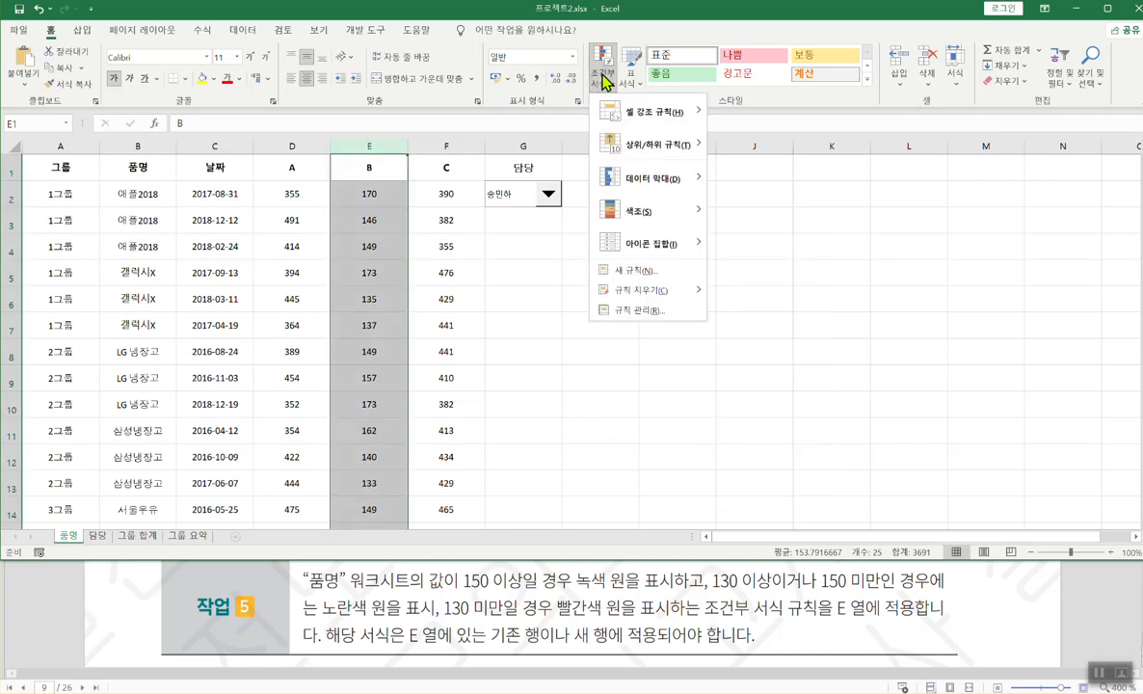
mouse_move(690, 246)
left_click(815, 496)
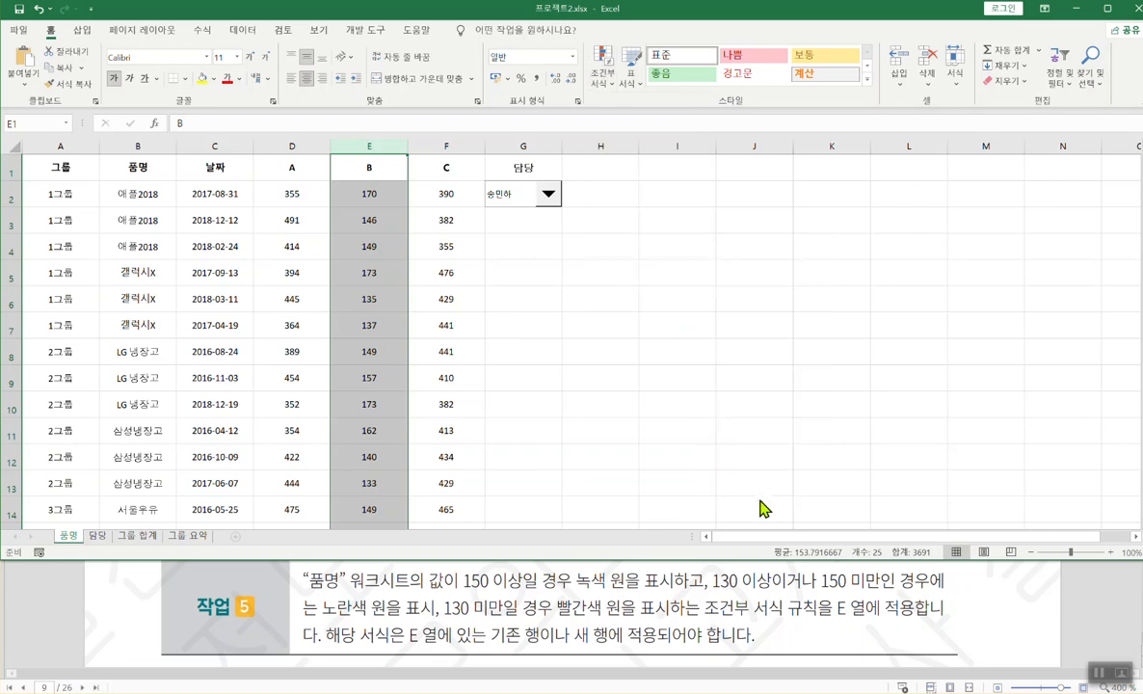
left_click_drag(611, 191, 514, 184)
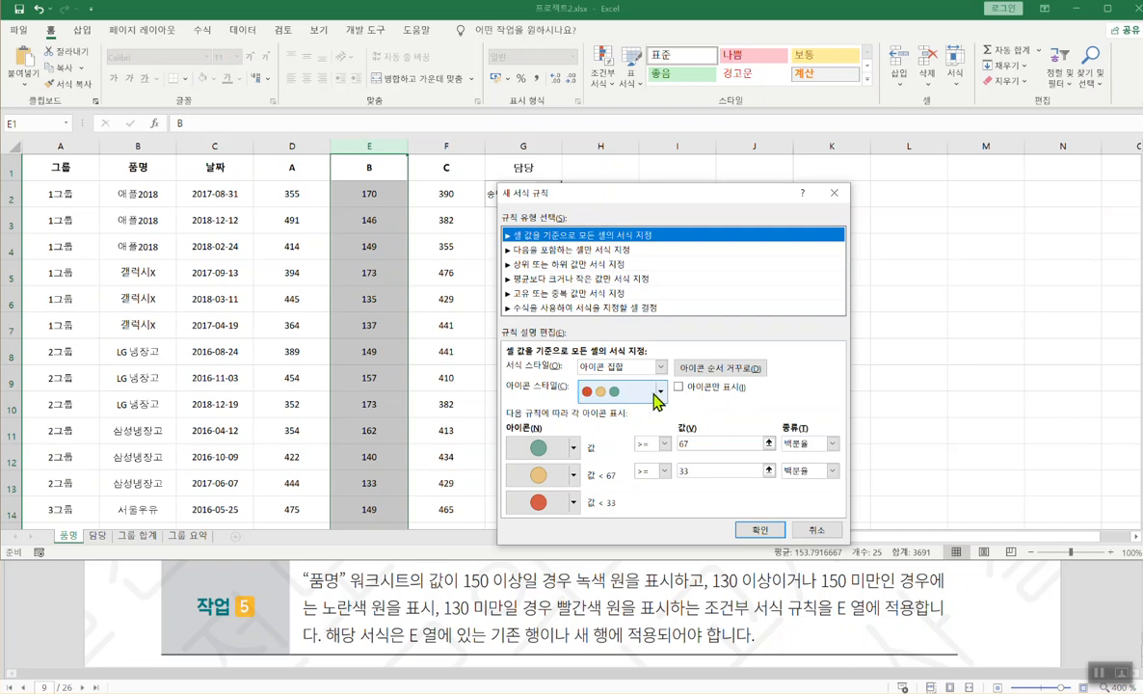
- Keep the three-circle icon style and set the green icon to Number type, value 150
left_click(659, 391)
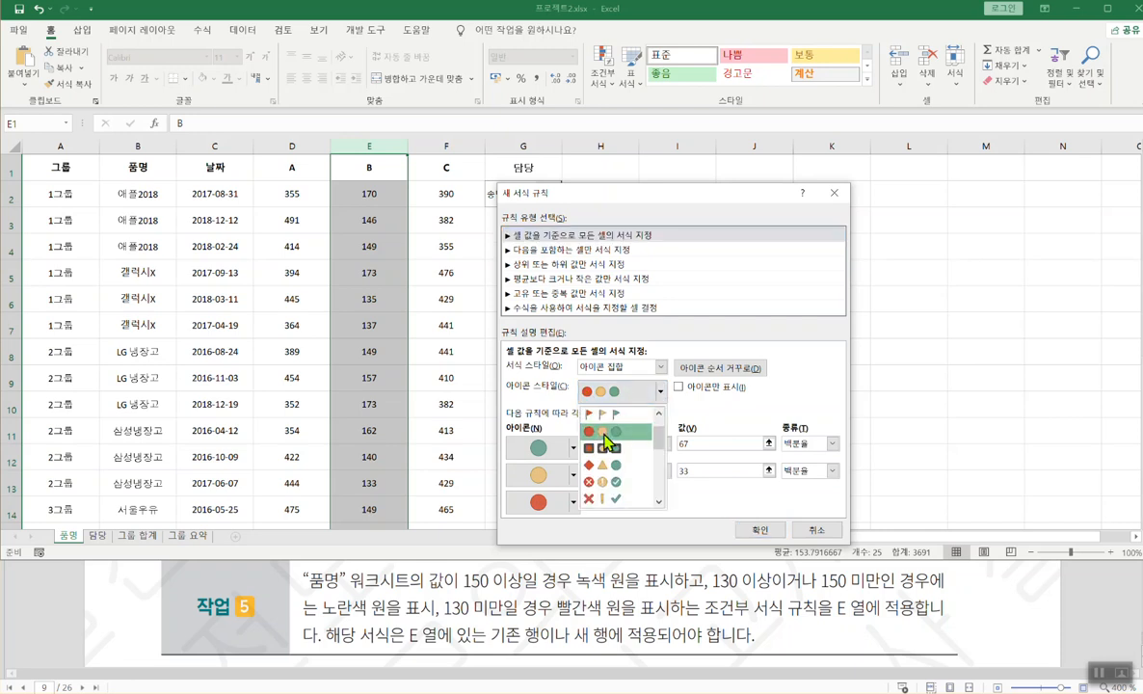
left_click(735, 431)
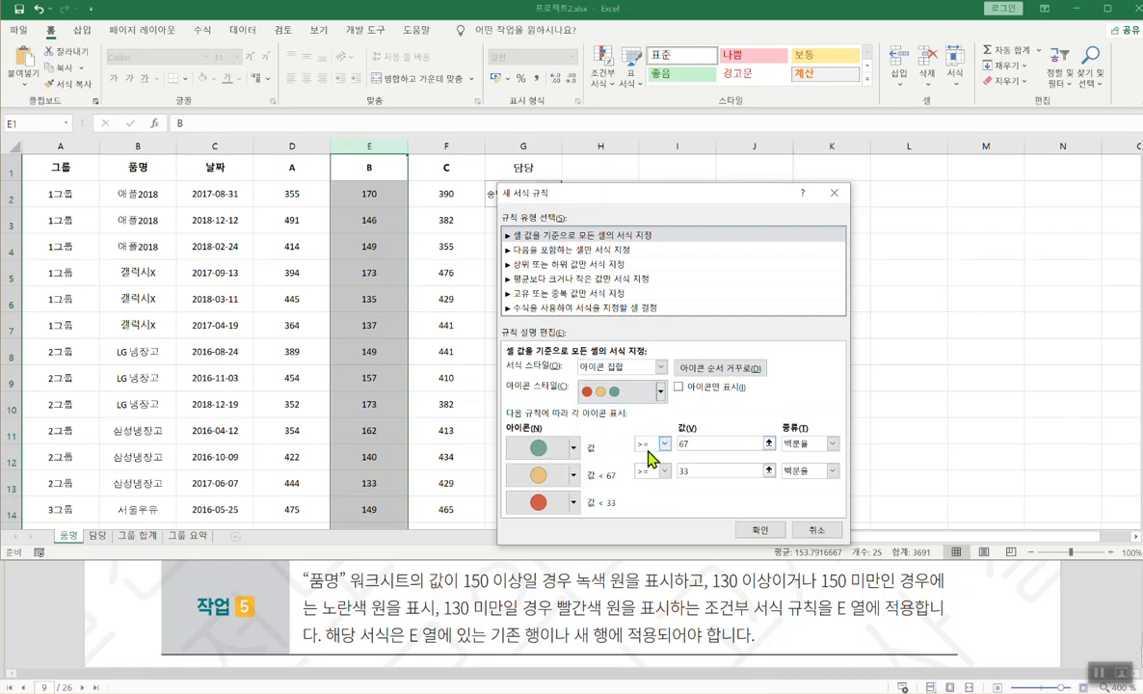
left_click(831, 444)
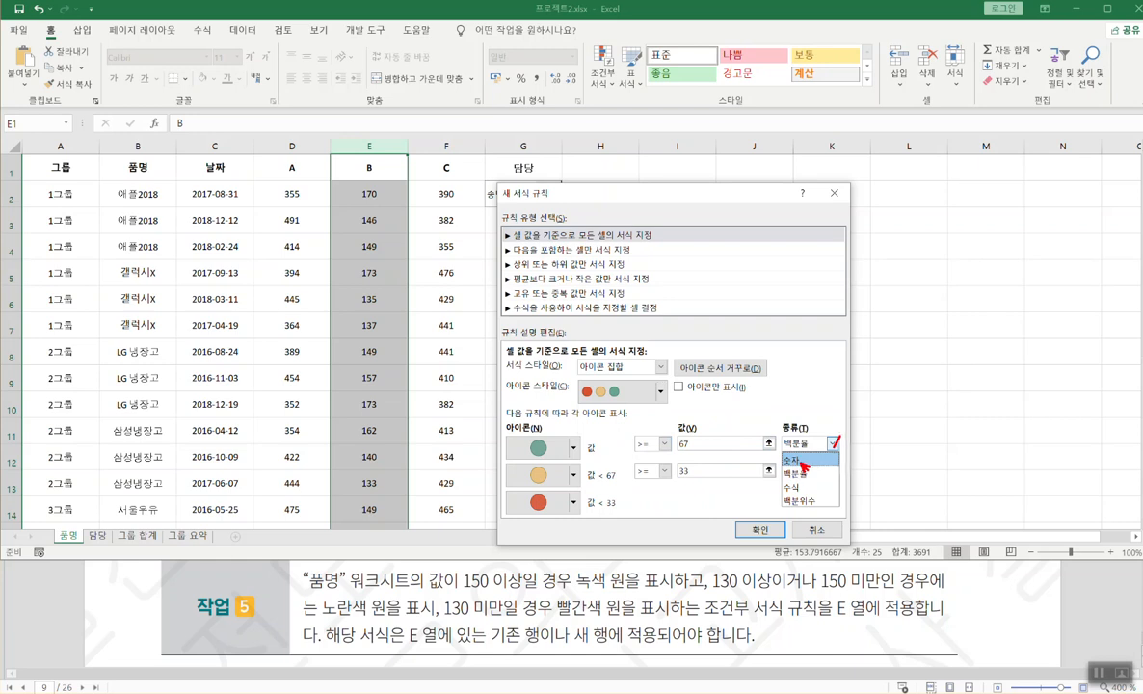
key("Escape")
left_click(832, 444)
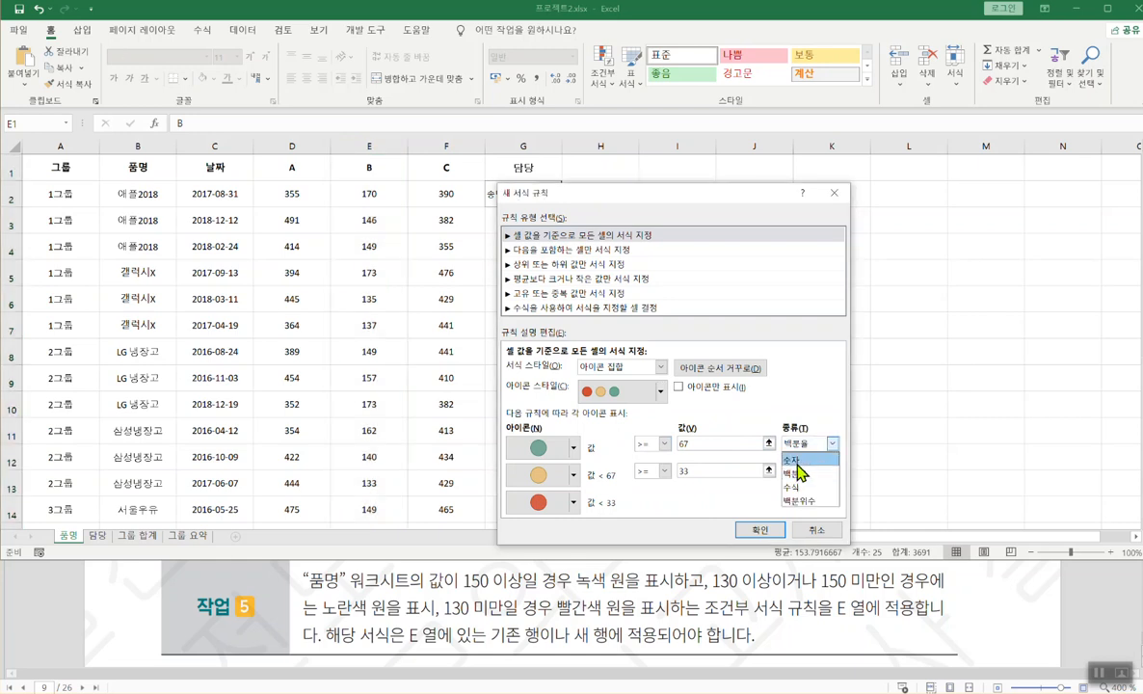
left_click(800, 462)
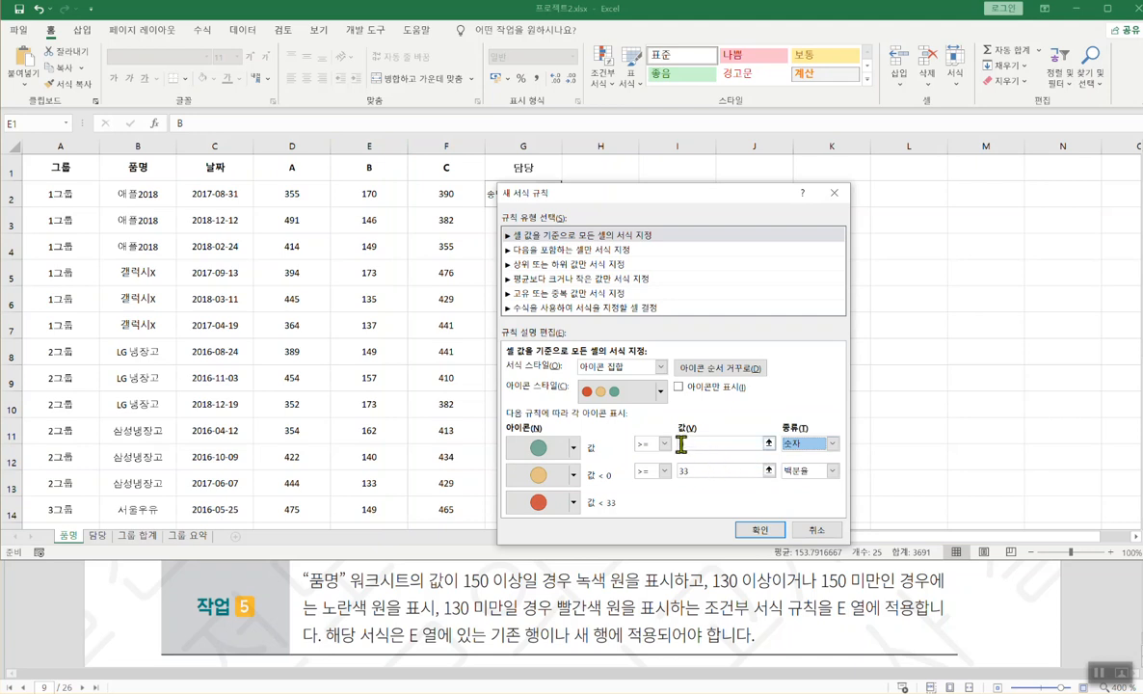
left_click(681, 444)
type("150")
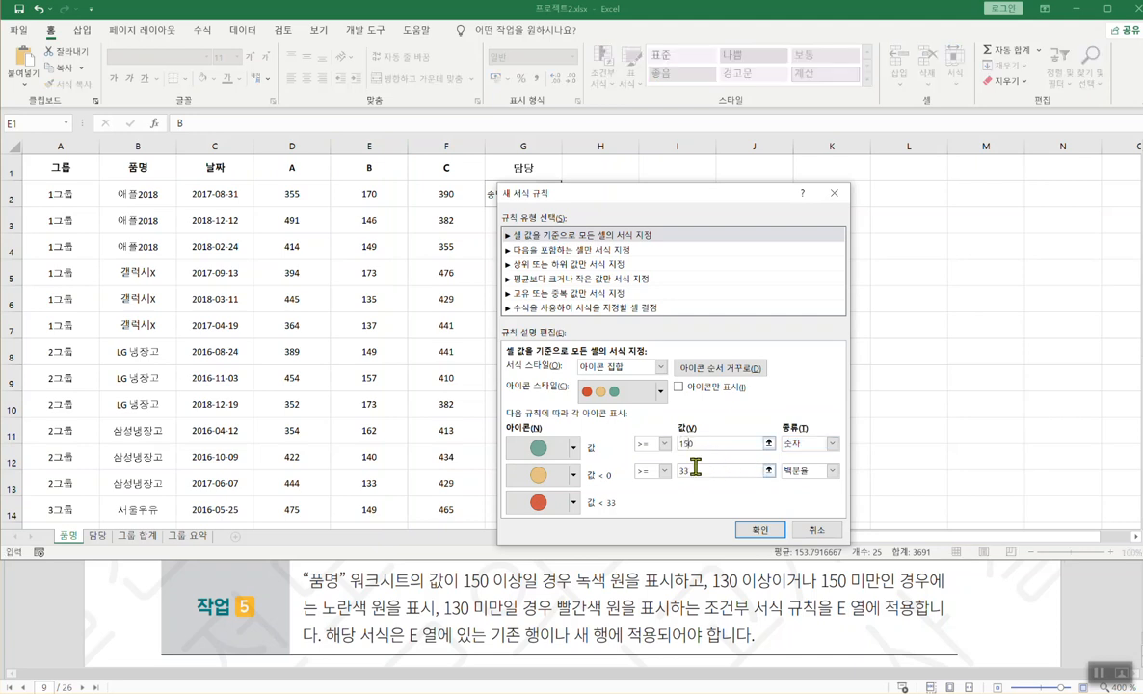
- Set the yellow icon to Number type, value 130, leaving red for values below 130
left_click(830, 471)
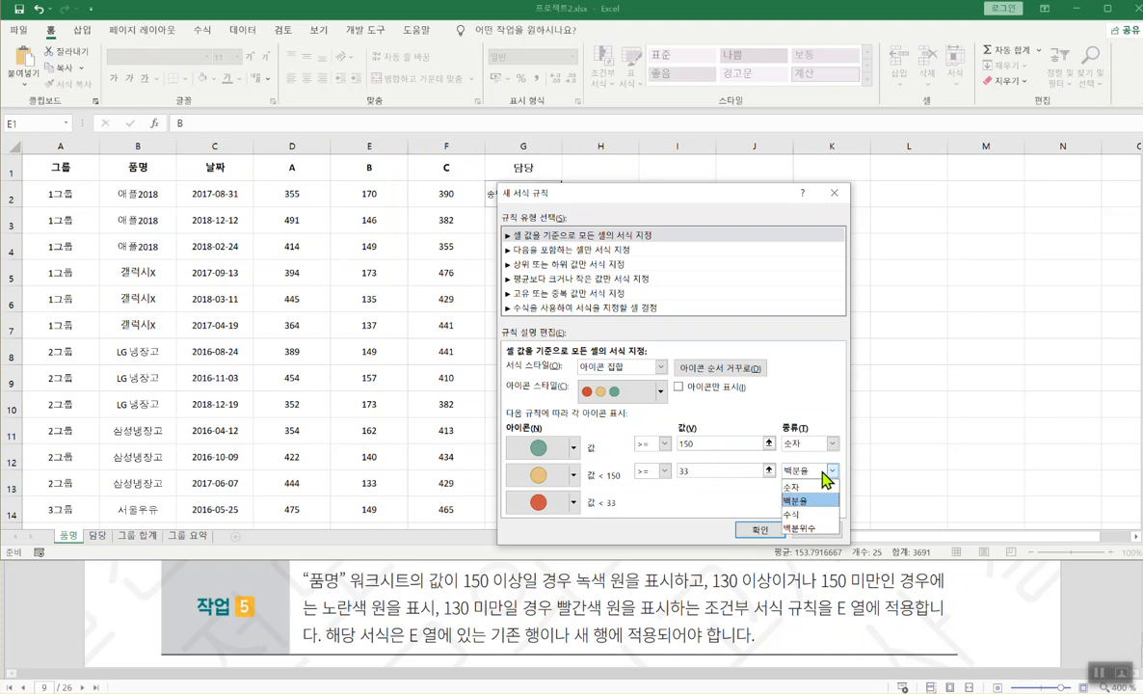
left_click(791, 483)
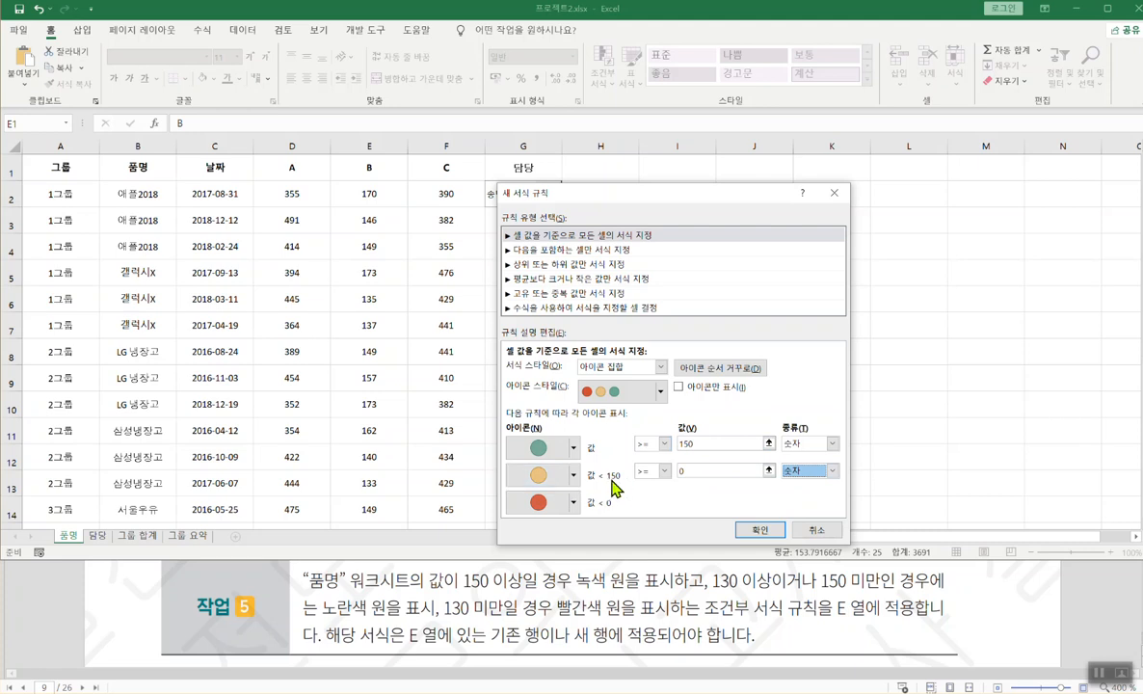
left_click_drag(597, 480, 634, 482)
left_click_drag(714, 595, 933, 586)
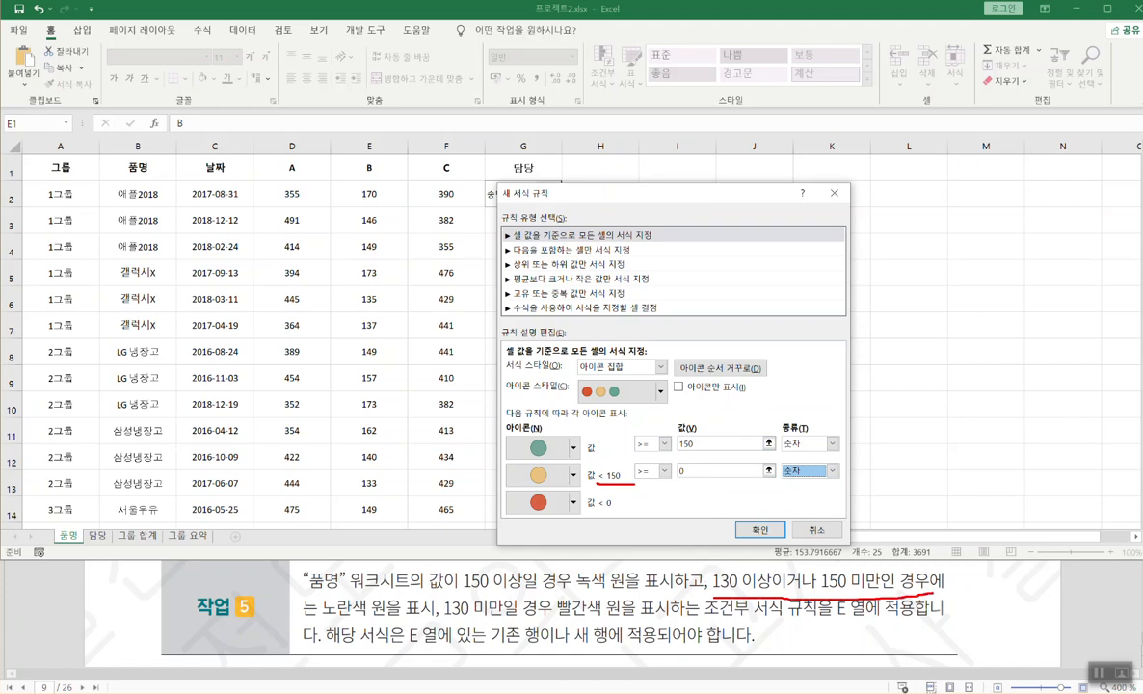
key("Escape")
left_click(681, 470)
type("13")
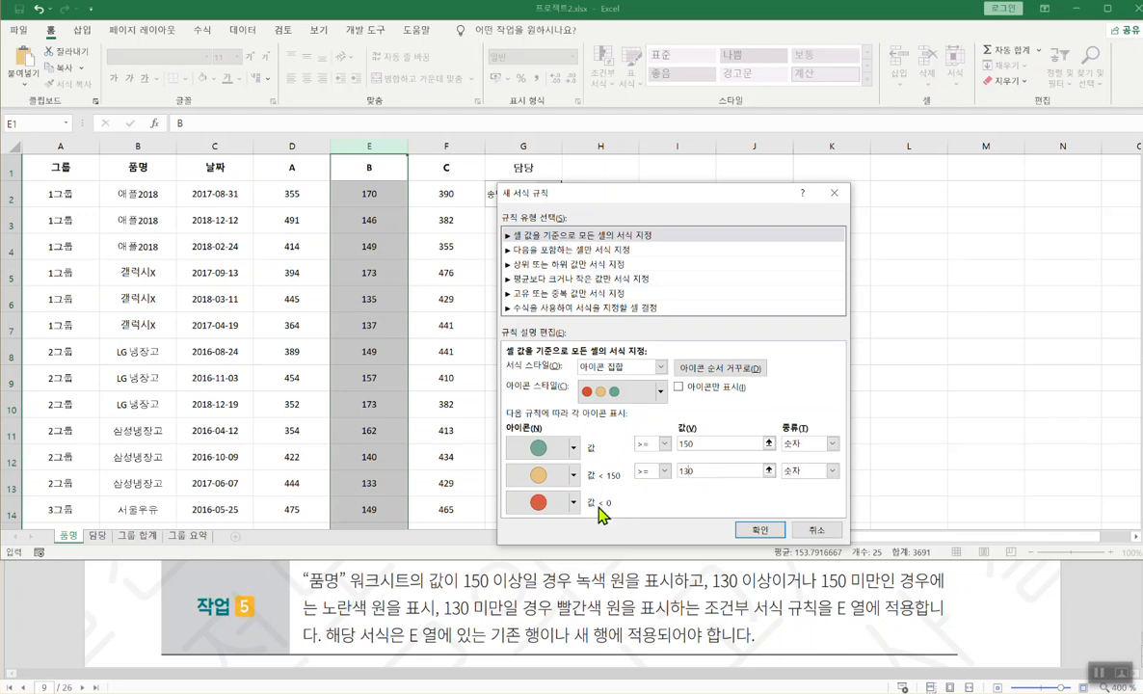
left_click_drag(754, 529, 626, 513)
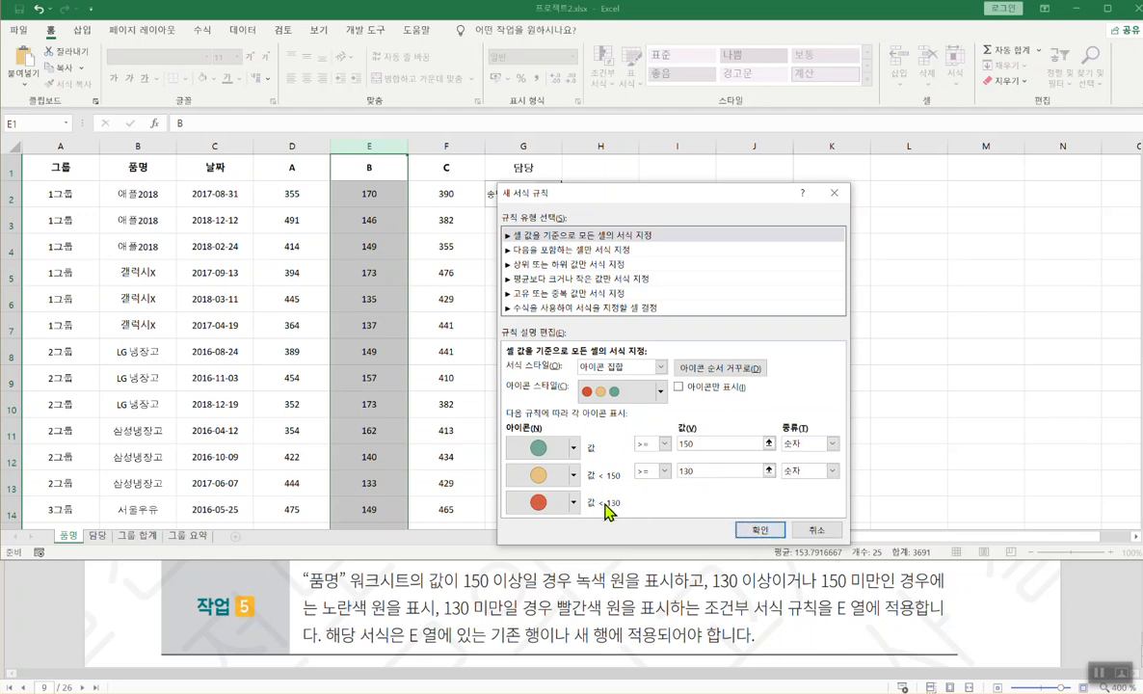
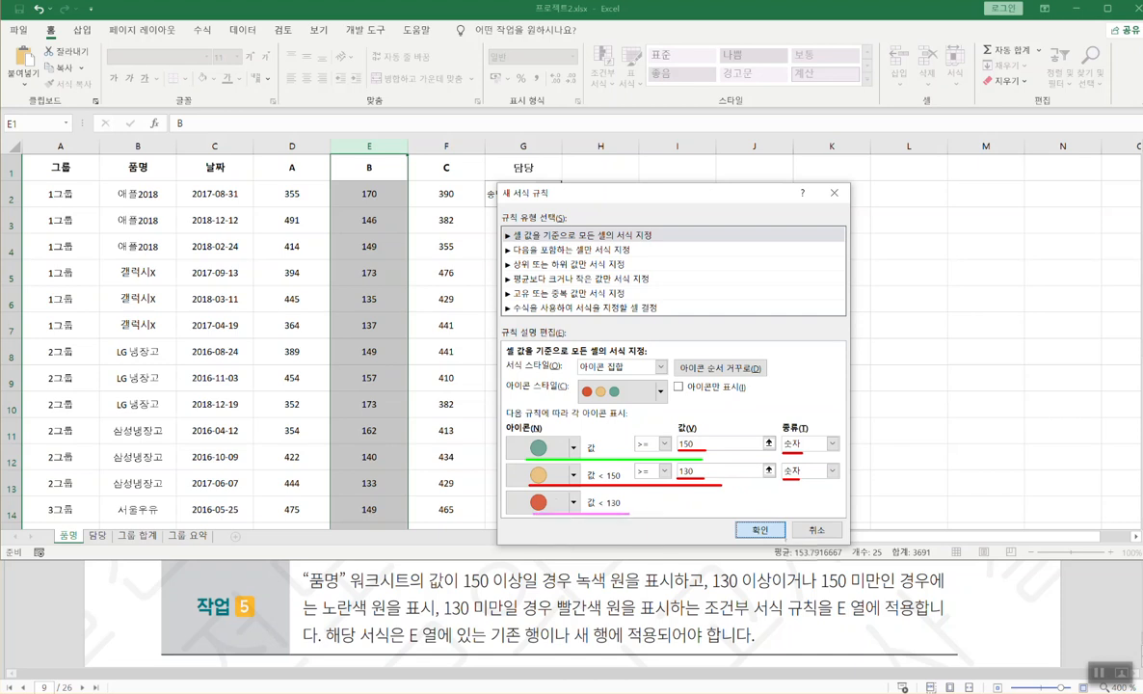
- Confirm column E's three-circle icon rule: green at 150+, yellow at 130+, red below
left_click(758, 530)
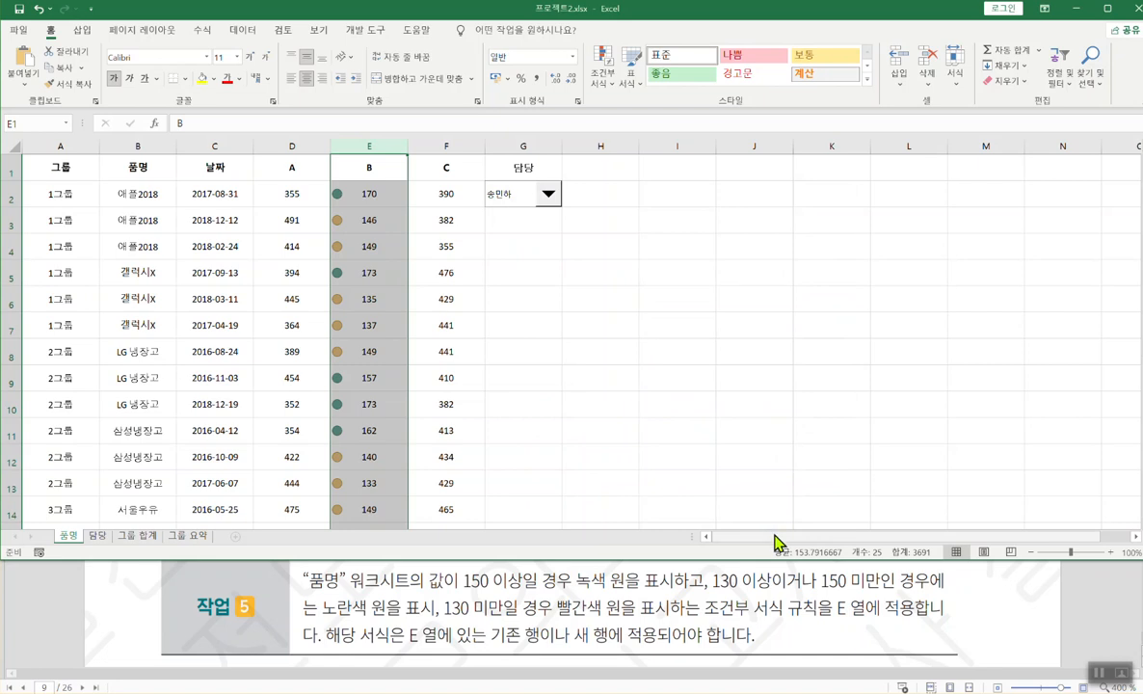
scroll(441, 364, "down", 7)
scroll(443, 366, "up", 6)
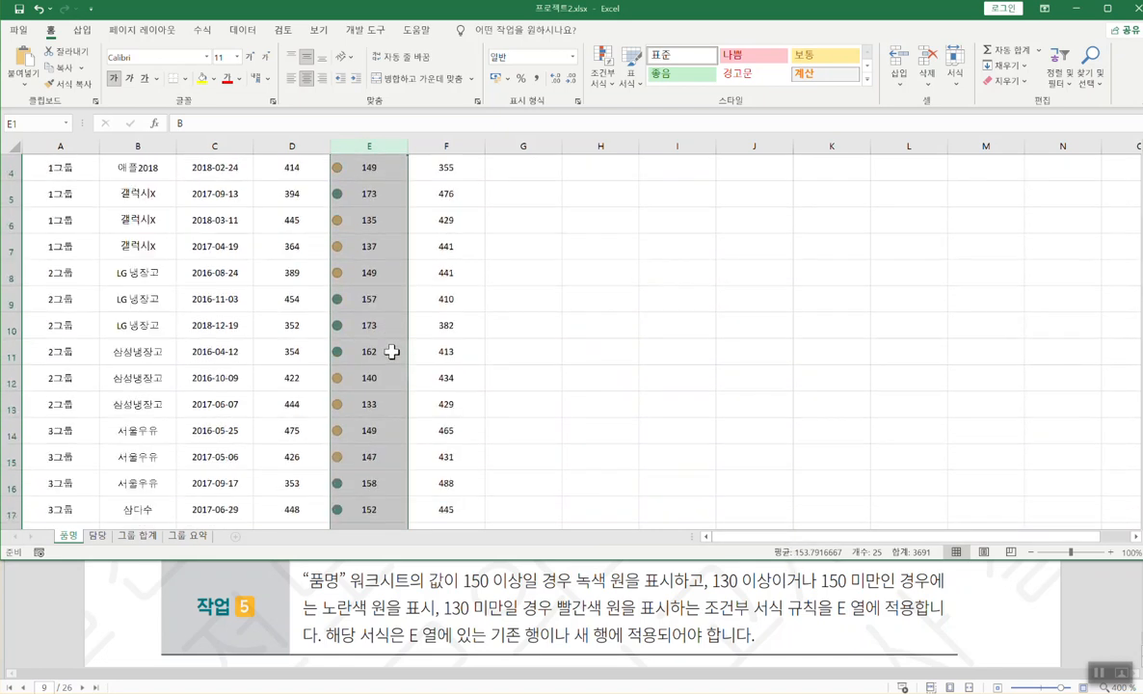
scroll(391, 352, "down", 4)
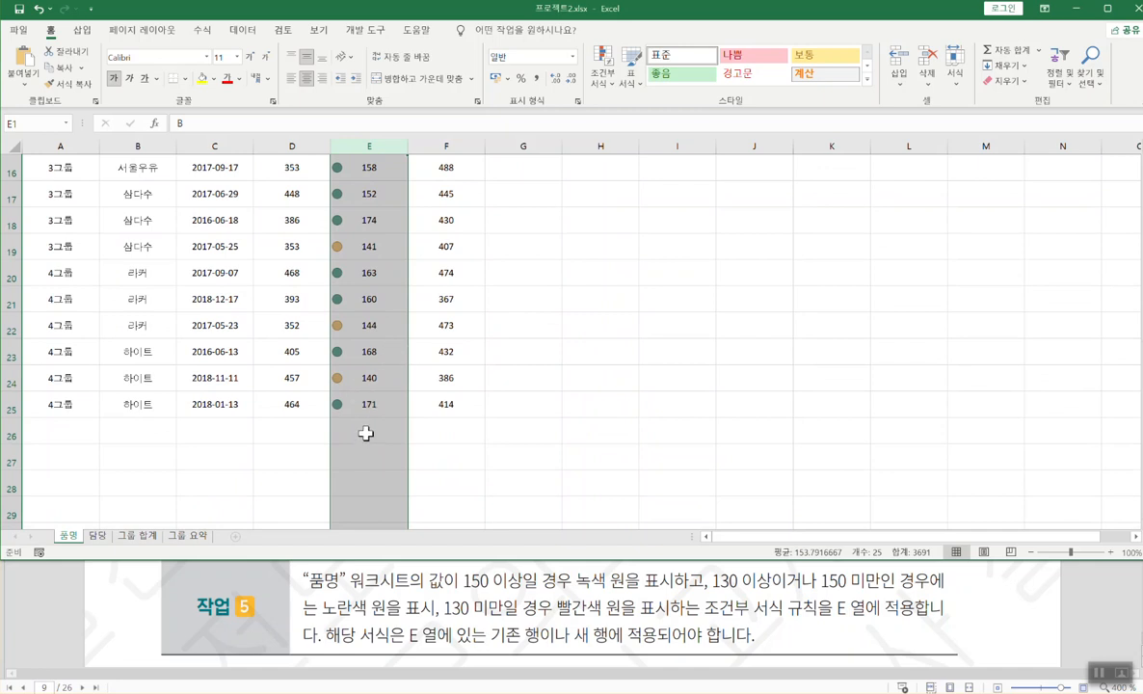
left_click(366, 433)
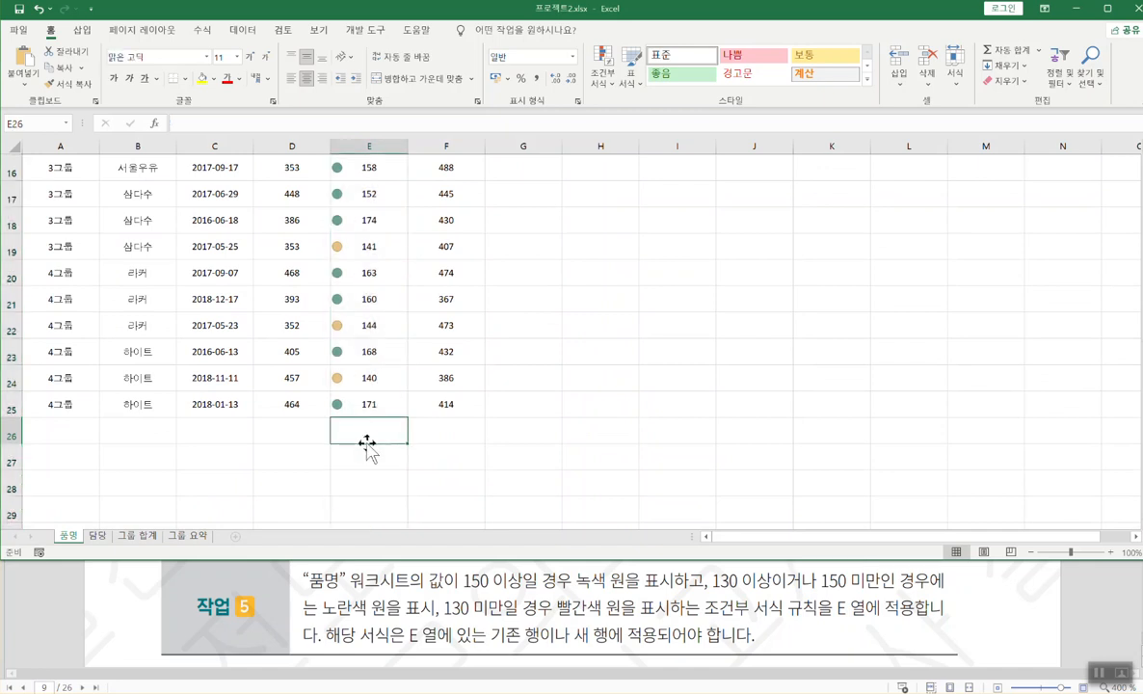
type("120")
key("Return")
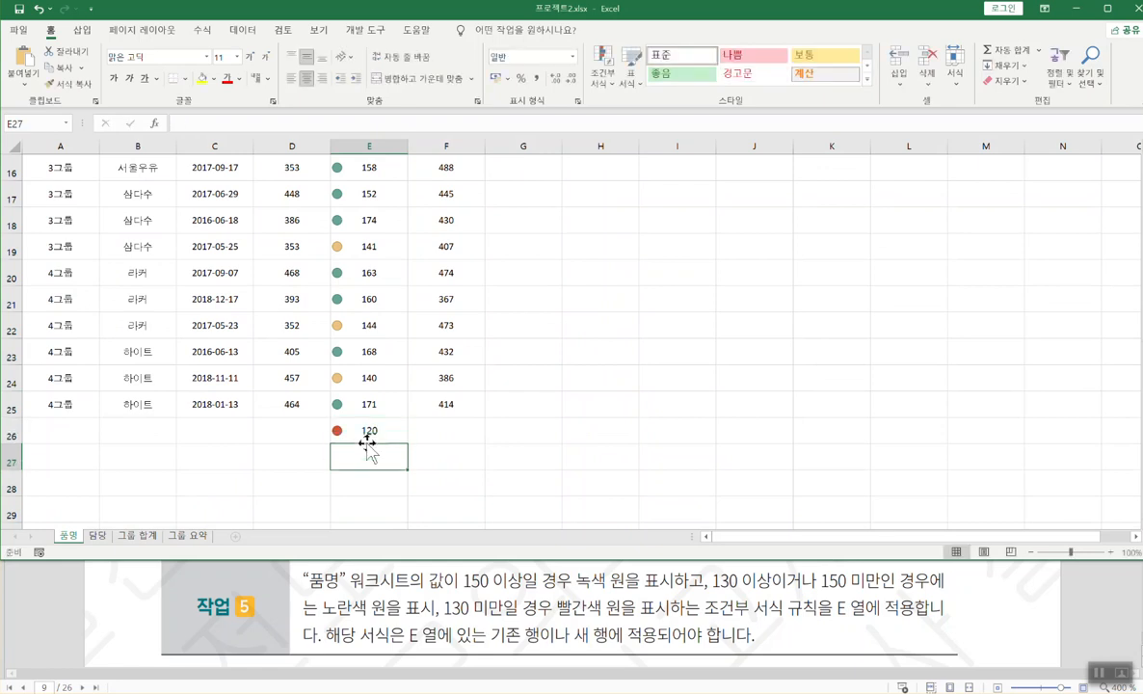
left_click(371, 428)
key("Delete")
left_click(378, 377)
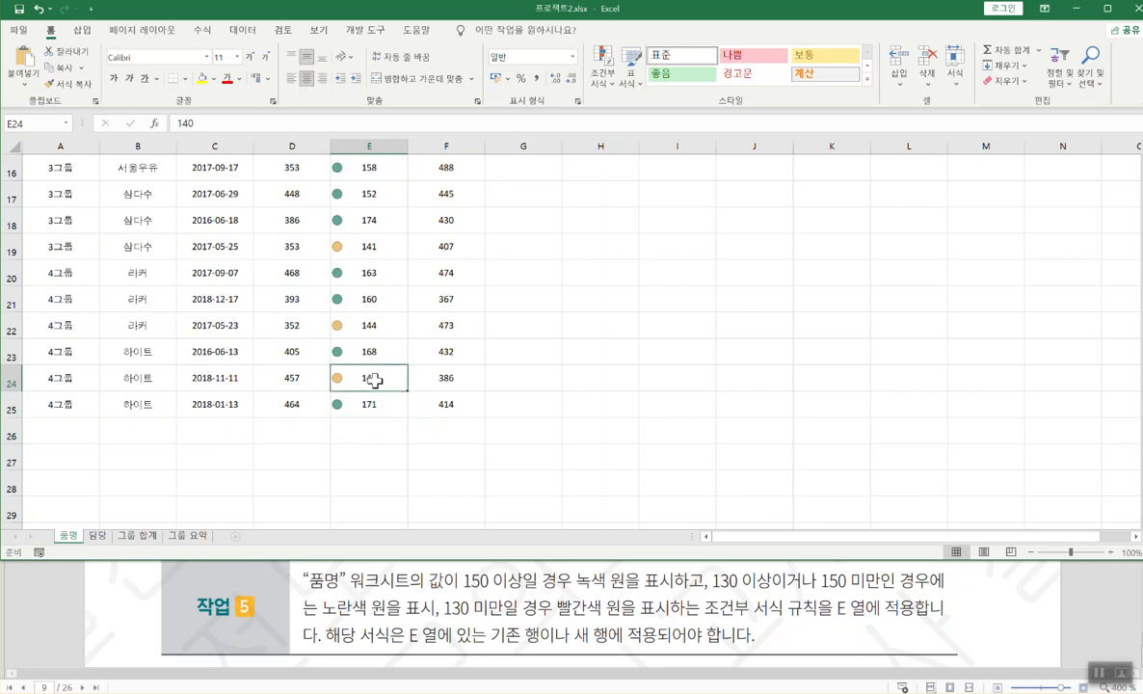
scroll(308, 324, "up", 5)
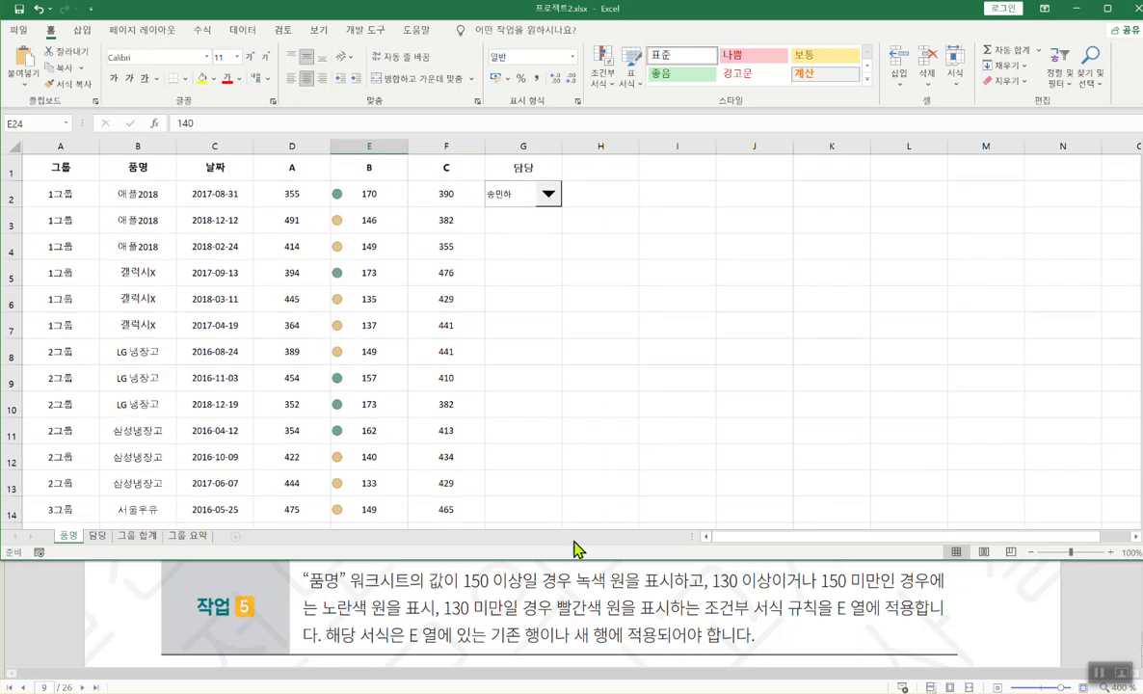
left_click(623, 569)
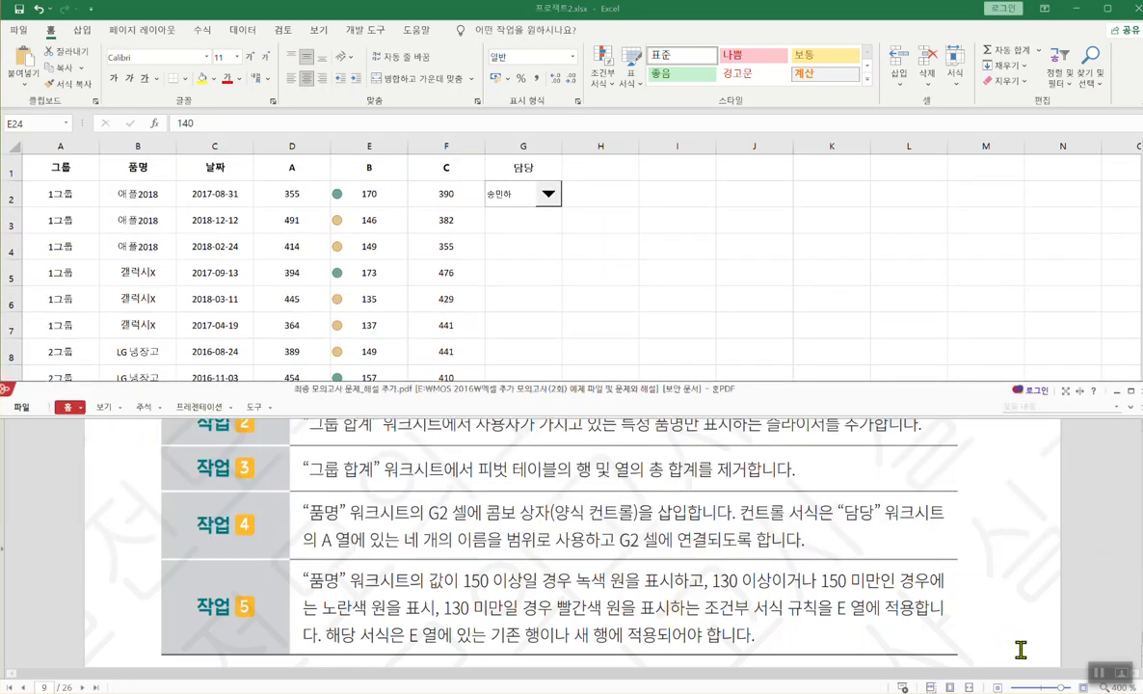
- Scroll the PDF to the Project 03 overview and switch to the 프로젝트3.xlsx workbook
left_click(850, 258)
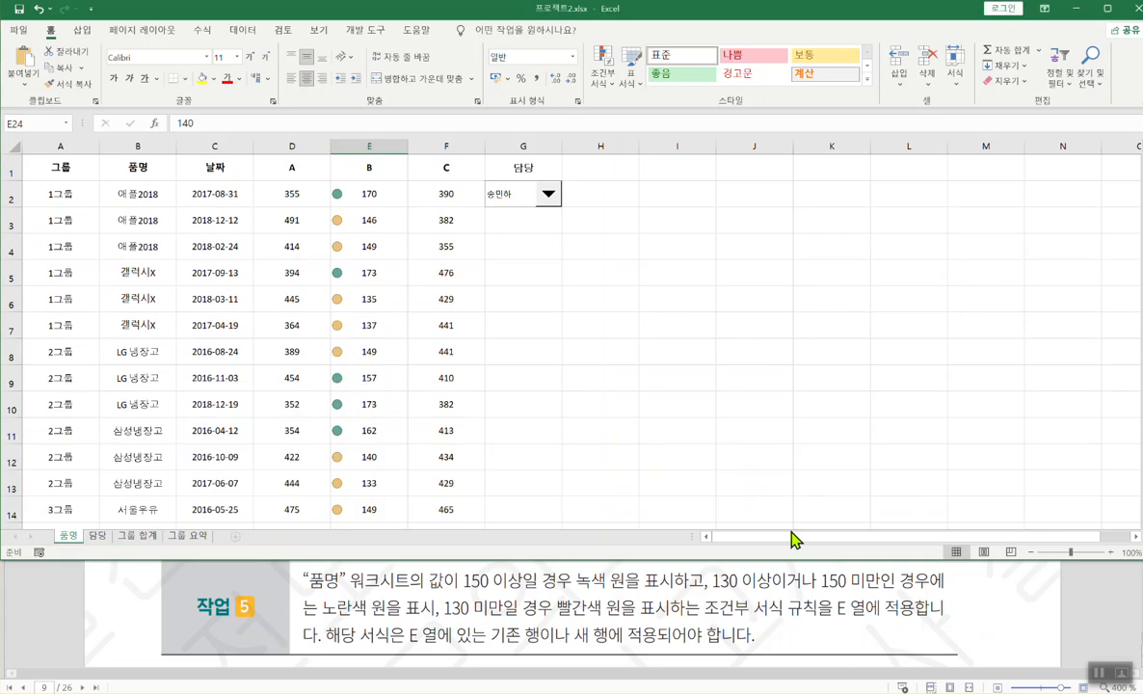
left_click(790, 604)
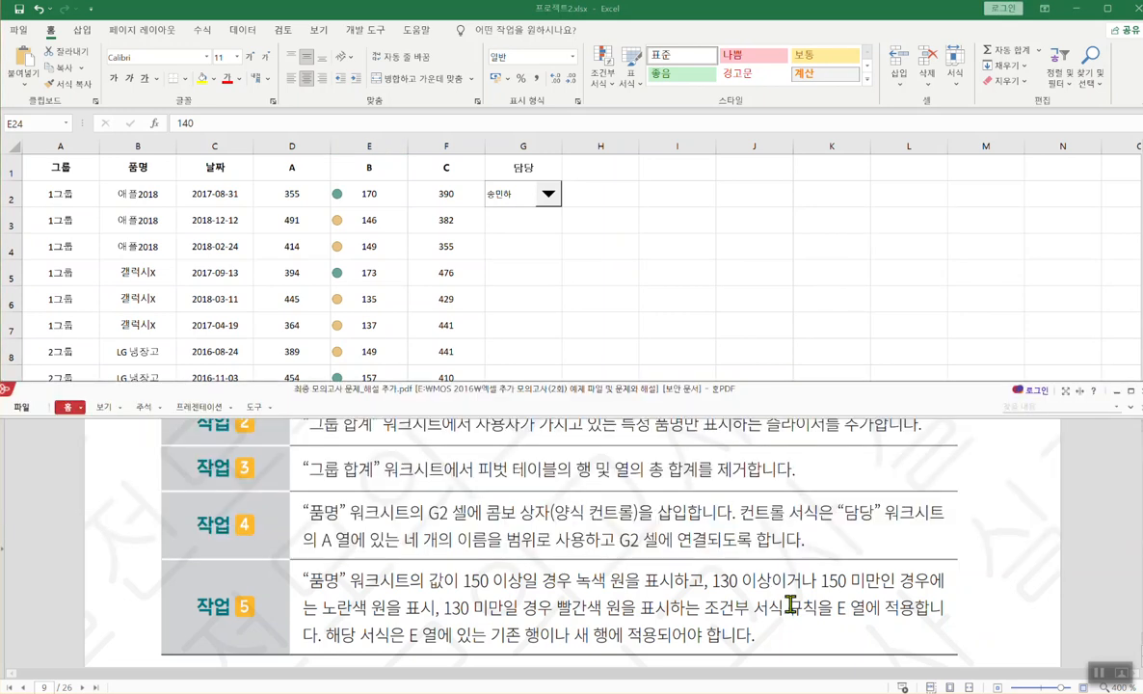
scroll(793, 603, "down", 5)
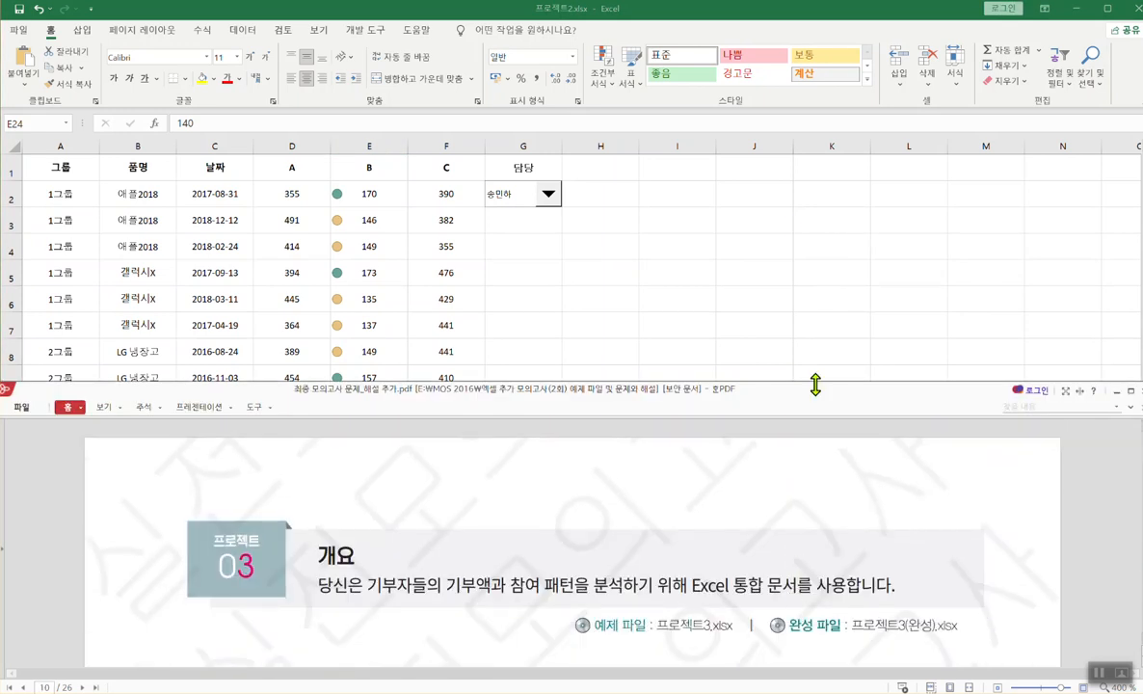
left_click(777, 210)
left_click(654, 625)
scroll(657, 601, "up", 1)
left_click(747, 210)
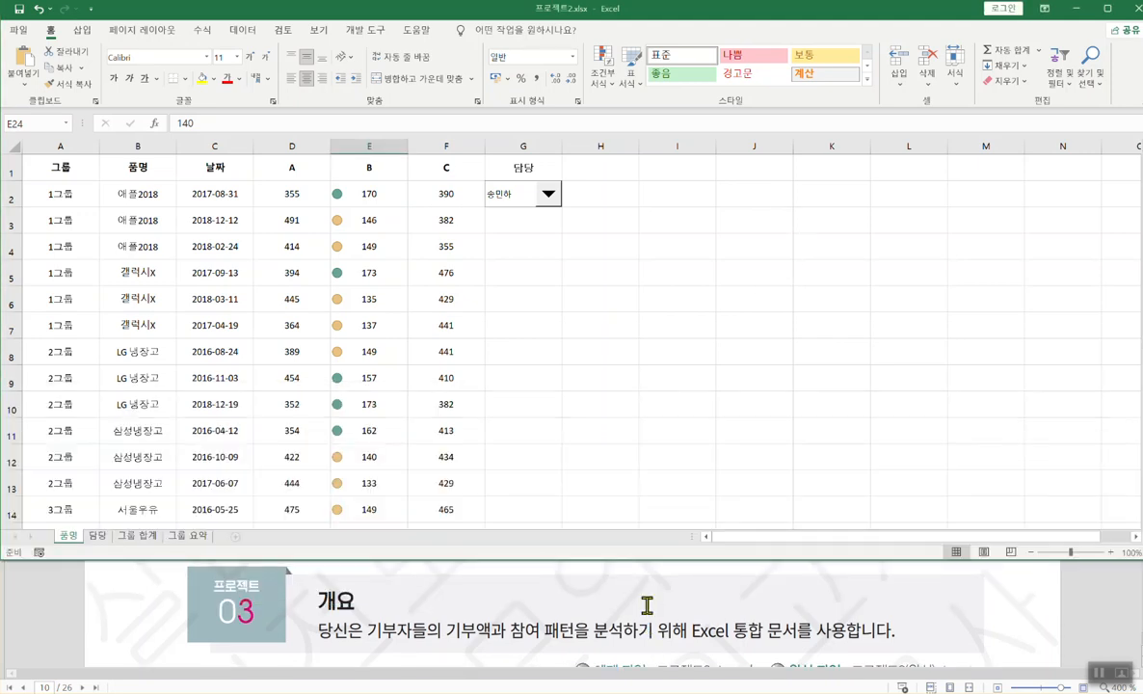
left_click(525, 631)
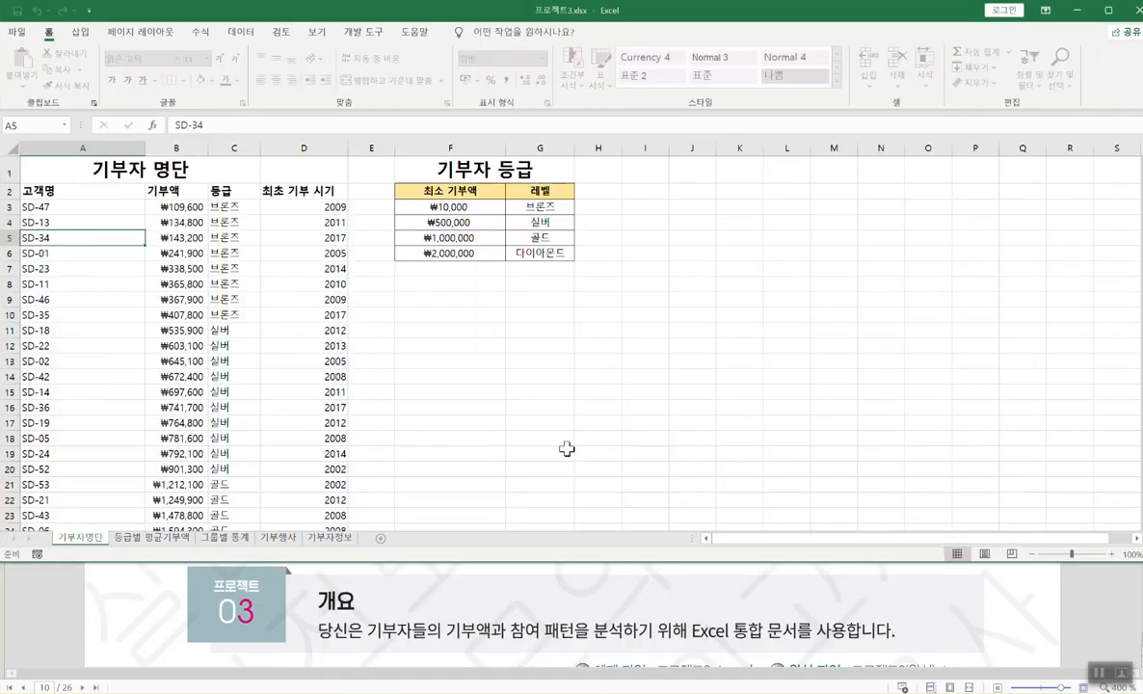
- Inspect the grade formula in C6 and read project 03's task 1 in the PDF
left_click(646, 281)
left_click(231, 253)
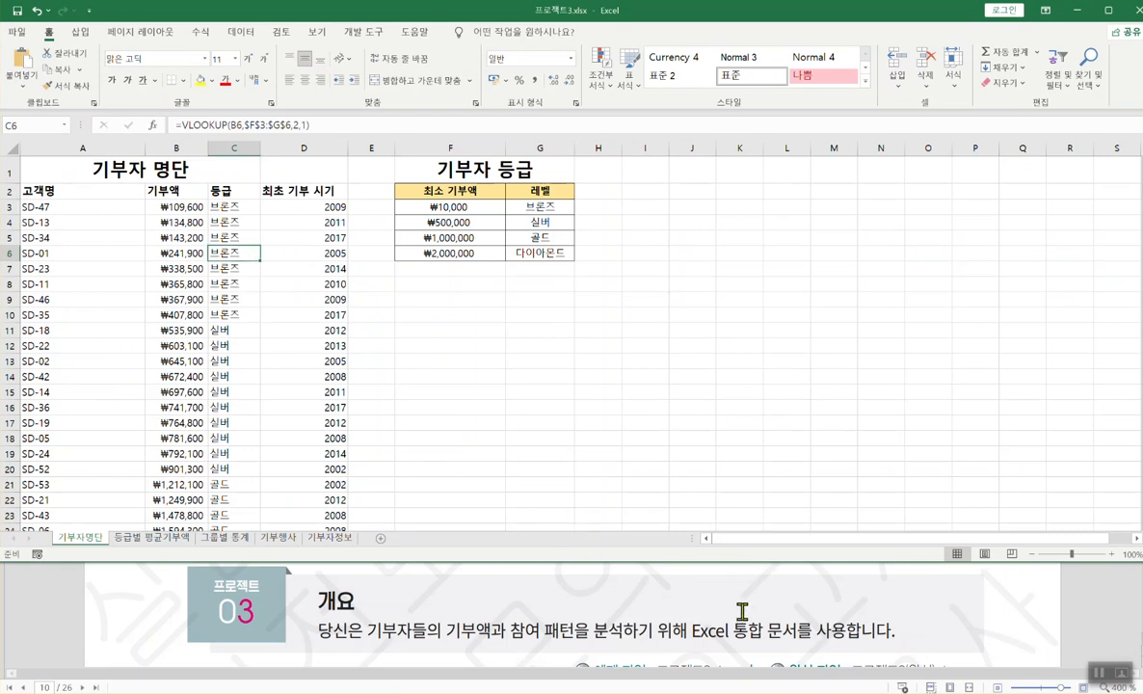
left_click(966, 639)
scroll(963, 612, "down", 5)
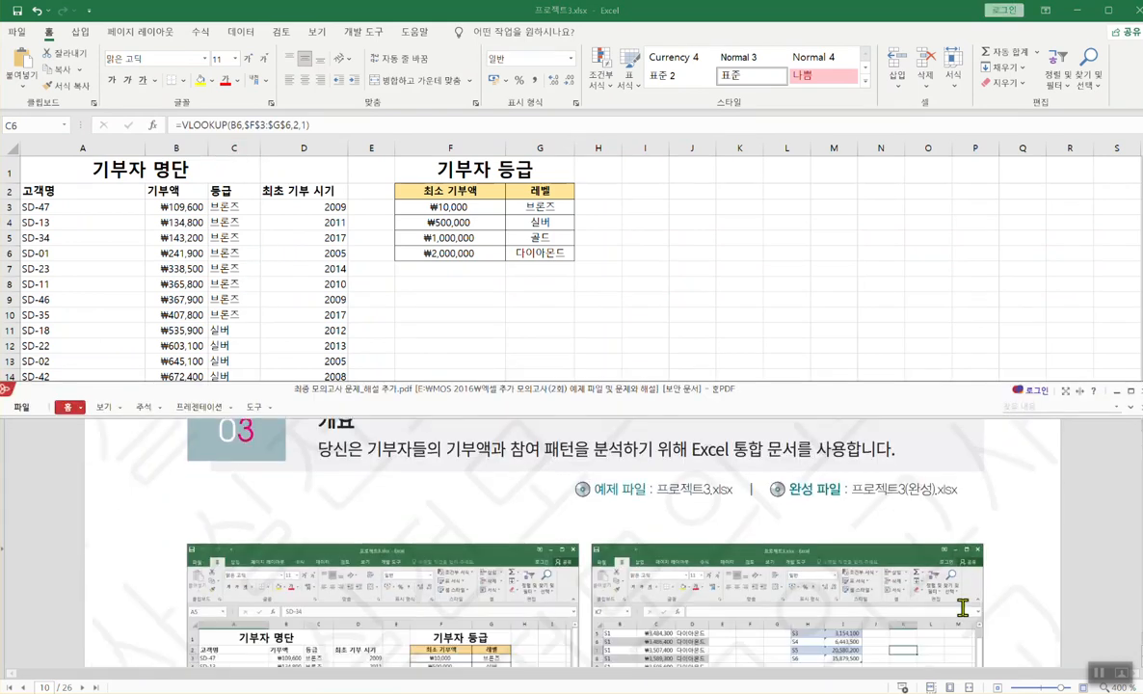
scroll(964, 608, "down", 3)
scroll(963, 605, "up", 1)
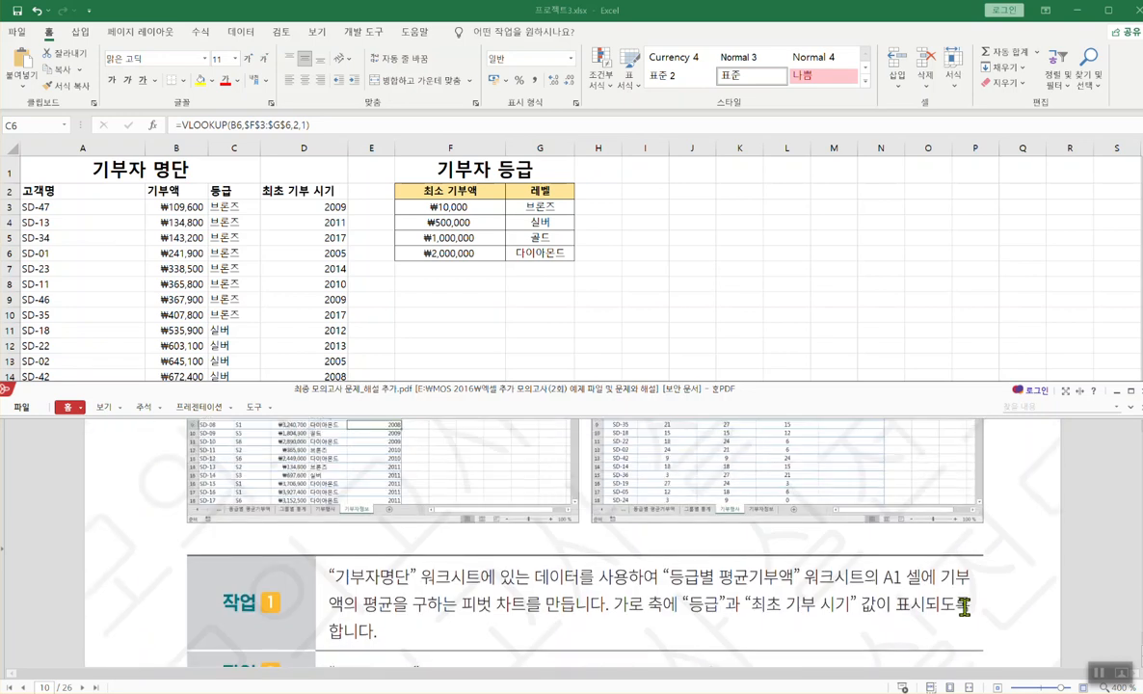
left_click(745, 217)
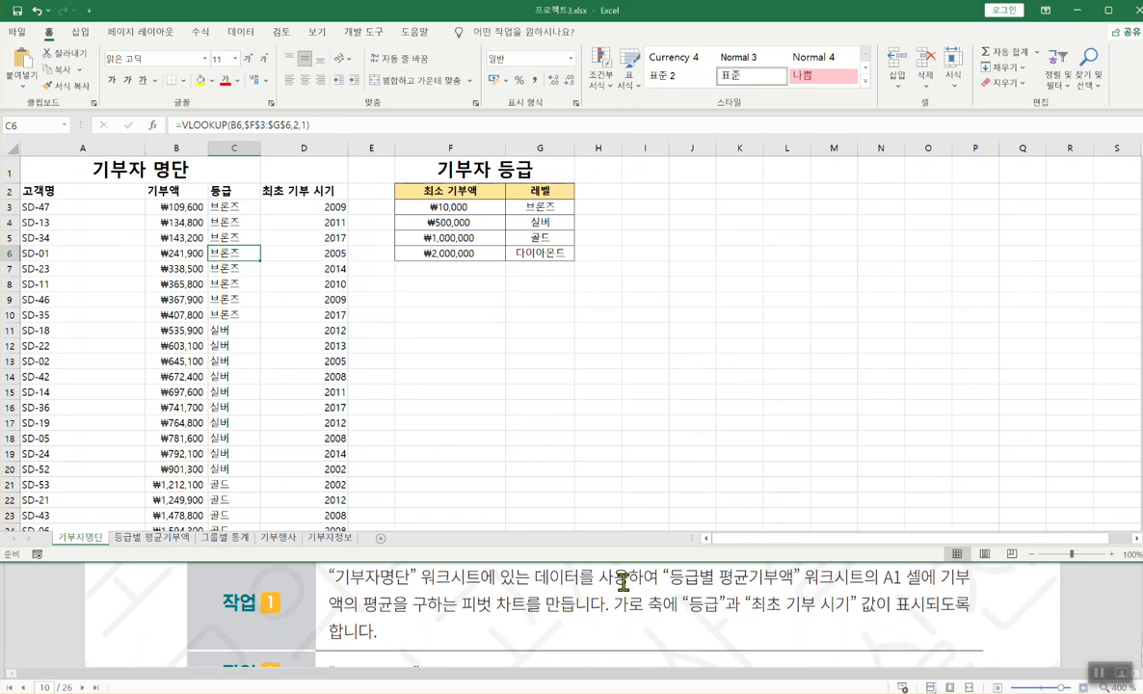
left_click_drag(656, 580, 518, 381)
left_click(517, 381)
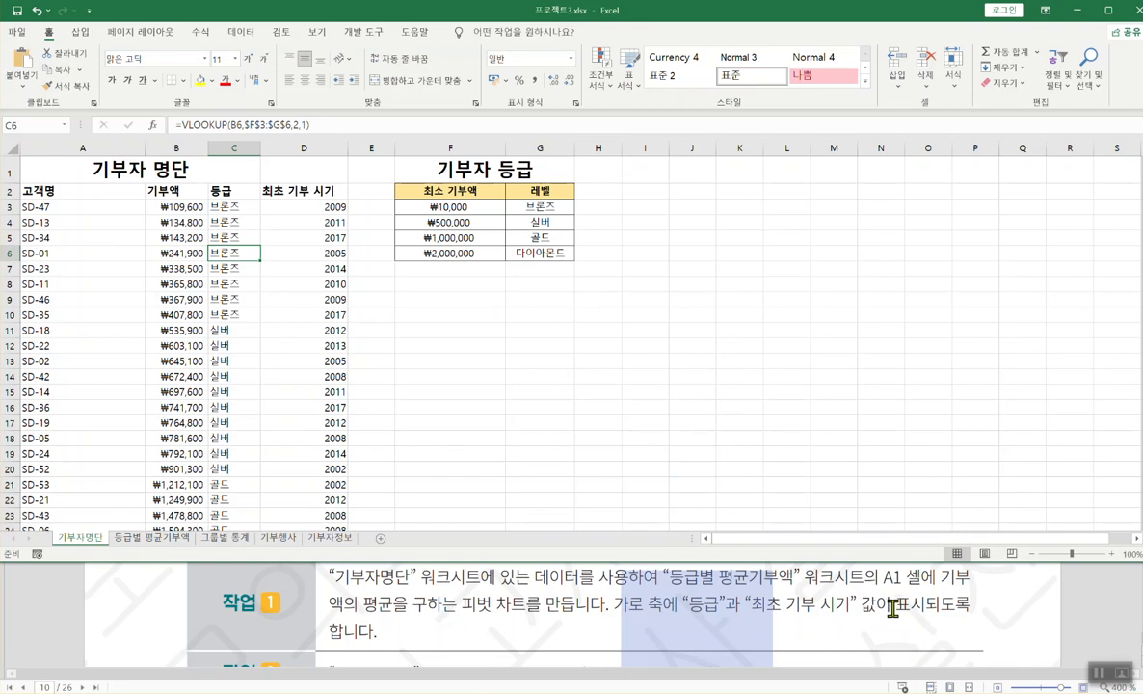
left_click(910, 625)
left_click(809, 305)
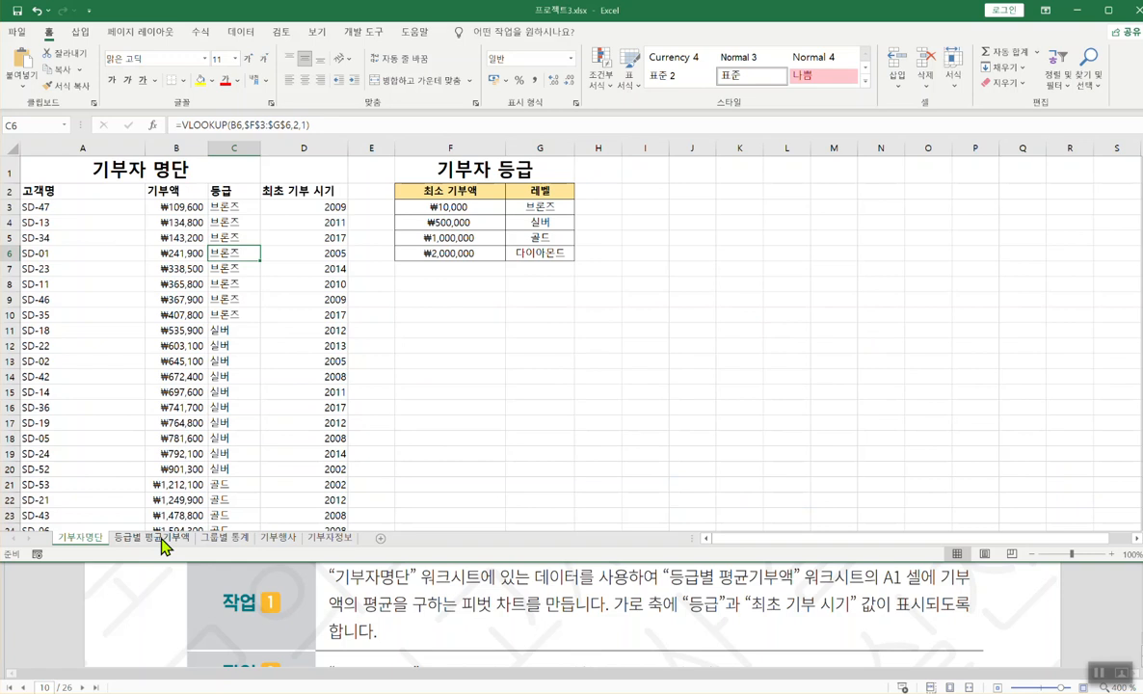
- Check the empty 등급별 평균기부액 sheet, then select cell C9 in the 기부자명단 data under 삽입
left_click(280, 331)
left_click(214, 331)
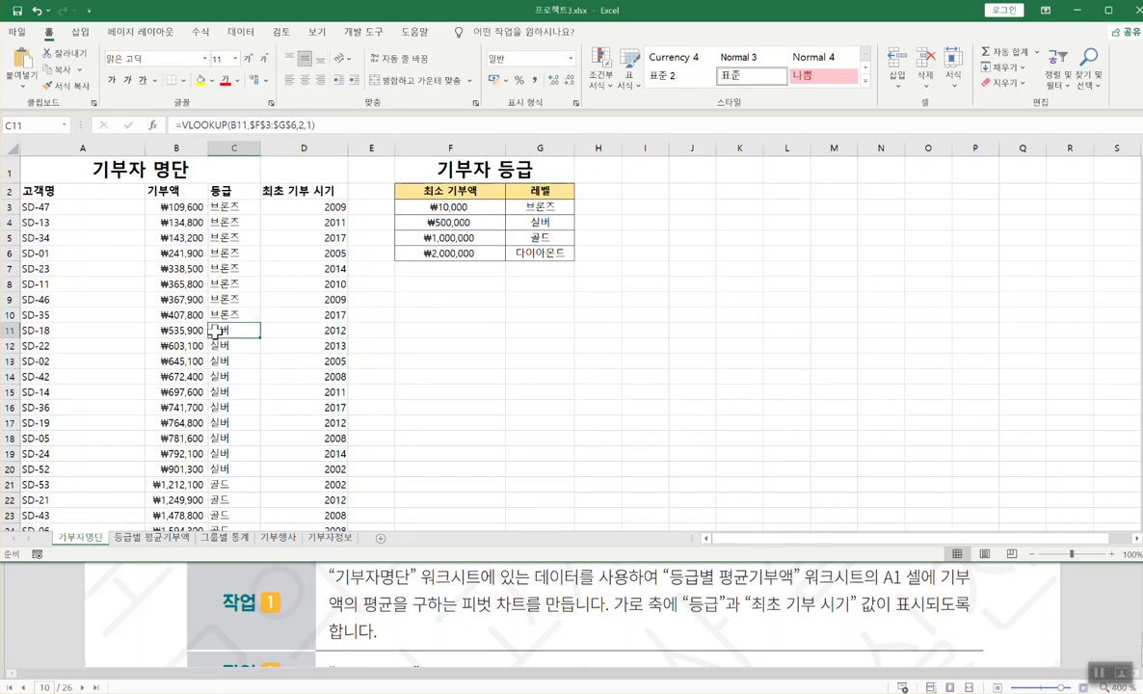
left_click(145, 538)
left_click(81, 538)
left_click(145, 537)
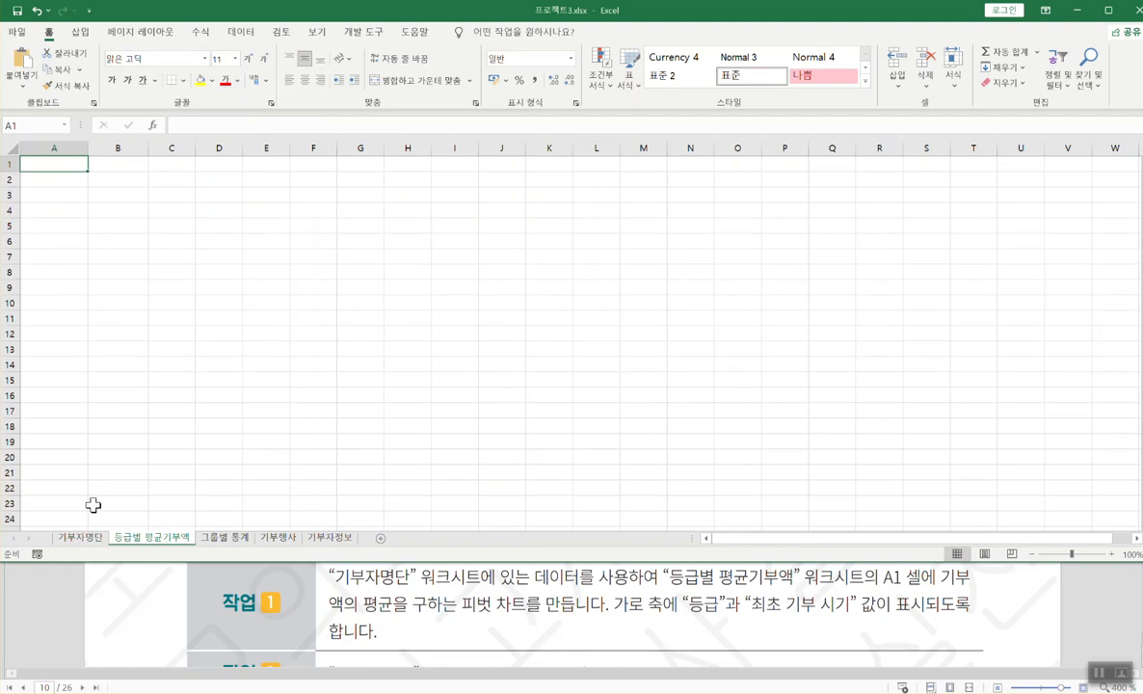
left_click(87, 541)
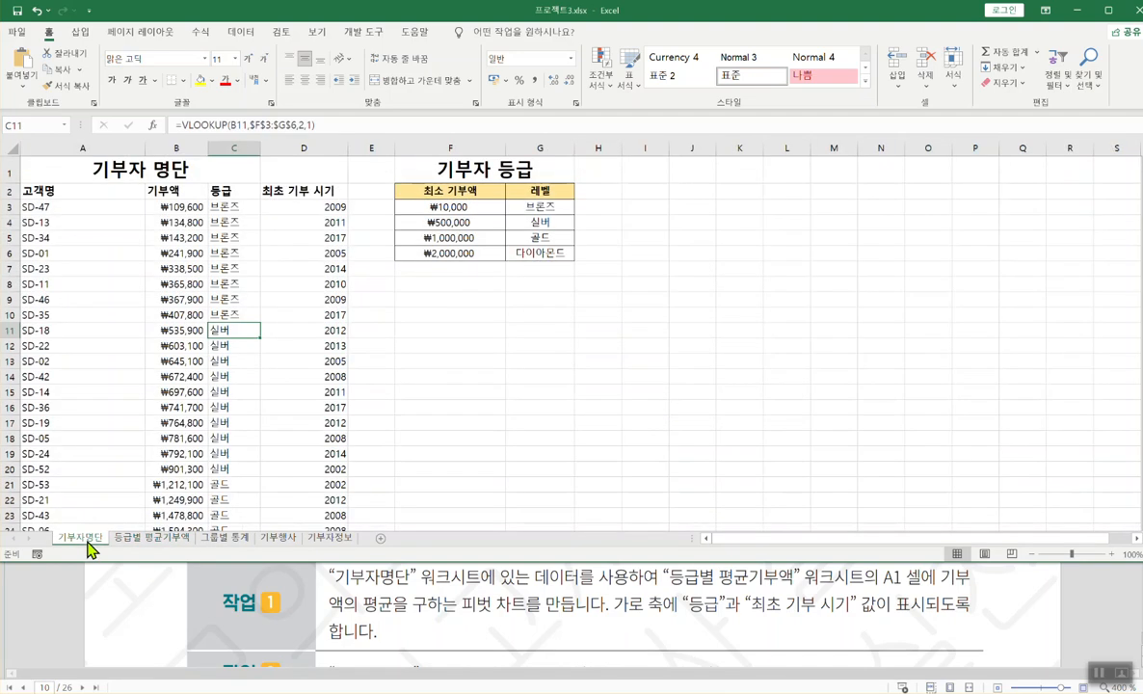
left_click(227, 300)
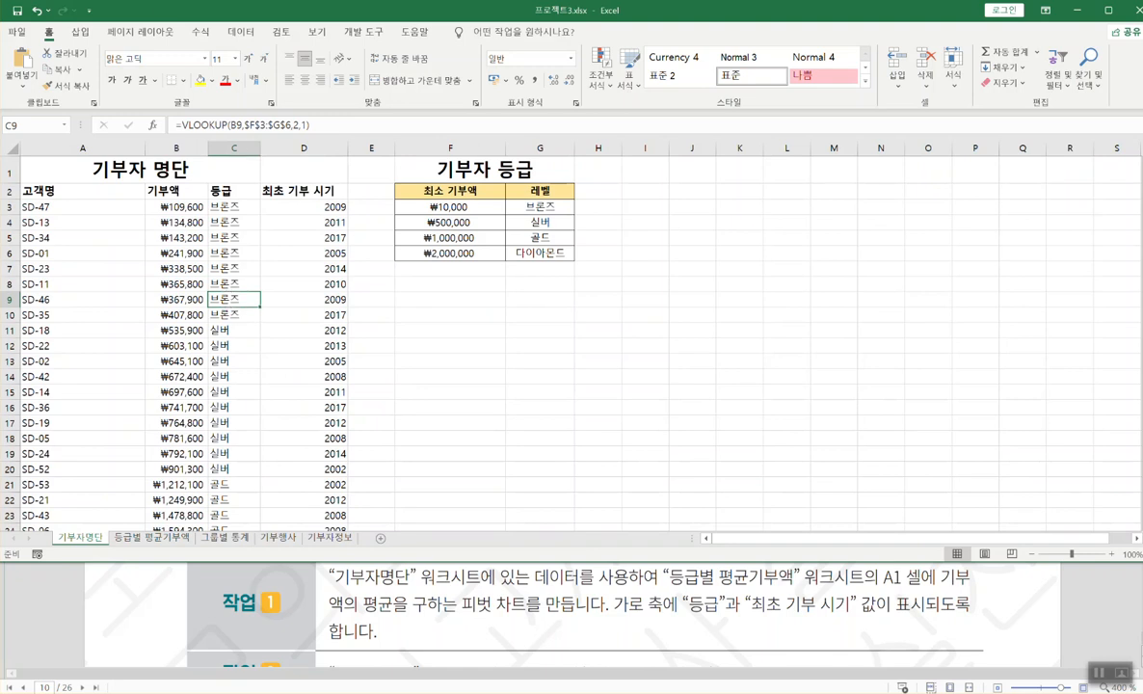
left_click(82, 35)
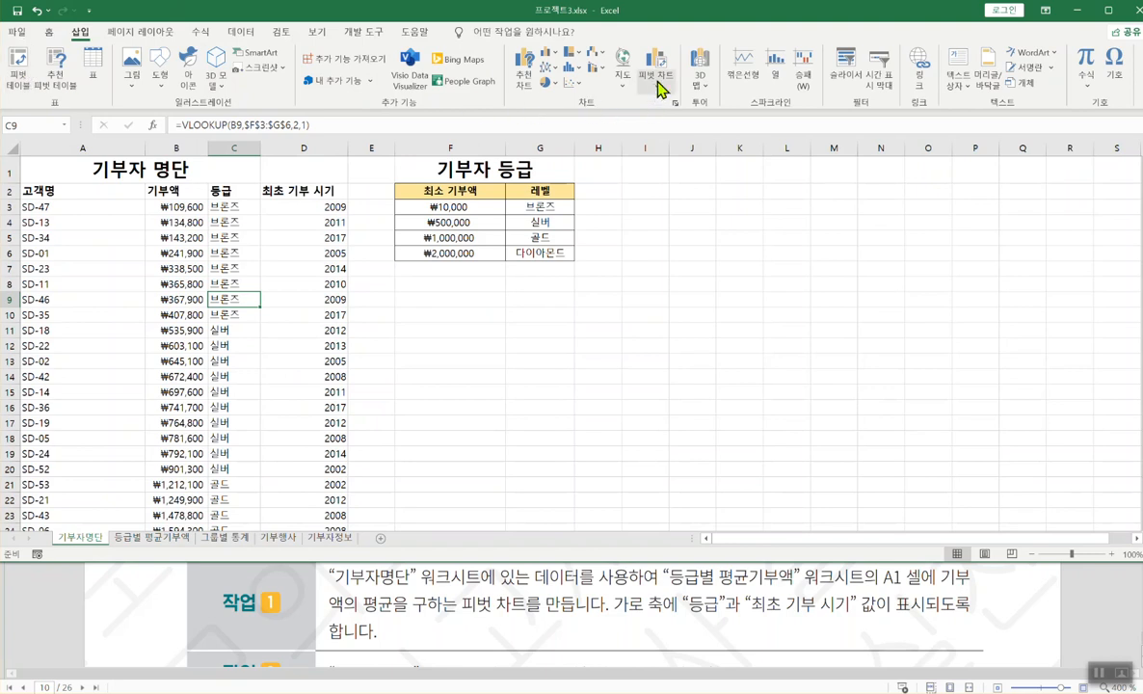
- Insert a PivotChart from 기부자명단!$A$2:$D$58, placed at 등급별 평균기부액!$A$1
left_click(656, 83)
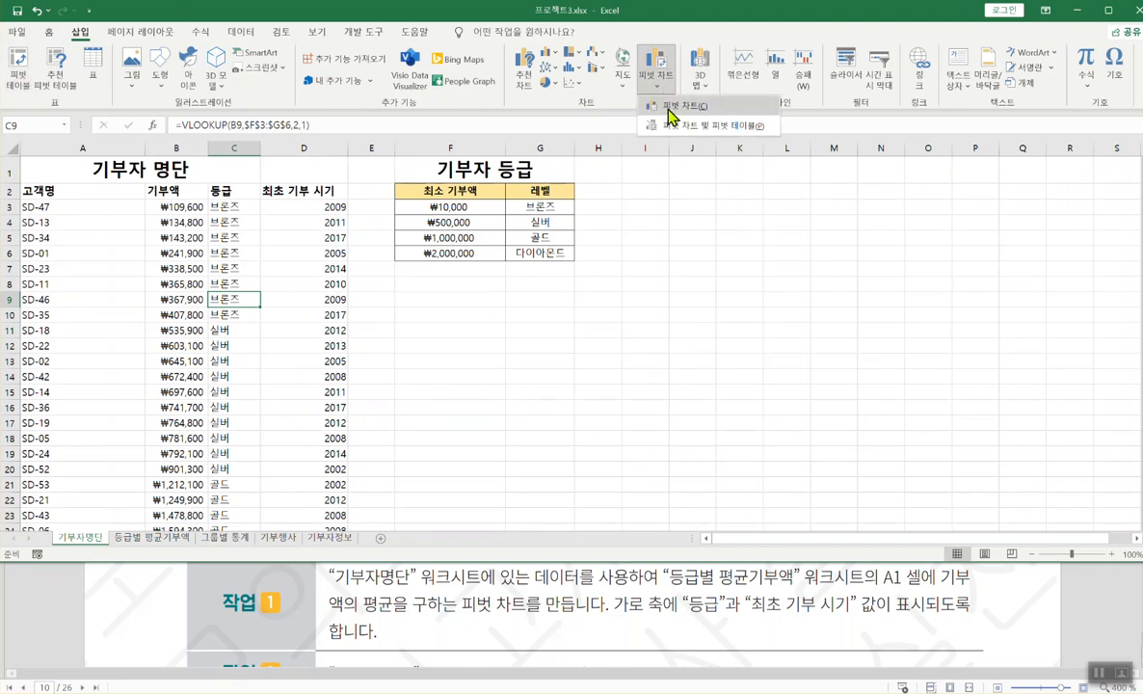
left_click(670, 107)
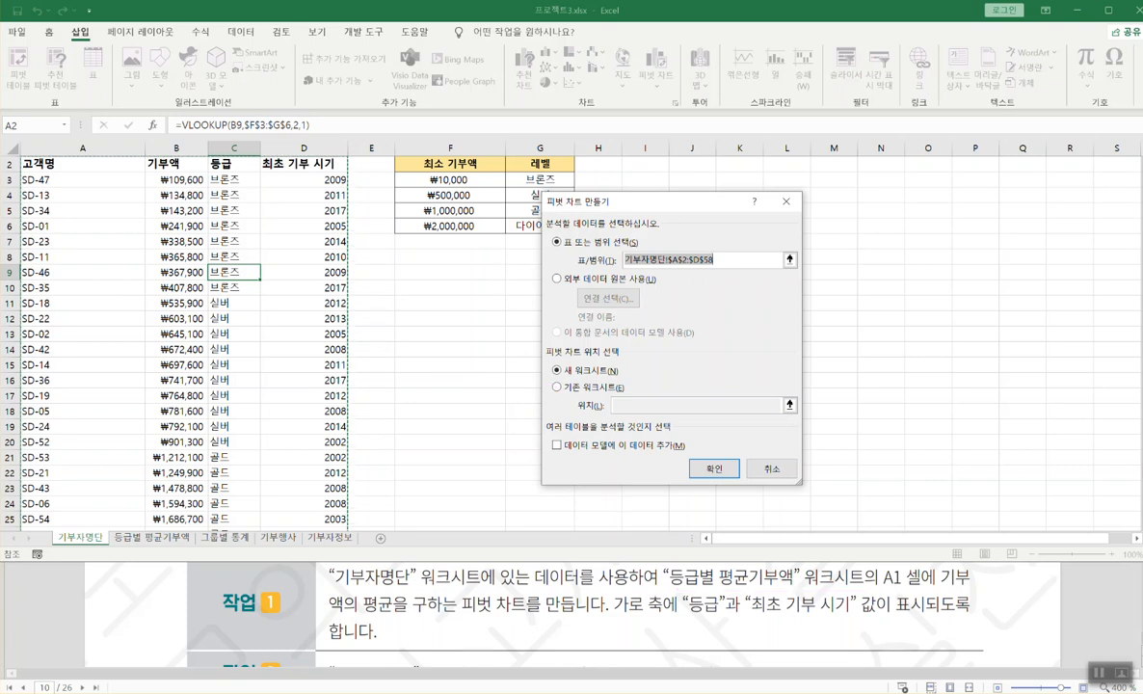
left_click(557, 387)
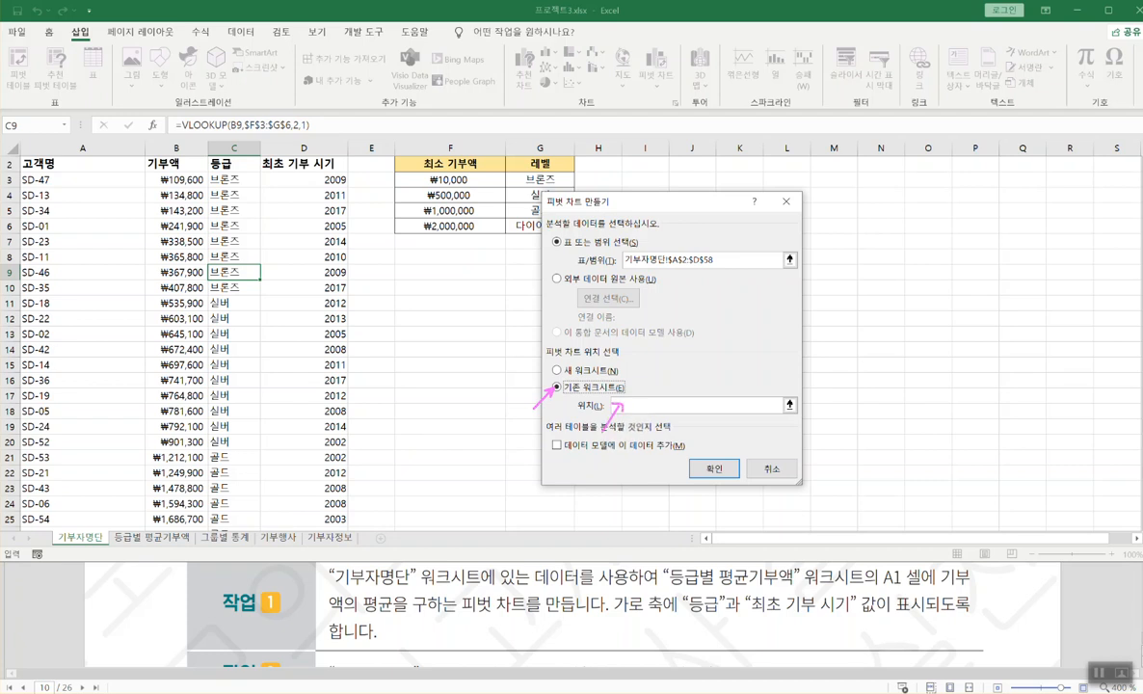
left_click(154, 539)
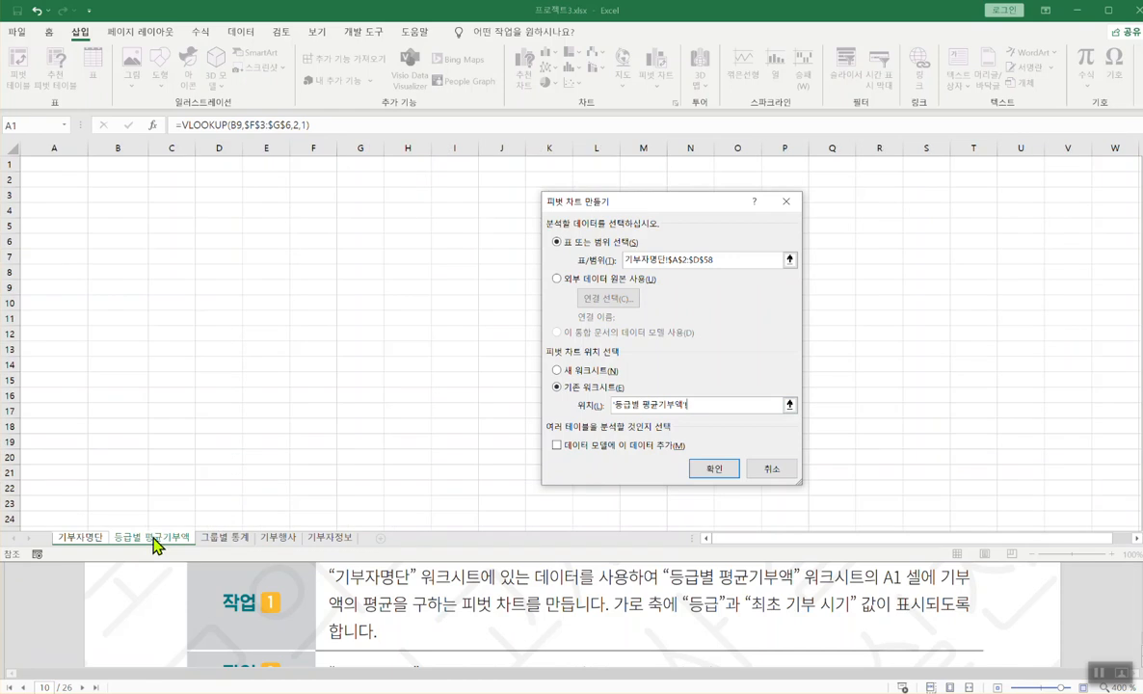
left_click(58, 164)
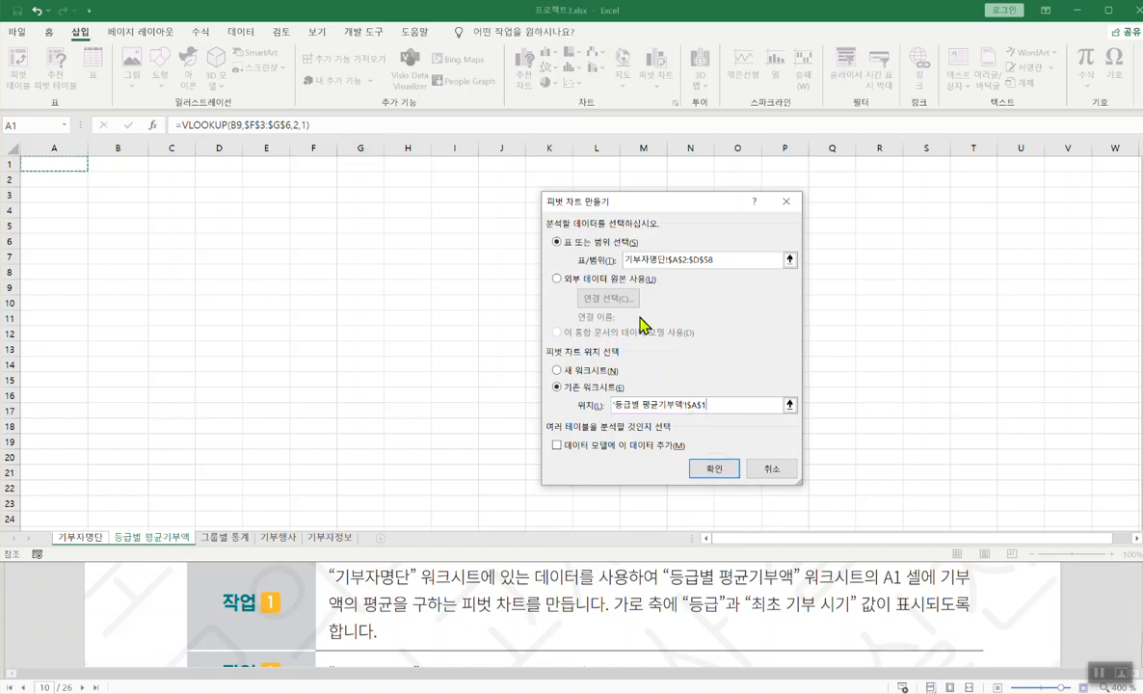
left_click(709, 468)
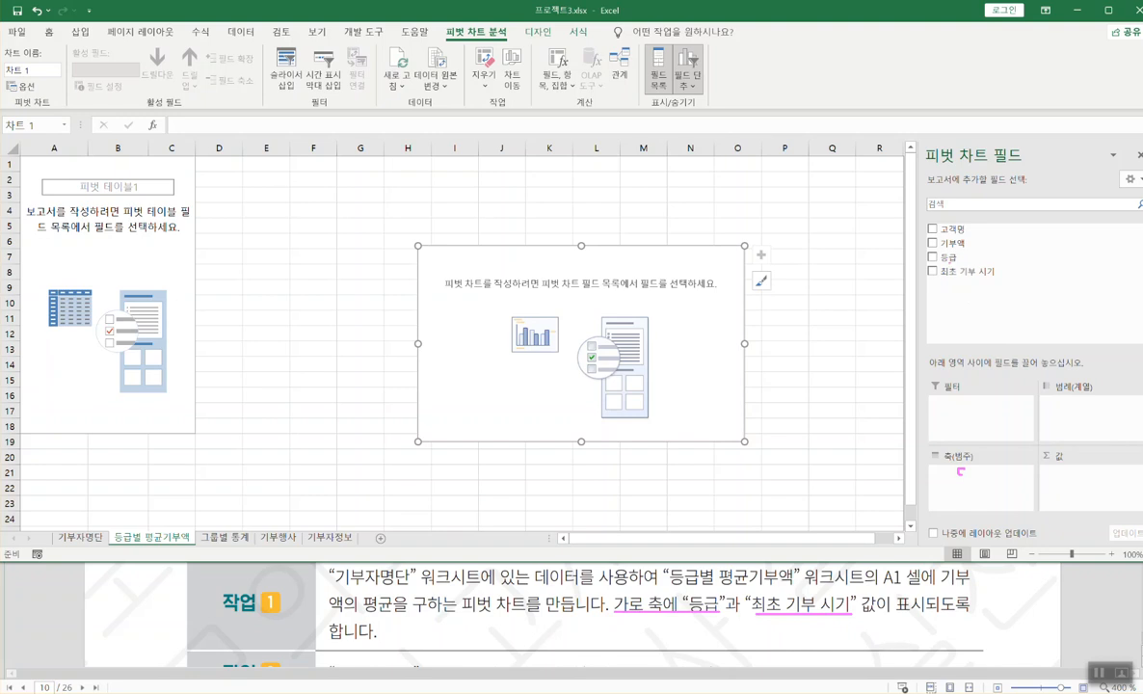
- Put 등급 and then 최초 기부 시기 on the pivot chart's axis (categories)
left_click_drag(952, 259, 951, 470)
left_click_drag(940, 467, 951, 471)
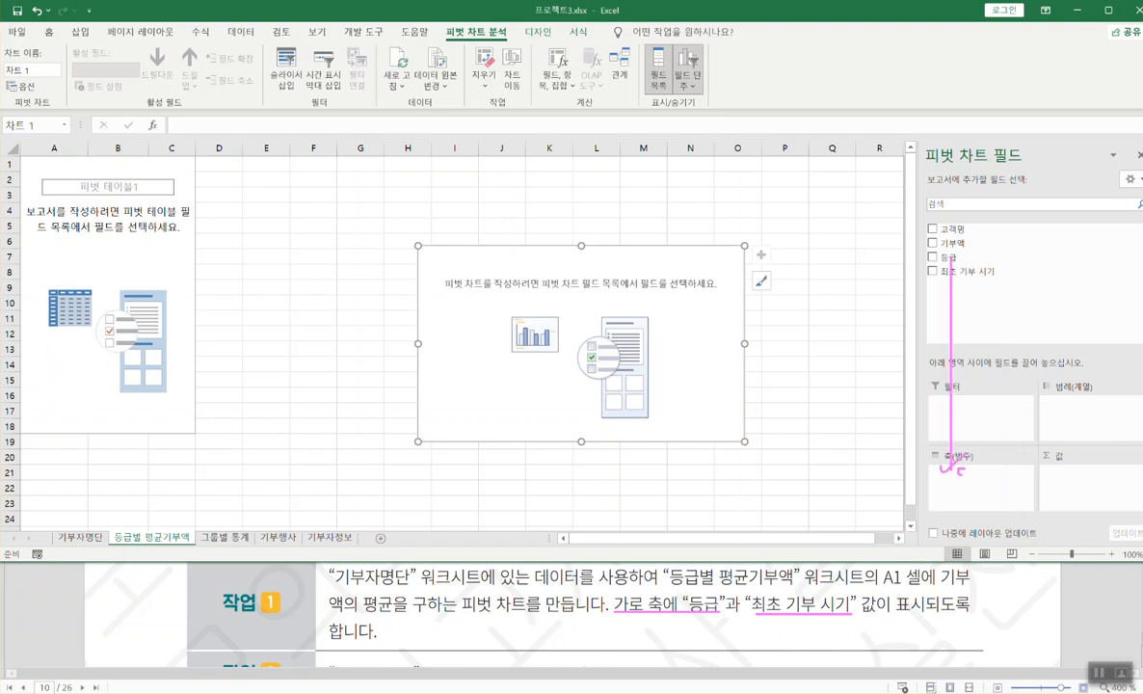
left_click_drag(972, 276, 973, 489)
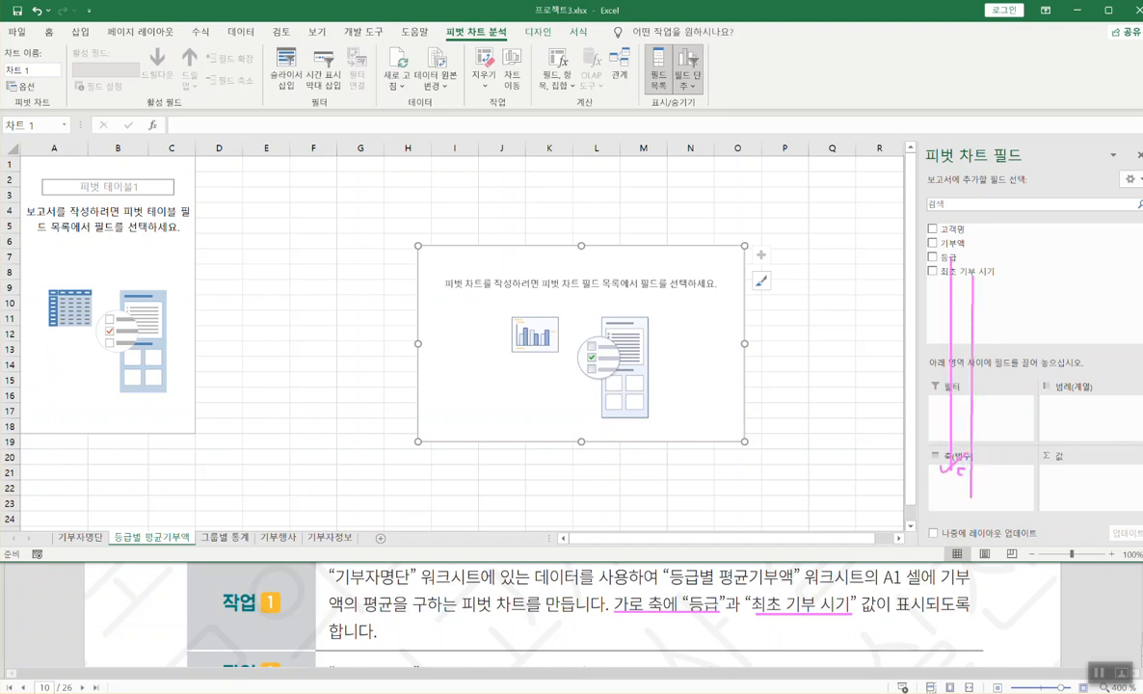
key("Escape")
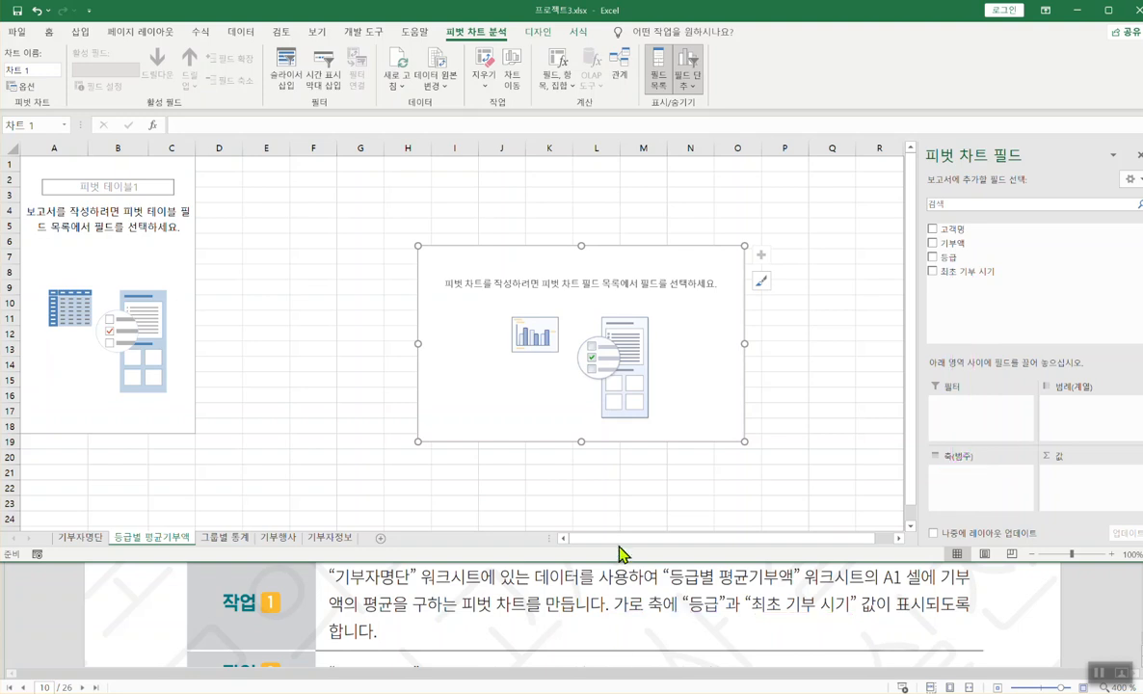
left_click_drag(947, 257, 950, 461)
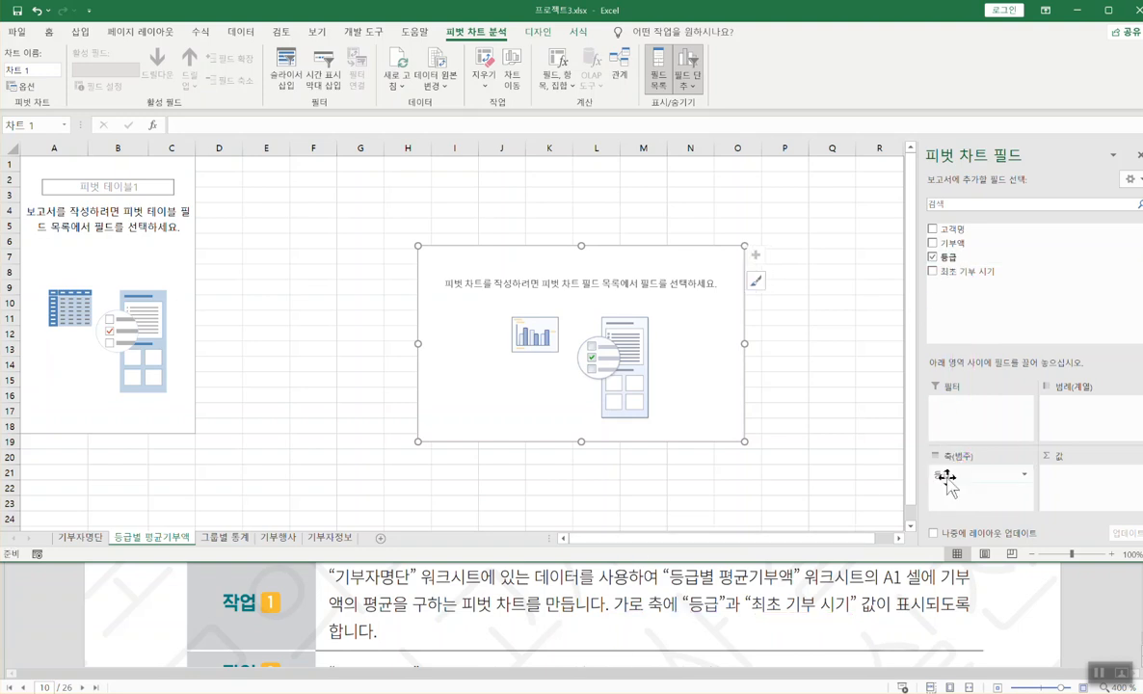
left_click_drag(967, 276, 961, 494)
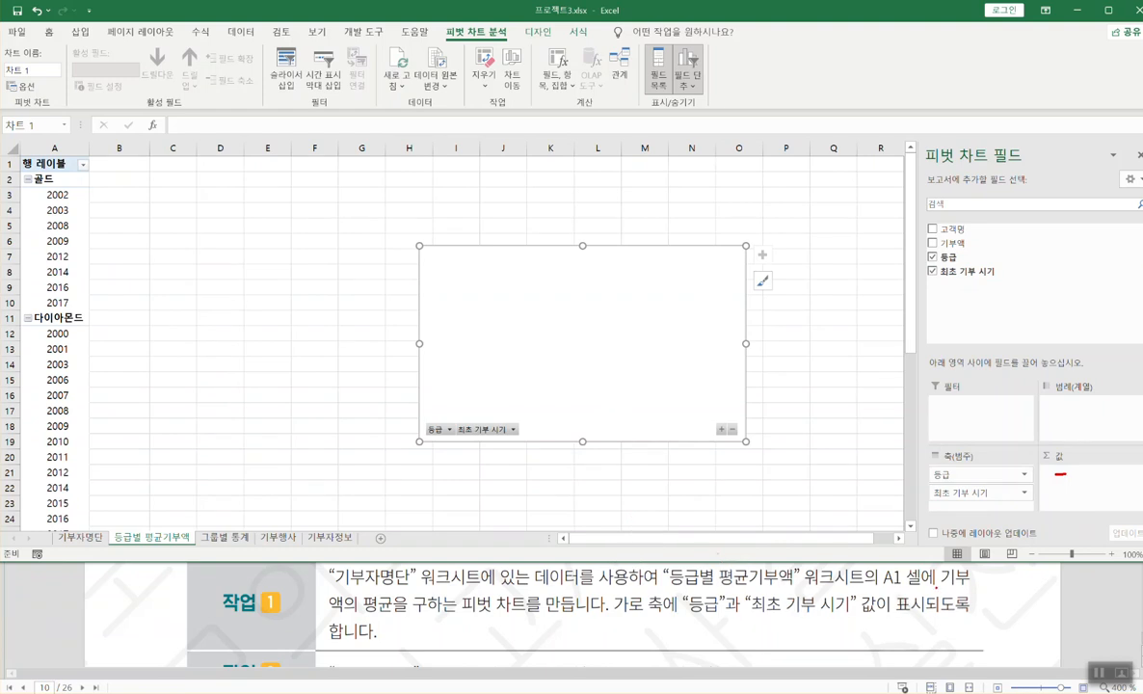
- Add 기부액 to the Σ values area and open the 합계 : 기부액 field menu
left_click_drag(938, 585, 973, 584)
left_click_drag(329, 617, 396, 618)
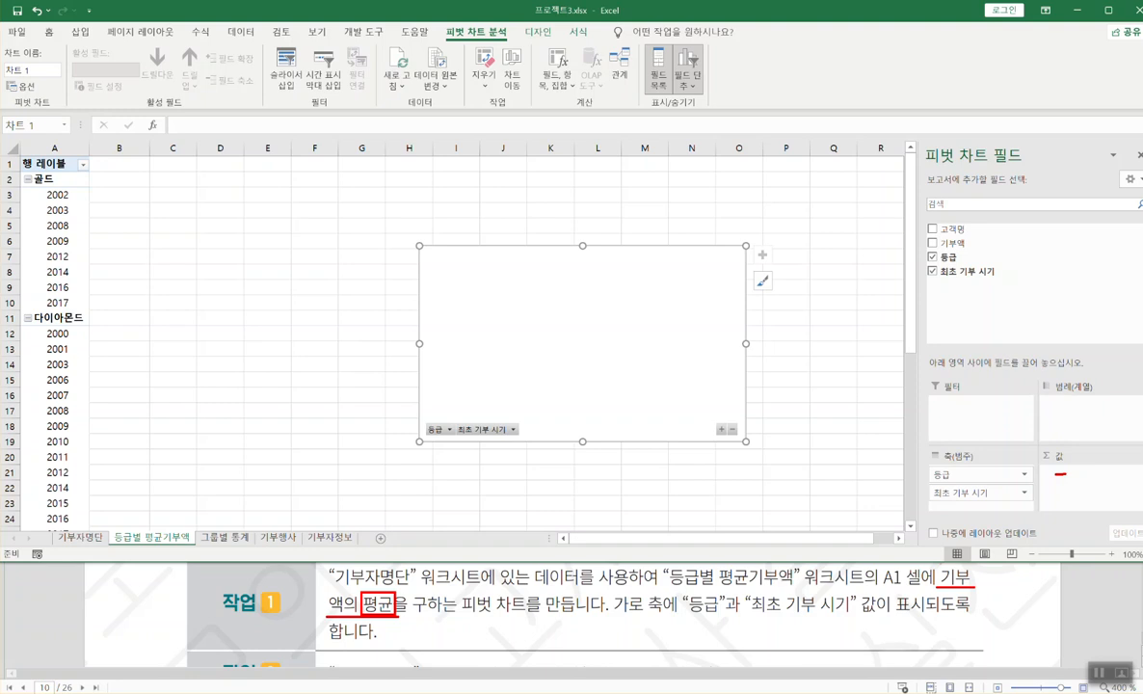
left_click_drag(957, 248, 1071, 480)
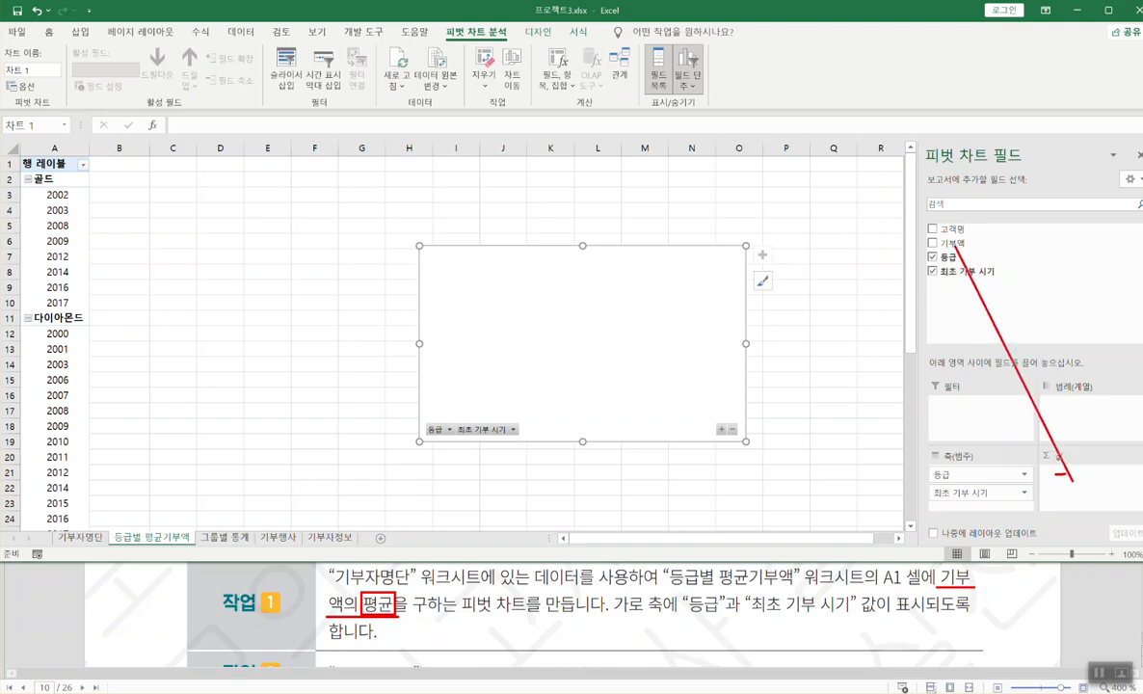
key("Escape")
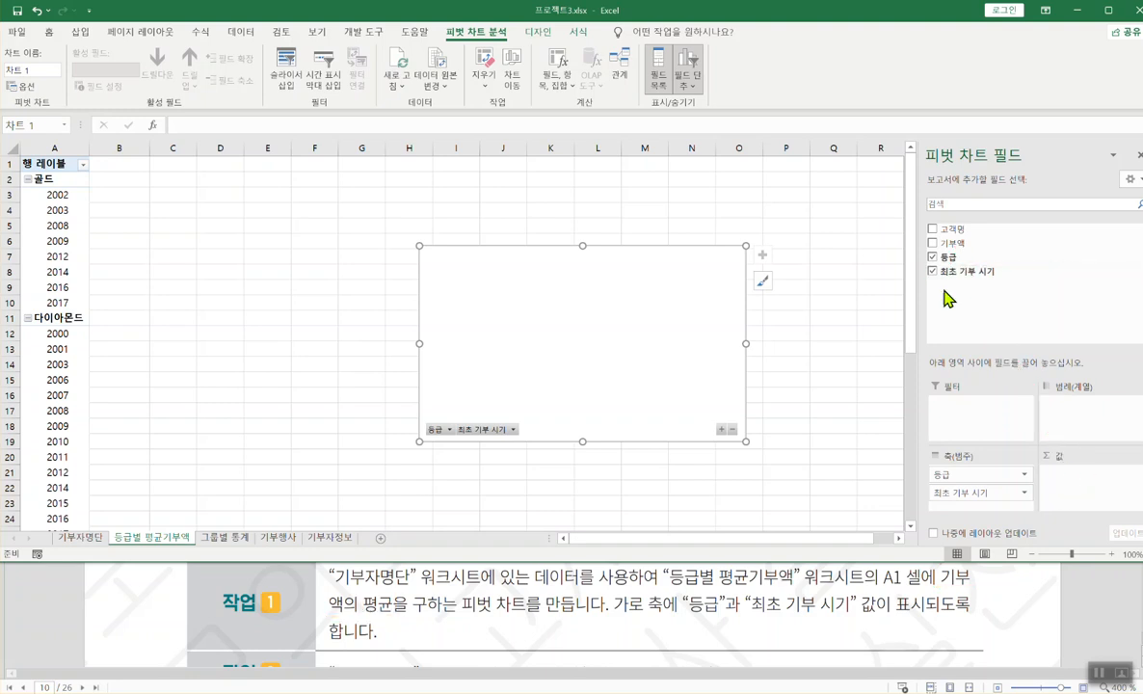
mouse_move(949, 244)
left_mouse_down()
mouse_move(1054, 431)
mouse_move(1065, 492)
left_mouse_up()
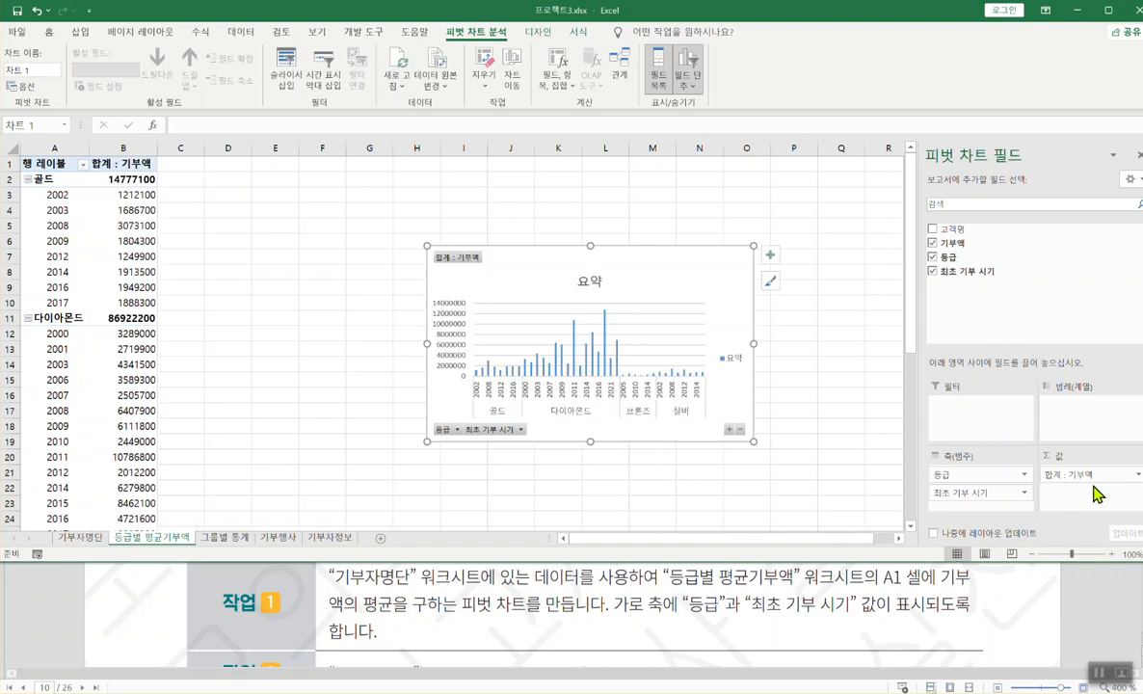
left_click(1137, 477)
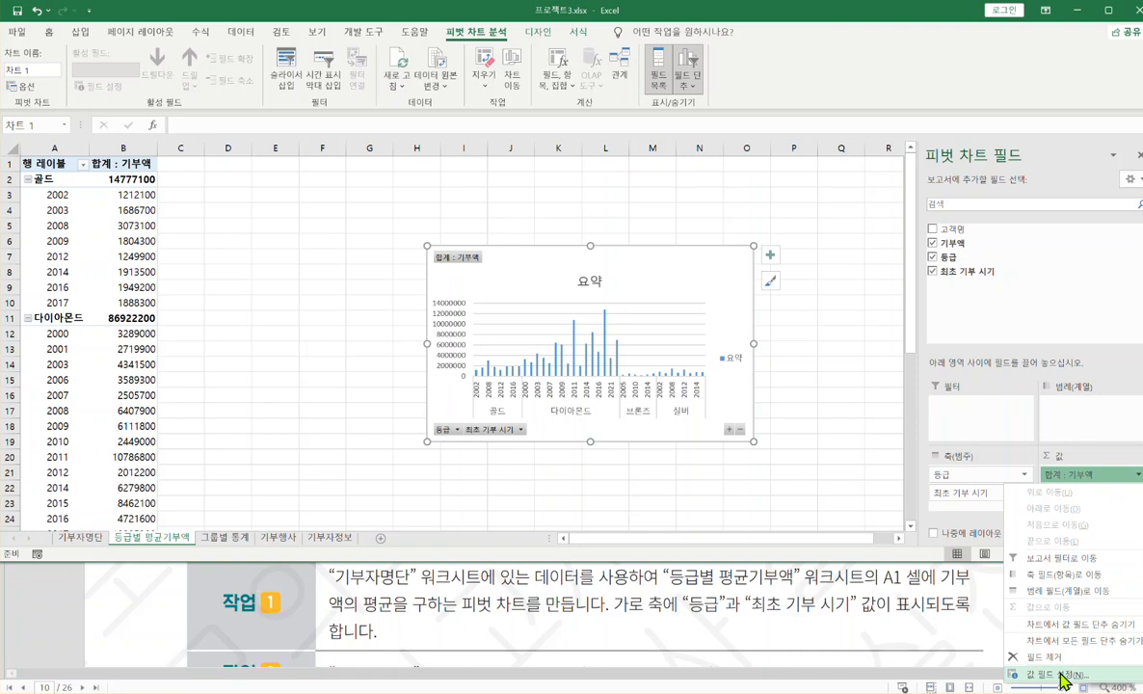
- Change the 기부액 value field to summarize by 평균 (average)
left_click(1061, 673)
left_click(567, 376)
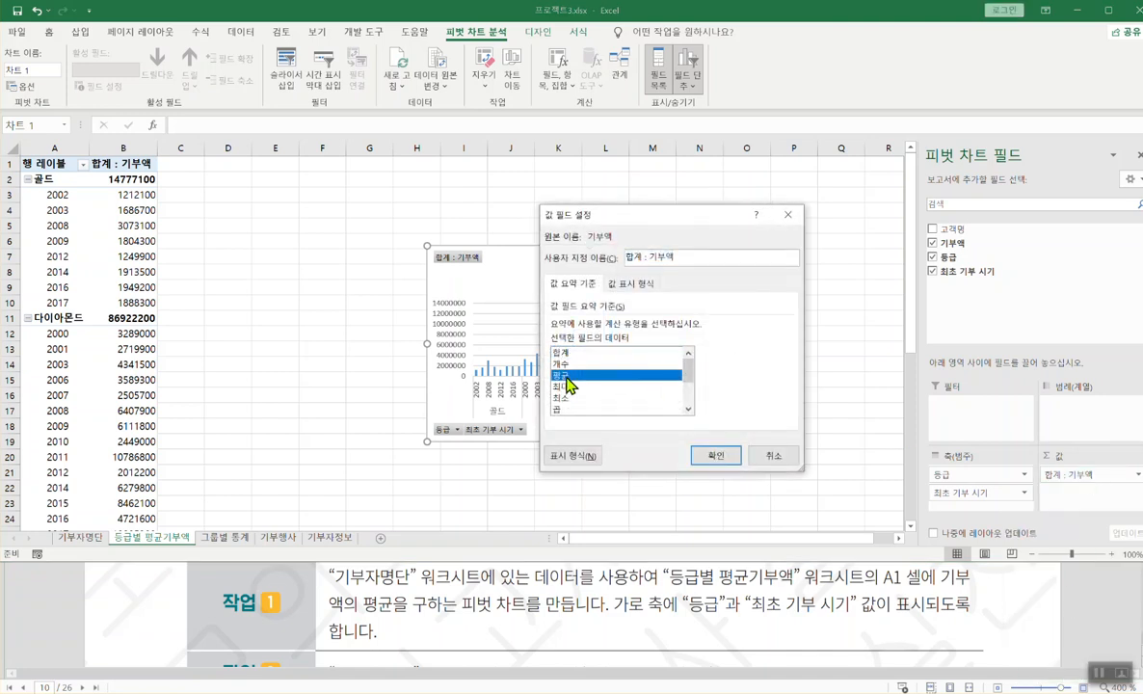
left_click(719, 457)
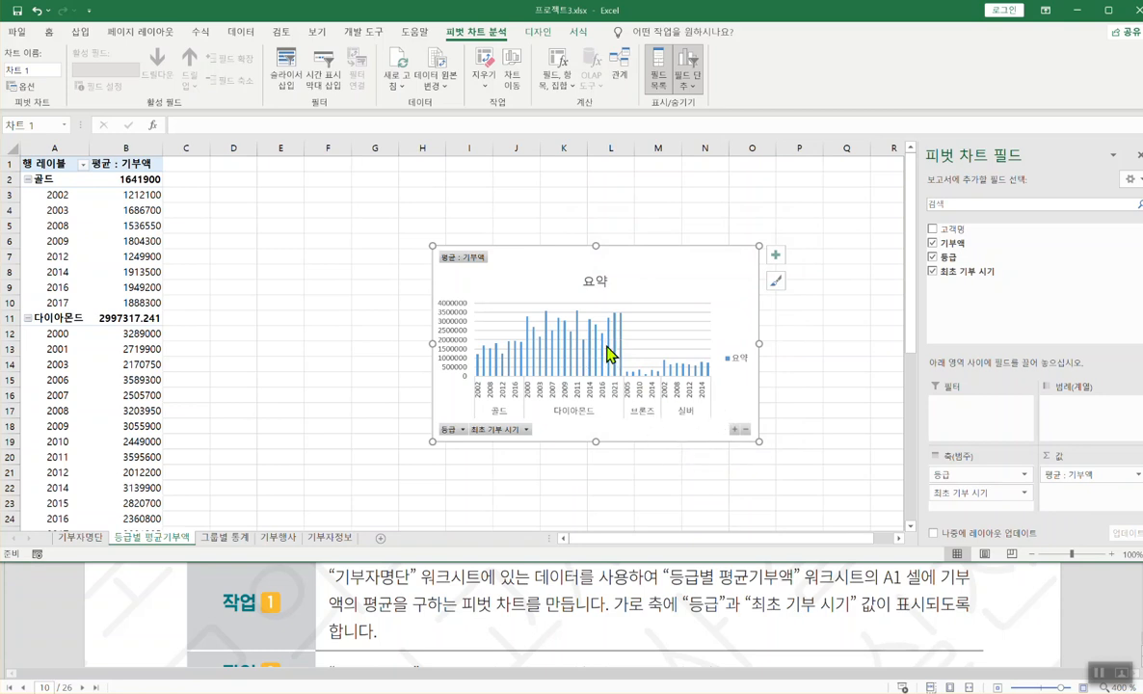
- Review the next task in the PDF and switch to the 그룹별 통계 sheet
left_click(414, 620)
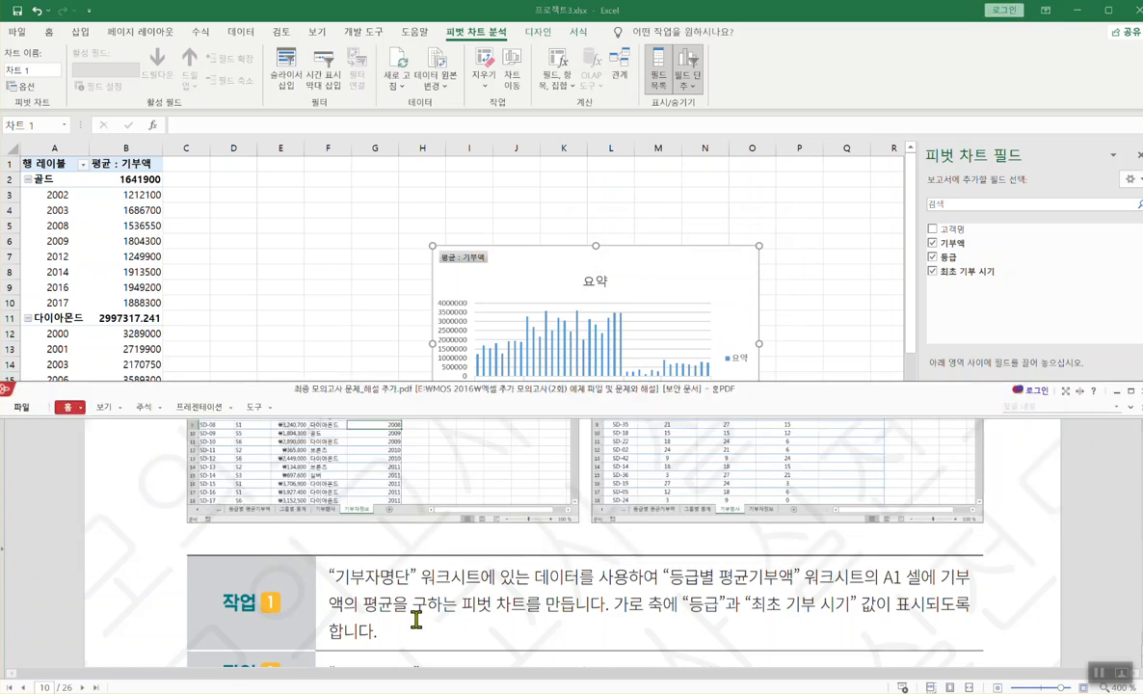
scroll(416, 619, "down", 3)
left_click(350, 291)
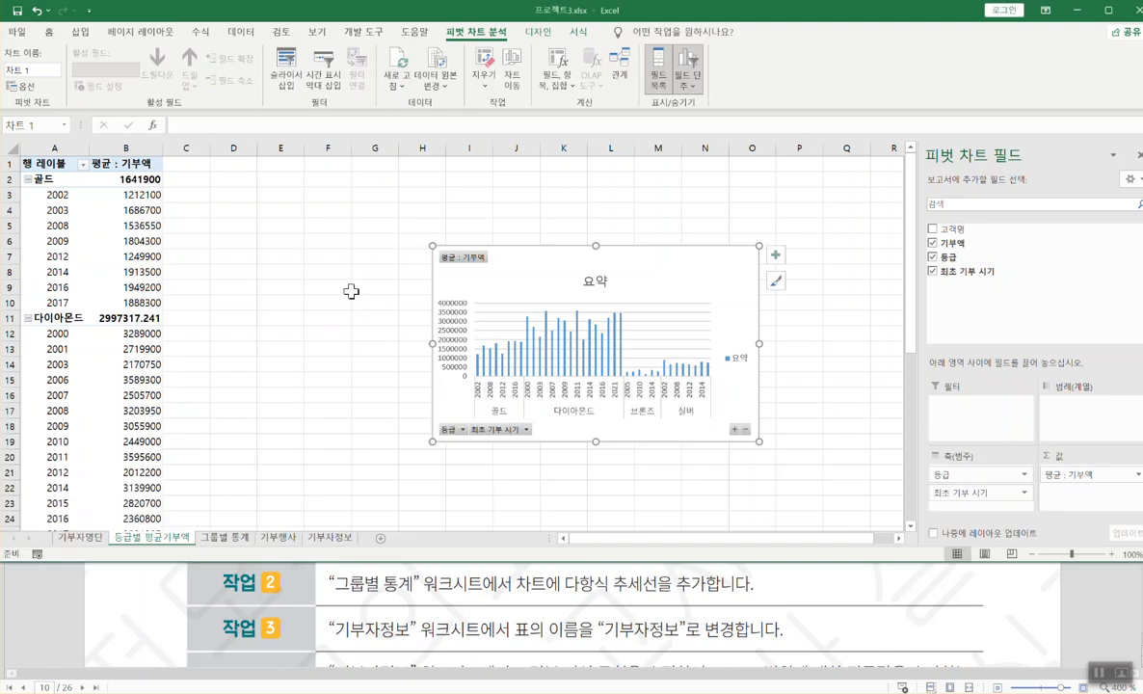
left_click(291, 316)
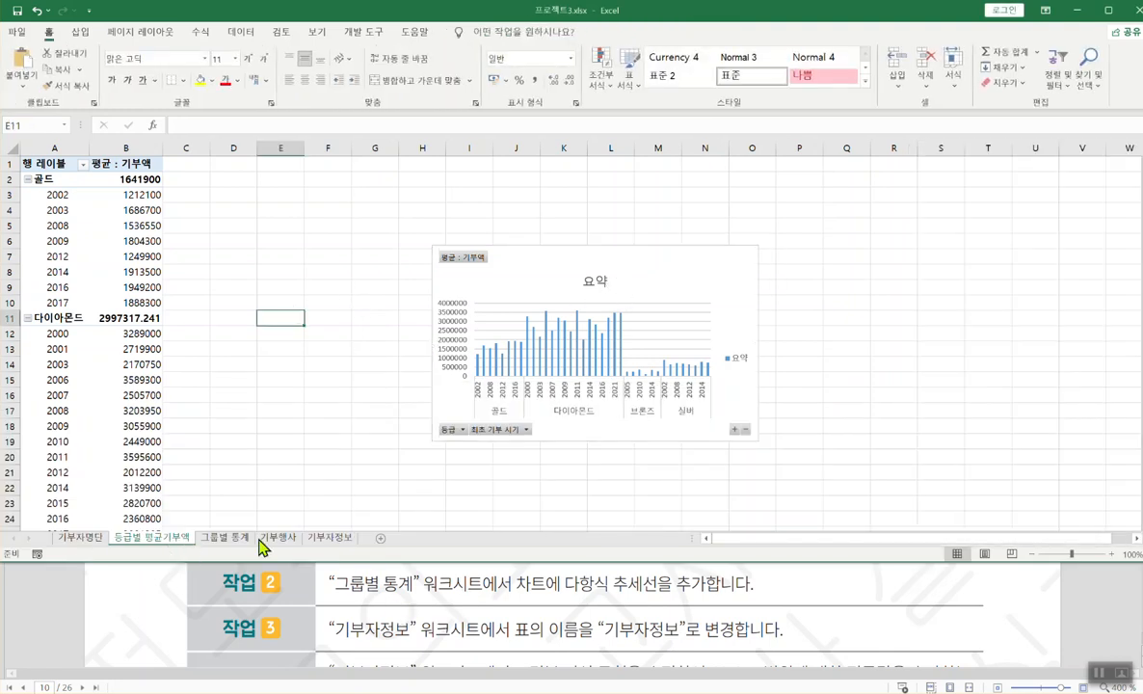
left_click(225, 544)
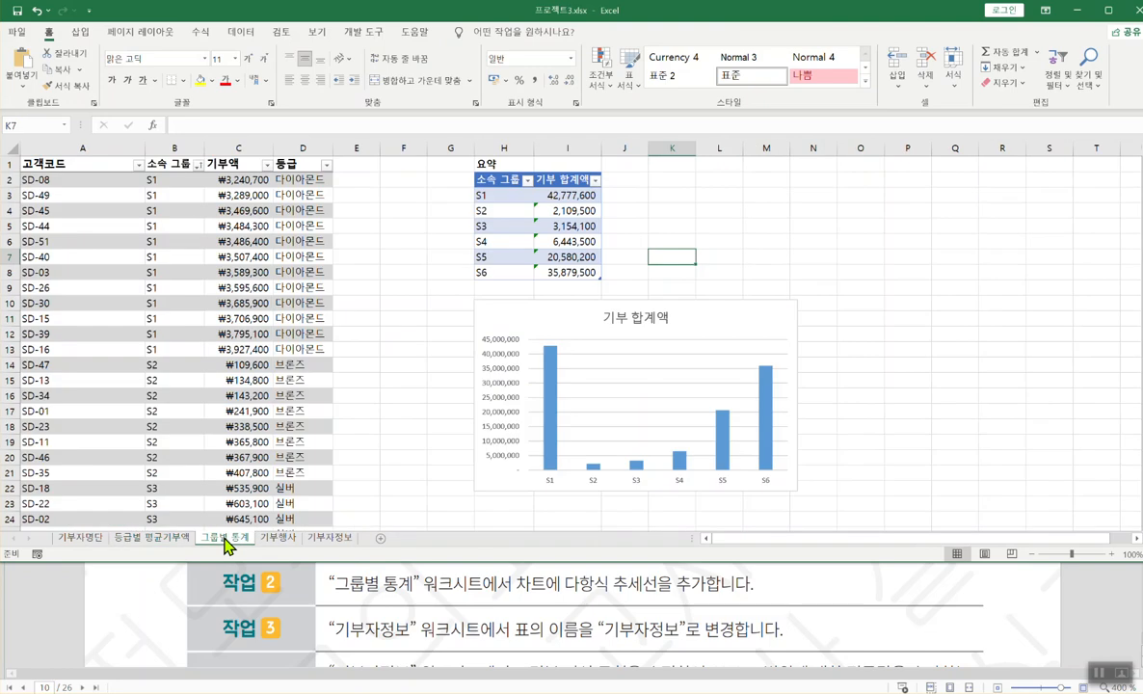
- Add a trendline to the 기부 합계액 chart and open its 기타 추세선 옵션
left_click(727, 325)
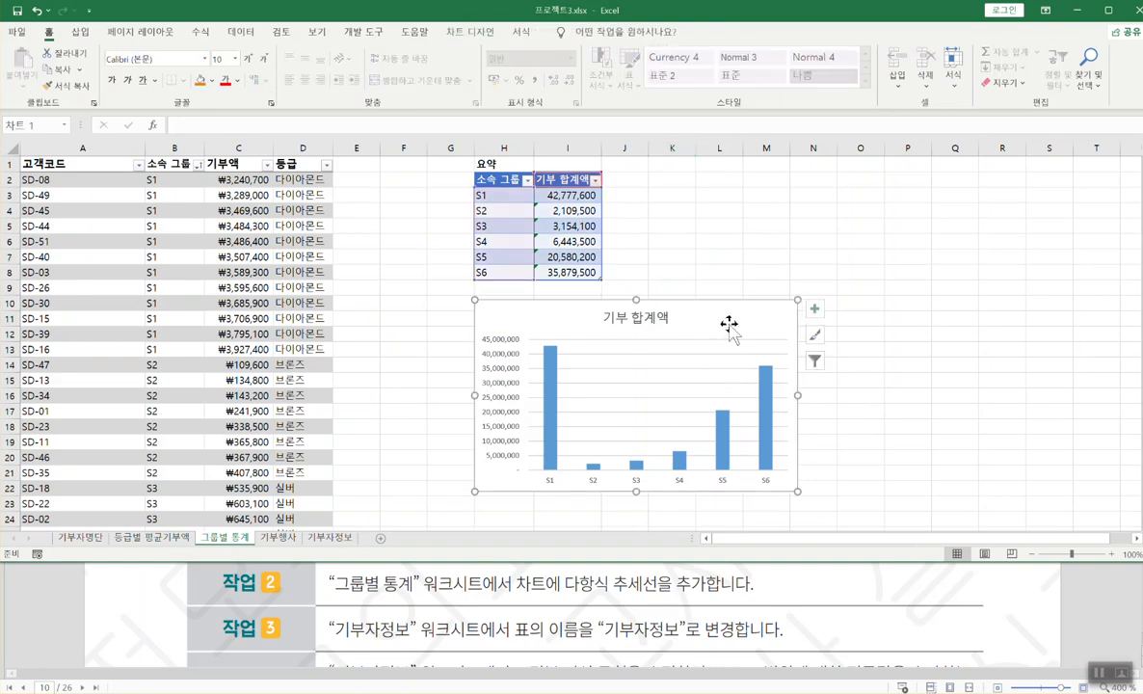
left_click(482, 32)
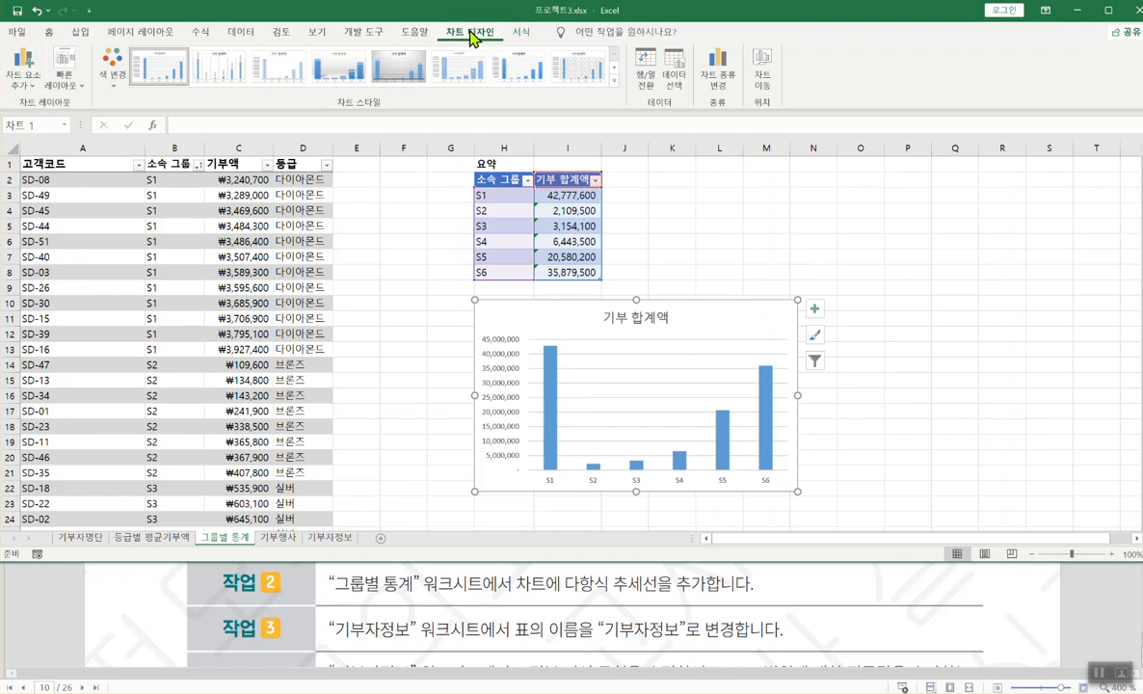
left_click(34, 85)
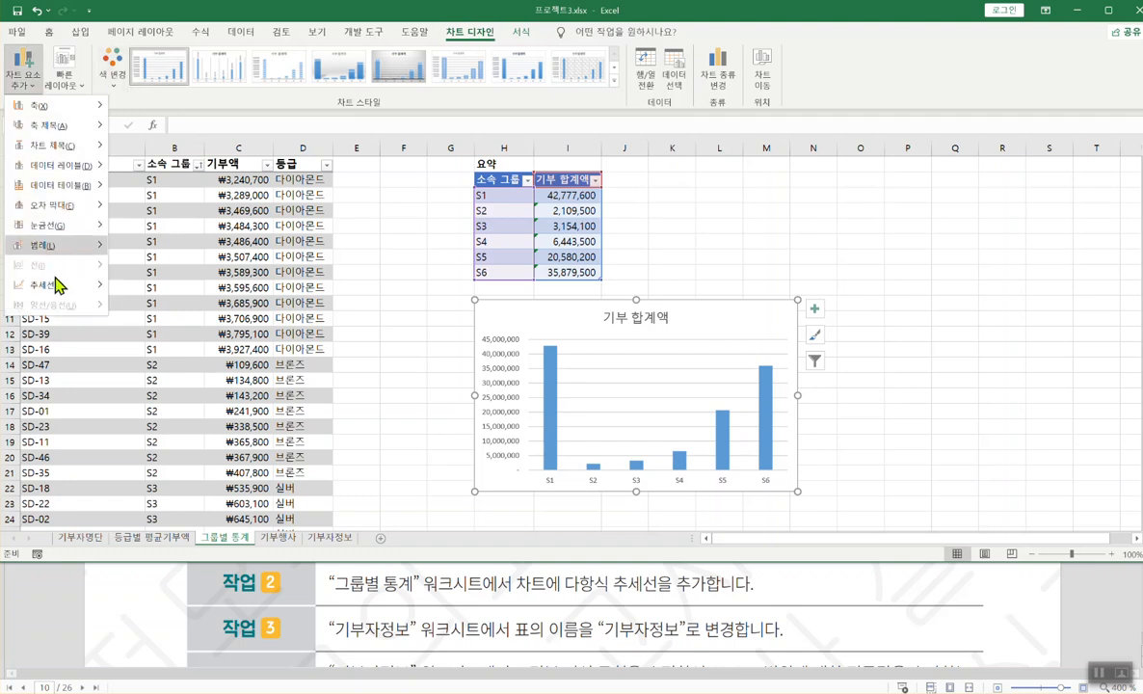
mouse_move(54, 282)
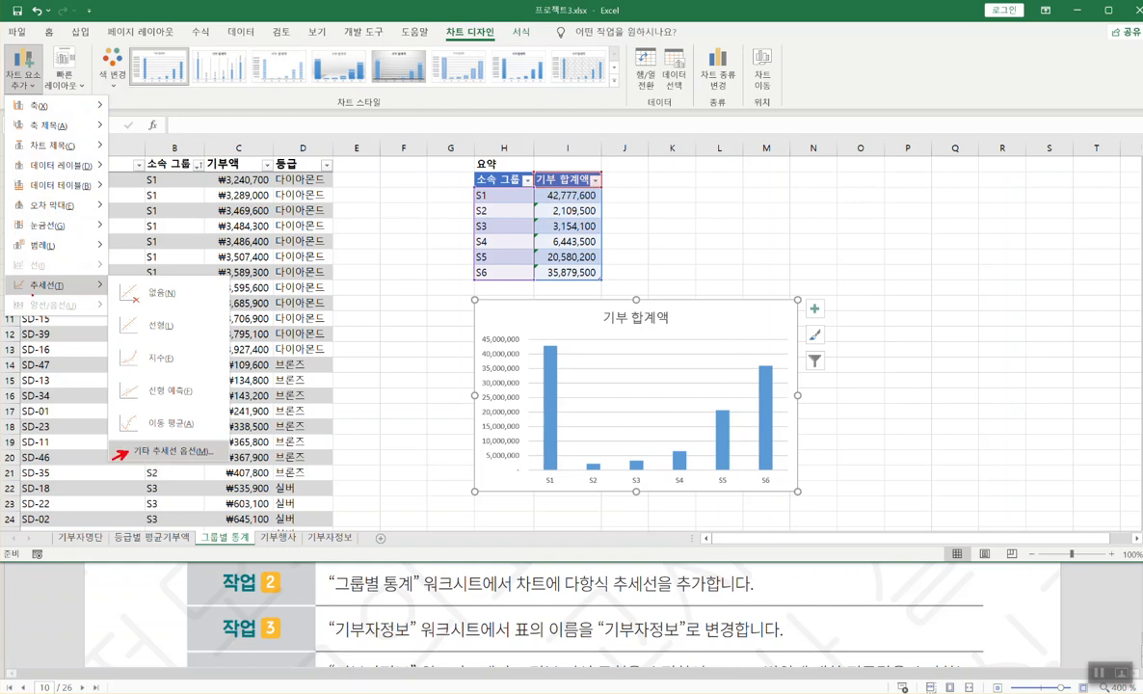
key("Escape")
key("Escape")
left_click(19, 77)
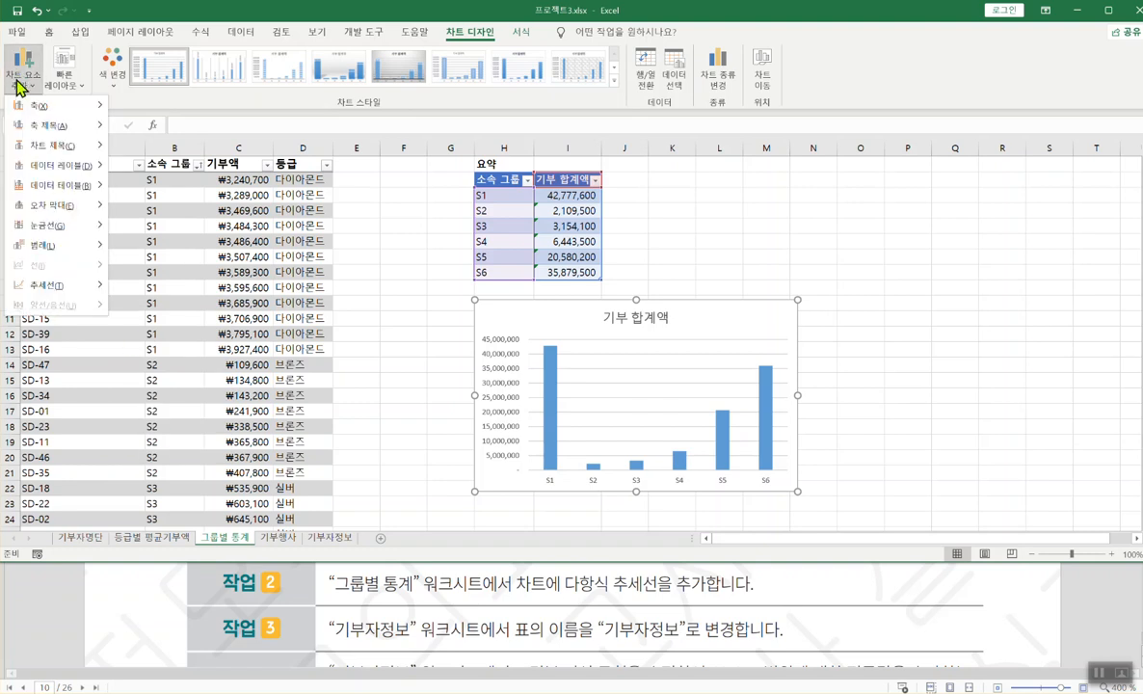
left_click(19, 77)
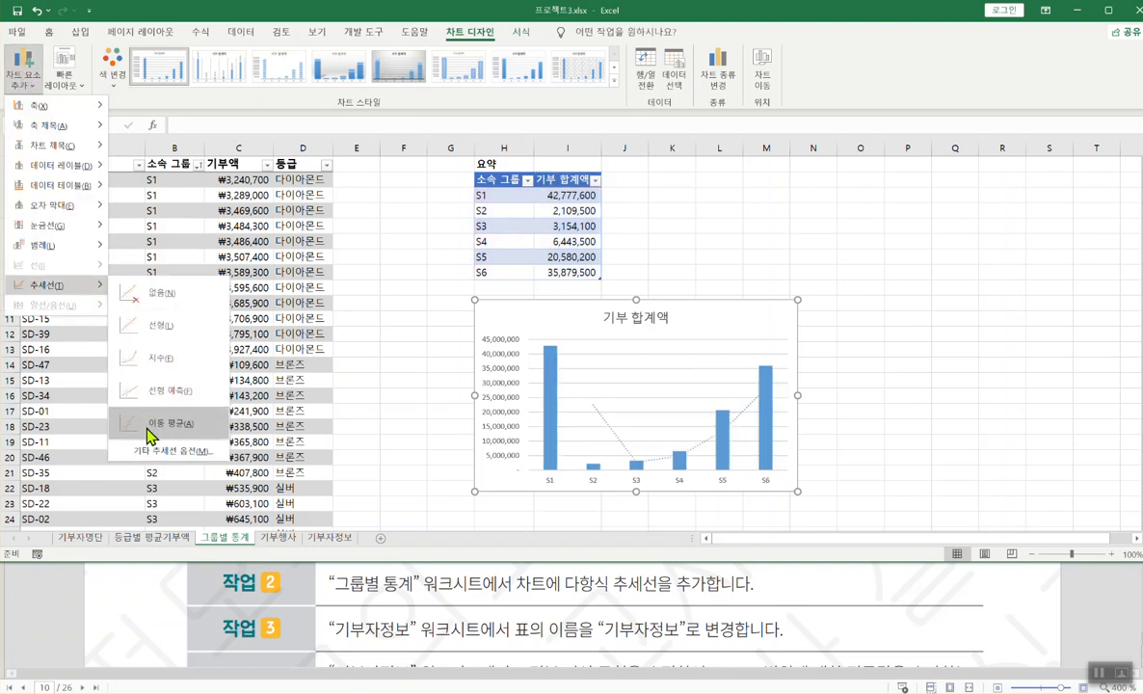
left_click(153, 450)
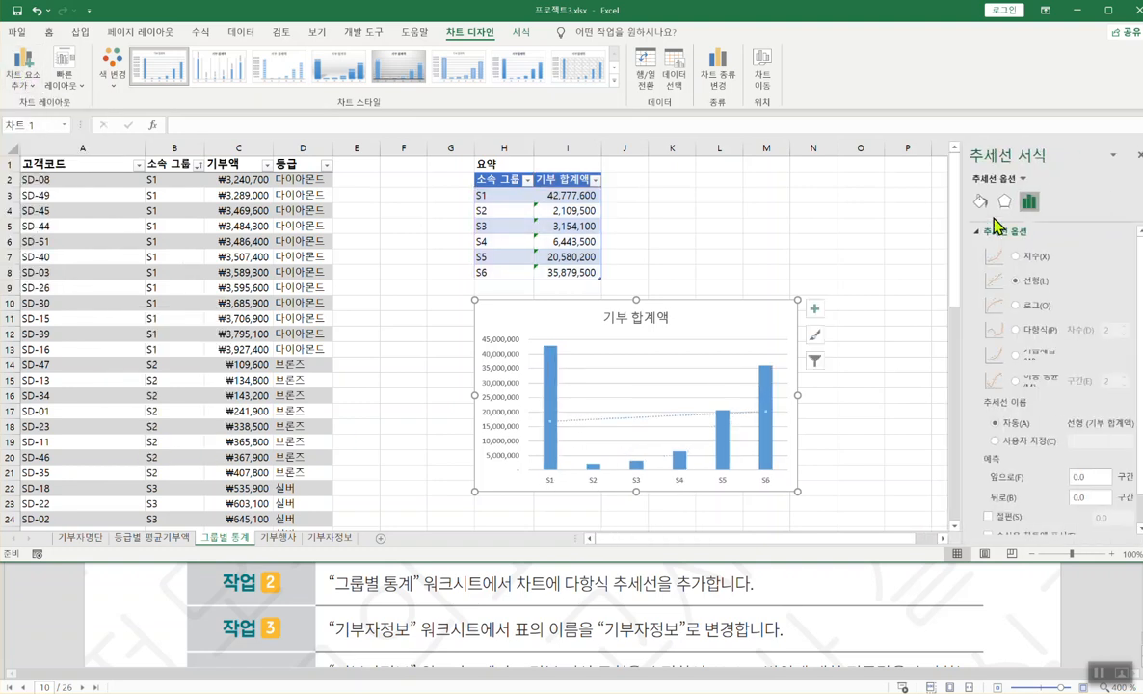
- Set the 기부 합계액 trendline to a polynomial of order 2 and close the formatting pane
left_click(1016, 330)
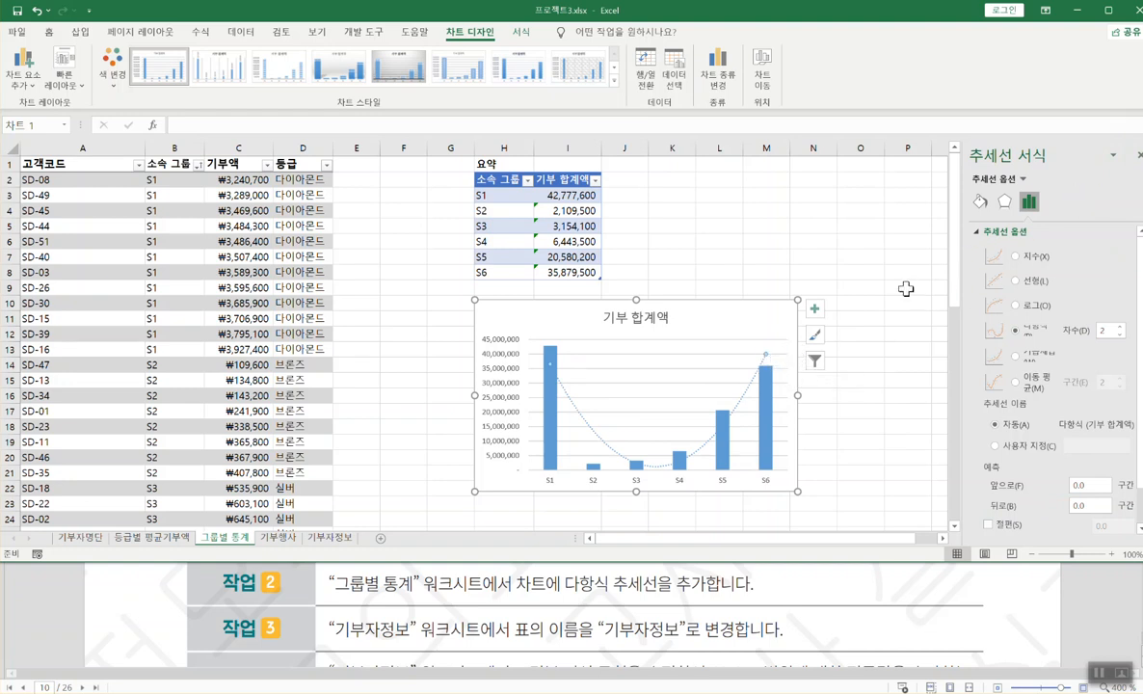
left_click(868, 222)
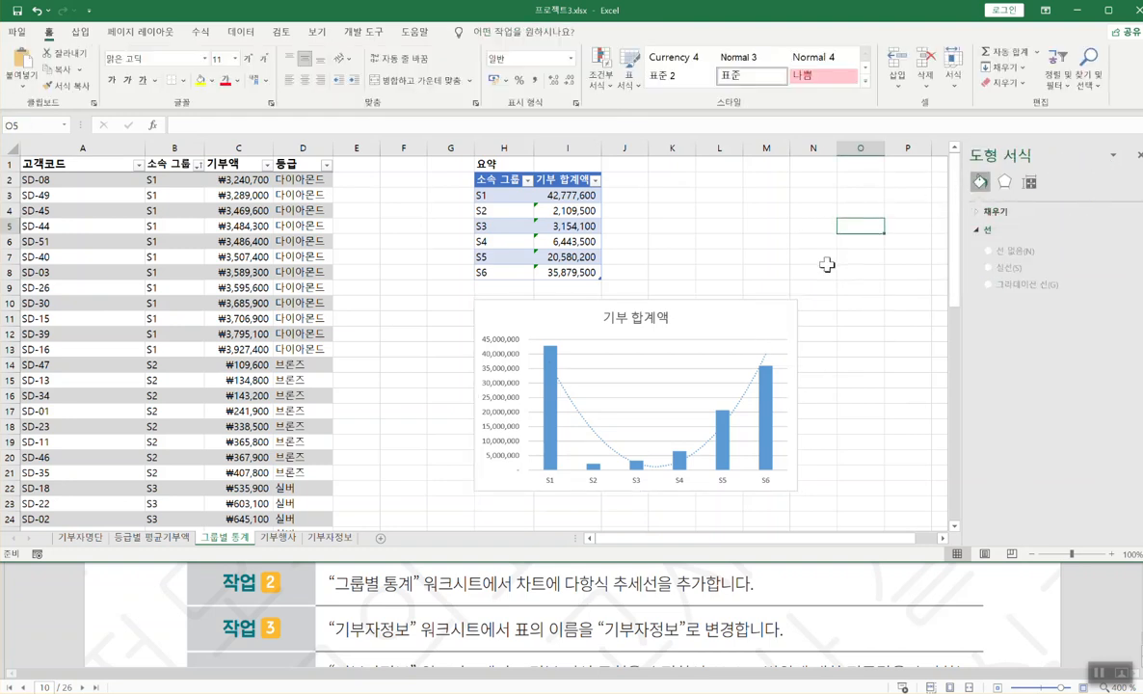
left_click(782, 226)
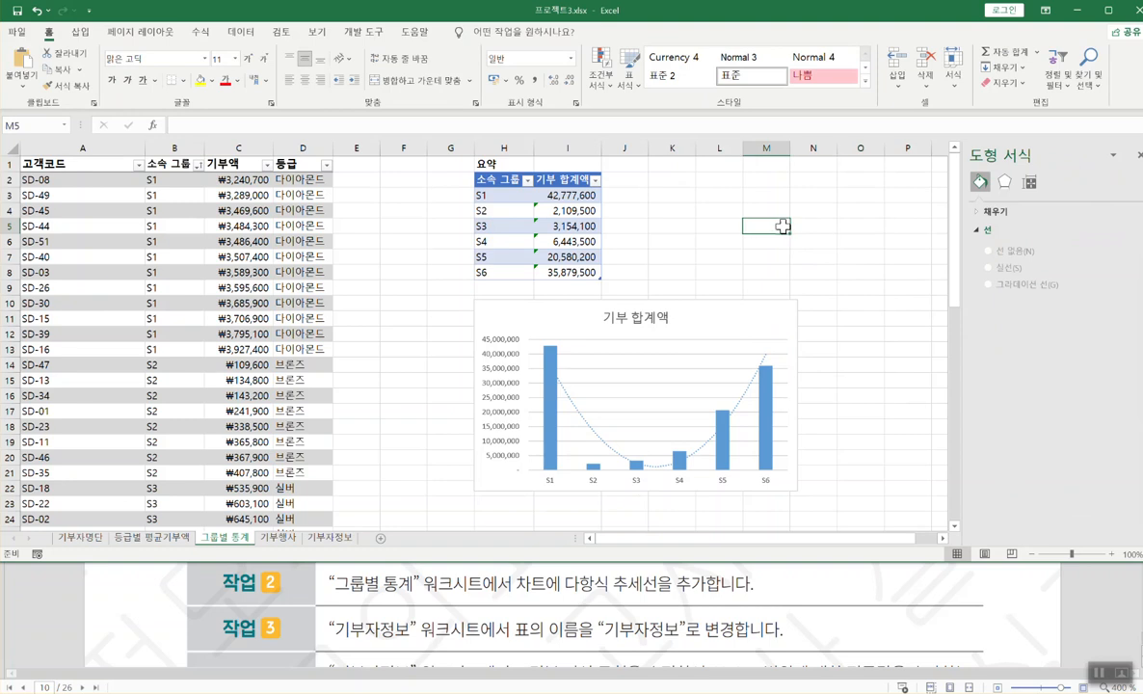
left_click(1138, 157)
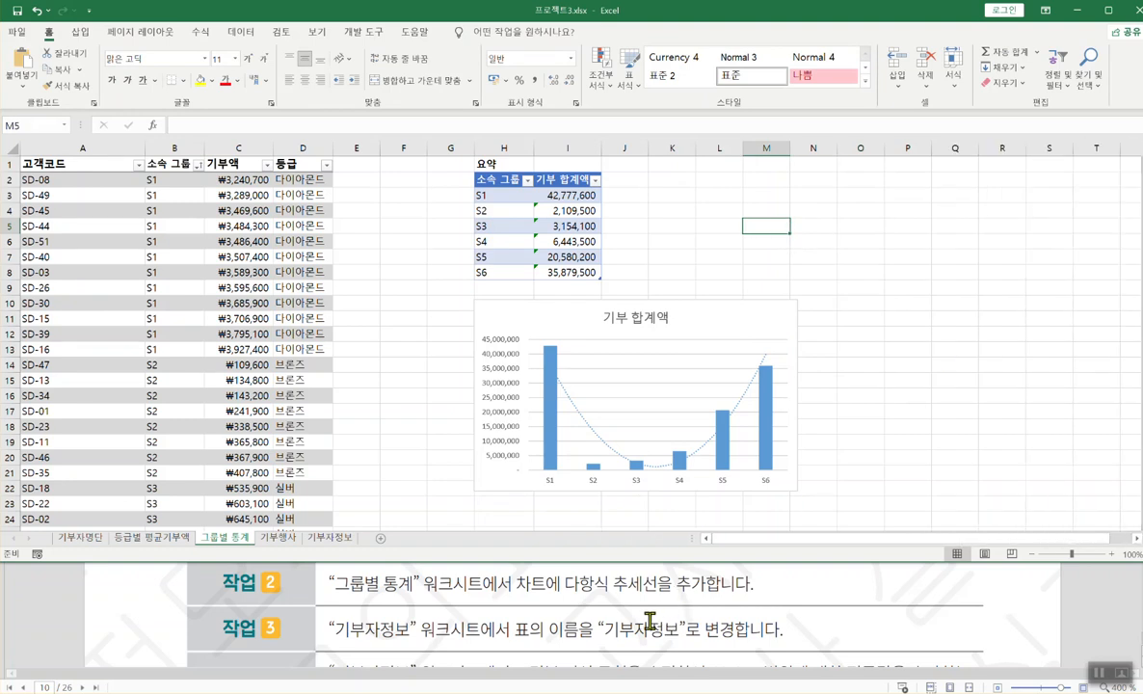
- Check the next task, then select a donor-table cell on the 기부자정보 sheet
left_click(655, 620)
scroll(608, 575, "down", 1)
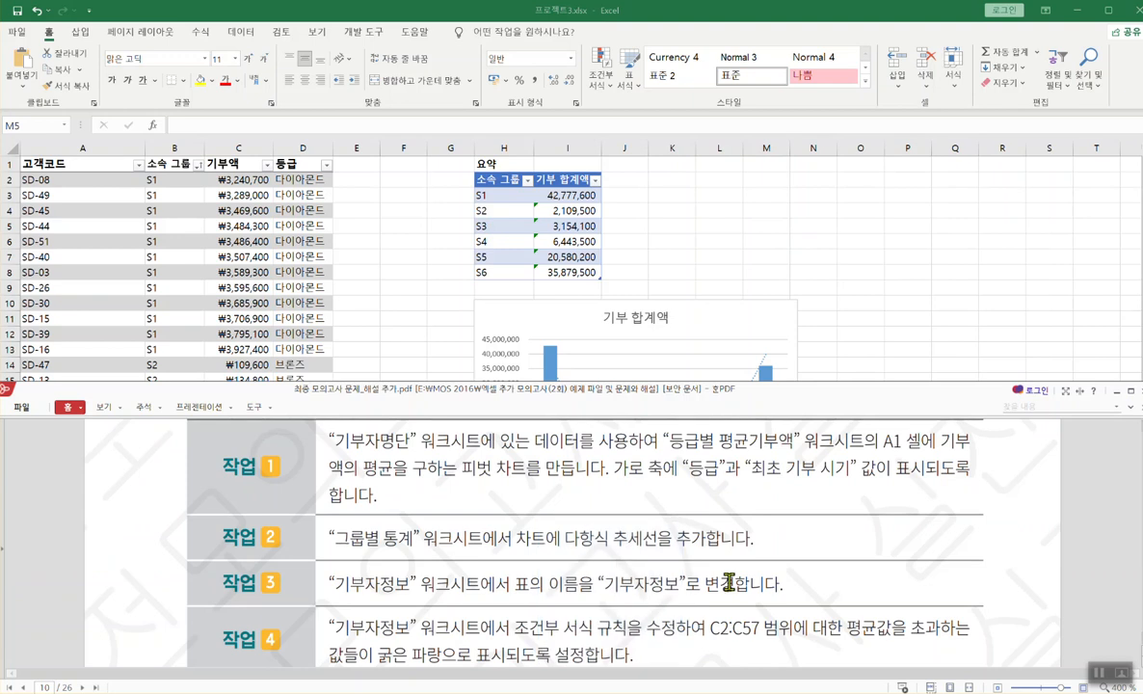
left_click(816, 306)
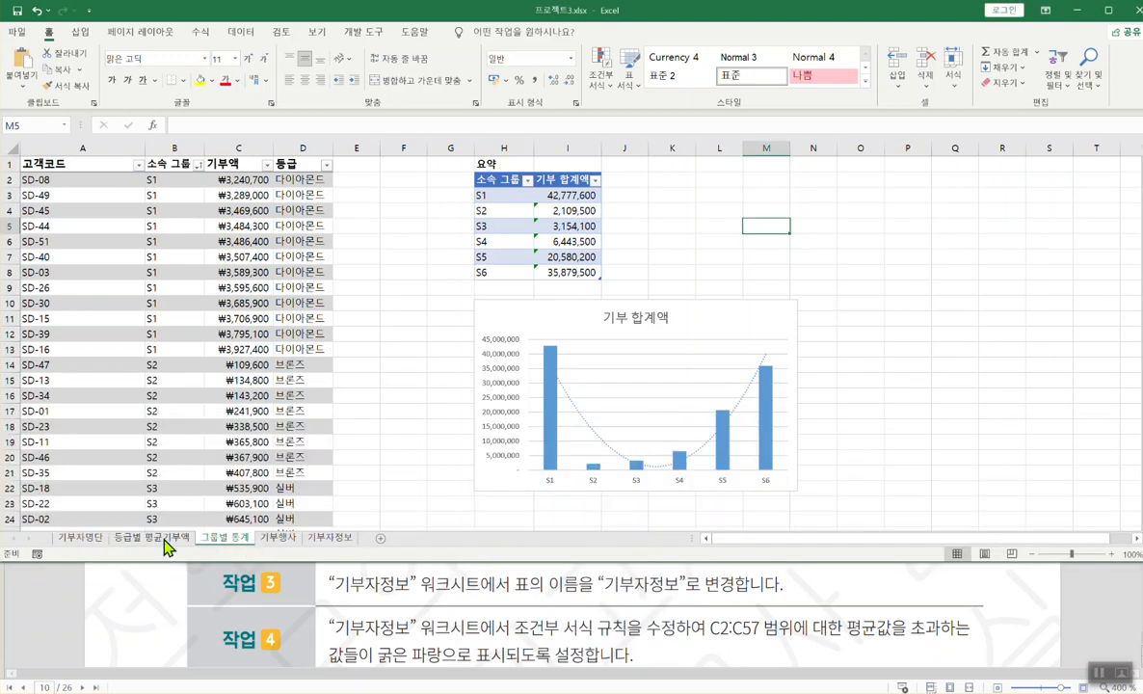
left_click(331, 537)
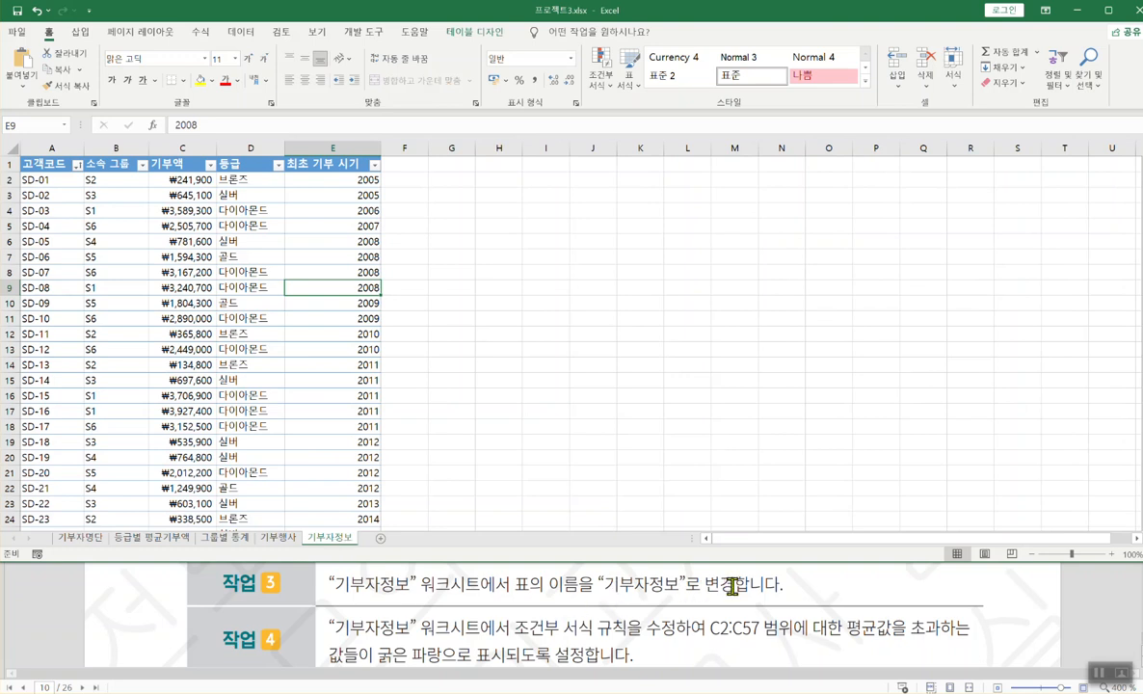
left_click(181, 272)
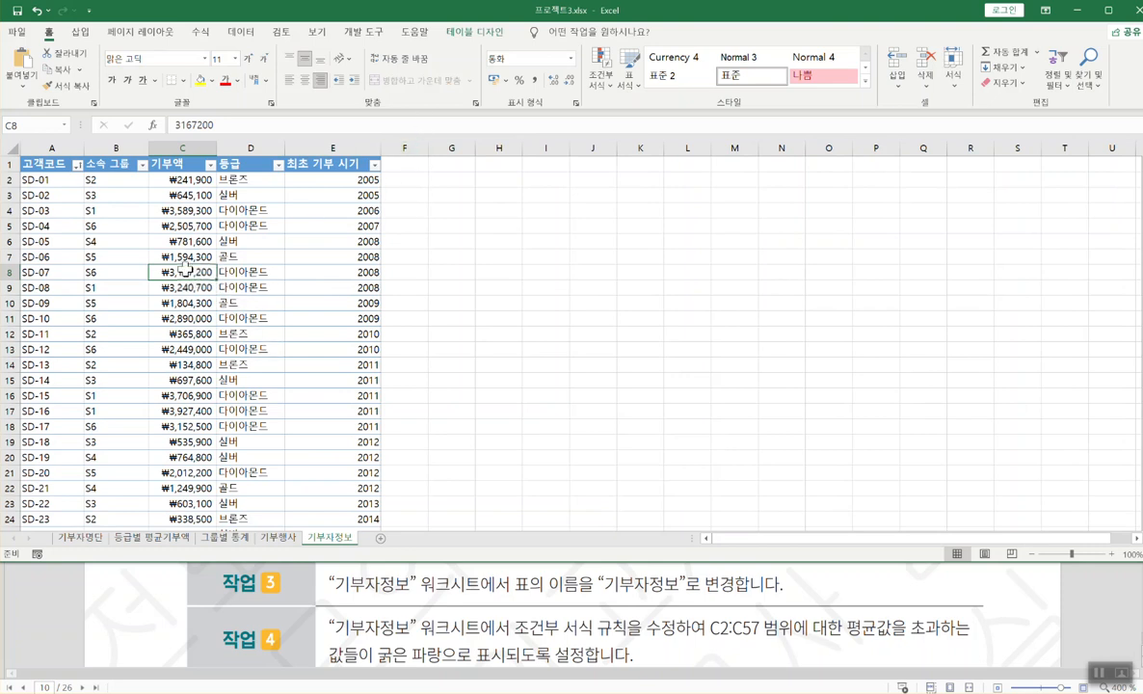
left_click(470, 34)
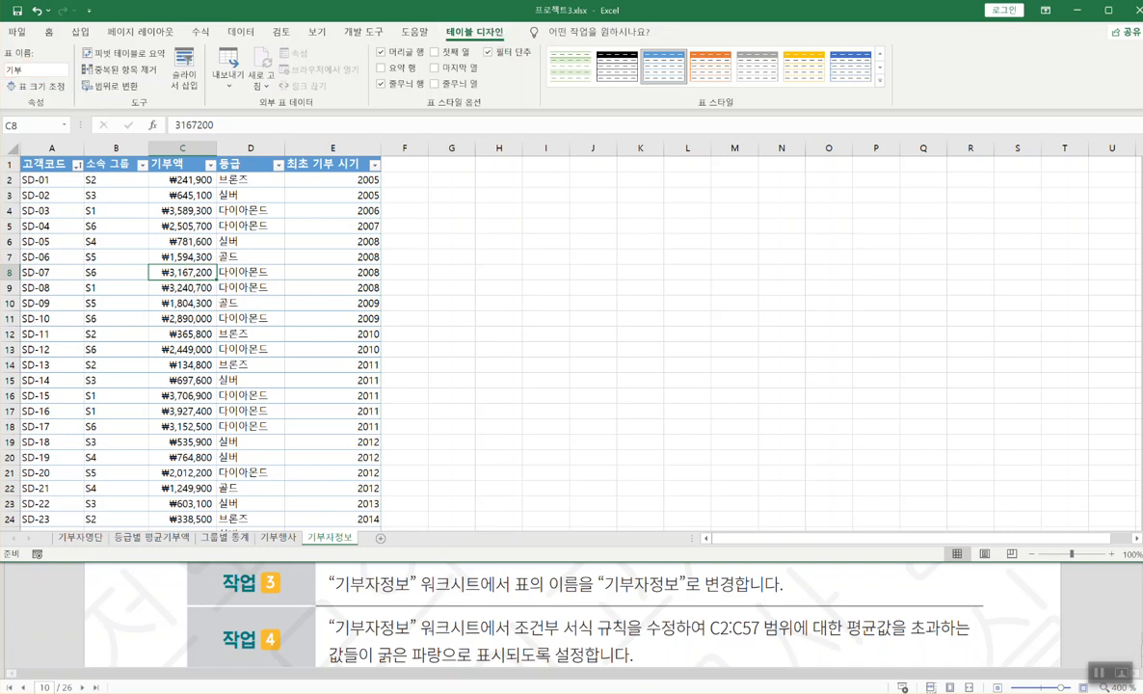
left_click(202, 32)
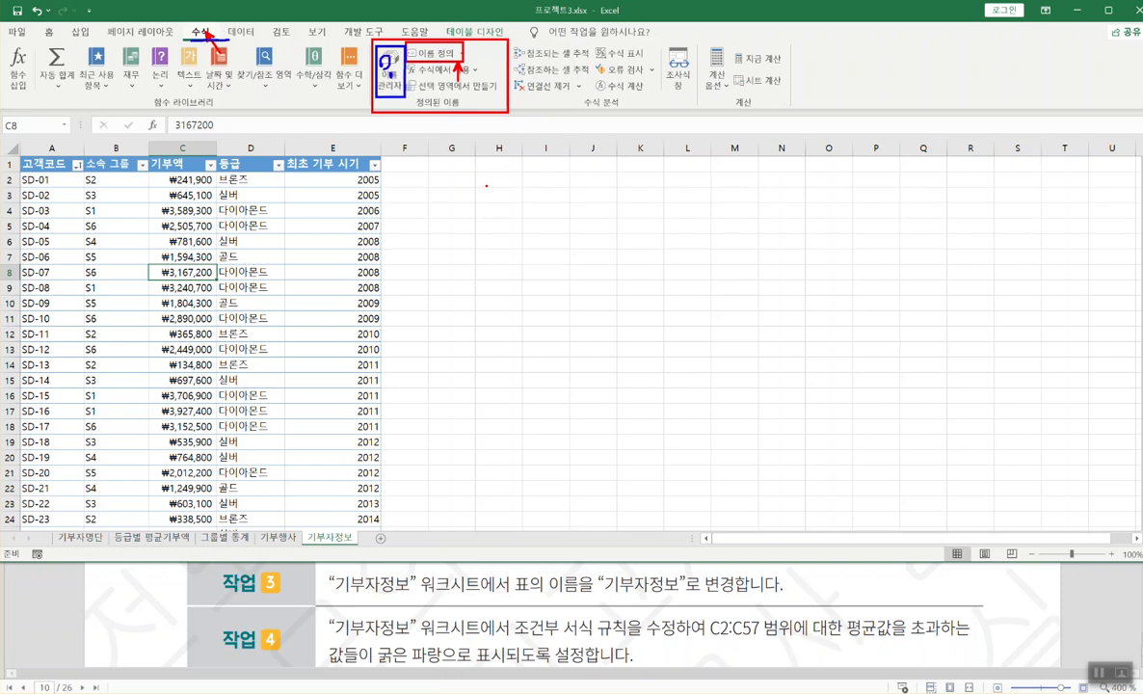
left_click(392, 75)
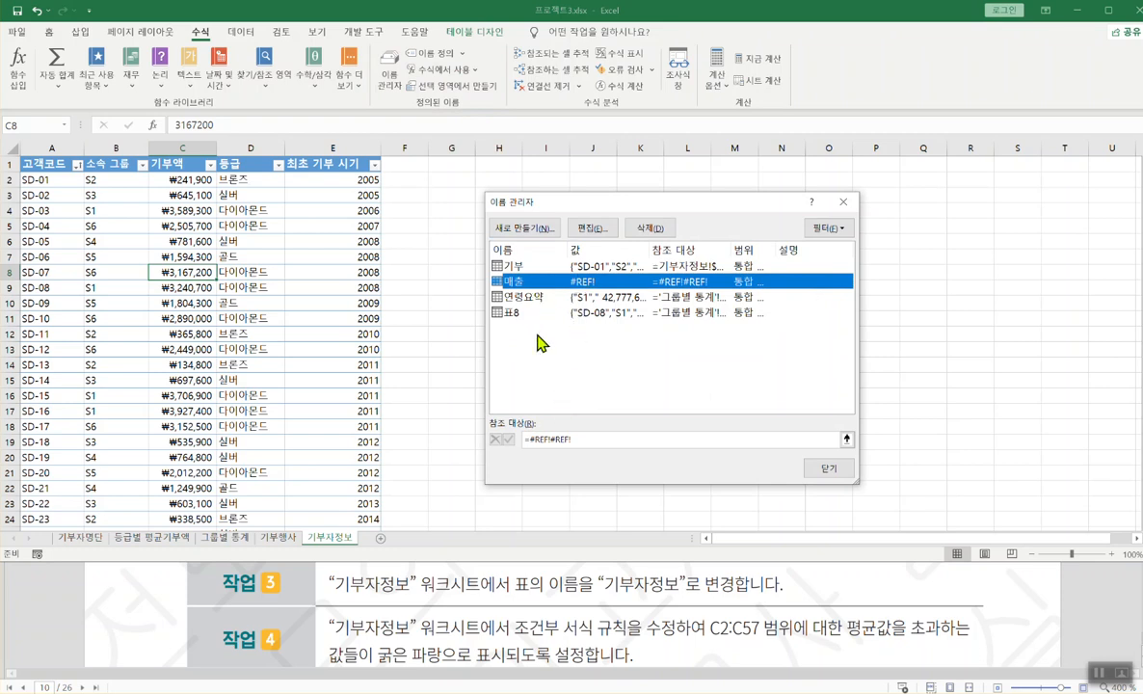
left_click(511, 314)
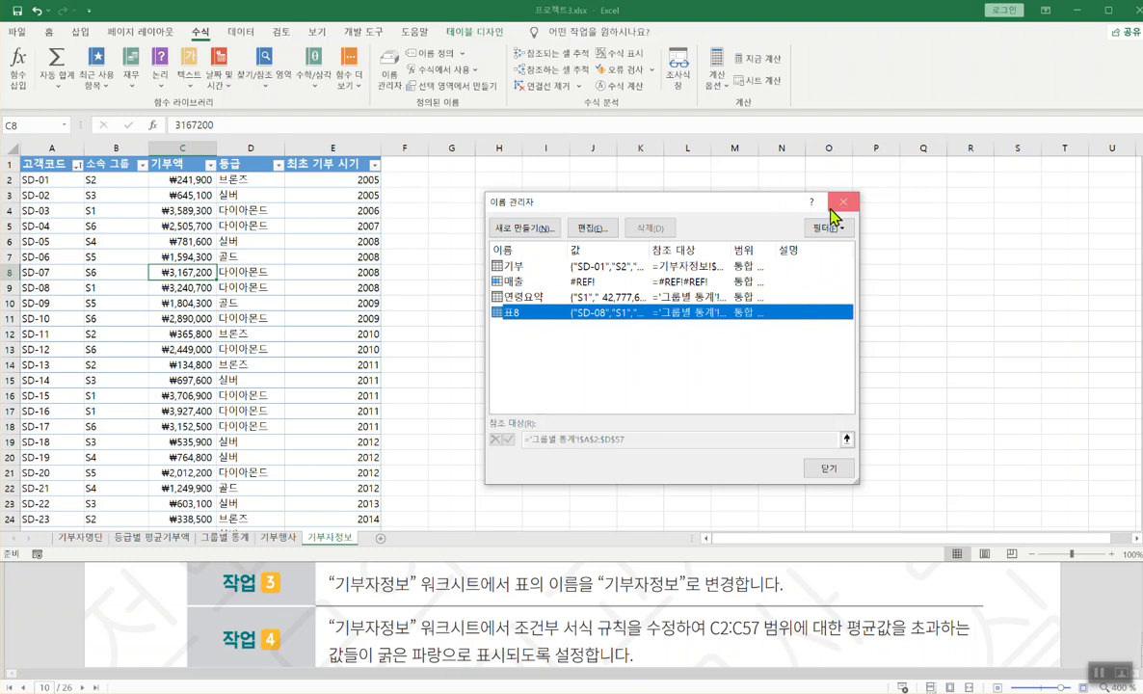
left_click(503, 266)
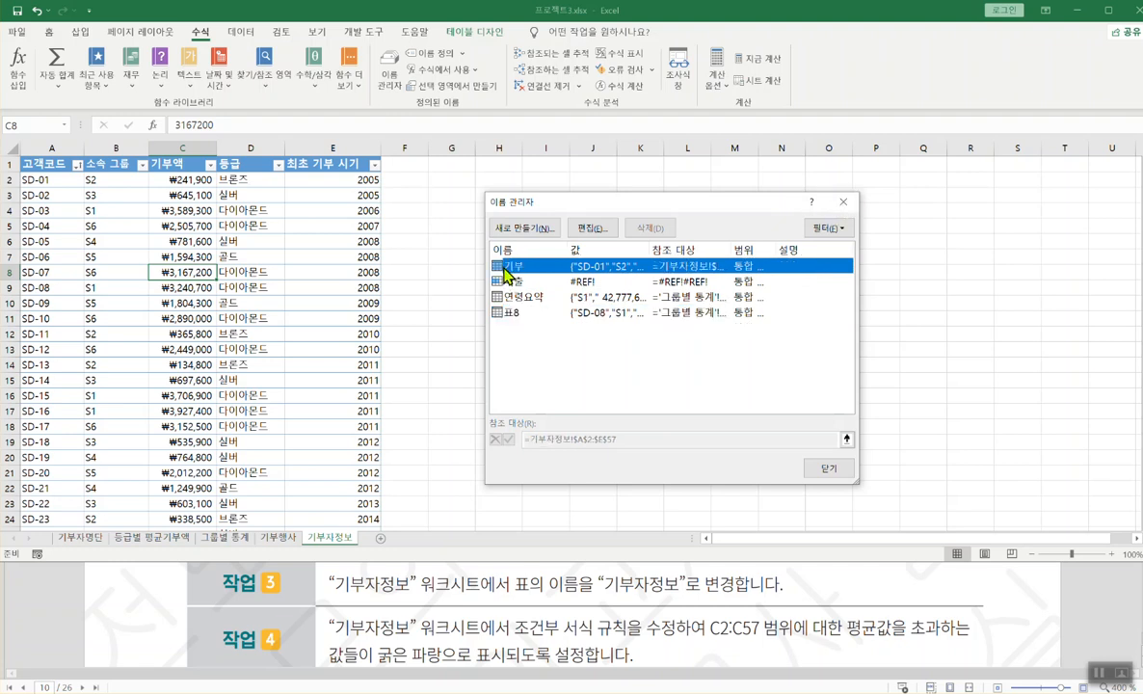
left_click(843, 201)
left_click(193, 241)
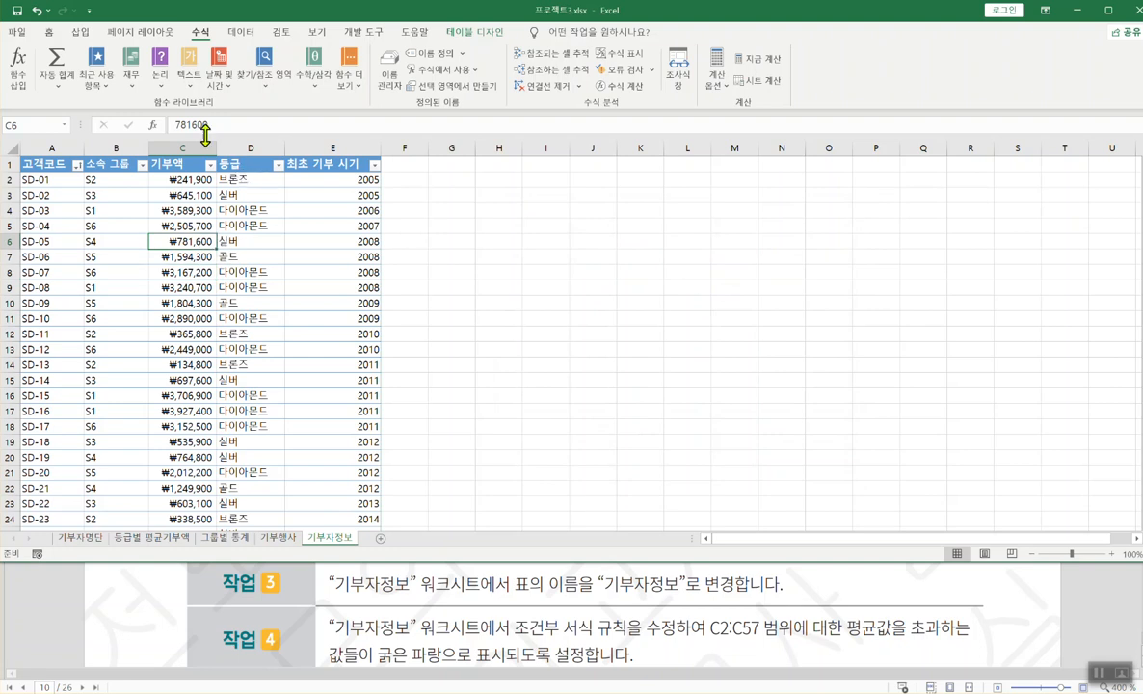
- Rename the donor table from 기부 to 기부자정보 in the Table Name box
left_click(462, 32)
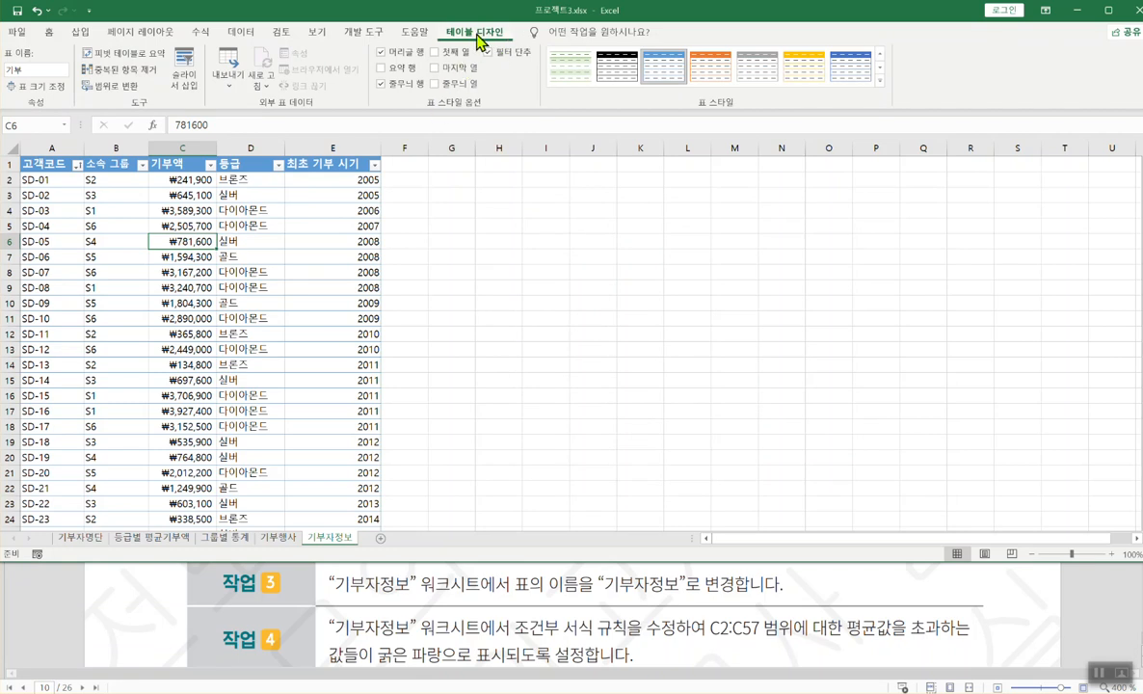
left_click(39, 71)
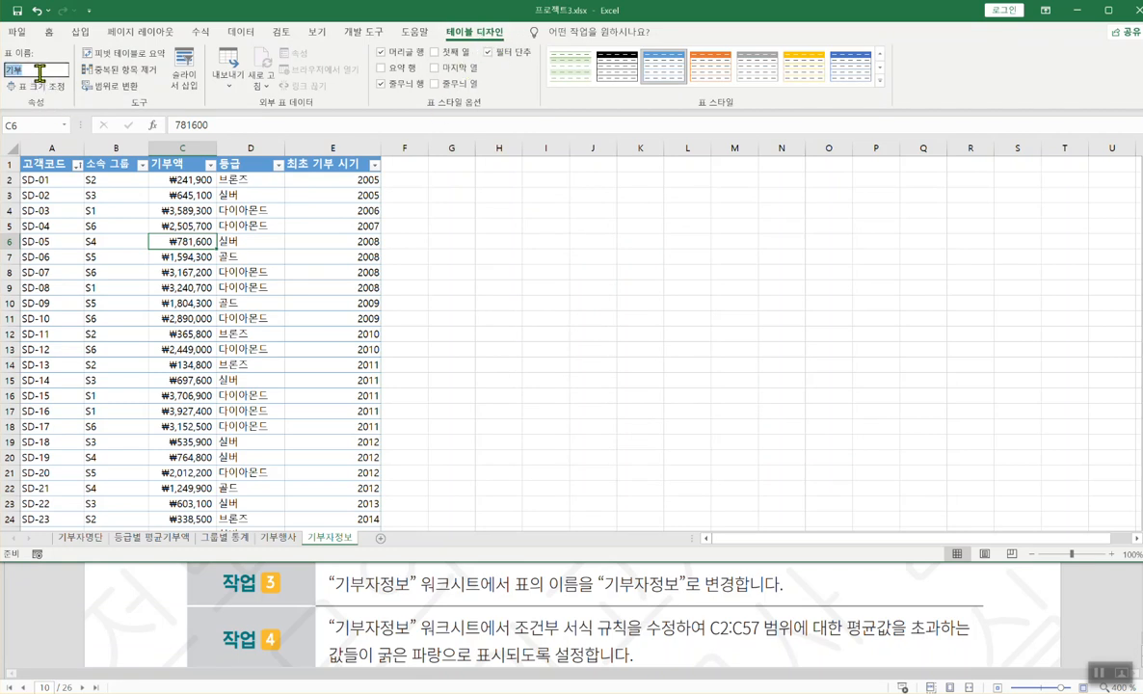
type("ㄱ")
type("ㅣ")
type("부자정보")
key("Return")
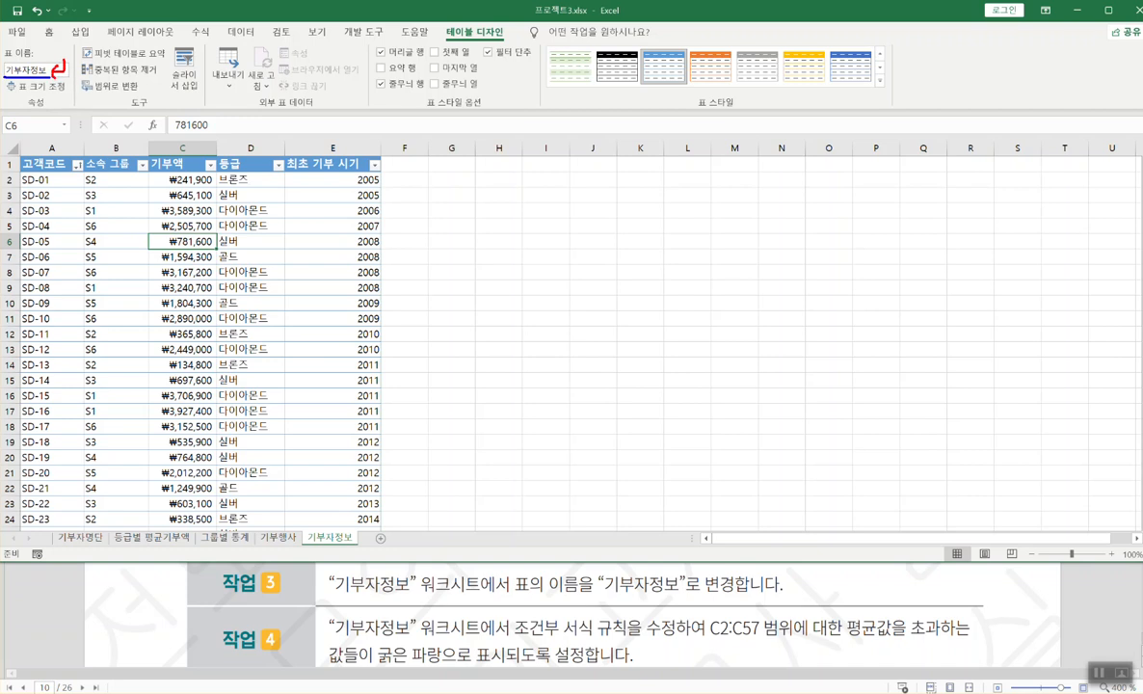
key("Return")
- Verify in Name Manager that table 기부자정보 covers $A$2:$E$57, then review the next task
left_click(197, 257)
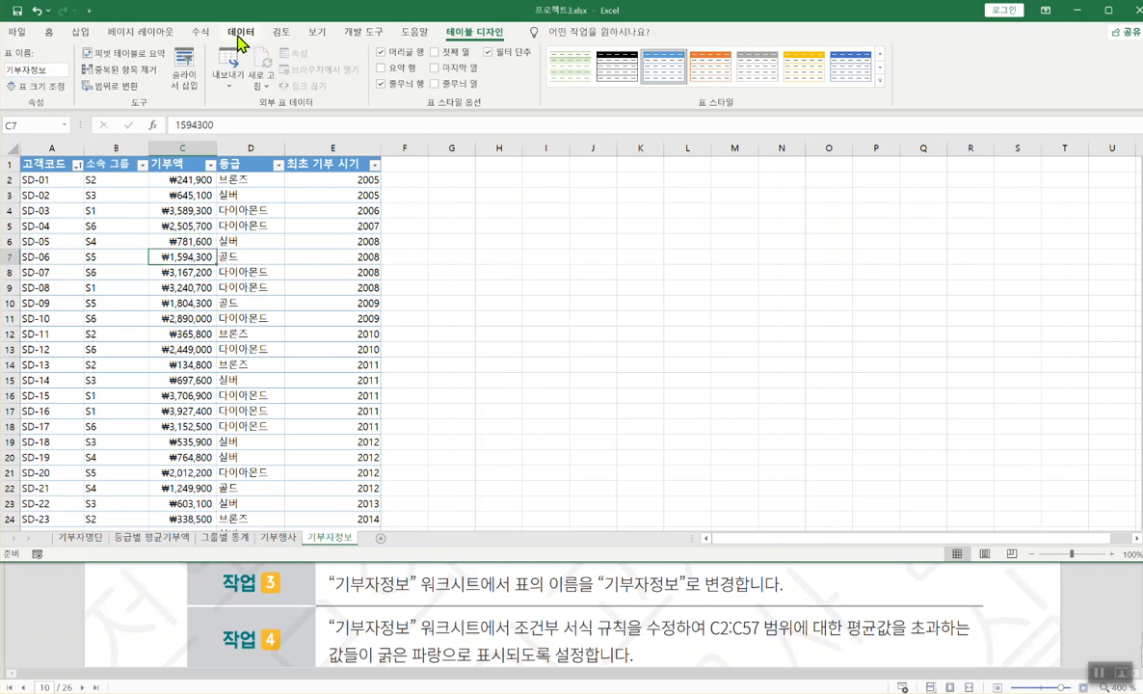
left_click(201, 34)
left_click(388, 70)
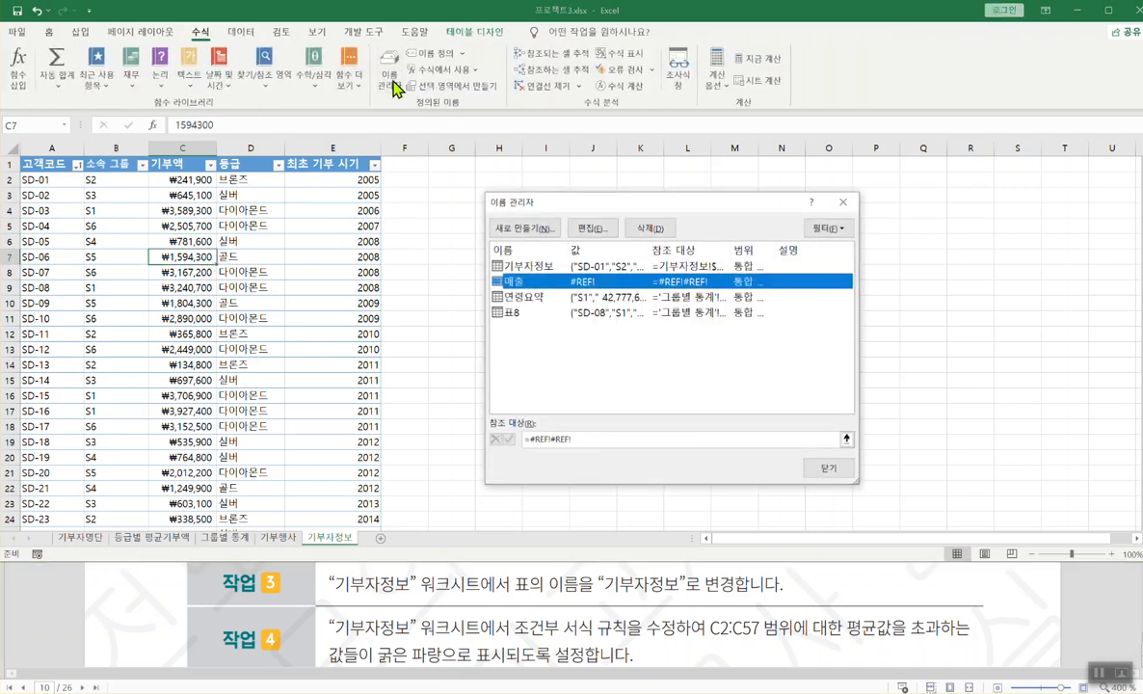
left_click(533, 267)
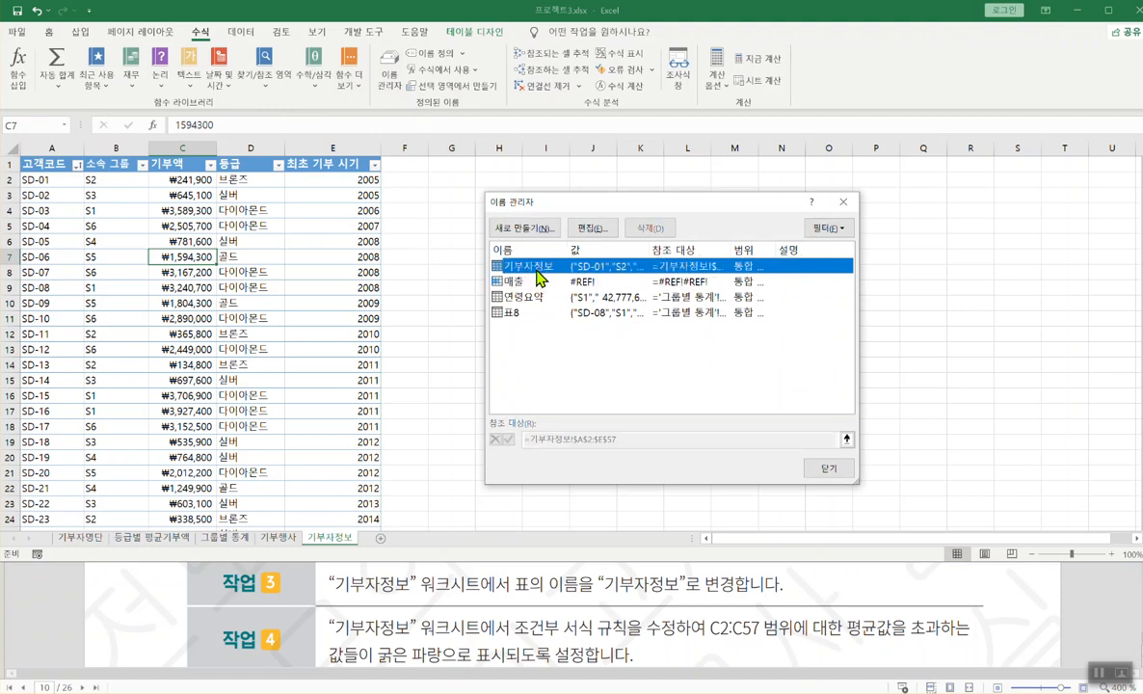
left_click(589, 231)
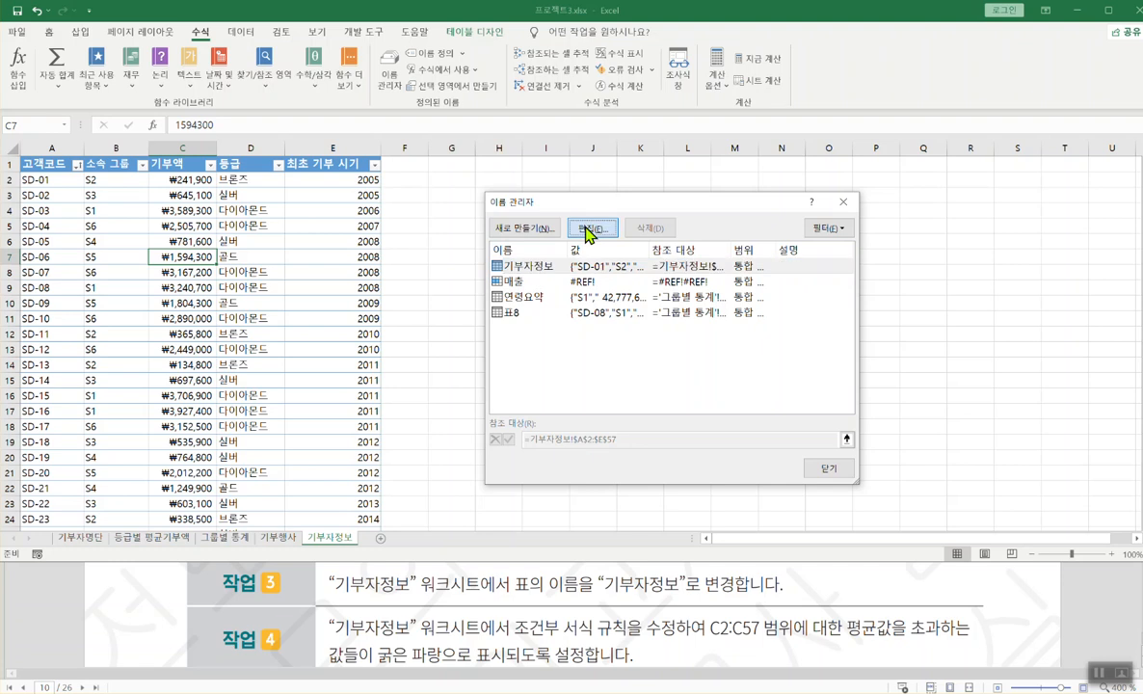
left_click(843, 202)
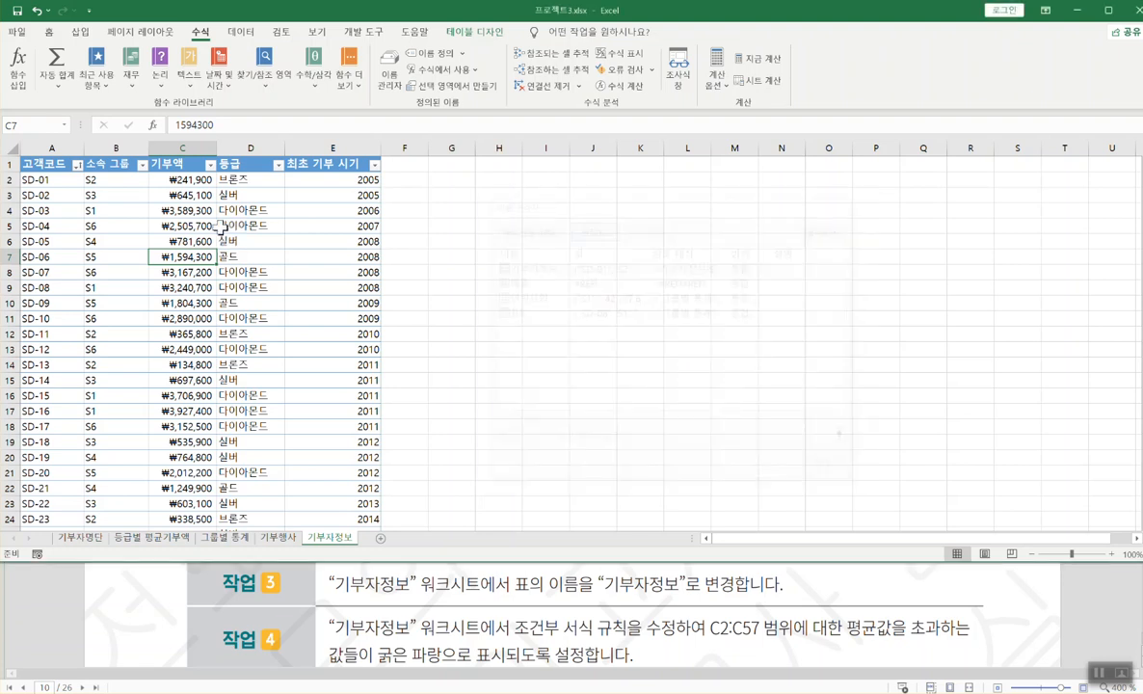
left_click(227, 270)
left_click(525, 586)
scroll(521, 578, "down", 2)
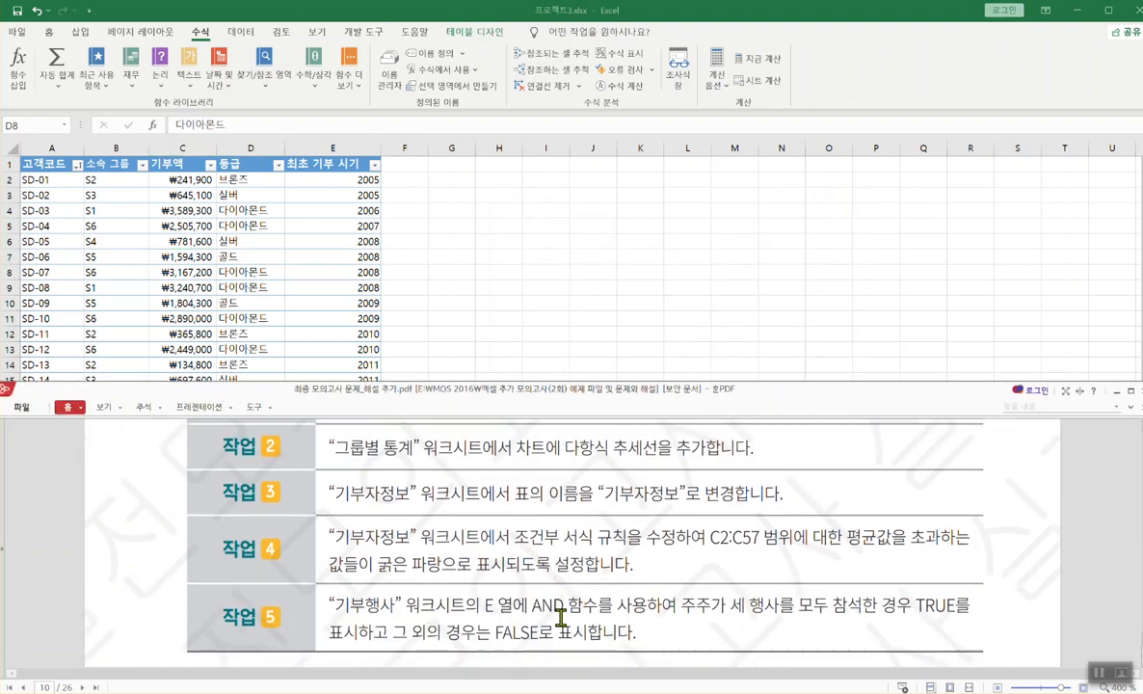
- Bring the 기부자정보 sheet in front of the PDF, select a 등급 cell and mark the task text
left_click(479, 250)
left_click(228, 317)
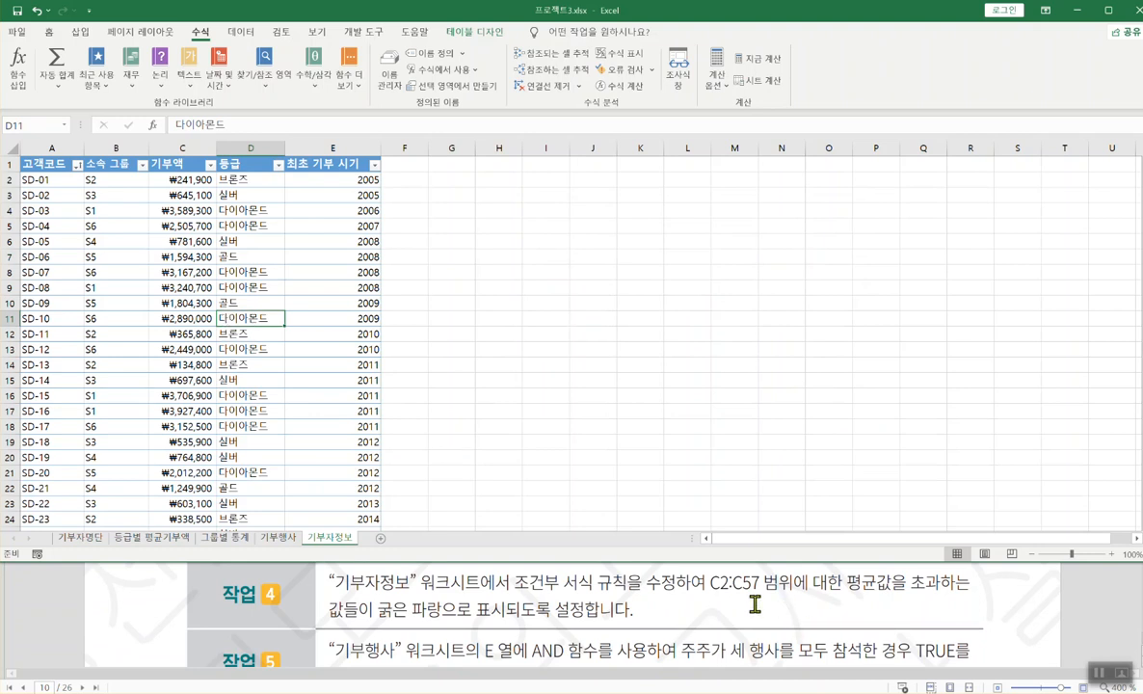
left_click_drag(709, 598, 977, 594)
left_click_drag(318, 622, 589, 623)
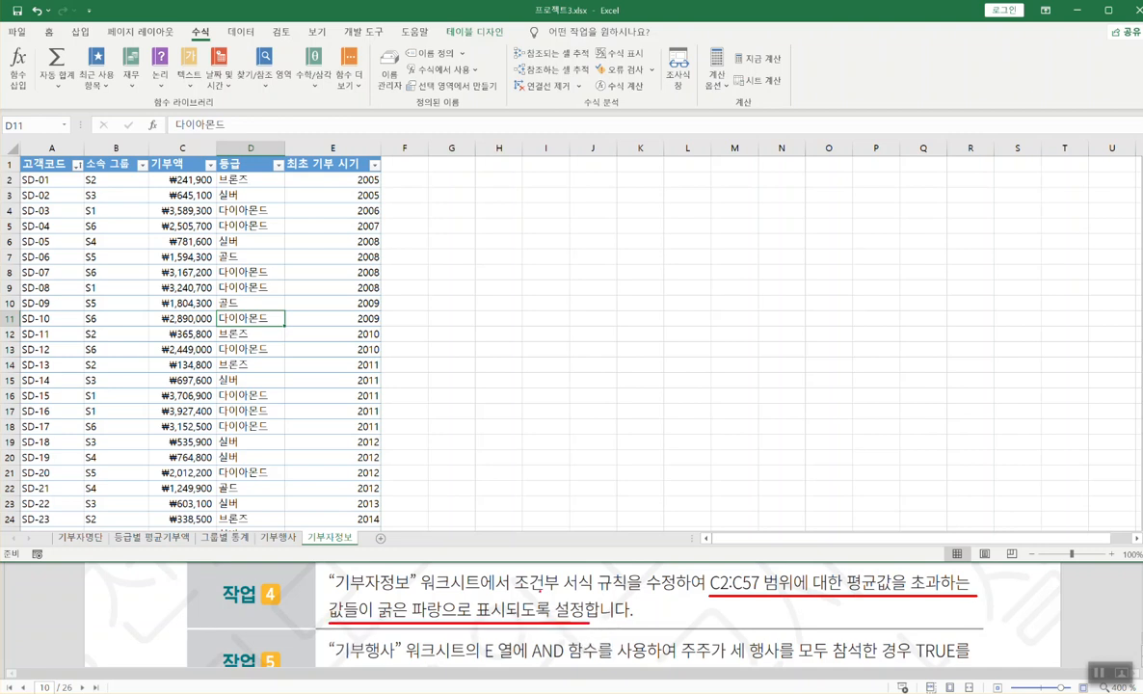
left_click_drag(511, 596, 678, 596)
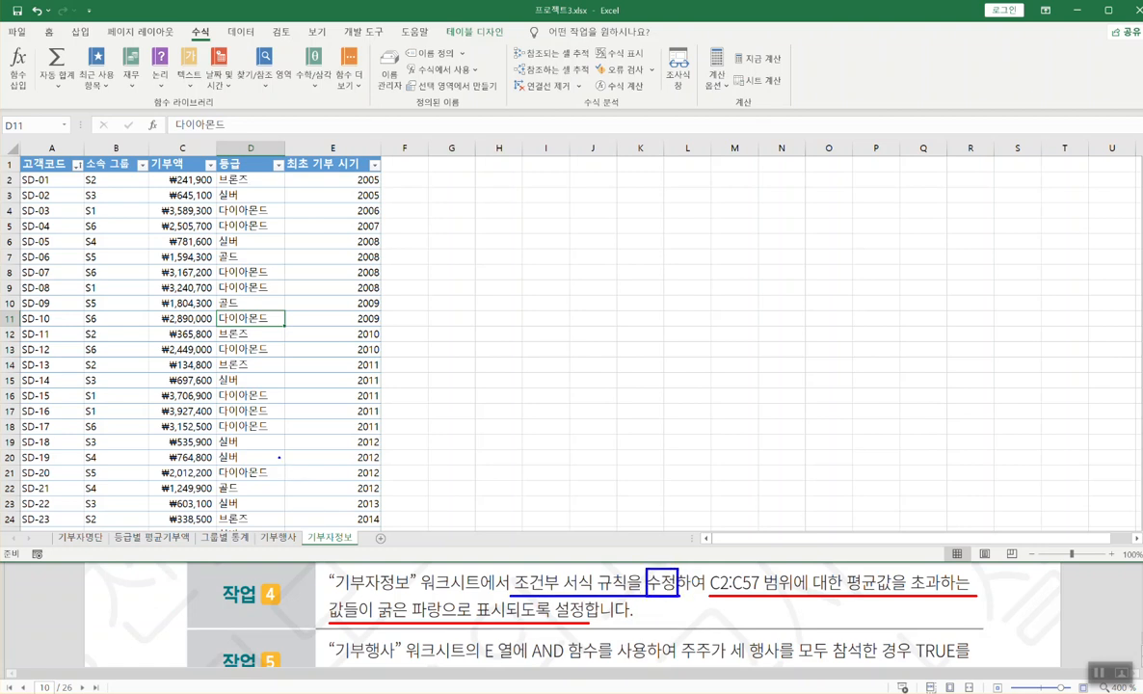
key("Escape")
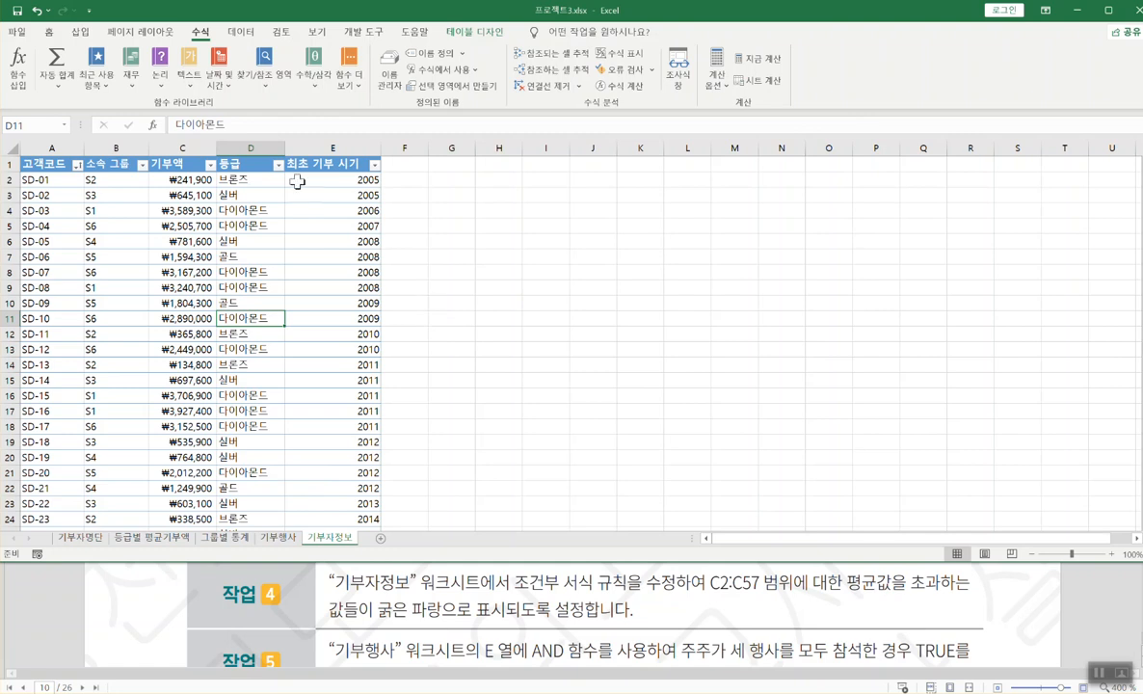
- Check the existing conditional formatting rules for a 등급 cell and for the whole sheet
left_click(46, 33)
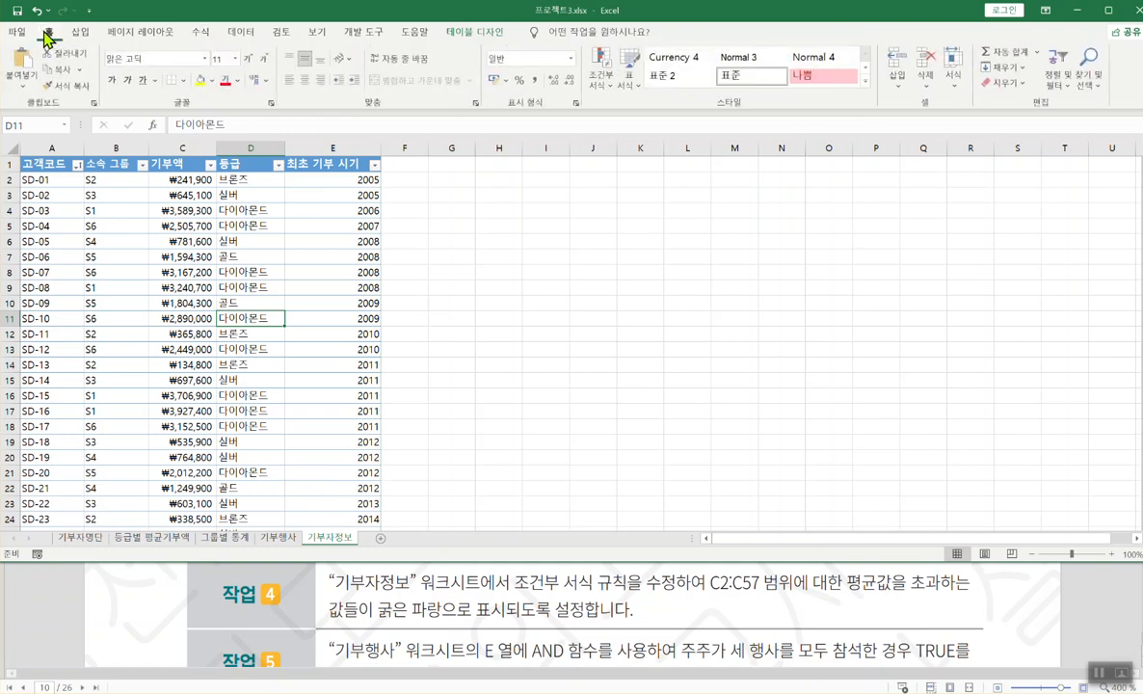
left_click(603, 85)
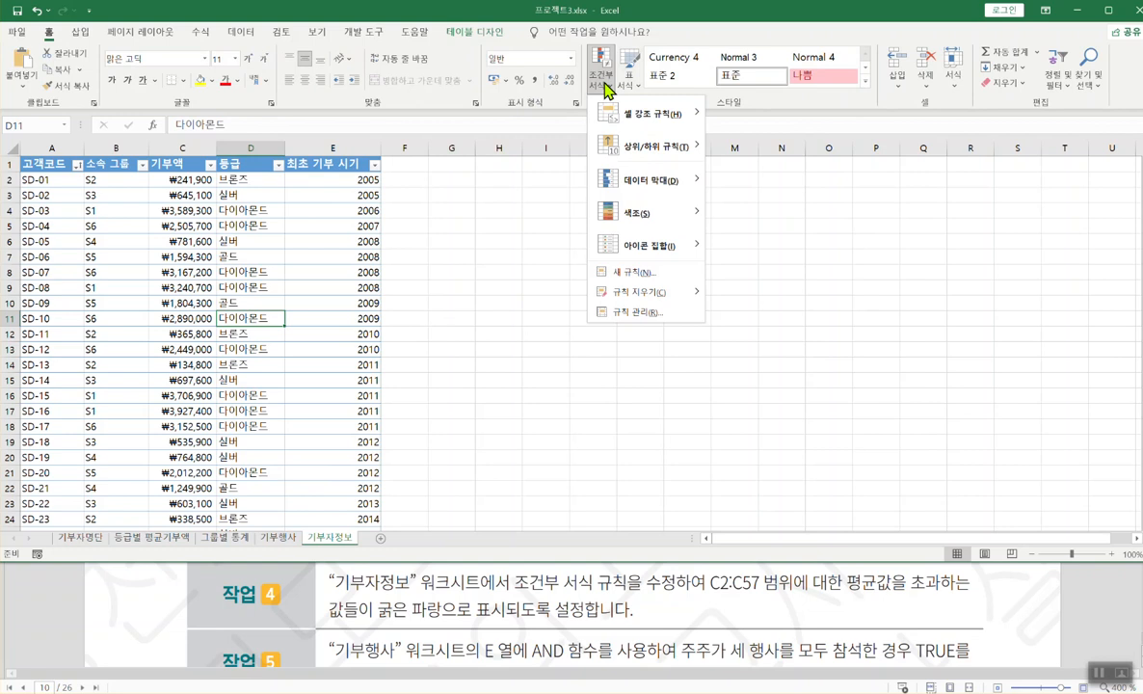
left_click(632, 310)
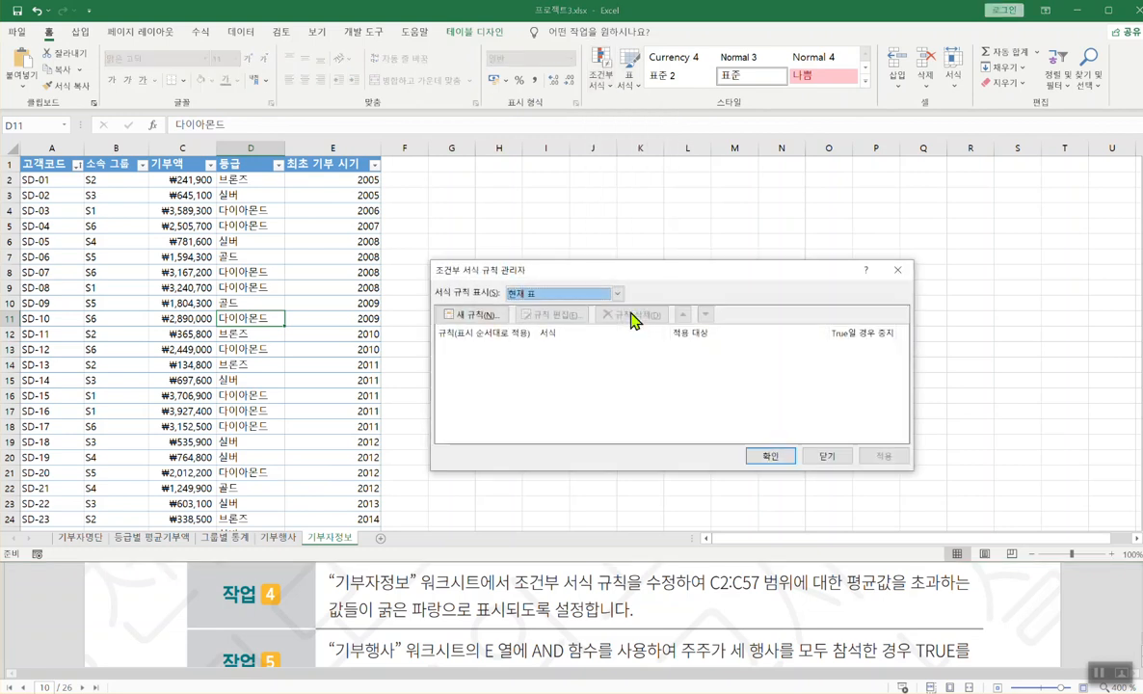
left_click(897, 269)
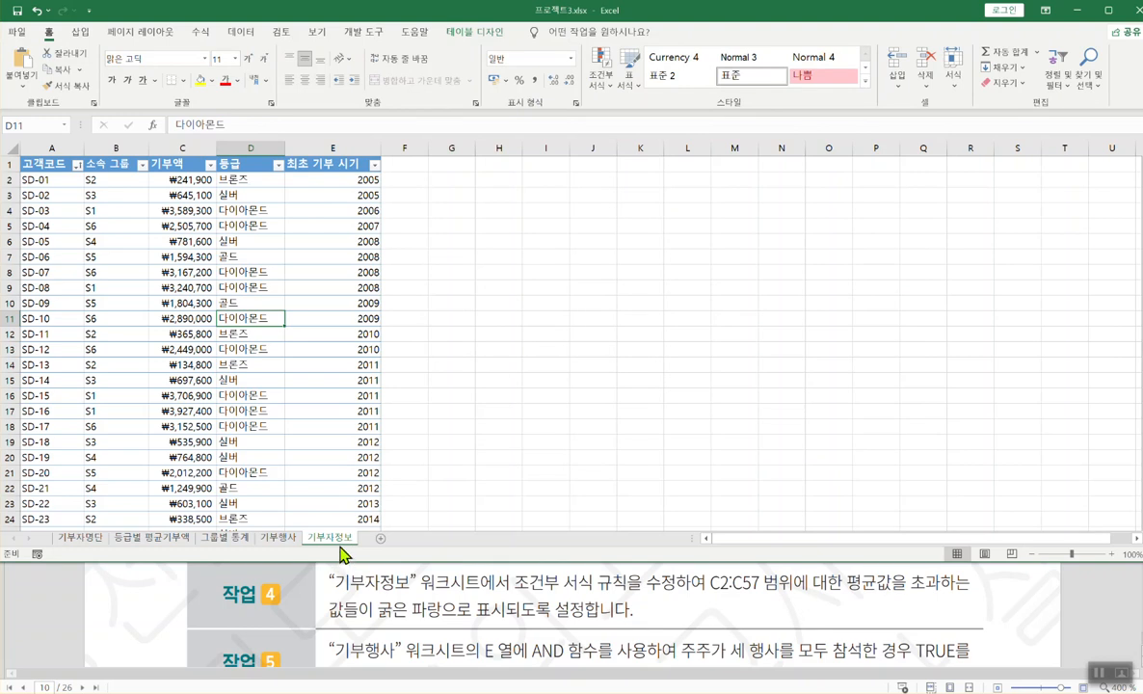
left_click(253, 366)
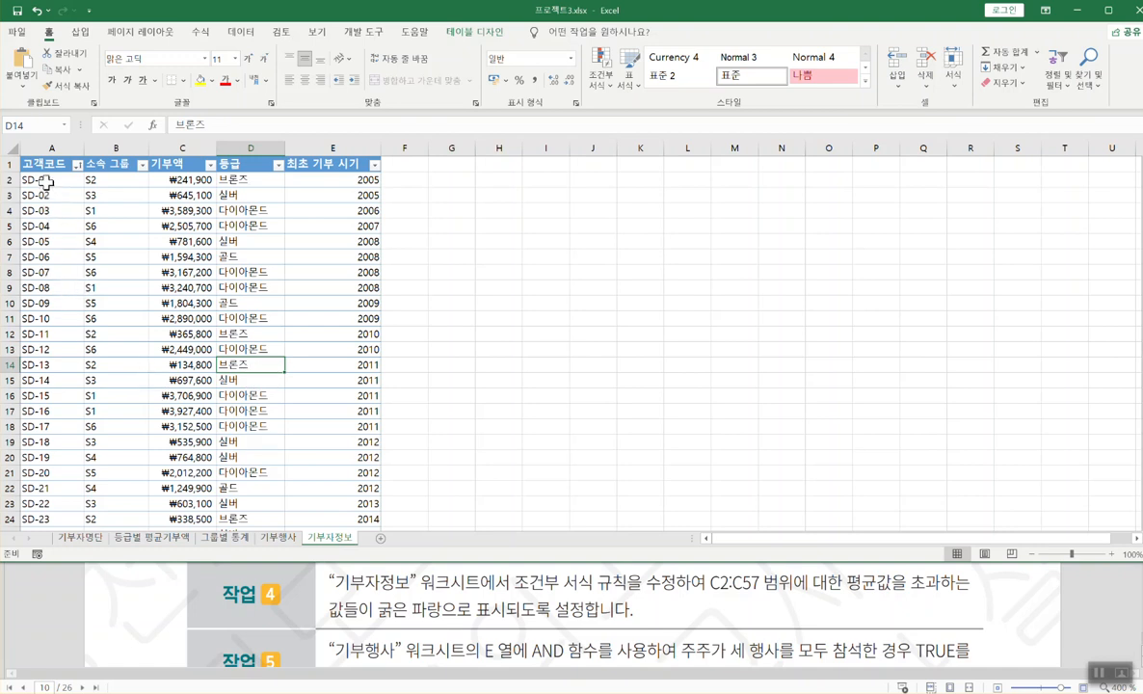
left_click(10, 147)
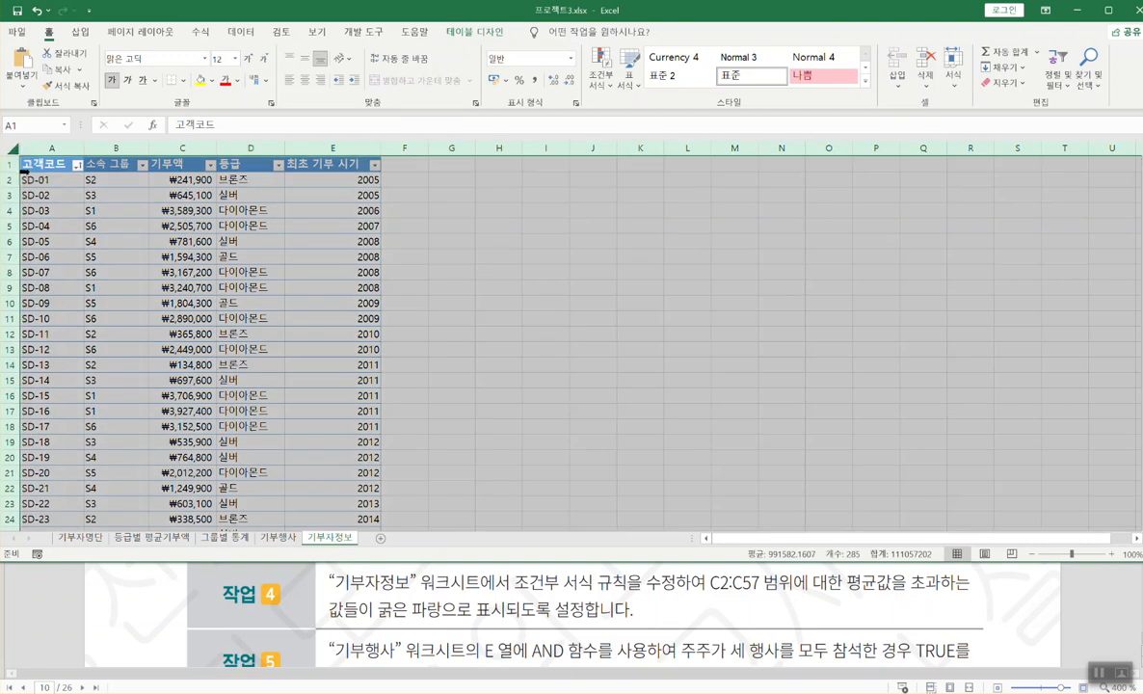
left_click(603, 87)
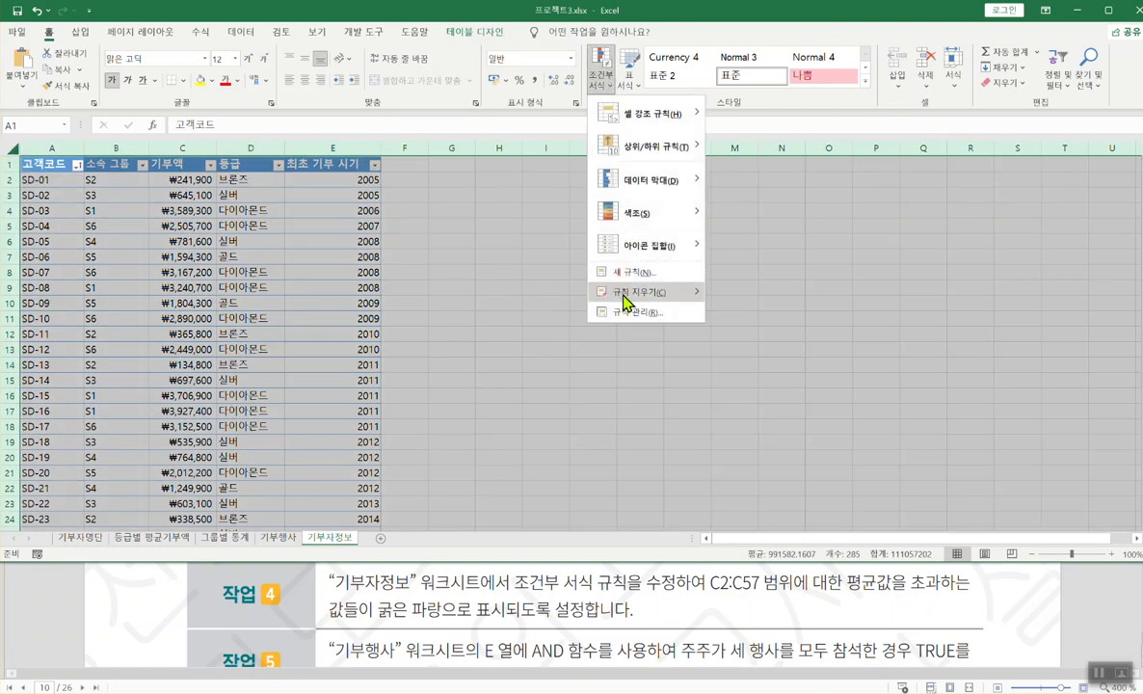
left_click(609, 306)
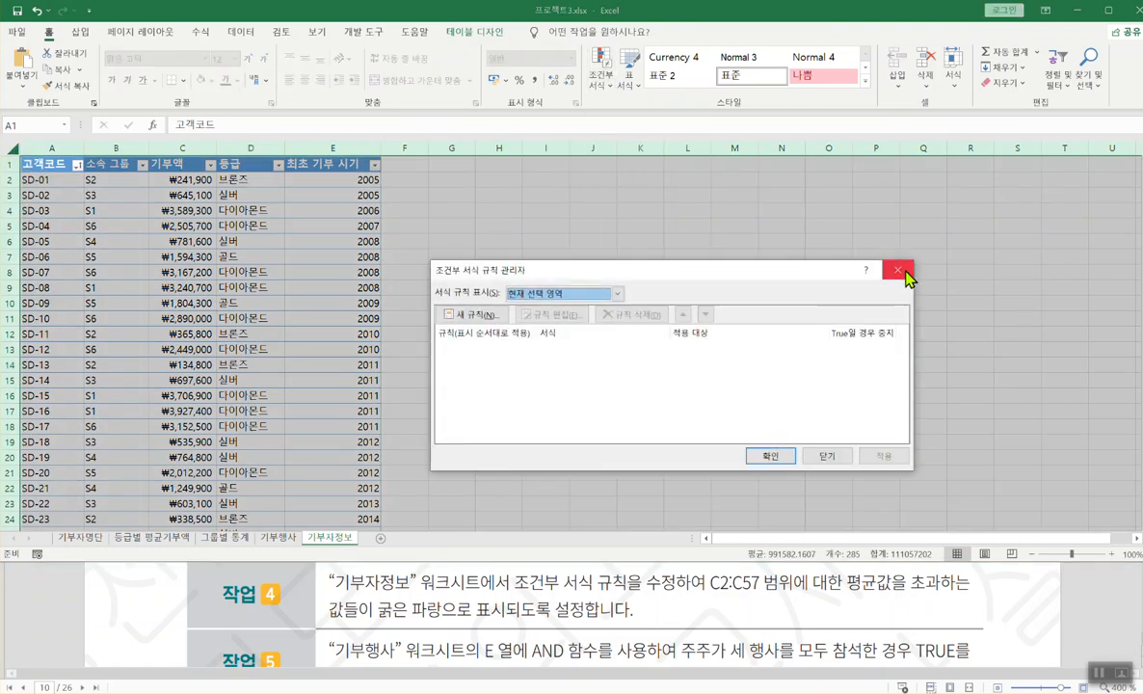
left_click(897, 269)
left_click(258, 287)
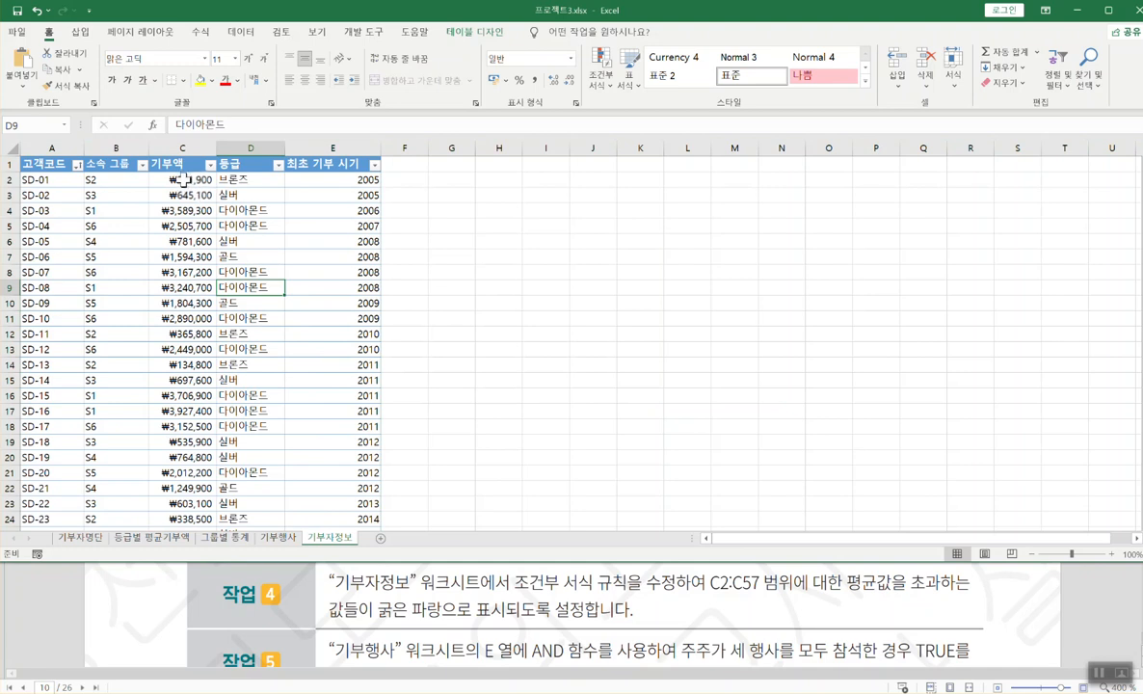
- Select the donation amounts C2:C57 and open the conditional formatting menu
left_click(183, 179)
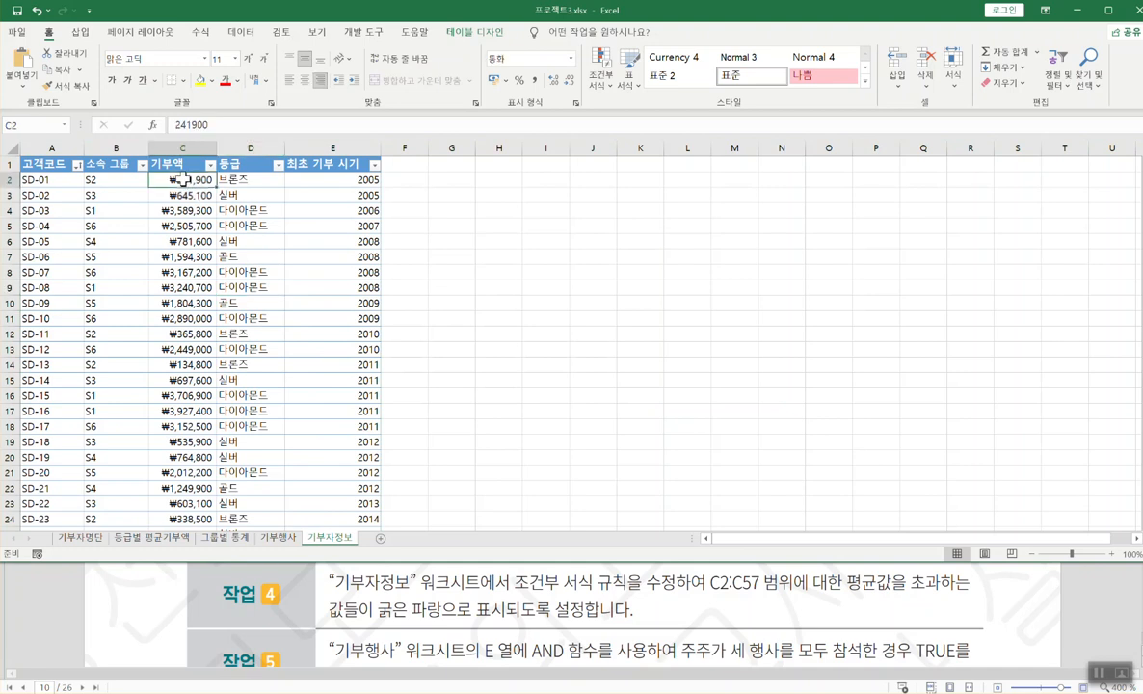
key("ctrl+shift+Down")
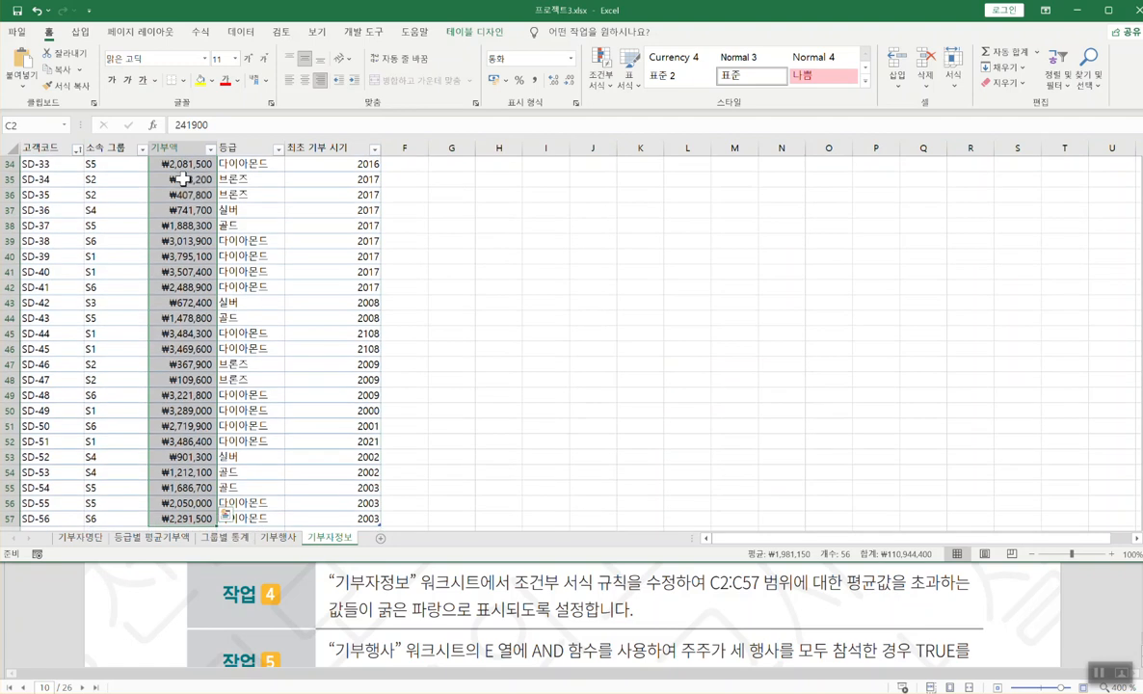
scroll(185, 287, "up", 11)
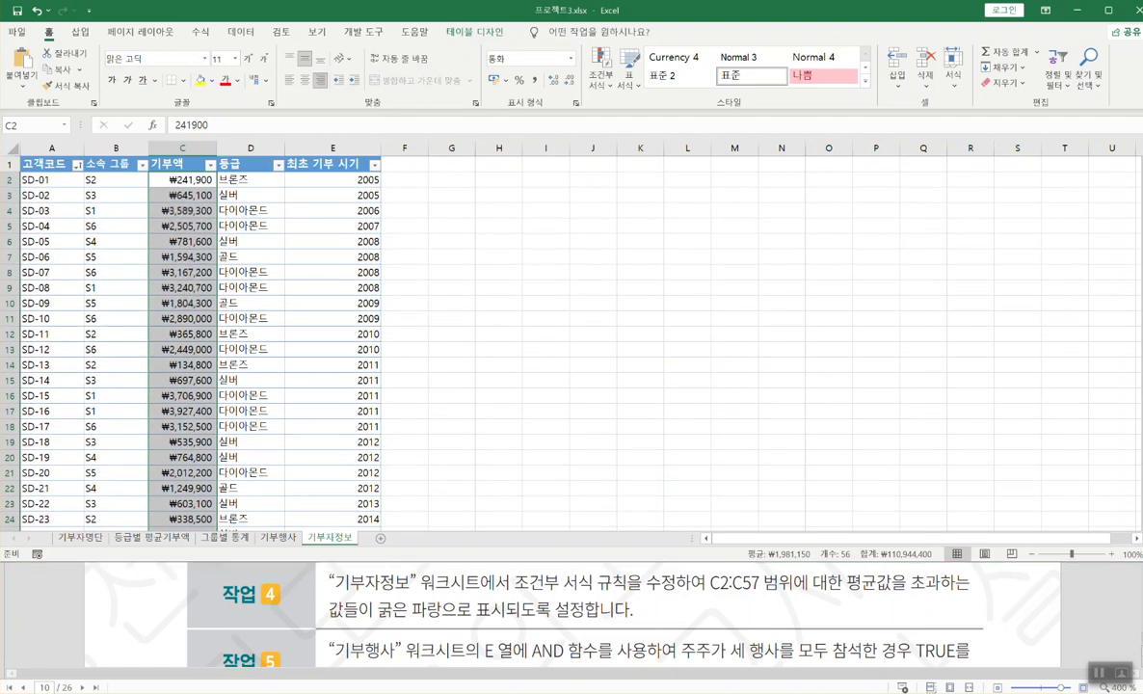
key("ctrl+c")
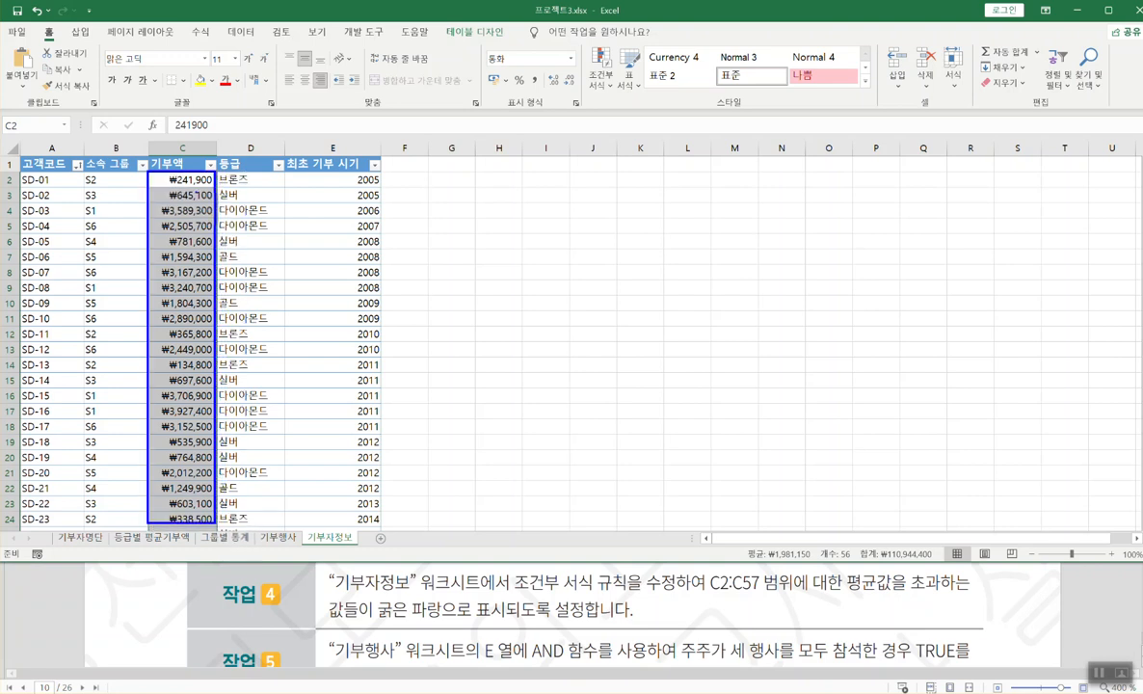
left_click_drag(185, 189, 189, 508)
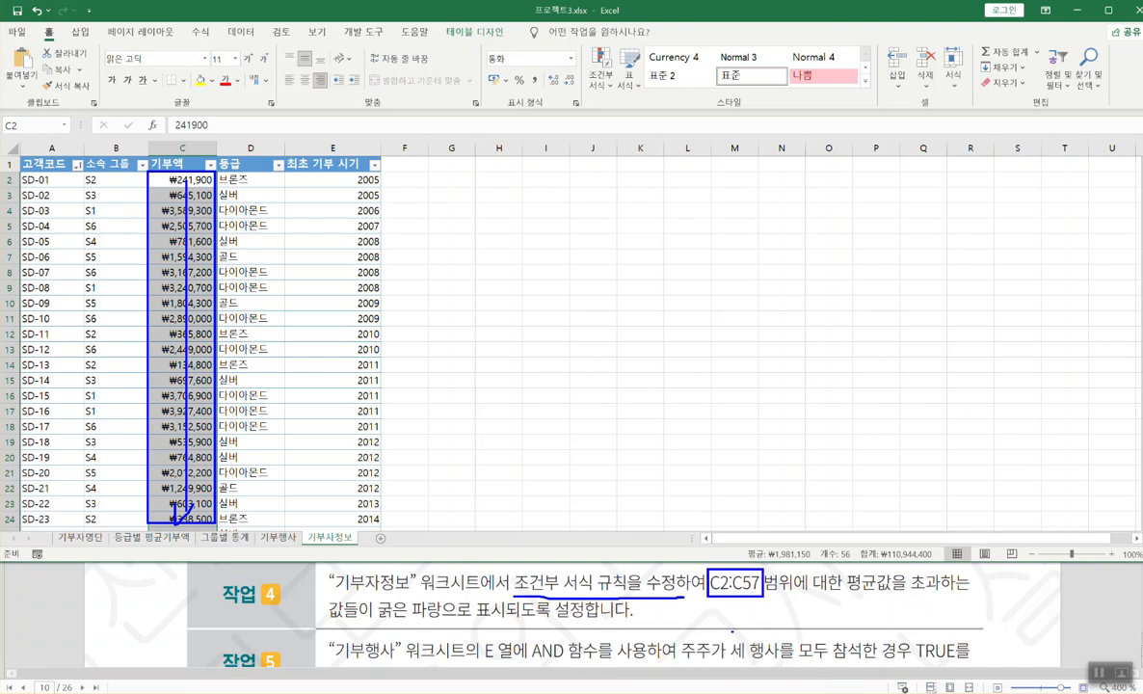
left_click(599, 85)
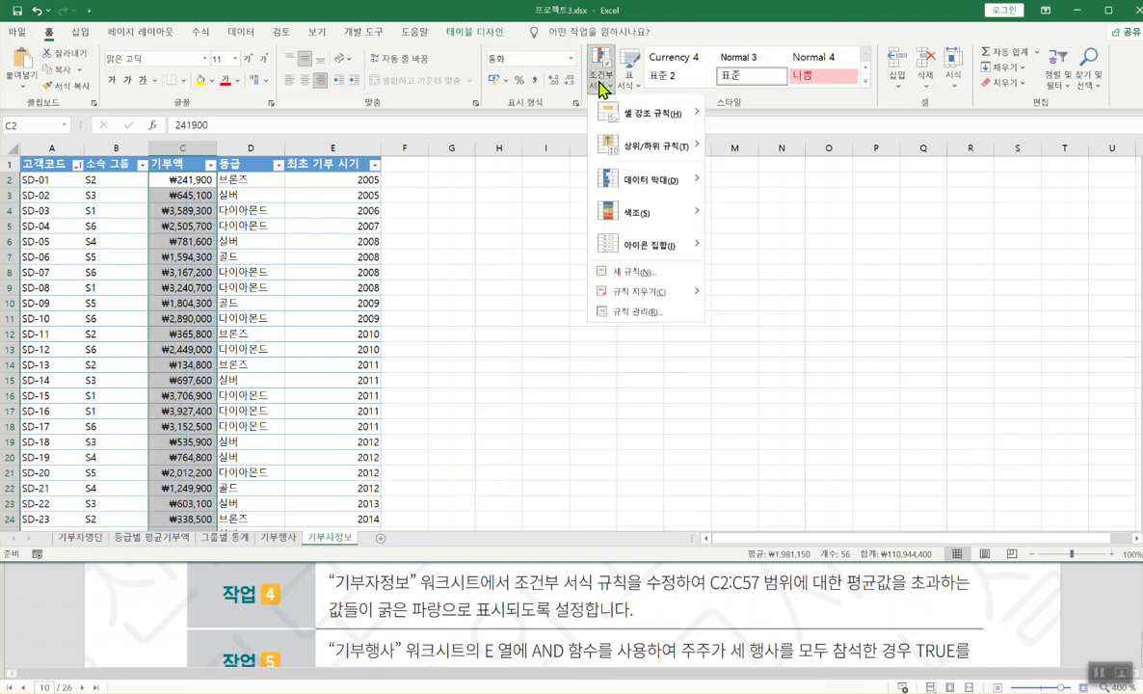
- Open the Rules Manager, start a new rule and note the above-average, bold blue requirement
left_click(636, 313)
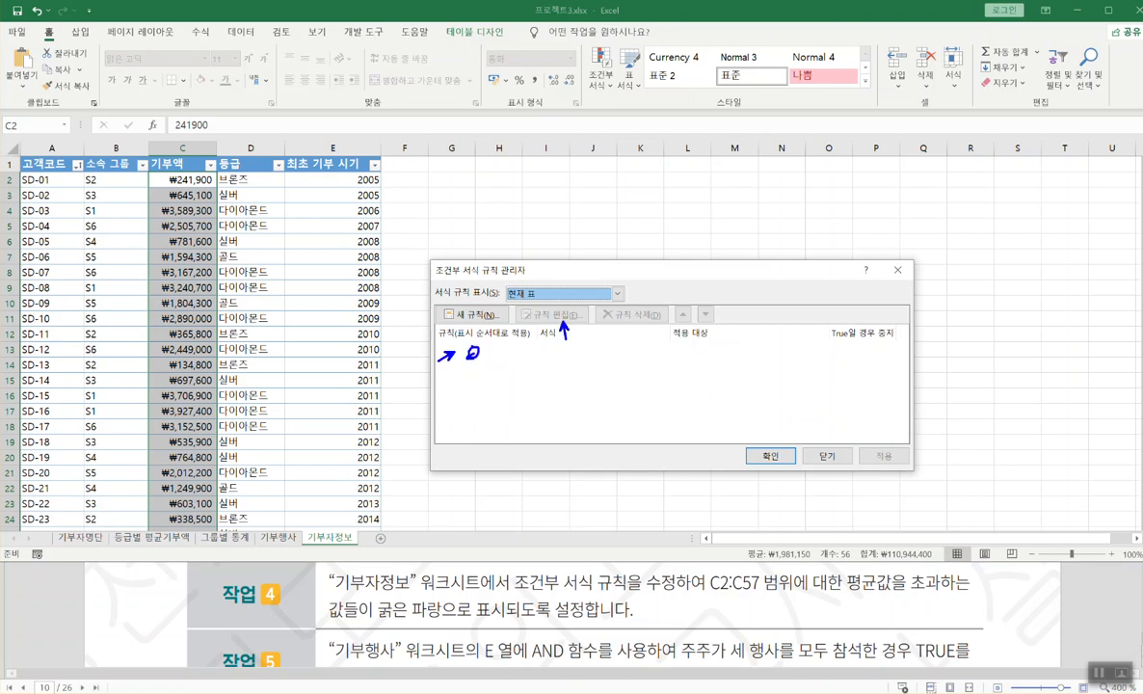
left_click_drag(551, 318, 550, 319)
left_click_drag(456, 324, 496, 324)
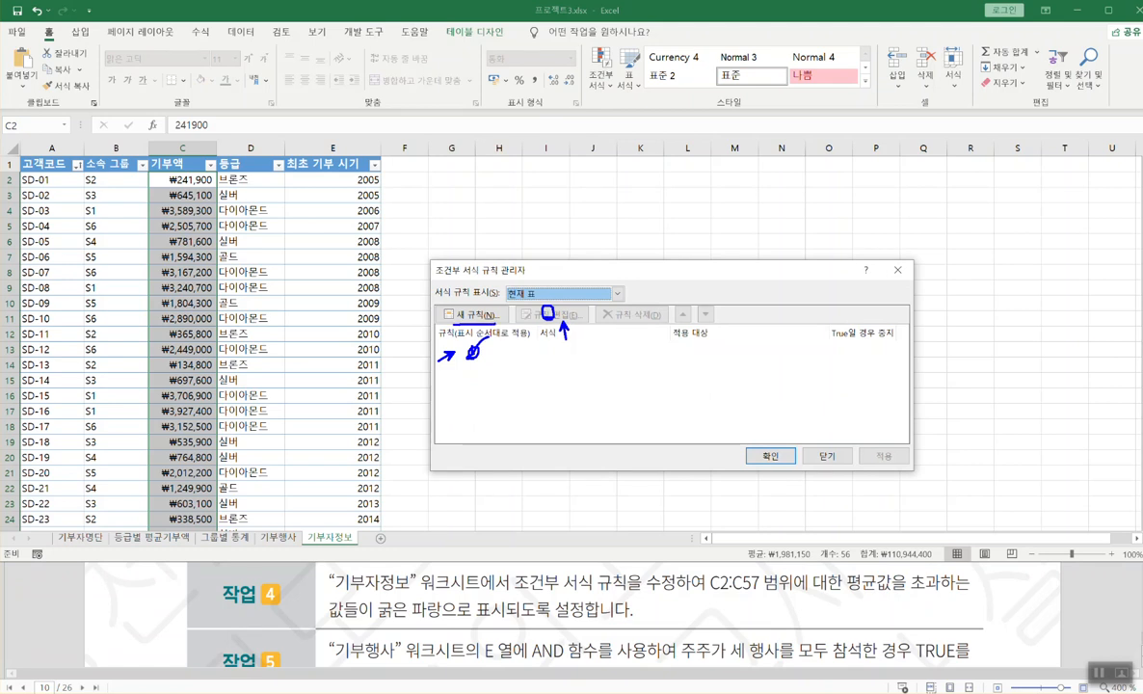
key("Escape")
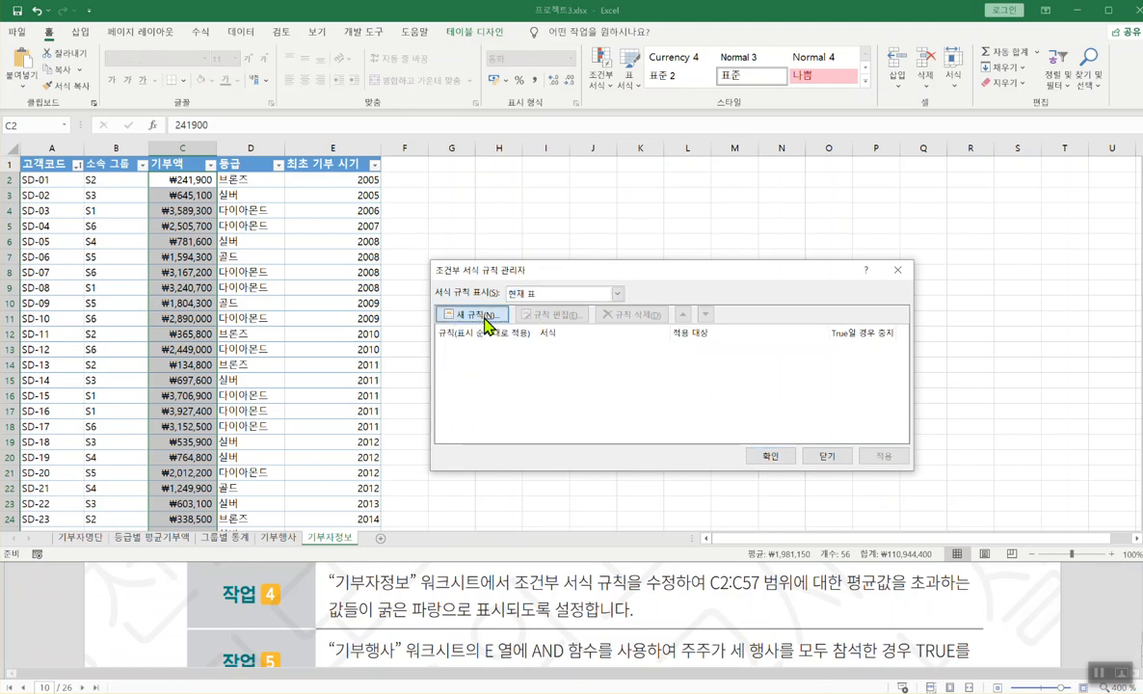
left_click(472, 315)
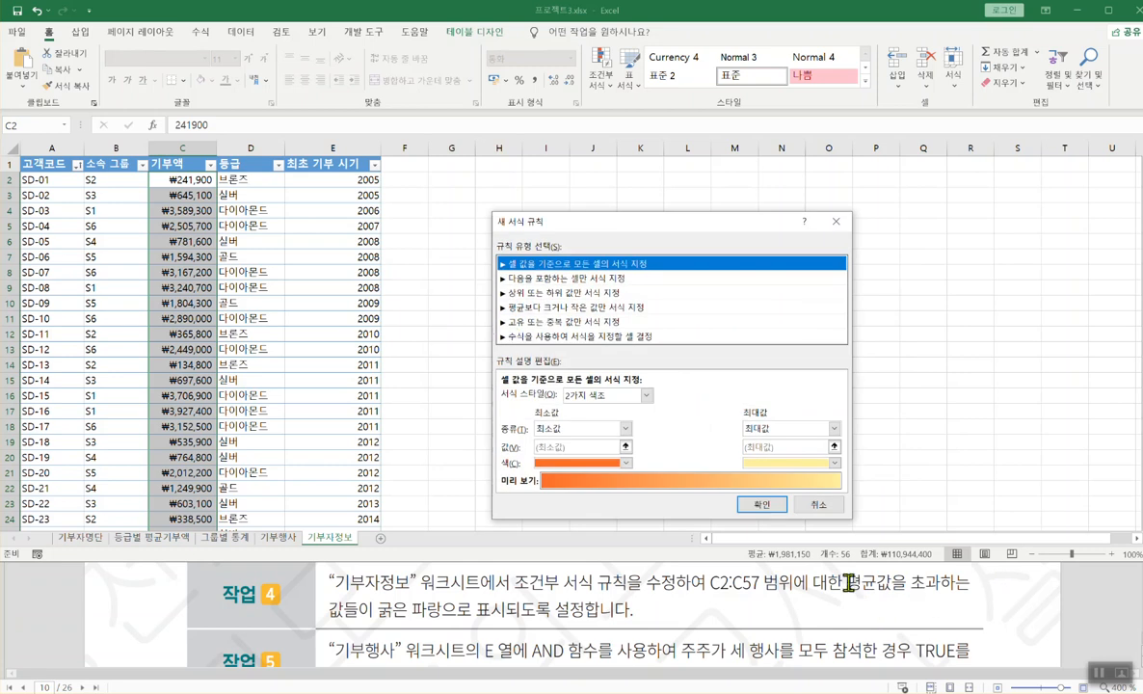
left_click_drag(848, 595, 960, 594)
left_click_drag(336, 624, 590, 624)
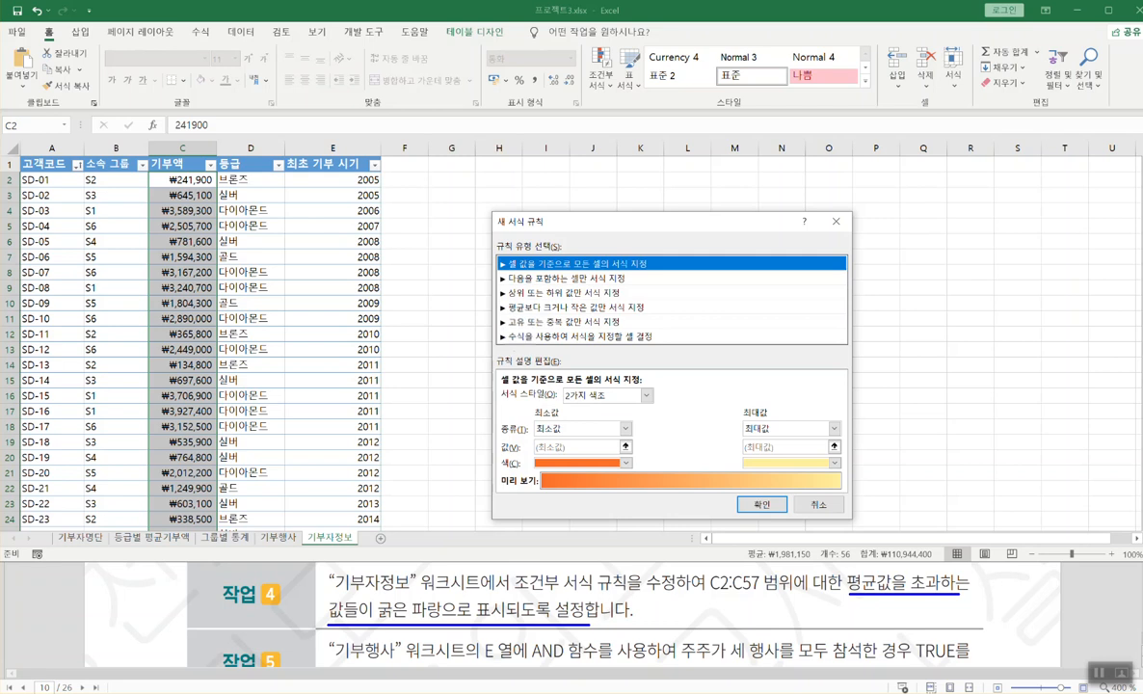
left_click_drag(479, 309, 507, 306)
- Choose the above/below-average rule type with 초과, formatting matches in bold blue font
left_click(521, 307)
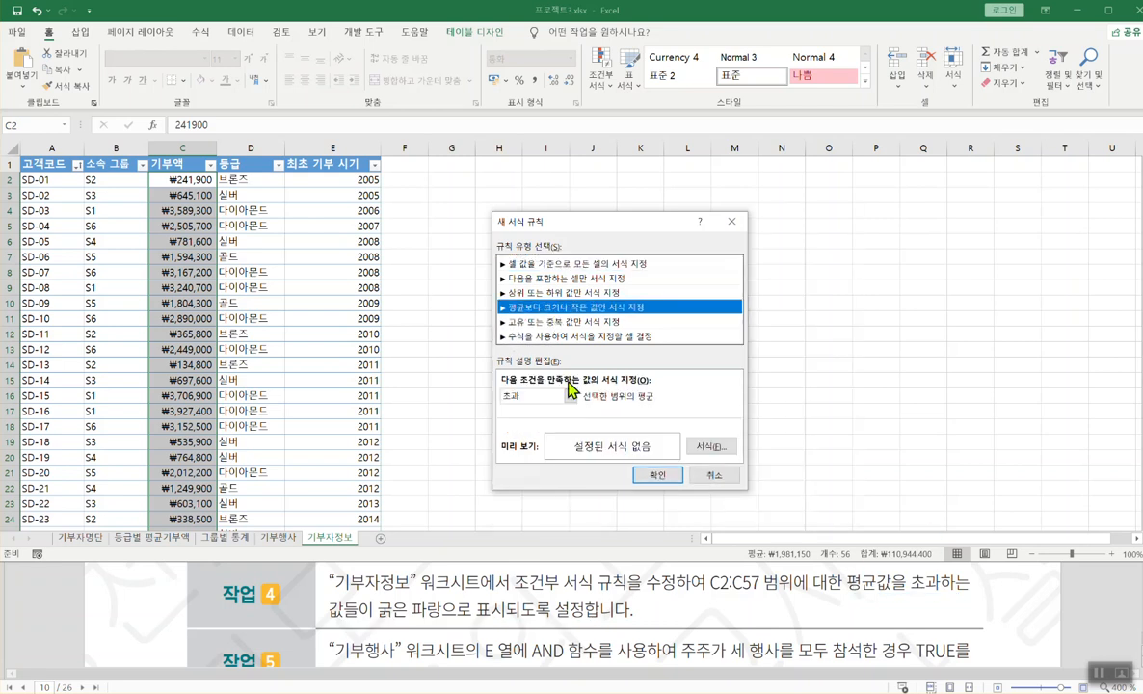
left_click(569, 395)
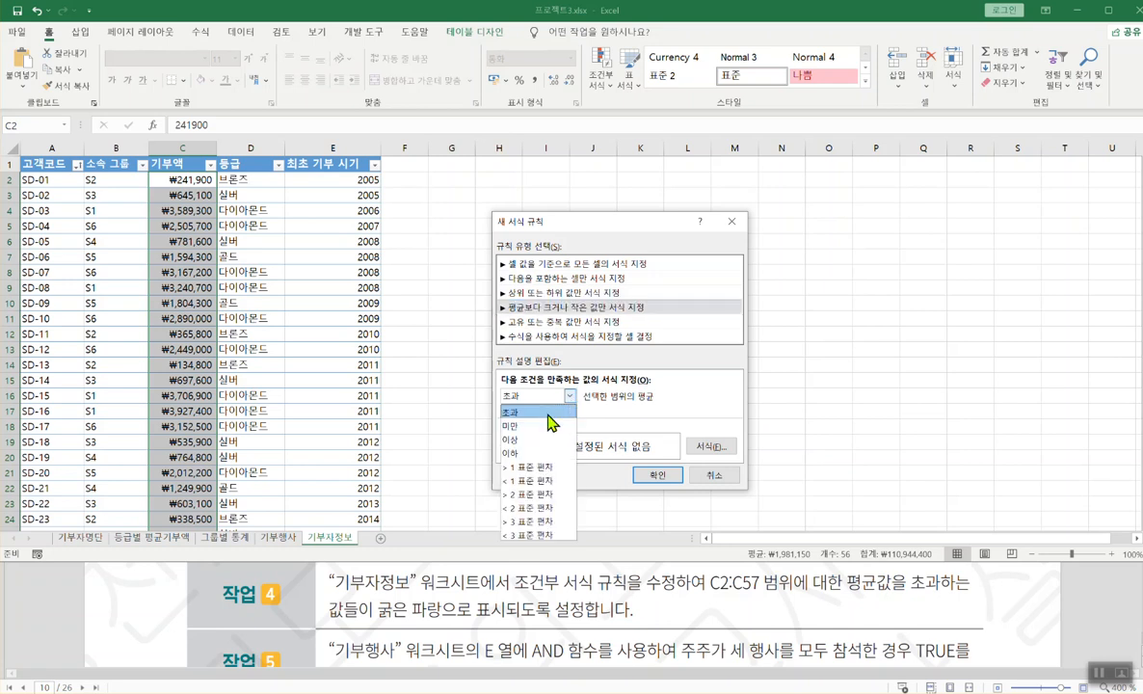
left_click(512, 411)
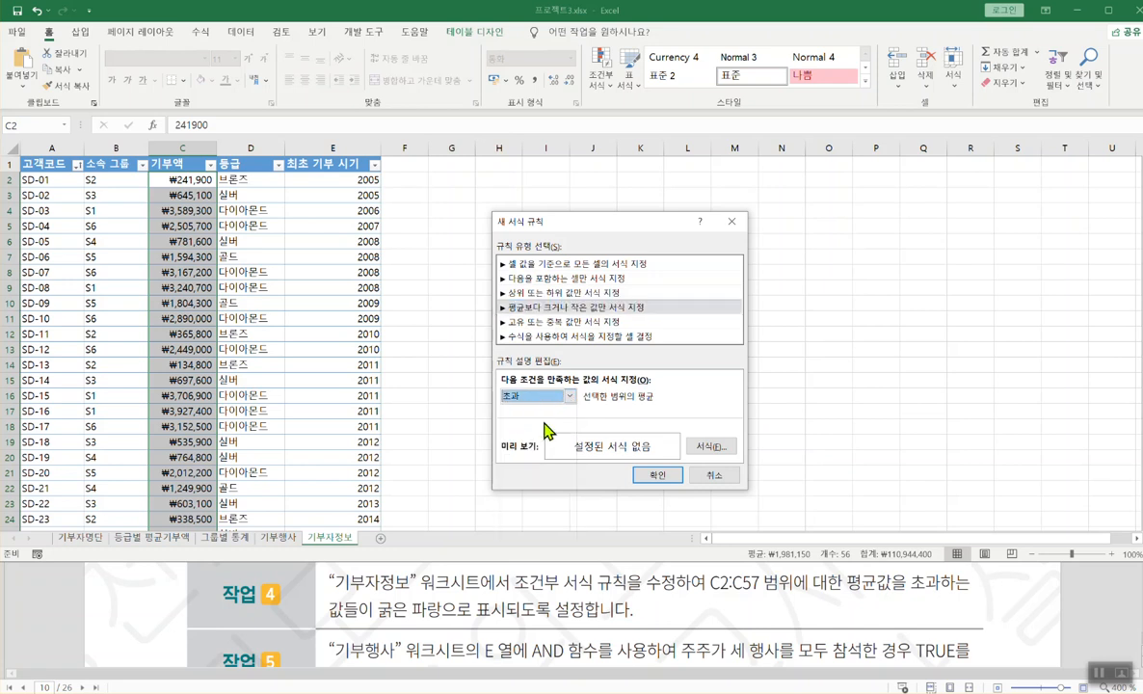
left_click(716, 448)
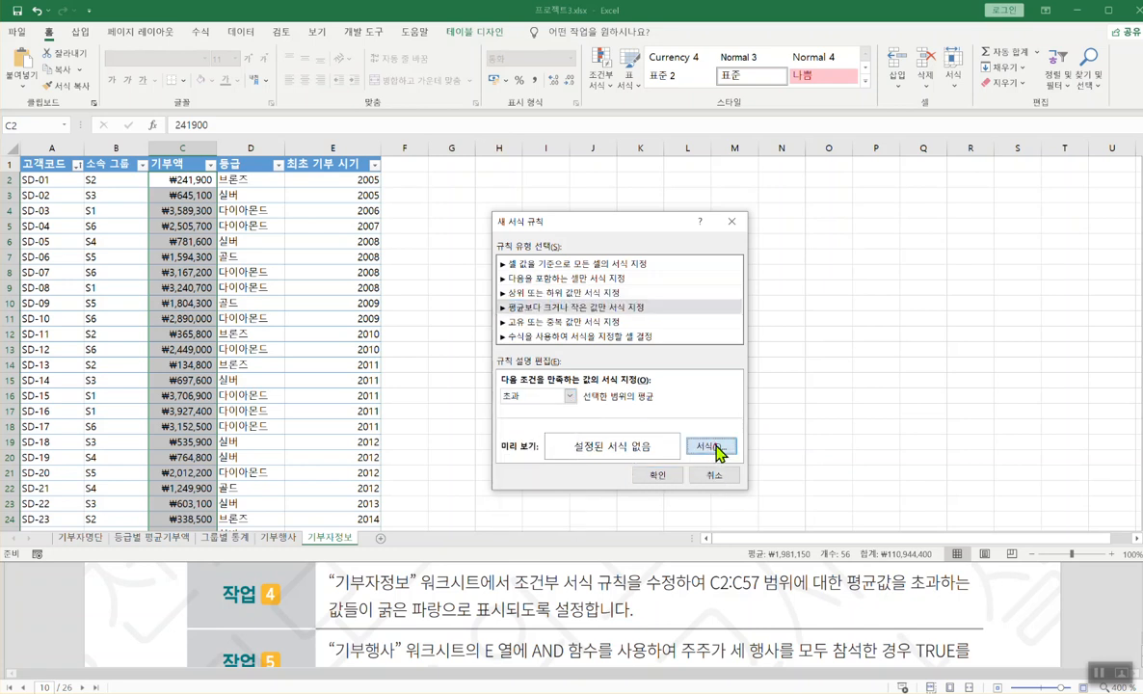
left_click(716, 449)
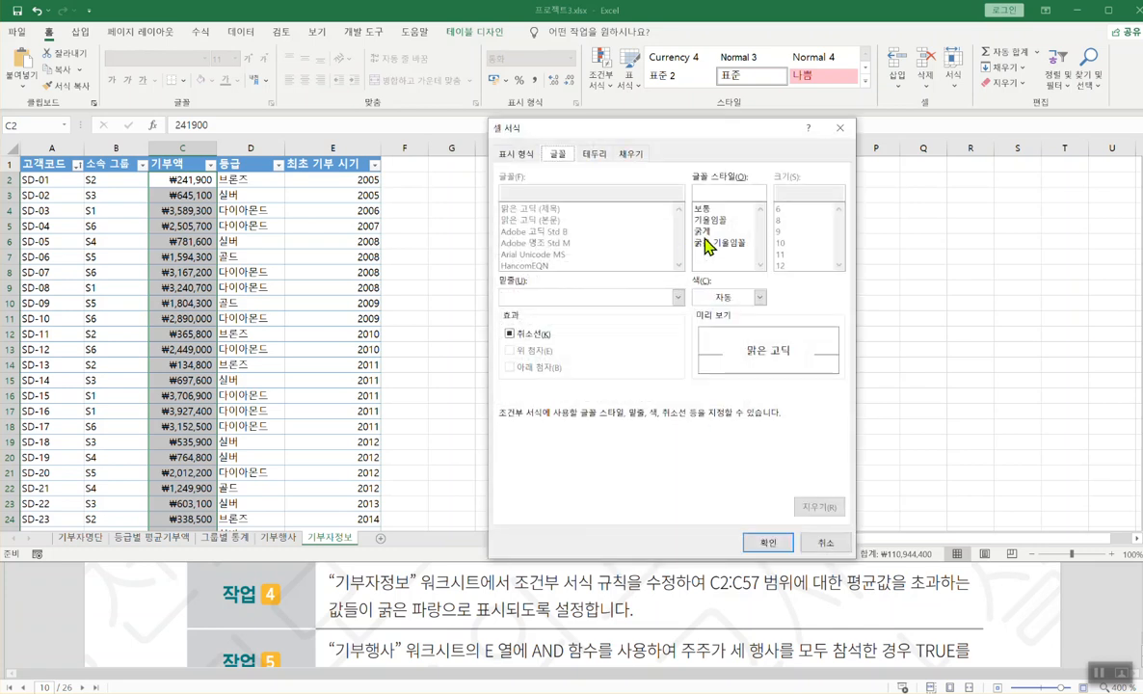
left_click(703, 232)
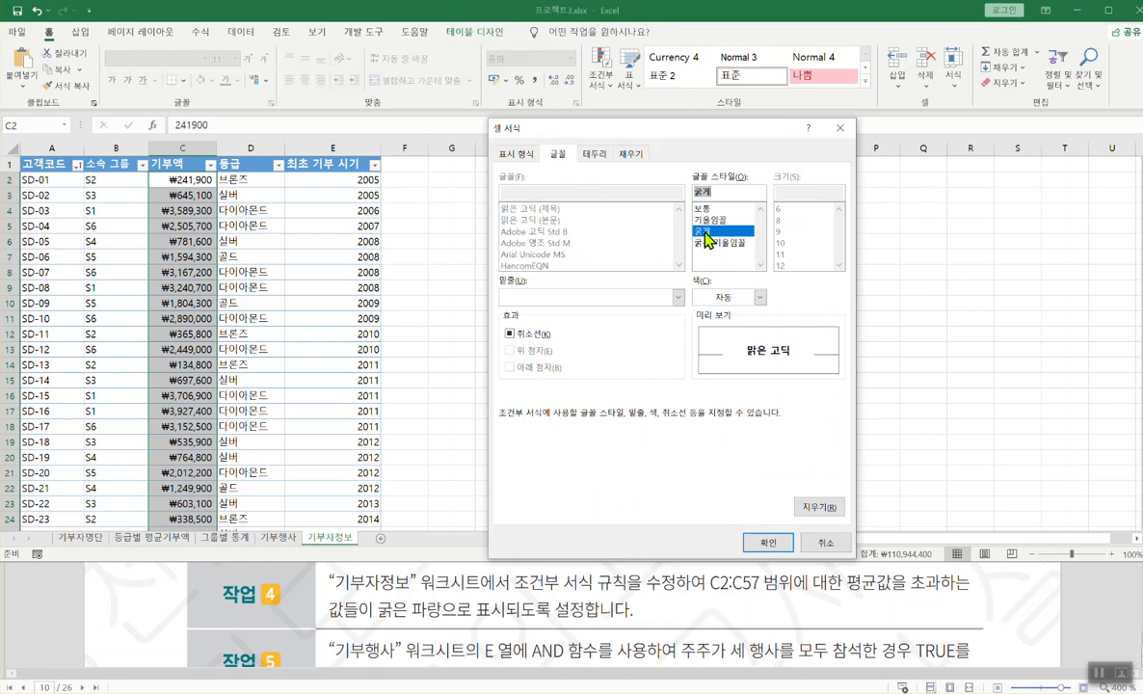
left_click(759, 297)
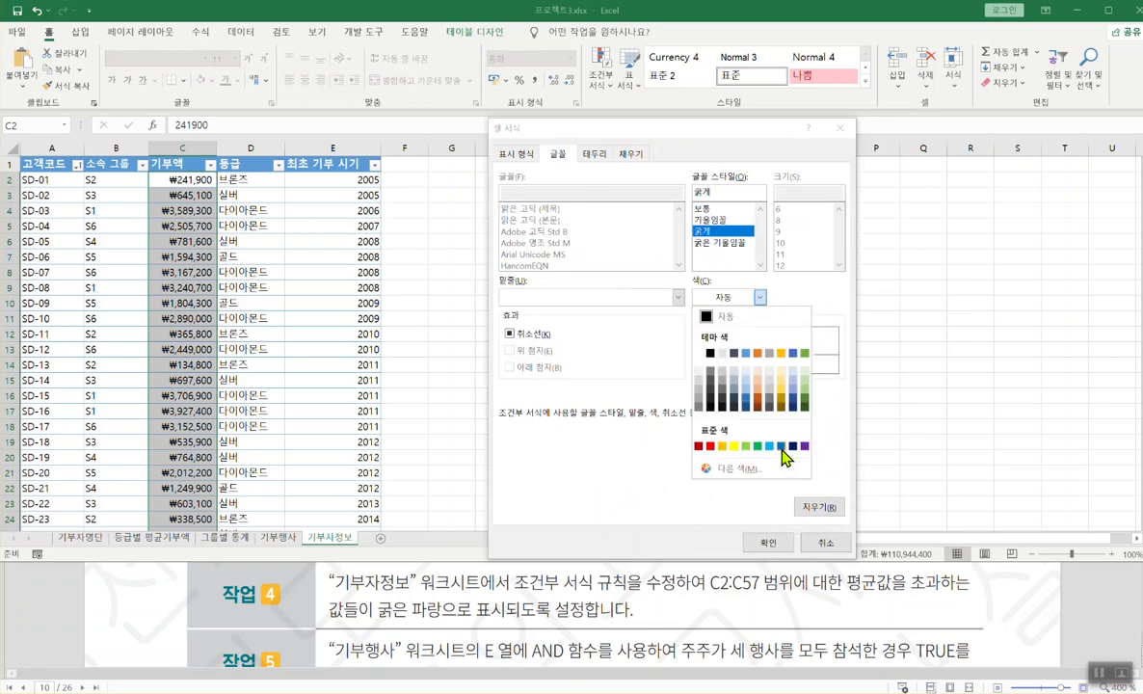
left_click(781, 446)
left_click(763, 542)
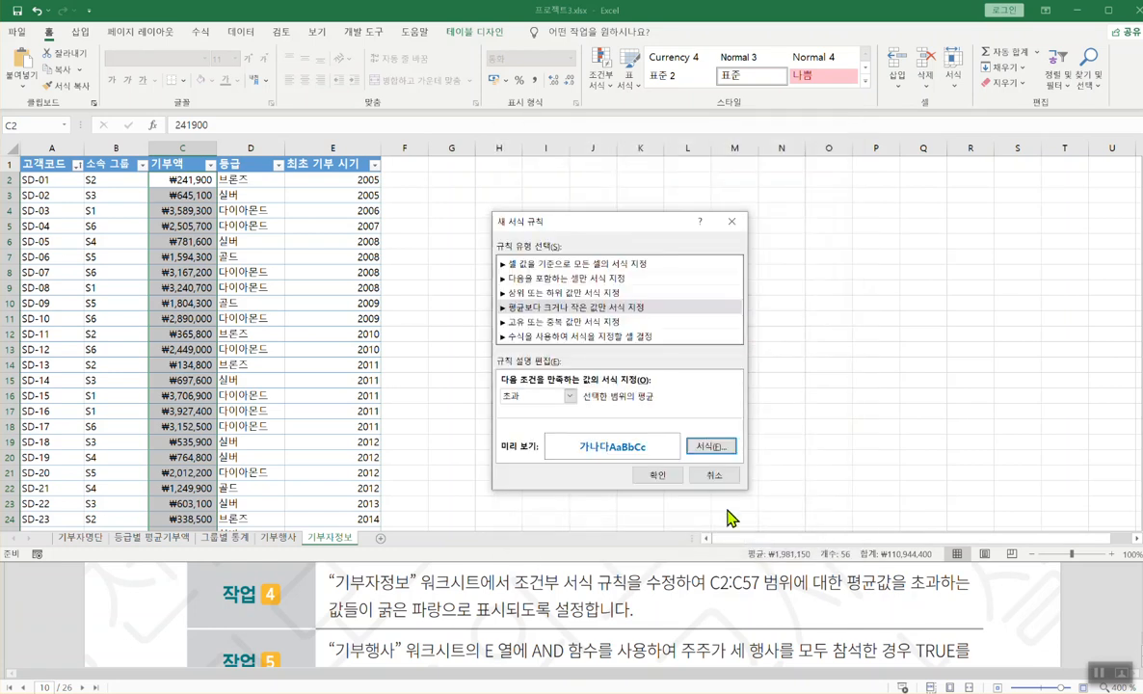
left_click(660, 476)
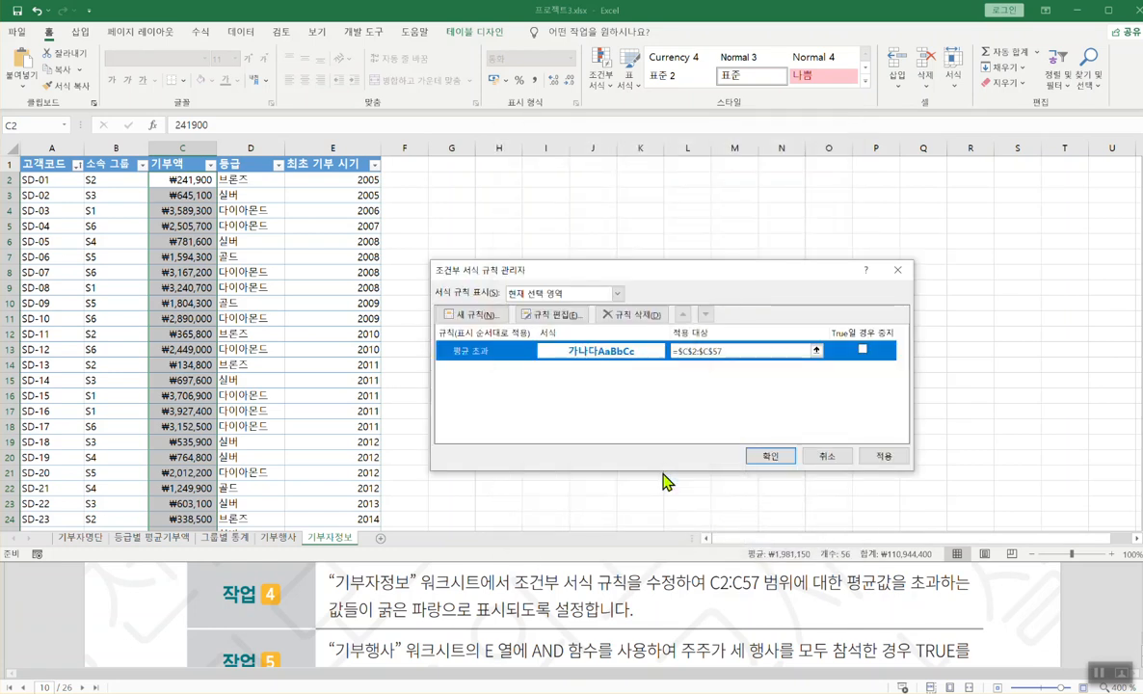
- Edit the 평균 초과 rule, keeping 초과 and reconfirming the blue font colour
left_click(770, 459)
left_click(472, 351)
left_click(547, 314)
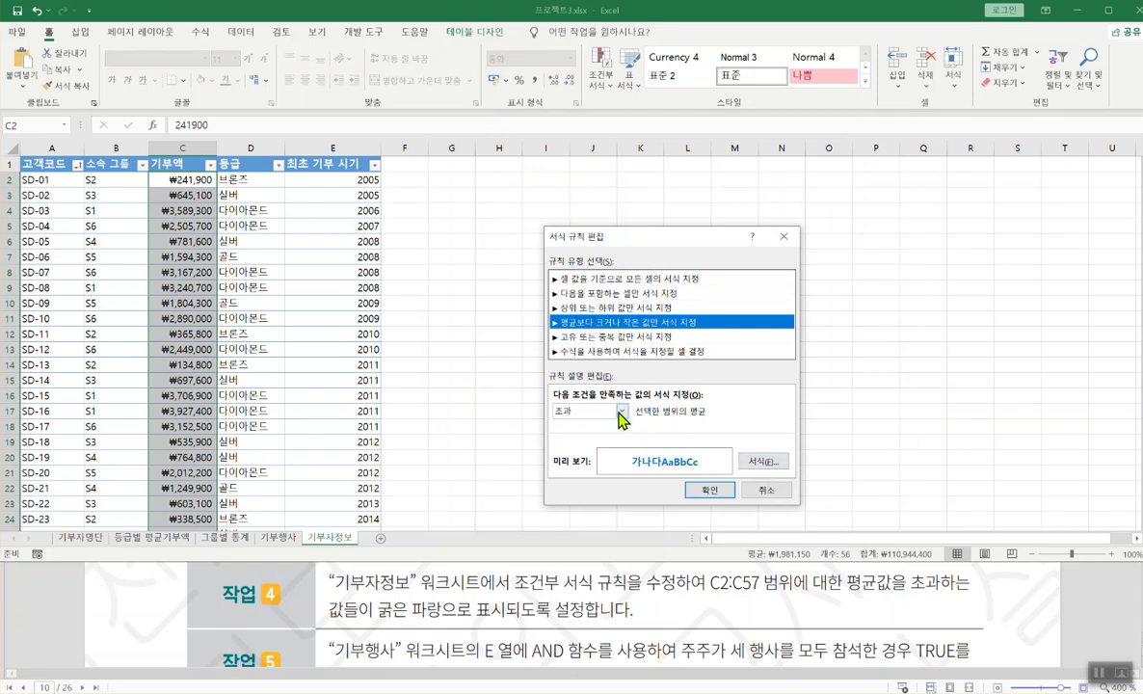
left_click(578, 410)
left_click(573, 425)
left_click(761, 462)
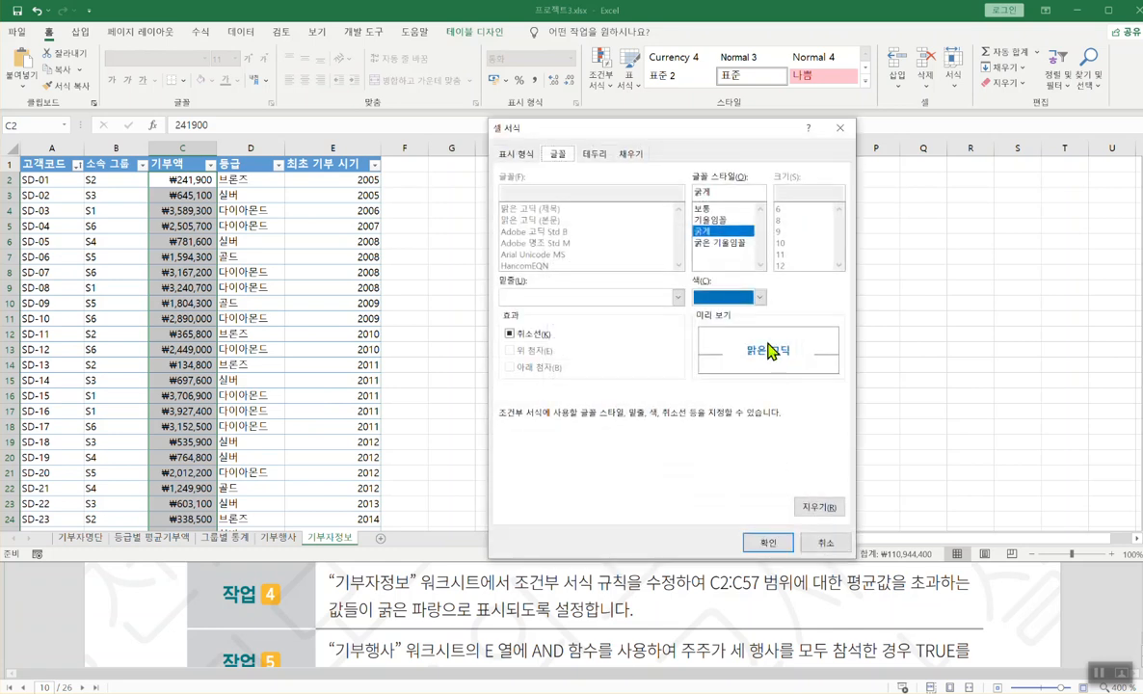
left_click(758, 299)
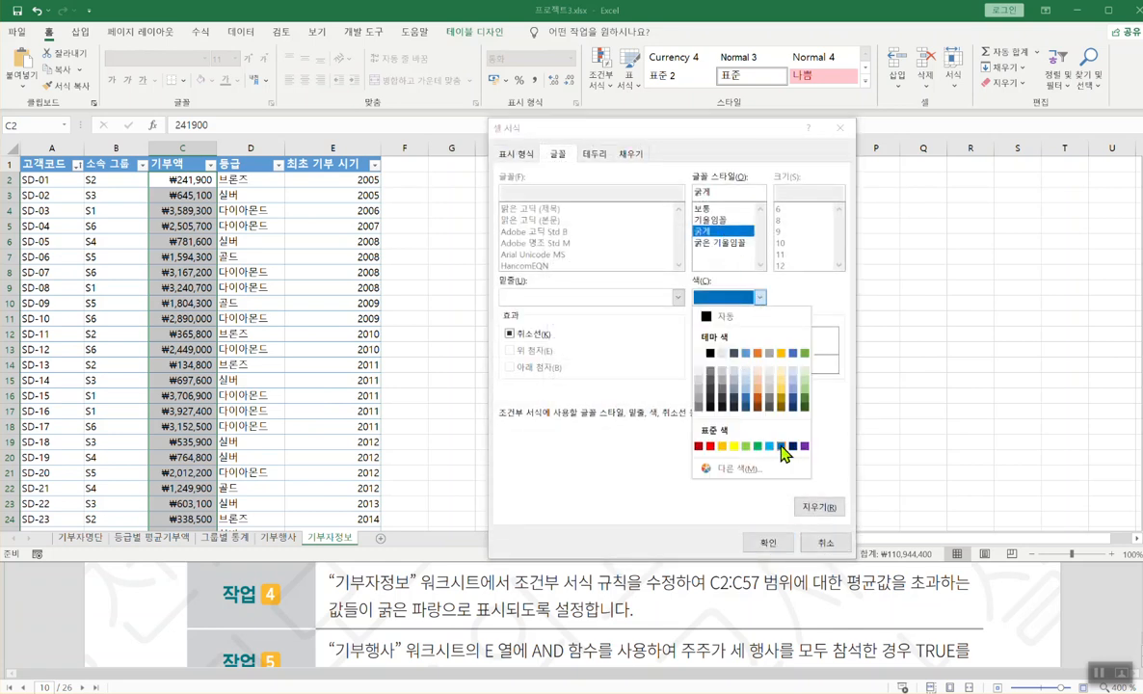
left_click(782, 446)
left_click(761, 540)
left_click(721, 492)
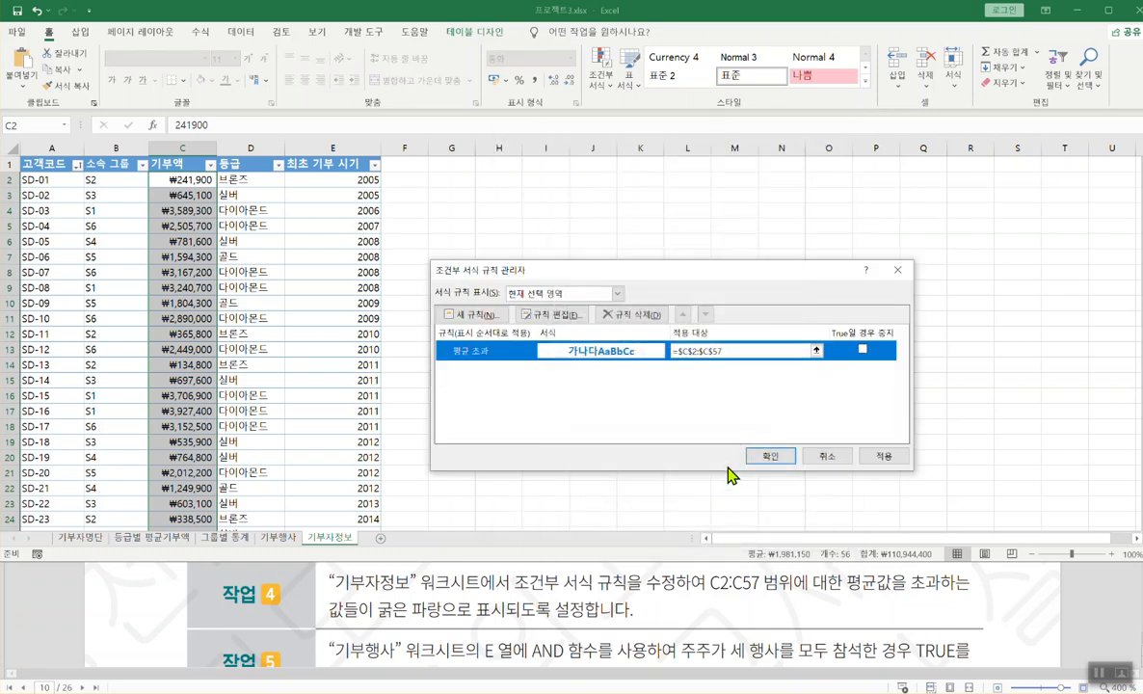
- Apply the rule to C2:C57 and review the task instructions before returning to the sheet
left_click(767, 457)
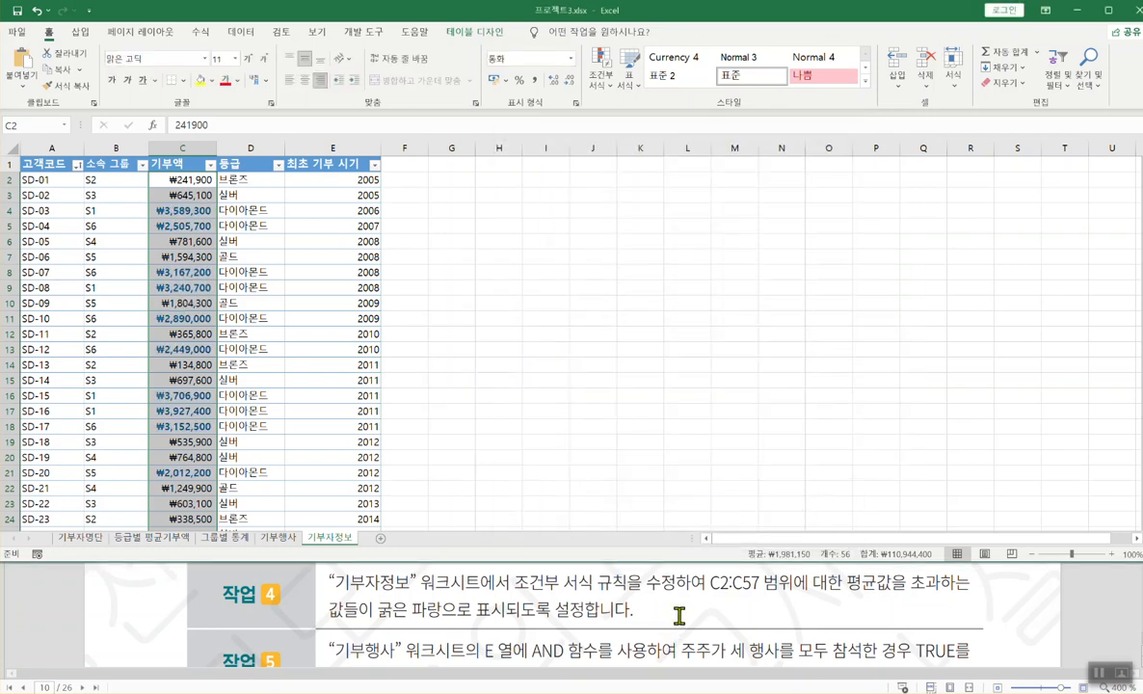
left_click(678, 616)
scroll(678, 615, "down", 1)
left_click(638, 274)
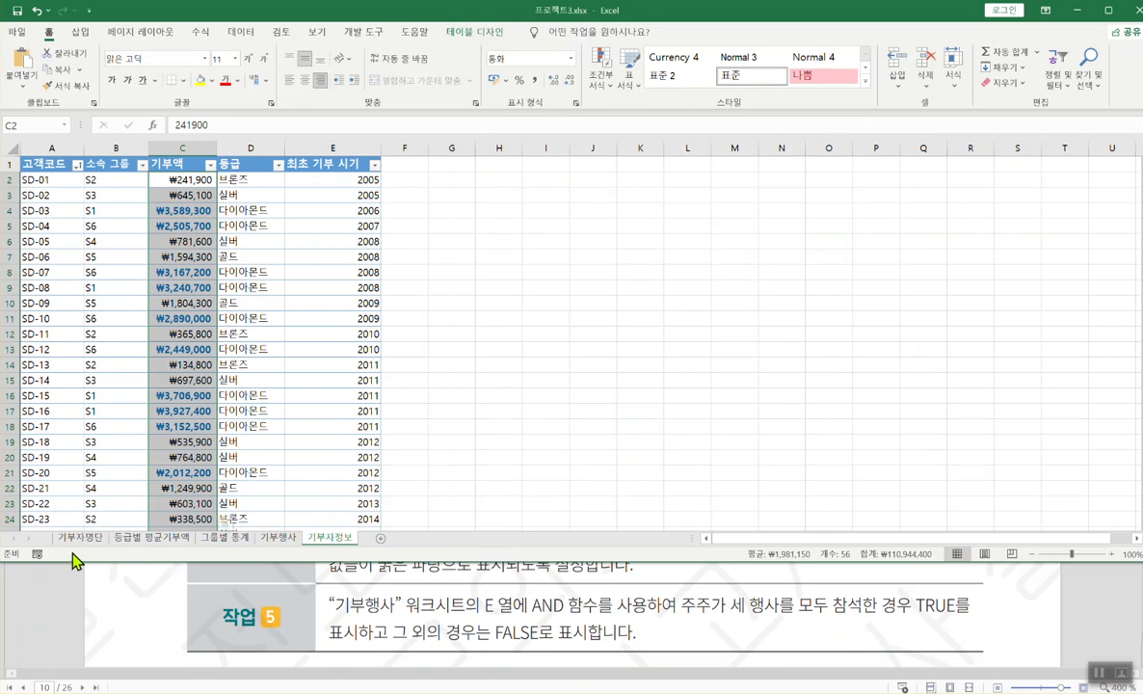
- Switch to the 기부행사 sheet and highlight the all-three-events AND condition in the task
left_click(280, 538)
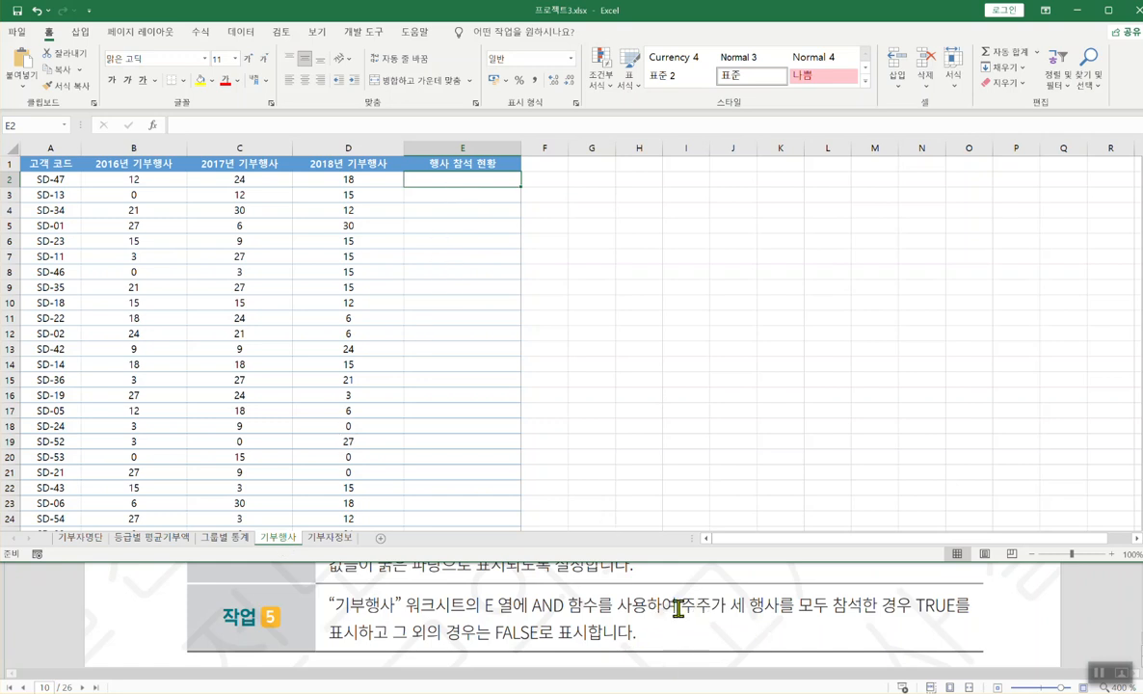
left_click_drag(694, 617, 954, 617)
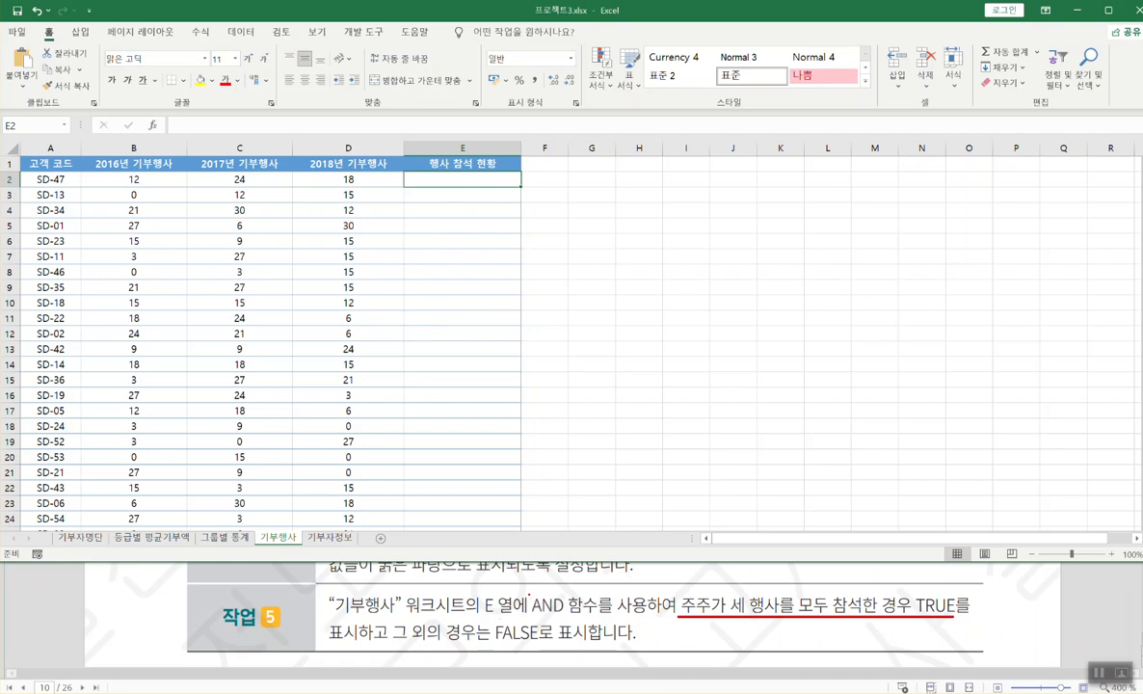
left_click_drag(525, 593, 564, 617)
- Mark the row 2 counts 12, 24, 18 and the zeros in B3, C19 and D20
left_click_drag(106, 192, 126, 179)
left_click_drag(201, 193, 231, 179)
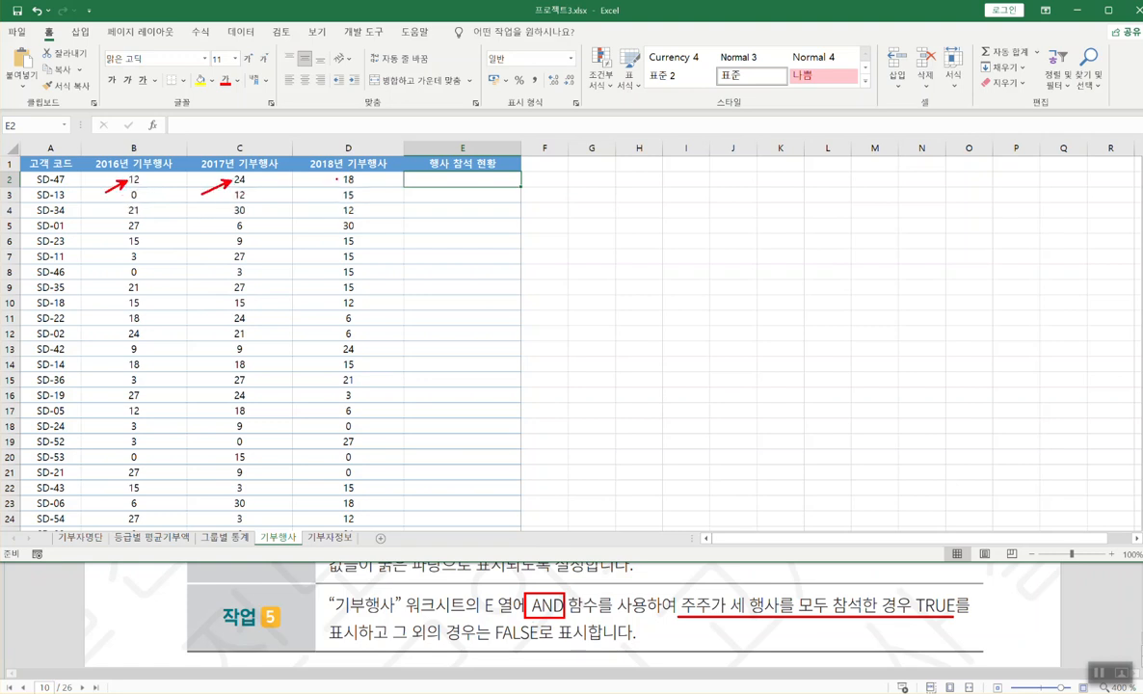
left_click_drag(323, 195, 343, 181)
left_click_drag(113, 210, 133, 196)
left_click_drag(216, 458, 237, 442)
left_click_drag(328, 476, 350, 458)
left_click_drag(86, 186, 392, 186)
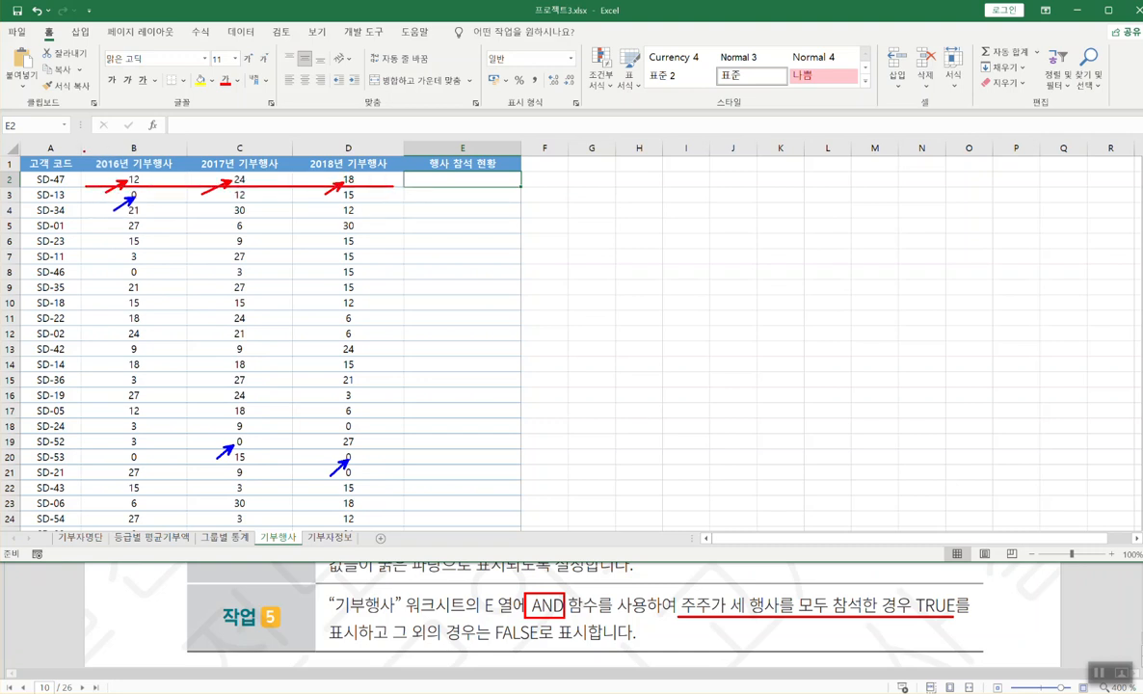
left_click_drag(144, 178, 162, 168)
left_click_drag(243, 172, 259, 159)
left_click_drag(374, 164, 358, 174)
key("Escape")
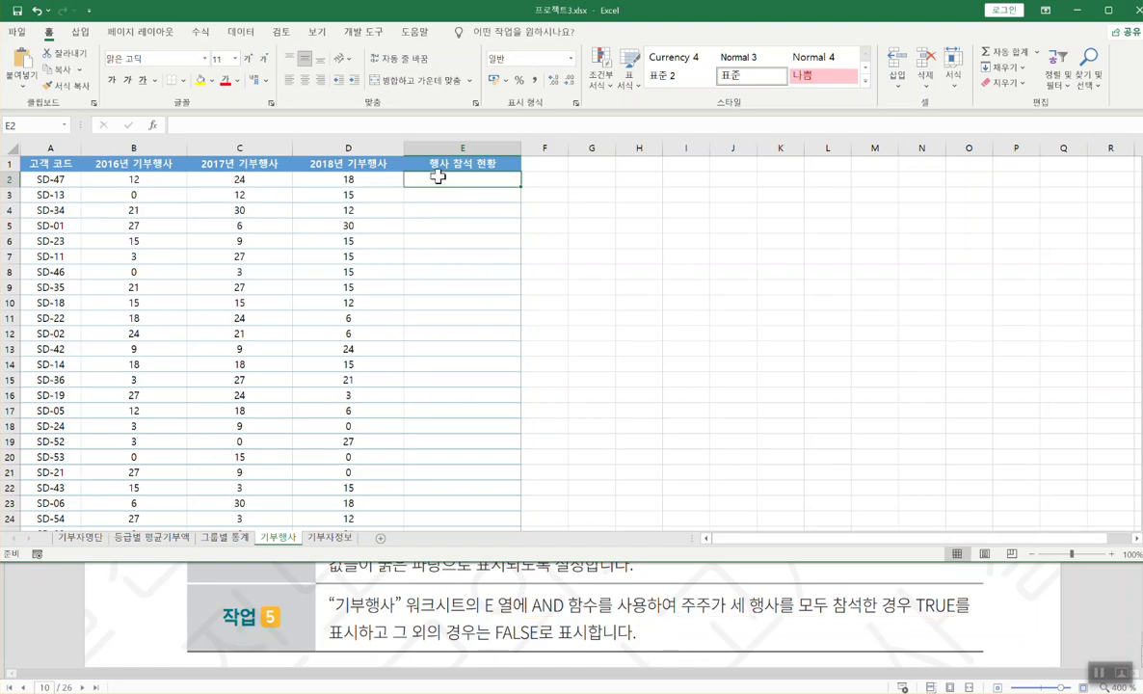
- Start an AND function in E2 and open its Function Arguments window
type("=ㅁ")
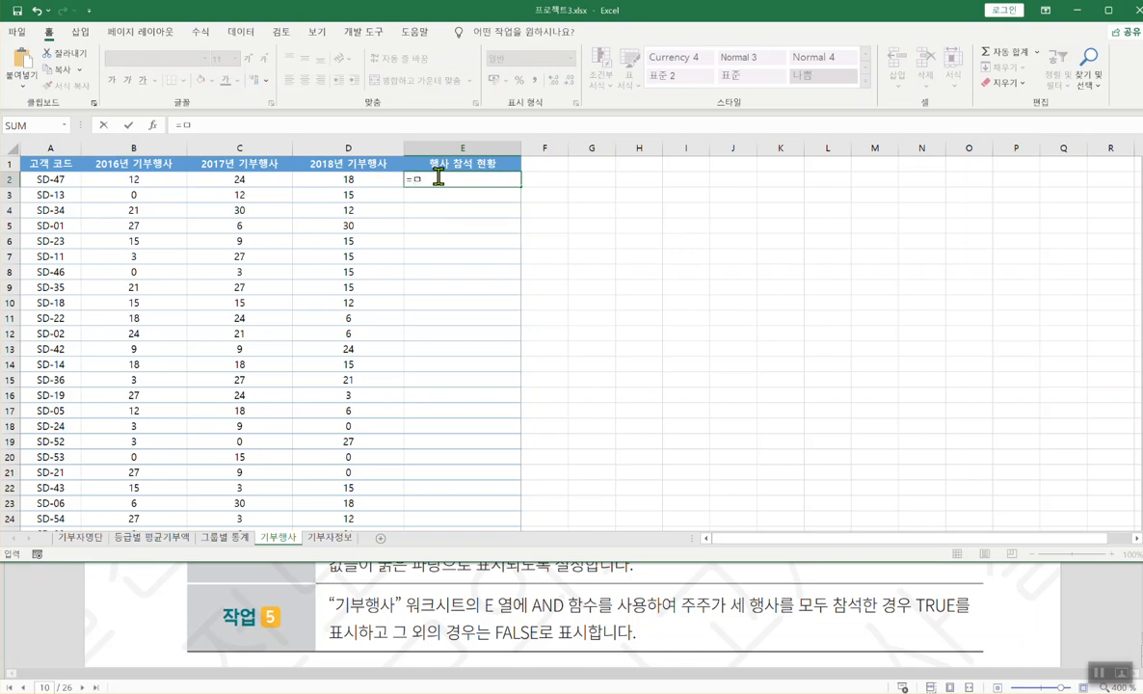
type("AND")
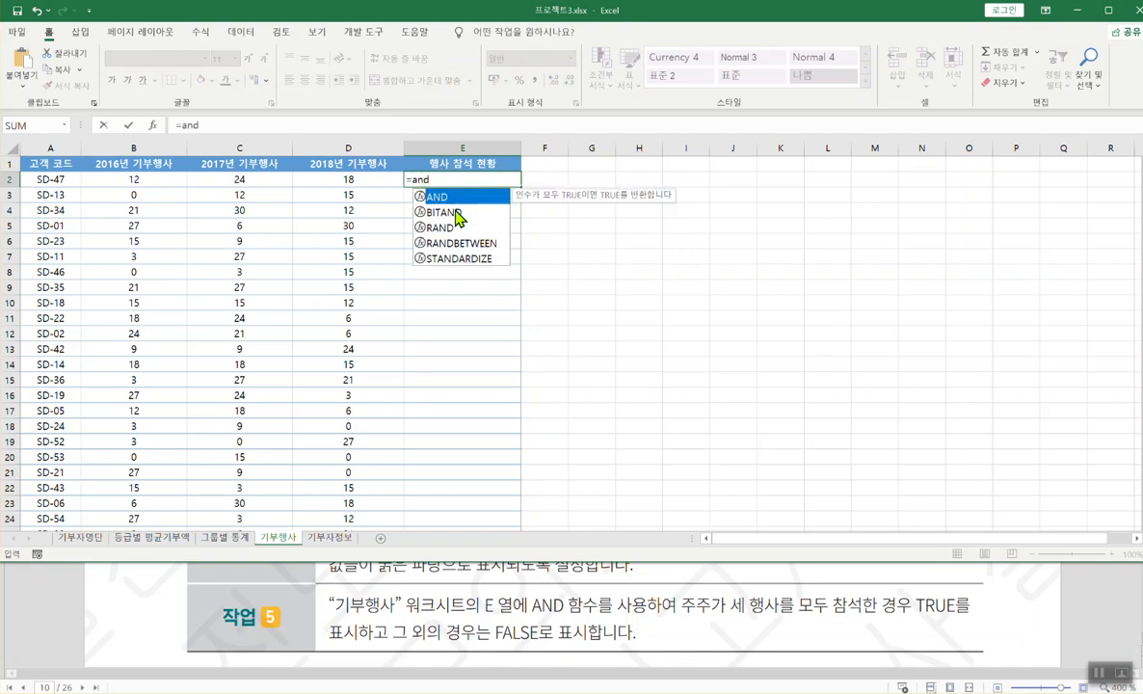
double_click(439, 197)
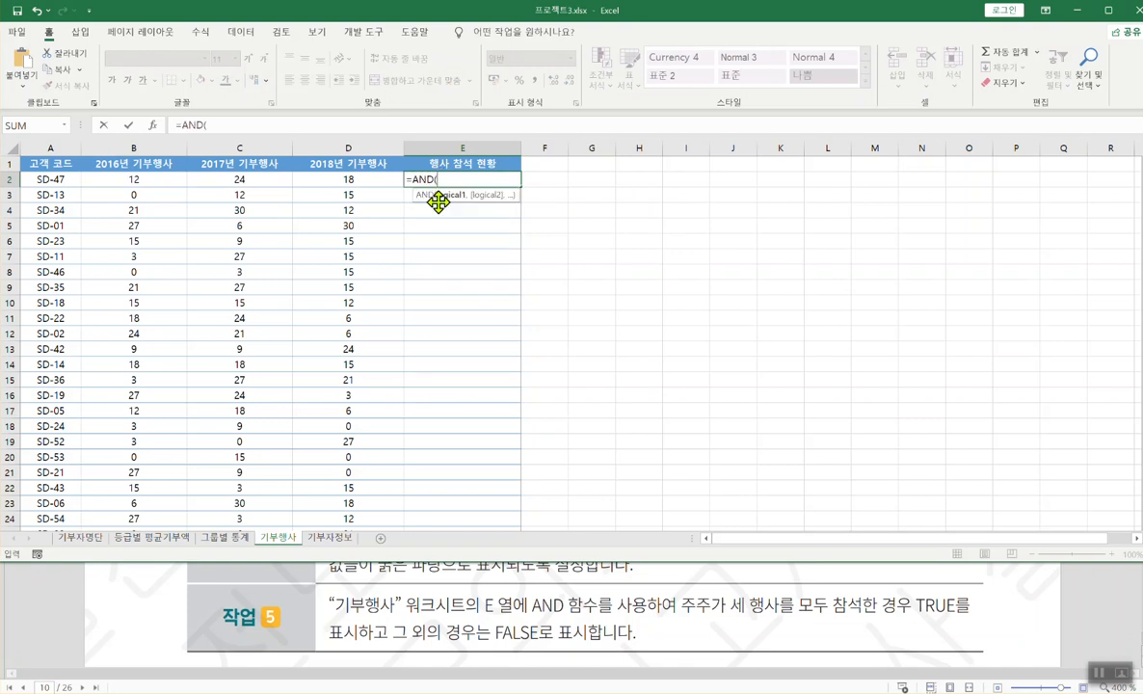
left_click(153, 125)
left_click_drag(550, 252, 481, 287)
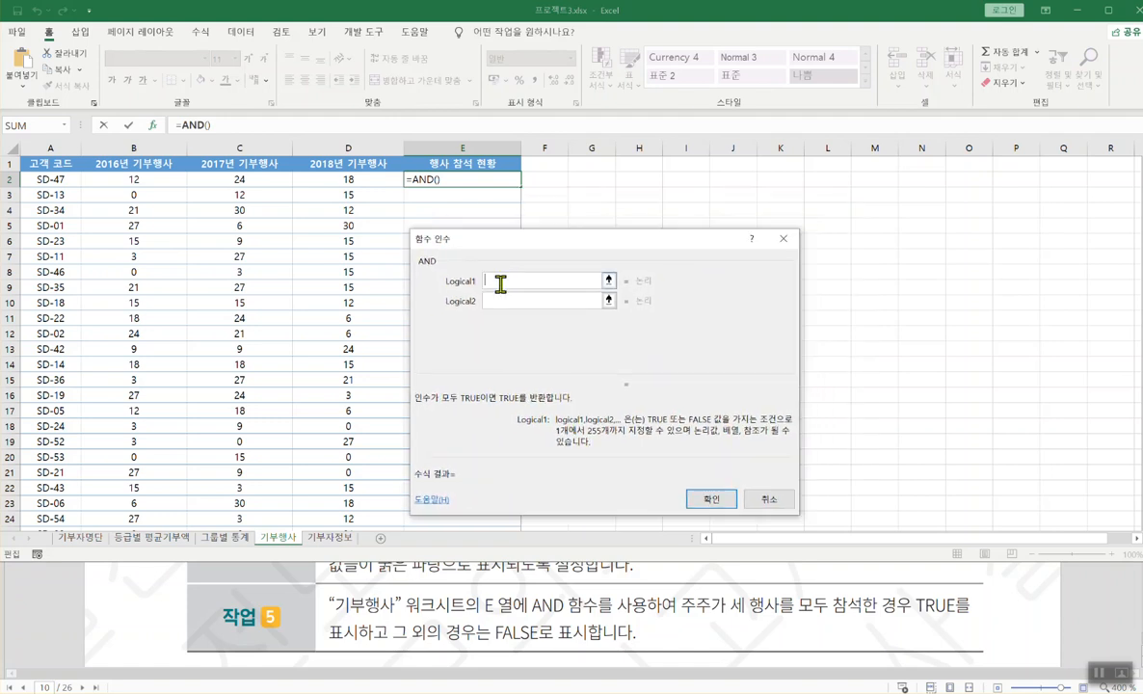
- Enter the conditions B2>0, C2>0 and D2>0 and confirm the formula
left_click(138, 180)
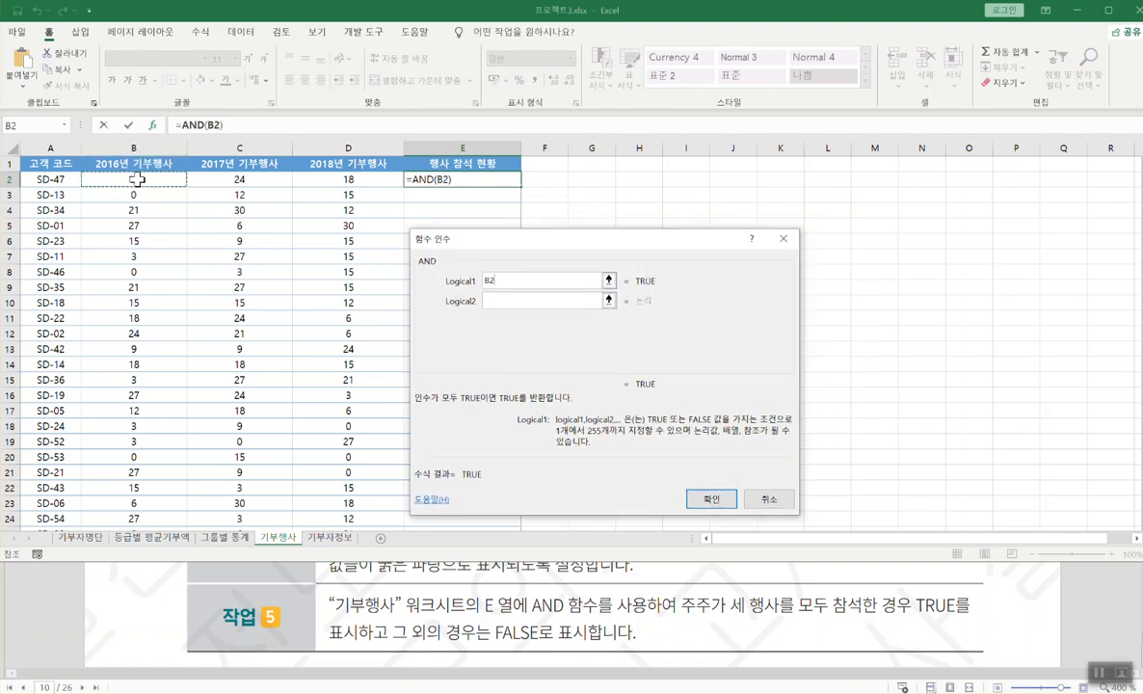
type(">0")
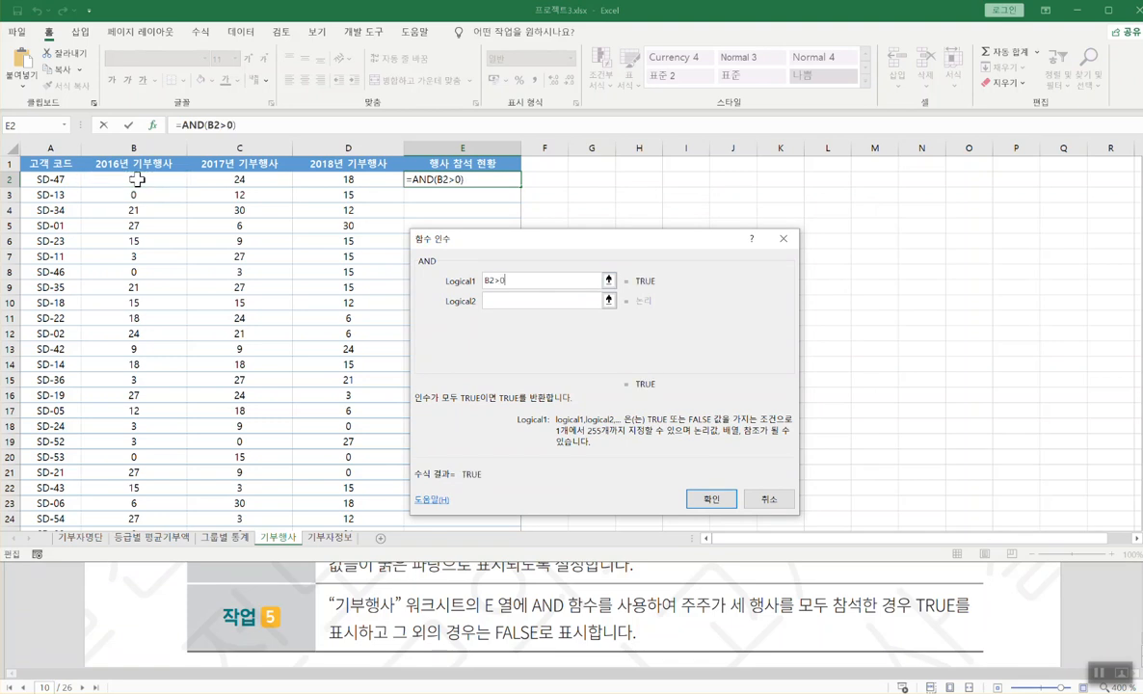
key("Tab")
left_click(241, 180)
type(">0")
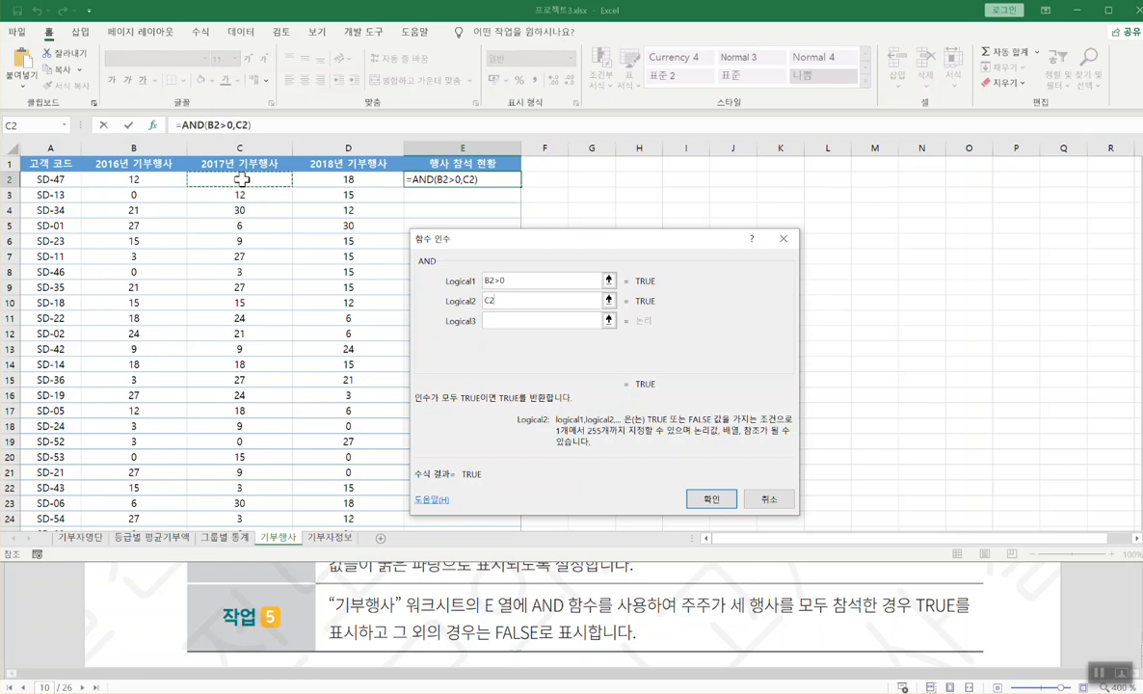
left_click(524, 318)
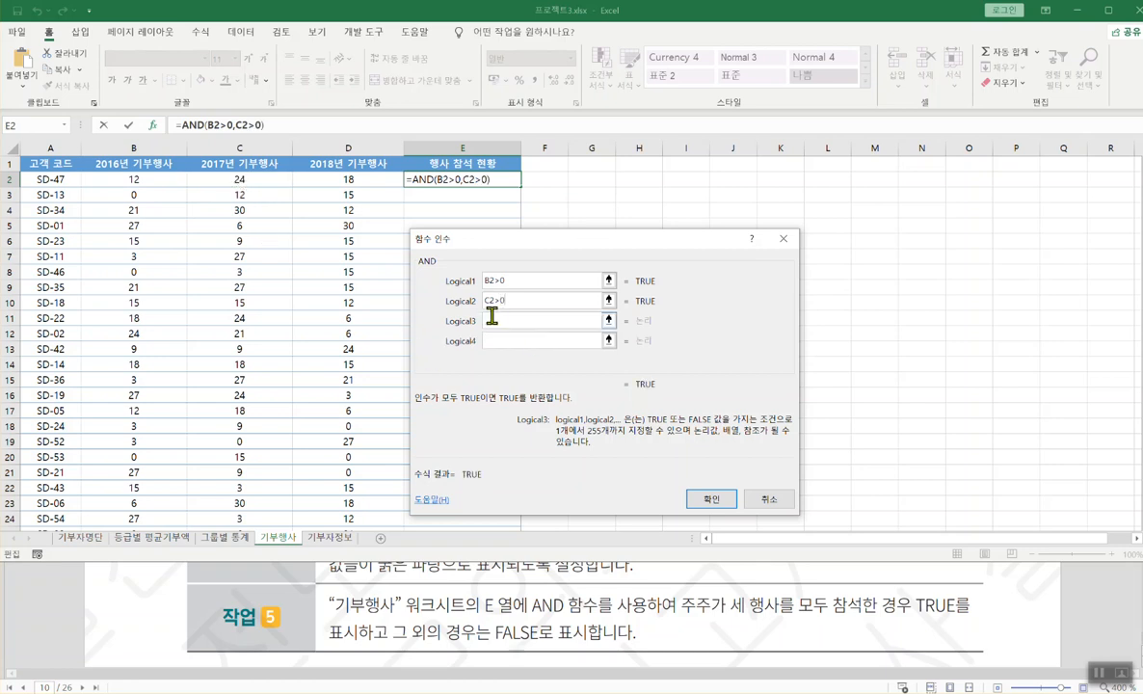
left_click(351, 180)
type(">0")
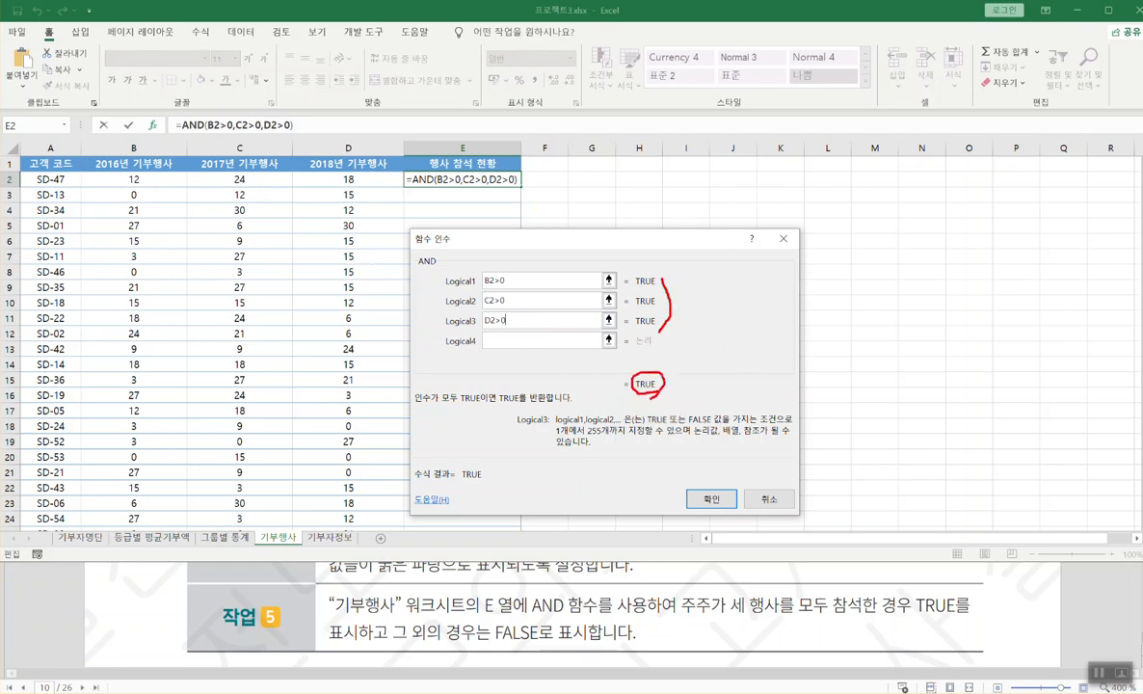
left_click_drag(227, 183, 256, 183)
left_click_drag(329, 189, 378, 188)
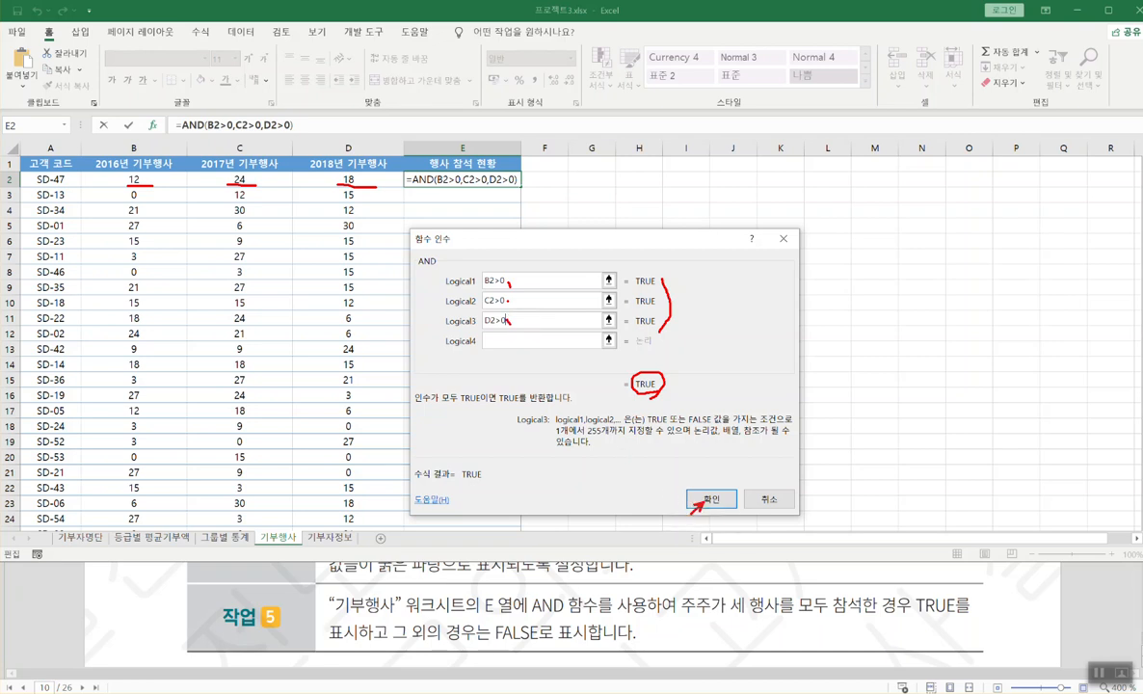
key("Escape")
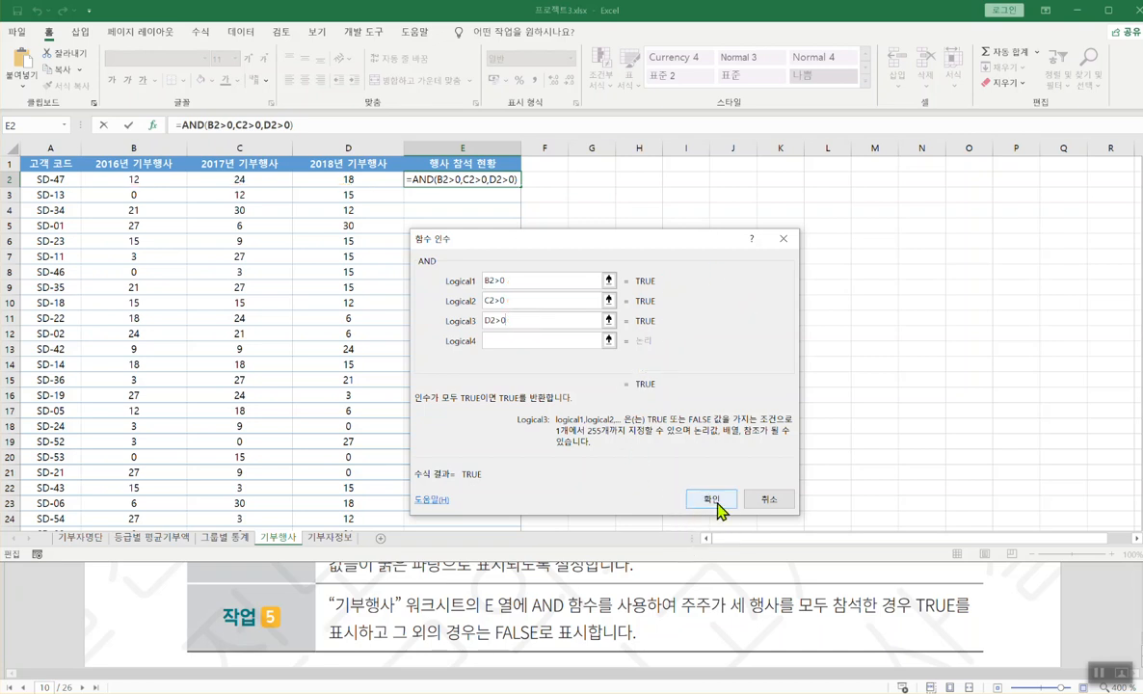
left_click(711, 499)
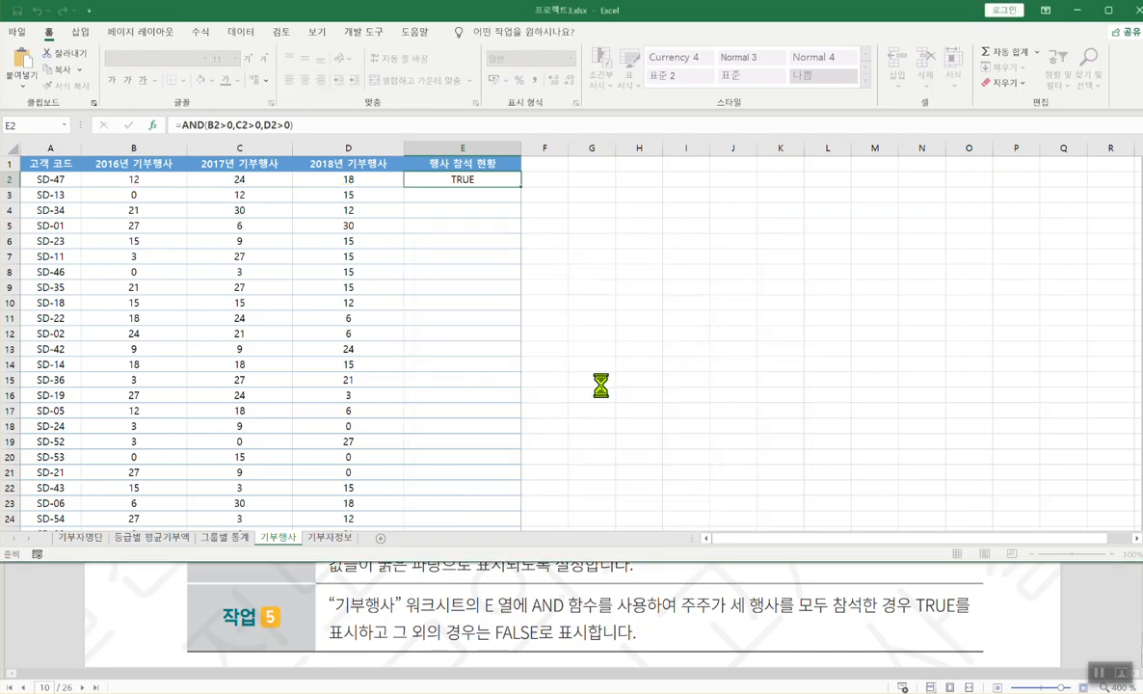
- Fill the E2 AND formula down to E58, then bring up the task PDF
double_click(521, 188)
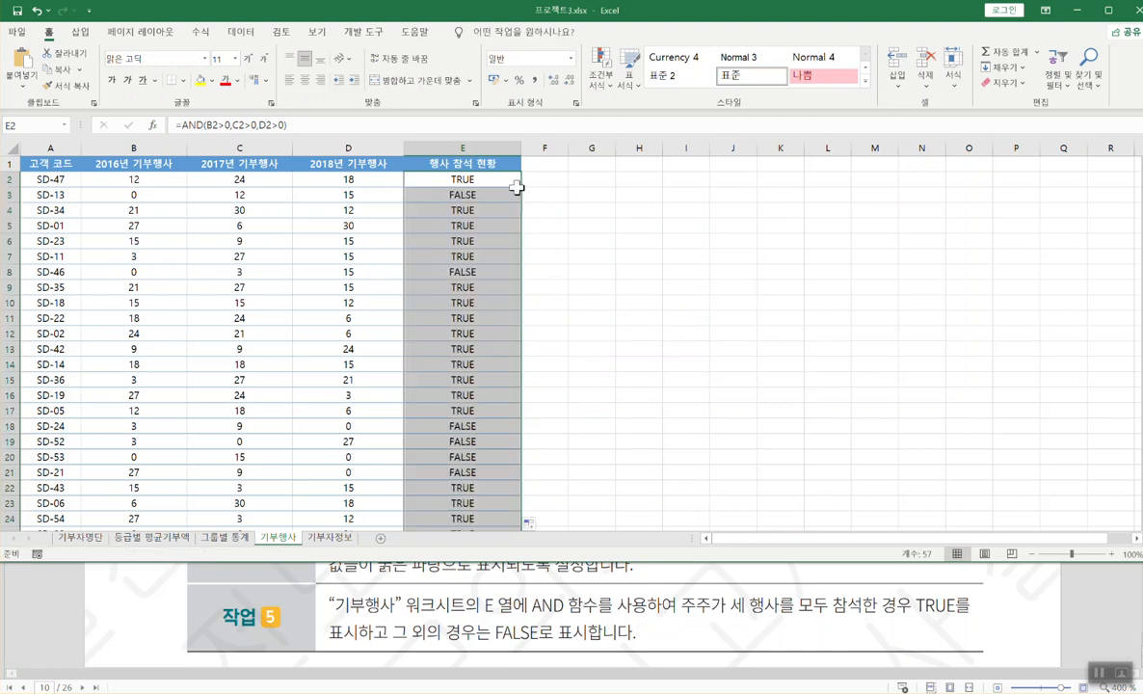
left_click(517, 180)
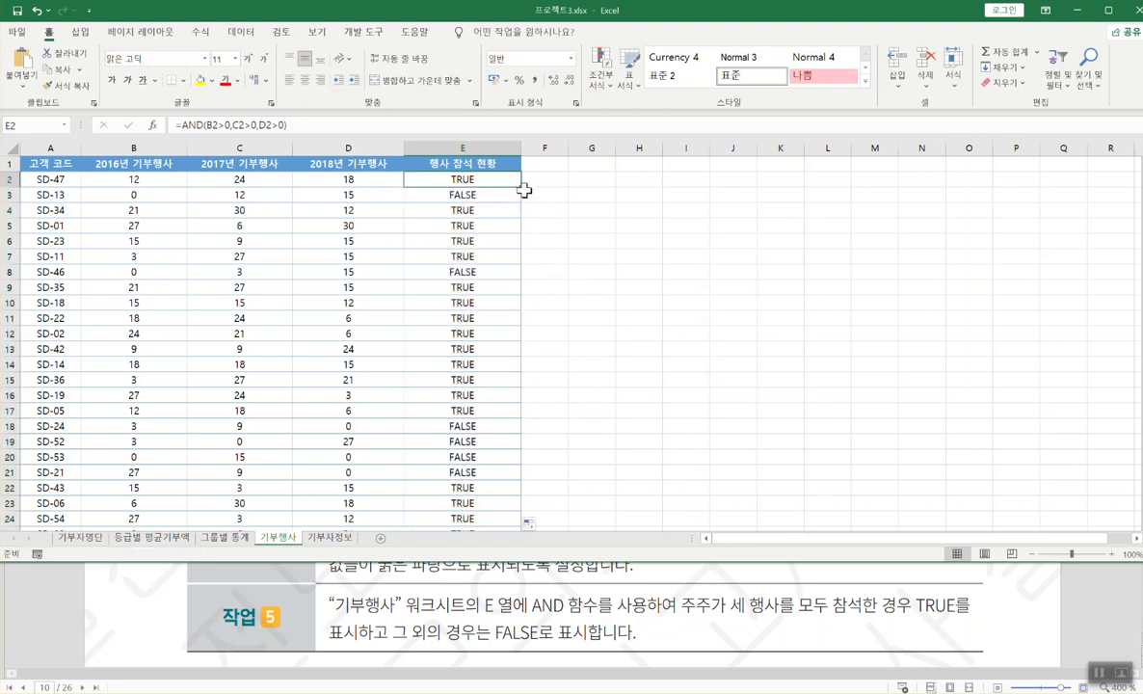
double_click(523, 187)
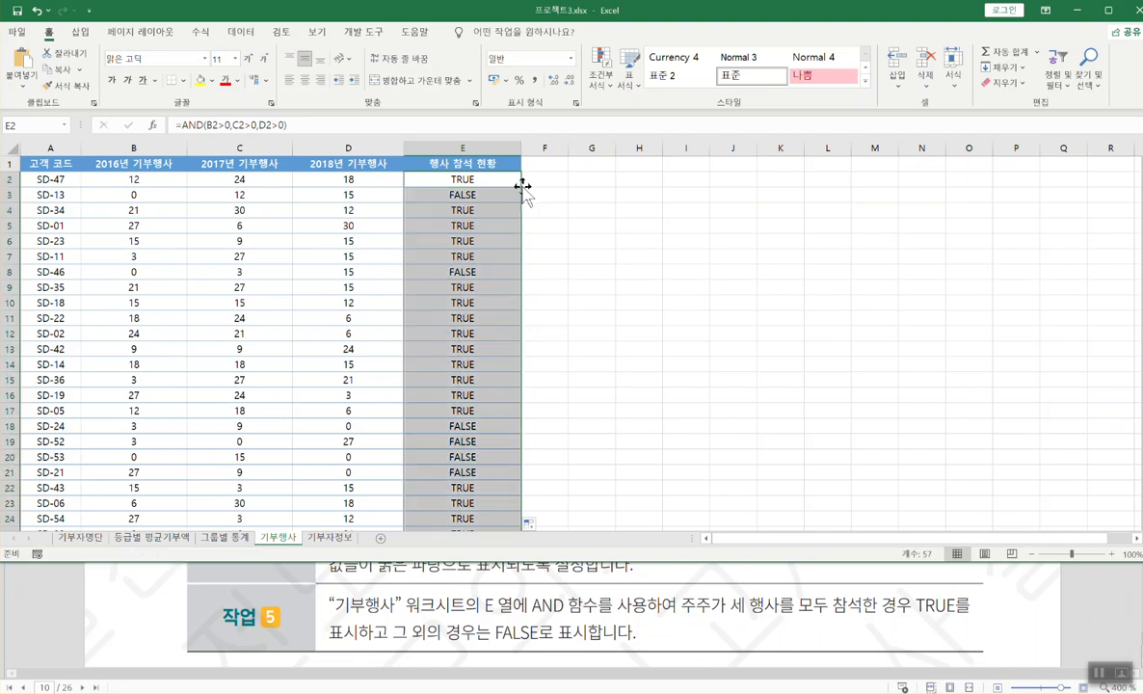
left_click(534, 635)
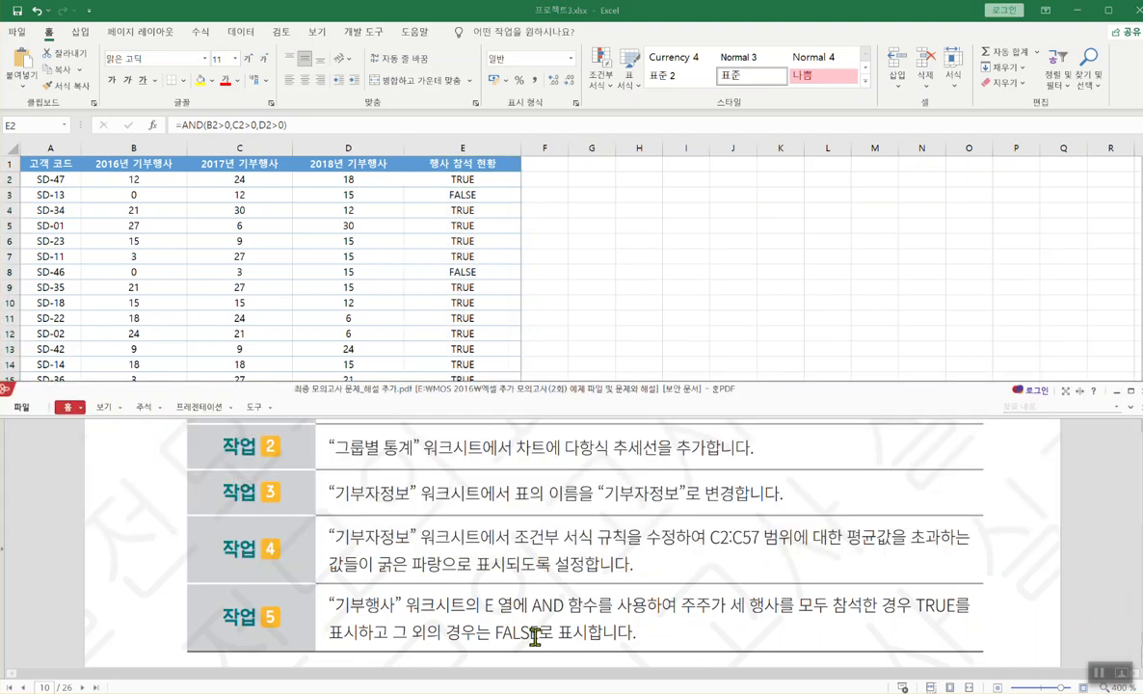
- Switch to 프로젝트4.xlsx and mark the 파랑 theme-colour and theme-naming requirements in the task
scroll(571, 605, "down", 3)
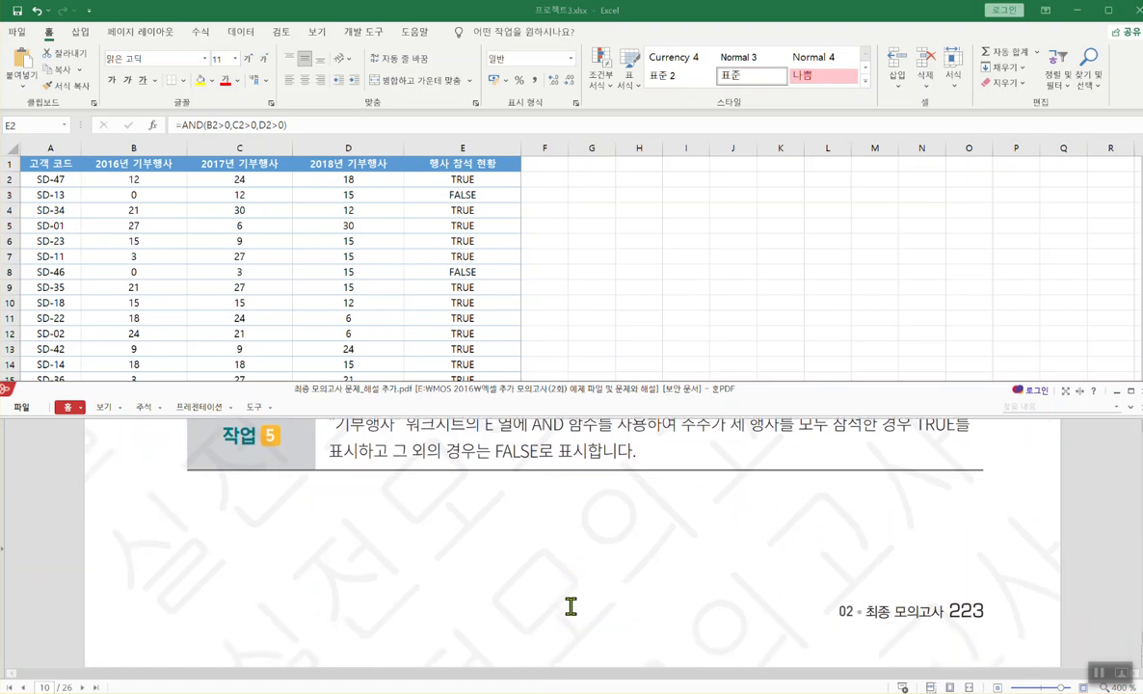
scroll(570, 606, "down", 5)
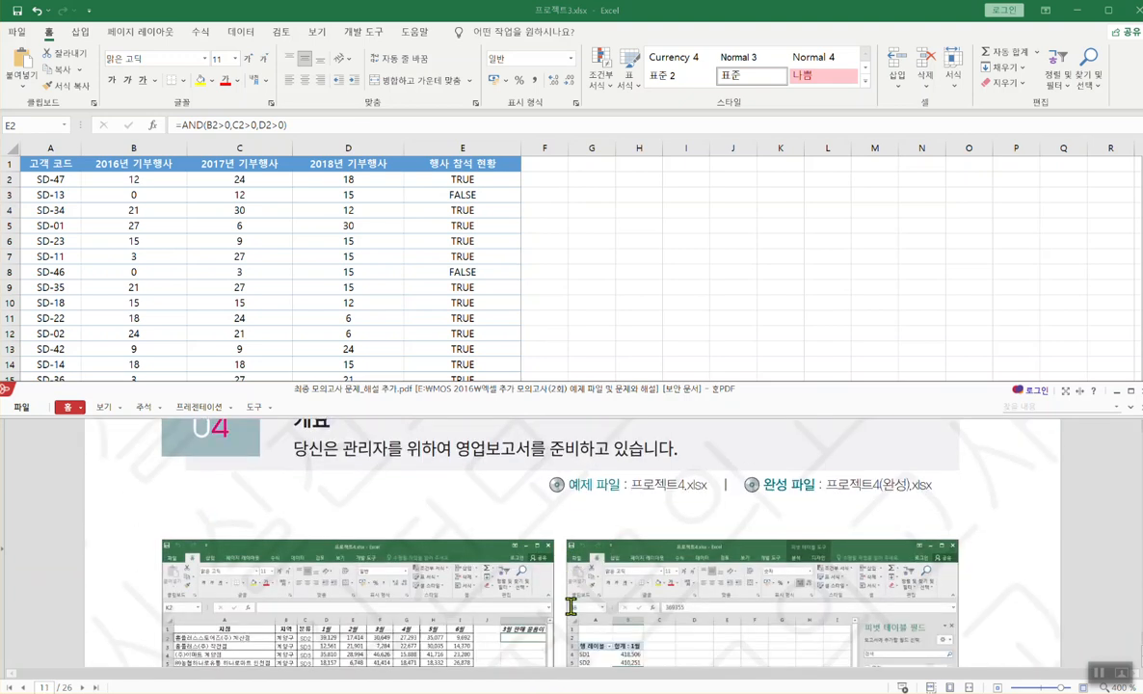
scroll(570, 605, "down", 5)
scroll(576, 680, "up", 1)
key("alt+Tab")
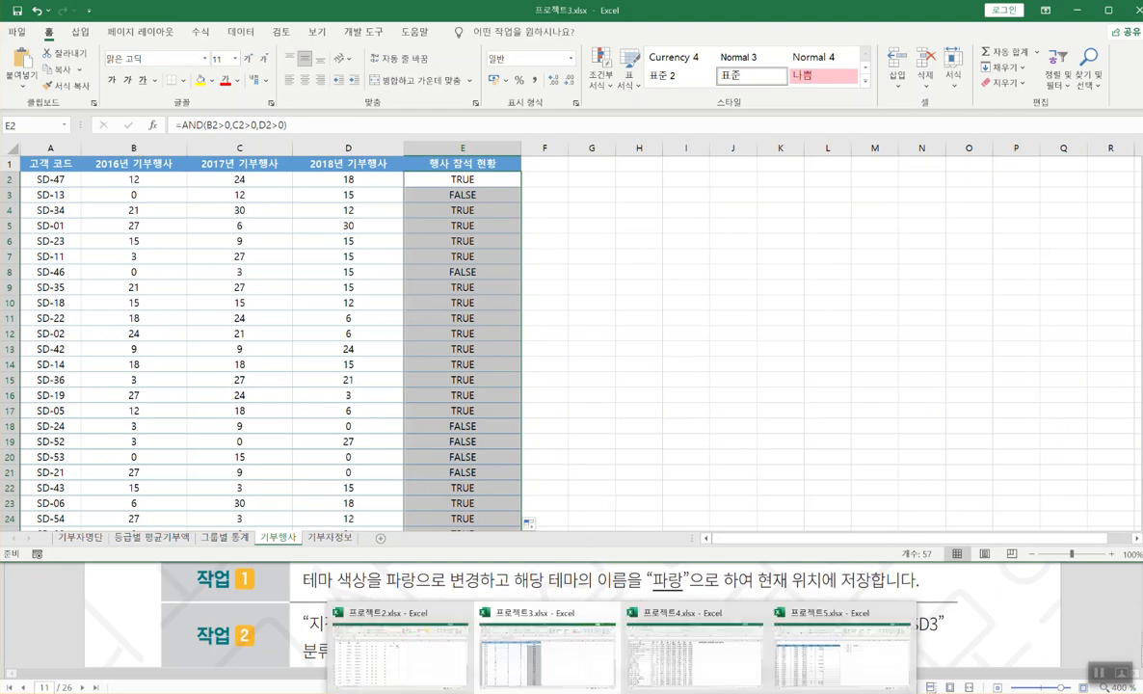
left_click(658, 607)
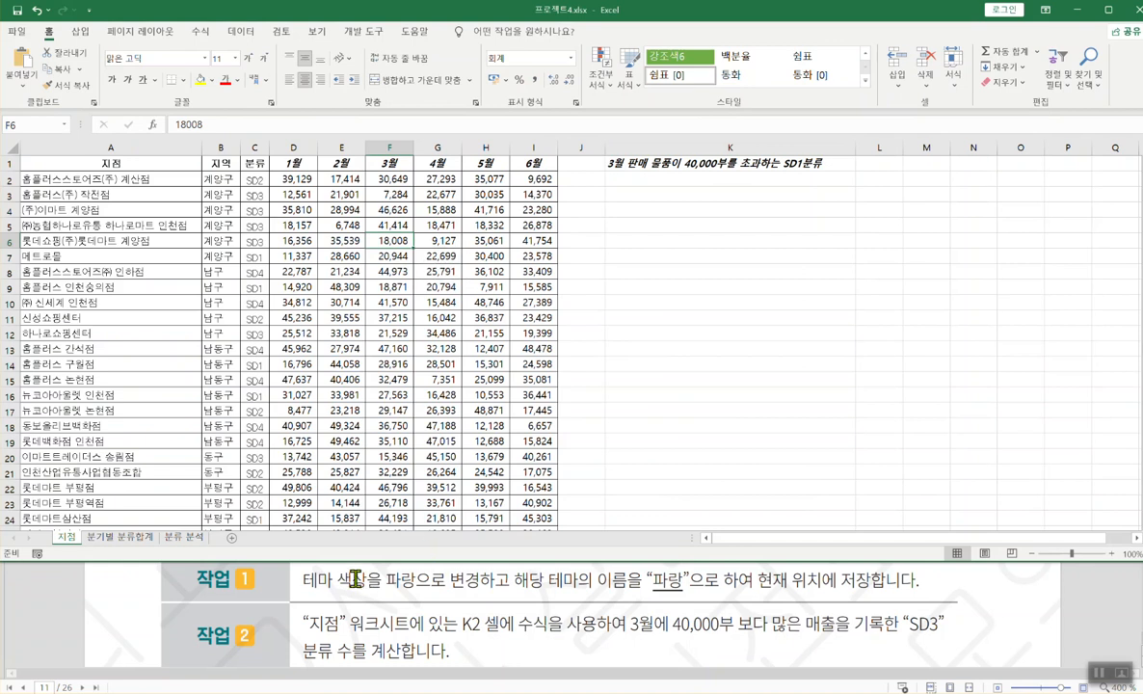
left_click_drag(384, 568, 415, 591)
left_click_drag(304, 586, 483, 590)
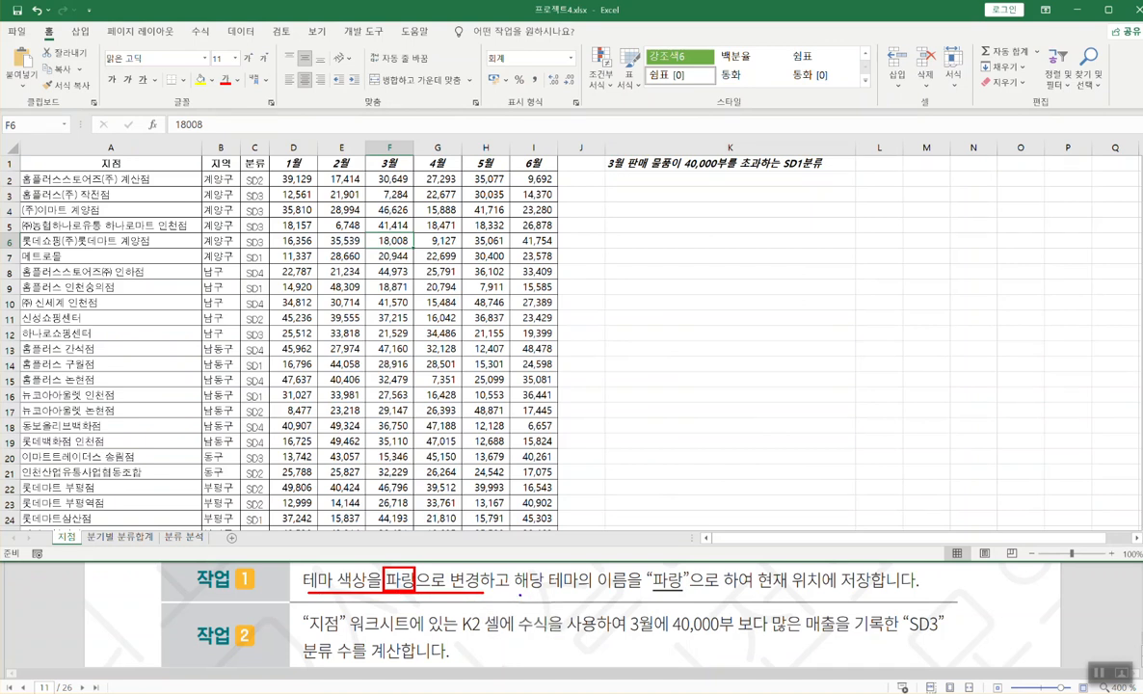
left_click_drag(521, 596, 876, 595)
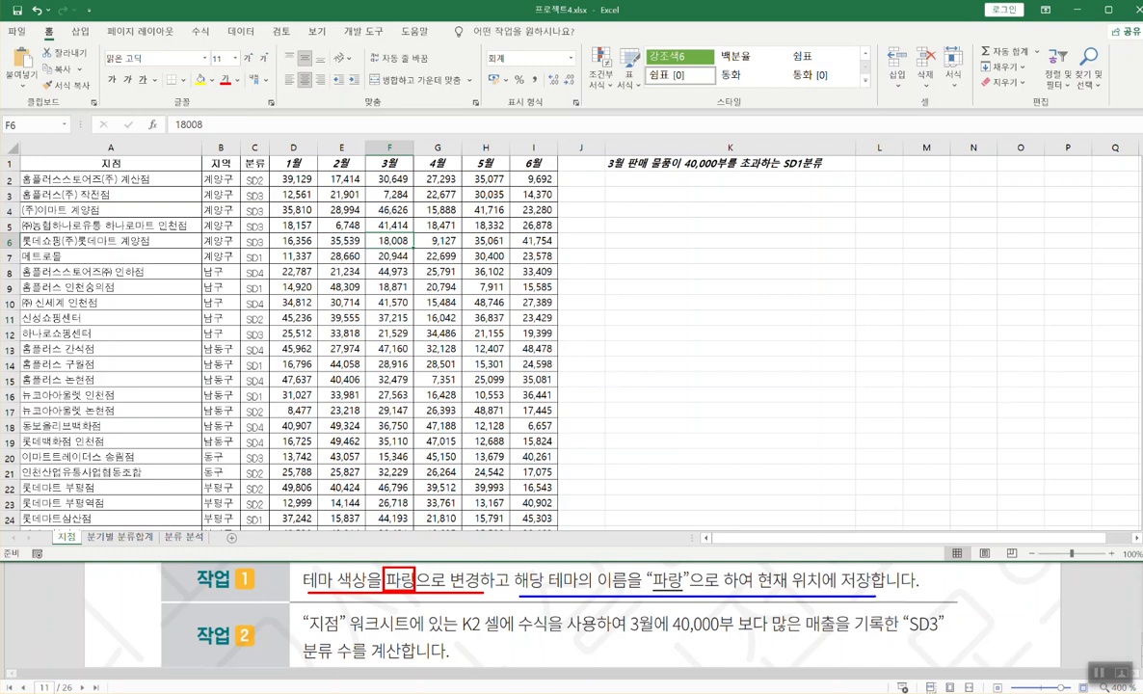
key("Escape")
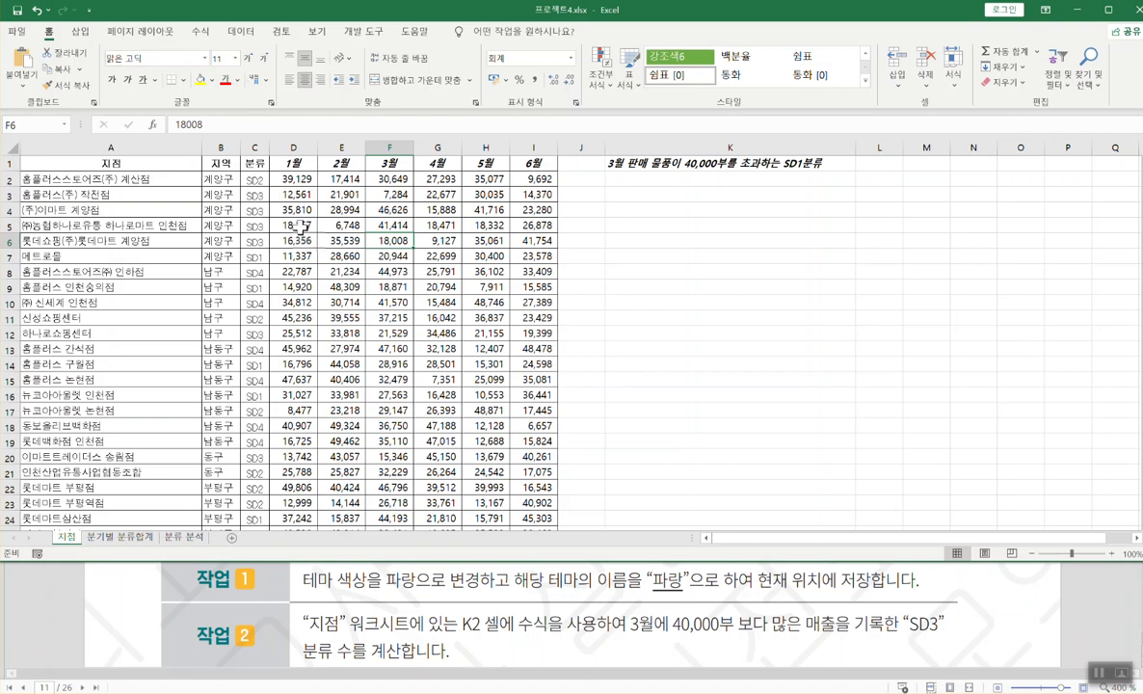
- Apply the 파랑 palette from Page Layout's theme Colors list
left_click(142, 32)
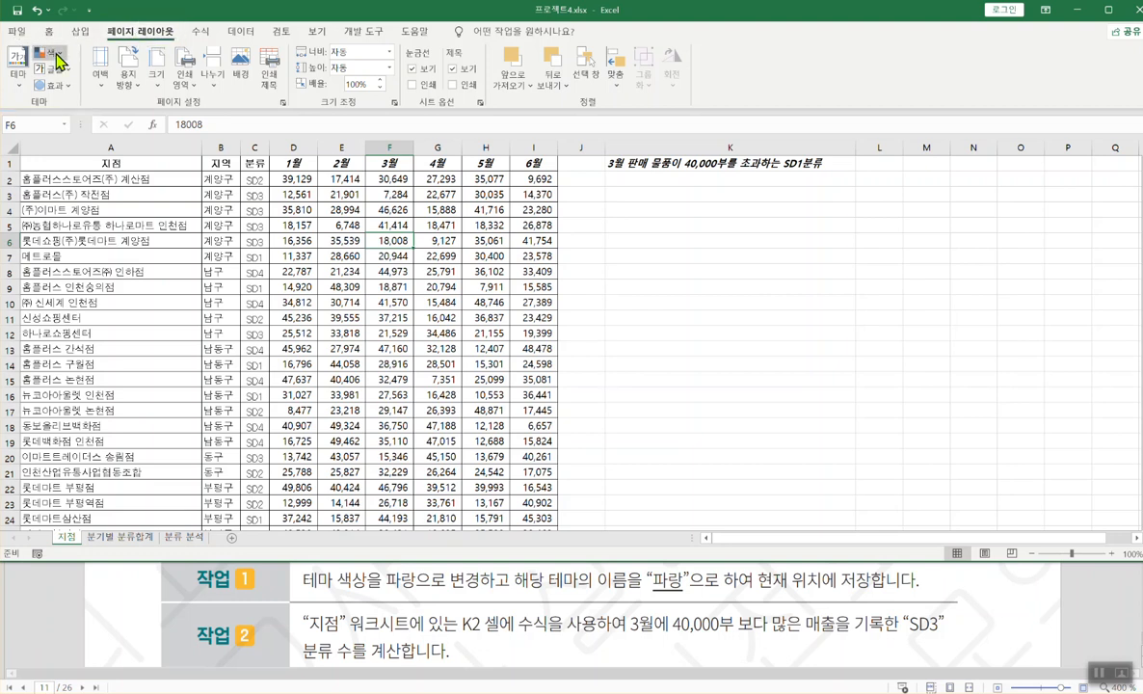
left_click(56, 55)
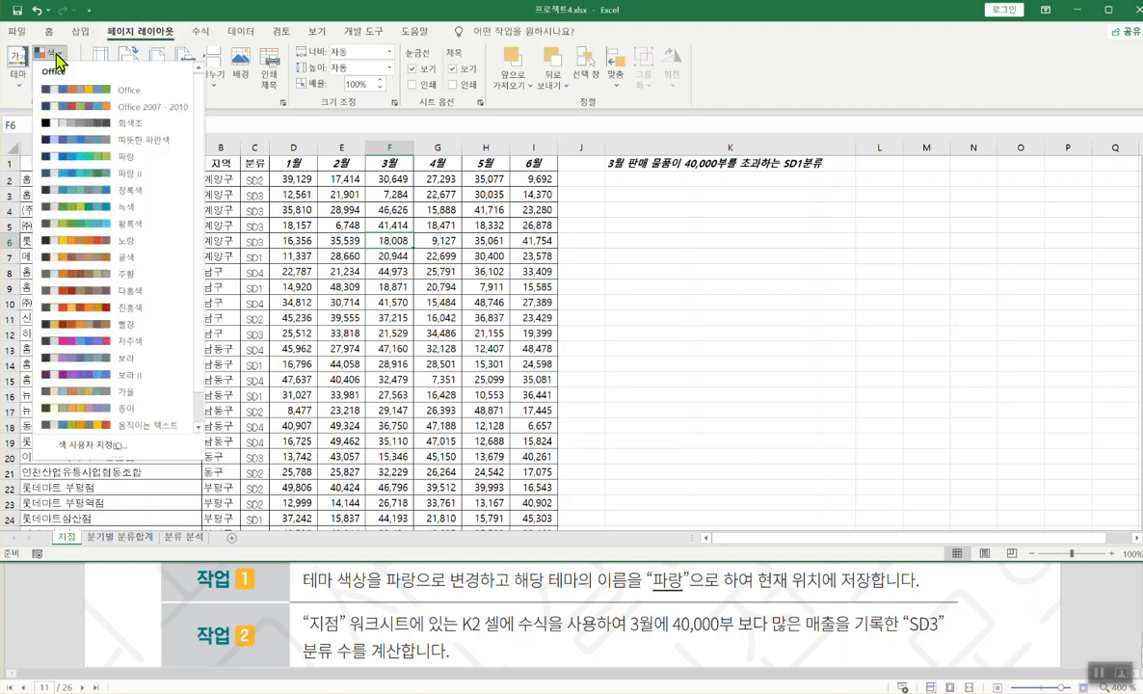
left_click(129, 160)
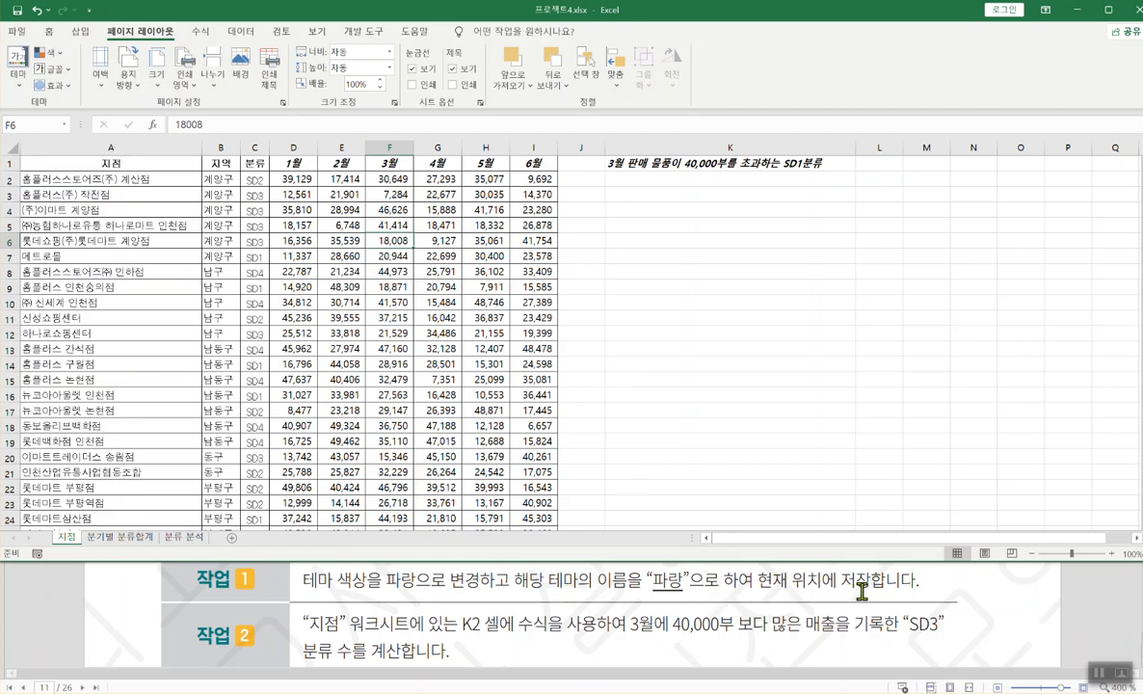
left_click(20, 84)
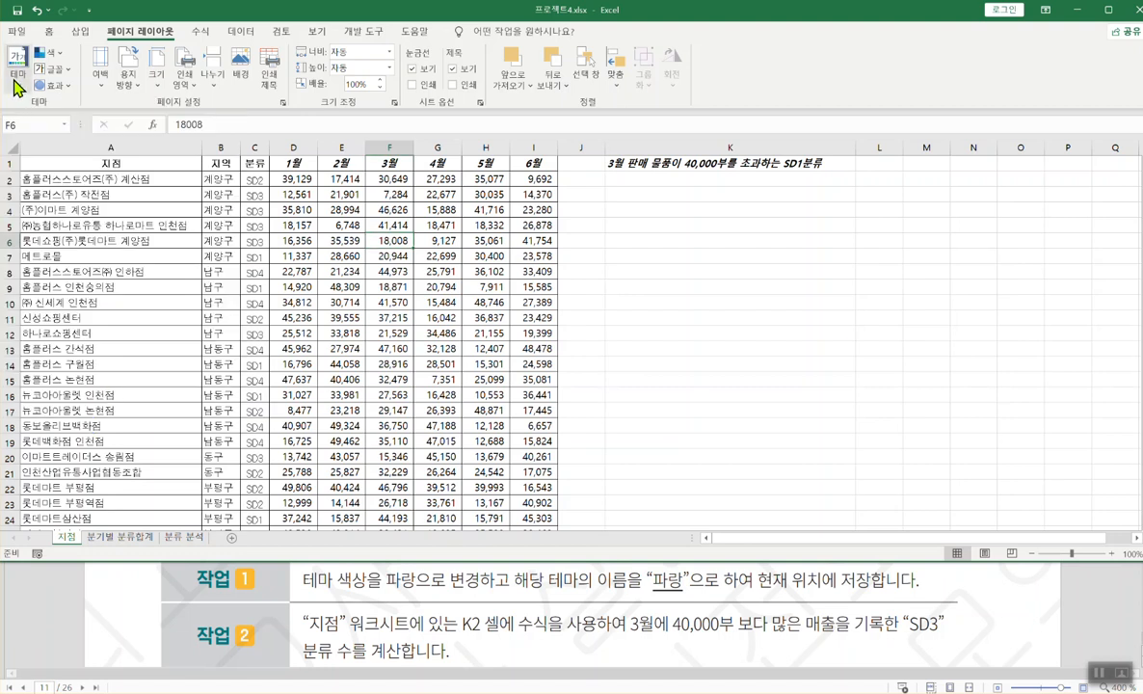
- Save the current theme as the theme file 파랑, then apply the saved 파랑 custom theme
left_click(17, 74)
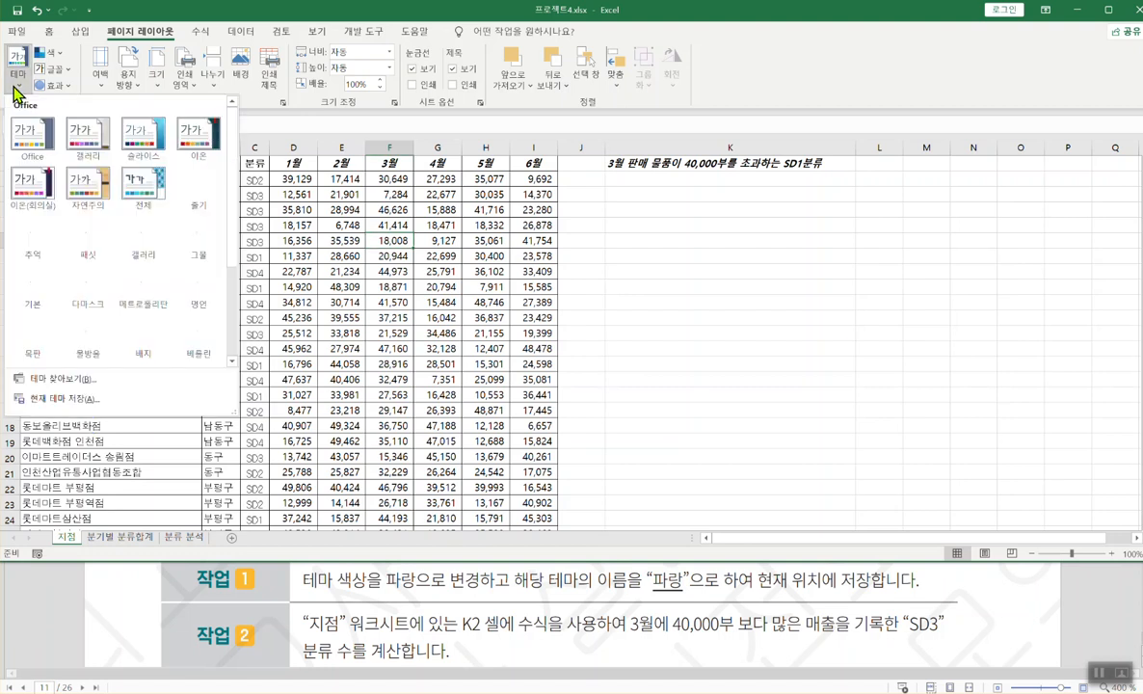
left_click(59, 397)
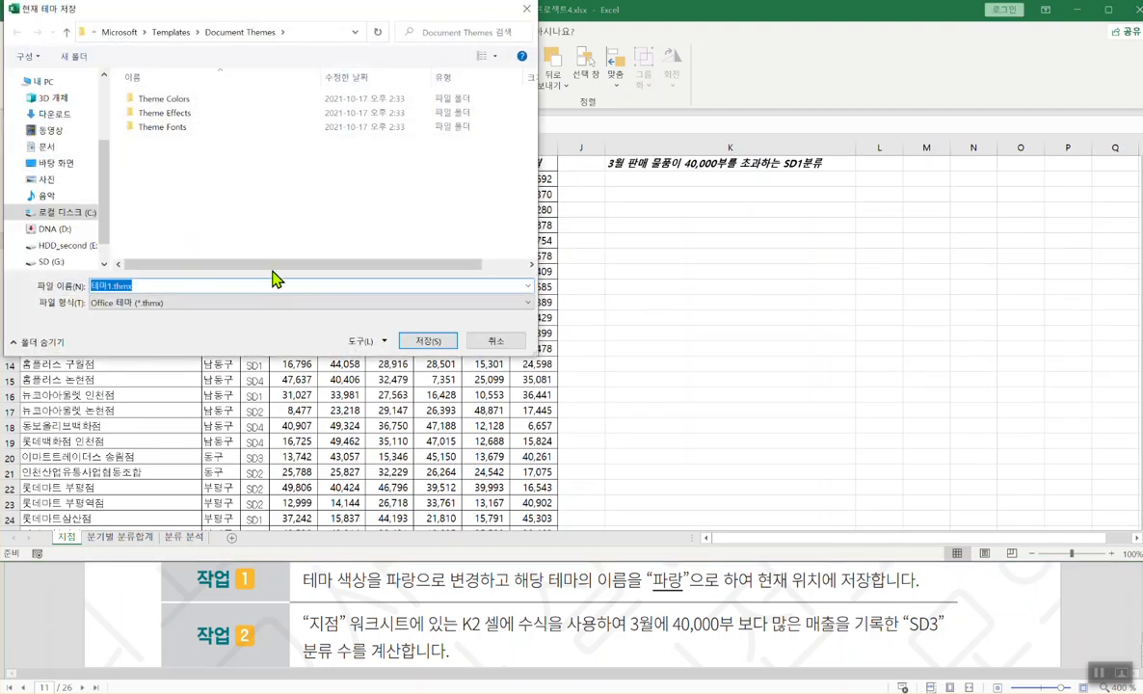
type("vk")
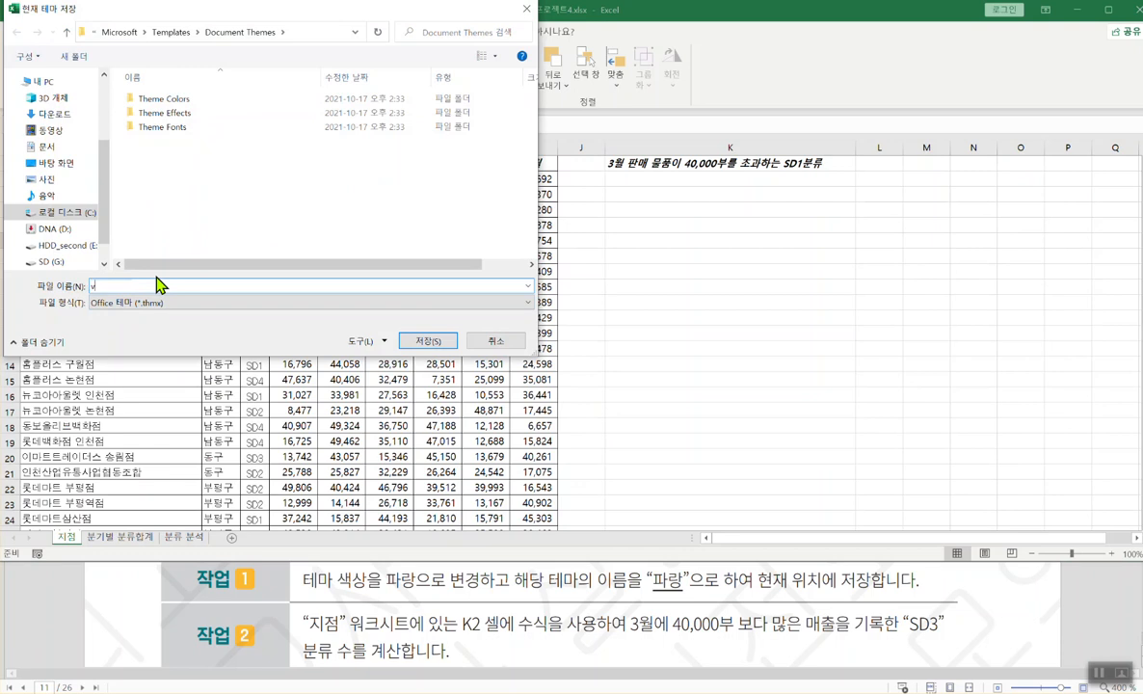
type("파랑")
left_click(424, 342)
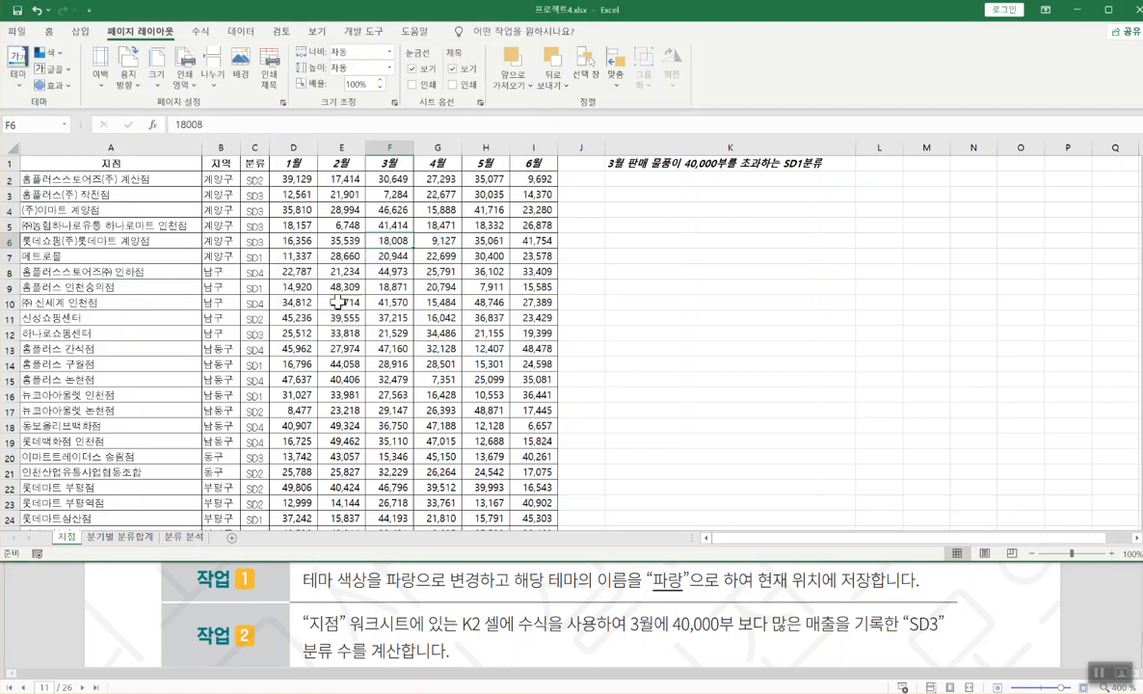
left_click(18, 77)
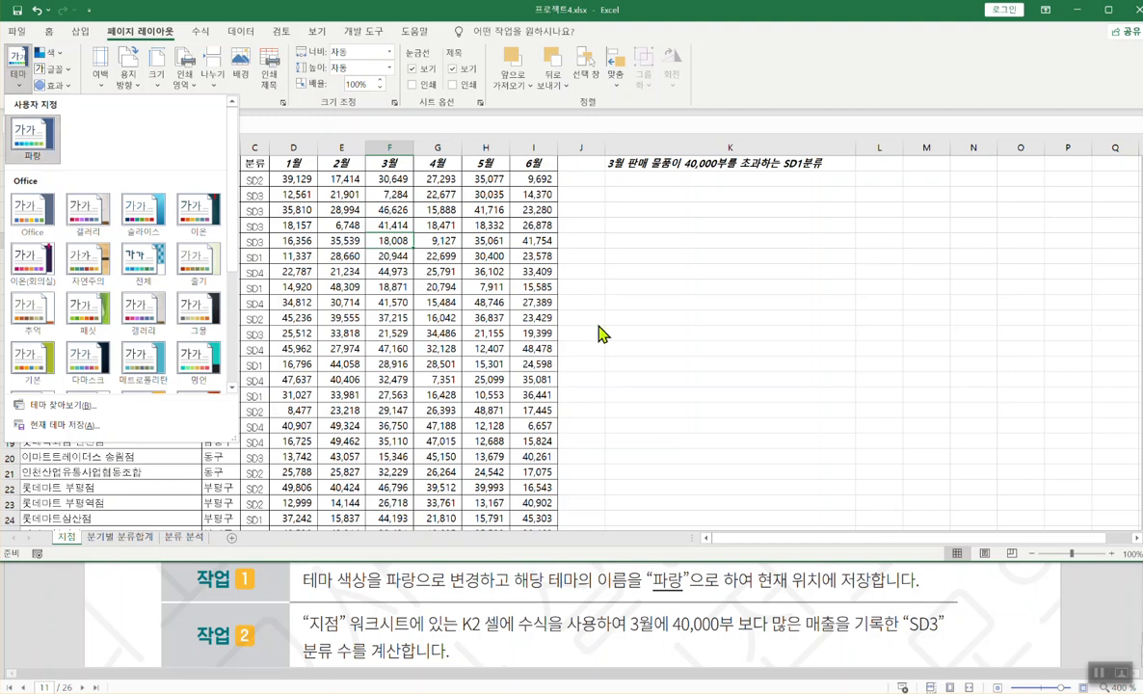
left_click(58, 152)
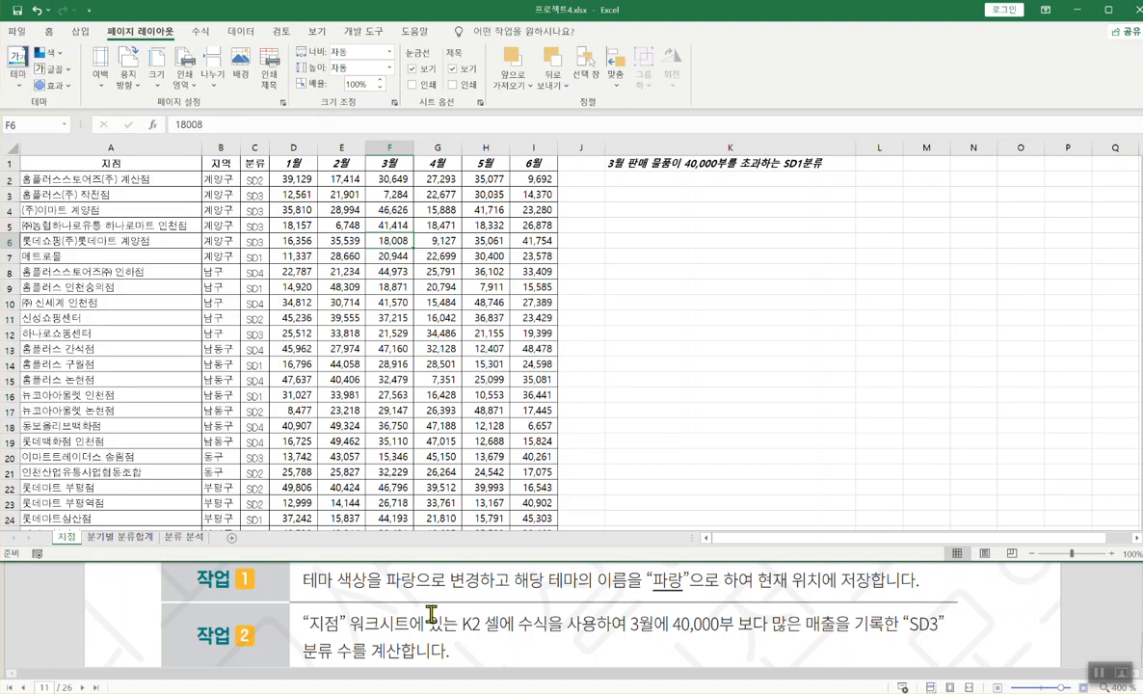
- Check tasks 2 and 3 in the PDF exam document, then return to the workbook and bring up the class notes
left_click(412, 588)
scroll(449, 623, "down", 2)
scroll(446, 627, "up", 1)
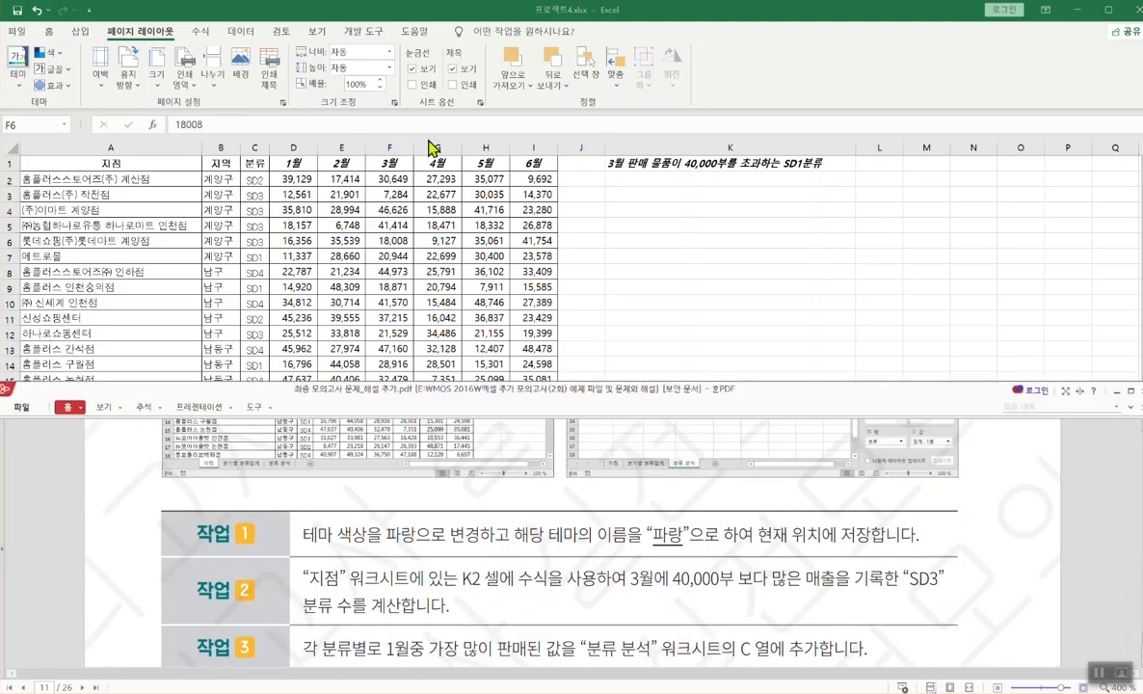
key("alt+Tab")
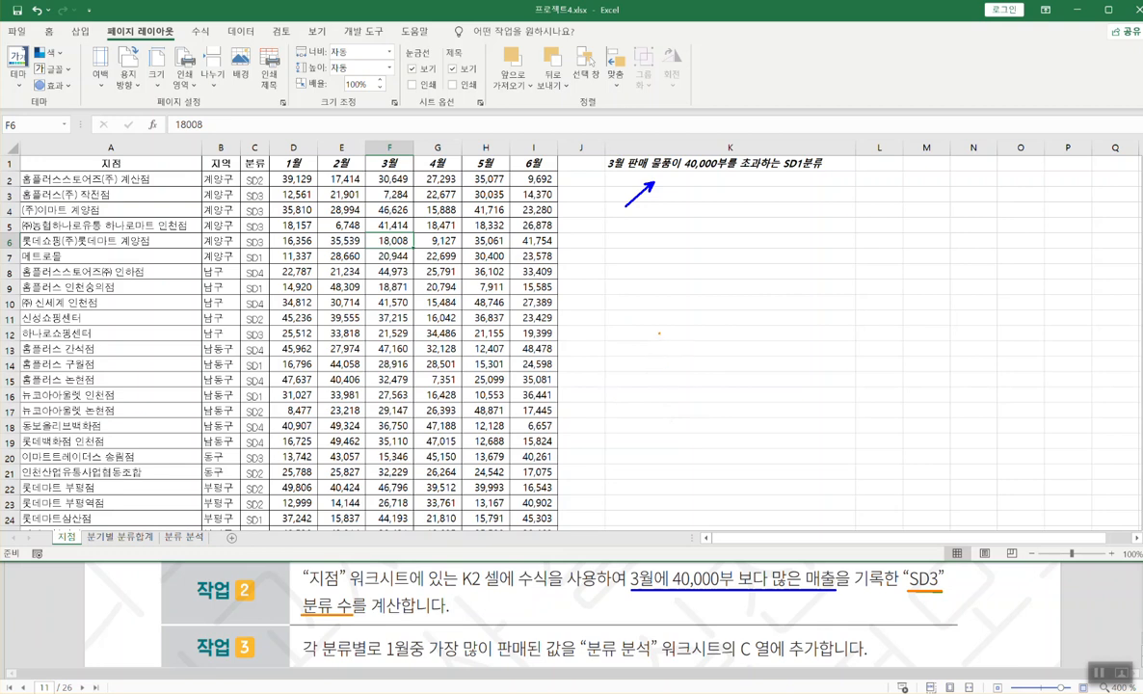
left_click(496, 692)
- Scroll the Notepad notes to the =countif line and highlight its criteria range argument
scroll(343, 644, "up", 3)
scroll(343, 631, "up", 3)
scroll(342, 631, "up", 1)
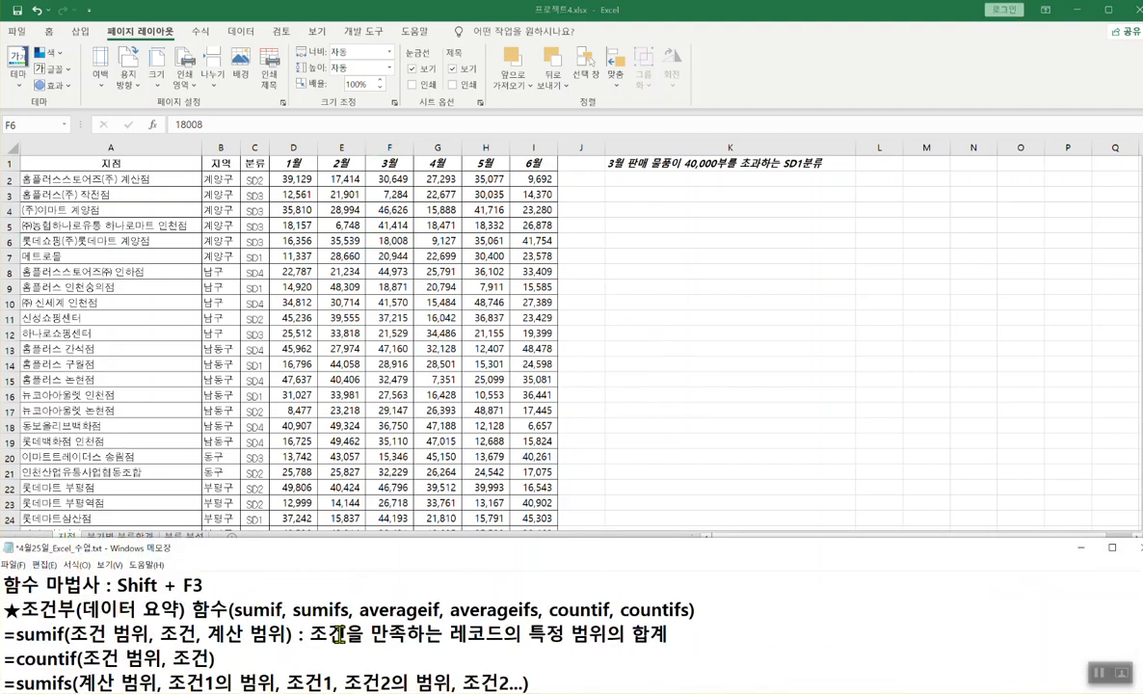
scroll(339, 636, "down", 1)
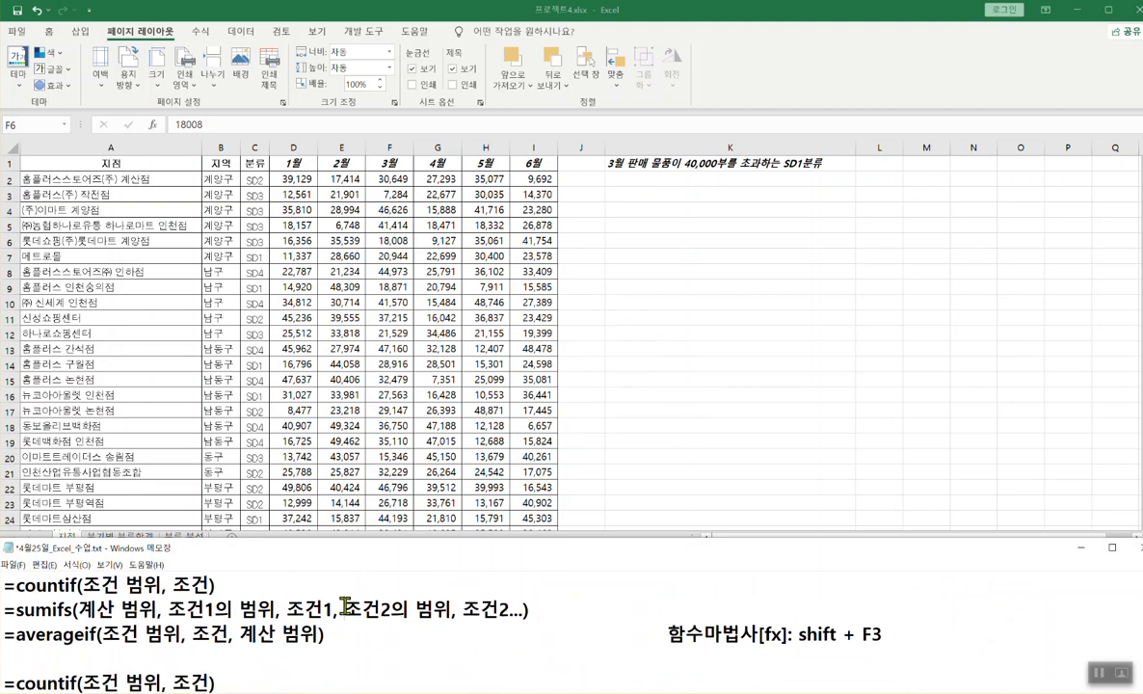
scroll(344, 607, "up", 1)
scroll(344, 610, "down", 2)
scroll(344, 613, "down", 1)
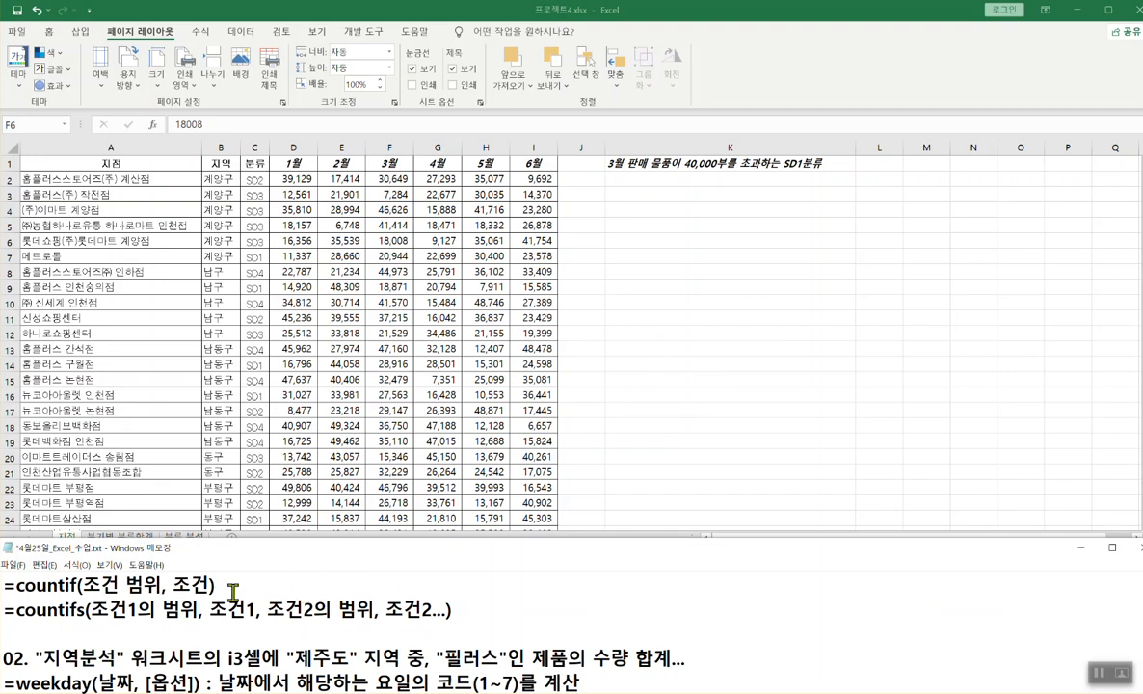
left_click_drag(81, 584, 206, 585)
left_click(178, 584)
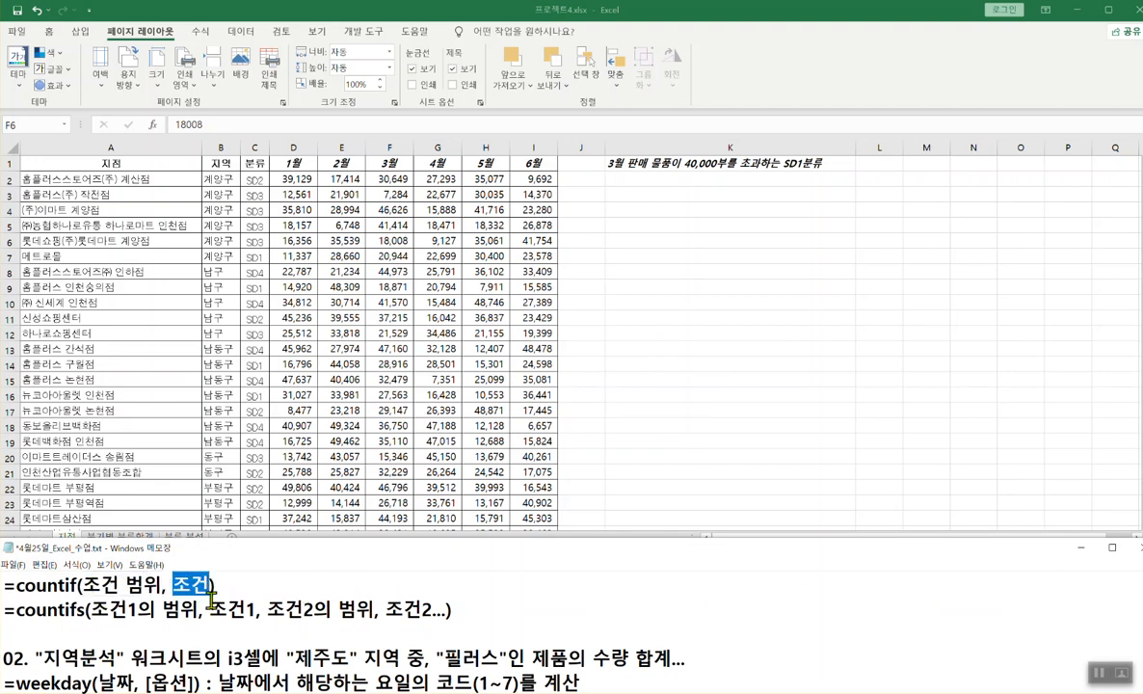
- Highlight the COUNTIFS condition arguments, then select cell K2 in the workbook
left_click_drag(93, 613, 439, 611)
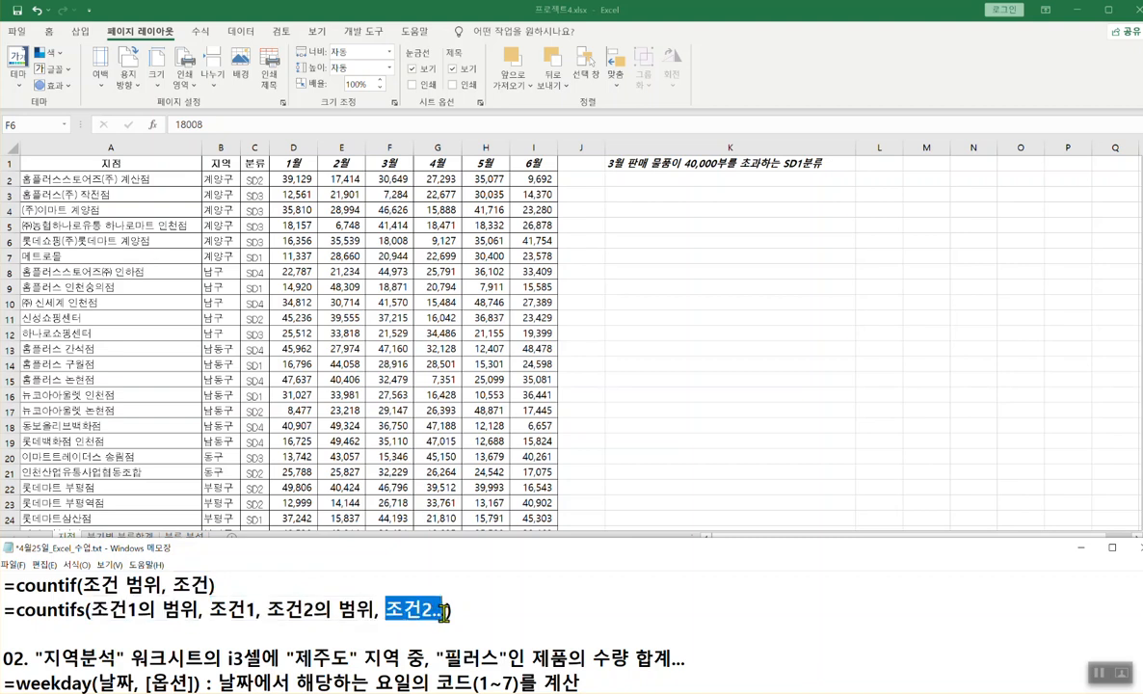
left_click(678, 185)
left_click(683, 180)
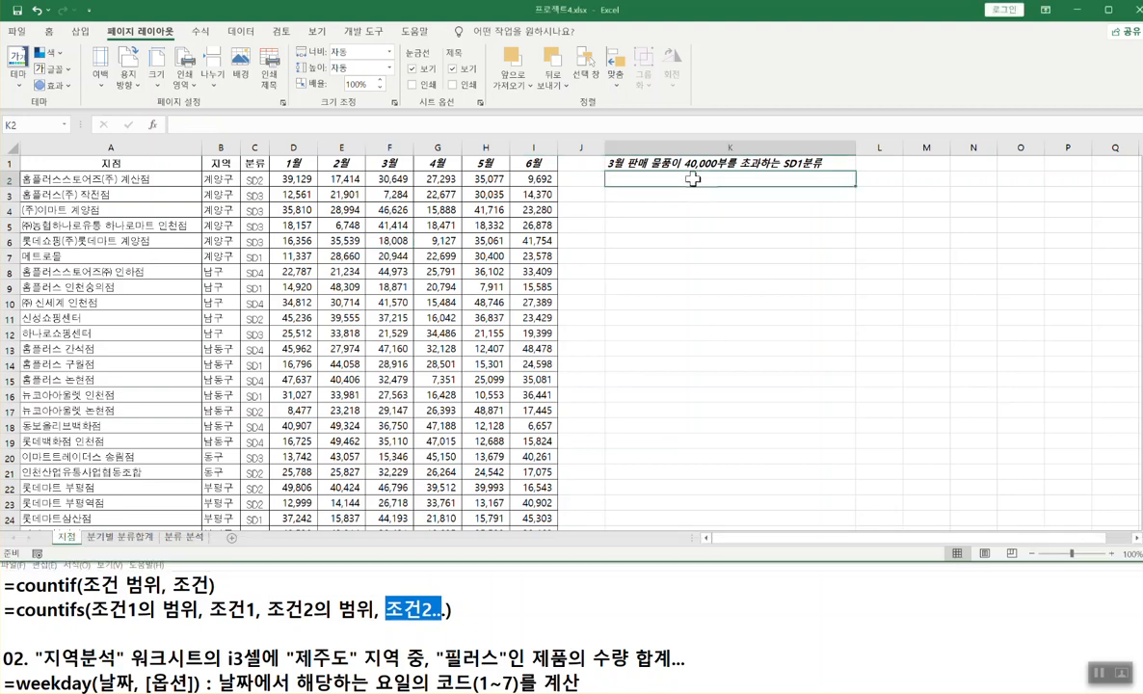
- Enter the COUNTIFS function in K2 and open its Function Arguments dialog
type("=")
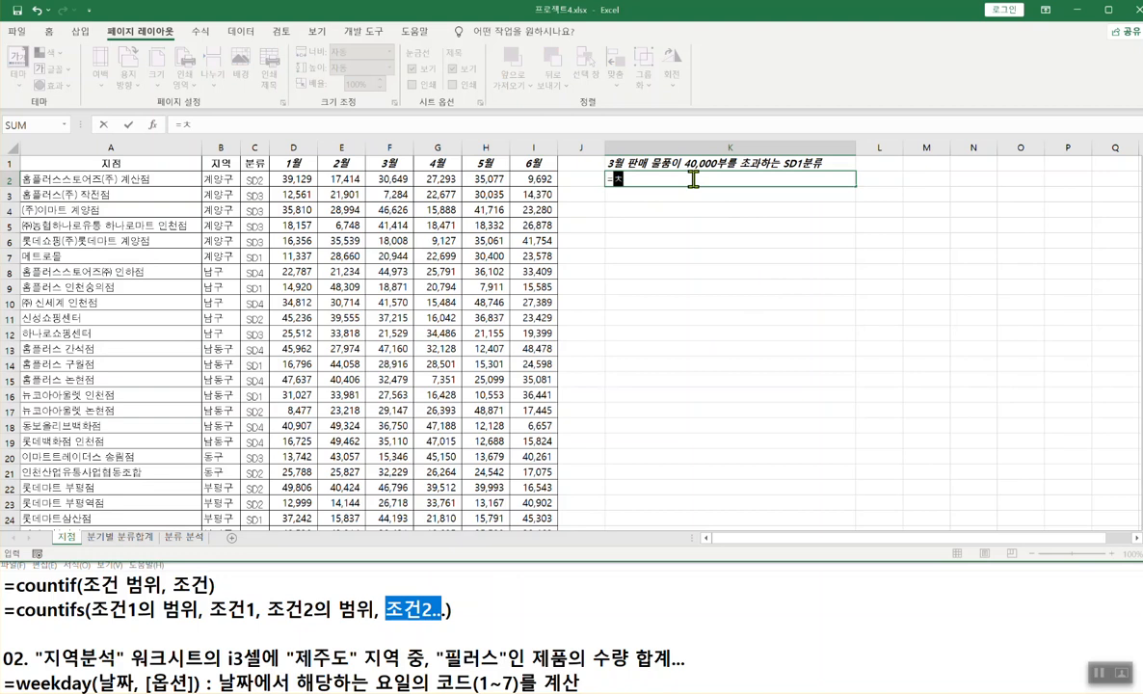
type("cou")
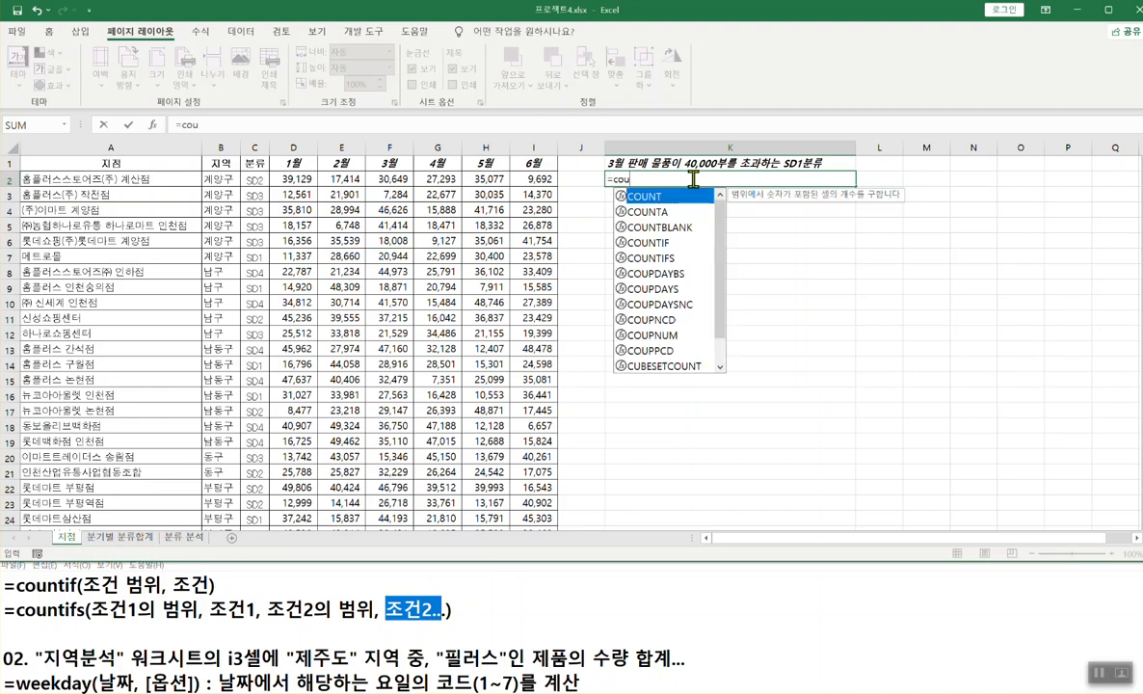
double_click(663, 257)
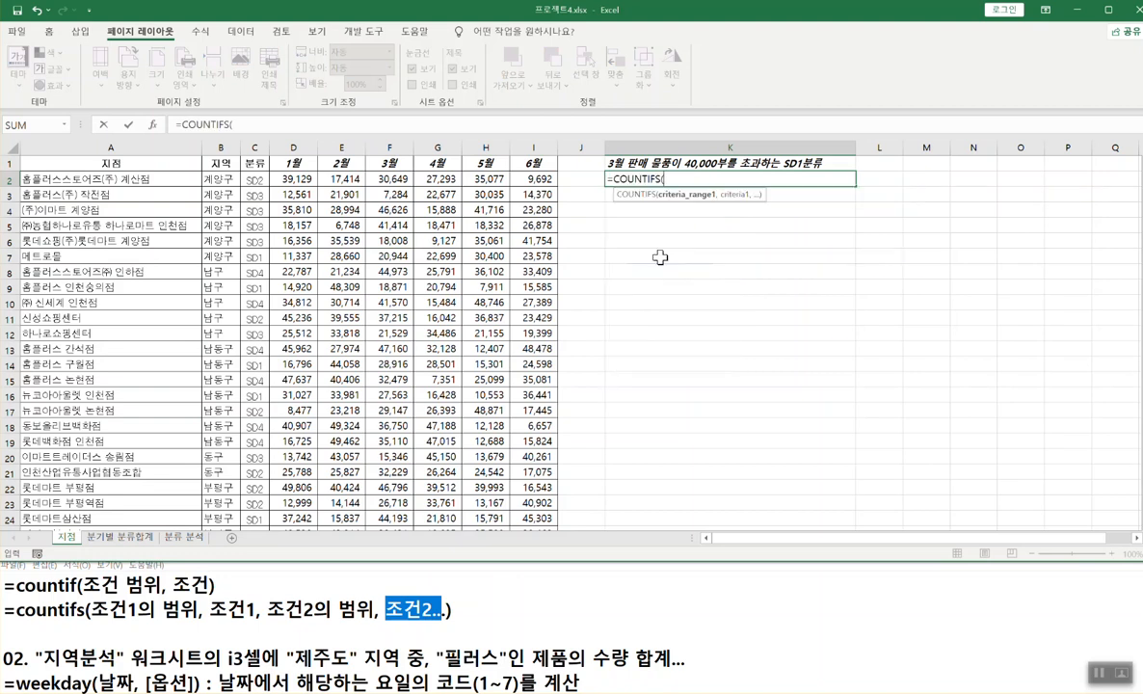
left_click(155, 131)
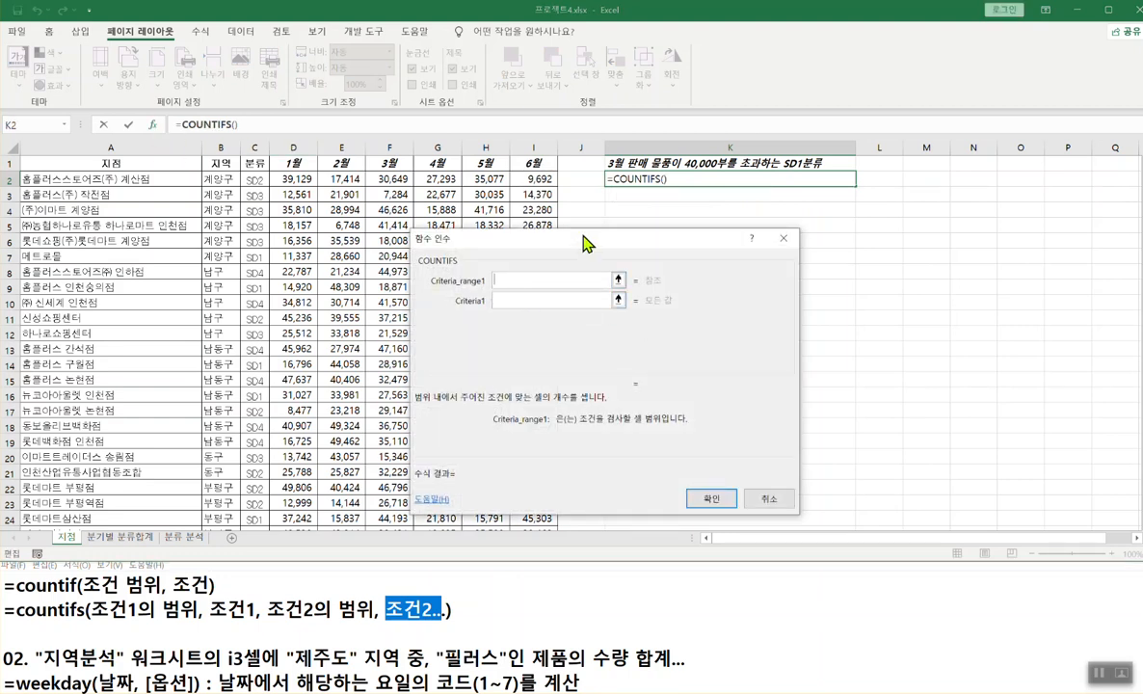
left_click_drag(585, 243, 729, 237)
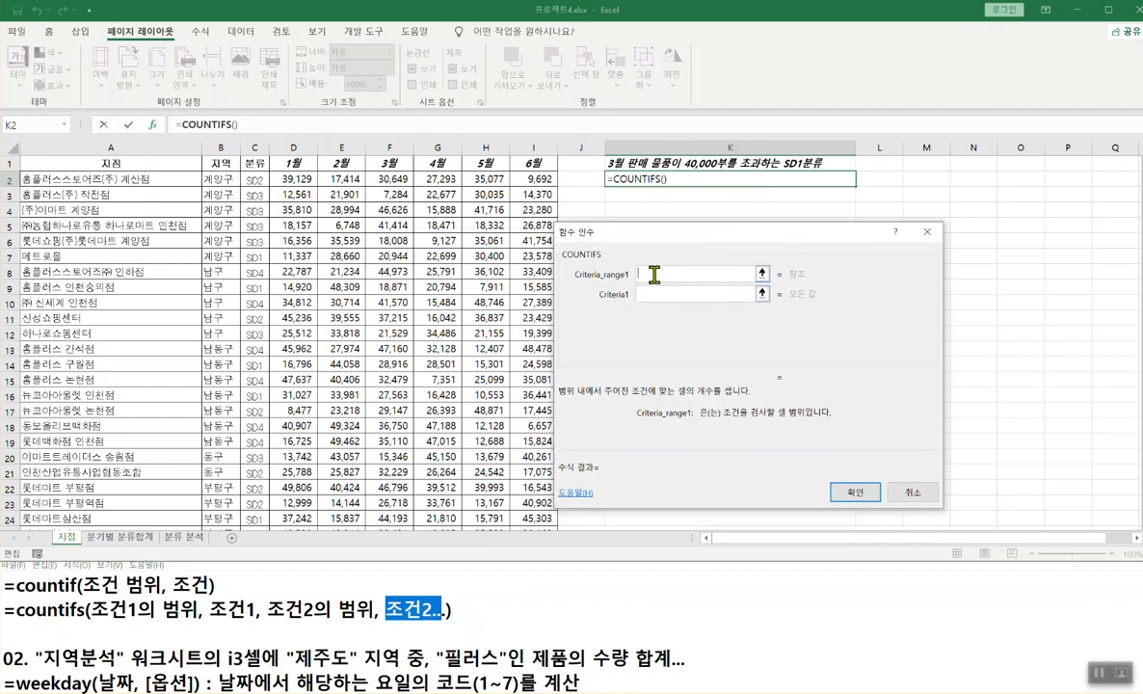
- Set Criteria_range1 to the March figures F2:F55
left_click(385, 179)
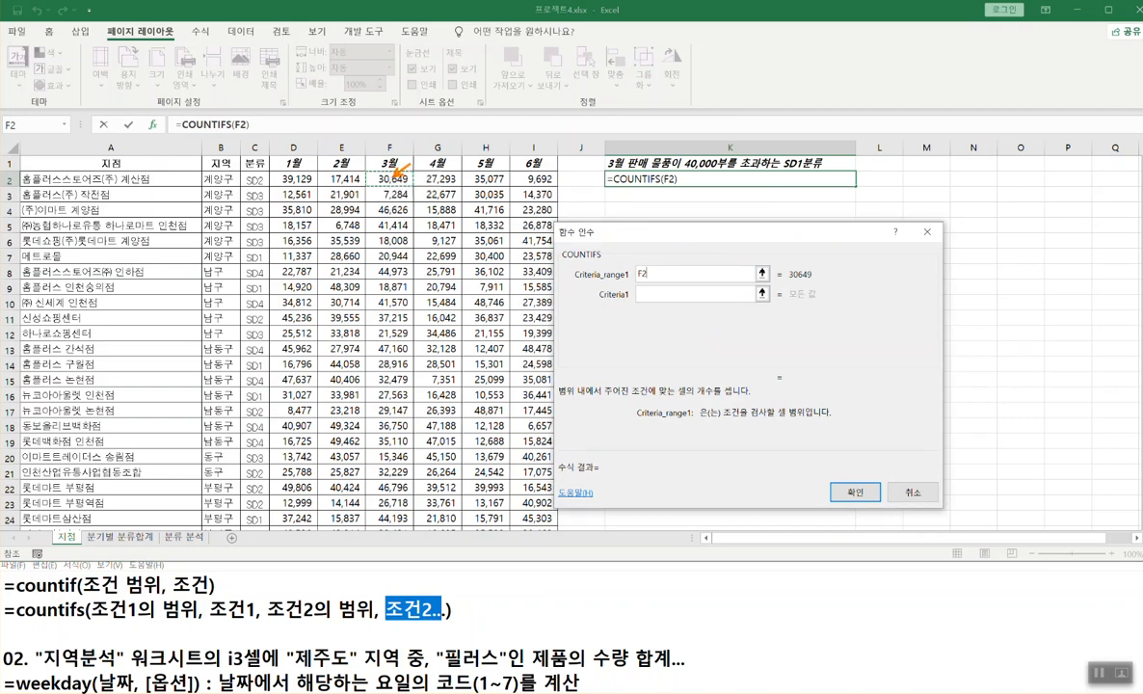
type("tC")
type("trl")
type(" + sj")
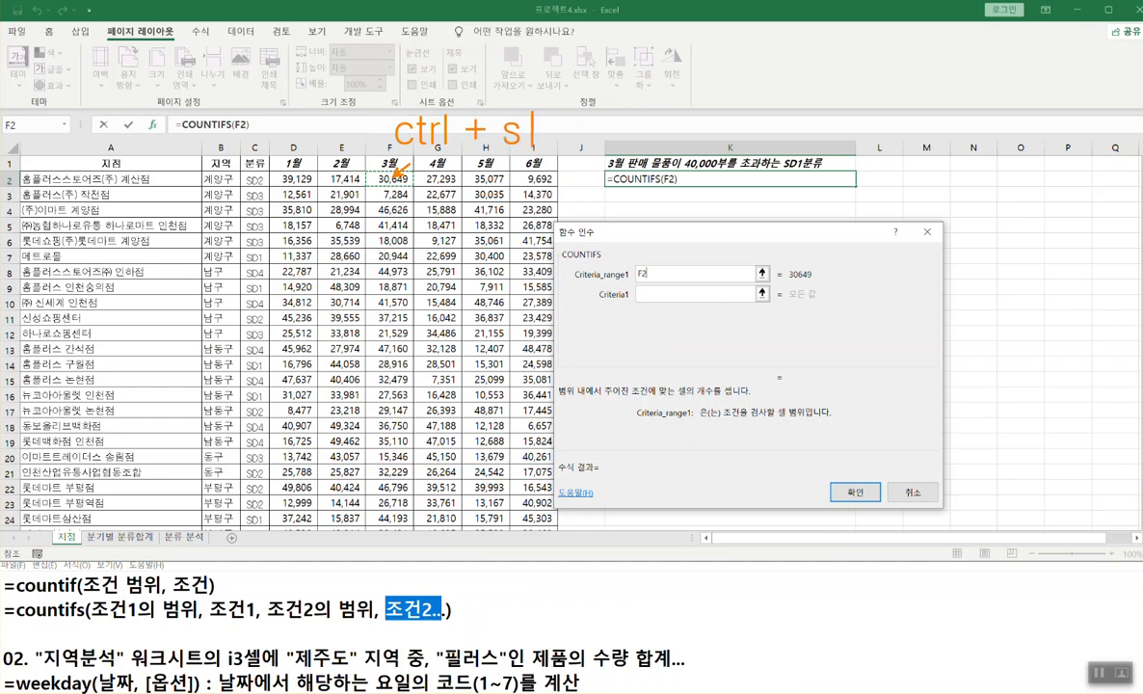
key("BackSpace")
type("hift + ↓")
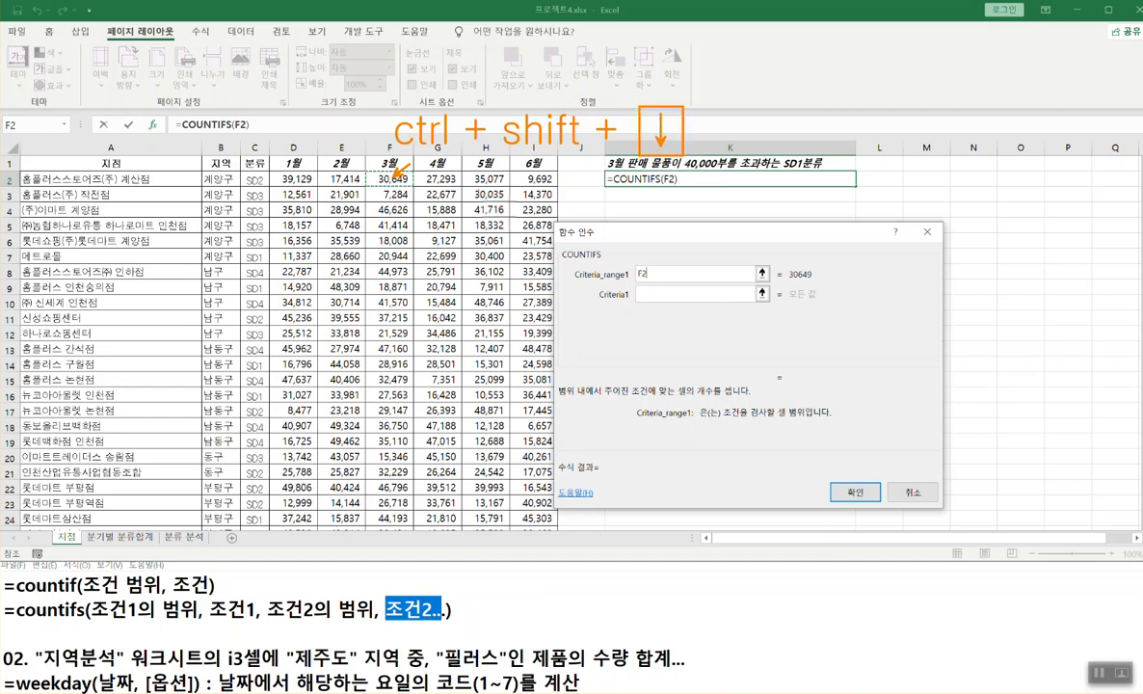
key("Escape")
left_click(597, 273)
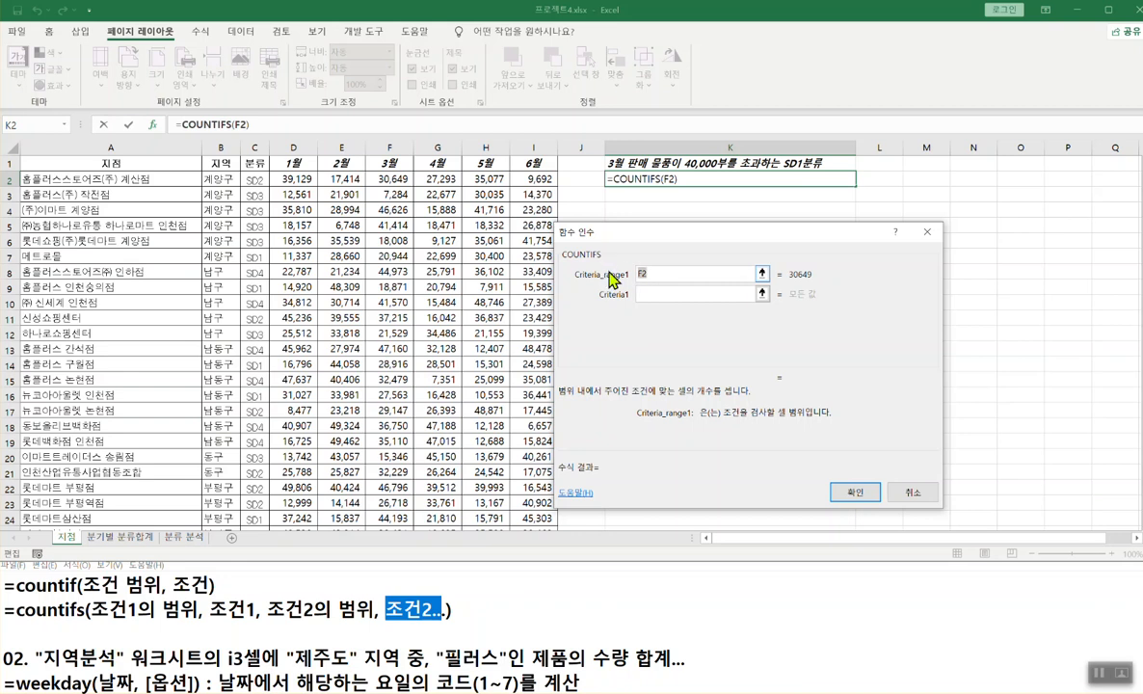
left_click(384, 179)
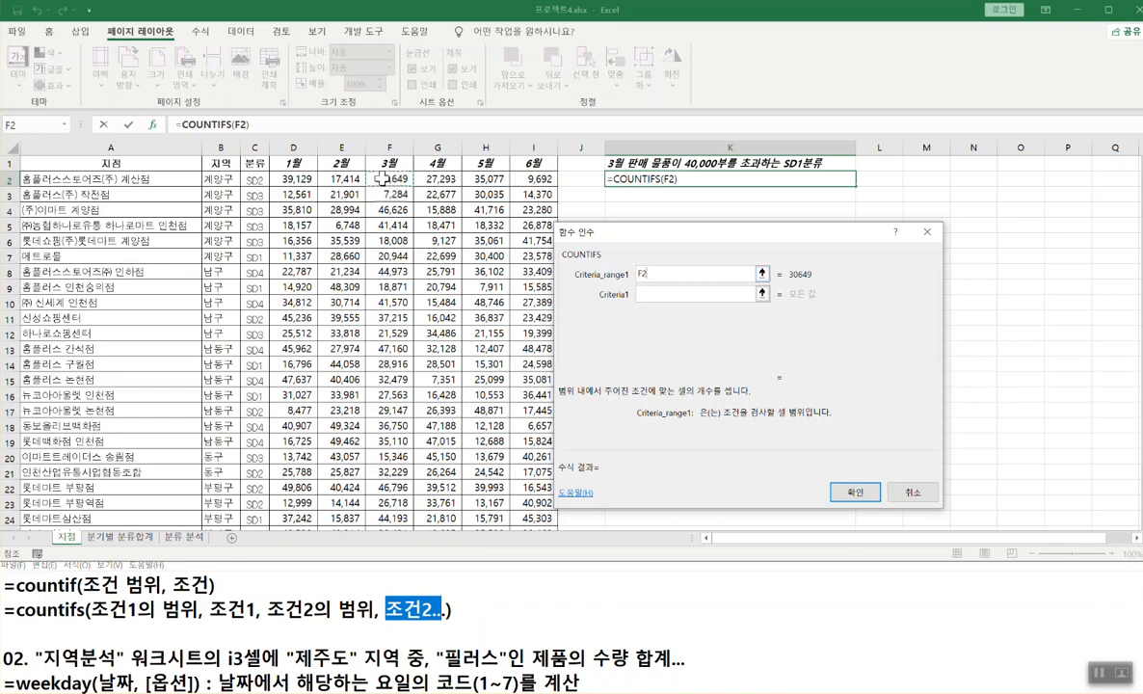
key("ctrl+shift+Down")
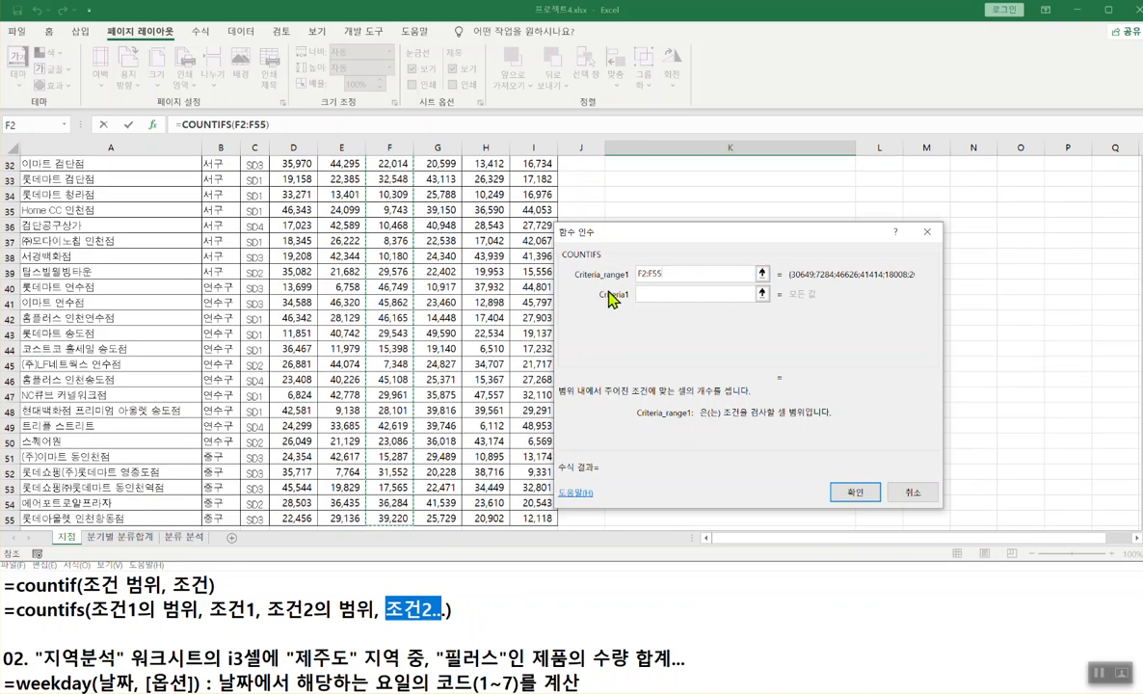
- Set Criteria1 to ">40000", move on to Criteria_range2, and check the notes and task description
left_click(653, 295)
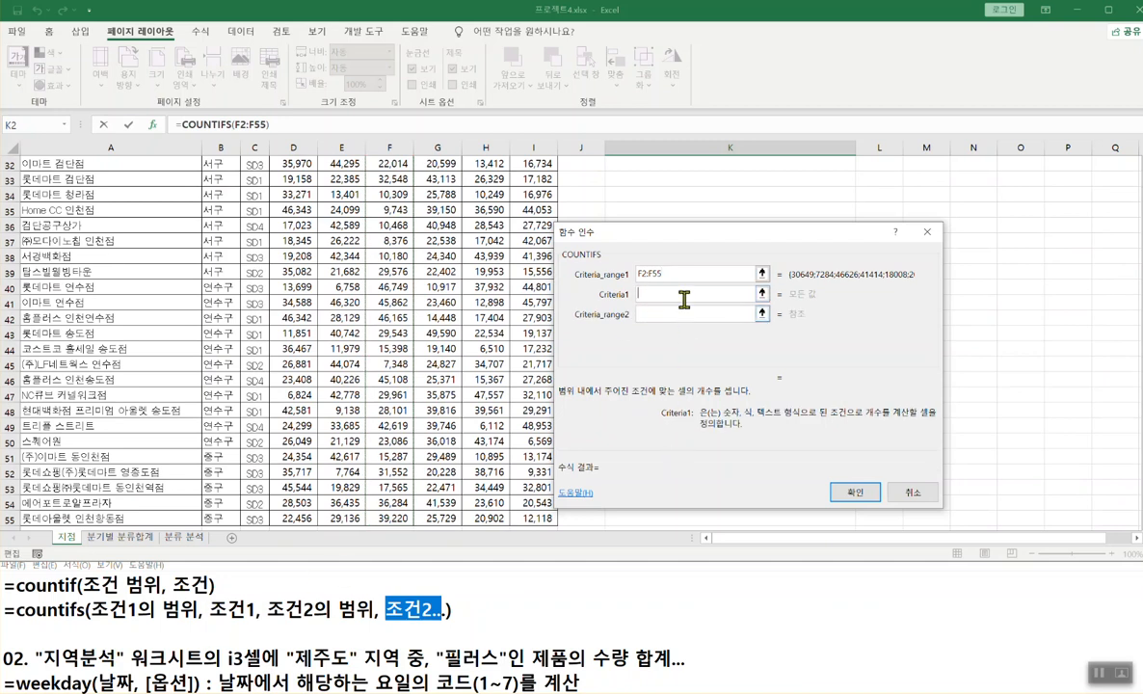
scroll(659, 294, "up", 10)
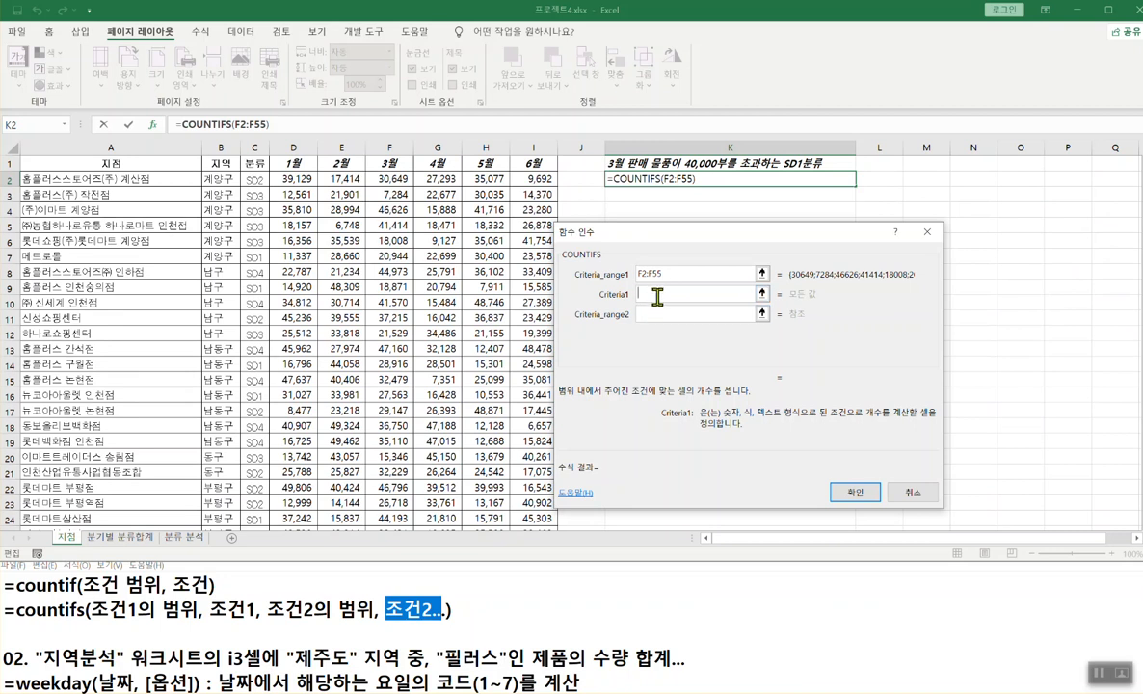
type("0000")
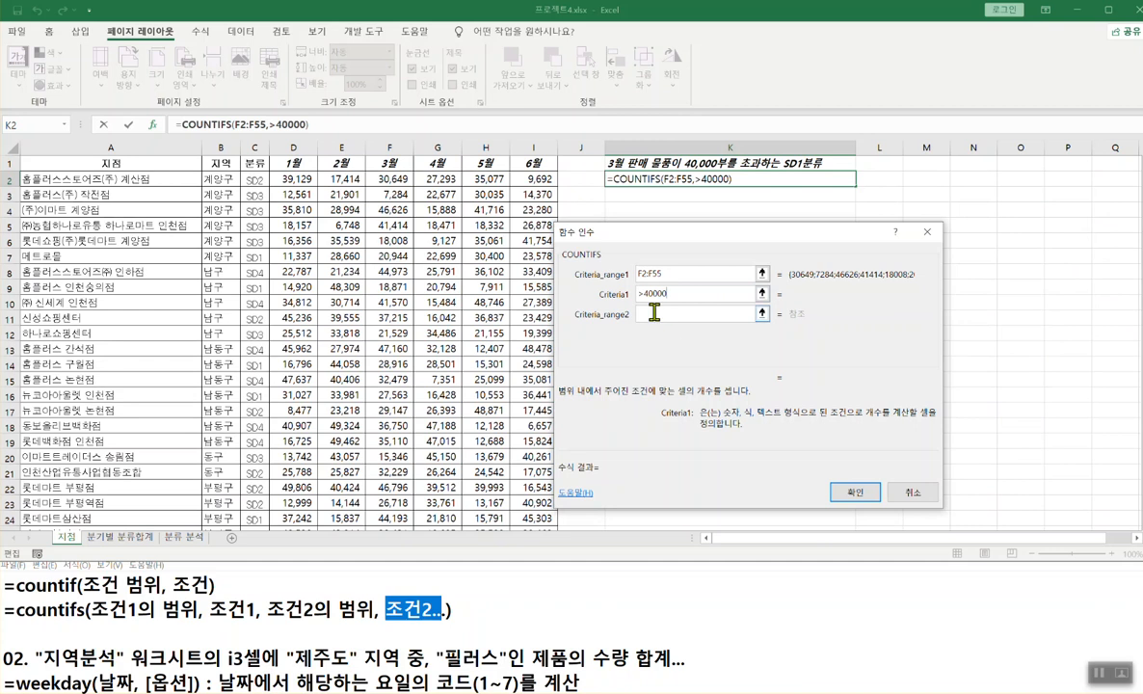
left_click(653, 312)
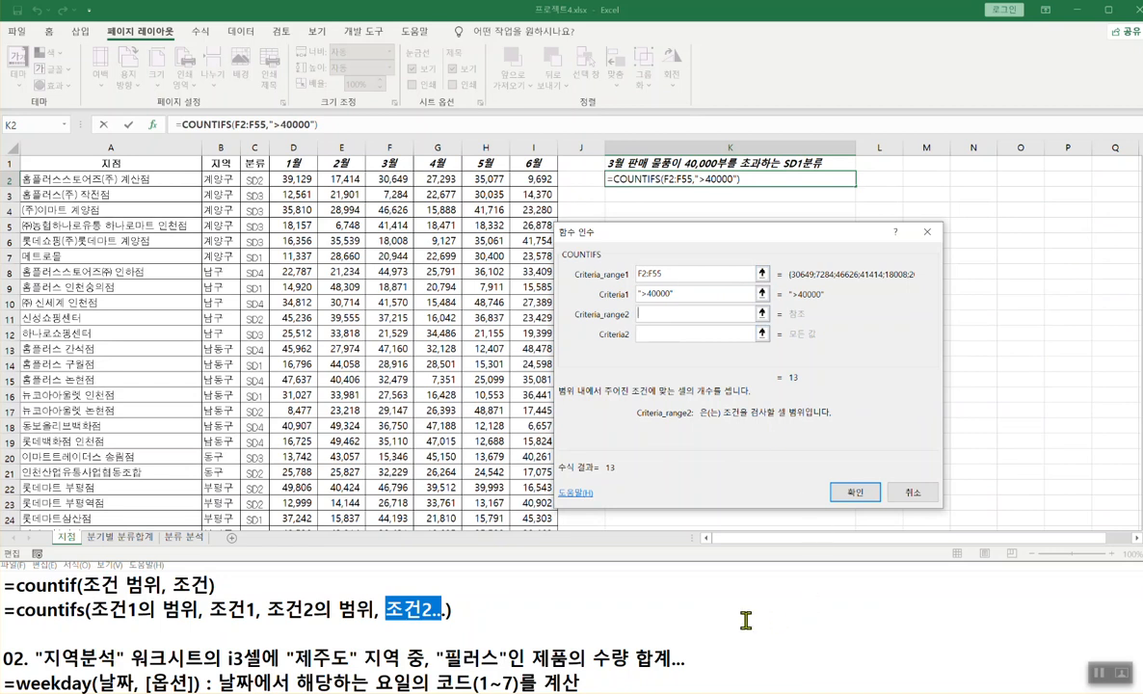
left_click(875, 613)
left_click(1081, 553)
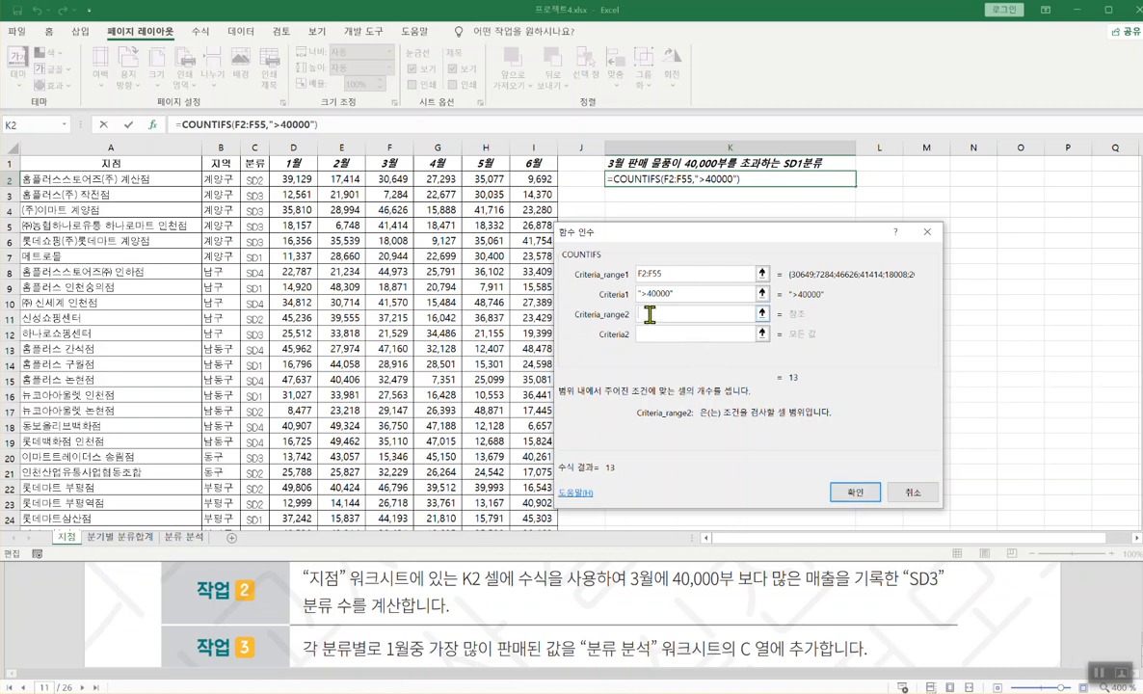
- Set Criteria_range2 to the 분류 column C2:C55 and type SD3 as Criteria2
left_click(253, 180)
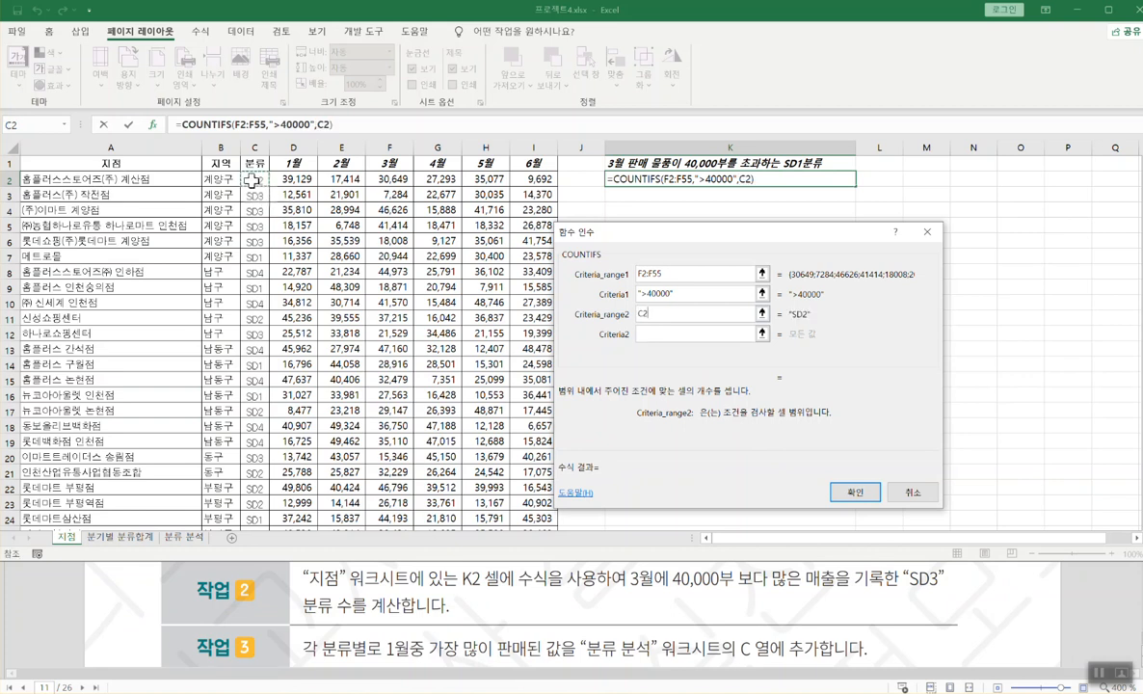
key("ctrl+shift+Down")
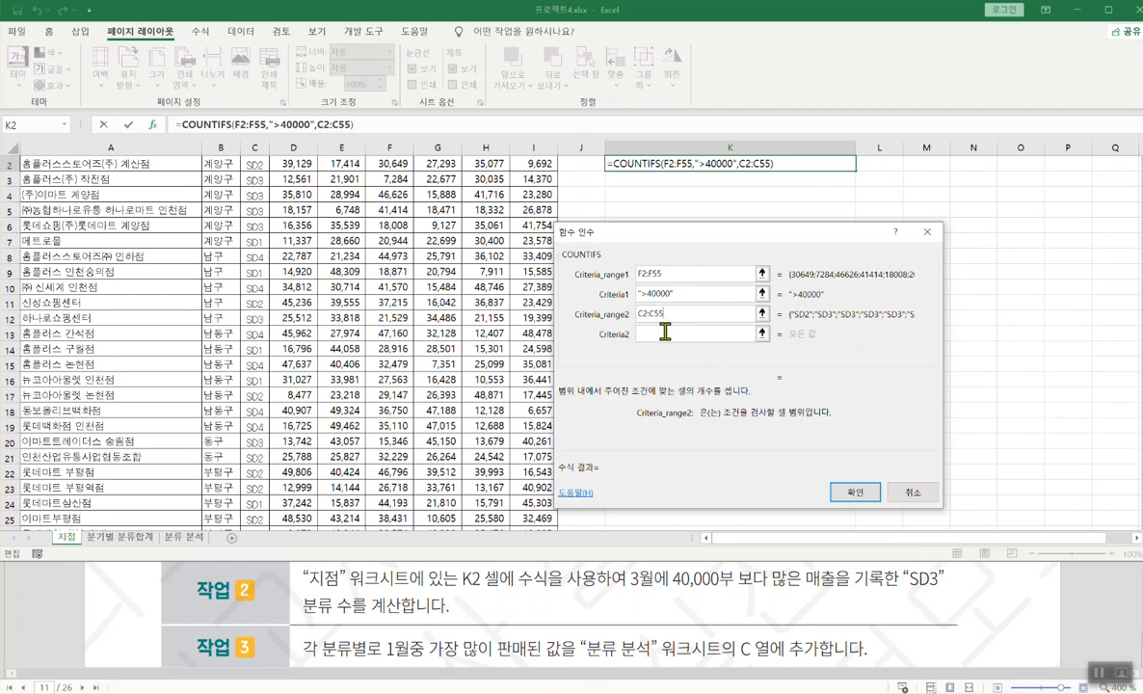
left_click(665, 330)
type("SD3")
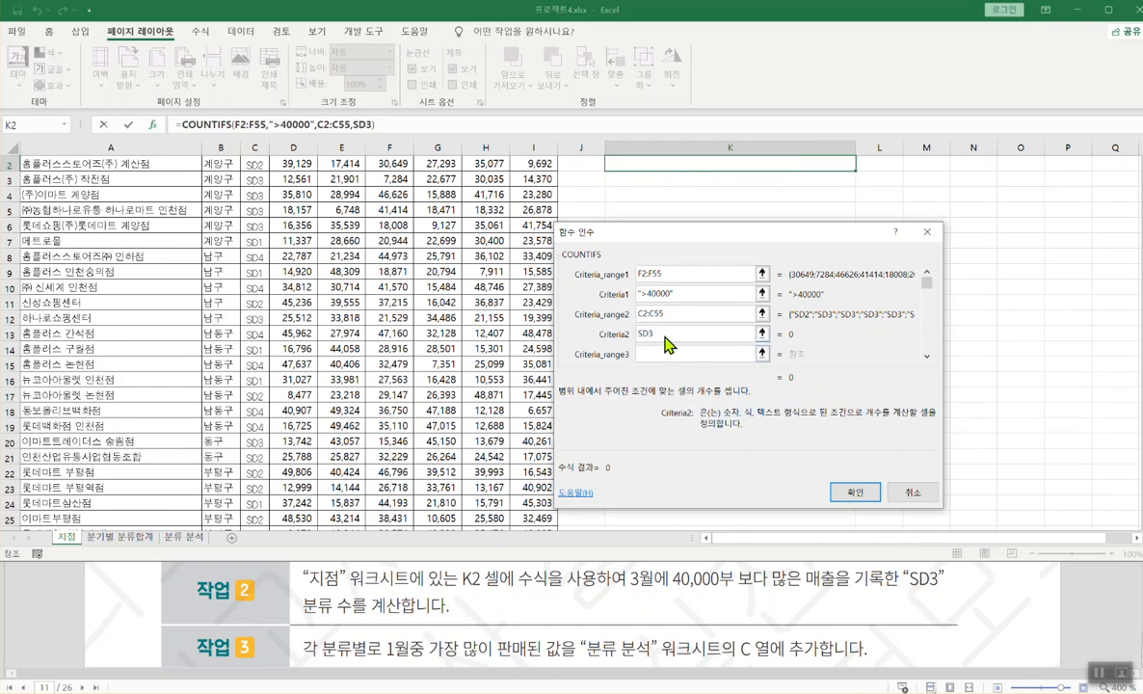
- Wrap Criteria2 in quotes as "SD3" and confirm the COUNTIFS formula
left_click(664, 333)
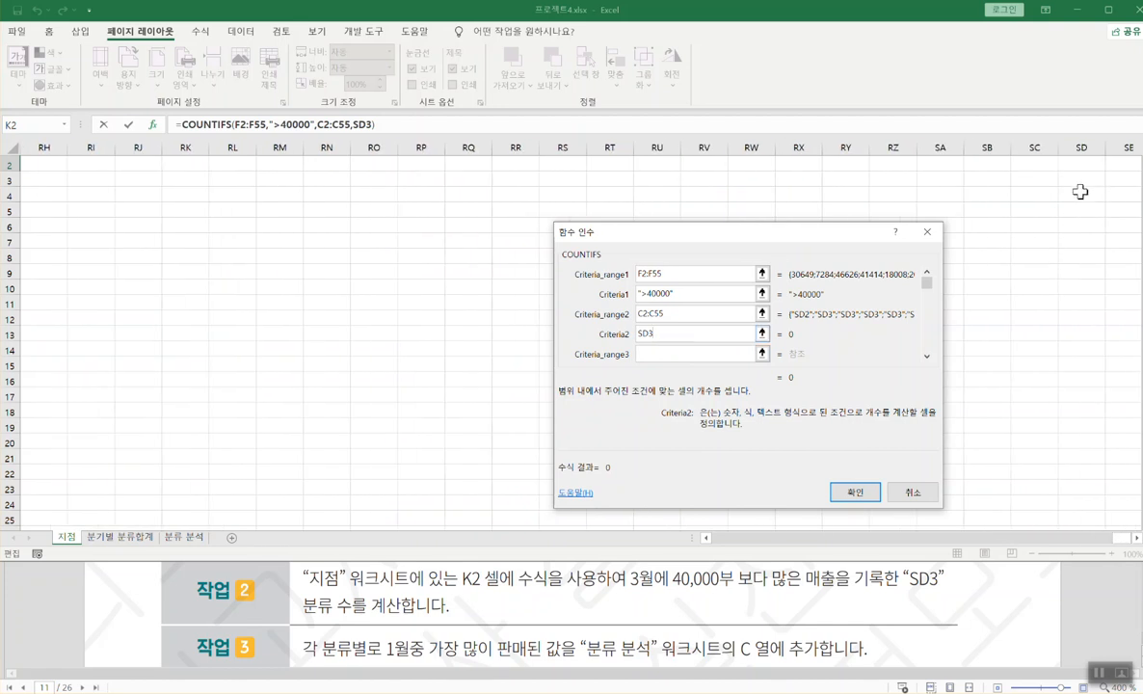
left_click_drag(1061, 186, 1102, 206)
type("\"")
left_click(678, 334)
type("\"")
left_click_drag(663, 335, 638, 334)
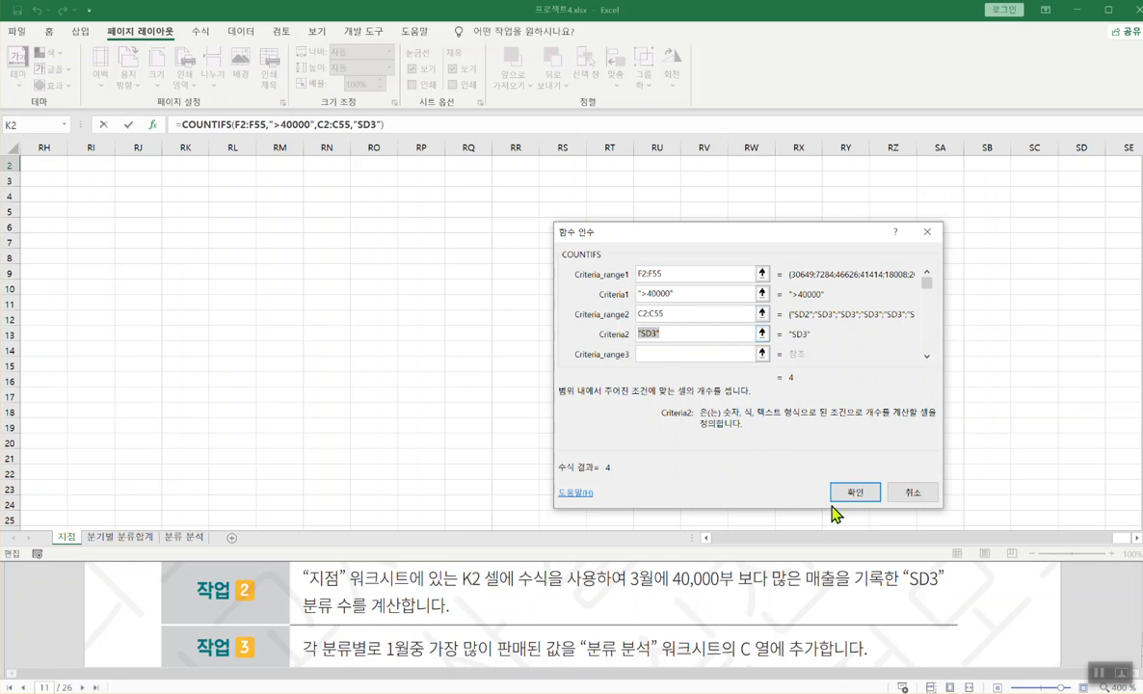
left_click(855, 493)
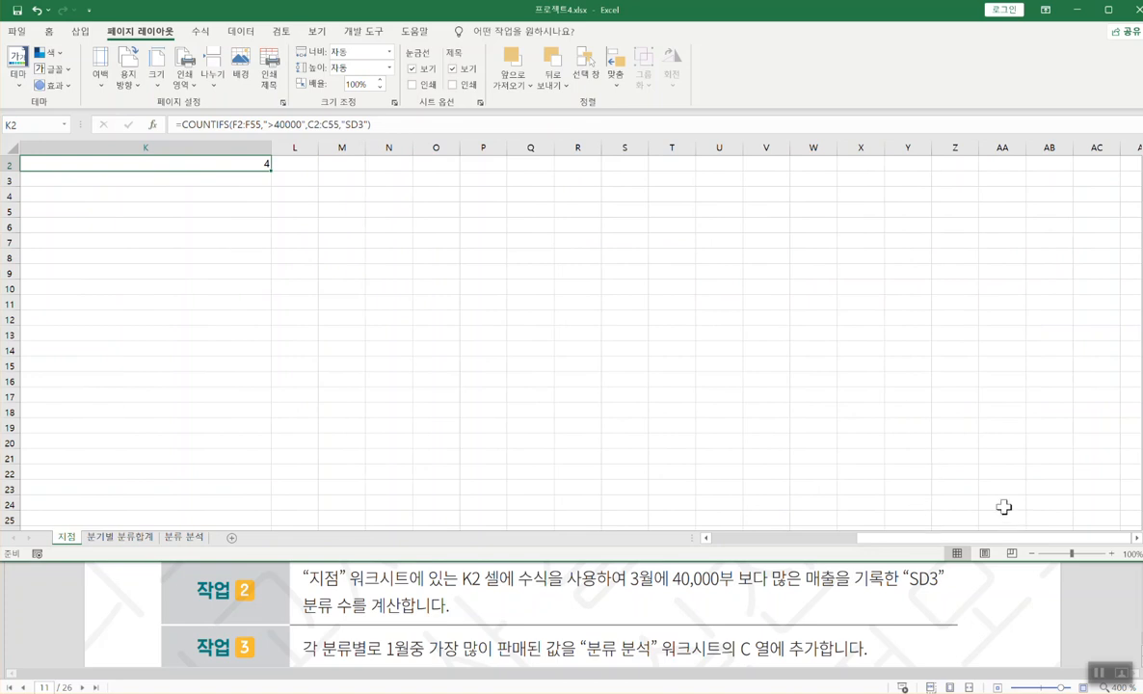
- Copy K2's COUNTIFS formula into the Notepad notes on a new line
double_click(830, 186)
left_click_drag(830, 186, 475, 121)
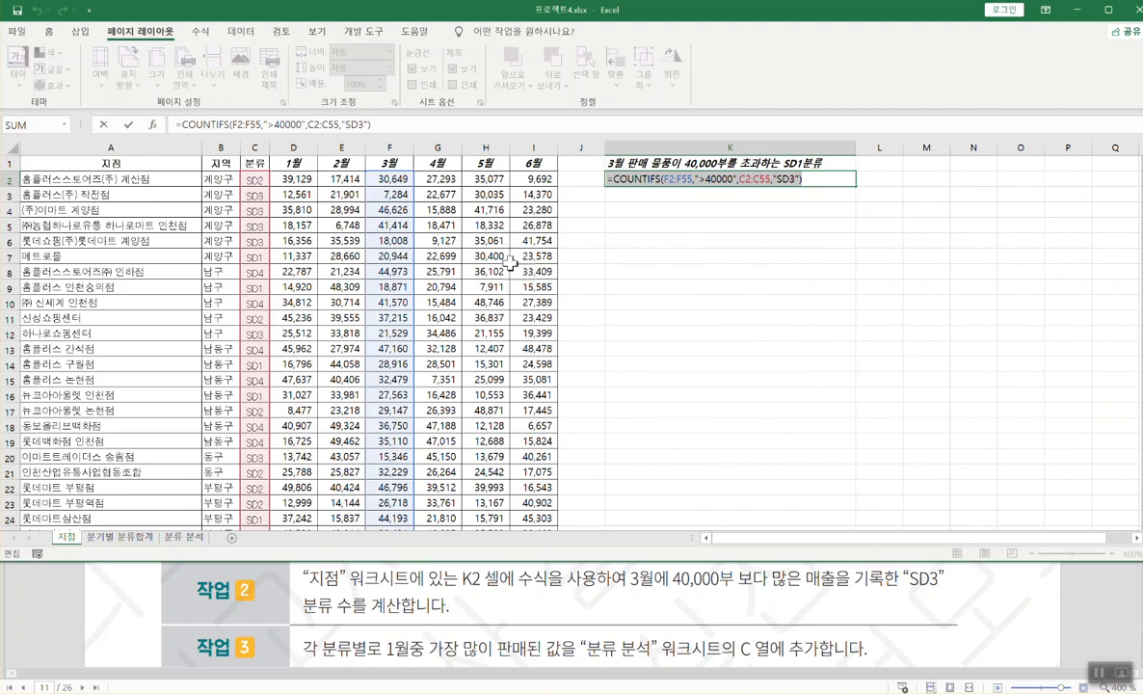
key("alt+Tab")
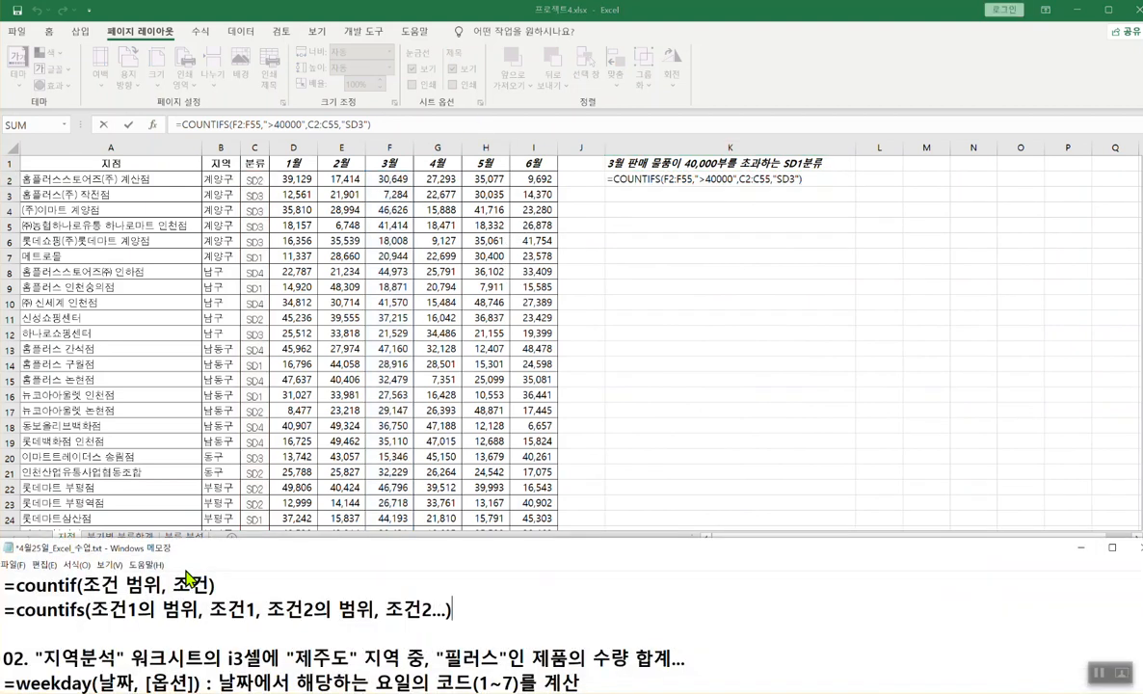
left_click(46, 637)
key("ctrl+v")
key("Return")
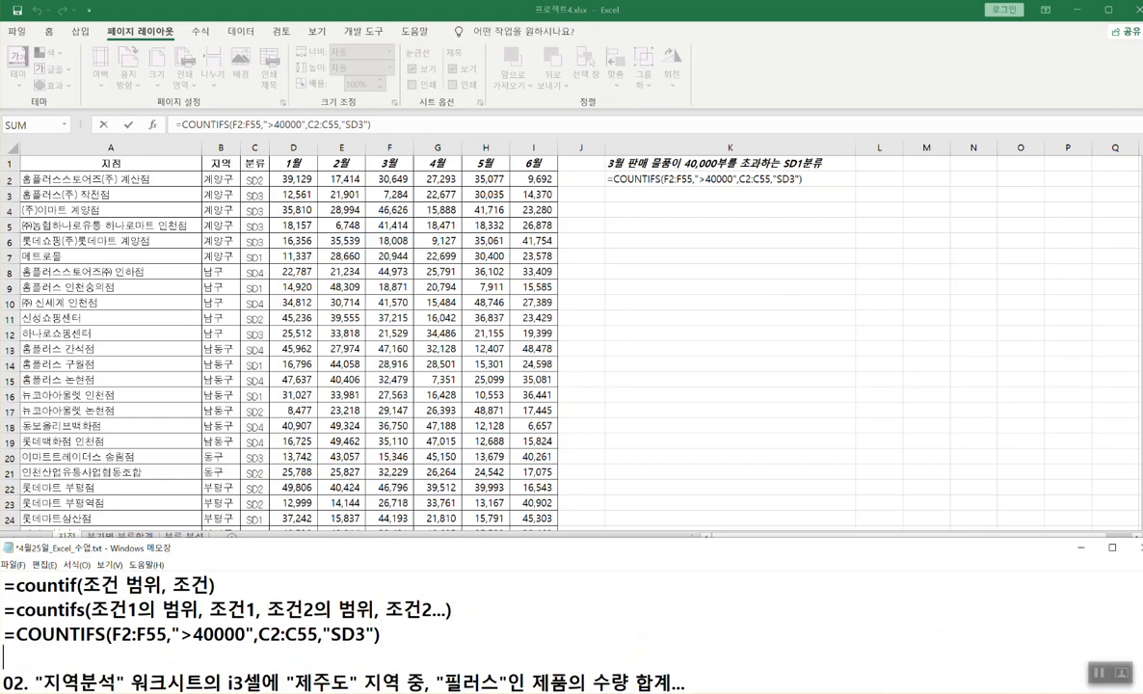
- Review the task description, confirm K2 returns 4, and open the 분류 분석 sheet
left_click(826, 8)
left_click(570, 627)
left_click(1084, 547)
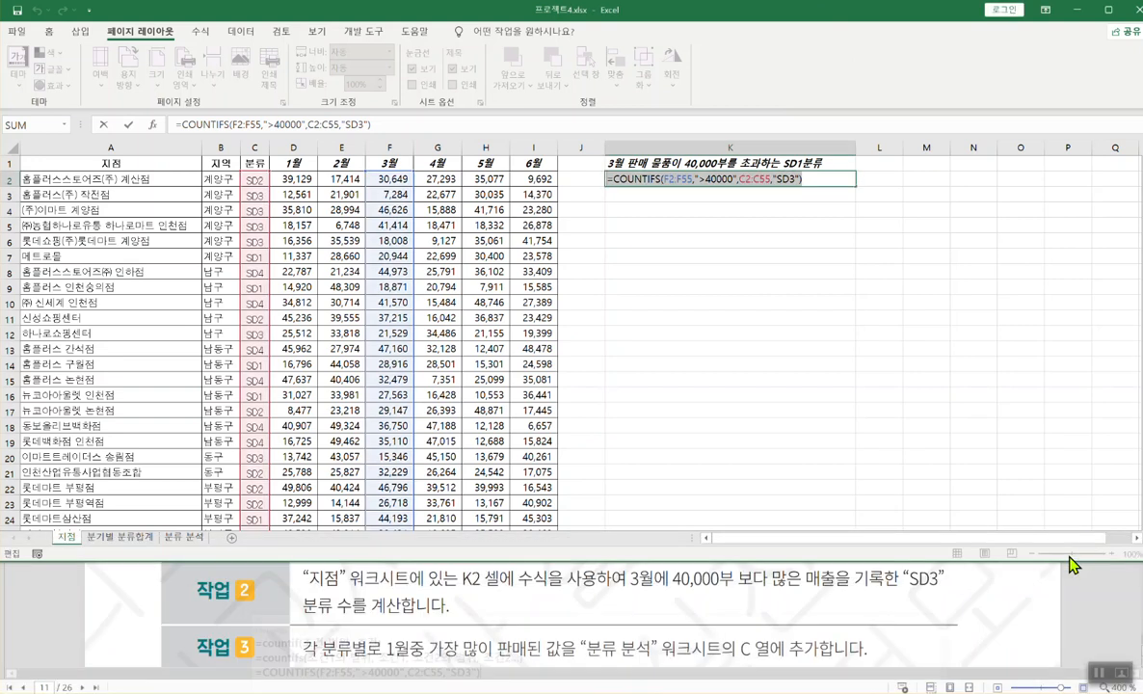
left_click(559, 592)
scroll(559, 593, "down", 1)
key("alt+Tab")
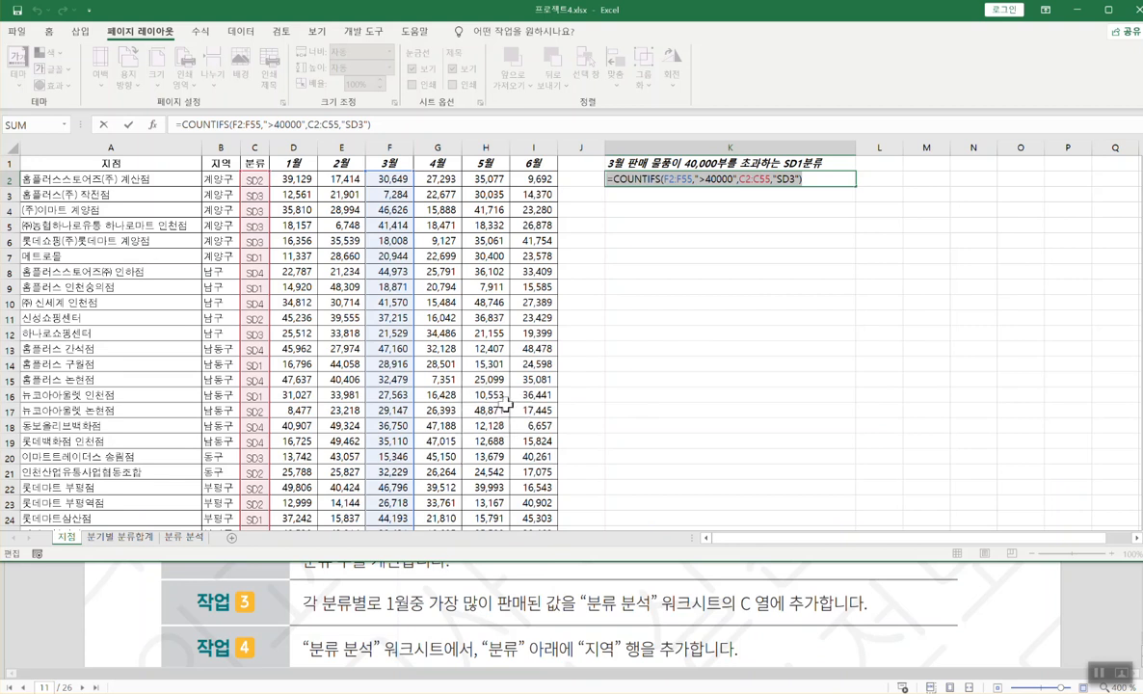
left_click(527, 380)
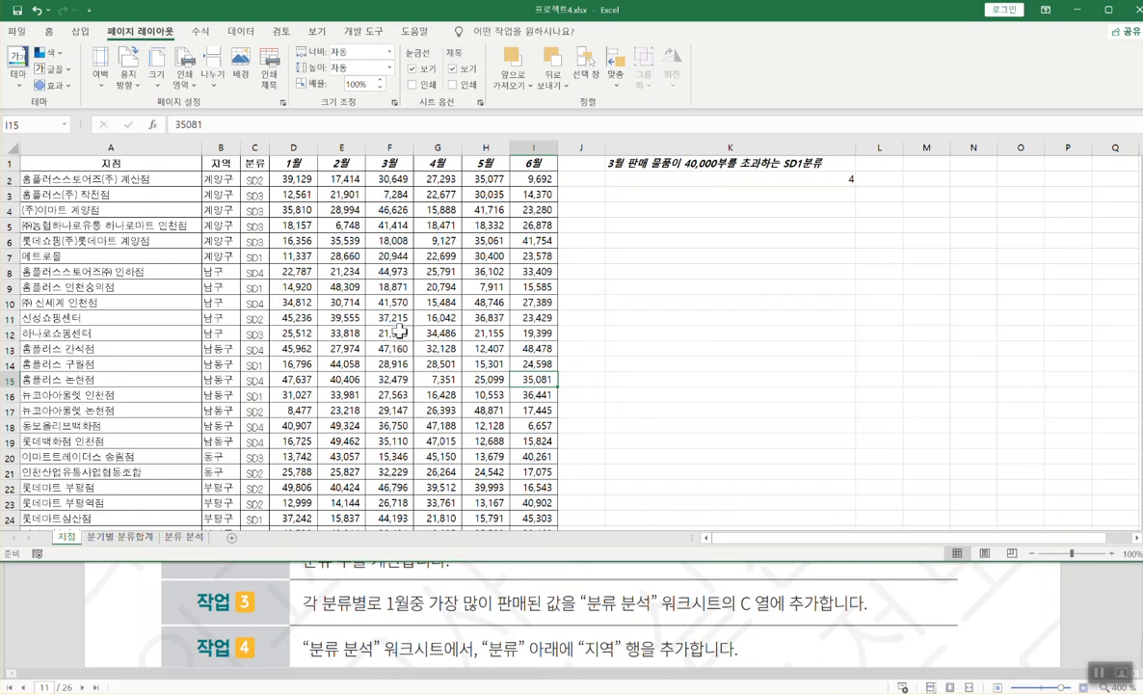
left_click(184, 538)
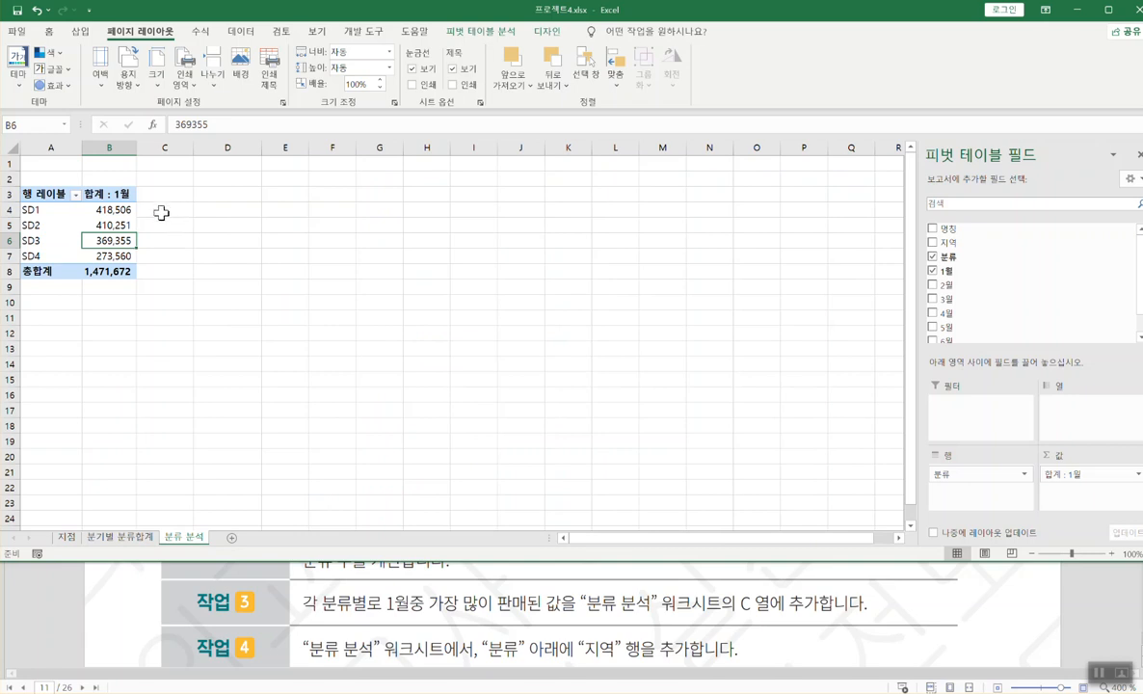
left_click(104, 223)
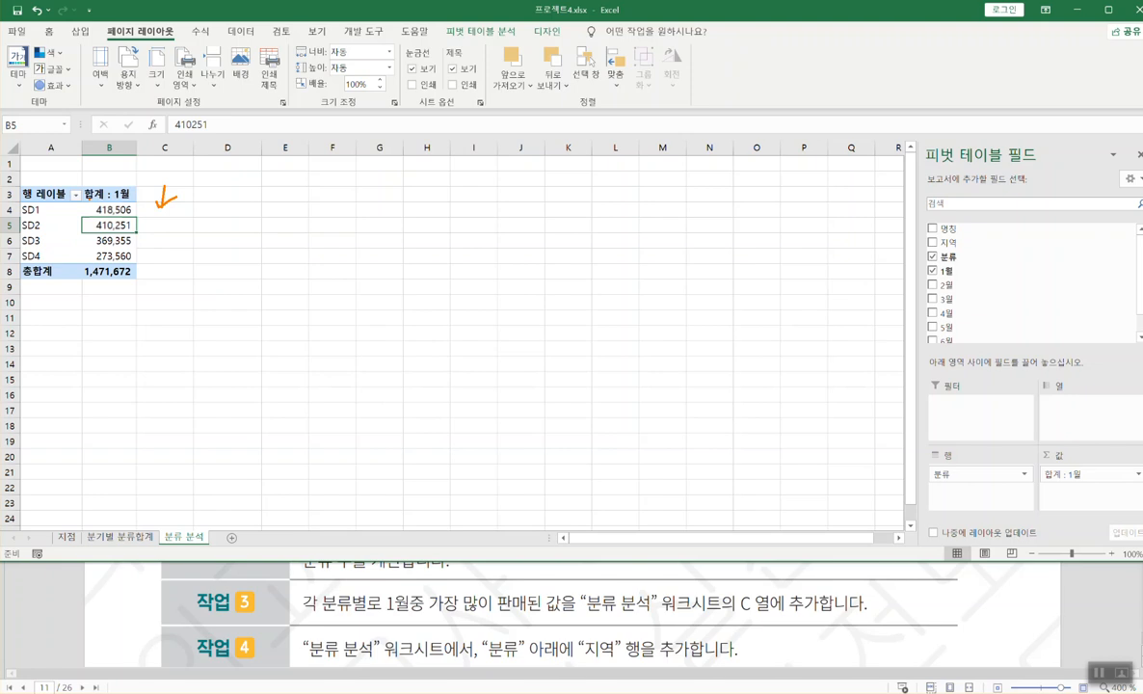
left_click_drag(86, 204, 130, 203)
left_click_drag(386, 617, 559, 616)
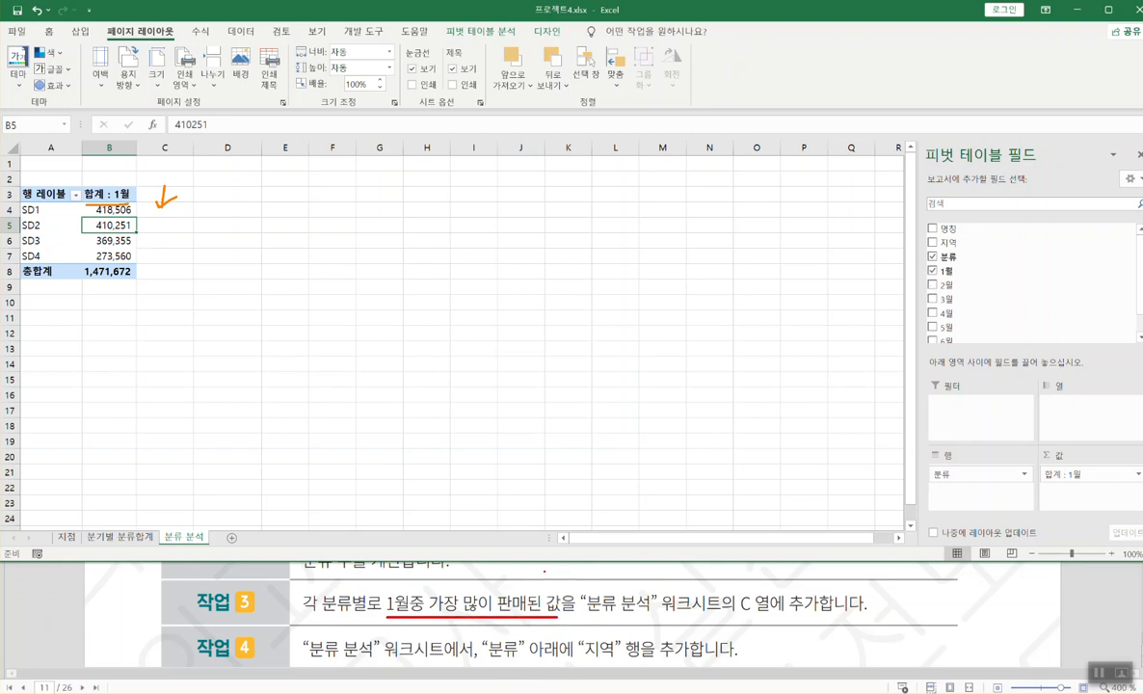
left_click_drag(428, 607, 547, 608)
mouse_move(472, 574)
left_mouse_down()
mouse_move(479, 591)
mouse_move(527, 582)
left_mouse_up()
left_click_drag(530, 571, 530, 591)
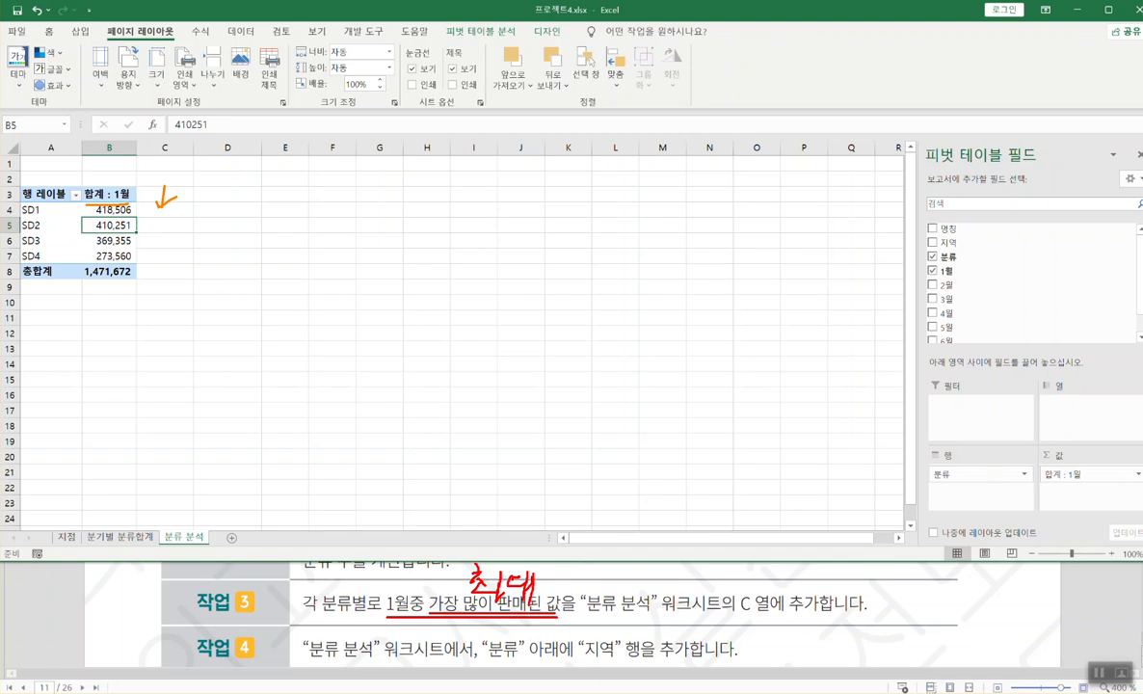
key("Escape")
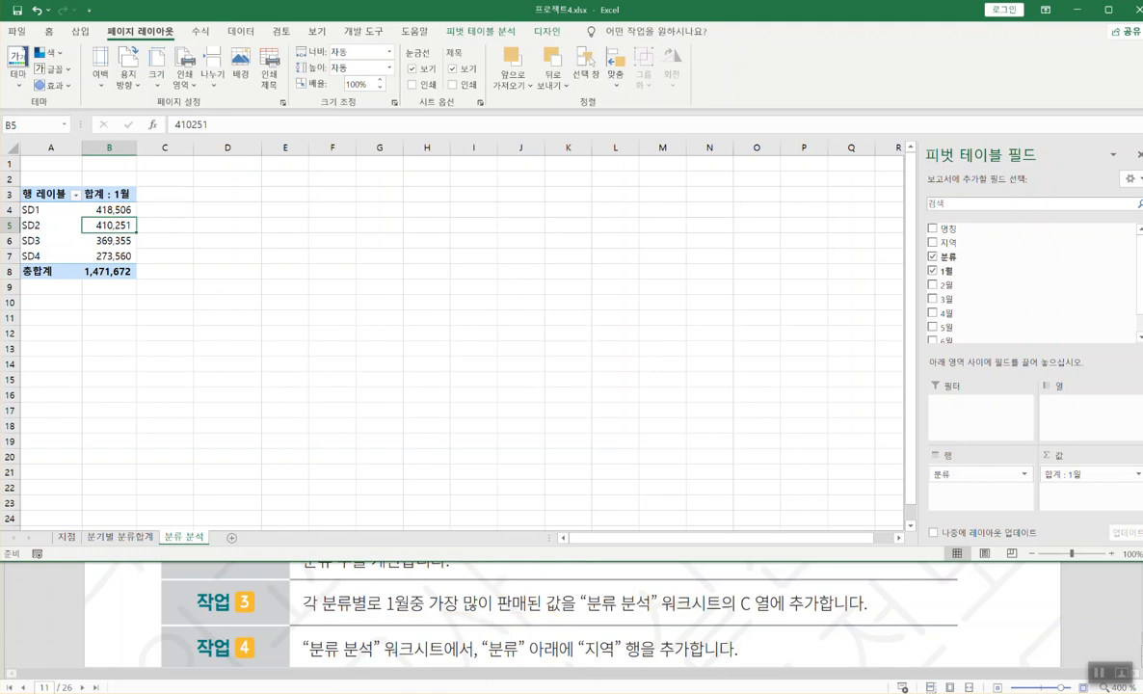
left_click(179, 529)
scroll(186, 498, "up", 1)
left_click(106, 239)
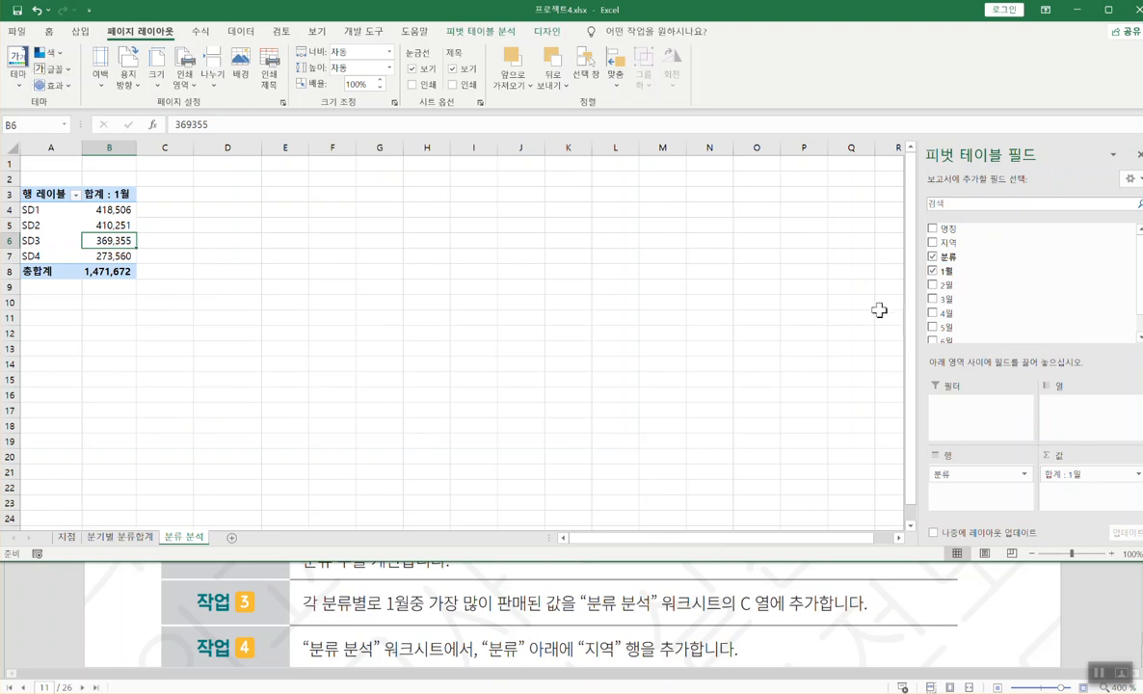
- Add 1월 as a second value field and summarize it by 최대, giving 최대 : 1월2
left_click_drag(950, 271, 1066, 489)
left_click(1137, 493)
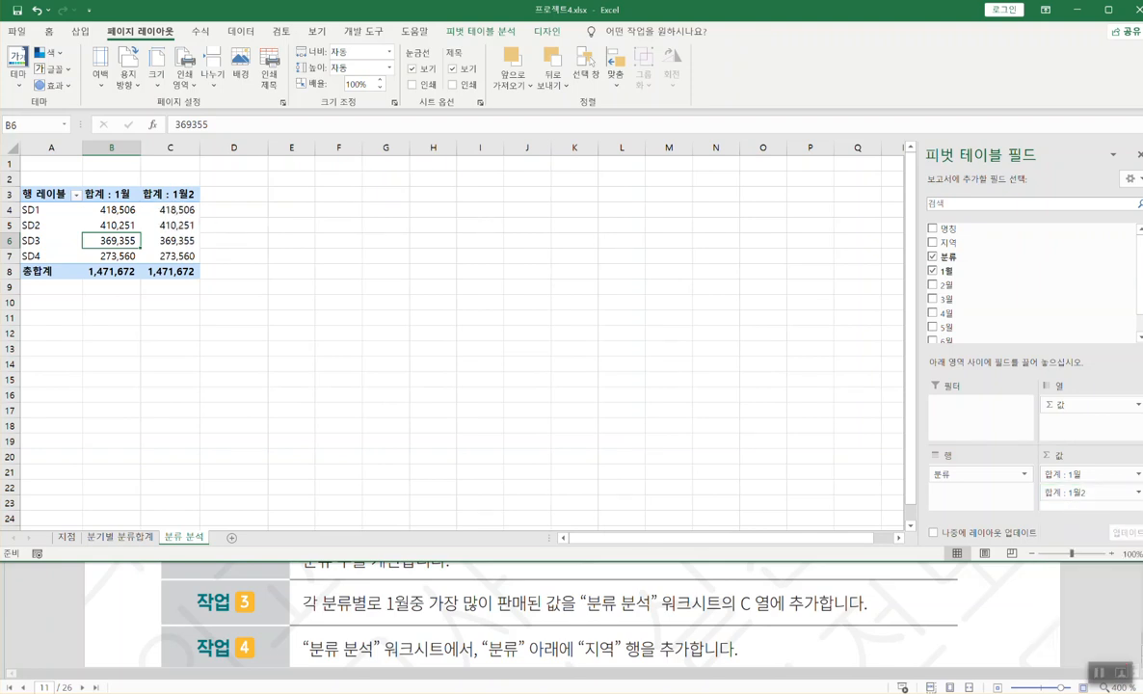
left_click(1128, 493)
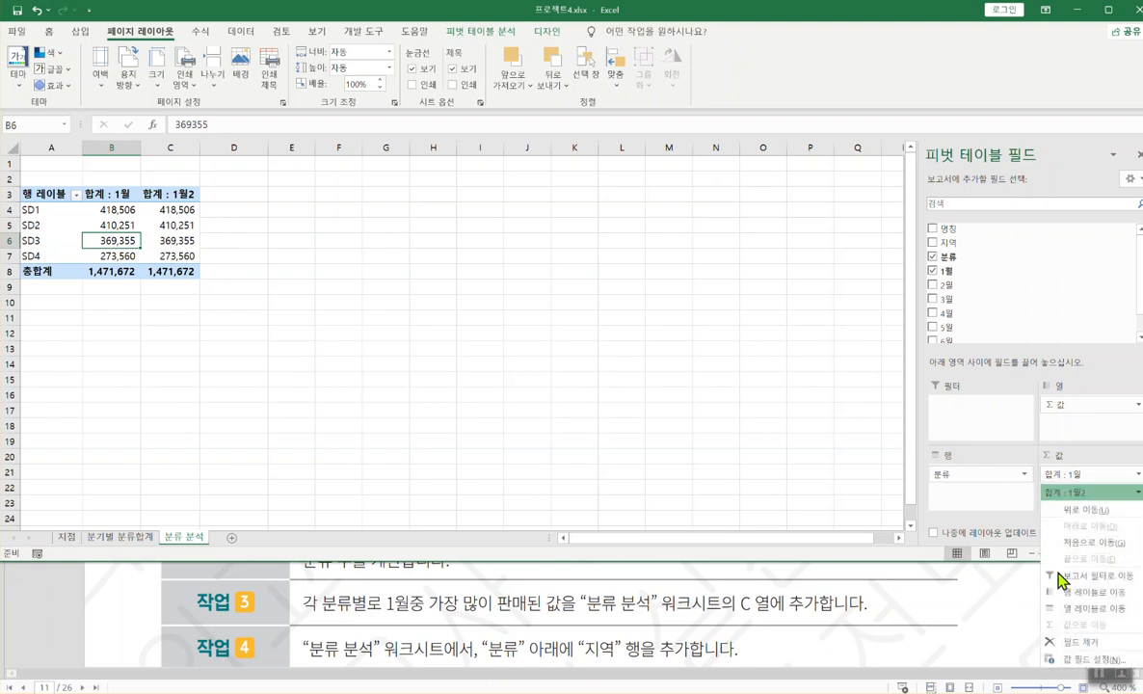
left_click(1076, 661)
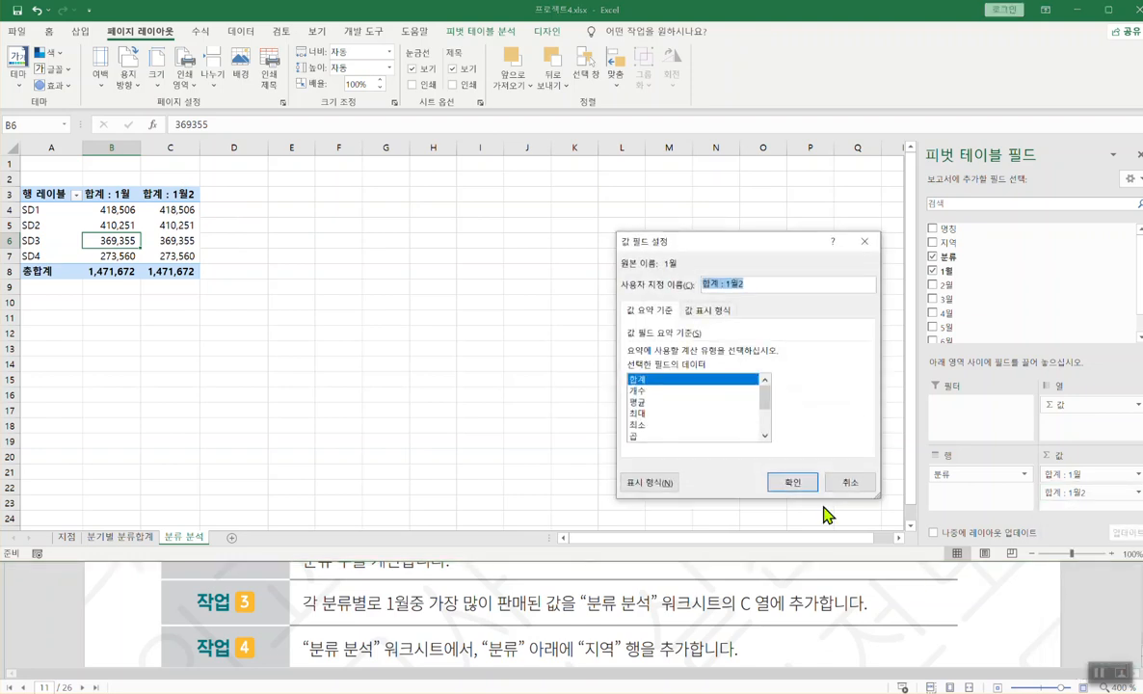
left_click(636, 414)
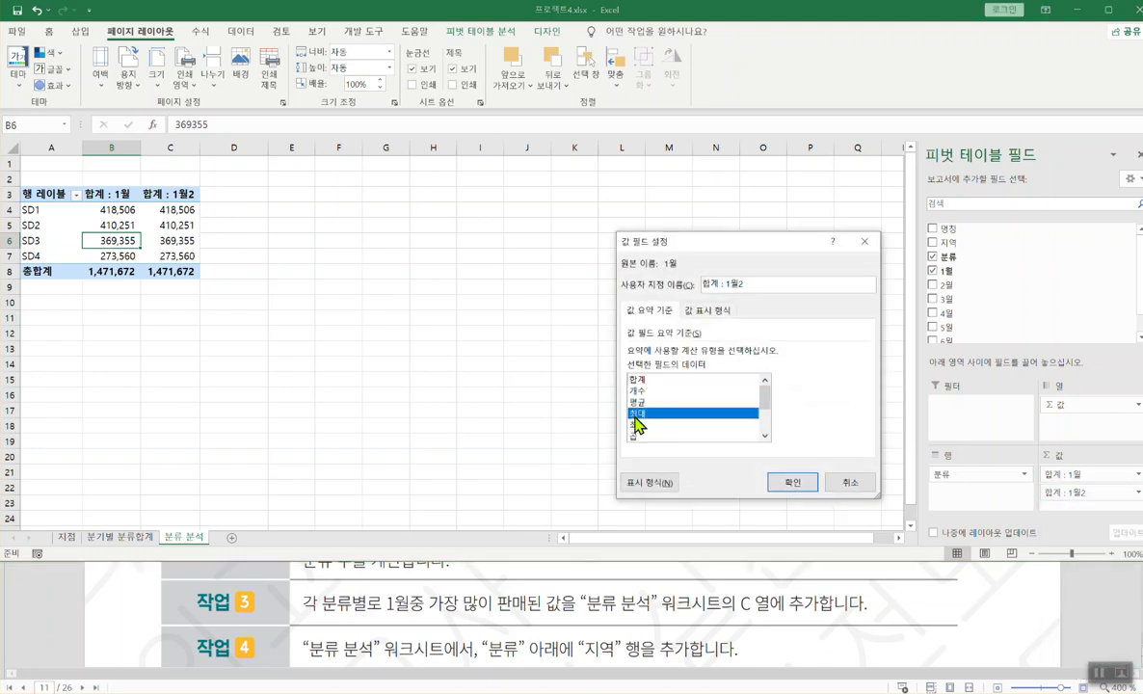
left_click(792, 482)
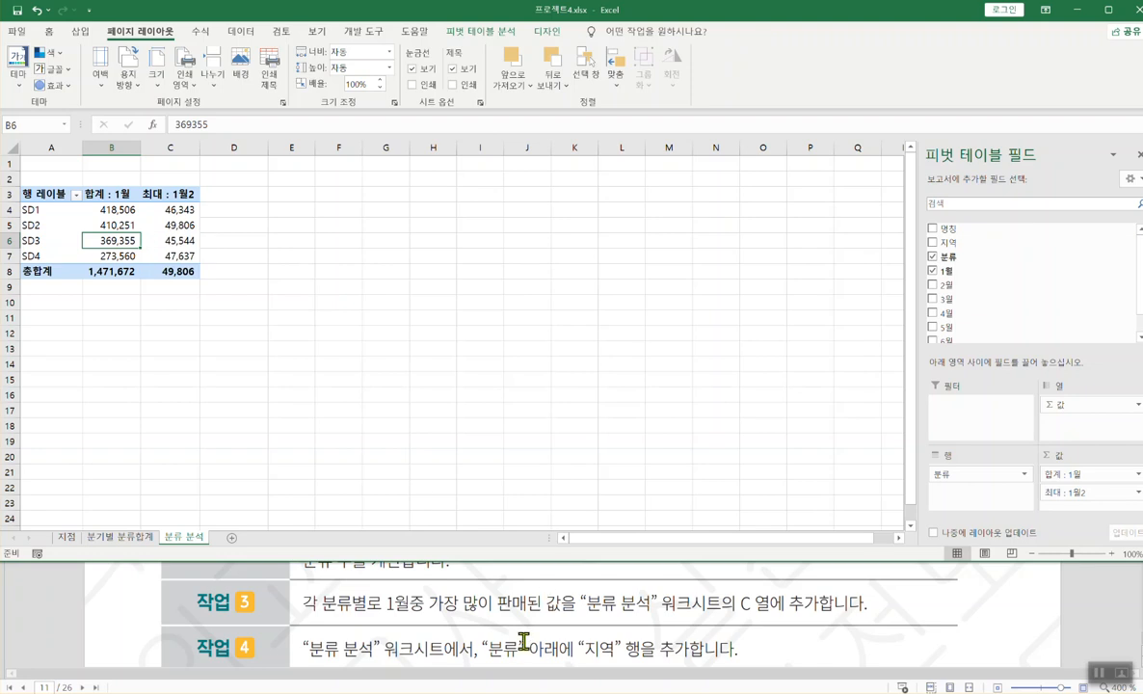
left_click(157, 238)
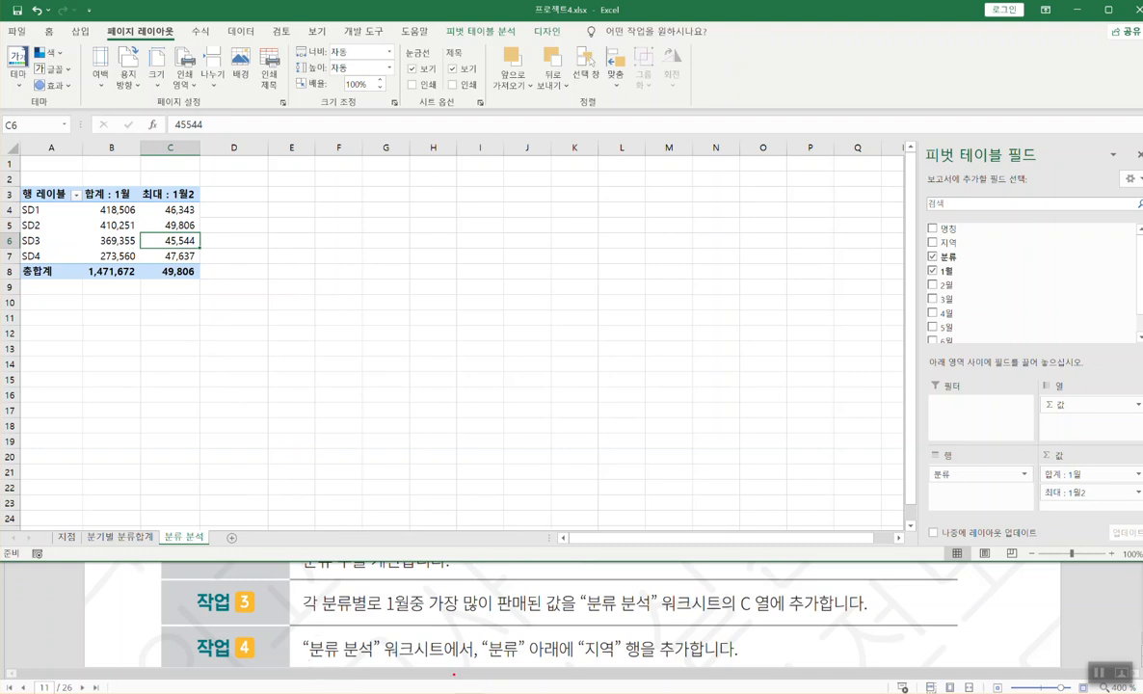
- Drag the 지역 field into Rows beneath 분류 to nest regions under each category
left_click_drag(484, 659, 721, 661)
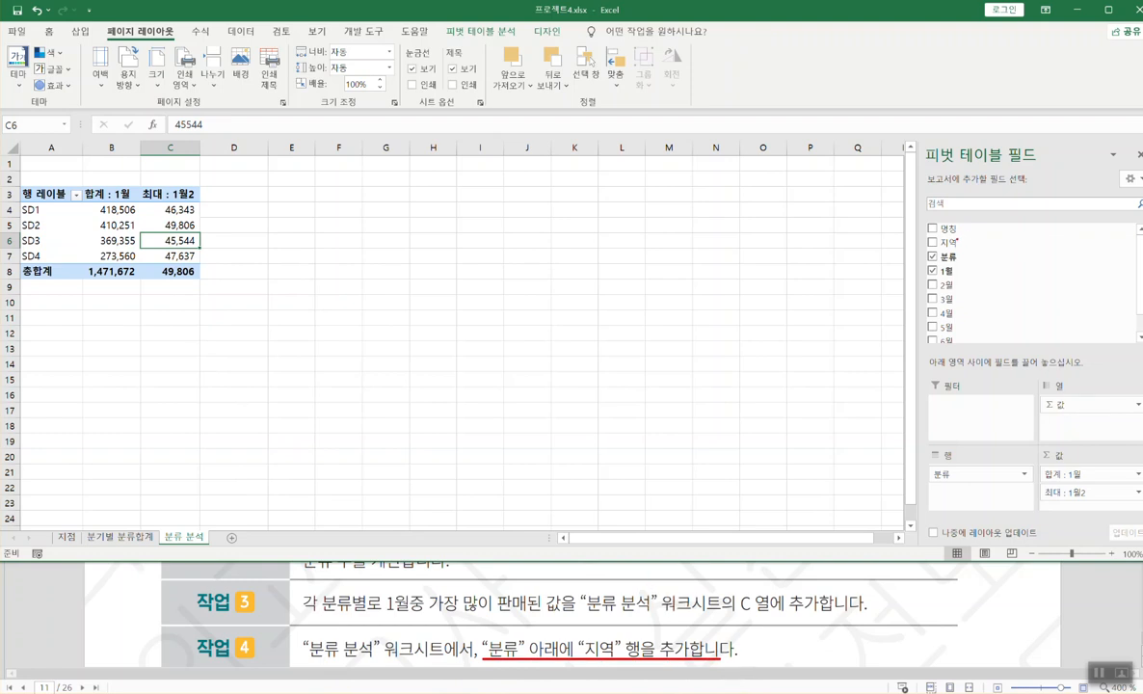
mouse_move(928, 235)
left_mouse_down()
mouse_move(967, 251)
mouse_move(945, 493)
left_mouse_up()
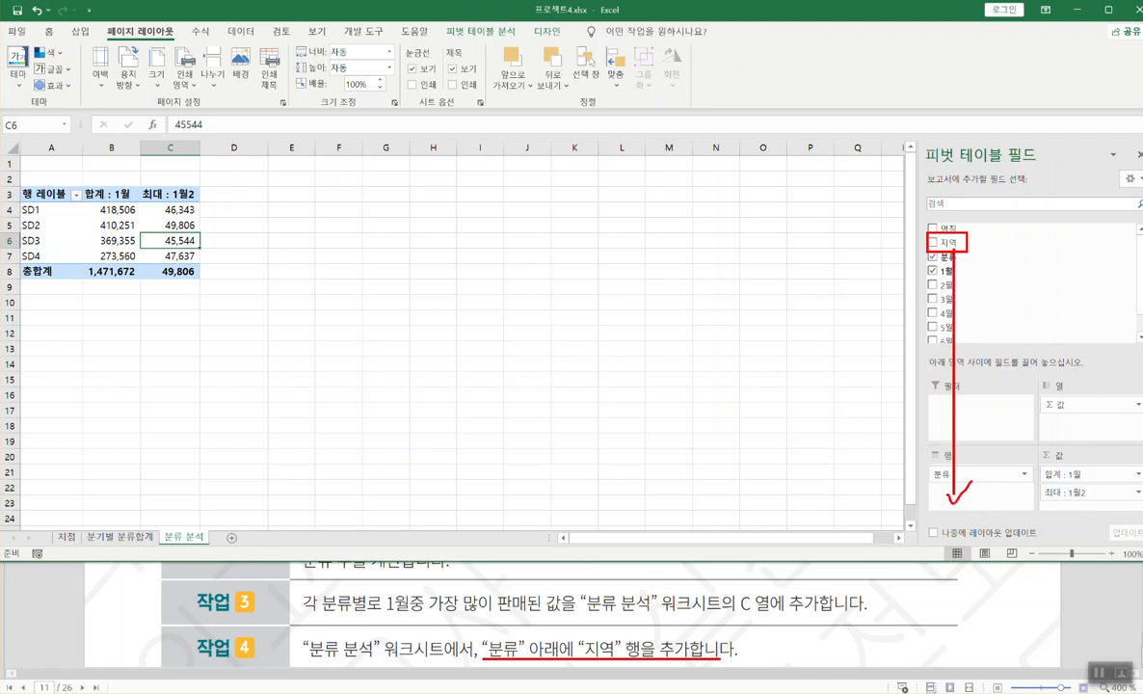
left_click_drag(55, 205, 81, 260)
mouse_move(58, 220)
left_mouse_down()
mouse_move(70, 221)
mouse_move(69, 244)
left_mouse_up()
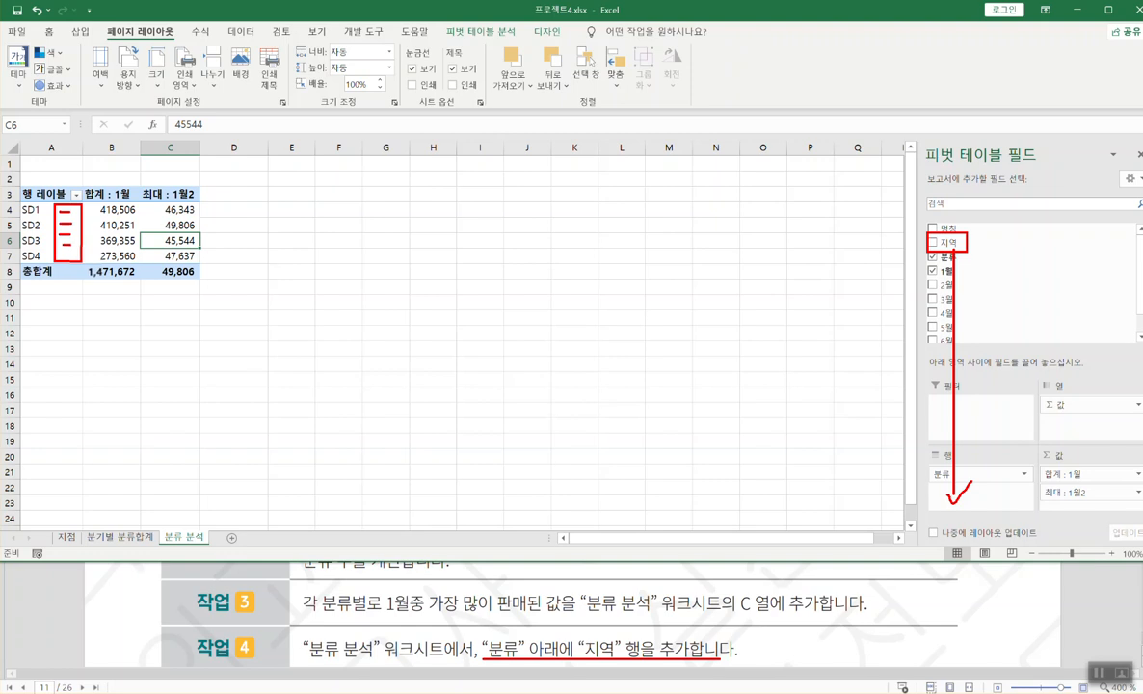
key("Escape")
mouse_move(951, 243)
left_mouse_down()
mouse_move(965, 426)
mouse_move(961, 506)
mouse_move(952, 500)
left_mouse_up()
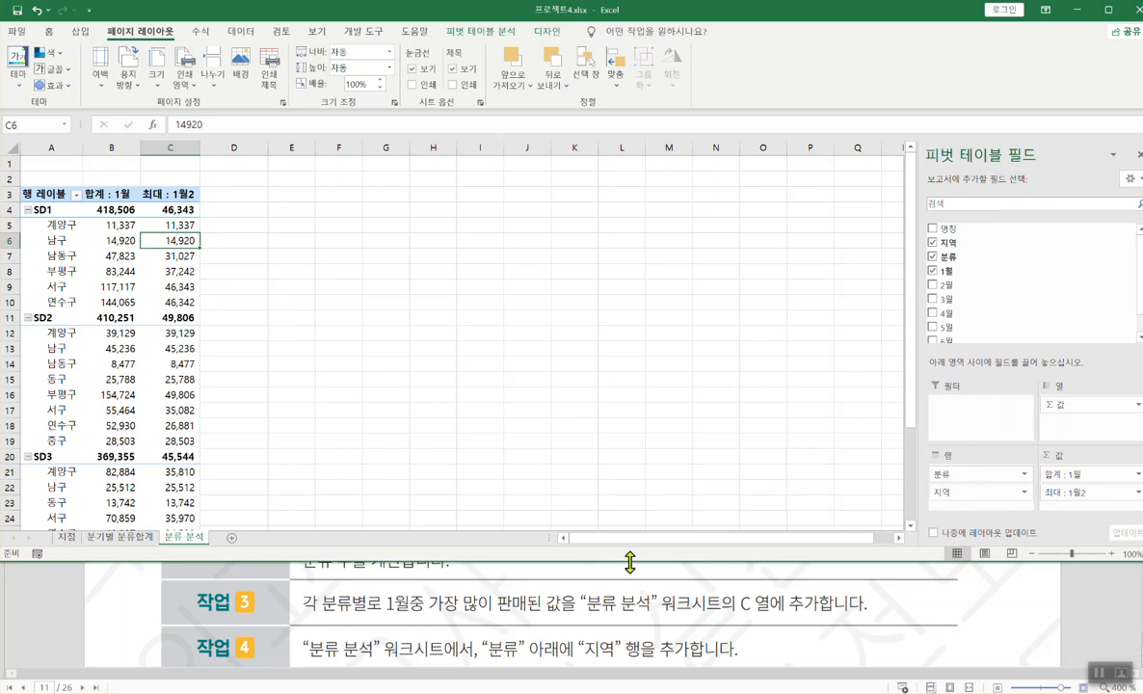
- Scroll the task instructions down to the workbook structure protection task
left_click(696, 604)
scroll(706, 612, "down", 1)
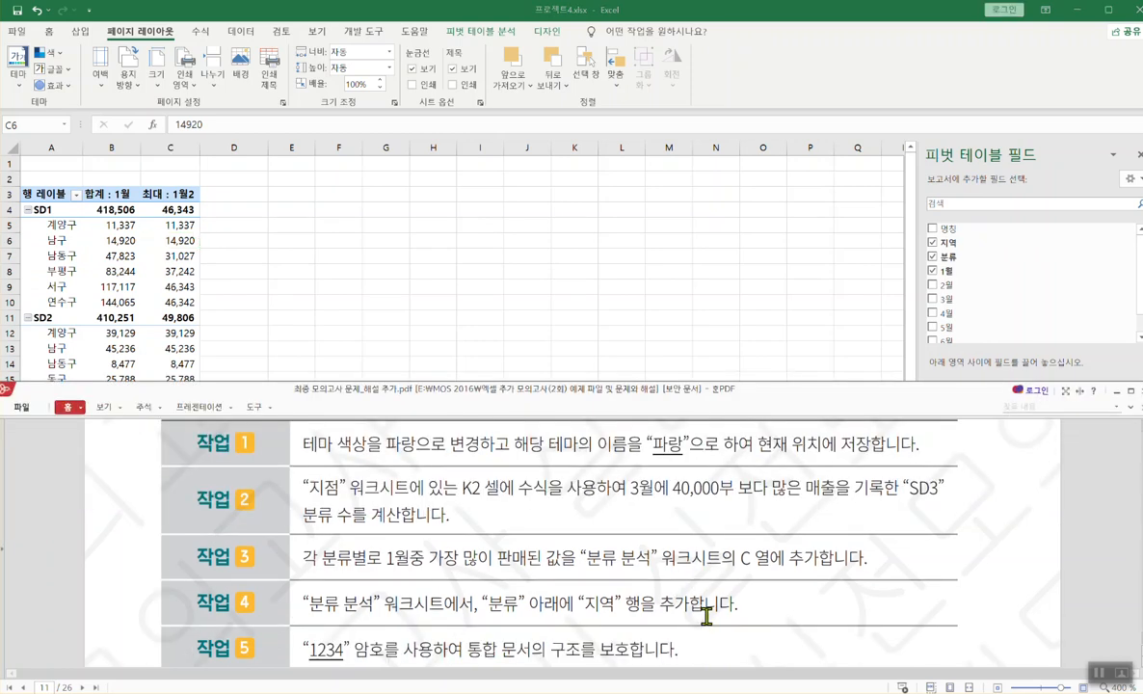
scroll(706, 612, "down", 1)
left_click(683, 238)
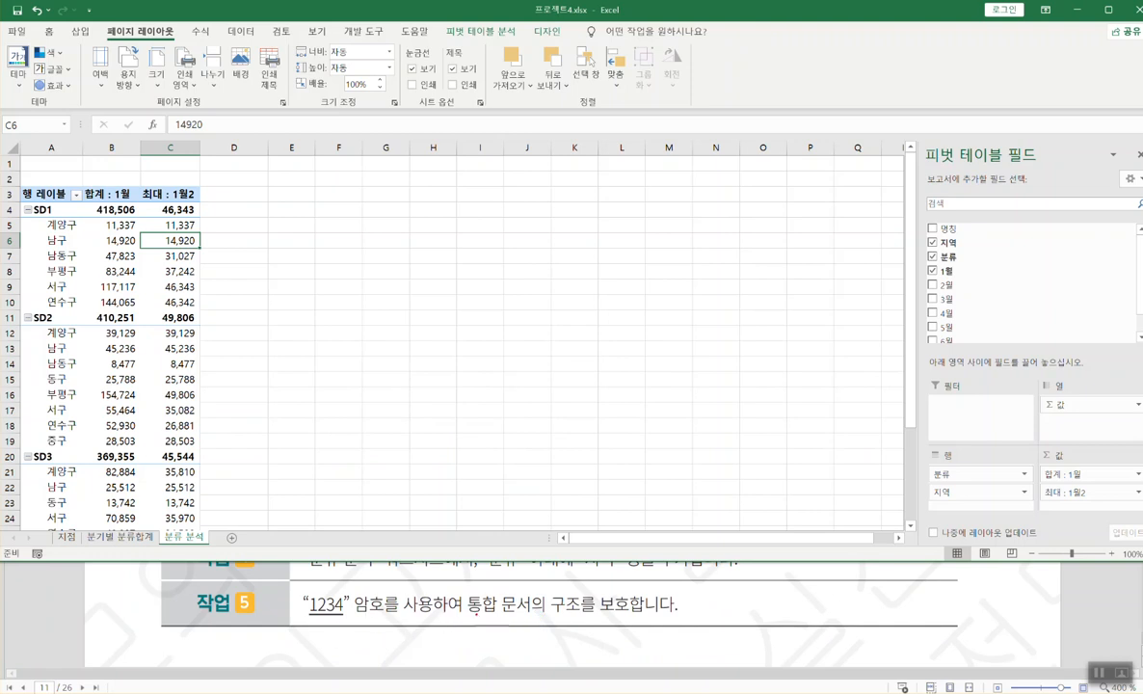
left_click_drag(469, 618, 678, 617)
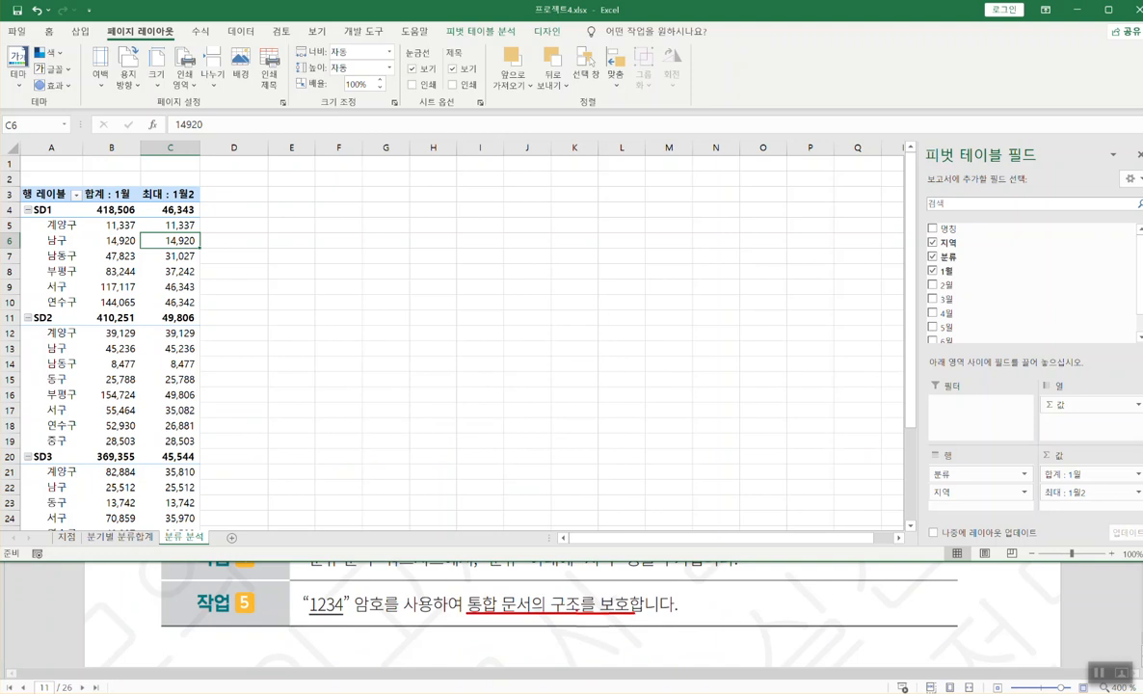
- Check the sheet tab menu and annotate the Review tab's Protect Workbook structure option
right_click(193, 543)
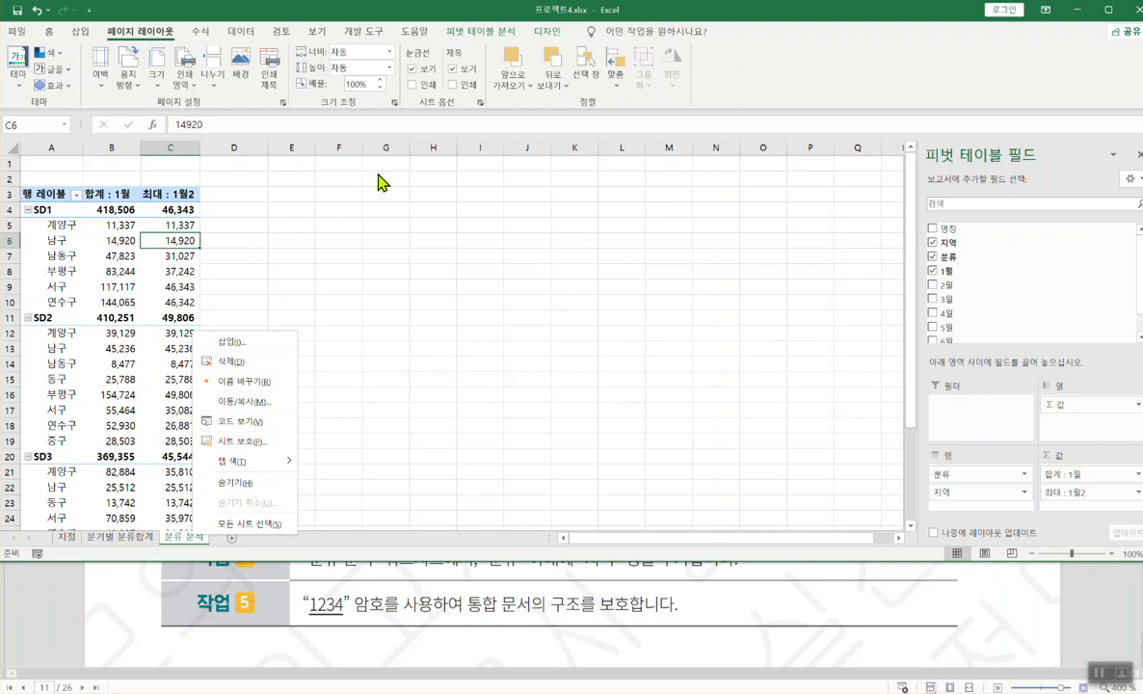
left_click(280, 32)
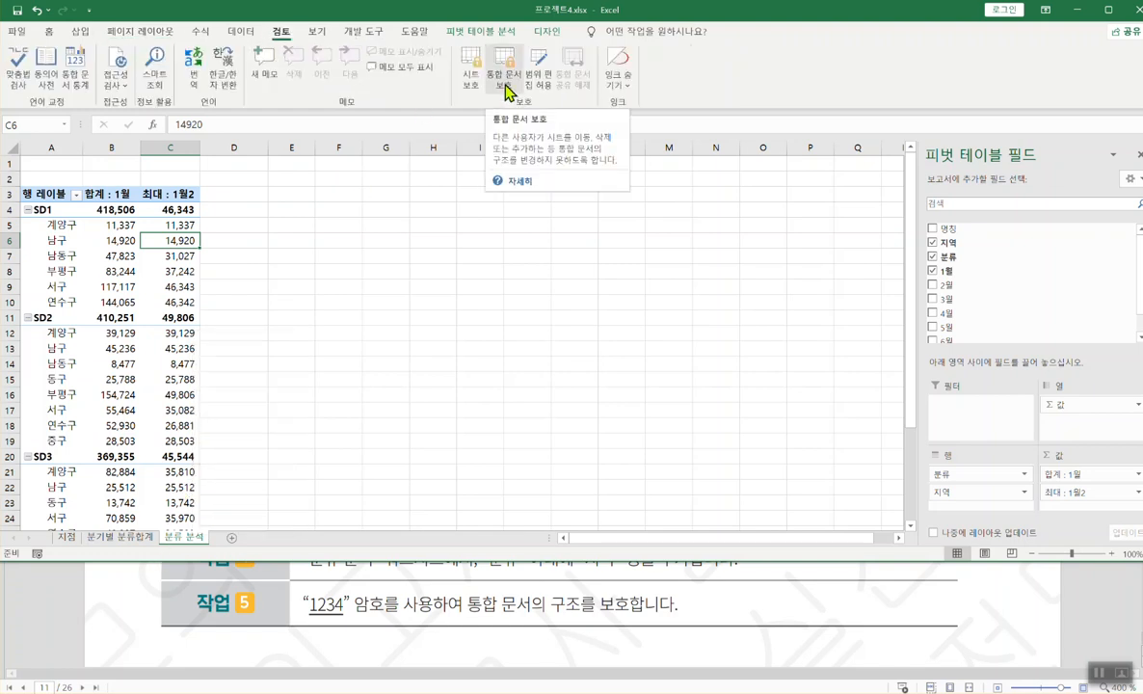
key("ctrl+2")
left_click_drag(264, 23, 305, 40)
left_click_drag(470, 113, 501, 87)
left_click_drag(495, 164, 594, 165)
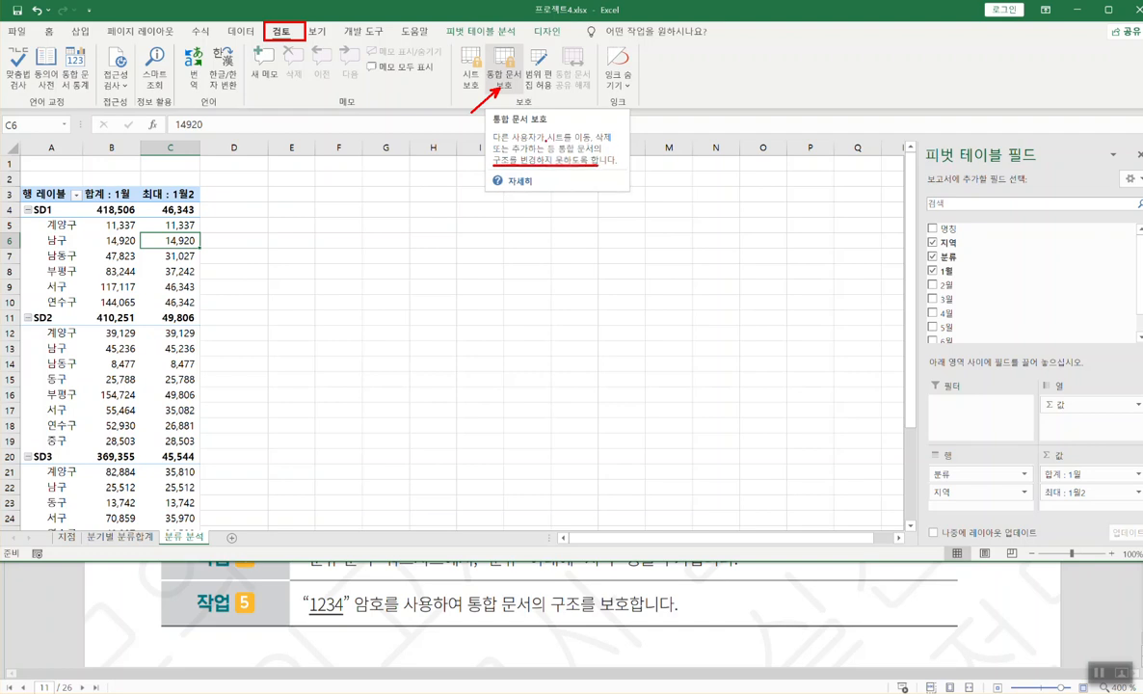
left_click_drag(546, 139, 617, 139)
left_click_drag(493, 152, 564, 153)
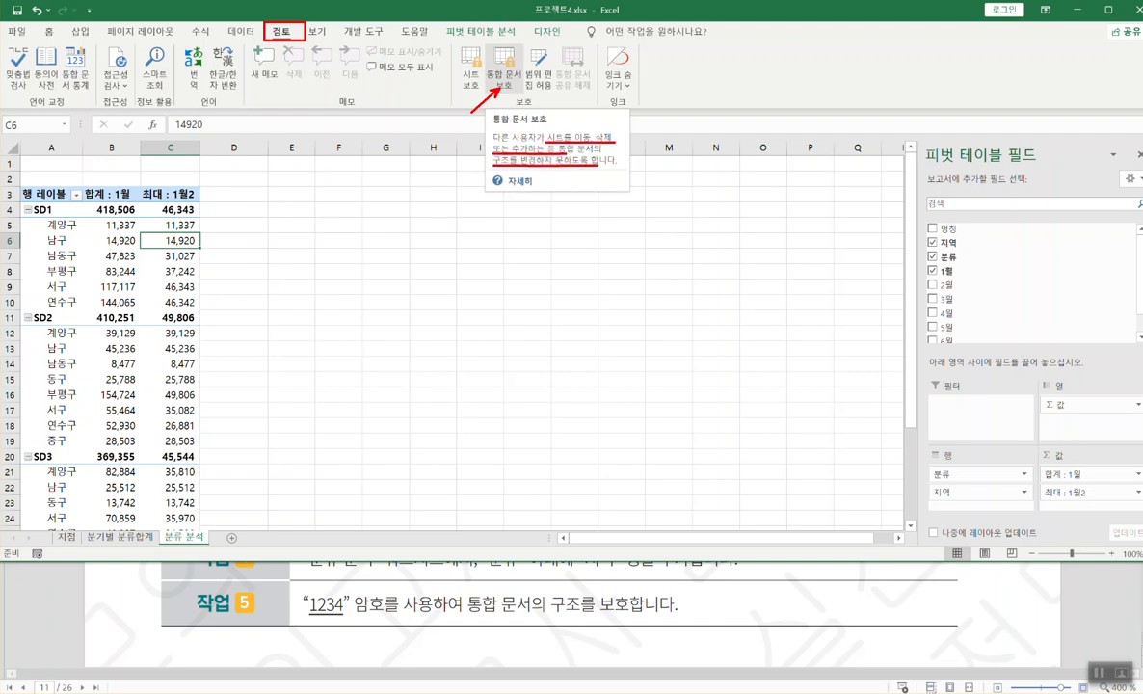
left_click_drag(484, 46, 525, 98)
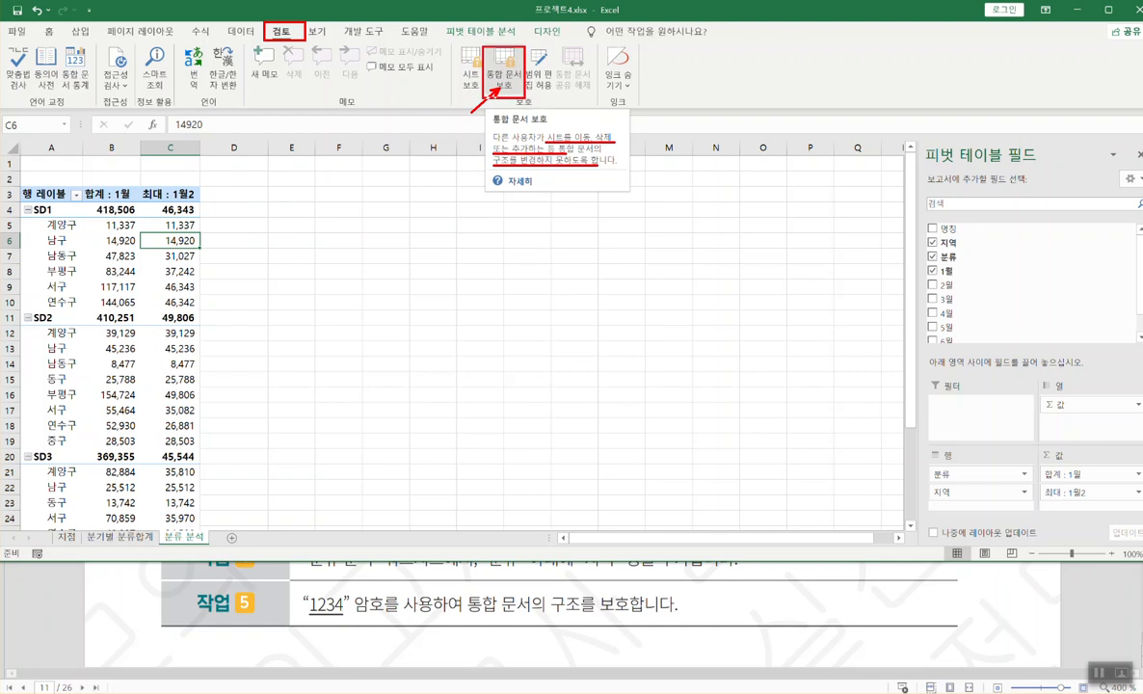
- Protect the workbook structure from File > Info, entering and confirming a password
left_click(18, 30)
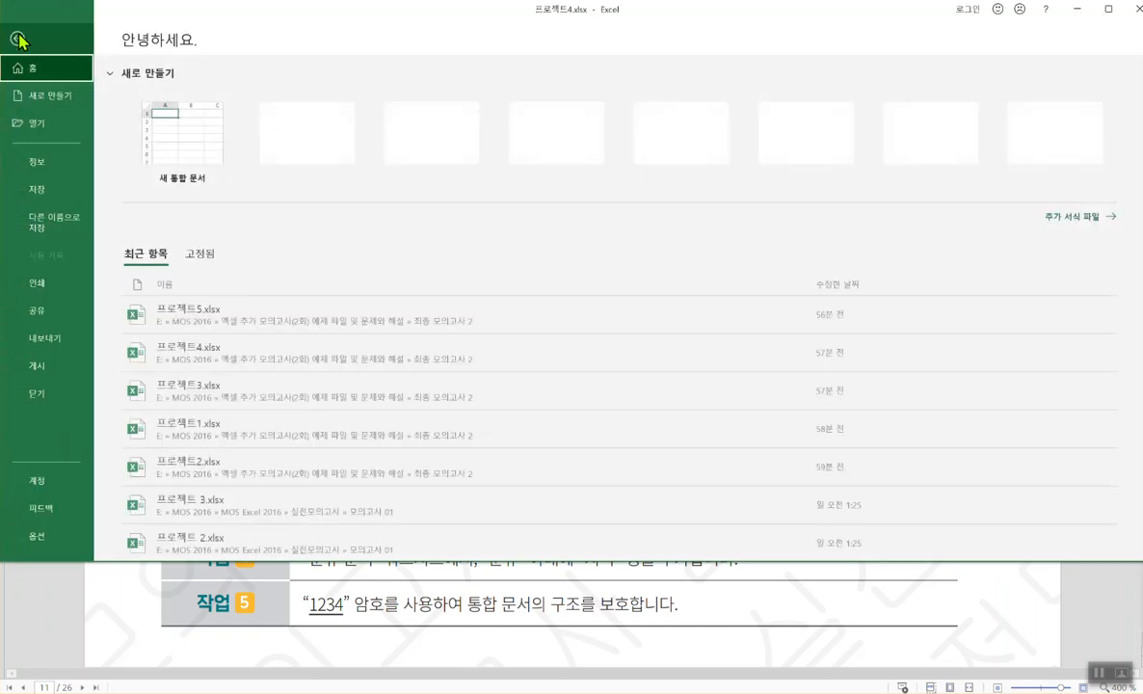
left_click(54, 169)
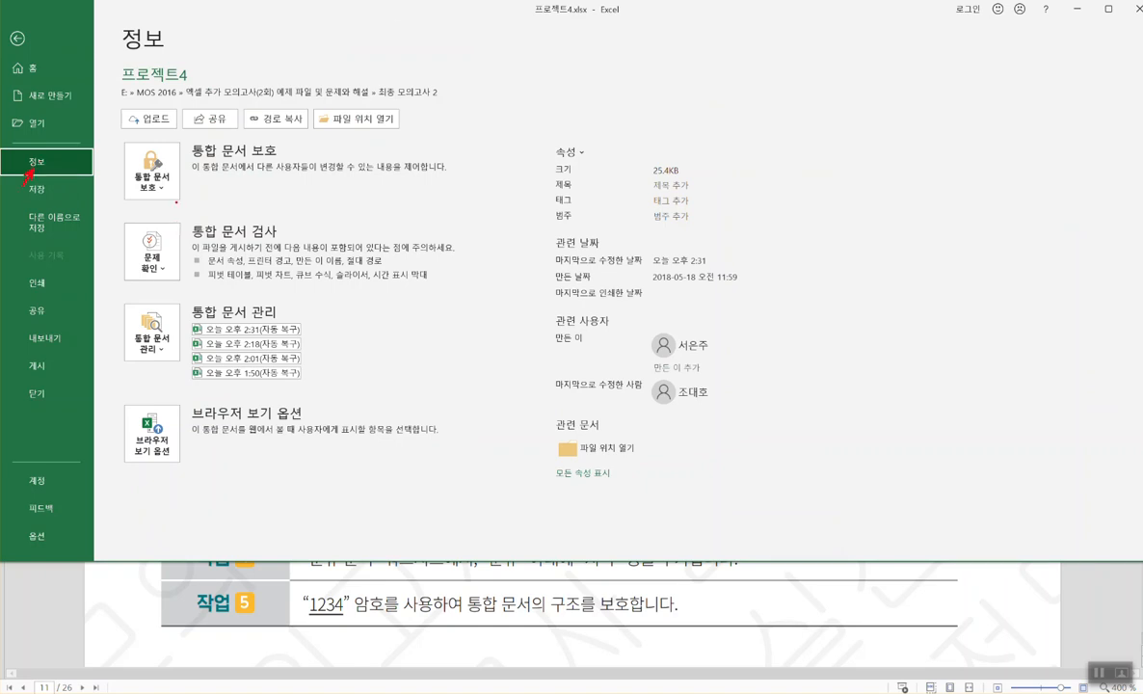
left_click(151, 172)
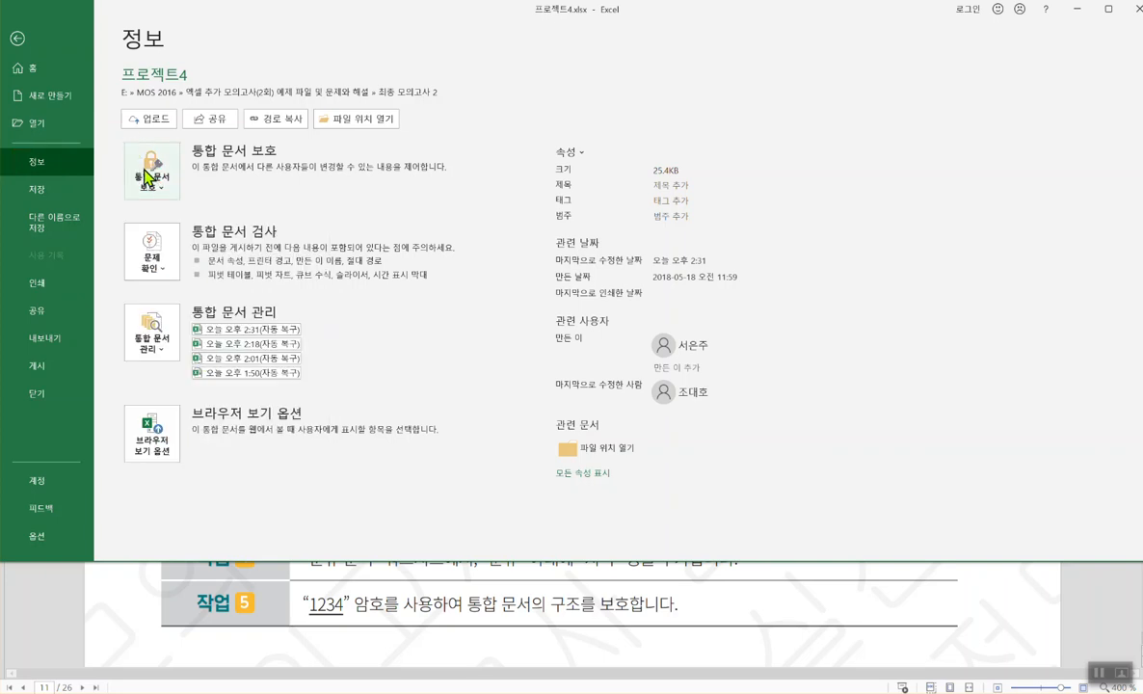
left_click(151, 171)
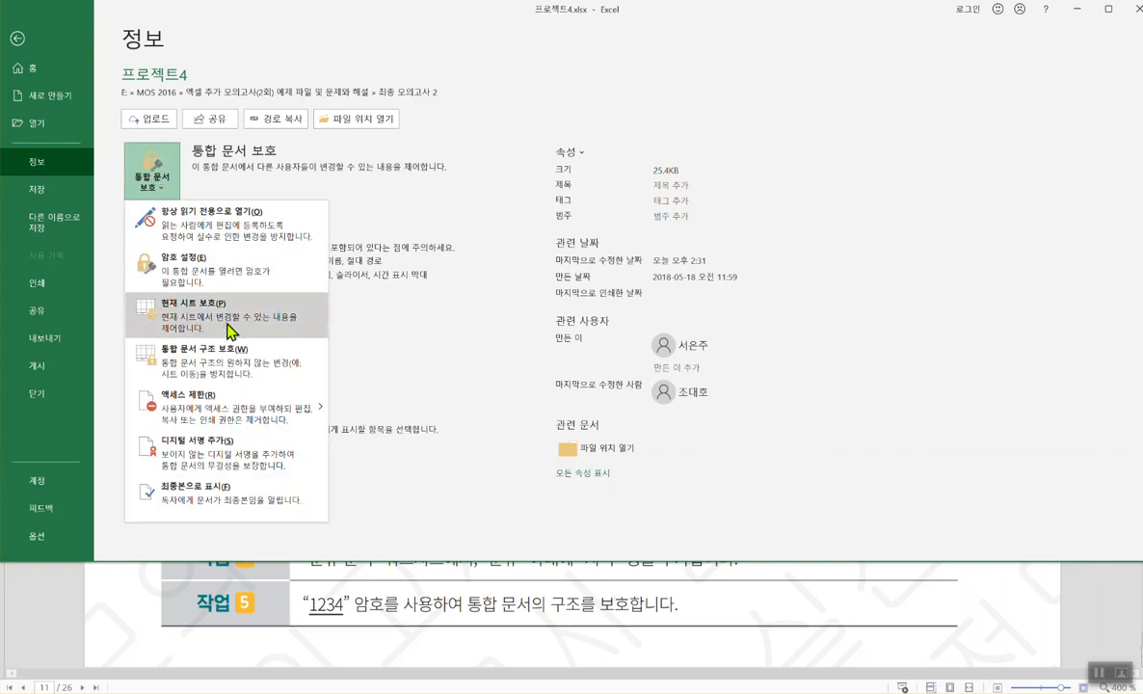
left_click(205, 359)
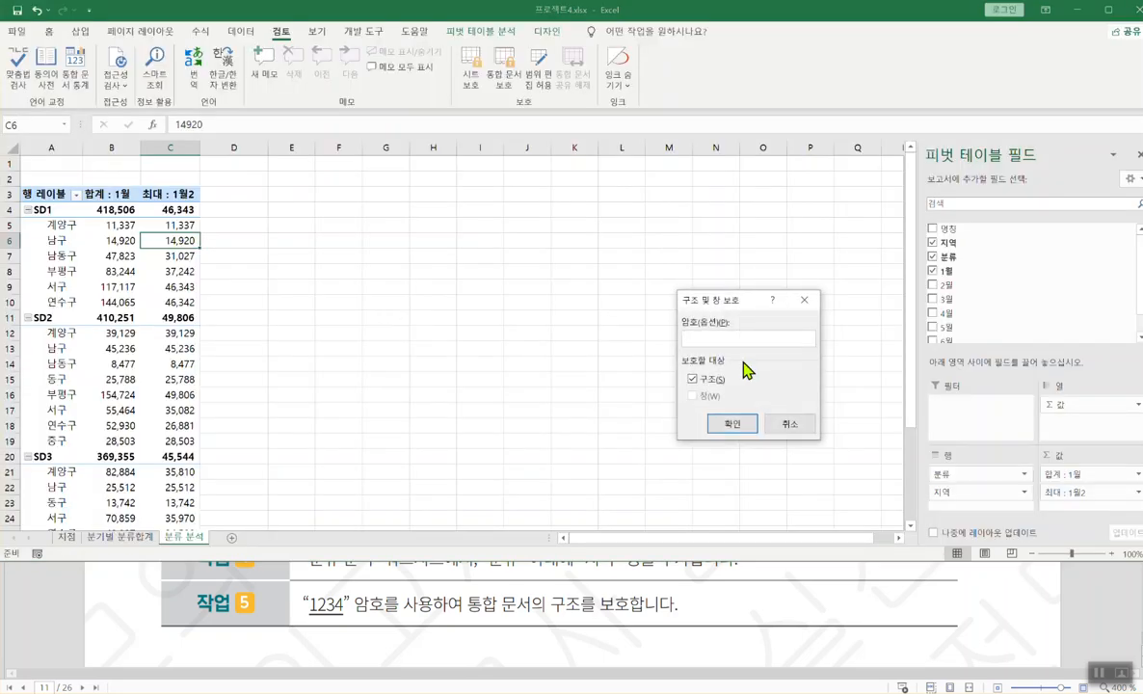
type("1234")
left_click(731, 427)
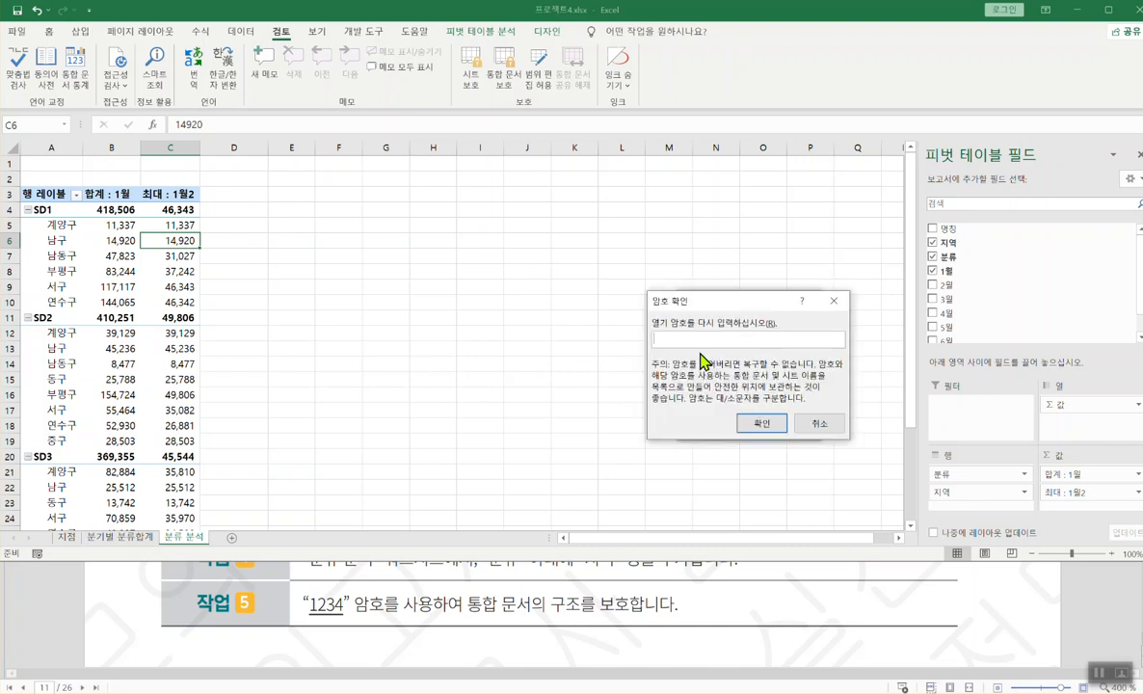
type("1234")
left_click(751, 422)
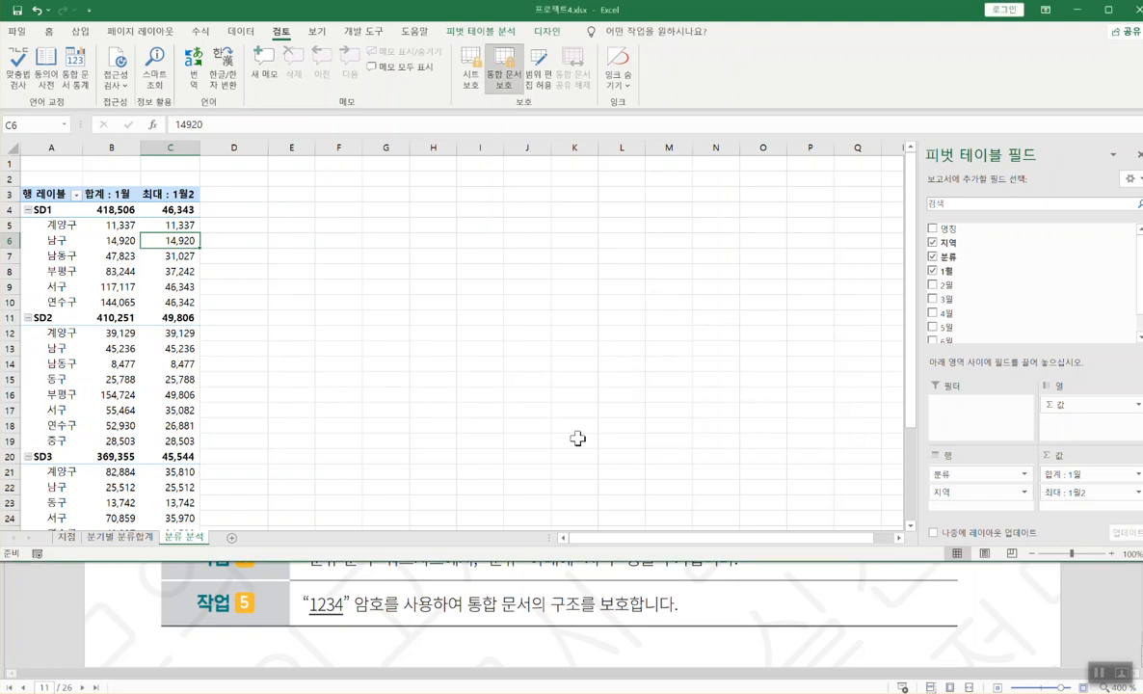
- Verify sheet operations are now locked and scroll down the task instructions
right_click(186, 542)
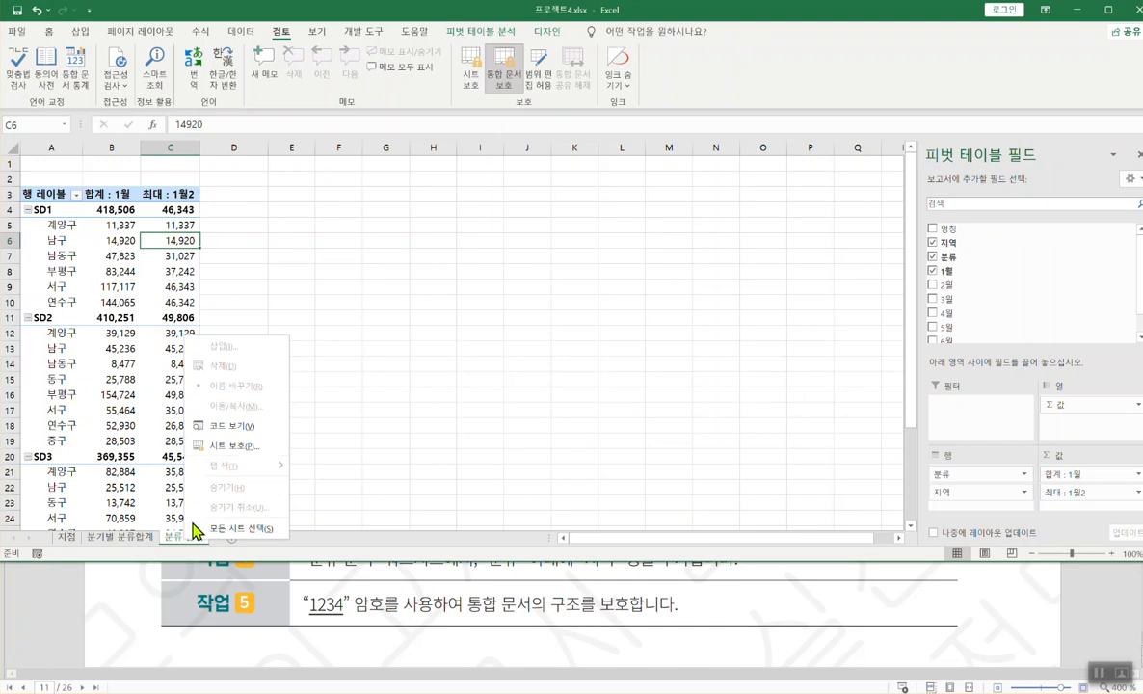
left_click(395, 622)
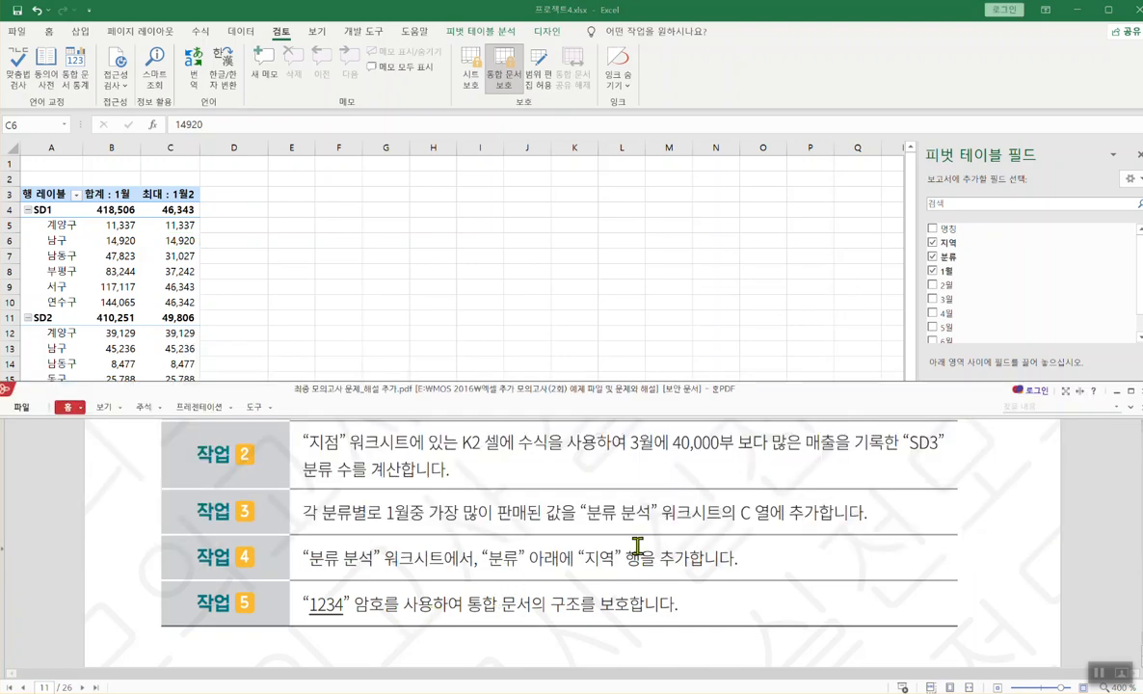
scroll(713, 530, "down", 3)
scroll(641, 566, "down", 5)
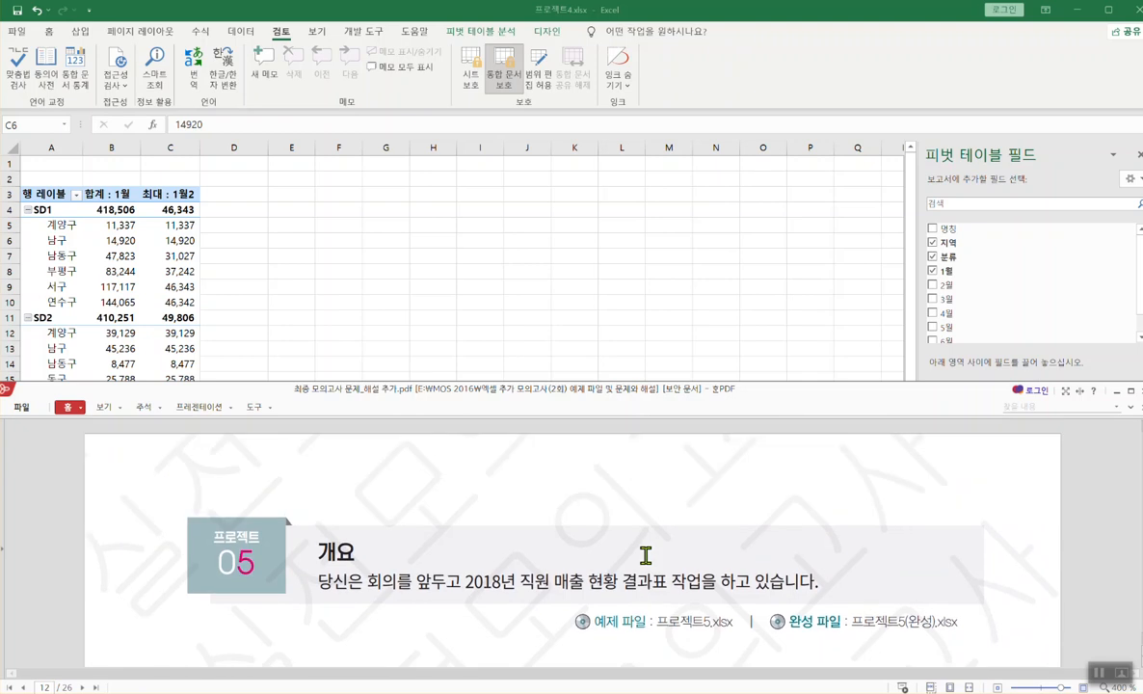
- Switch to the 프로젝트5.xlsx workbook on its 매출현황 sheet and review the next task instructions
mouse_move(622, 693)
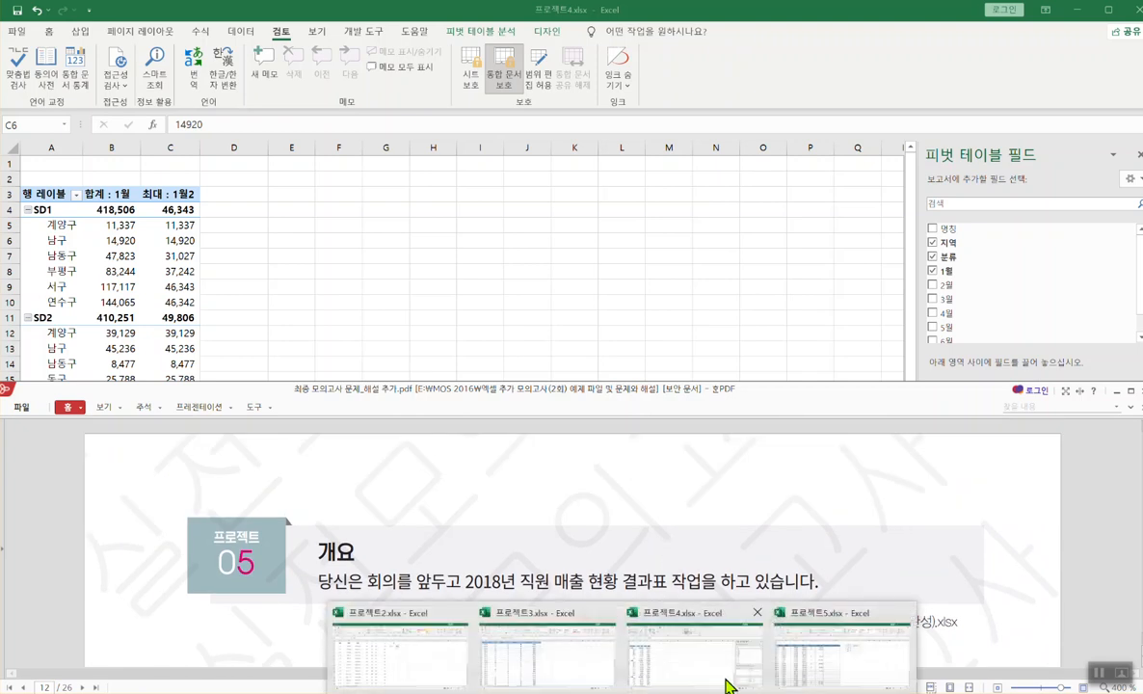
left_click(853, 659)
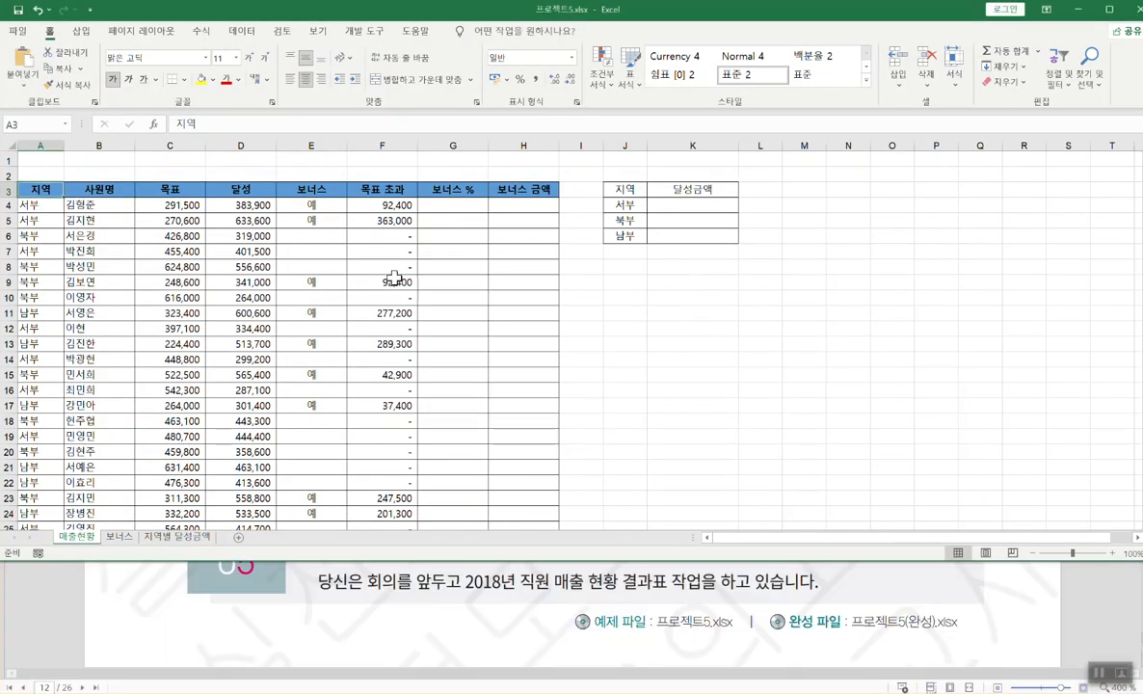
left_click(467, 311)
left_click(464, 612)
scroll(465, 612, "up", 1)
scroll(465, 612, "down", 10)
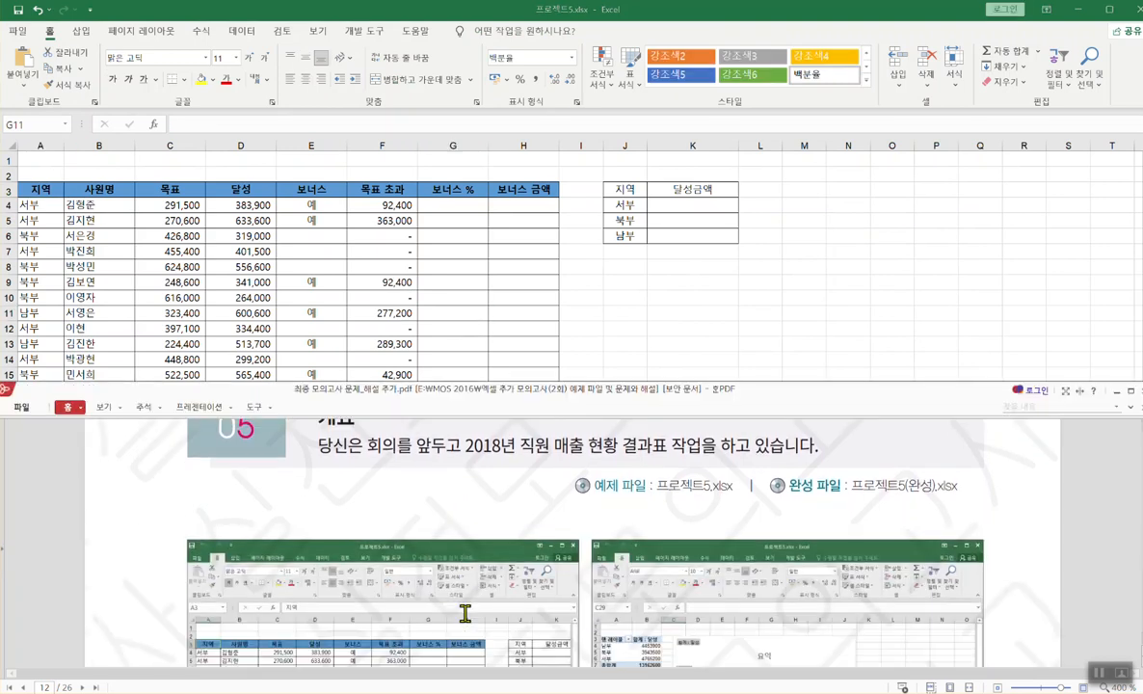
scroll(465, 612, "down", 1)
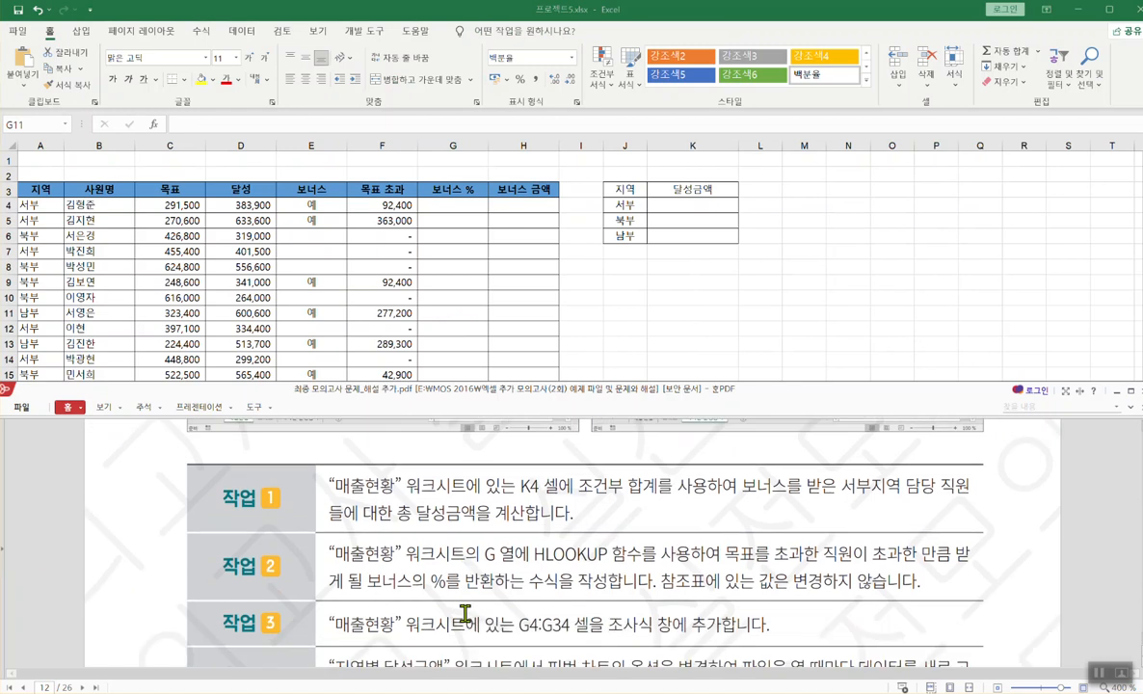
scroll(465, 612, "up", 1)
left_click(438, 312)
left_click(393, 617)
scroll(397, 592, "up", 1)
left_click(555, 208)
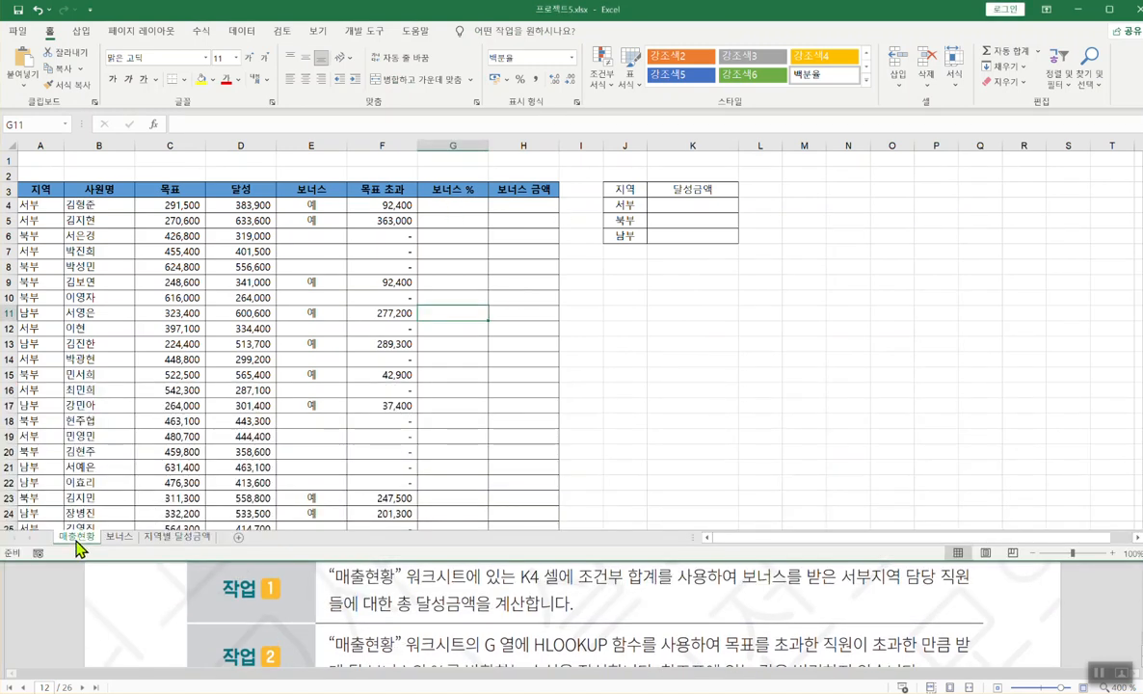
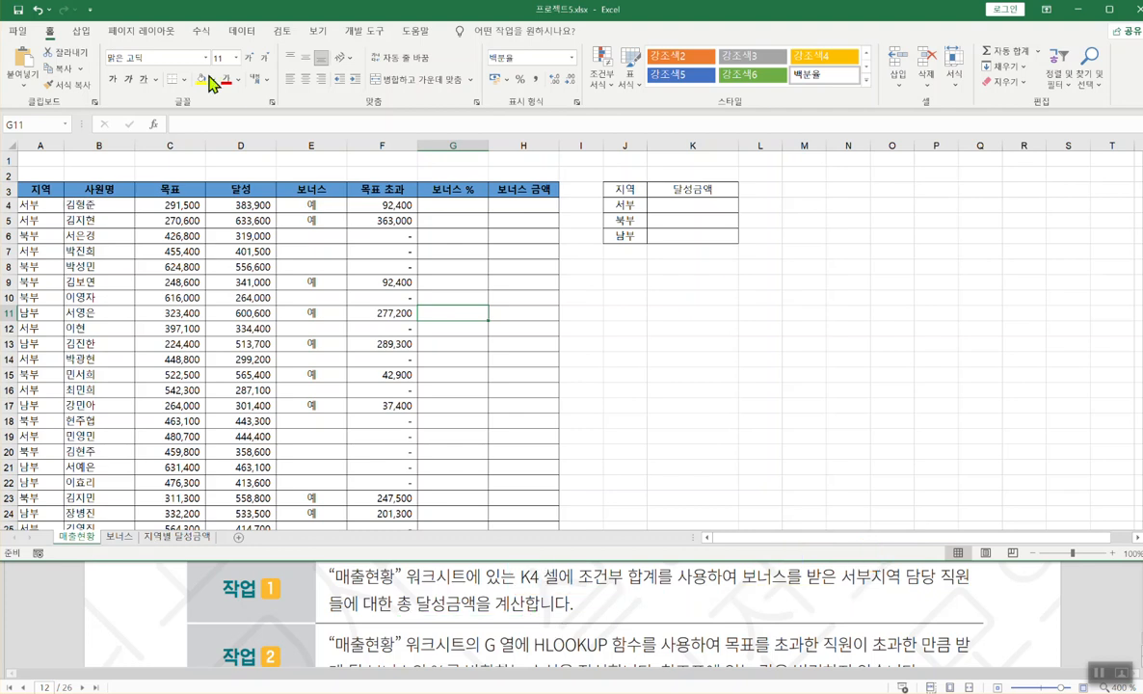
- Enter =SUMIFS in cell K4 via autocomplete and open its Function Arguments dialog
left_click(696, 205)
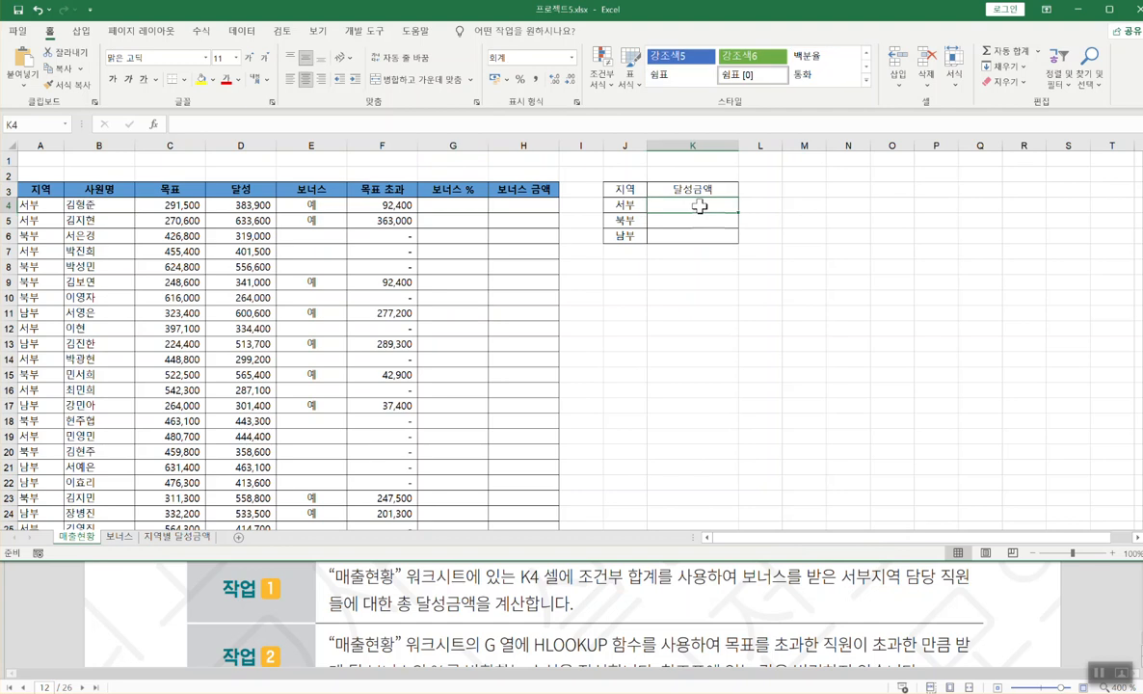
type("=")
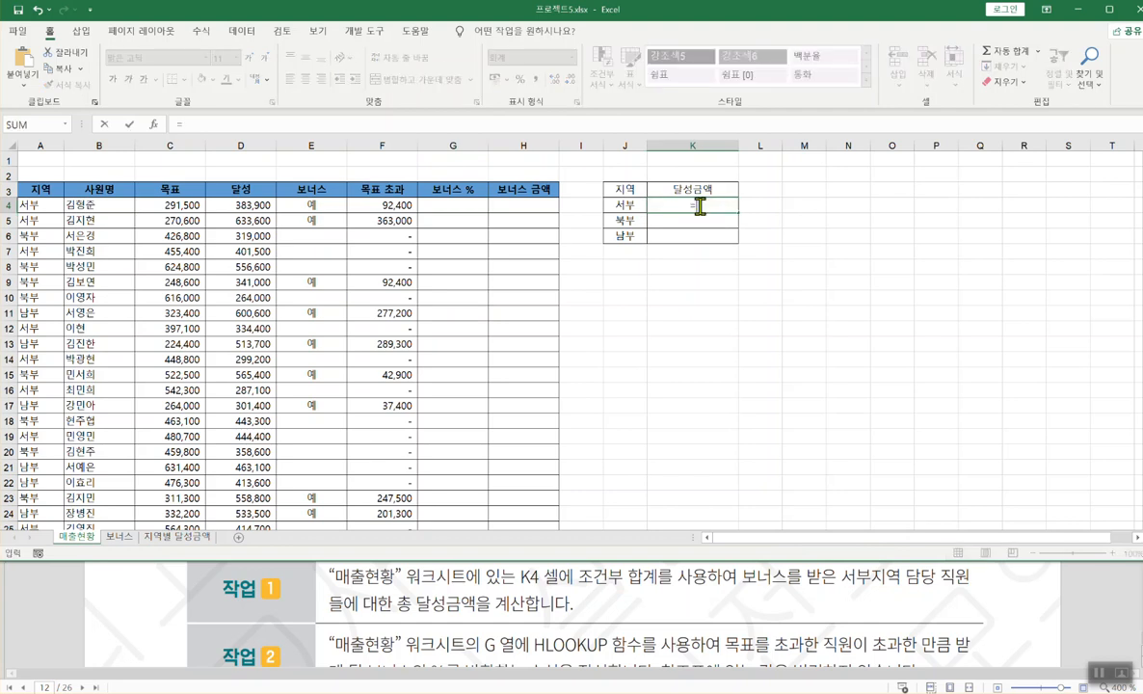
type("s")
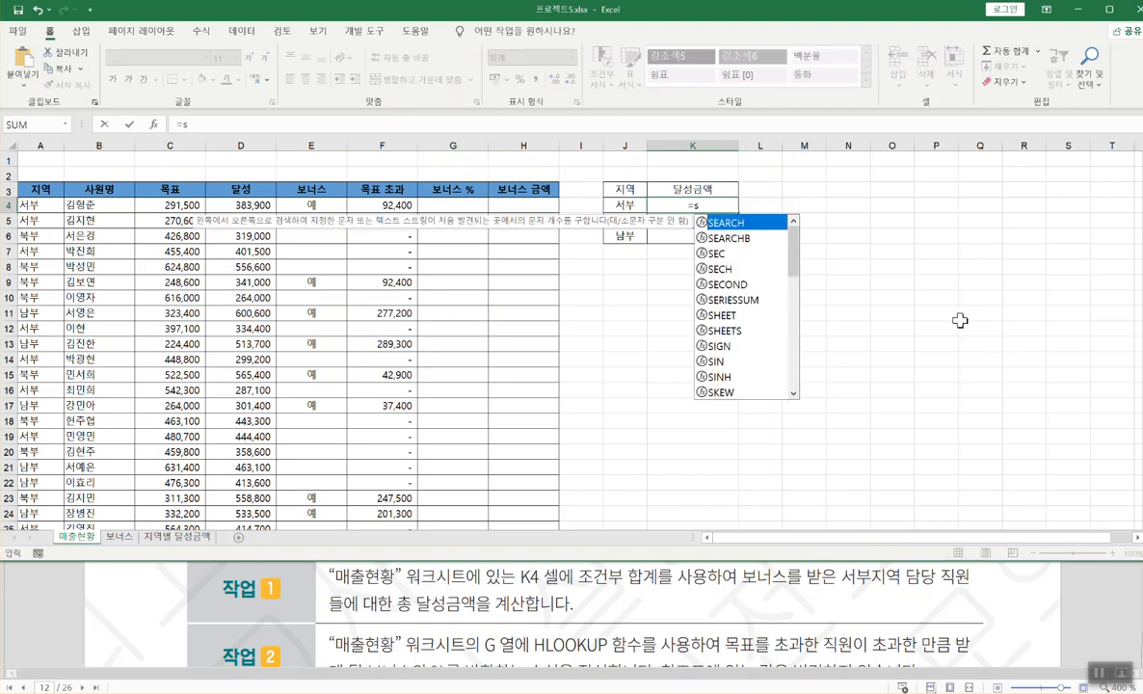
type("umi")
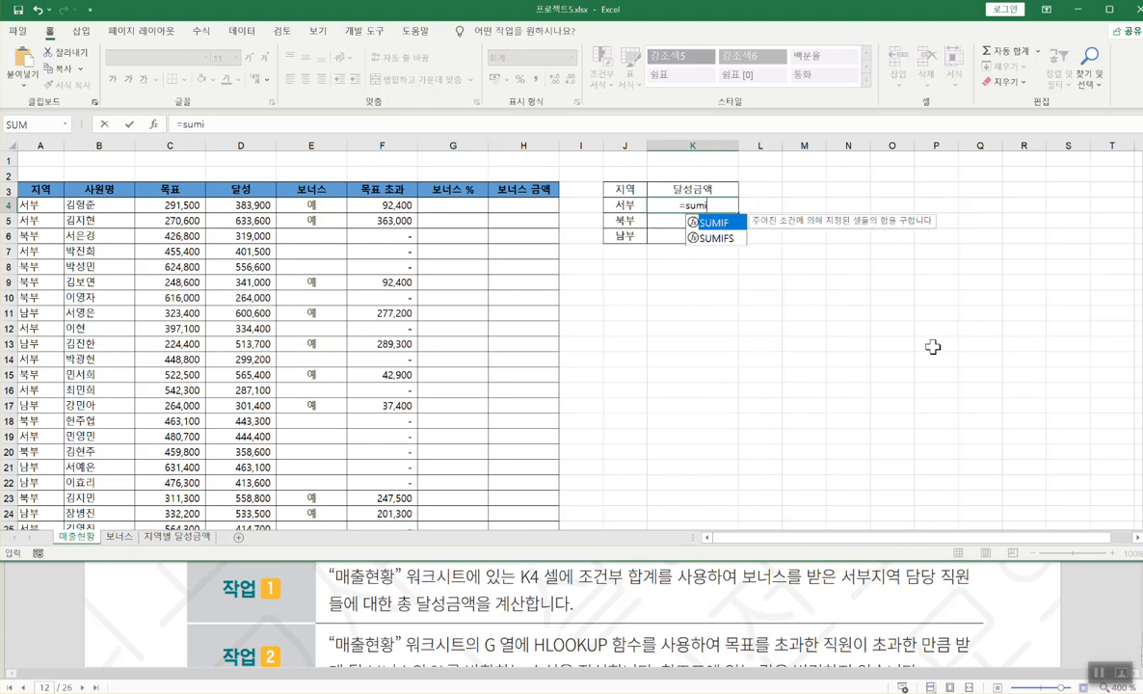
left_click(727, 239)
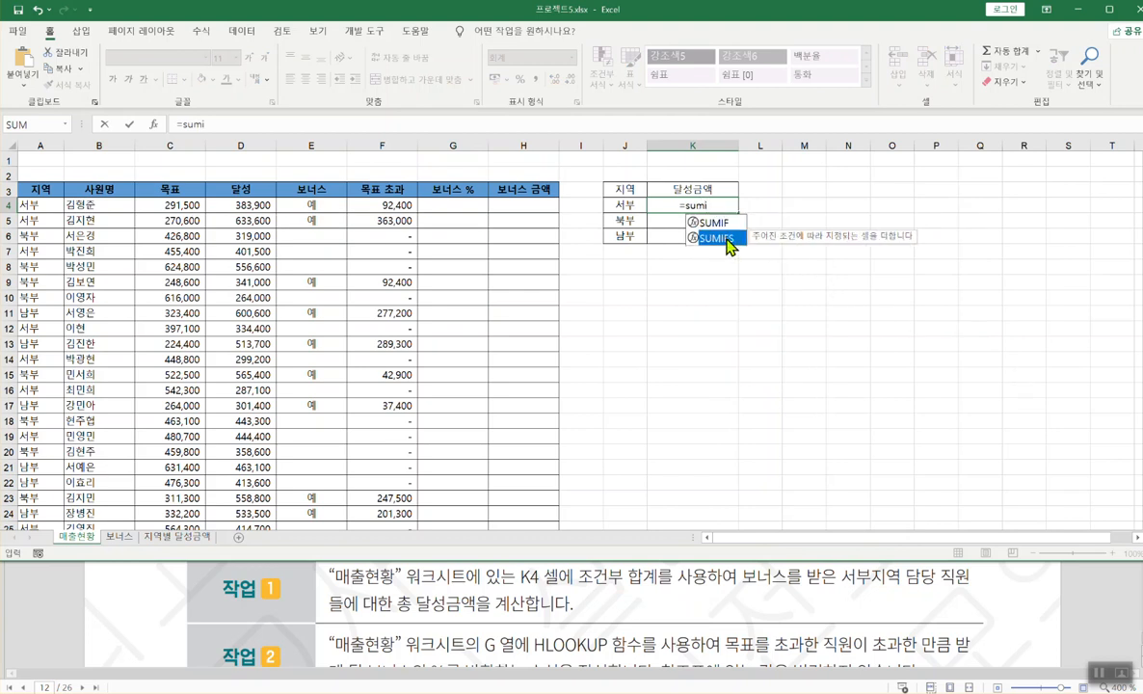
double_click(728, 239)
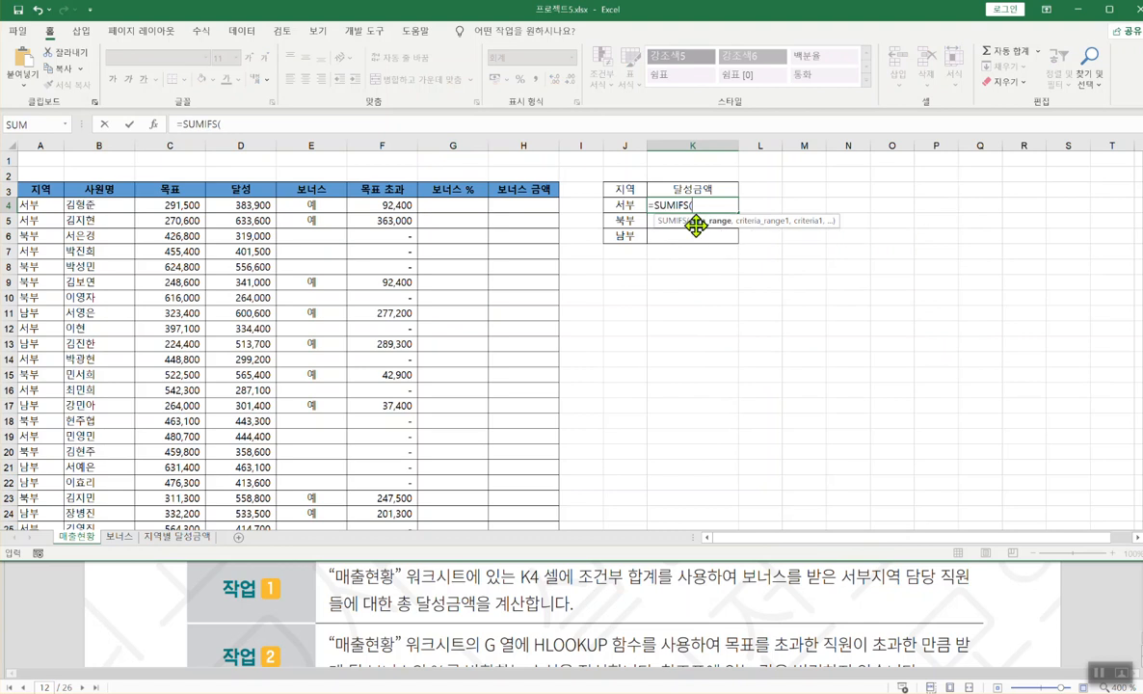
left_click(153, 125)
left_click_drag(689, 230, 563, 256)
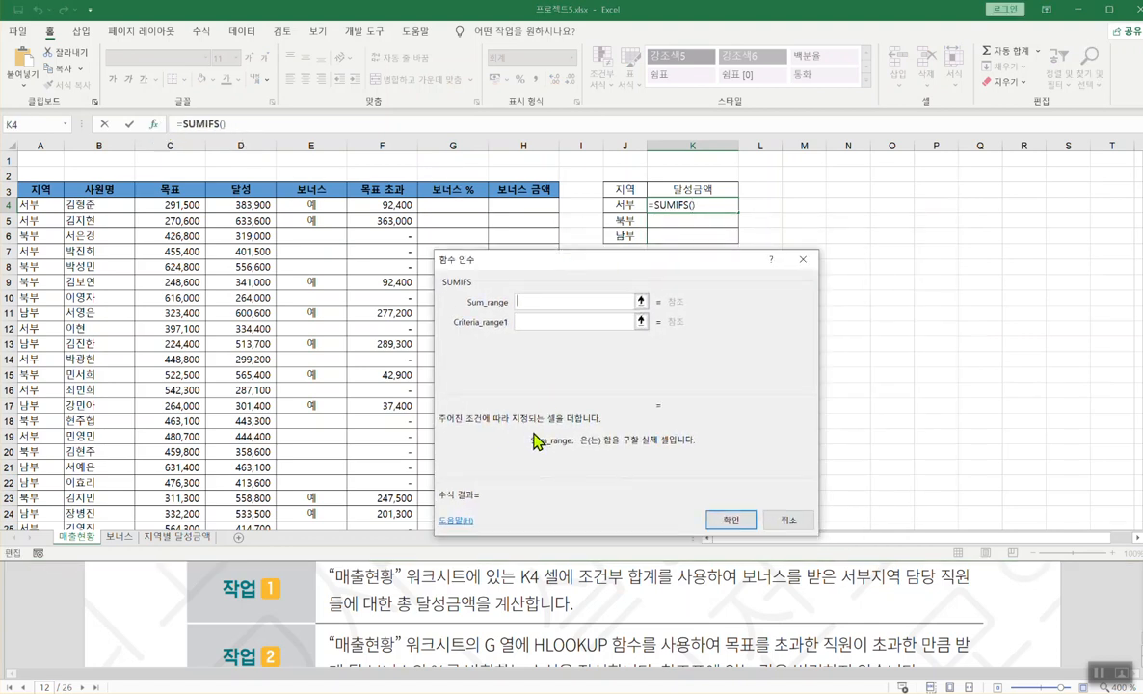
- Delete the =countif line and its leftover blank line from the Notepad function notes
key("alt+Tab")
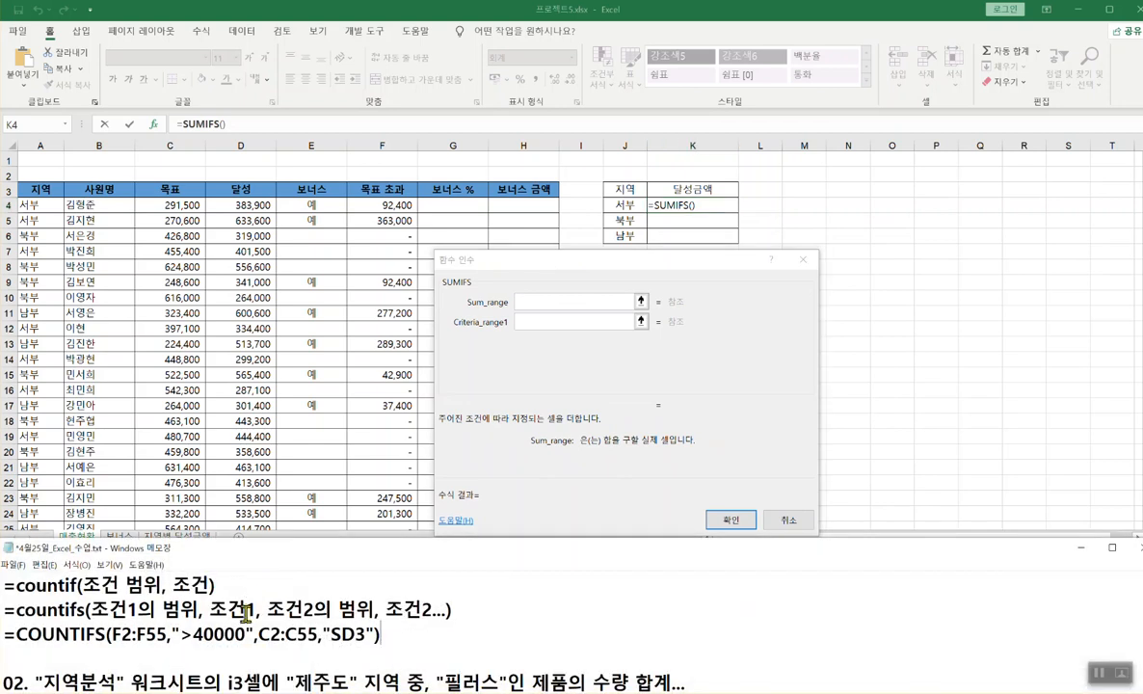
scroll(250, 618, "up", 5)
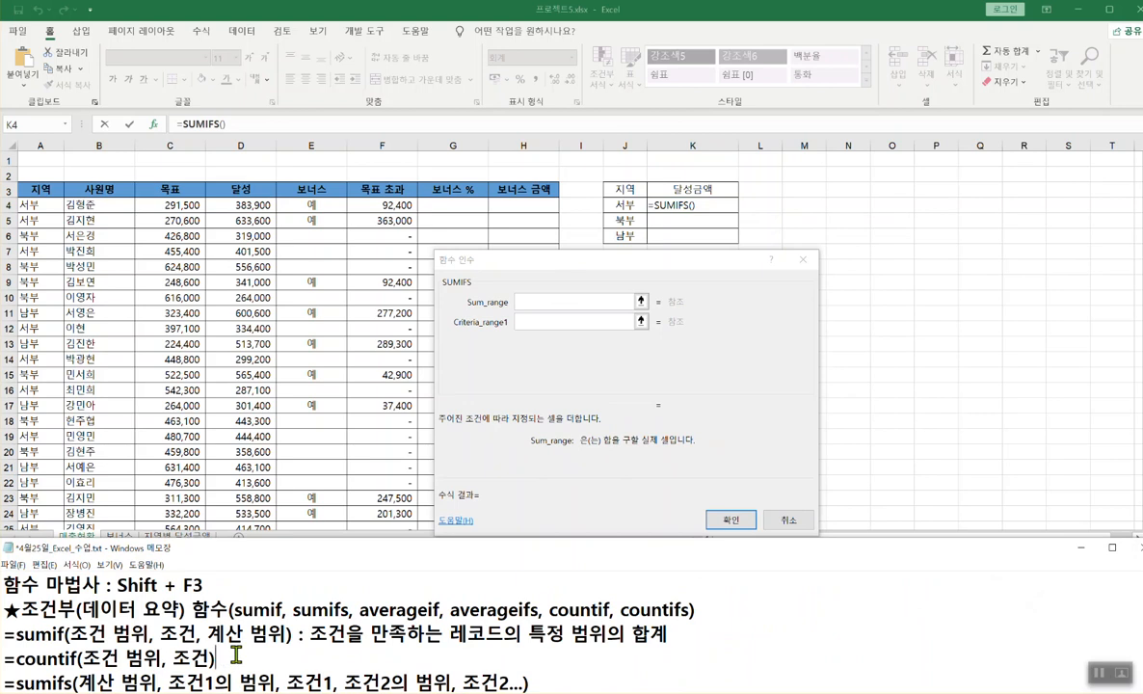
key("shift+Home")
key("BackSpace")
key("Delete")
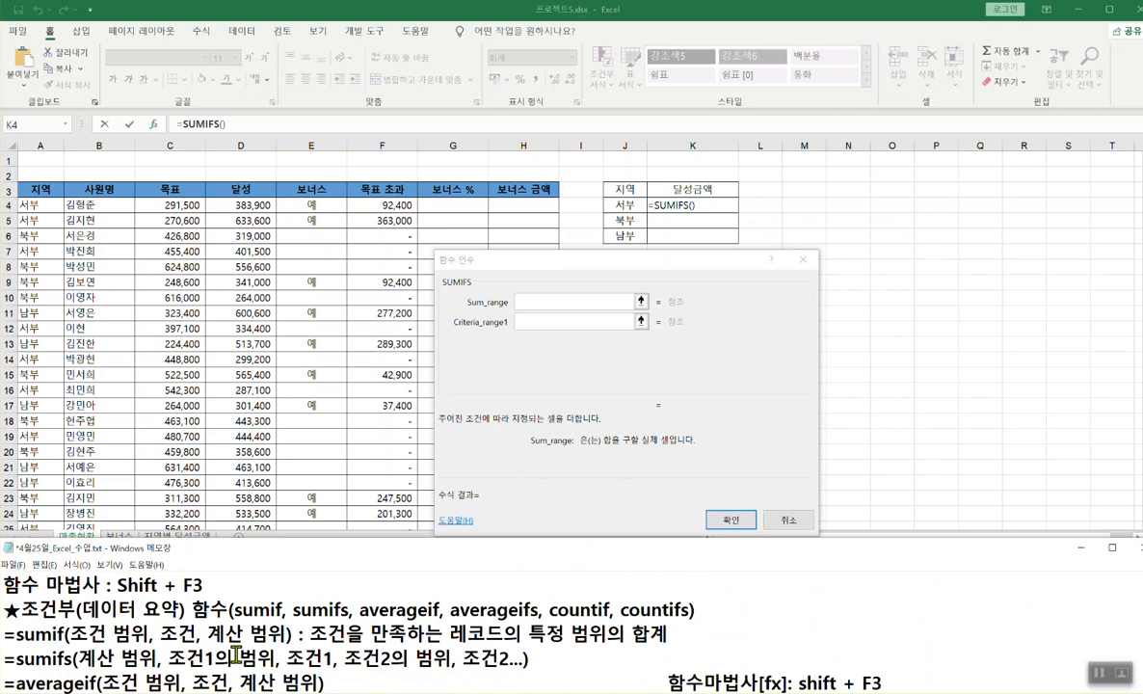
- Mark up the sumifs syntax notes, emphasizing 계산 범위, 조건1의 범위 and Sum_range, then hide Notepad
left_click_drag(78, 660, 154, 661)
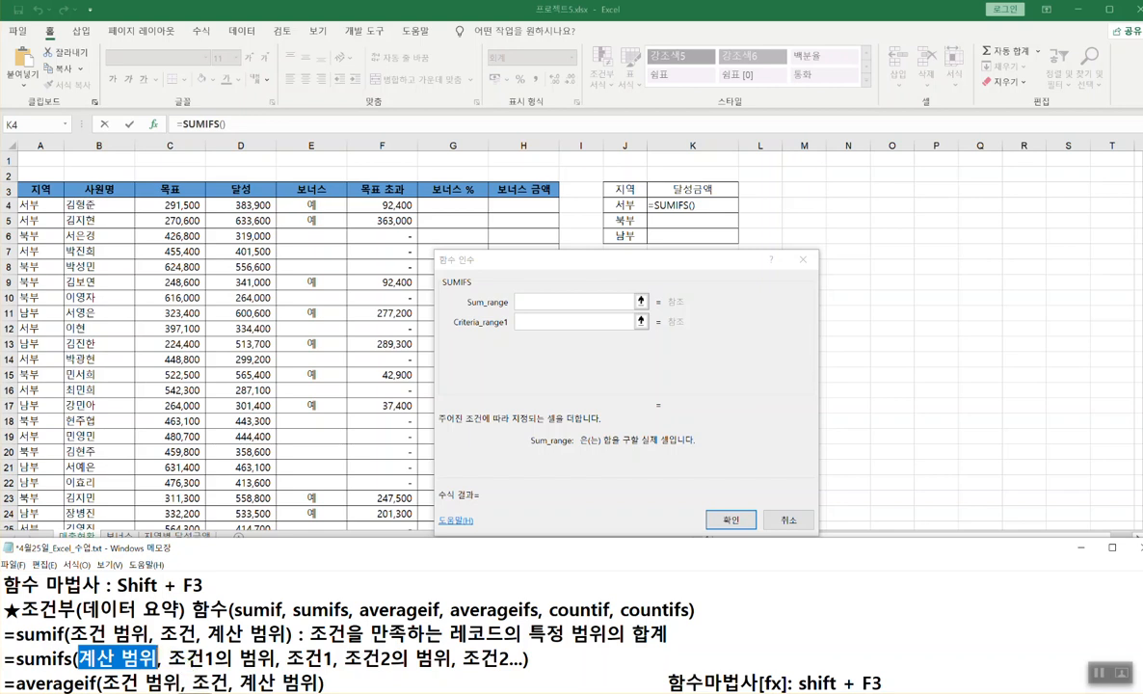
left_click_drag(174, 670, 503, 671)
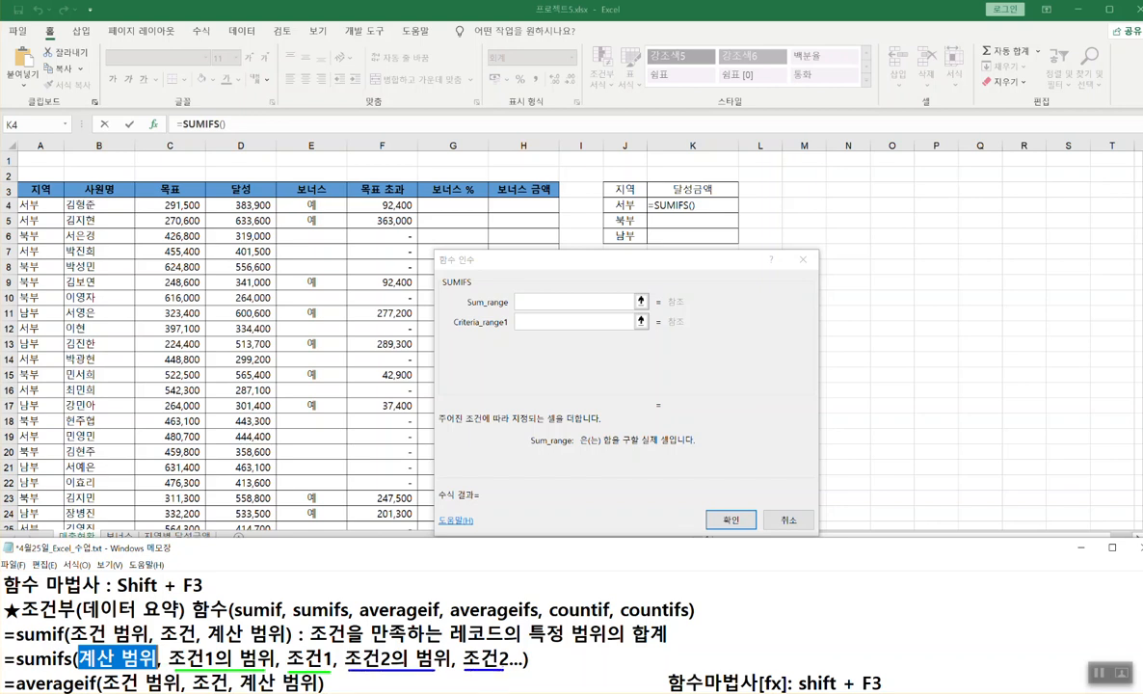
left_click_drag(72, 641, 286, 640)
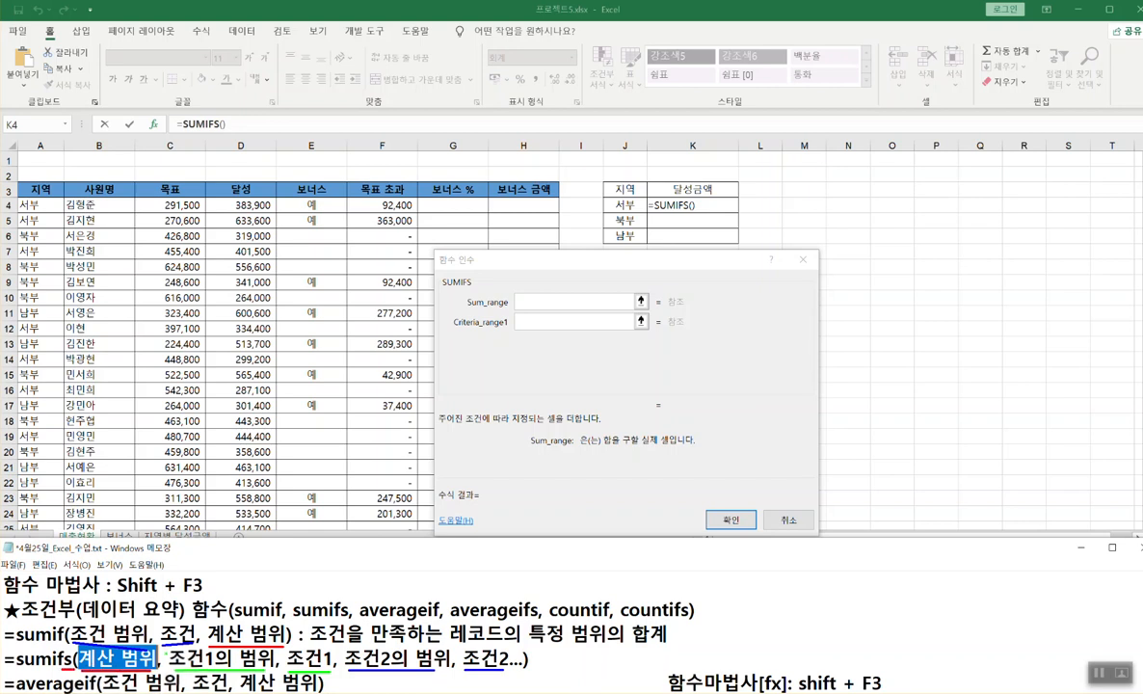
left_click_drag(227, 637, 160, 656)
left_click_drag(467, 311, 561, 311)
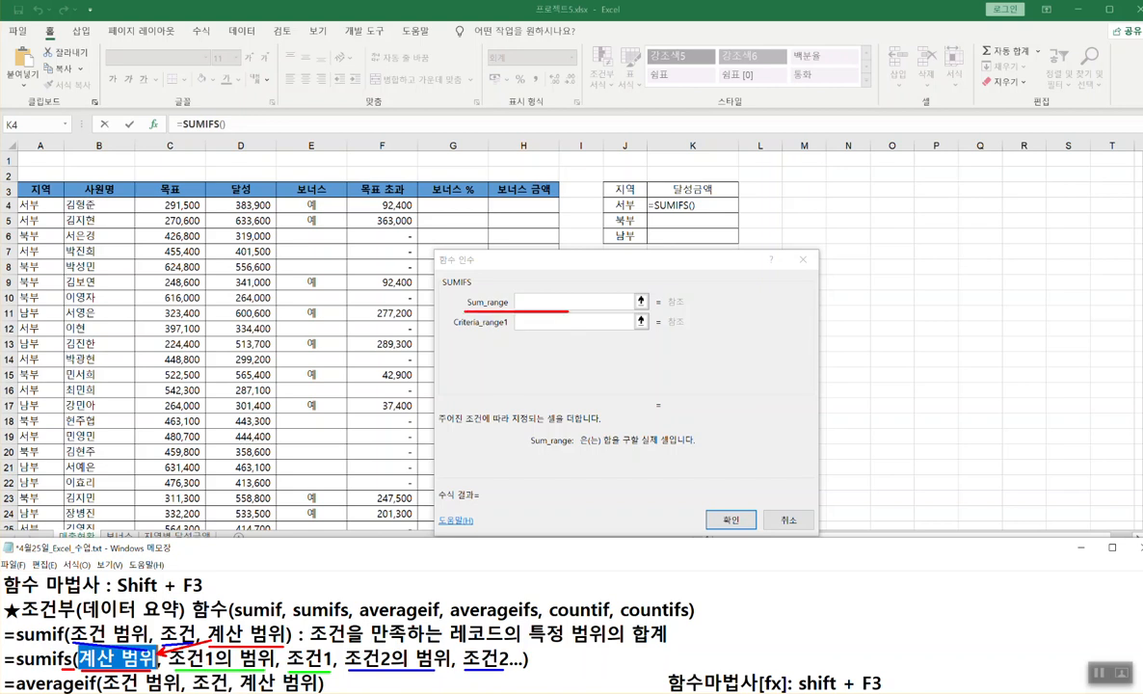
key("Escape")
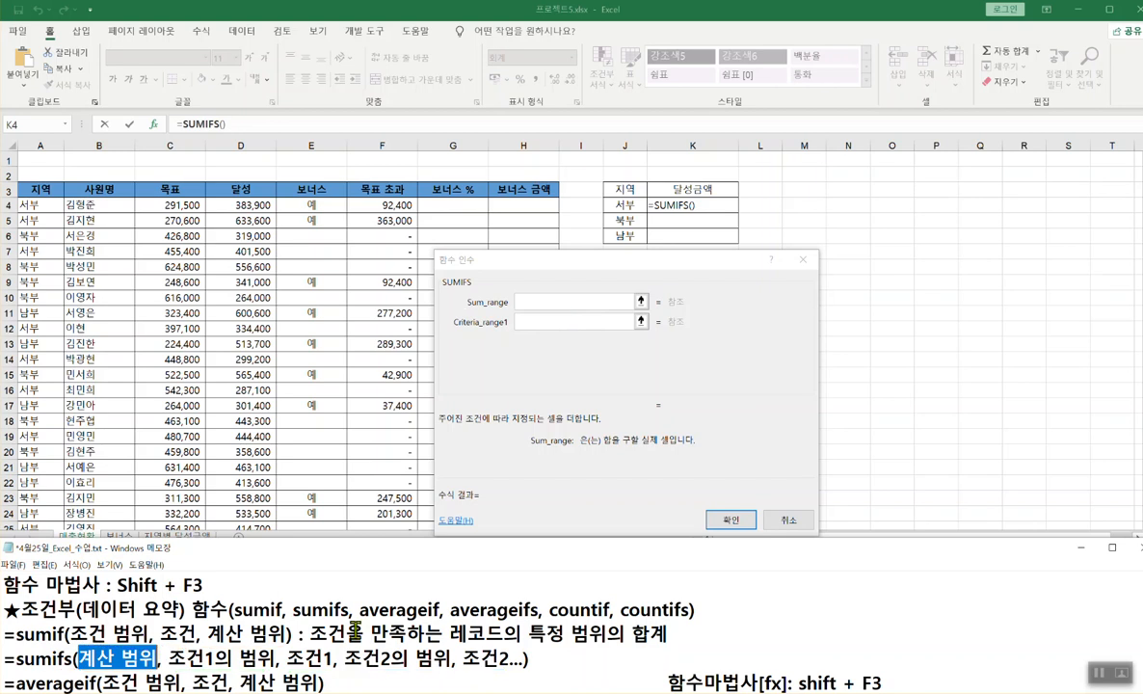
left_click(1081, 548)
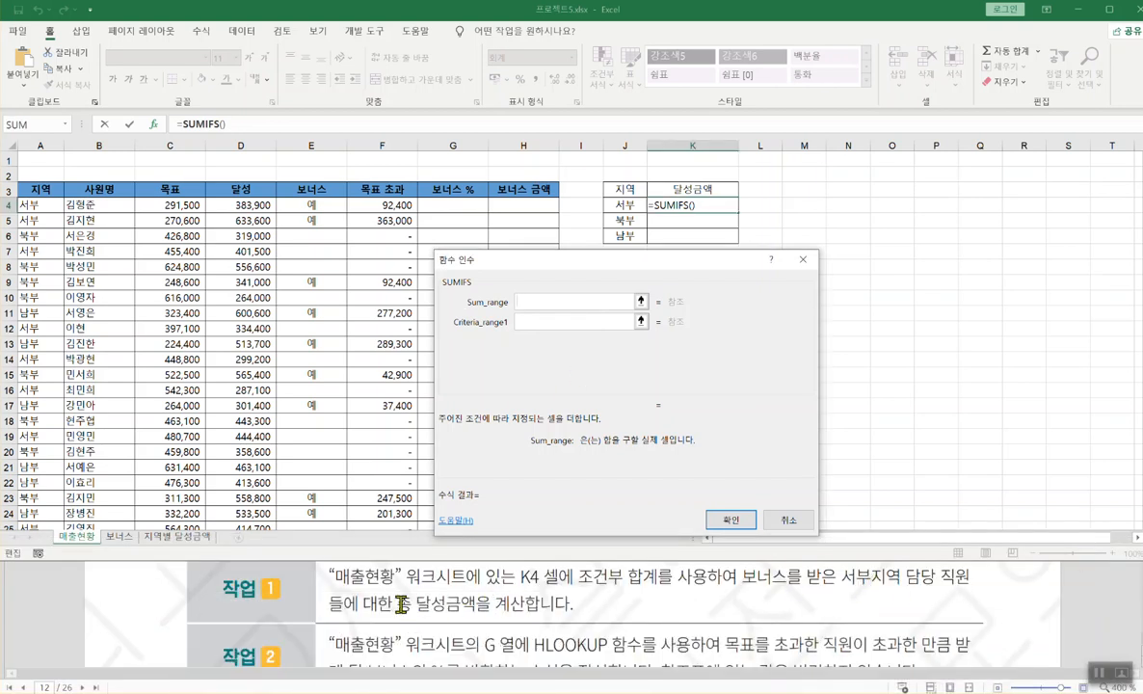
- Set the SUMIFS Sum_range to the 달성금액 column D4:D34
left_click_drag(405, 611, 524, 615)
key("Escape")
left_click(234, 204)
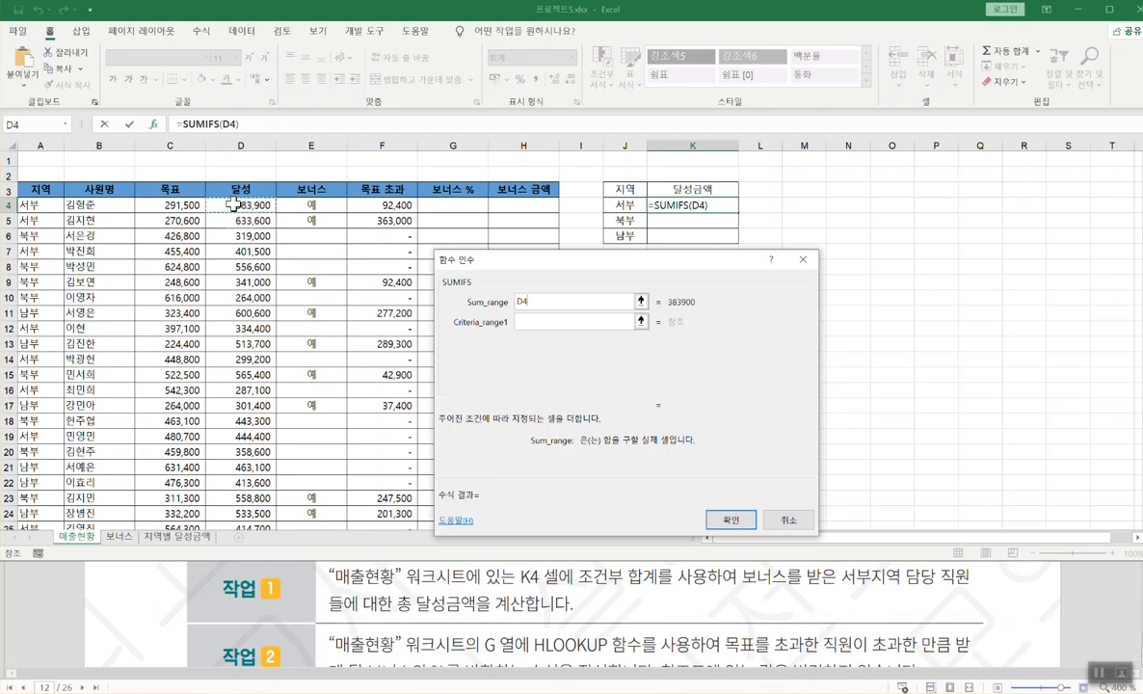
key("ctrl+shift+Down")
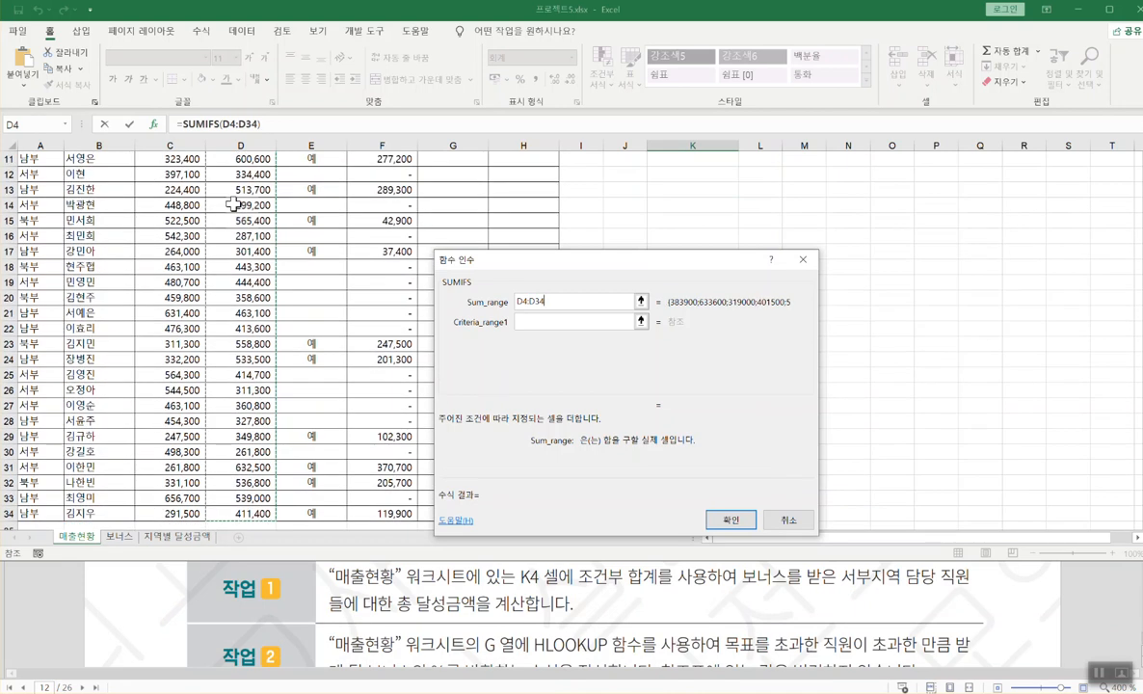
scroll(234, 204, "up", 4)
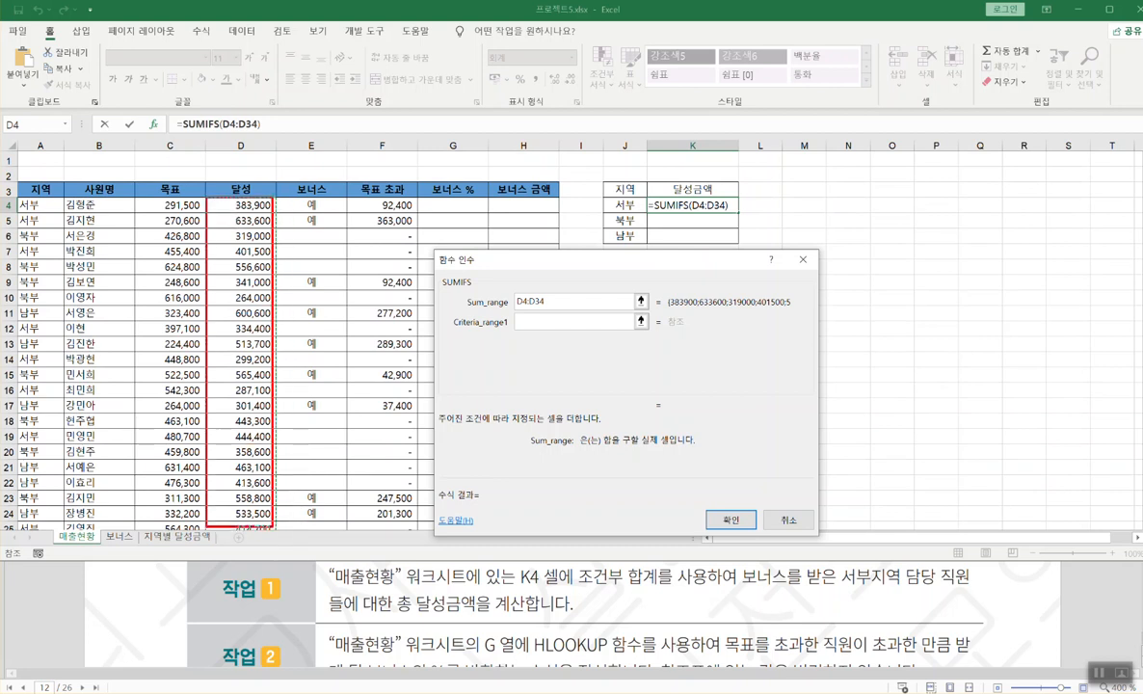
scroll(237, 255, "down", 1)
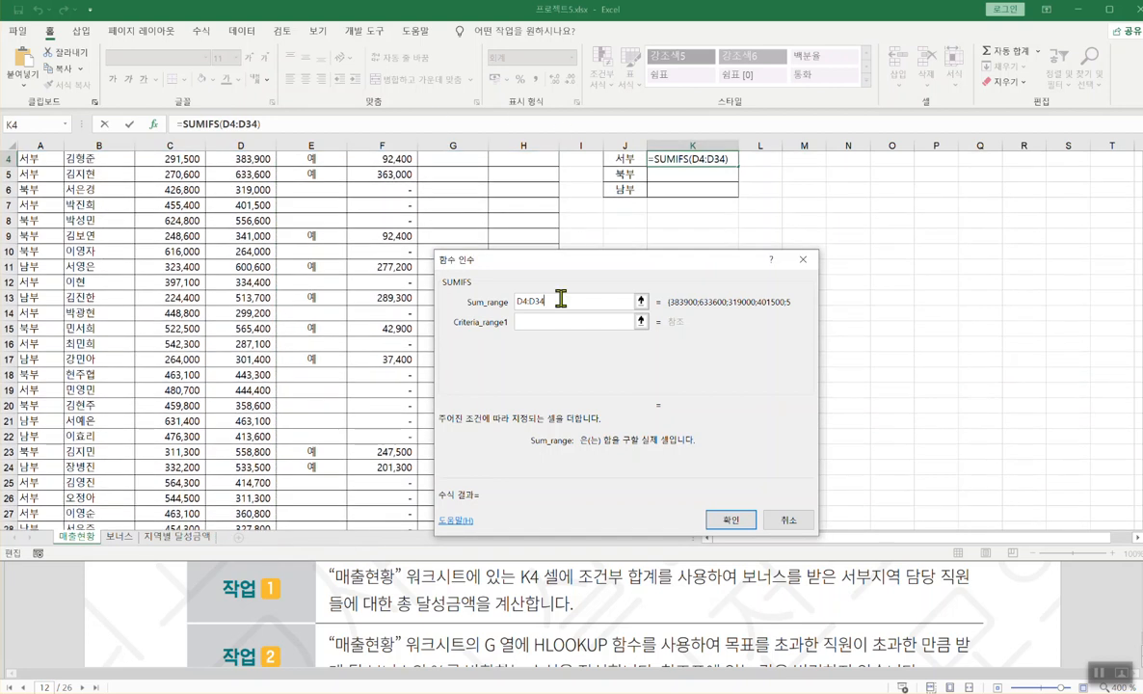
left_click(534, 321)
- Set Criteria_range1 to the bonus column E4:E34
scroll(535, 323, "up", 1)
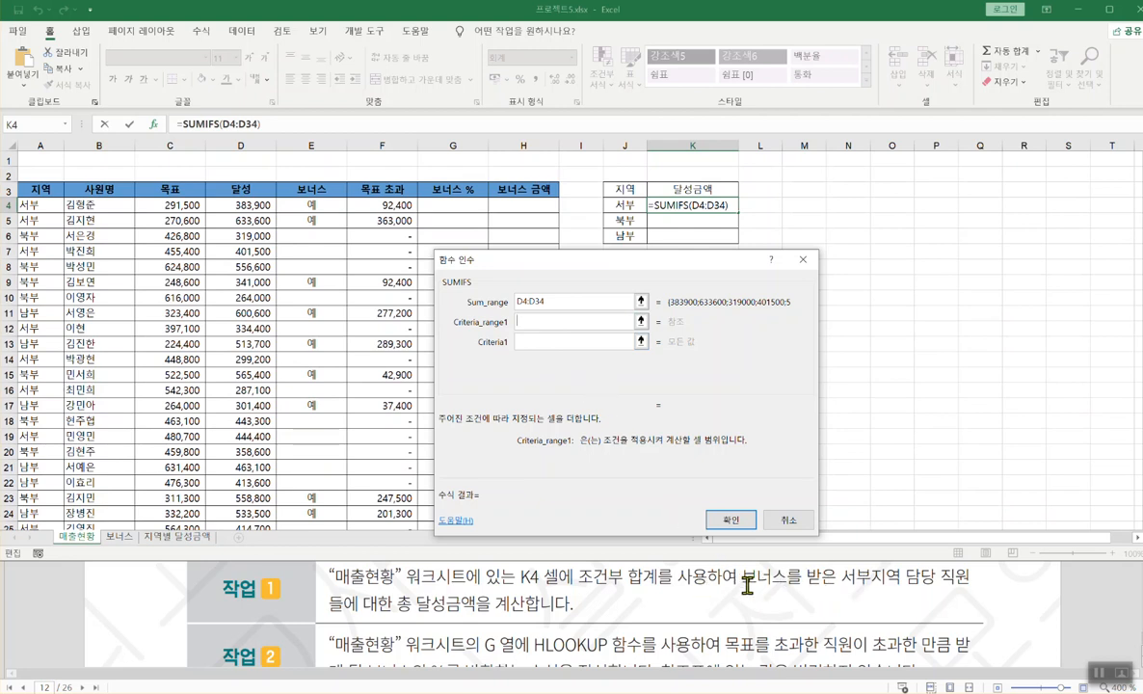
left_click_drag(744, 588, 833, 589)
key("Escape")
left_click(311, 205)
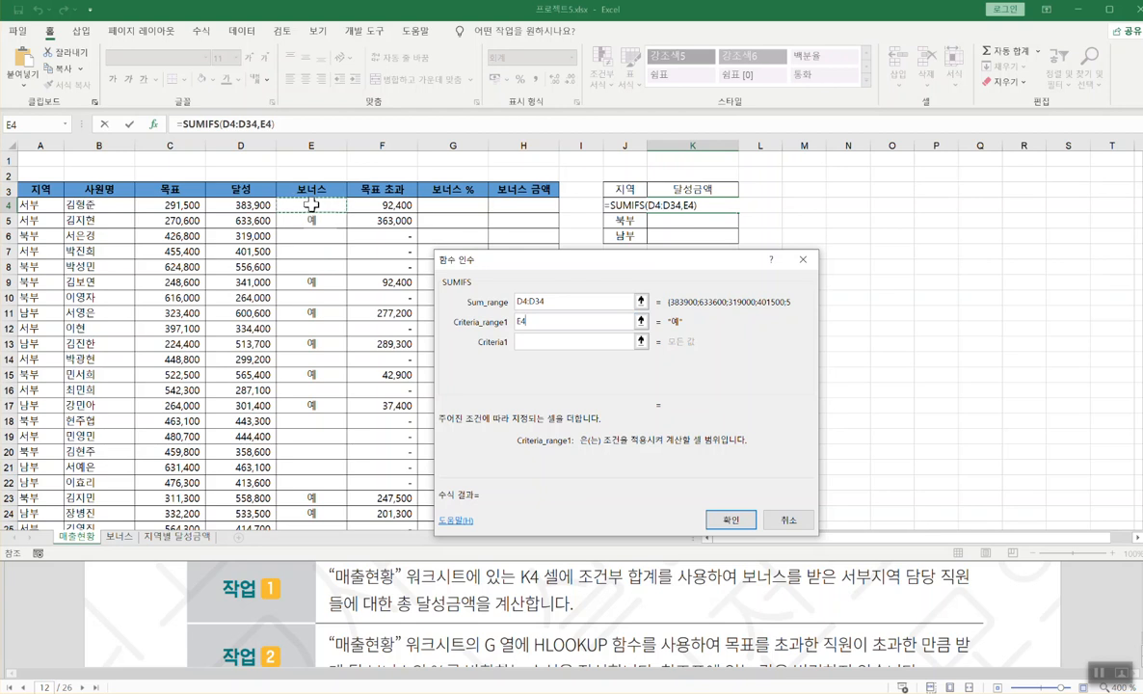
key("ctrl+shift+Down")
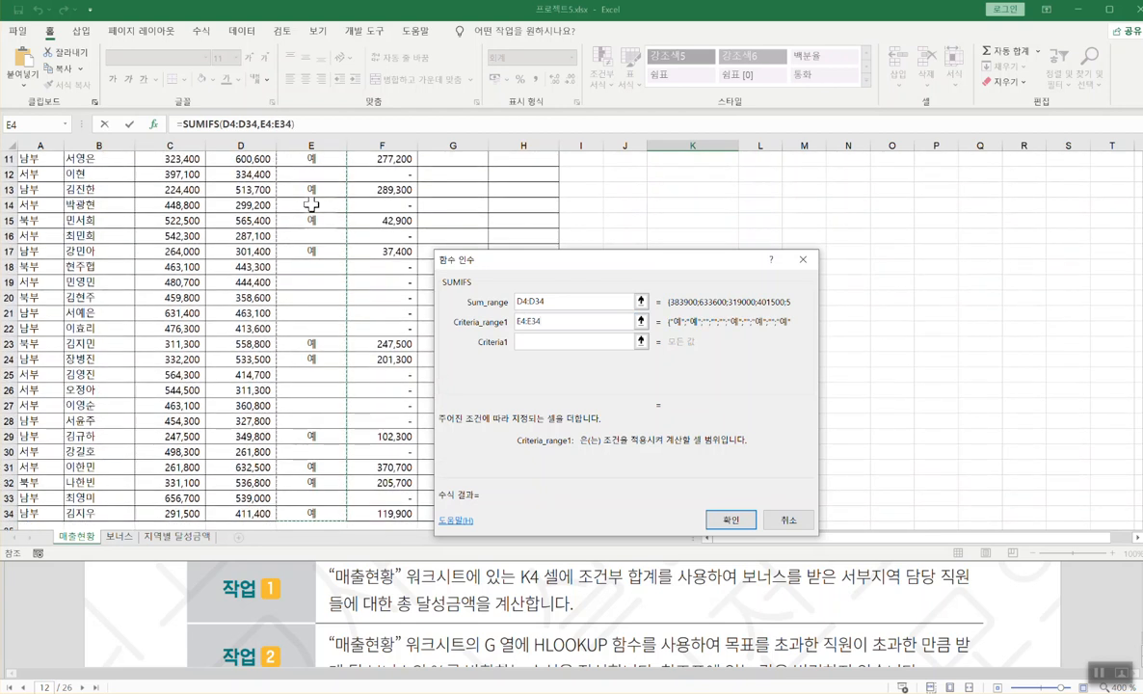
scroll(319, 282, "up", 4)
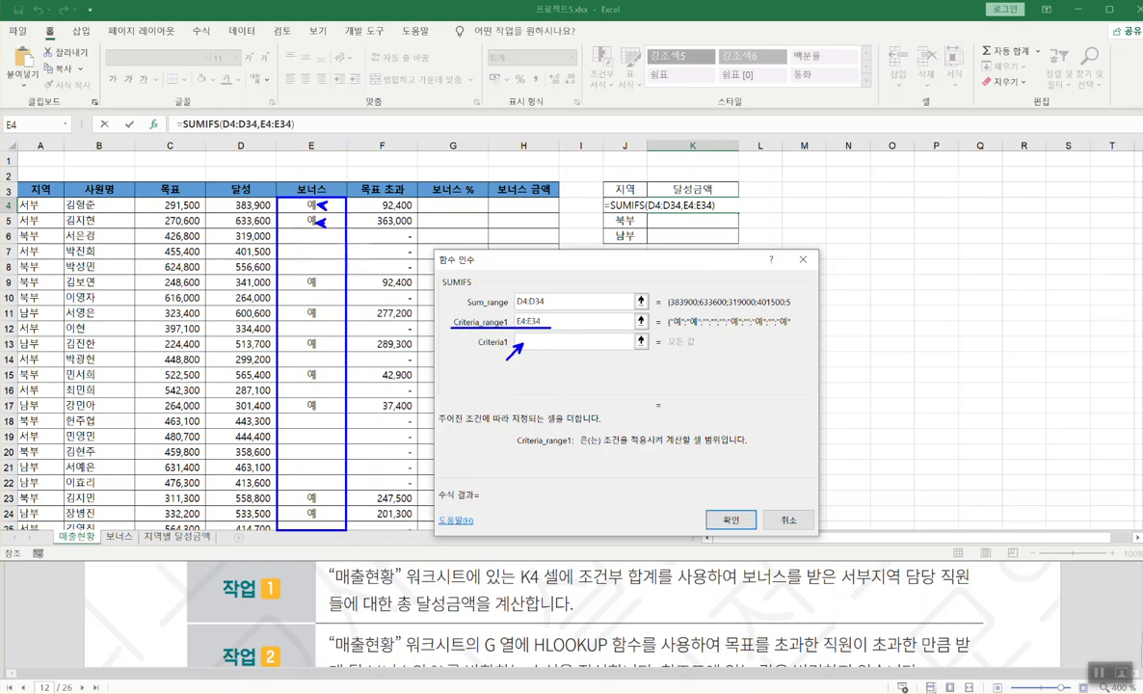
scroll(538, 385, "down", 1)
left_click(544, 340)
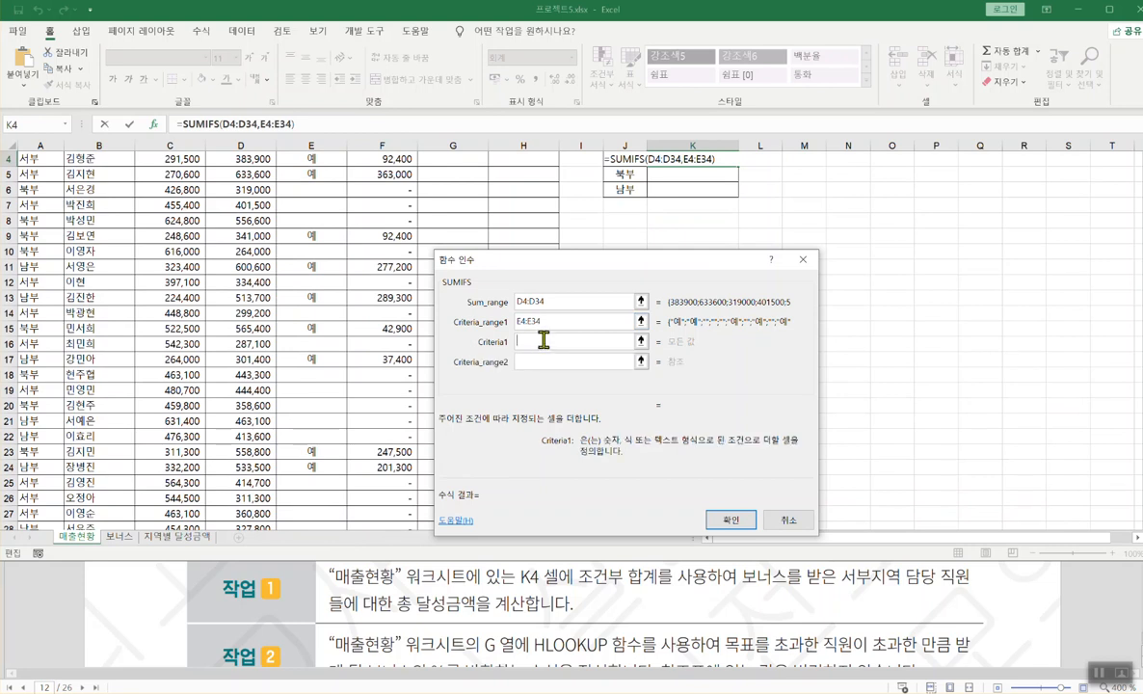
- Enter 예 as Criteria1 and set Criteria_range2 to column A from A4 down, the 지역 range
type("ㅇㅖ")
left_click(527, 361)
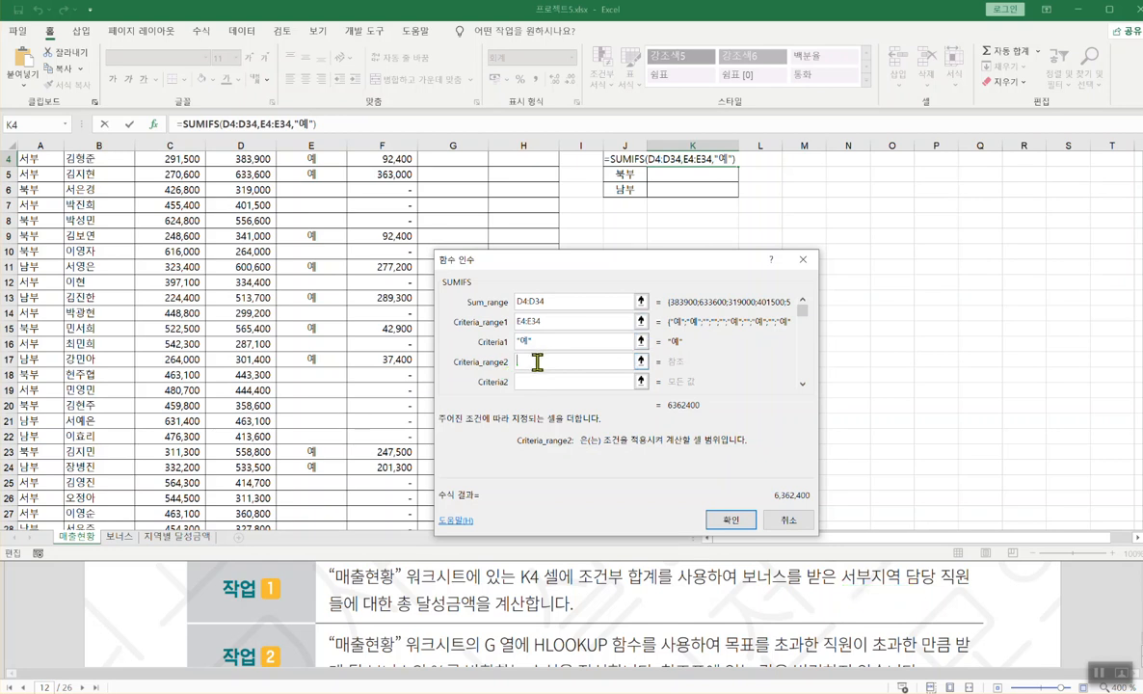
scroll(268, 267, "up", 1)
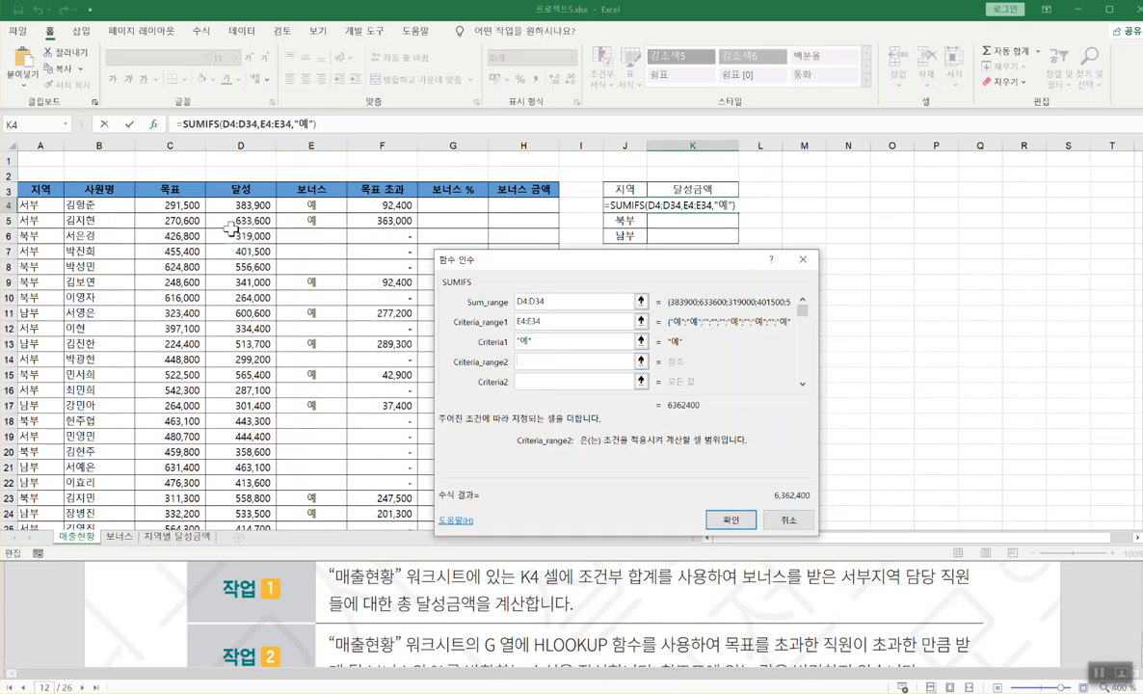
left_click(32, 205)
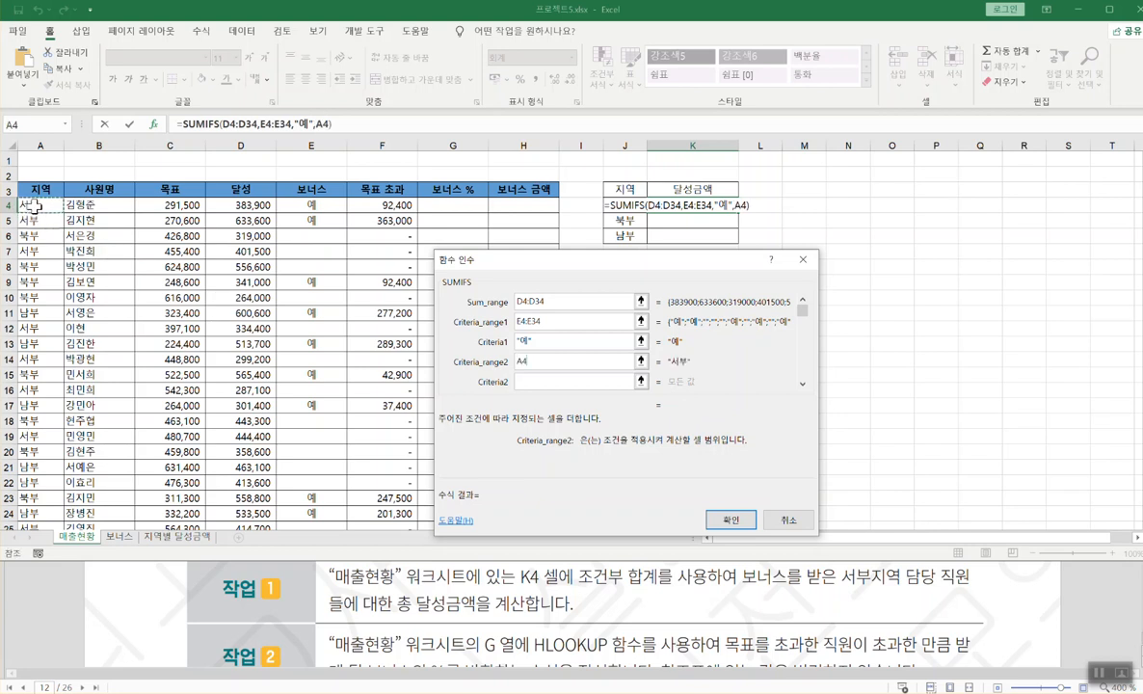
key("ctrl+shift+Down")
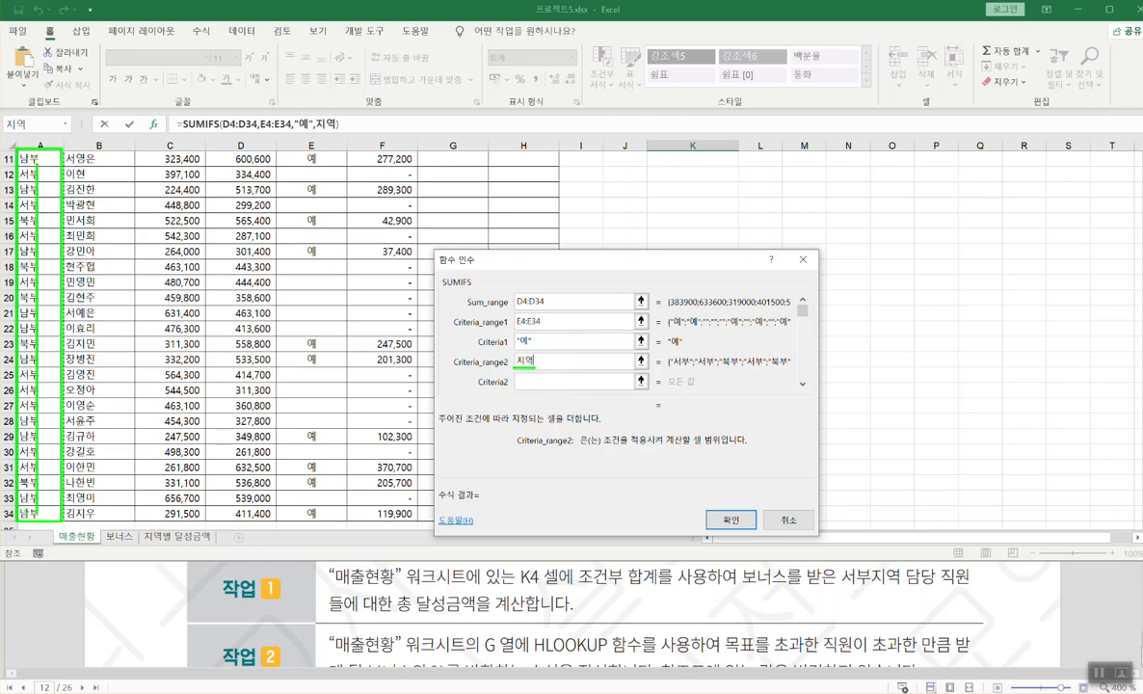
scroll(38, 506, "up", 3)
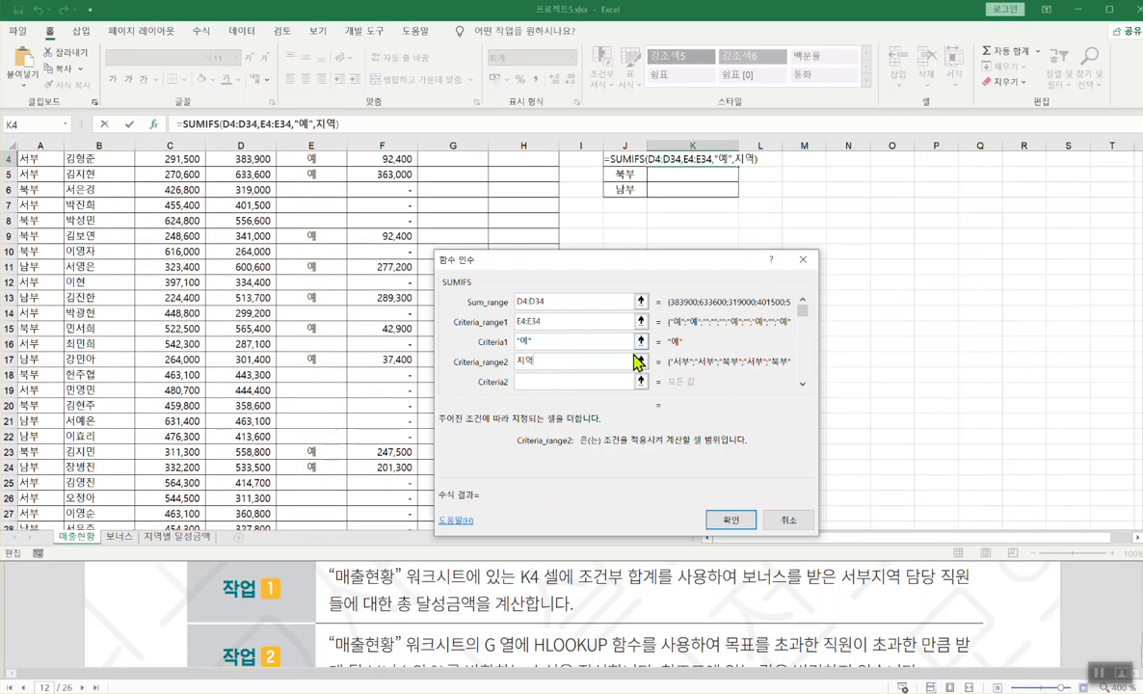
left_click(554, 383)
scroll(556, 381, "up", 1)
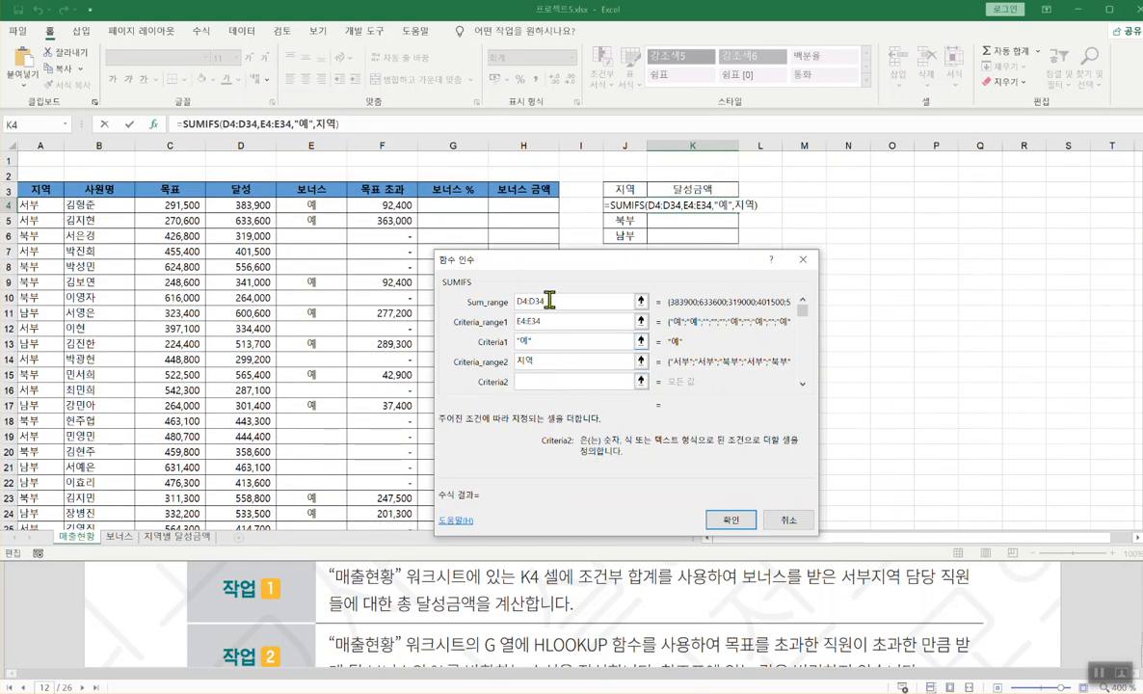
left_click_drag(565, 269, 251, 267)
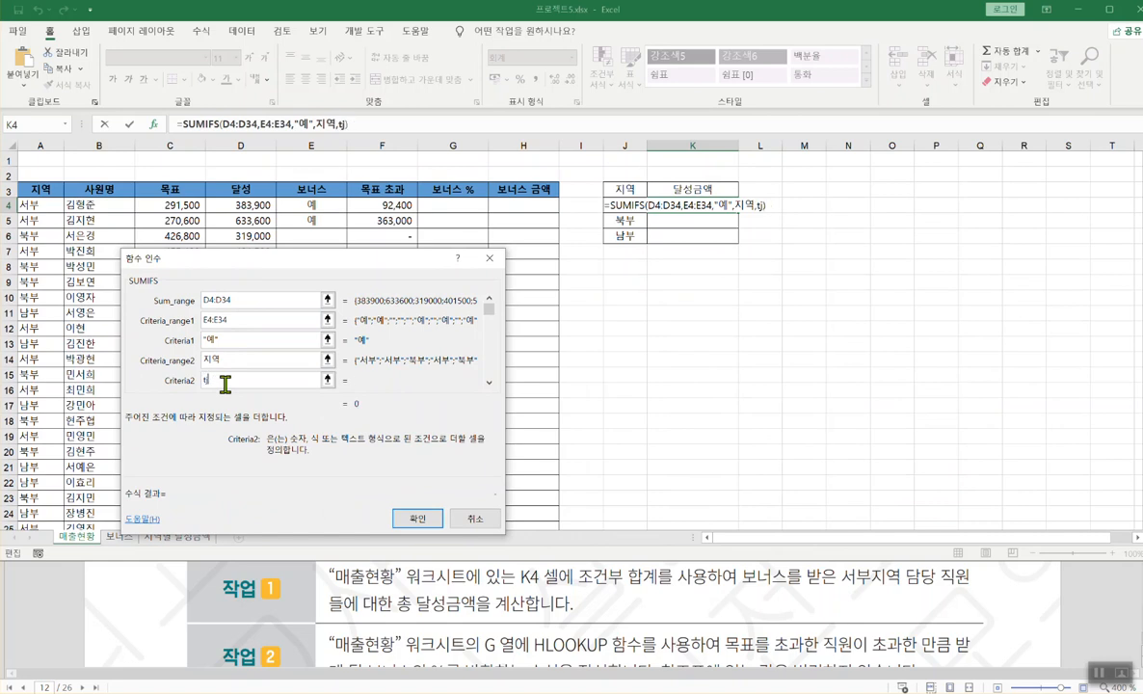
- Enter 서부 as Criteria2 and confirm, giving 1,650,000 in K4
type("섭ㅜ")
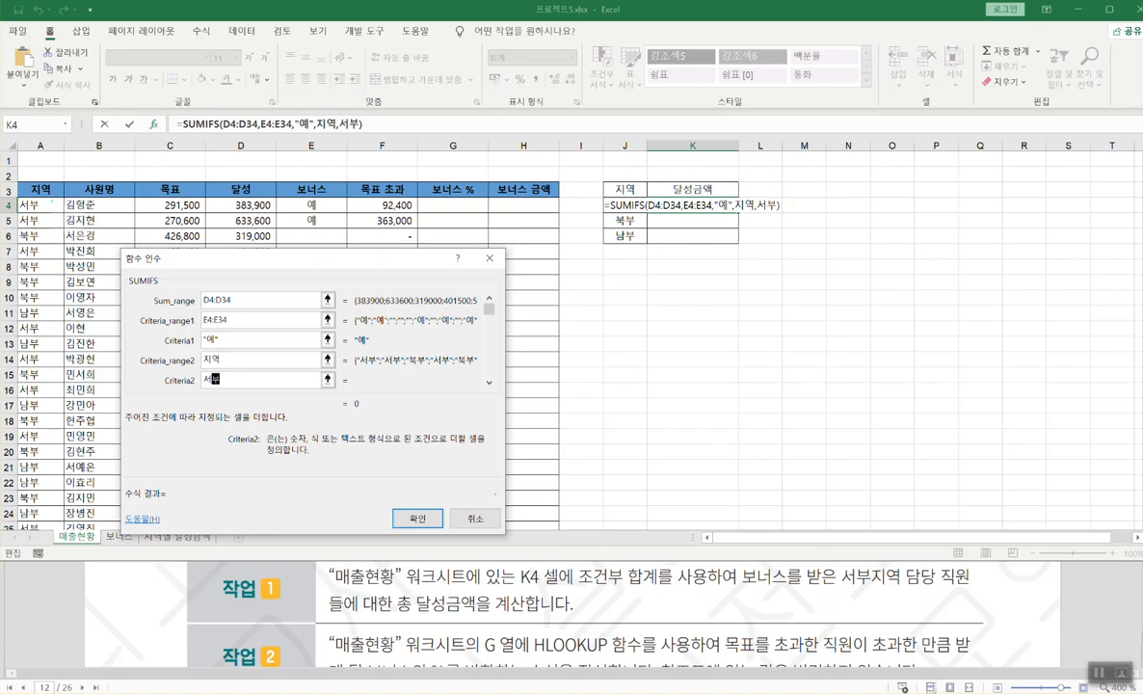
left_click_drag(44, 201, 41, 225)
left_click_drag(41, 324, 44, 329)
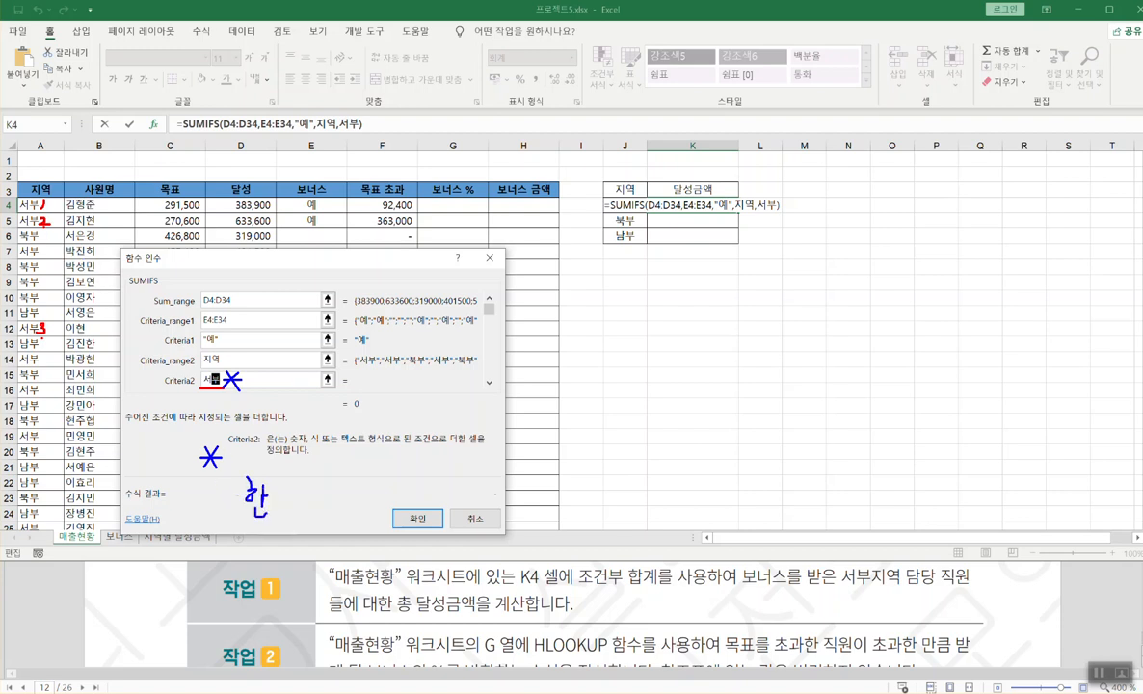
left_click_drag(272, 509, 283, 519)
left_click_drag(295, 487, 305, 498)
key("Escape")
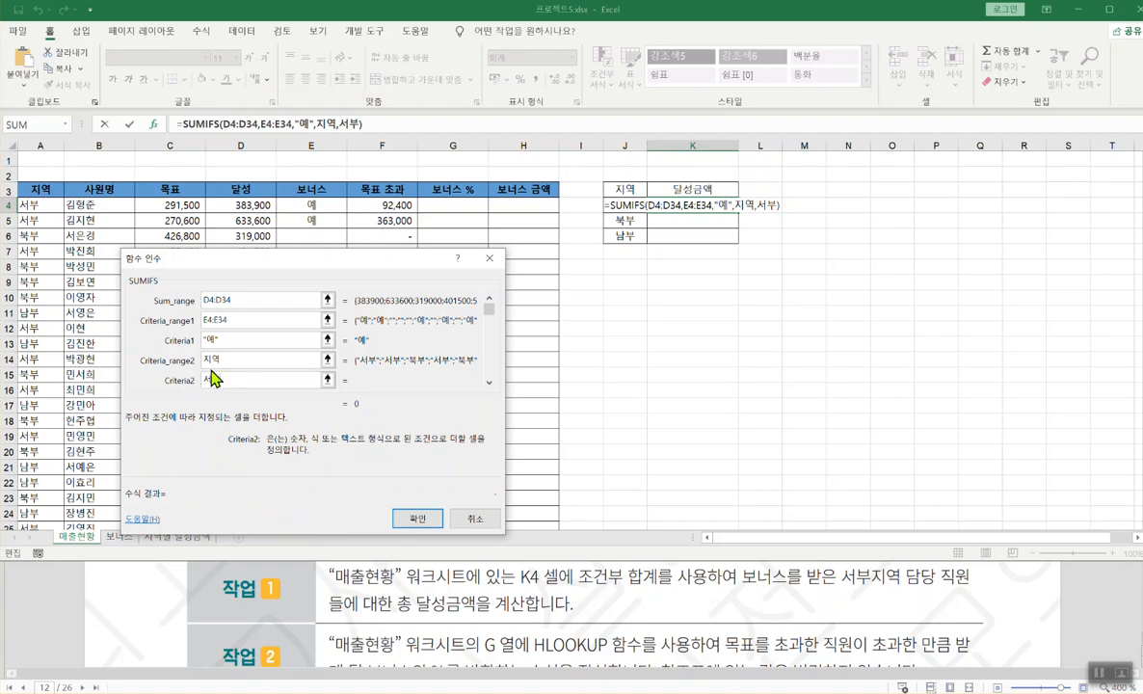
left_click(417, 520)
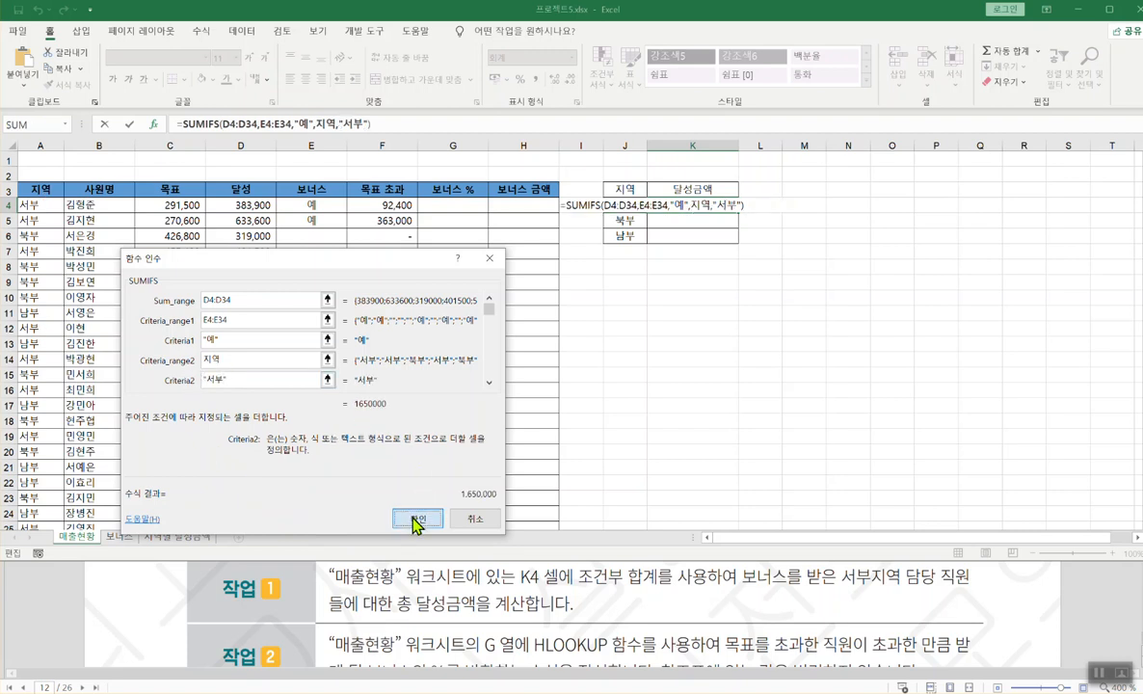
- Copy K4's SUMIFS formula and paste it on a new line in the Notepad notes
double_click(704, 205)
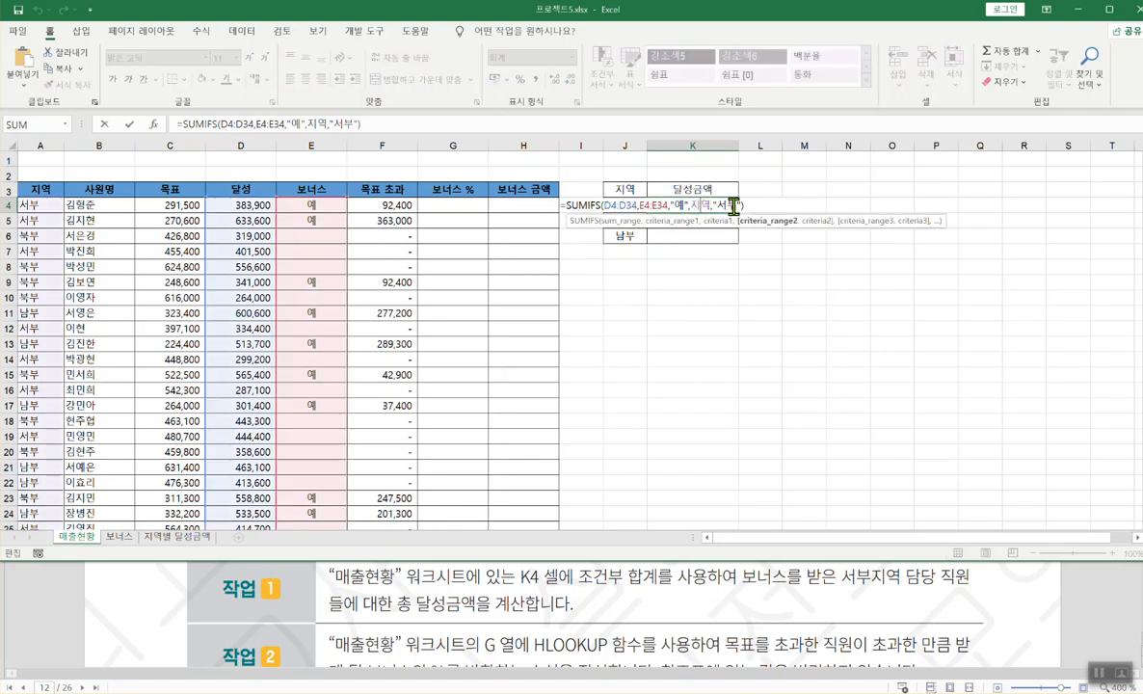
left_click_drag(543, 194, 542, 194)
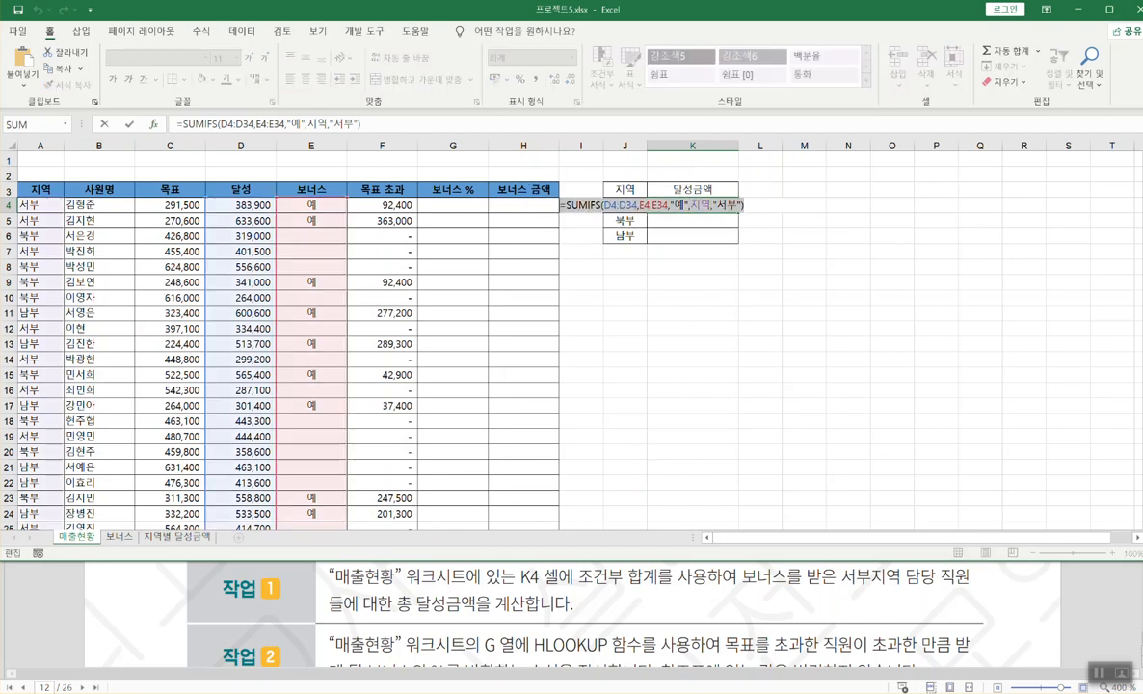
left_click(513, 692)
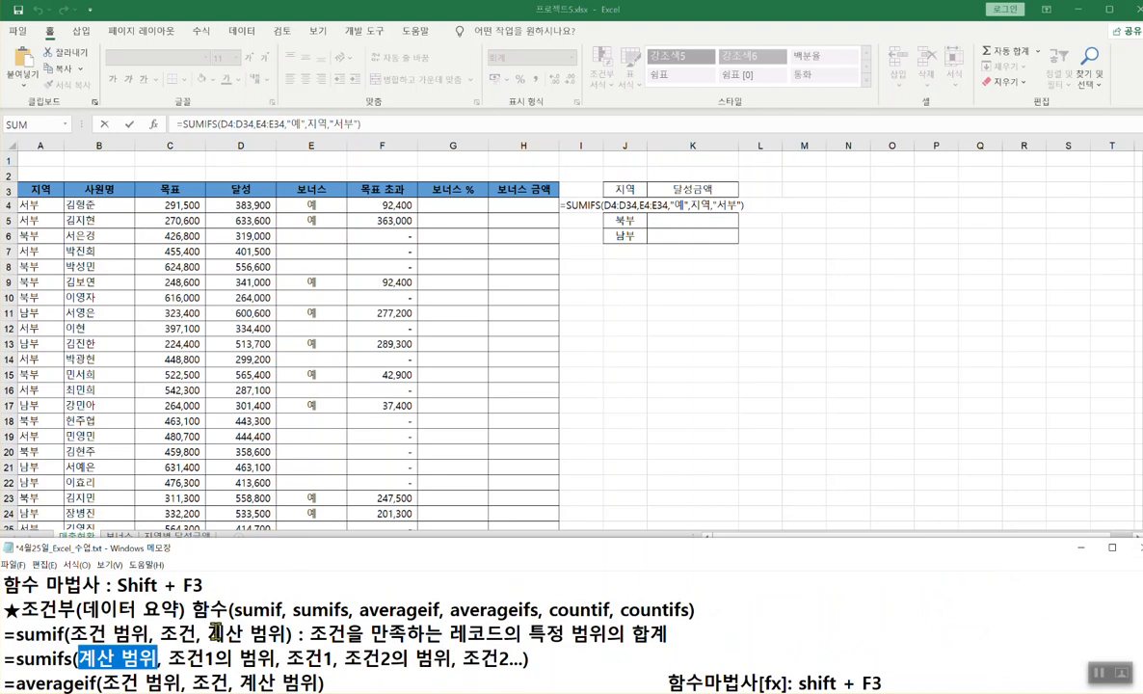
left_click(557, 661)
key("Return")
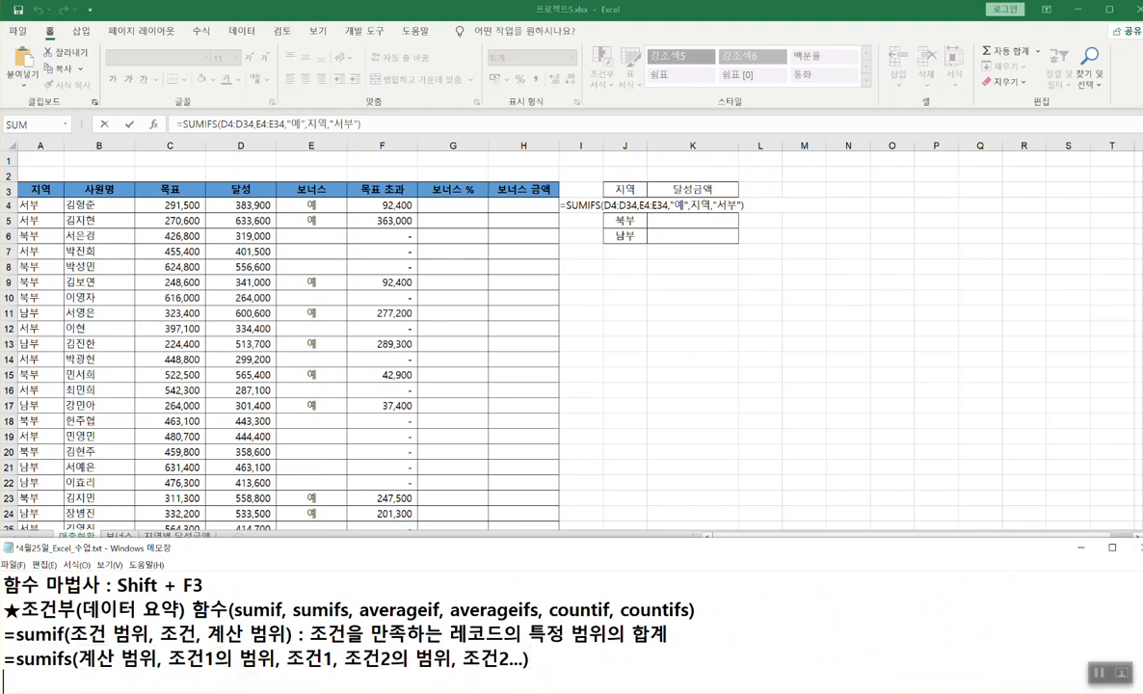
key("ctrl+v")
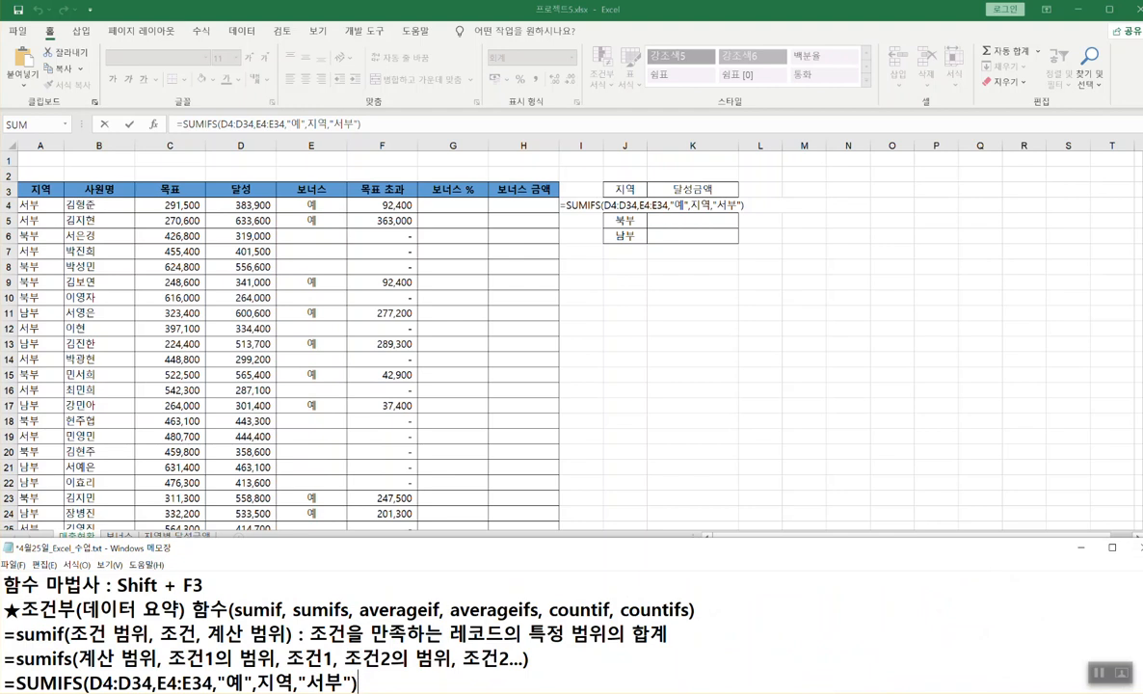
- Put Notepad away and commit K4's formula, keeping the 1,650,000 total
left_click(597, 349)
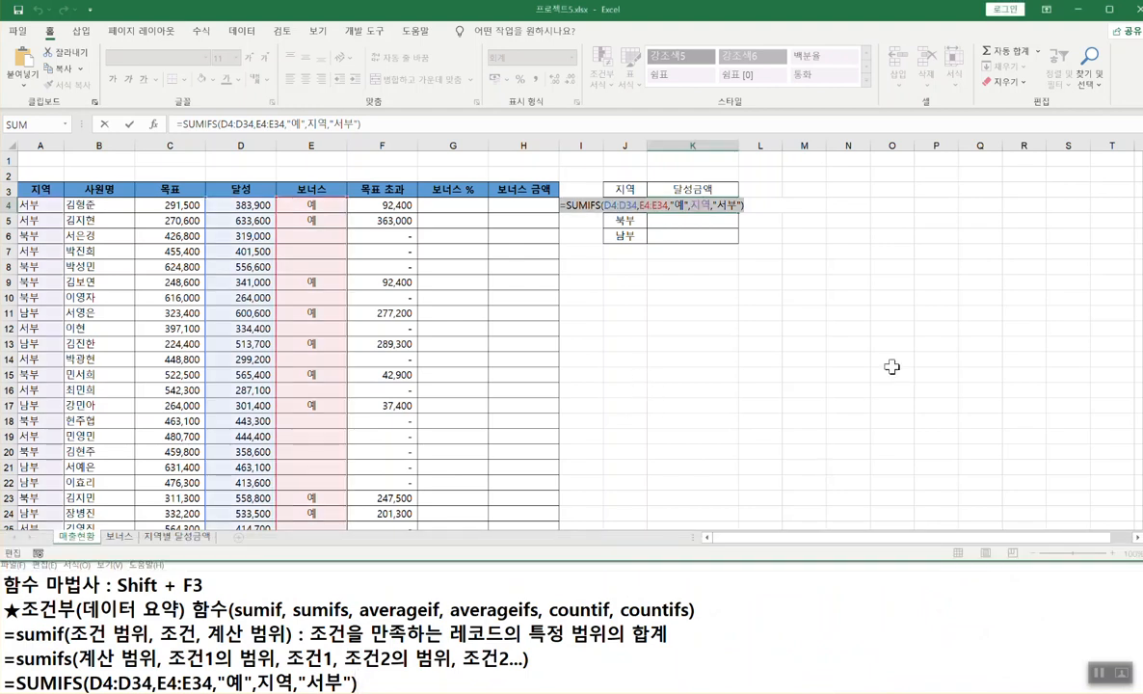
left_click(938, 605)
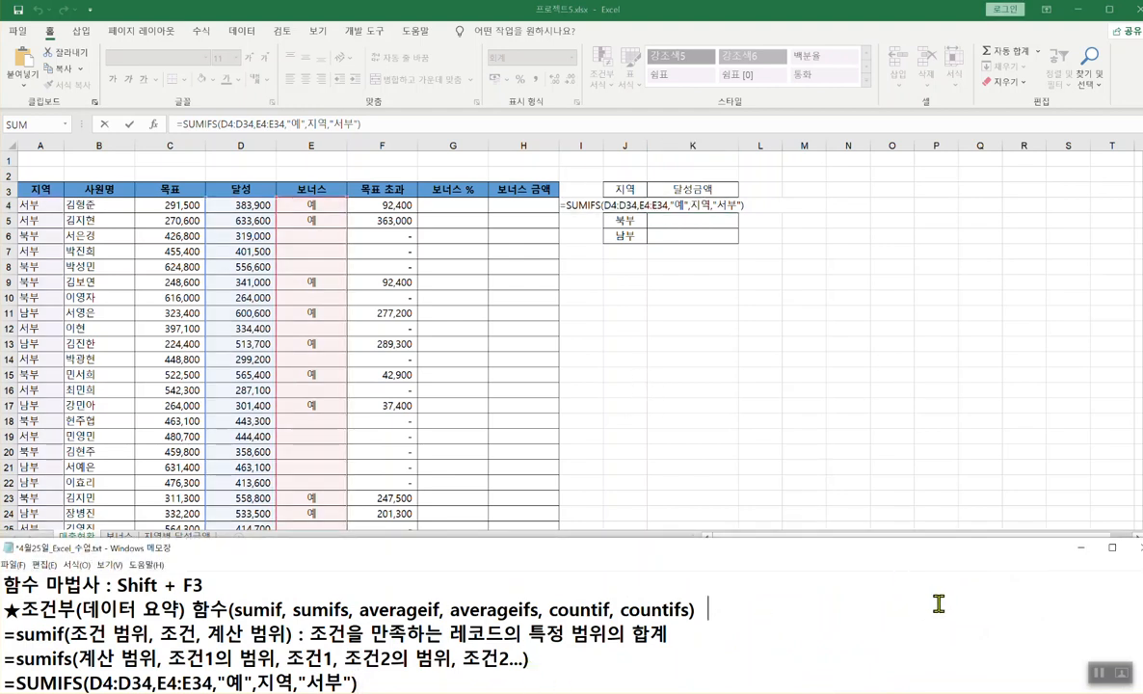
left_click(1081, 548)
scroll(694, 612, "down", 1)
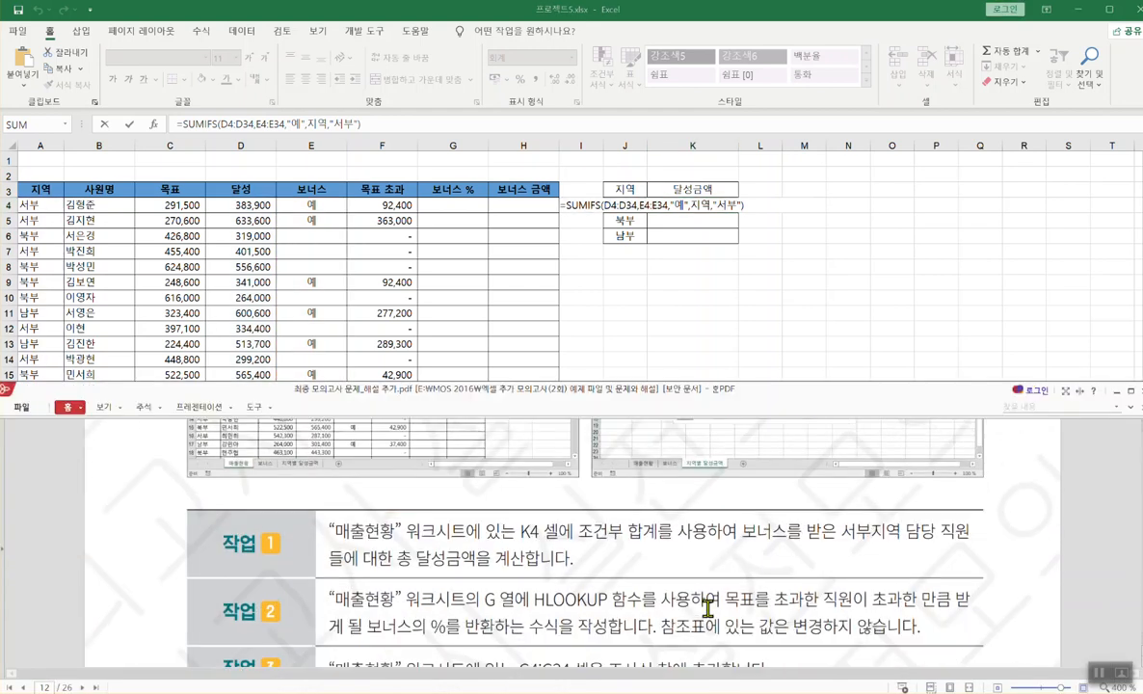
key("alt+Tab")
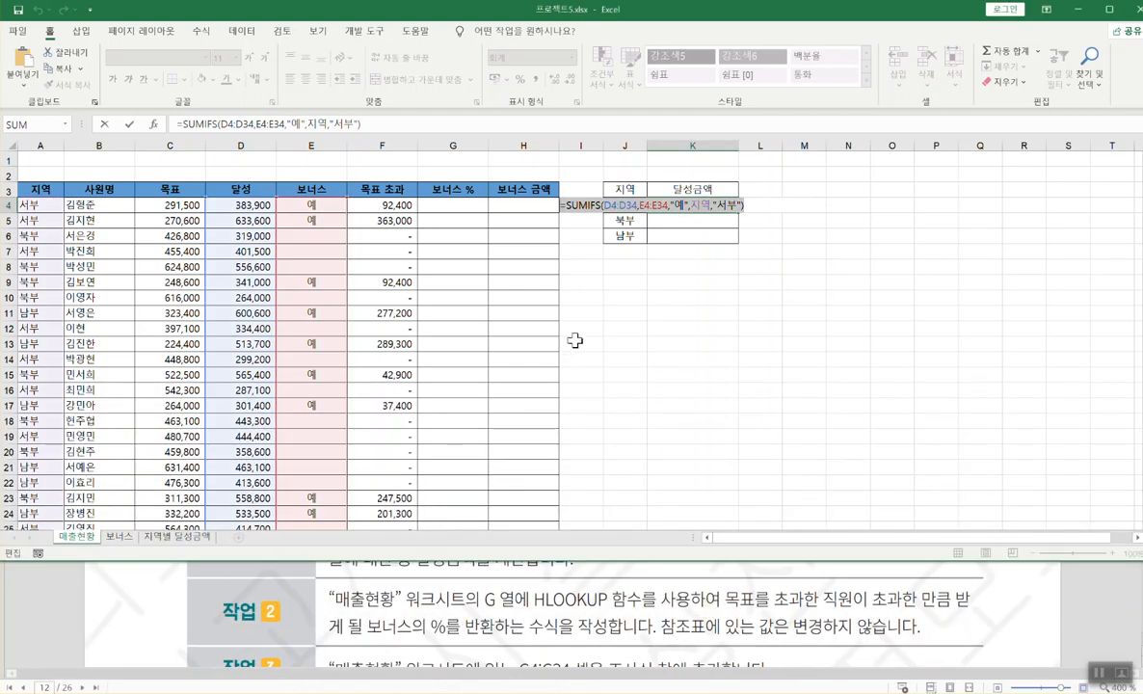
key("Return")
left_click(686, 205)
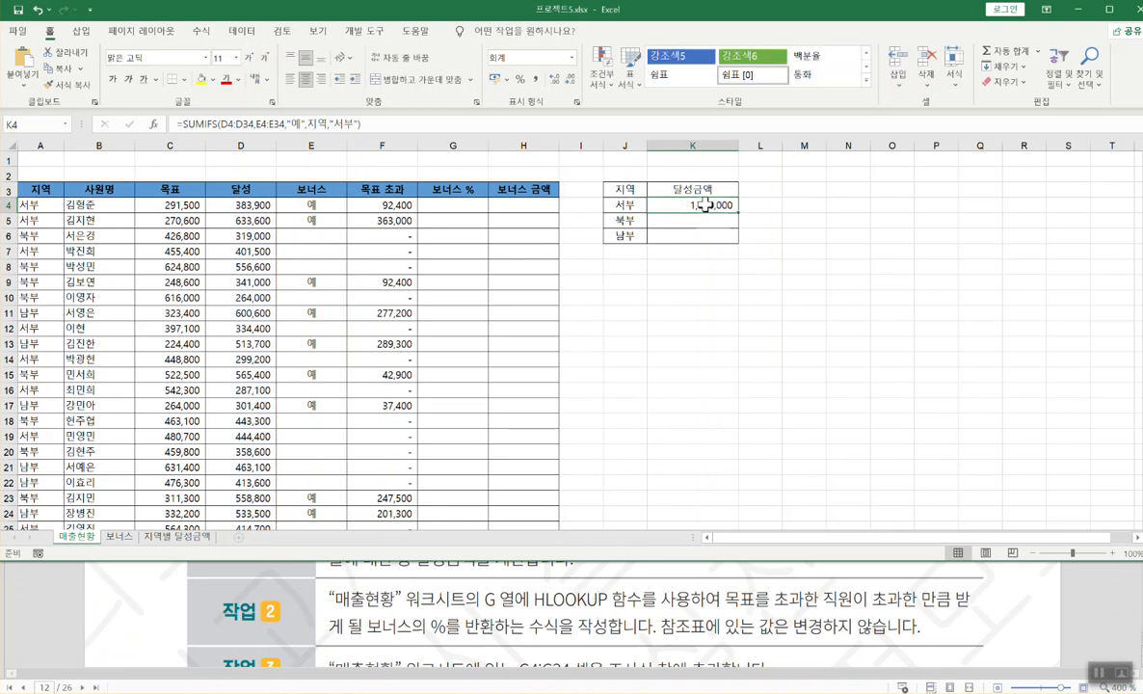
- Select G4 and underline the task's HLOOKUP requirement and 매출현황 sheet reference
left_click(441, 207)
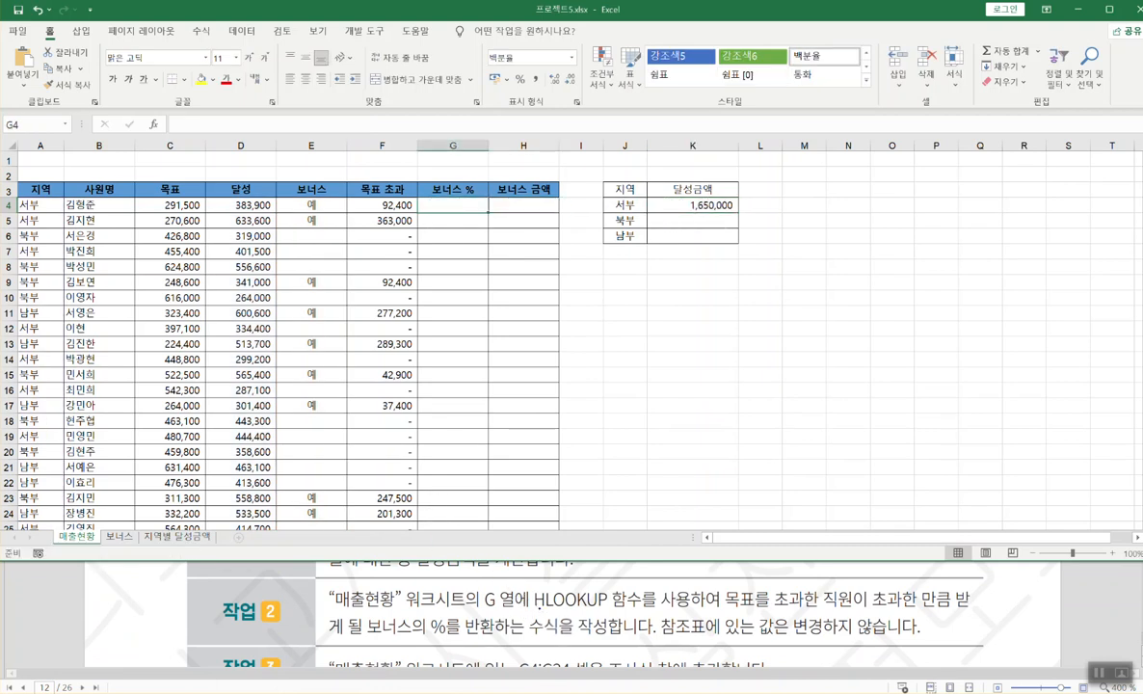
left_click_drag(533, 607, 966, 608)
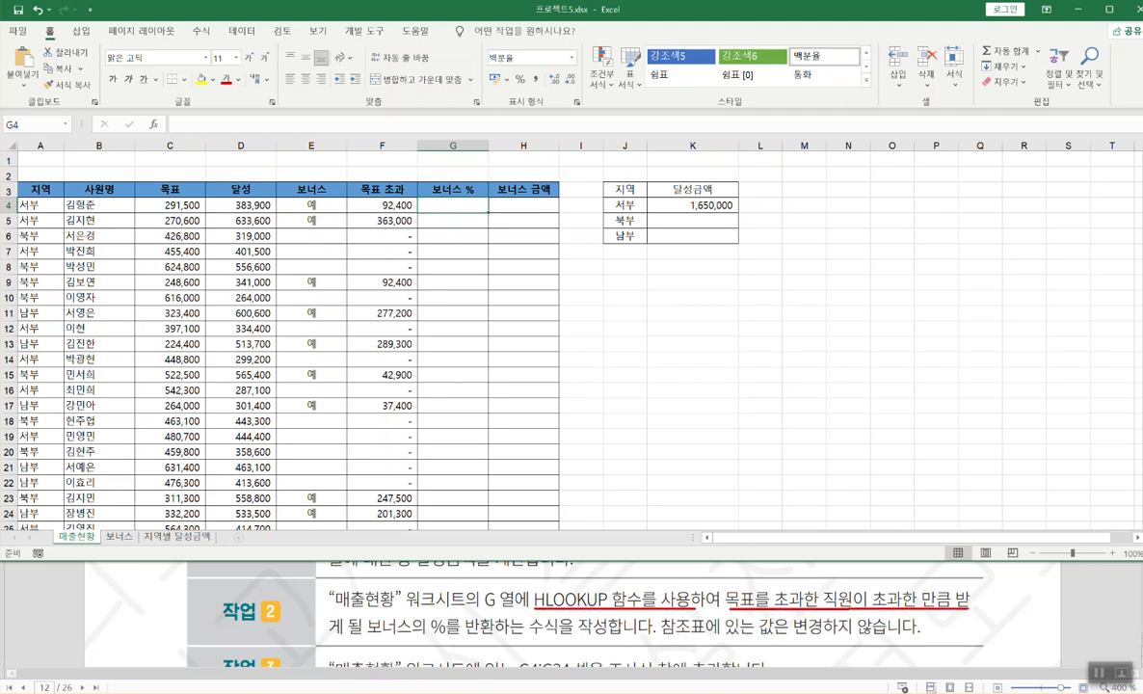
left_click_drag(329, 636, 562, 636)
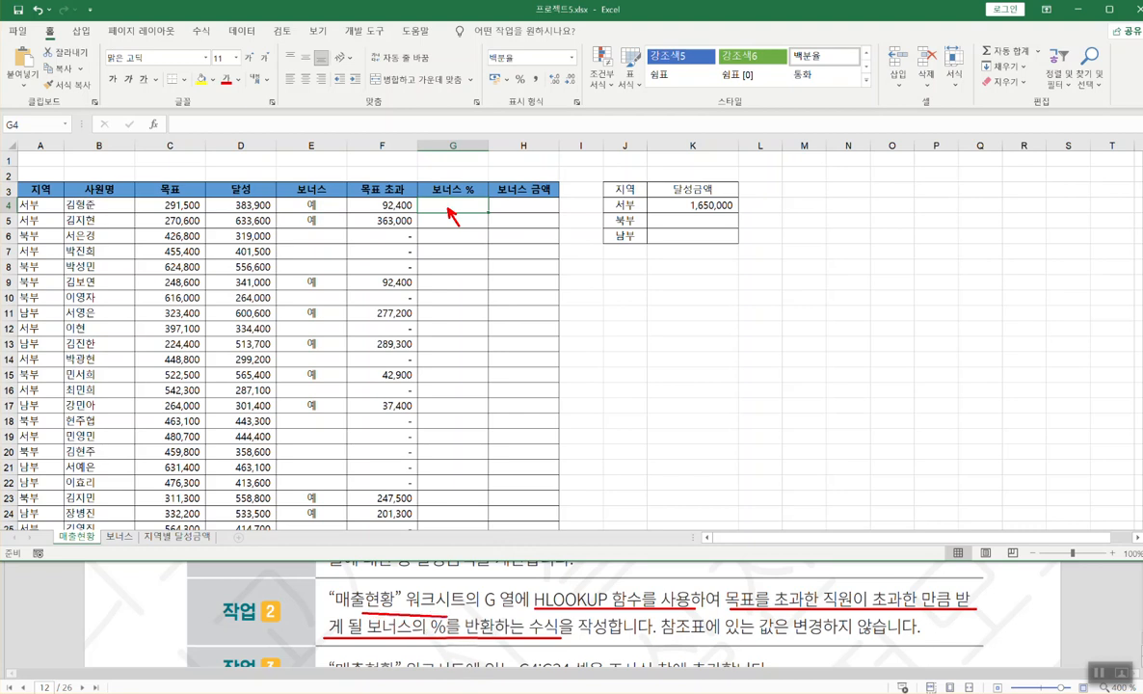
mouse_move(335, 610)
left_mouse_down()
mouse_move(402, 610)
mouse_move(448, 638)
left_mouse_up()
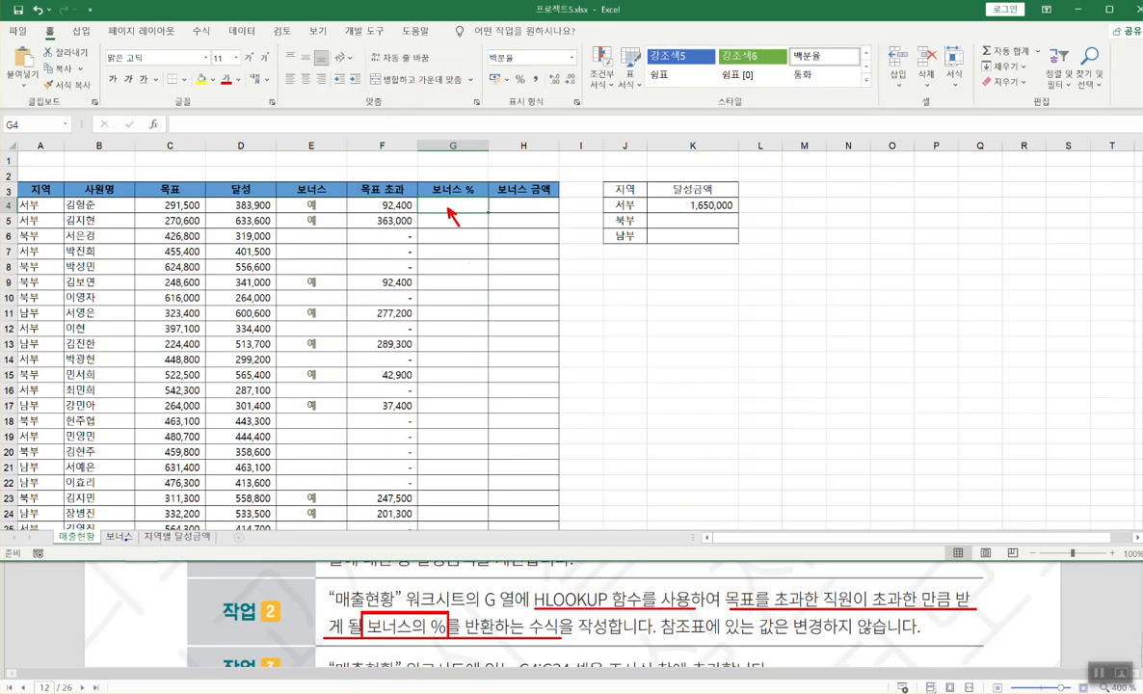
key("Escape")
- On the 보너스 sheet, mark the threshold and percentage rows and the horizontal lookup direction, then return to 매출현황
left_click(117, 537)
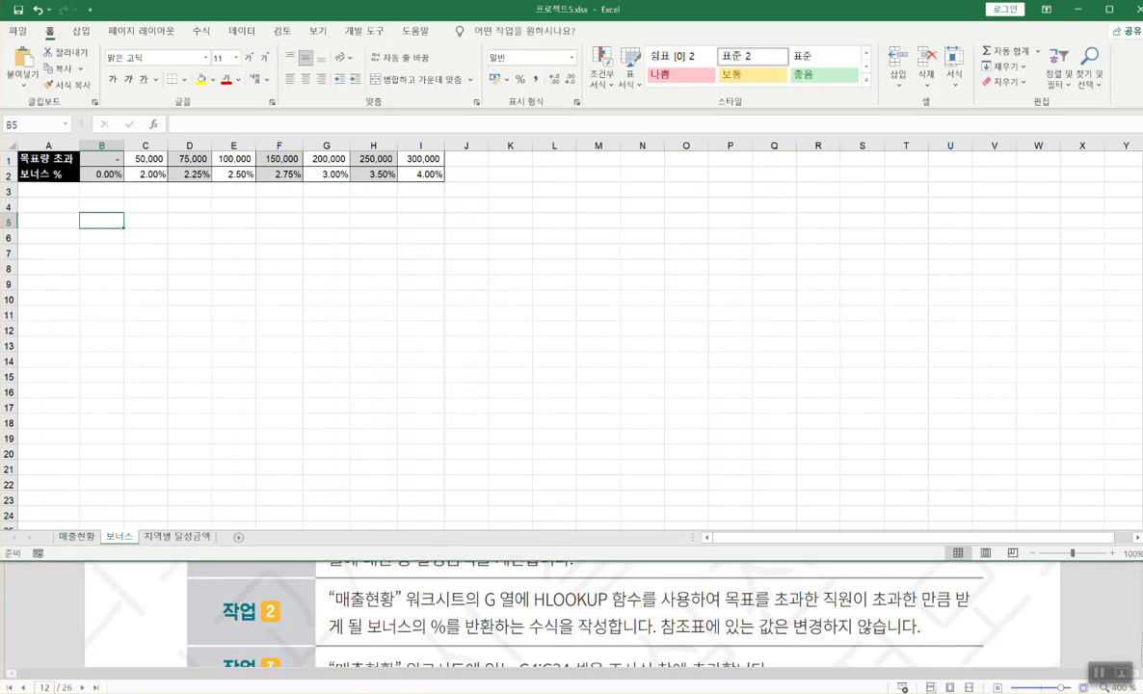
mouse_move(17, 146)
left_mouse_down()
mouse_move(431, 199)
mouse_move(446, 184)
left_mouse_up()
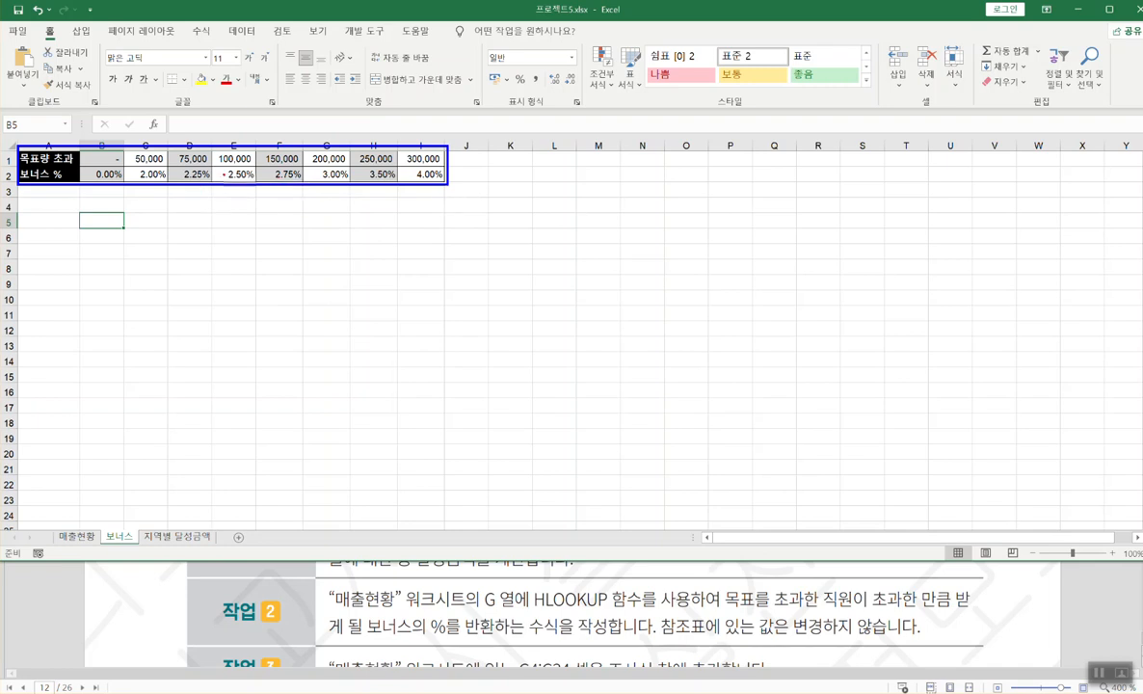
key("e")
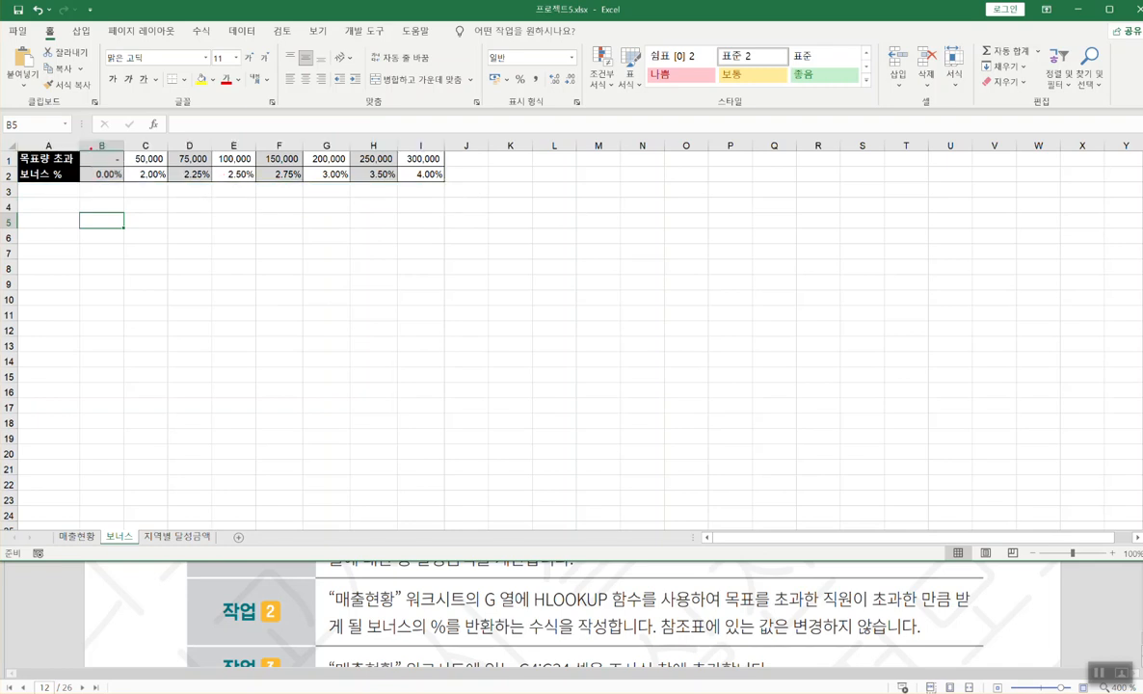
left_click_drag(82, 151, 445, 166)
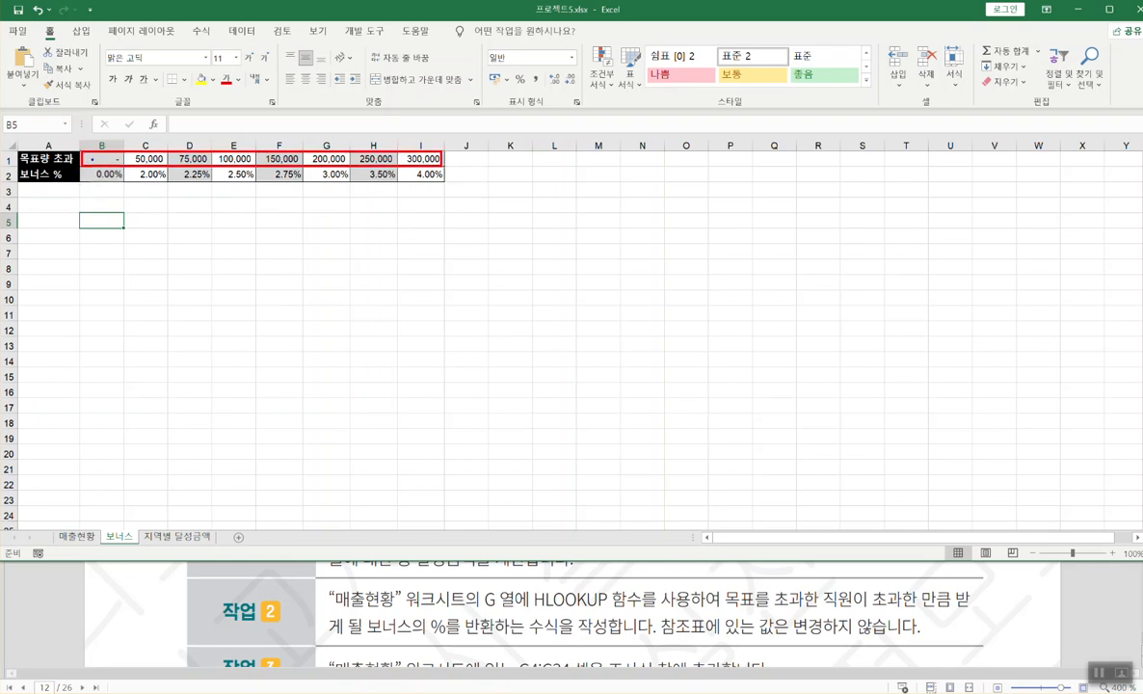
left_click_drag(83, 168, 444, 181)
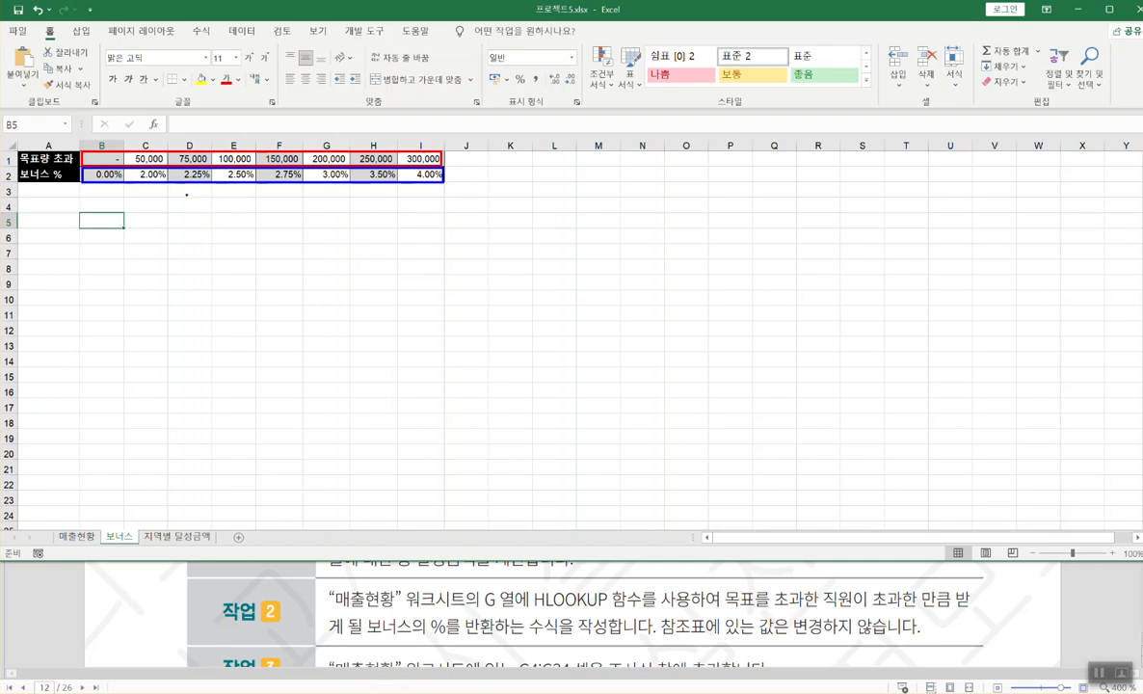
left_click_drag(184, 194, 285, 195)
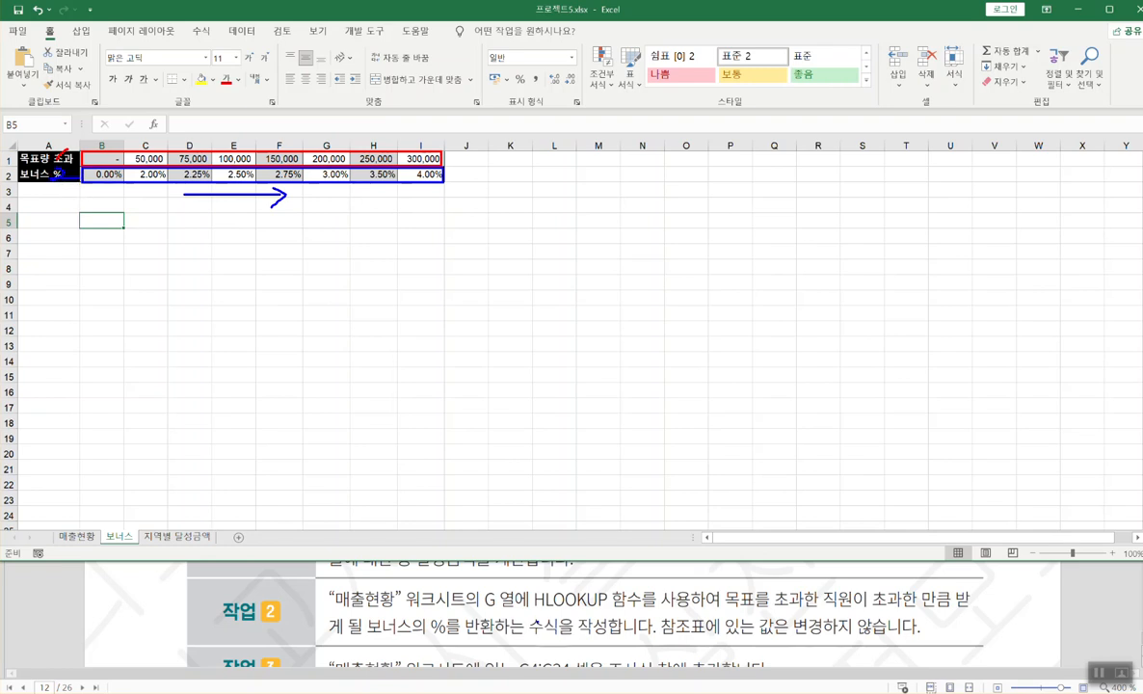
key("Escape")
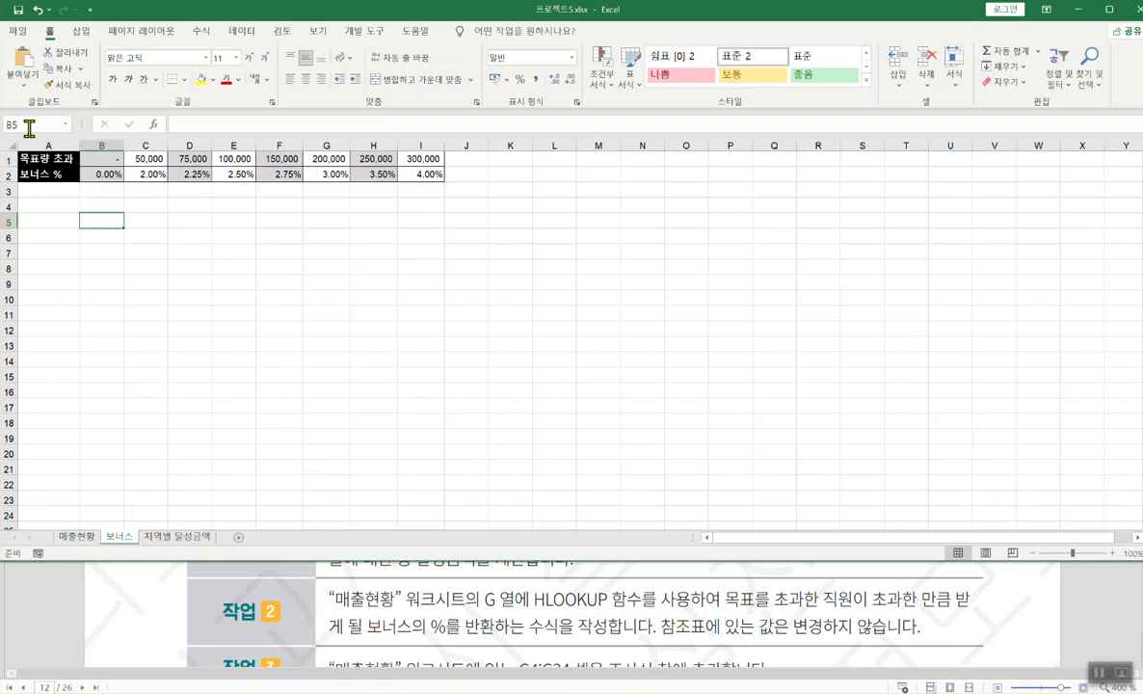
left_click(77, 537)
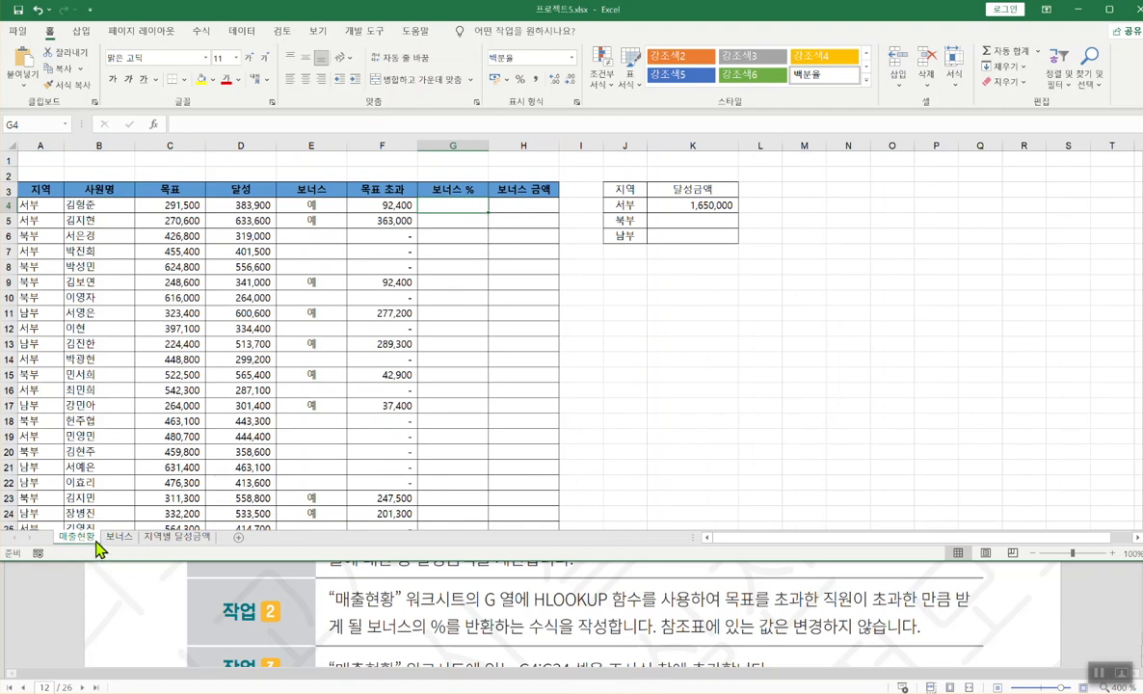
- Review the Hlookup and Vlookup headings in the Notepad function notes
key("alt+Tab")
scroll(358, 611, "down", 6)
scroll(358, 611, "down", 1)
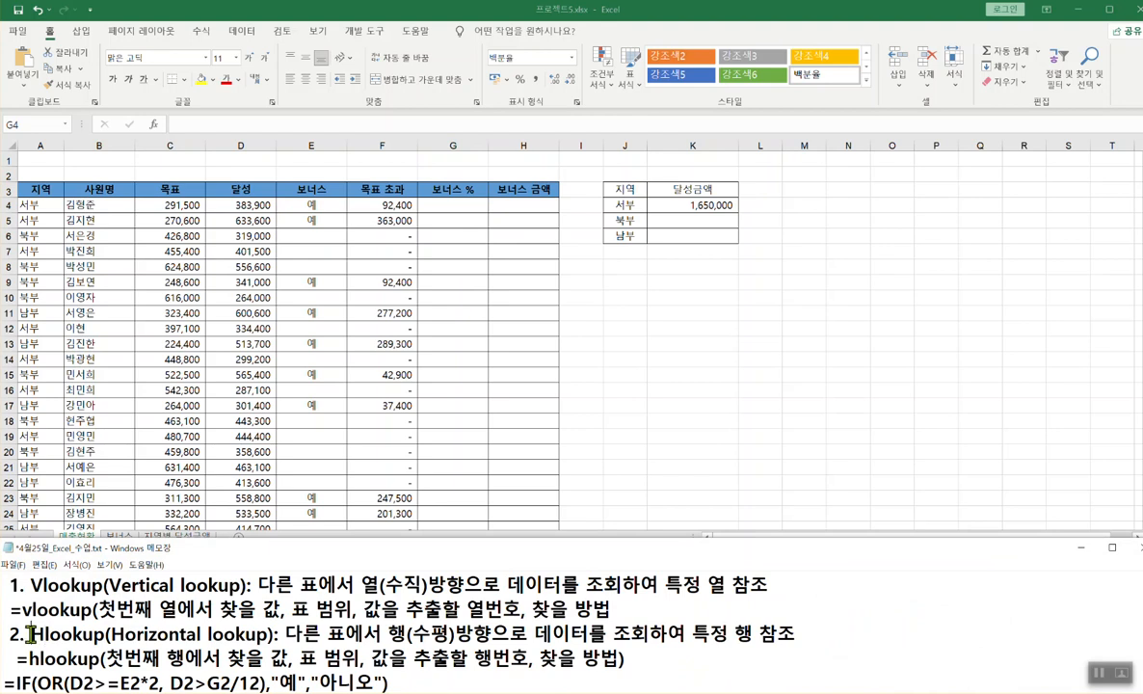
left_click_drag(30, 634, 273, 634)
left_click_drag(31, 585, 246, 585)
left_click(204, 634)
- Enter =HLOOKUP in G4 via autocomplete and open its Function Arguments dialog
left_click(452, 204)
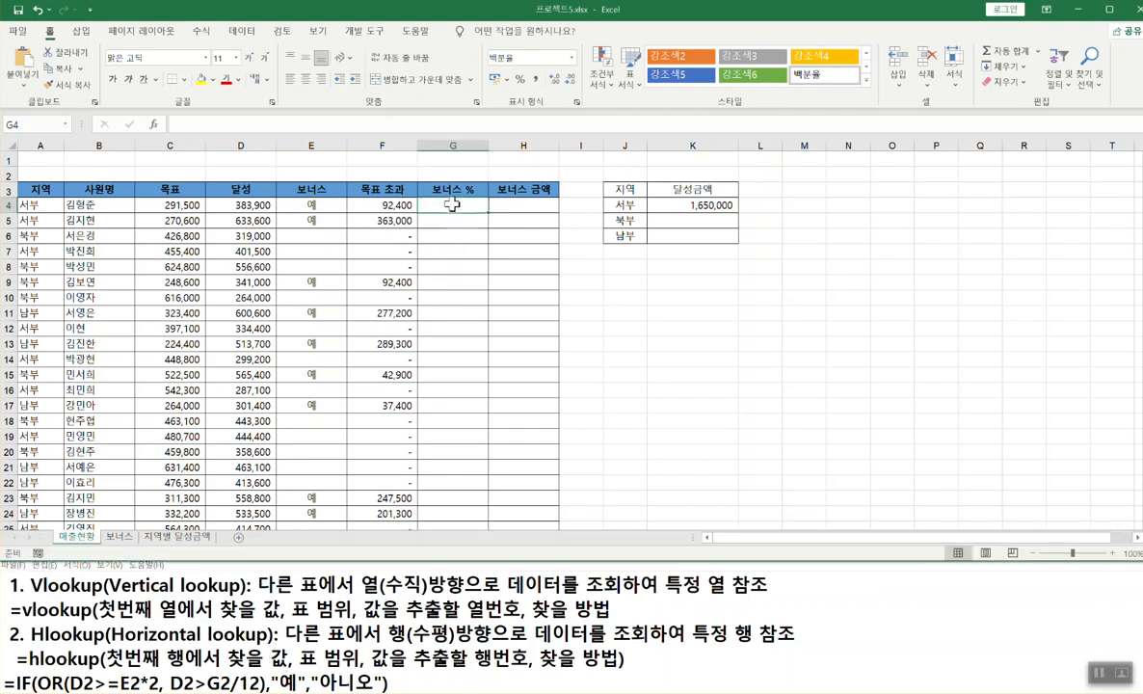
type("=ㅗ")
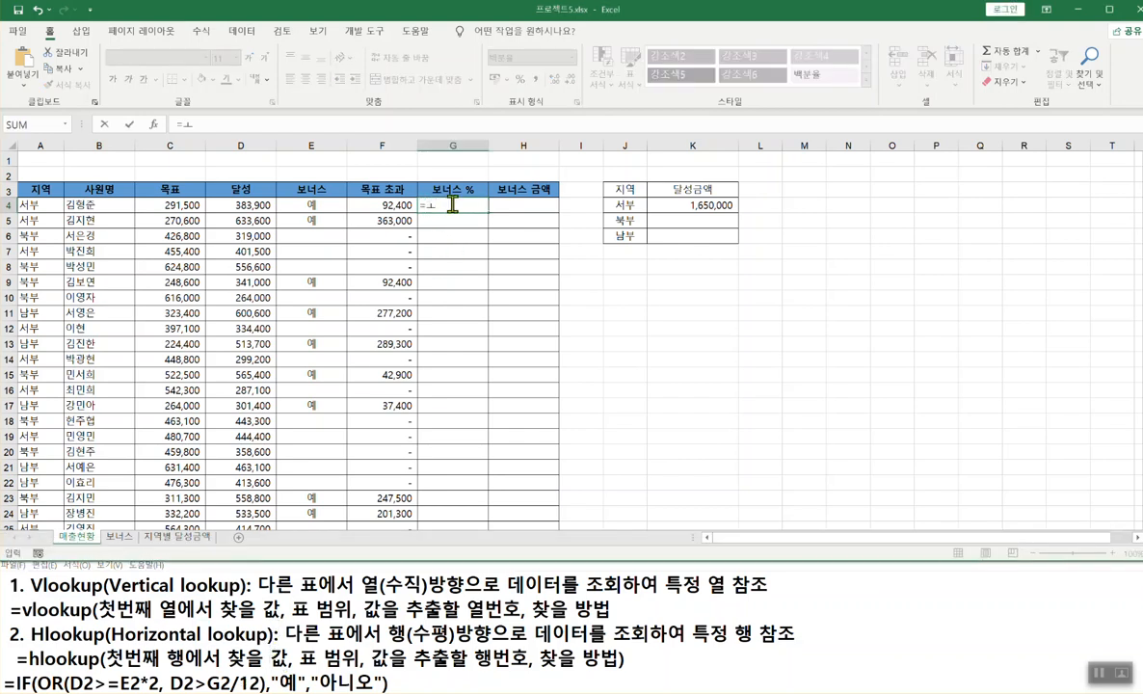
type("hloo")
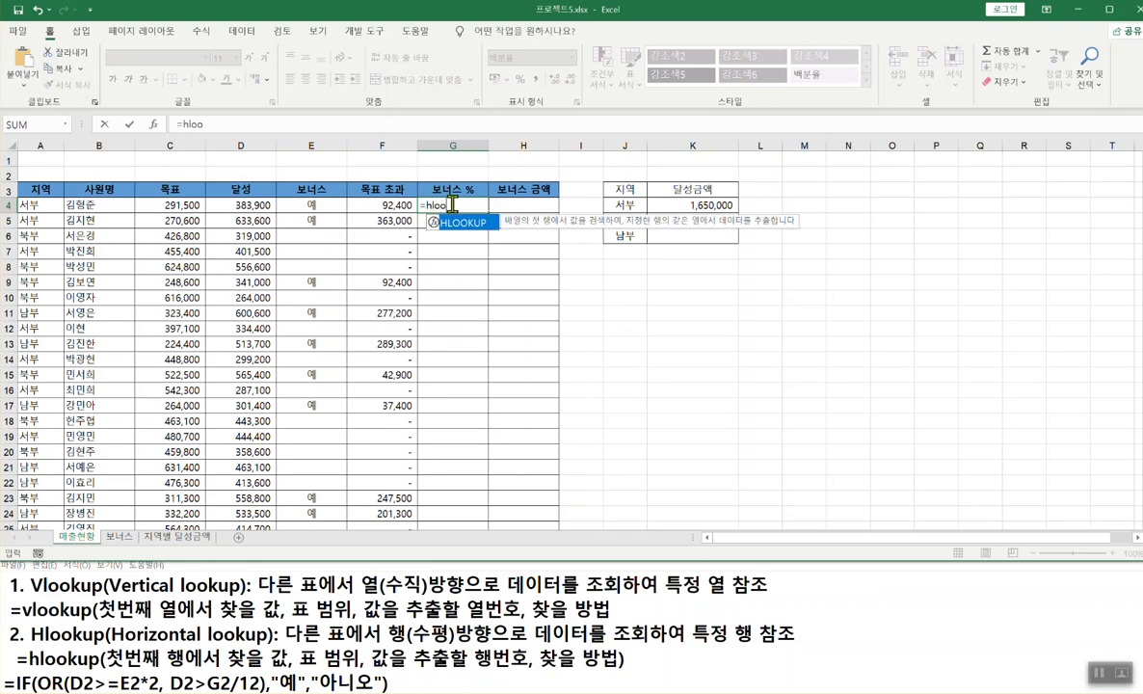
double_click(443, 223)
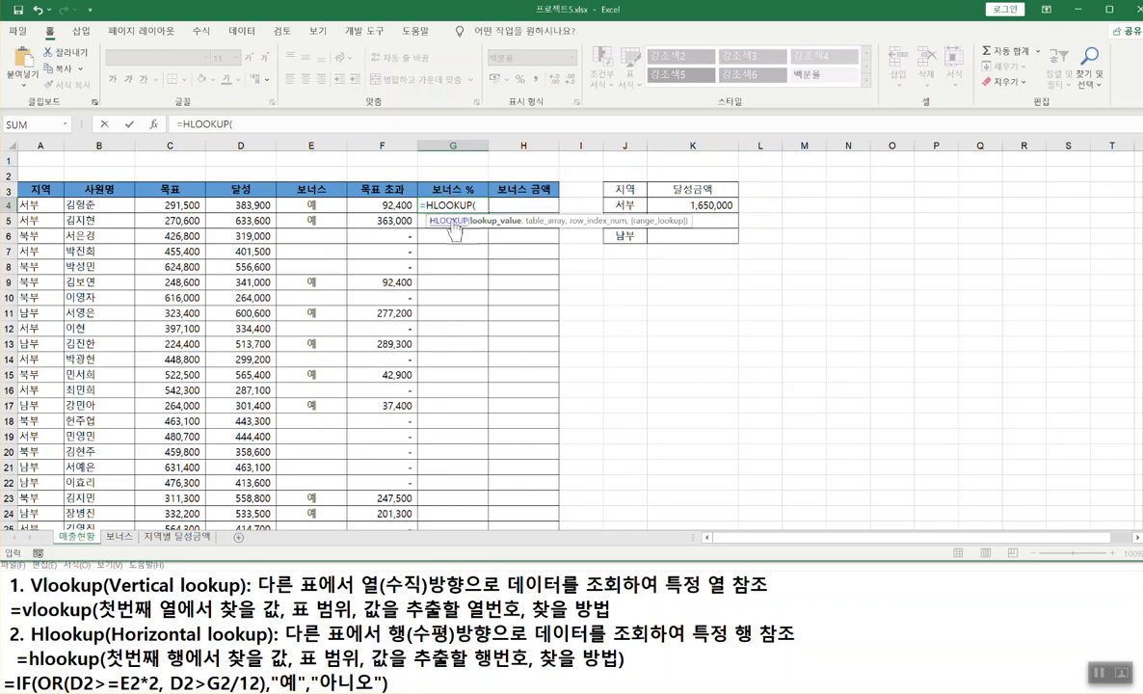
left_click(155, 124)
left_click_drag(384, 254, 713, 294)
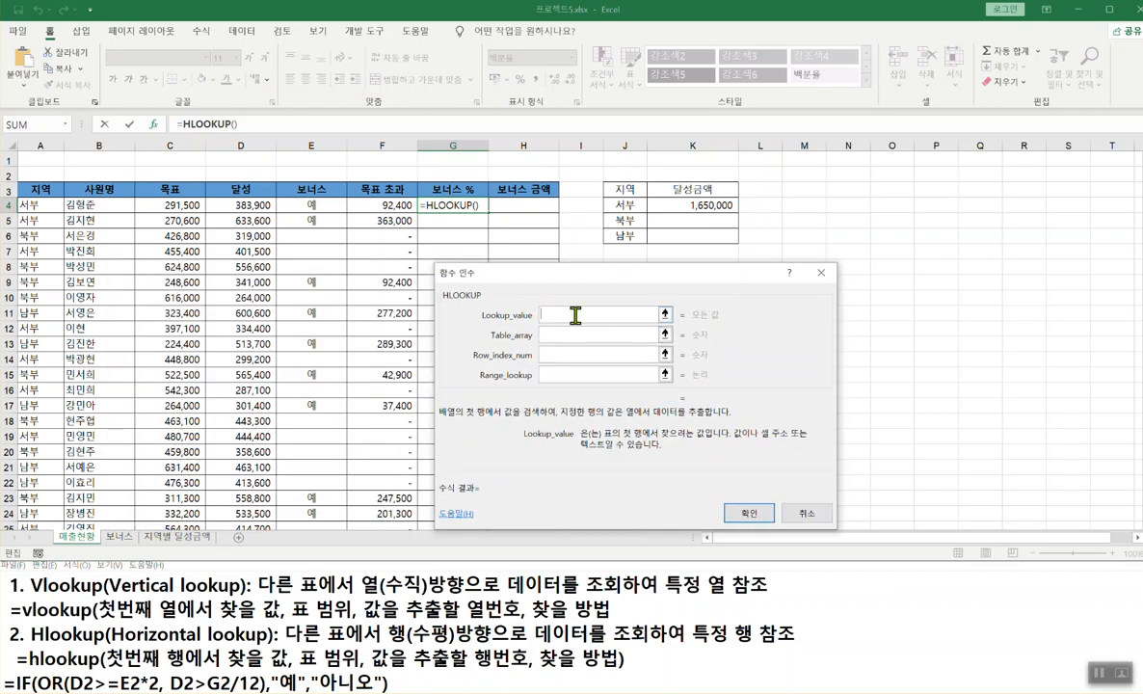
left_click_drag(602, 441, 707, 441)
left_click_drag(604, 439, 646, 439)
left_click_drag(259, 176, 210, 207)
left_click_drag(222, 190, 253, 219)
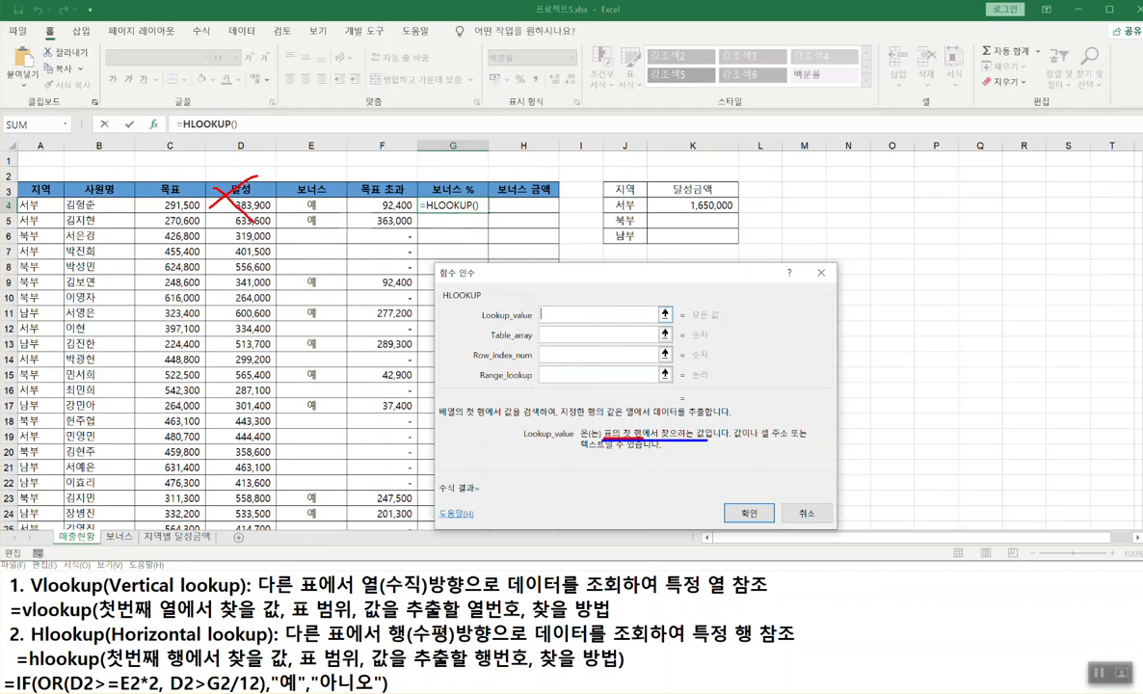
left_click_drag(307, 210, 308, 212)
key("ctrl+z")
left_click_drag(619, 428, 625, 420)
key("Escape")
left_click(119, 536)
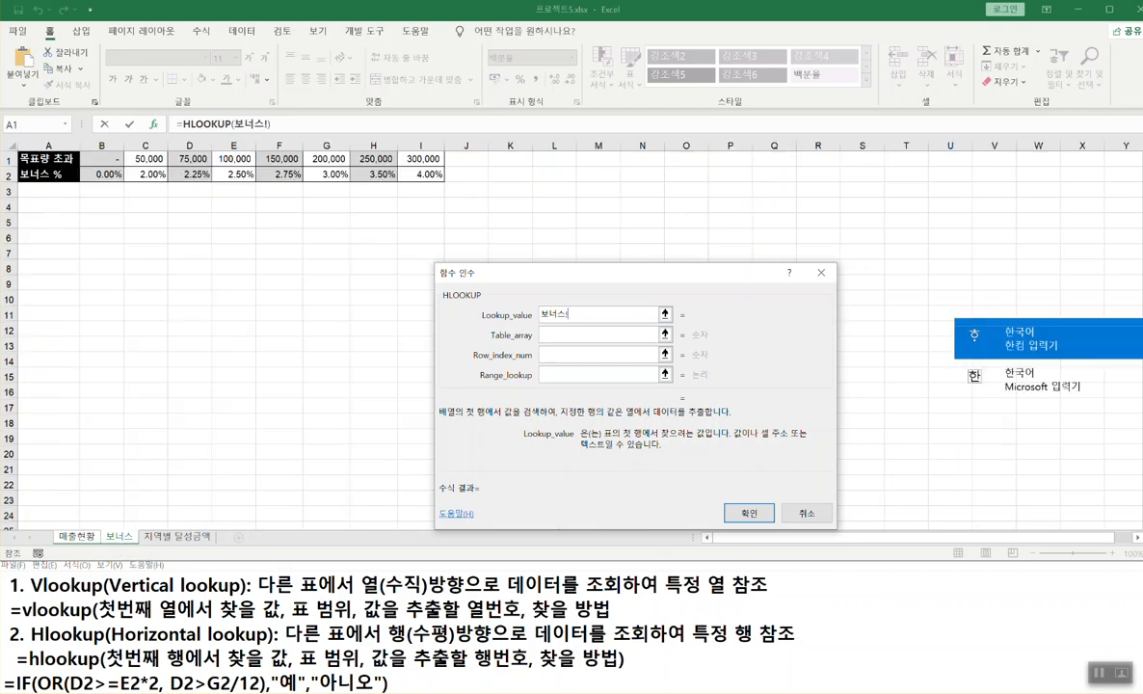
mouse_move(16, 147)
left_mouse_down()
mouse_move(384, 193)
mouse_move(447, 185)
mouse_move(448, 168)
mouse_move(447, 189)
mouse_move(447, 167)
left_mouse_up()
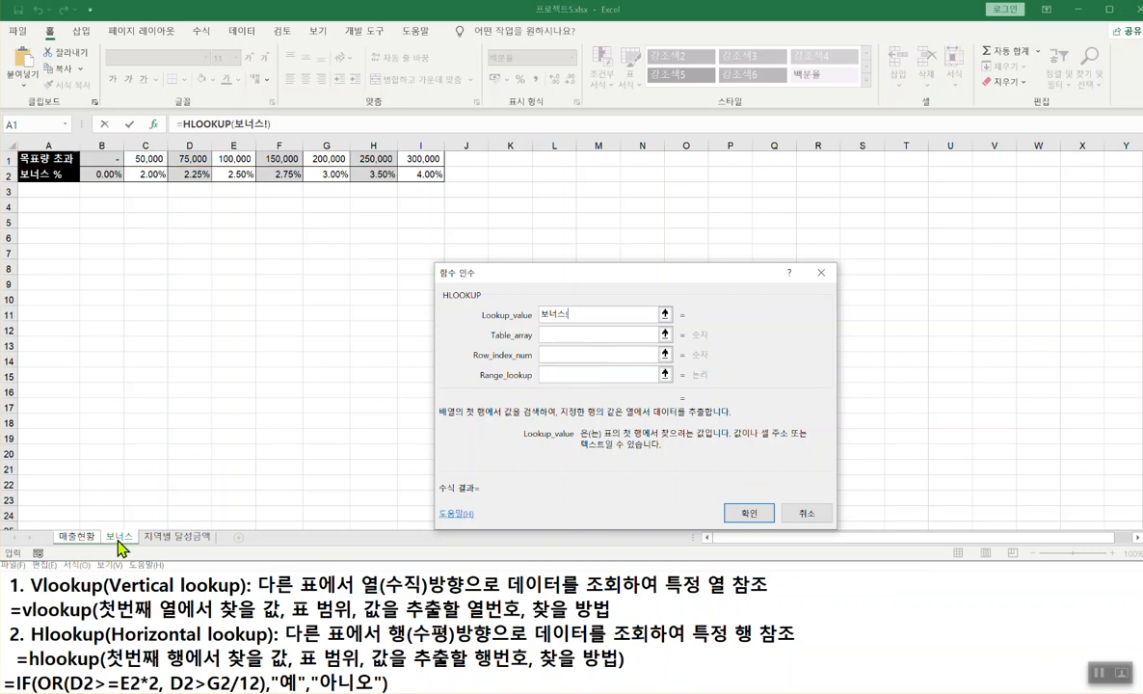
left_click(77, 537)
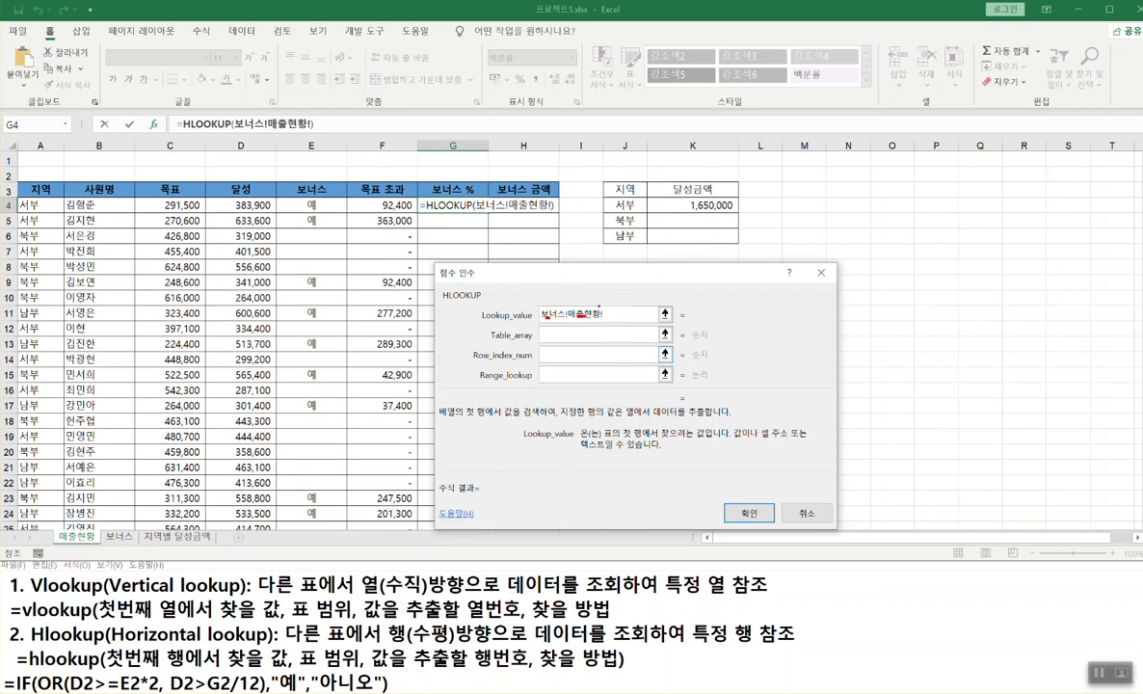
mouse_move(535, 324)
left_mouse_down()
mouse_move(578, 308)
mouse_move(503, 315)
mouse_move(534, 317)
left_mouse_up()
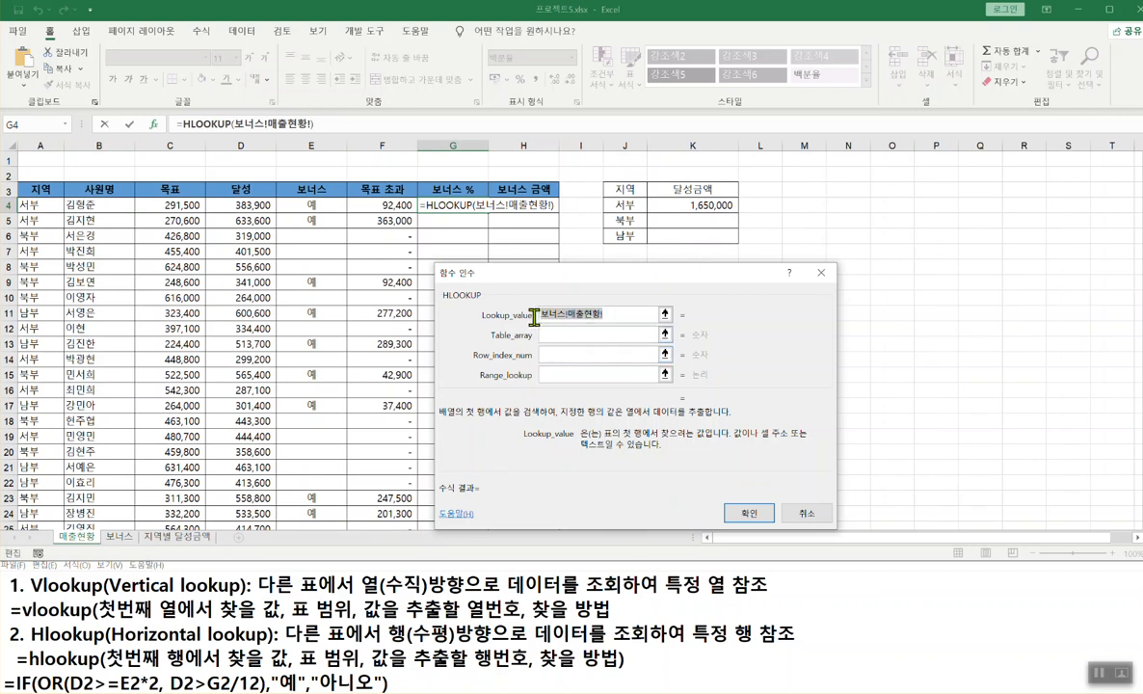
key("BackSpace")
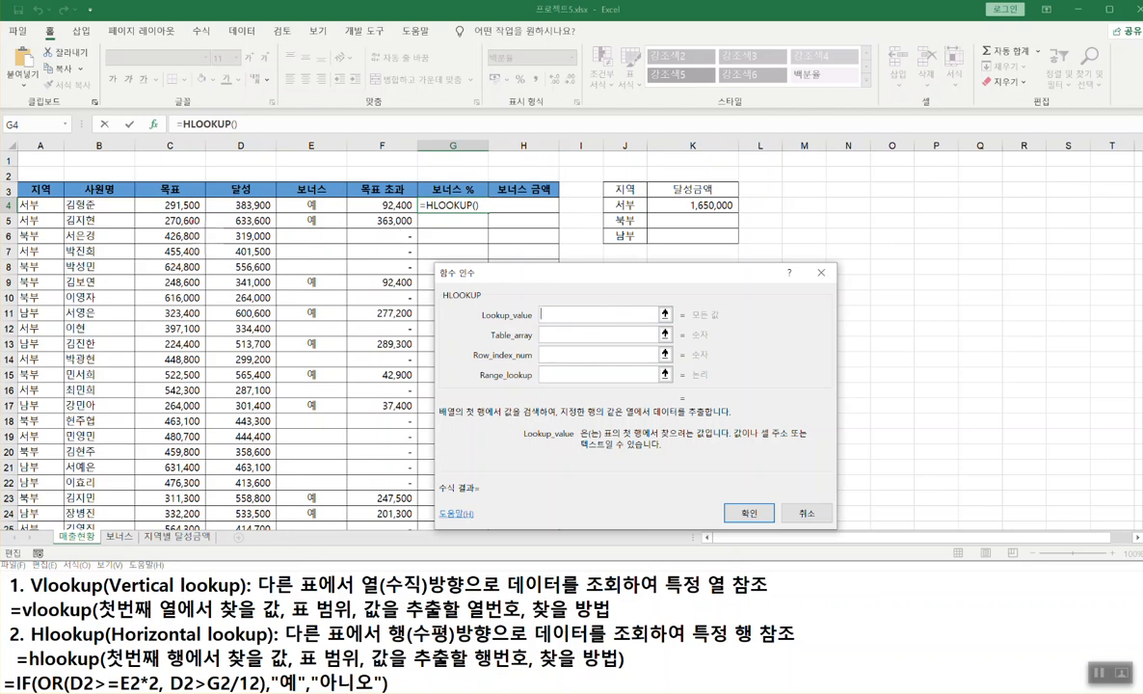
- Set HLOOKUP's Lookup_value to 매출현황!F4, the 92,400 over-target amount
mouse_move(34, 211)
left_mouse_down()
mouse_move(504, 220)
mouse_move(499, 211)
left_mouse_up()
mouse_move(382, 224)
left_mouse_down()
mouse_move(402, 205)
mouse_move(393, 200)
left_mouse_up()
key("Escape")
left_click(397, 204)
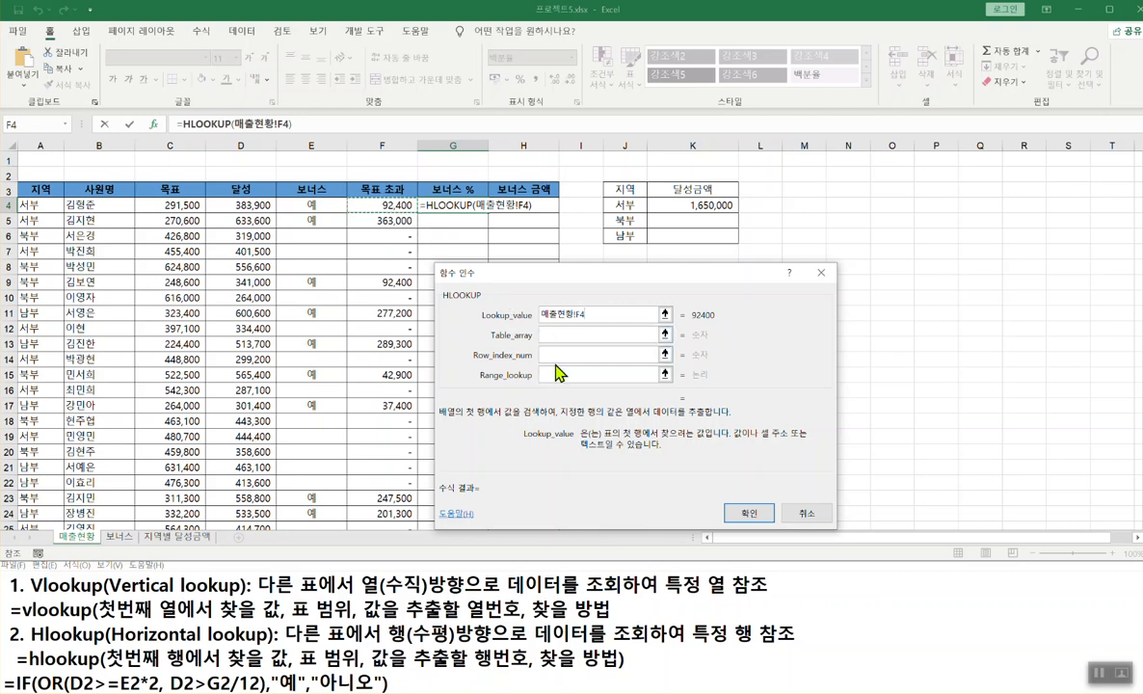
mouse_move(576, 310)
left_mouse_down()
mouse_move(548, 323)
mouse_move(570, 323)
left_mouse_up()
key("Escape")
left_click(559, 335)
key("ctrl+2")
left_click_drag(536, 344, 546, 335)
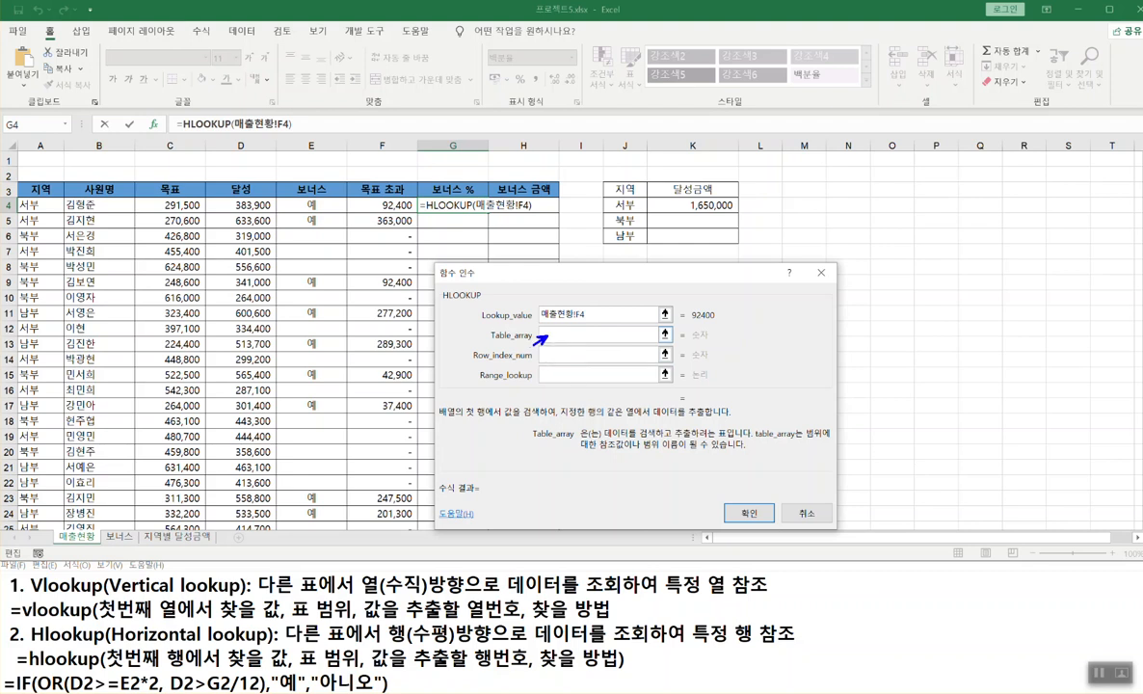
left_click_drag(605, 438, 725, 436)
left_click_drag(491, 342, 558, 347)
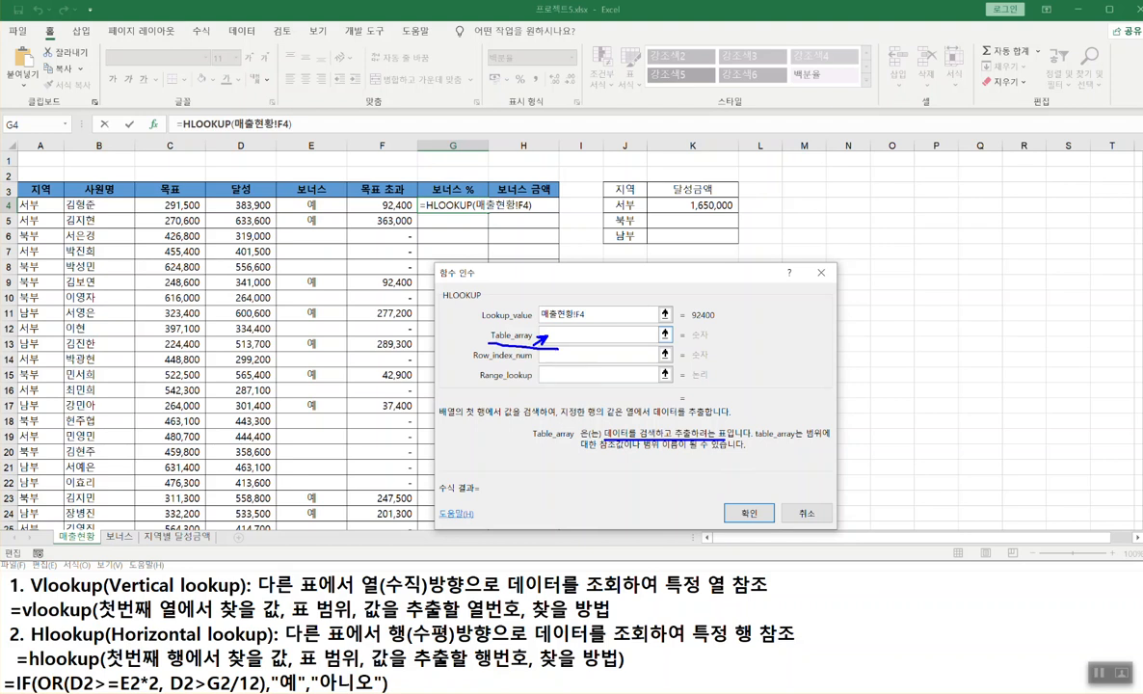
key("Escape")
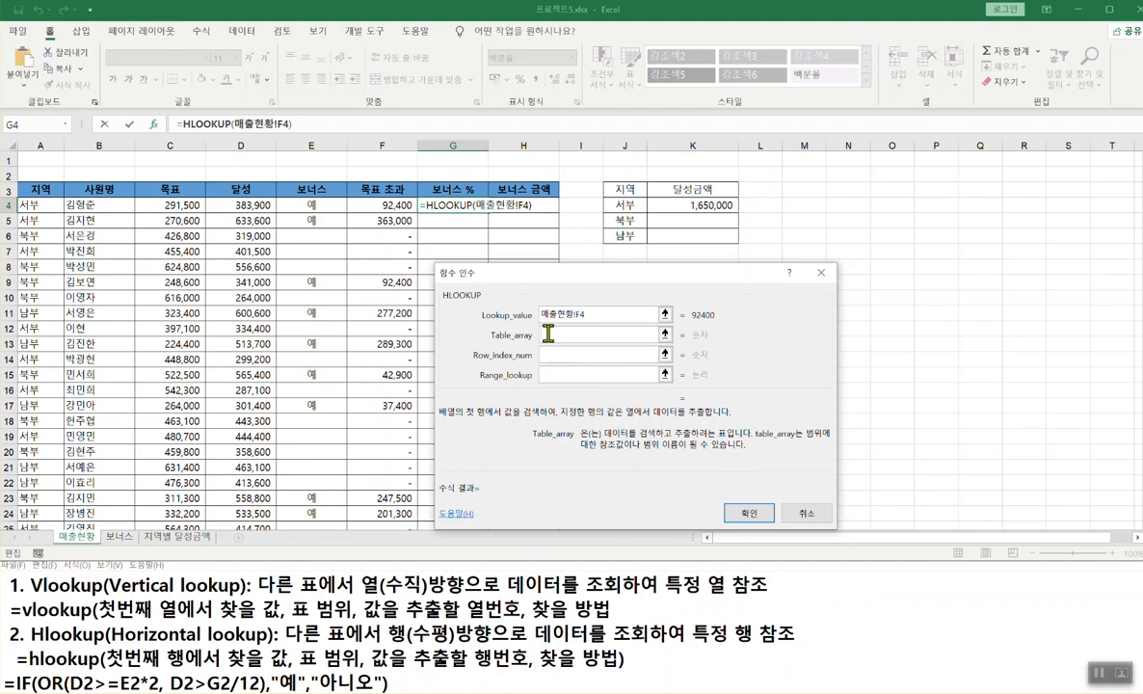
- On the 보너스 sheet, select A1:I2 as the HLOOKUP table and make it absolute with F4
left_click(118, 536)
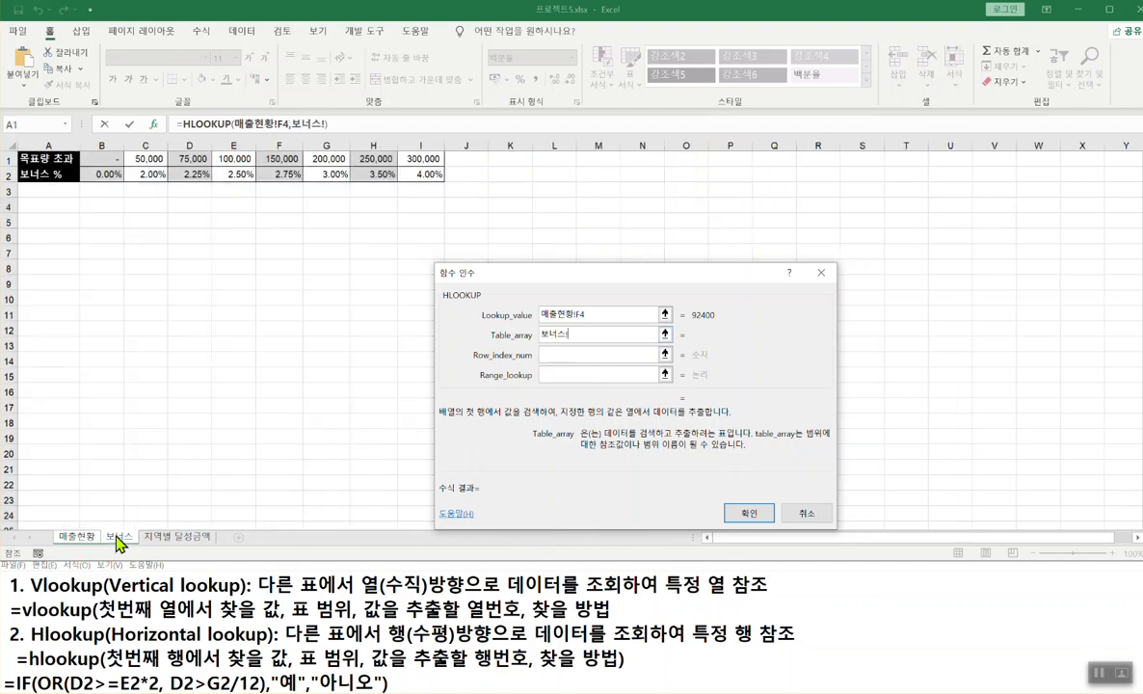
left_click_drag(56, 158, 425, 170)
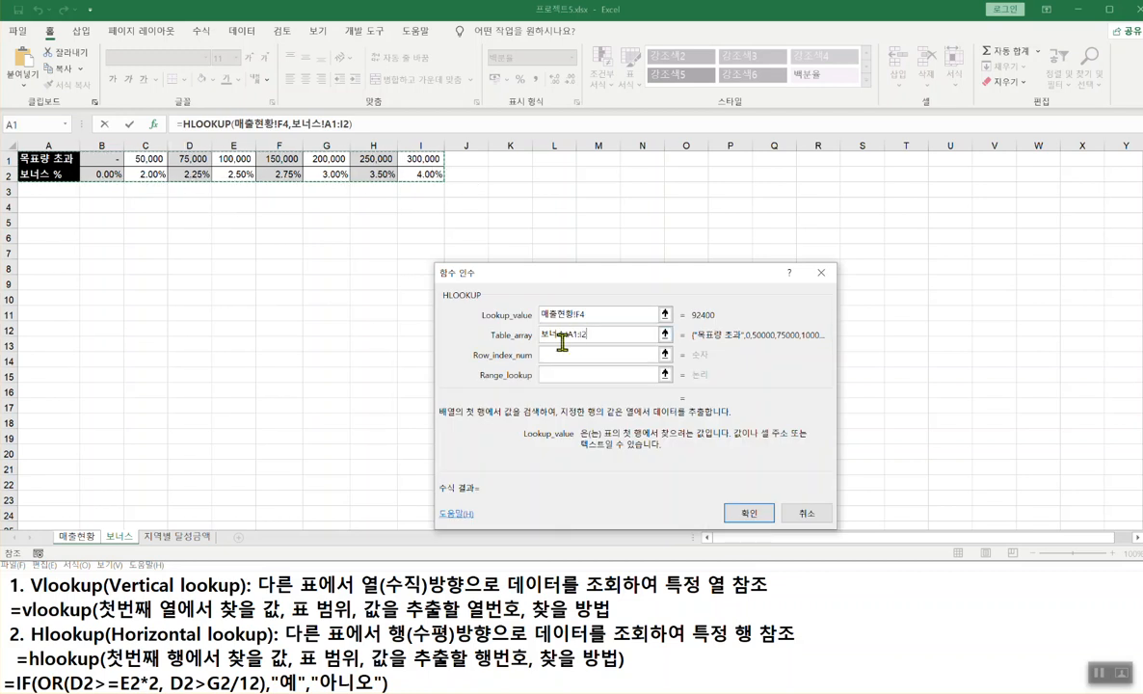
key("F4")
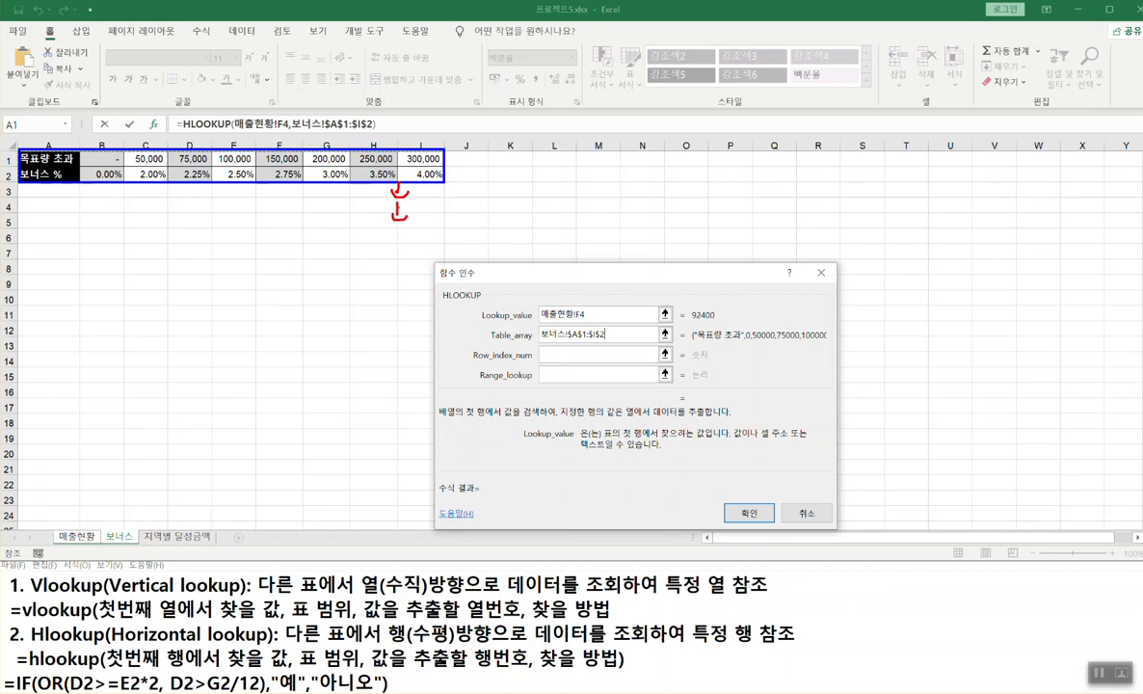
- Reselect the bonus table A1:I2 and lock it again as the absolute range $A$1:$I$2
mouse_move(382, 189)
left_mouse_down()
mouse_move(411, 197)
mouse_move(386, 206)
mouse_move(400, 218)
left_mouse_up()
left_click_drag(541, 341, 605, 339)
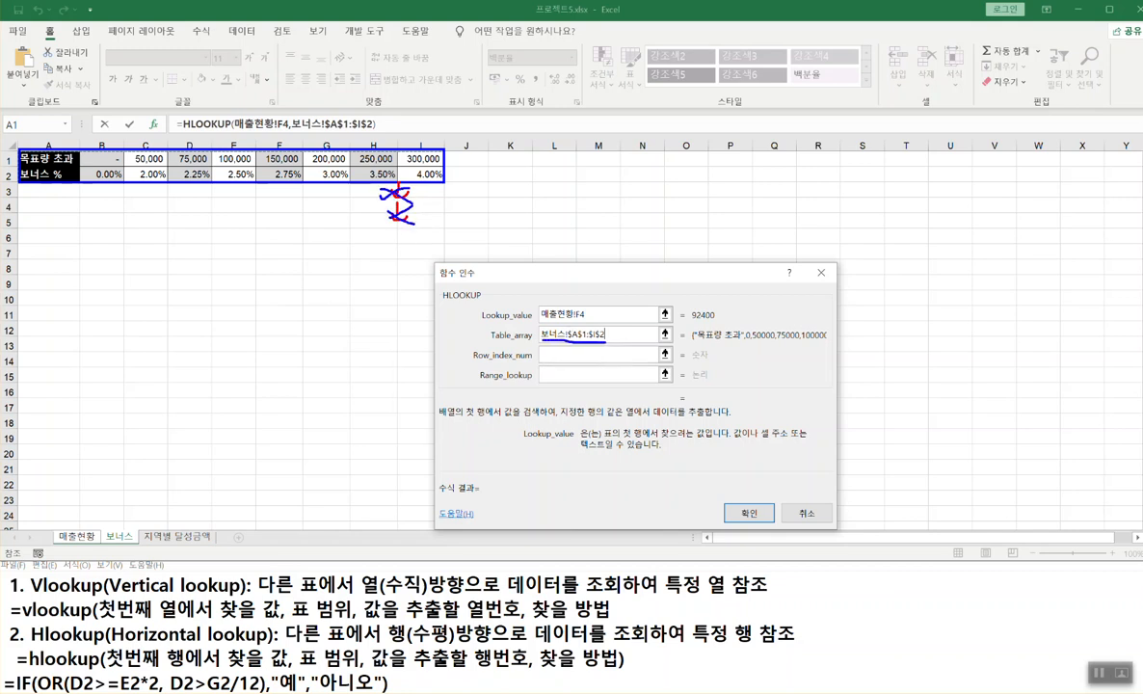
mouse_move(59, 159)
left_mouse_down()
mouse_move(413, 162)
mouse_move(436, 177)
left_mouse_up()
left_click_drag(538, 333, 620, 327)
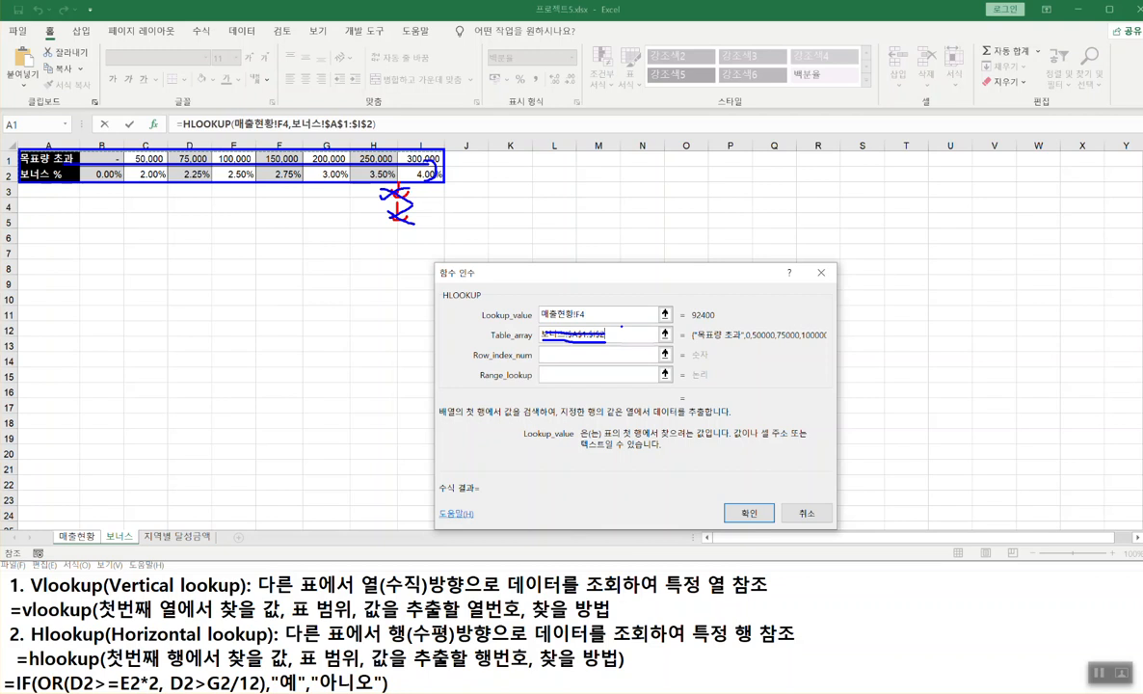
left_click_drag(621, 324, 662, 339)
key("Escape")
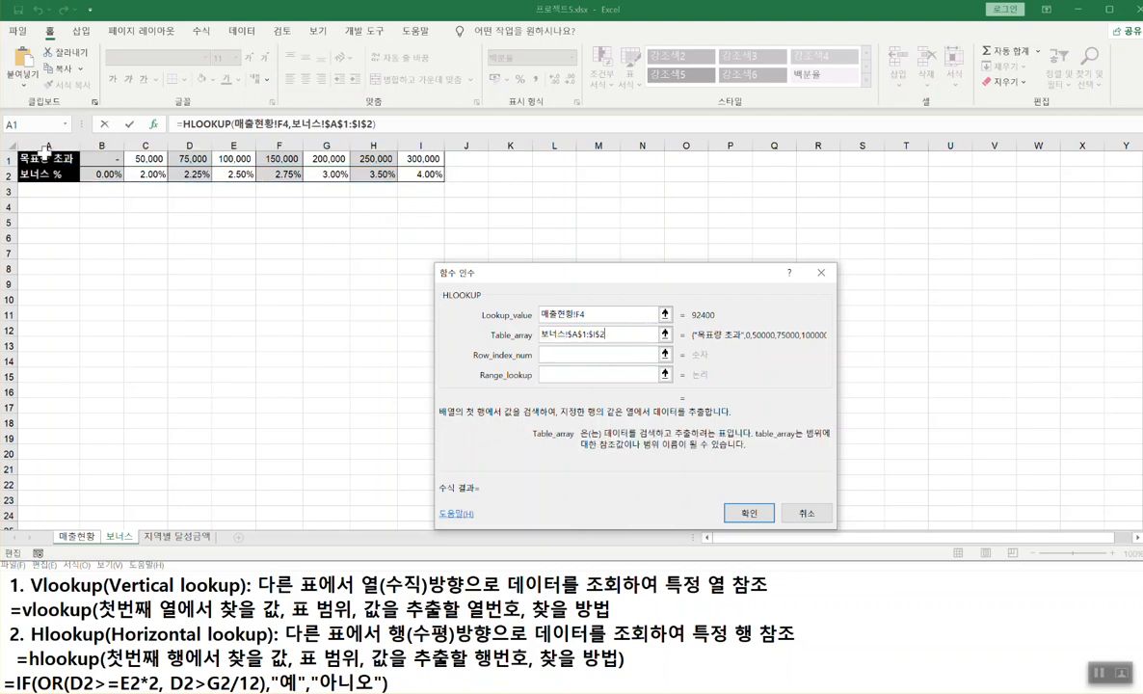
left_click_drag(612, 332, 489, 329)
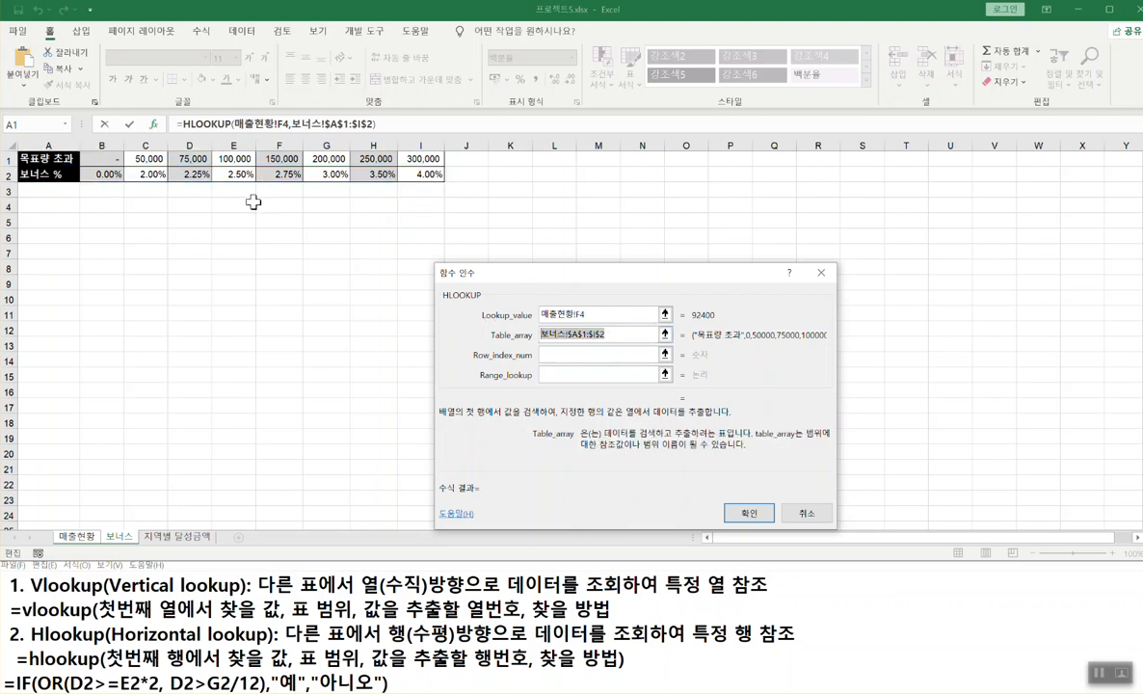
left_click_drag(43, 159, 424, 174)
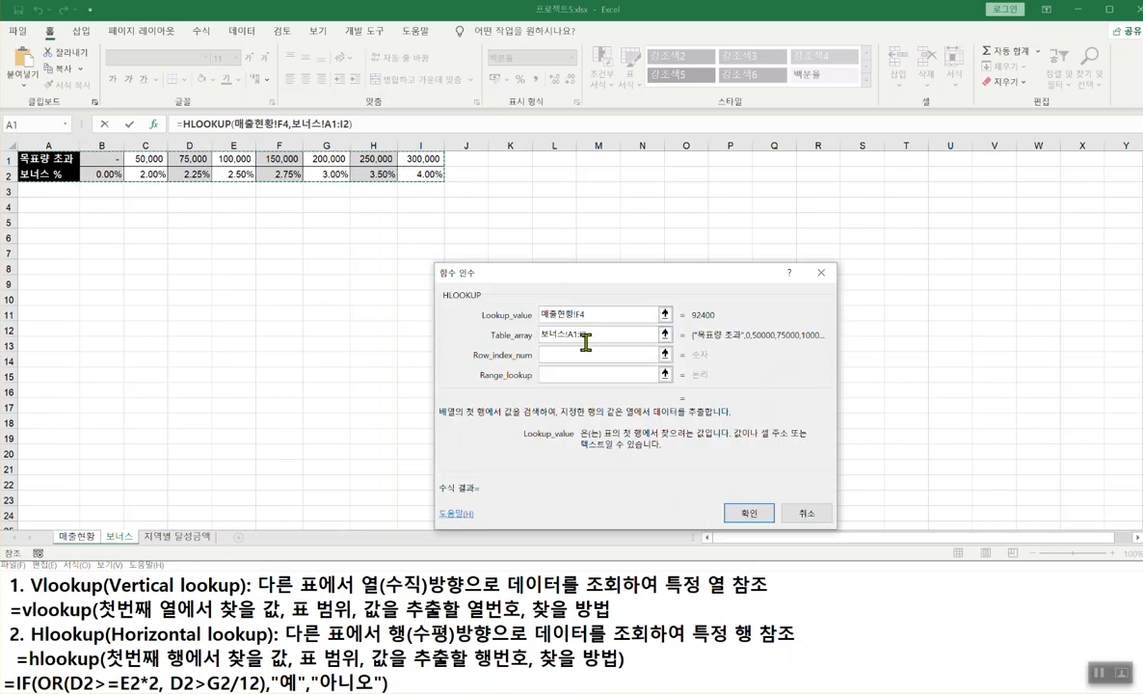
key("F4")
left_click_drag(32, 160, 424, 174)
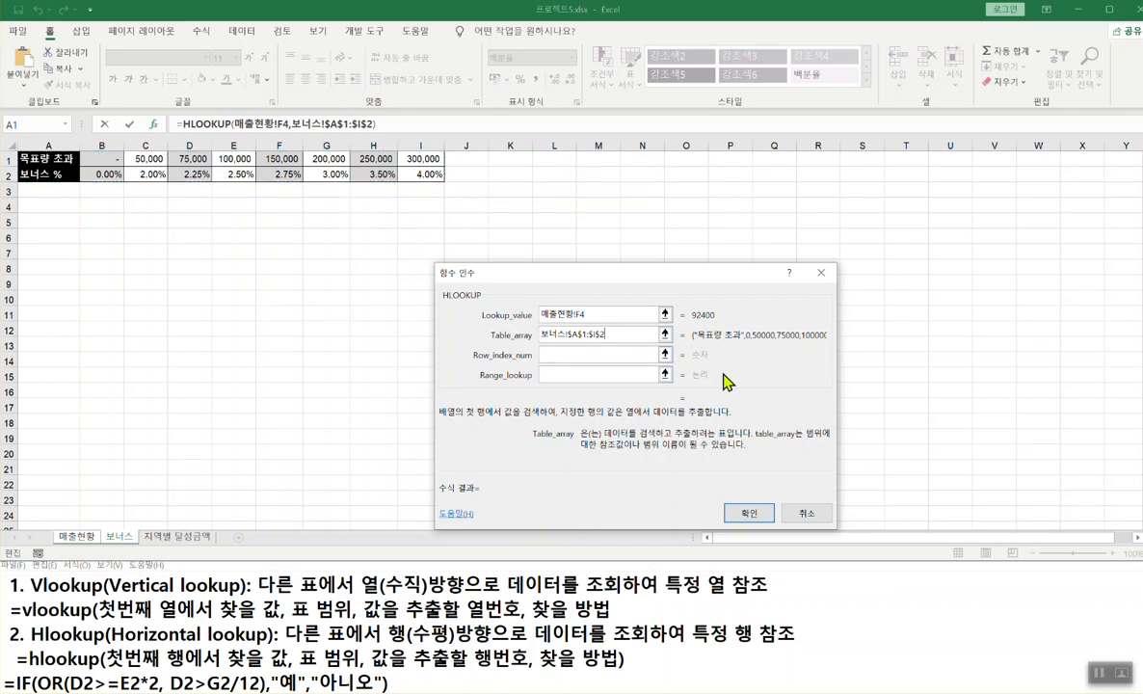
- Bring the 매출현황 sheet back and place the cursor in HLOOKUP's Row_index_num argument
left_click(550, 356)
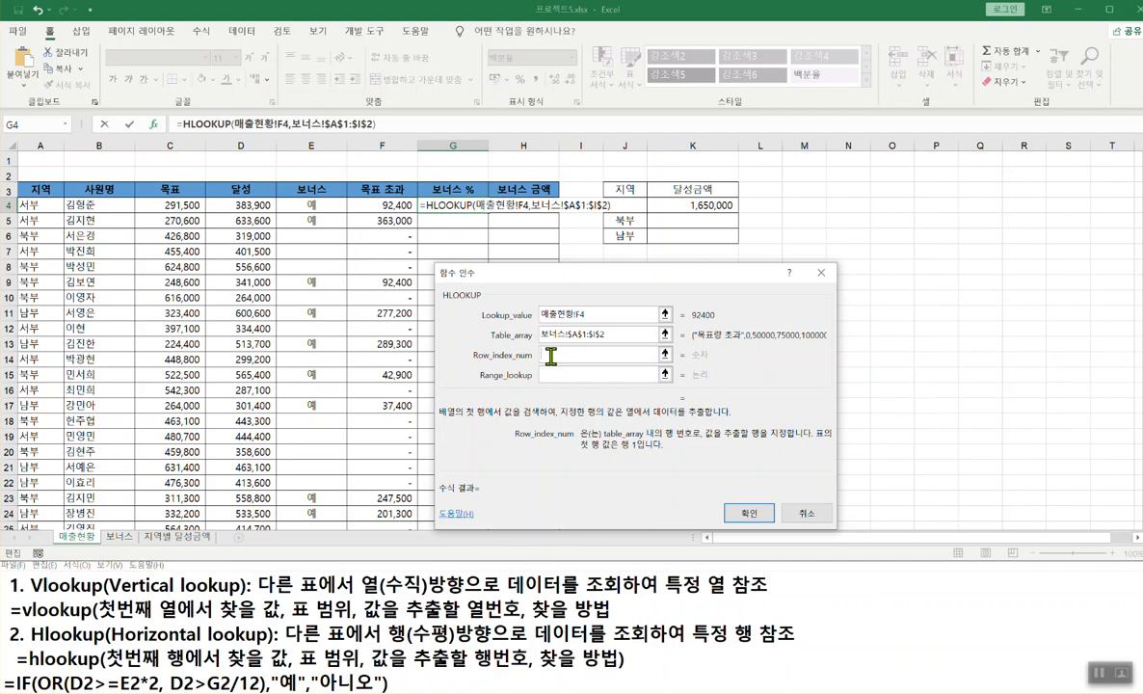
left_click_drag(546, 356, 521, 380)
left_click_drag(372, 672, 524, 672)
left_click(609, 334)
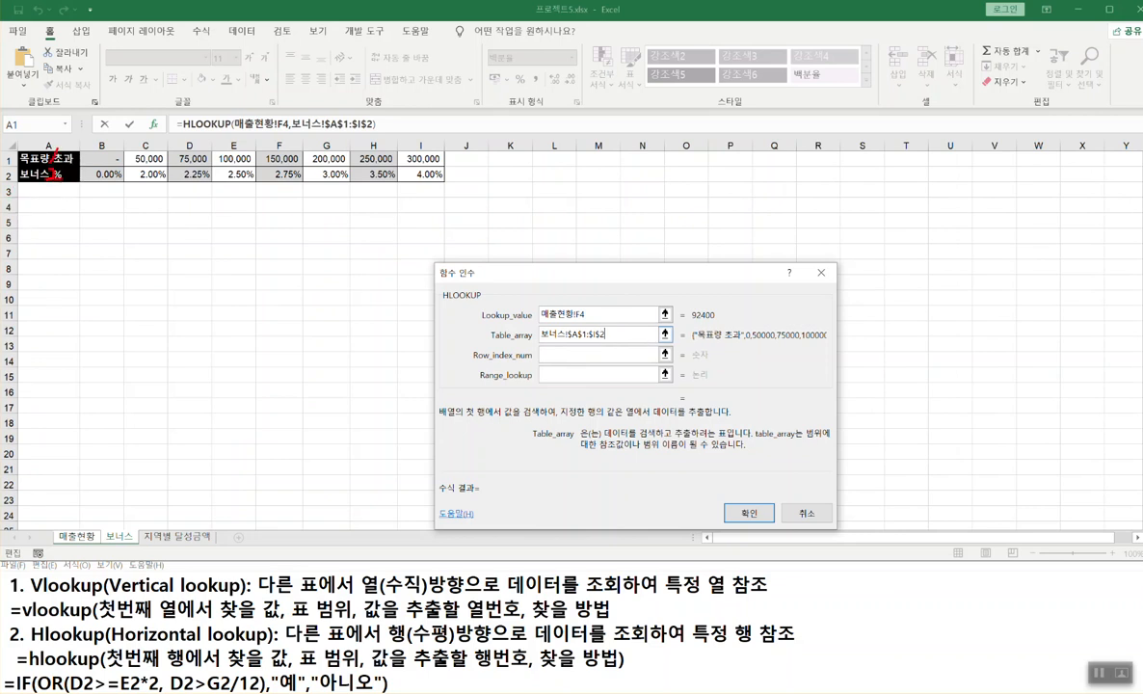
mouse_move(712, 319)
left_mouse_down()
mouse_move(692, 319)
mouse_move(712, 305)
mouse_move(713, 319)
mouse_move(460, 160)
mouse_move(318, 114)
mouse_move(236, 107)
mouse_move(185, 131)
mouse_move(214, 184)
mouse_move(79, 175)
left_mouse_up()
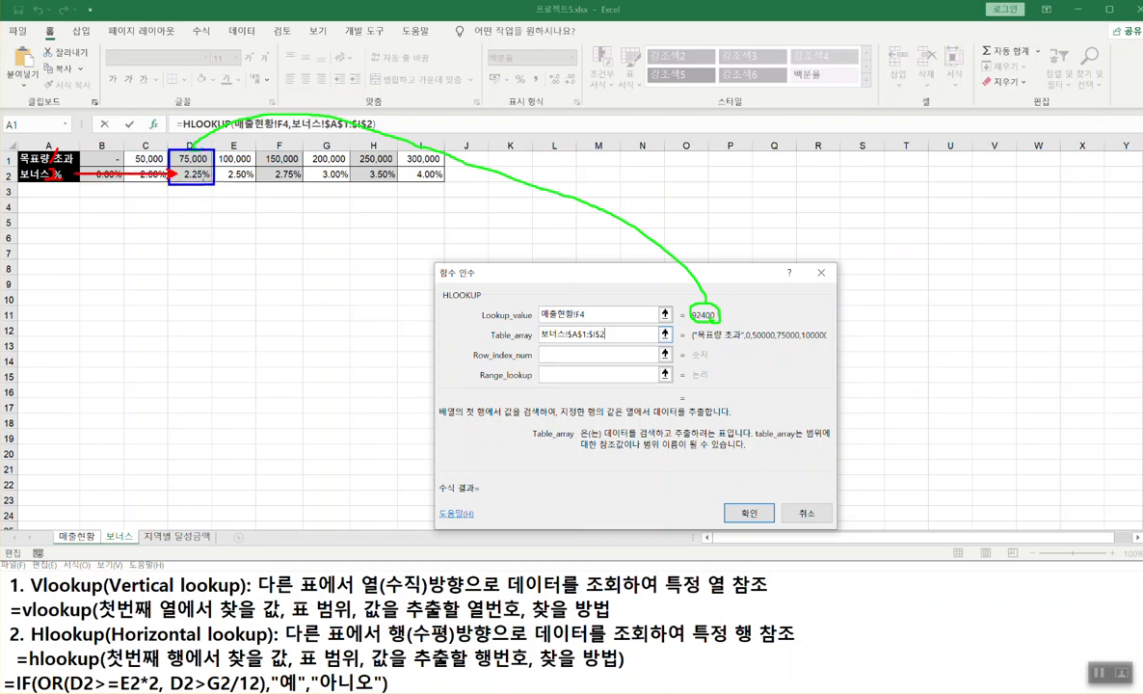
mouse_move(198, 165)
left_mouse_down()
mouse_move(180, 171)
mouse_move(204, 181)
mouse_move(195, 166)
left_mouse_up()
key("Escape")
left_click(566, 354)
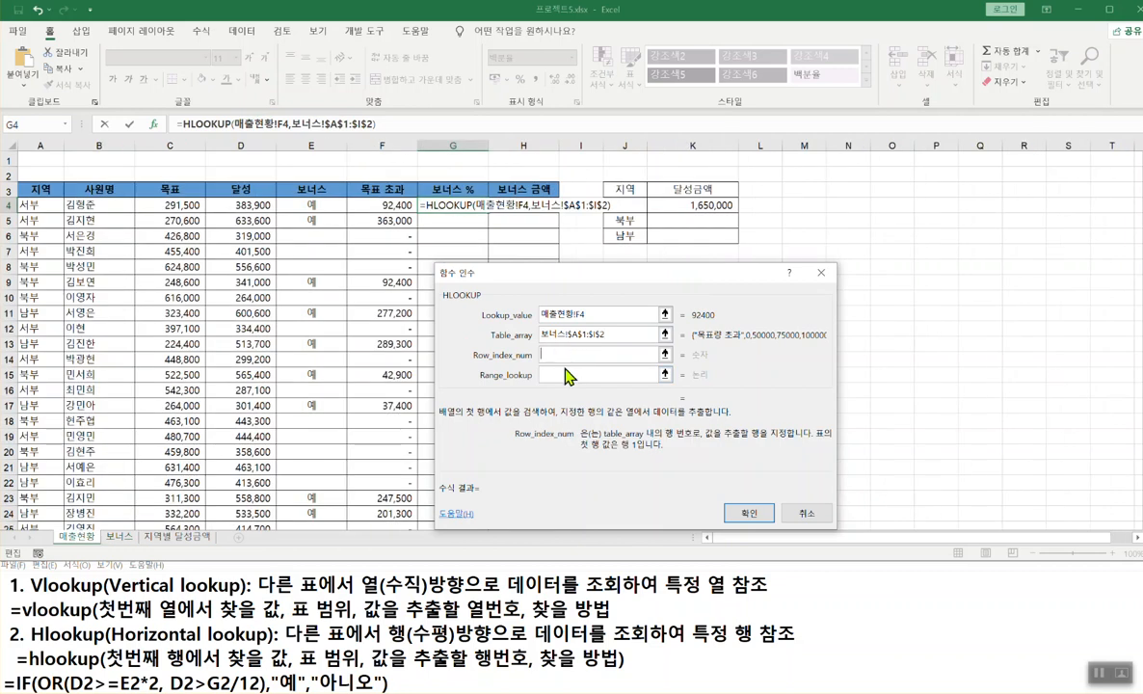
- Enter 2 for Row_index_num and 1 (TRUE) for Range_lookup so G4's HLOOKUP returns 2%
type("2")
left_click(561, 375)
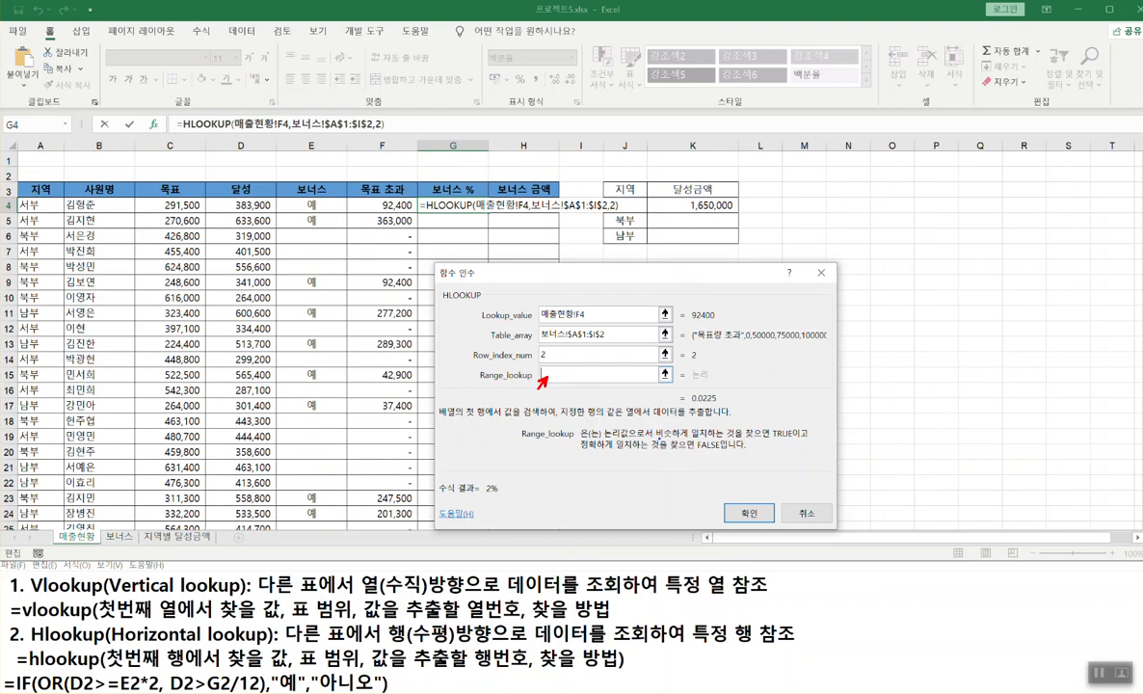
left_click_drag(653, 440, 792, 439)
mouse_move(582, 448)
left_mouse_down()
mouse_move(722, 447)
mouse_move(717, 472)
mouse_move(706, 461)
left_mouse_up()
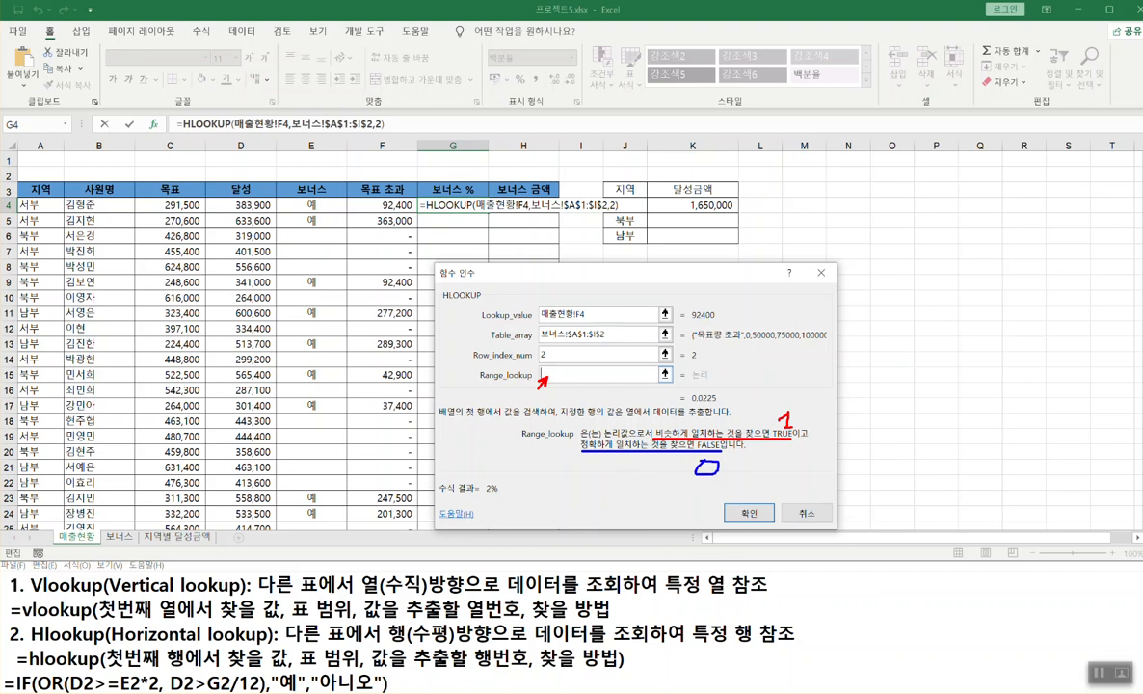
left_click_drag(485, 321, 614, 320)
left_click_drag(684, 305, 721, 322)
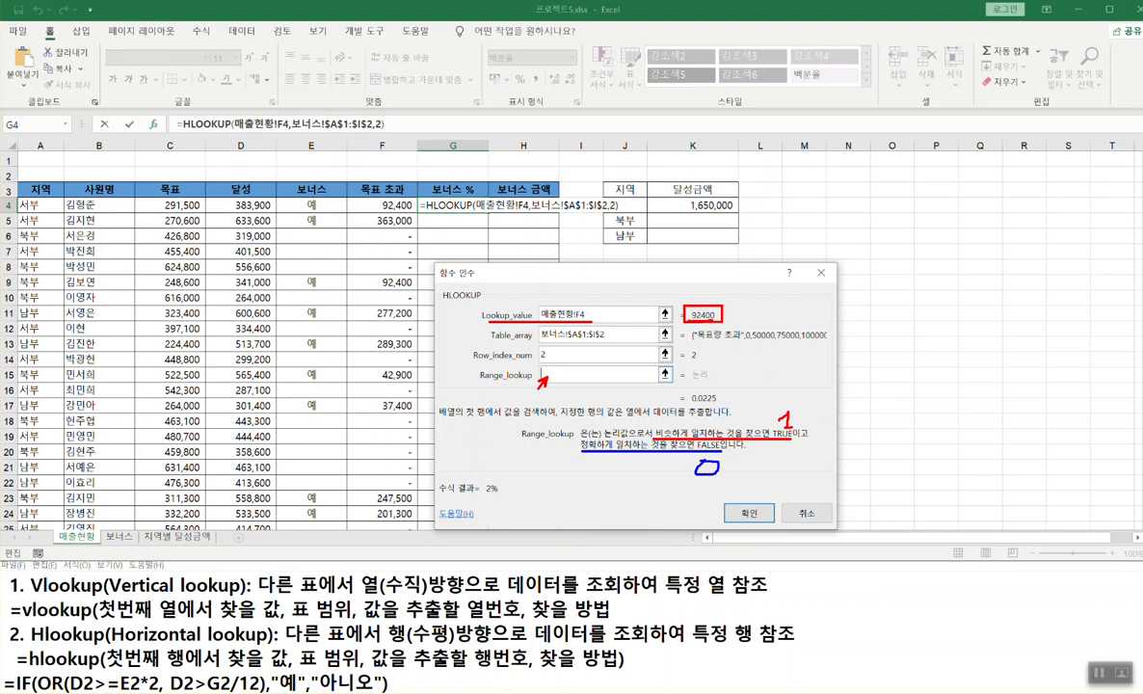
key("Escape")
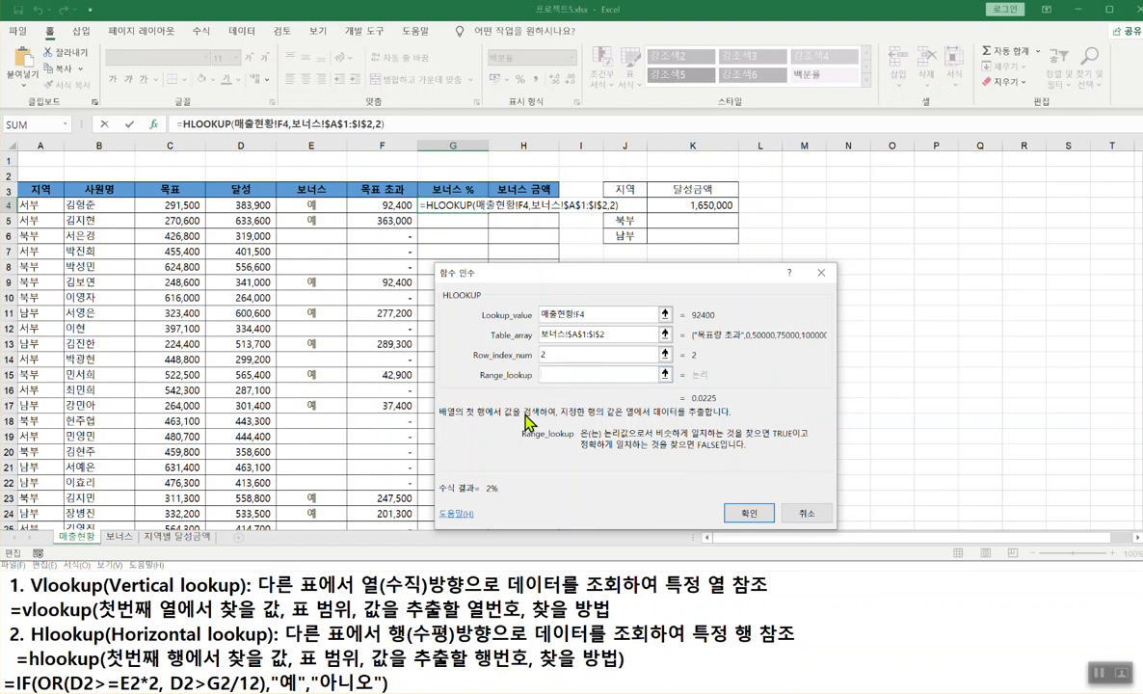
left_click_drag(656, 436, 798, 434)
type("1")
- Confirm the HLOOKUP, fill it down column G, then reopen G4's formula for editing
left_click(744, 511)
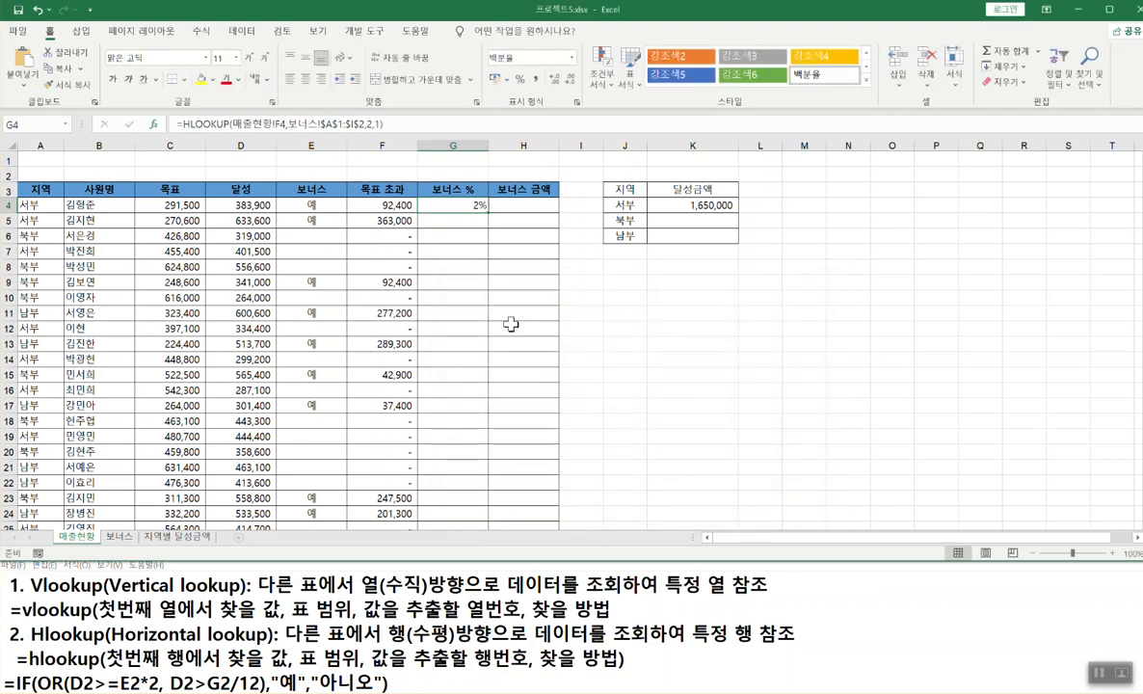
double_click(488, 212)
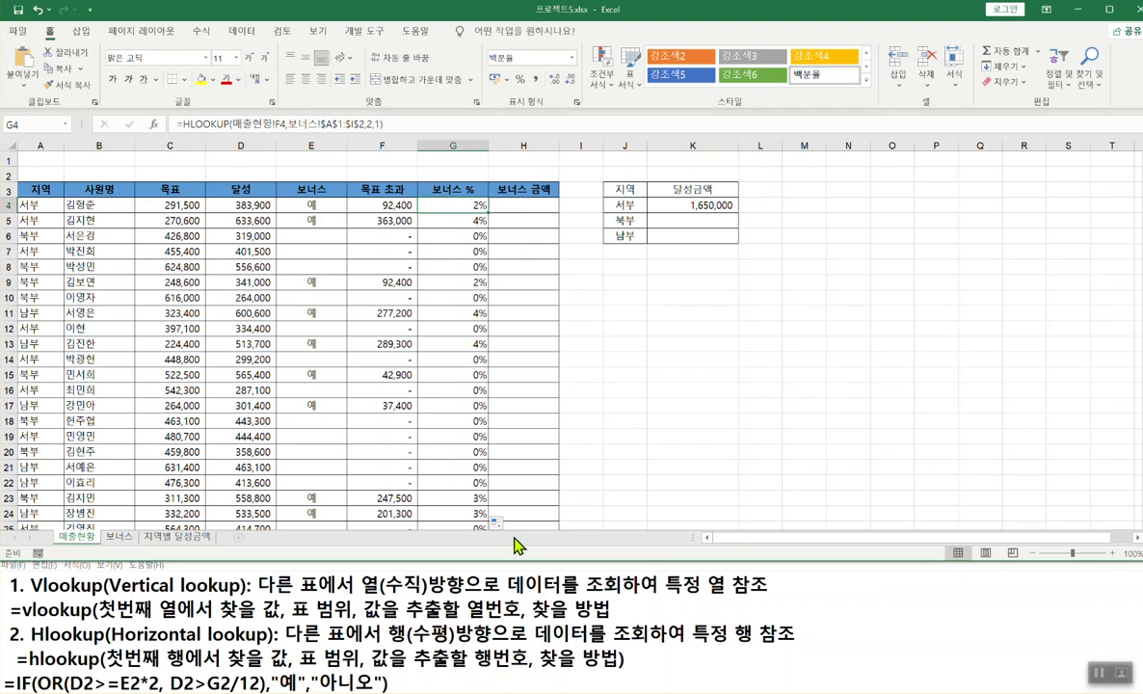
left_click(771, 586)
left_click(1082, 548)
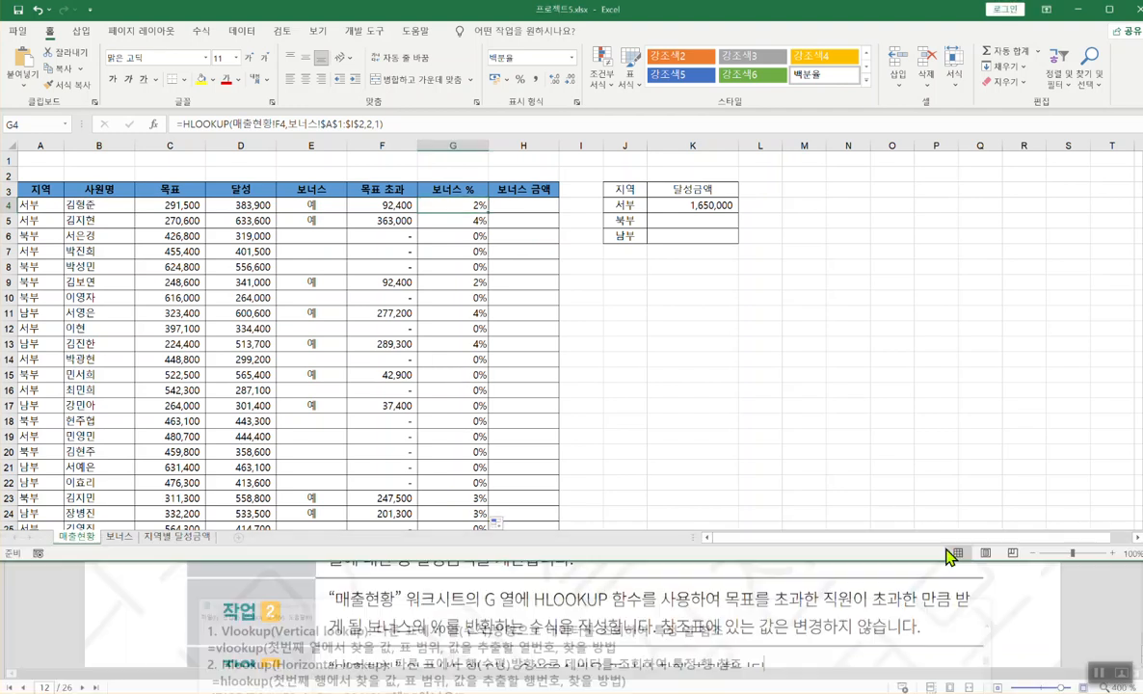
double_click(470, 207)
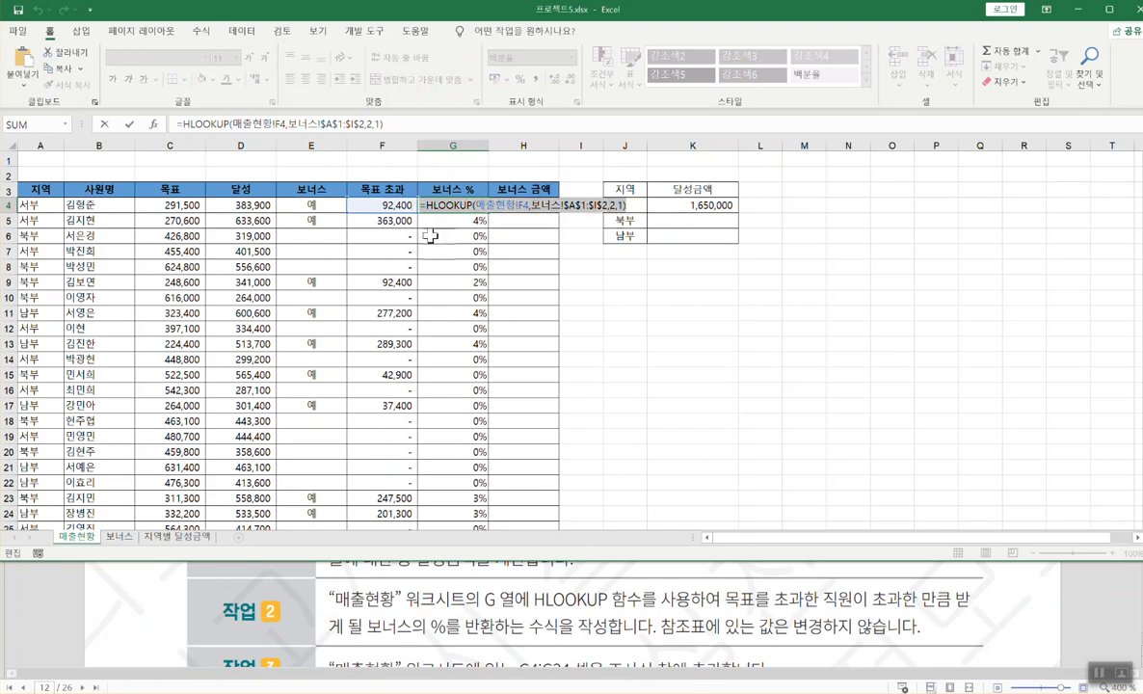
- Paste the G4 HLOOKUP formula on a new line below the hlookup syntax in Notepad
left_click(228, 692)
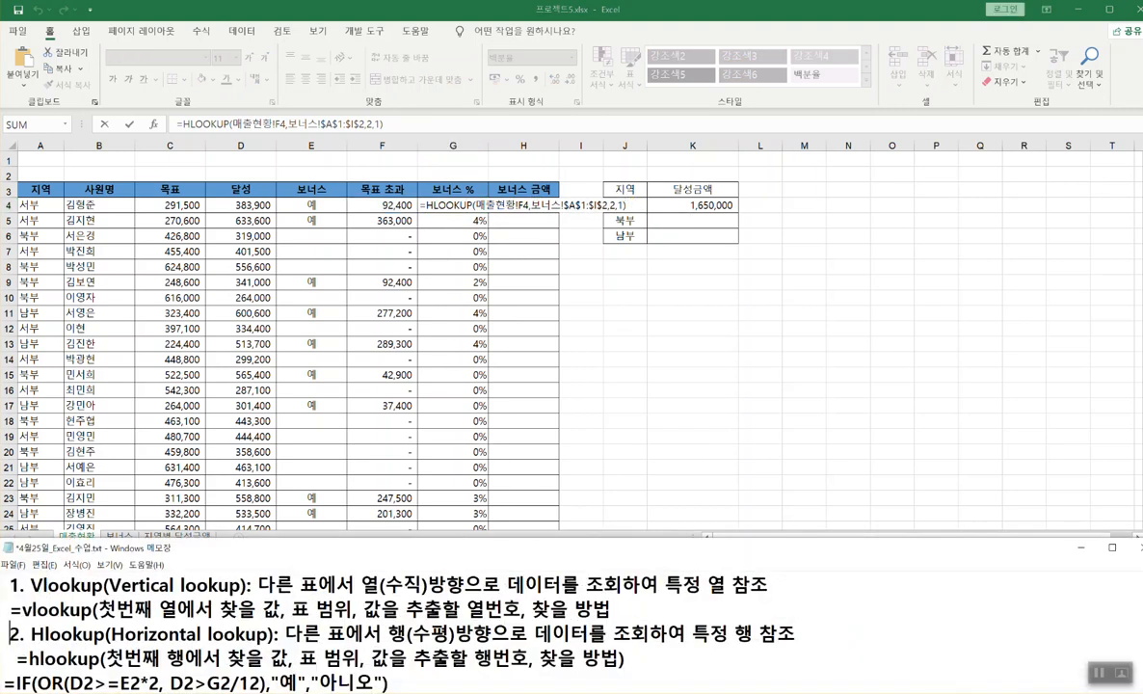
left_click(643, 656)
key("Return")
type("=HLOOKUP(매출현황!F4,보너스!$A$1:$I$2,2,1)")
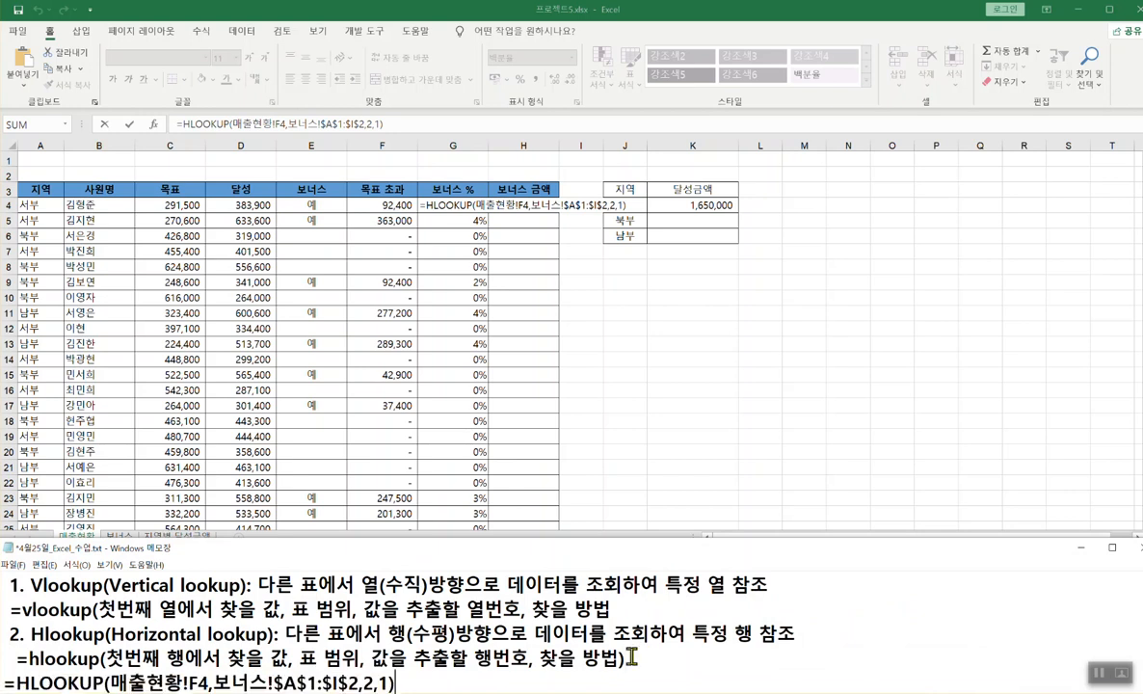
left_click(472, 333)
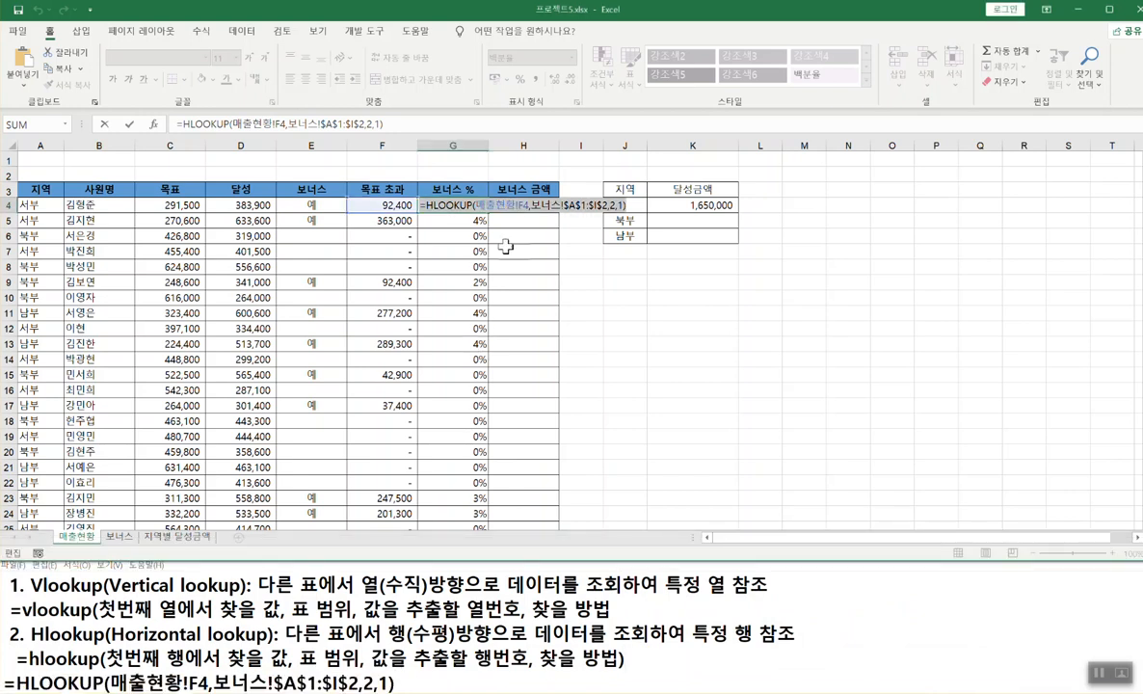
key("ctrl+Return")
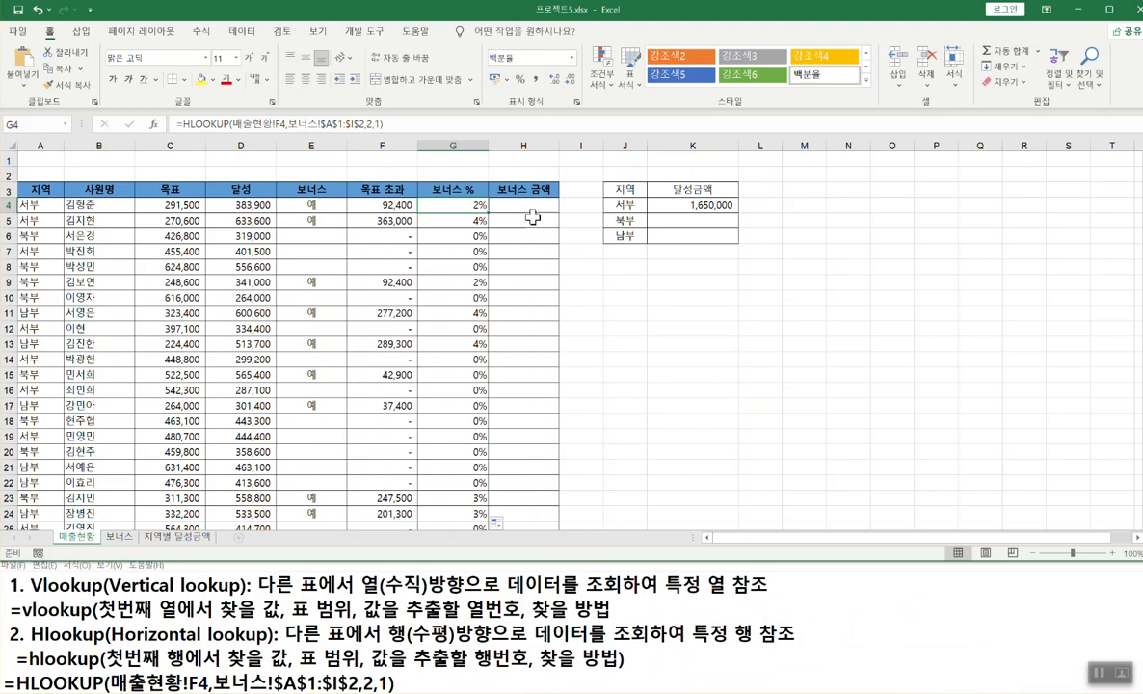
- Minimise Notepad and bring up the exercise PDF showing 작업 3
left_click(896, 611)
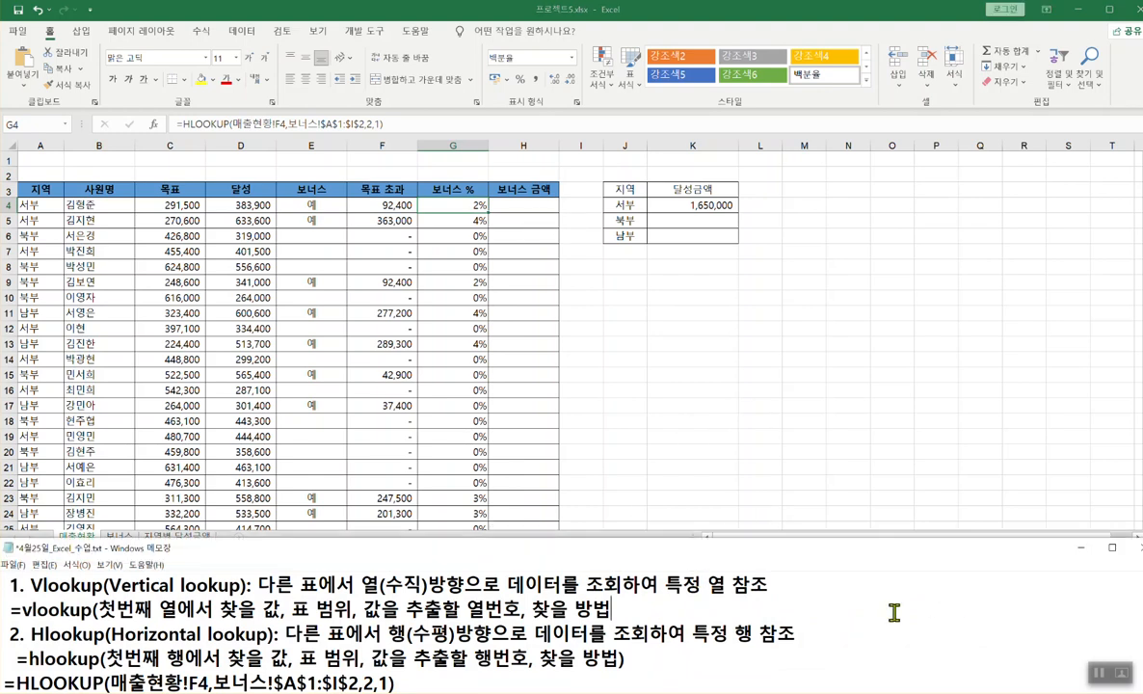
left_click(1083, 549)
left_click(546, 557)
scroll(597, 606, "down", 2)
- Select the bonus-rate cells G4:G34 and show the 수식 ribbon's auditing tools
left_click(578, 364)
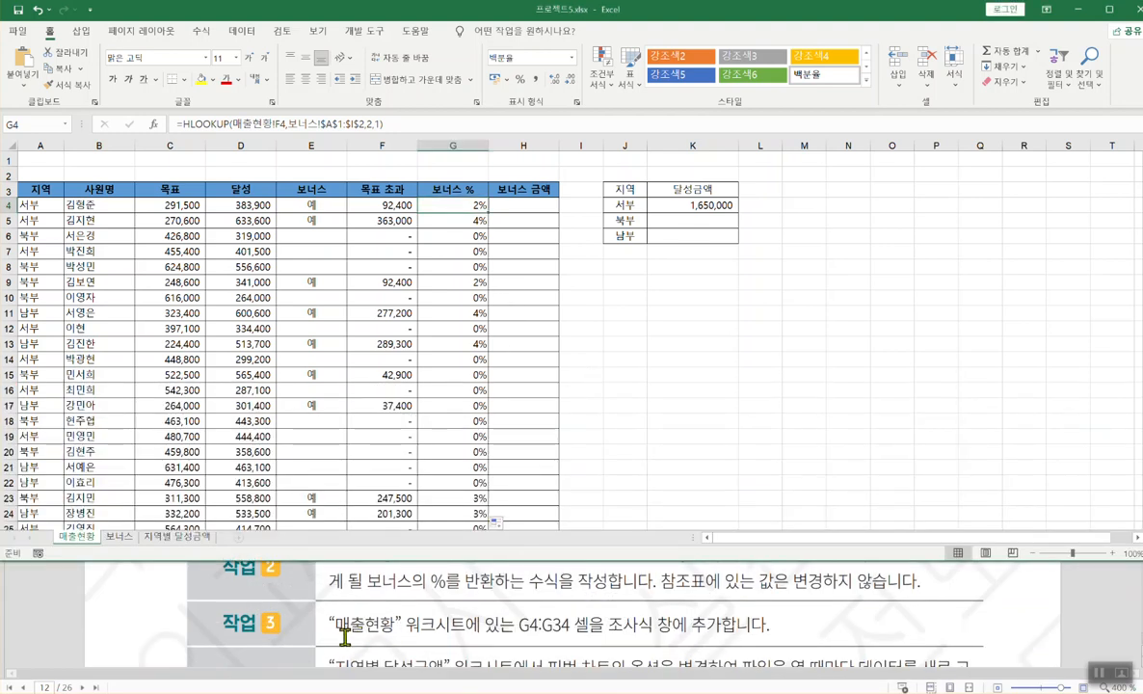
left_click(345, 638)
left_click(498, 255)
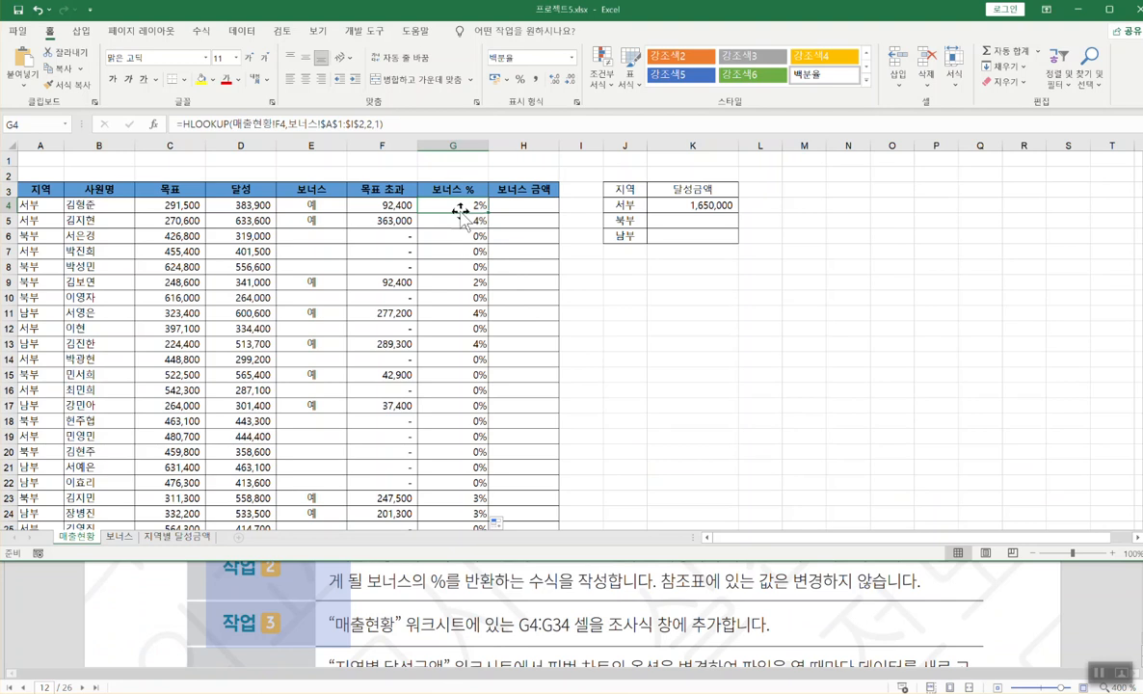
key("ctrl+shift+Down")
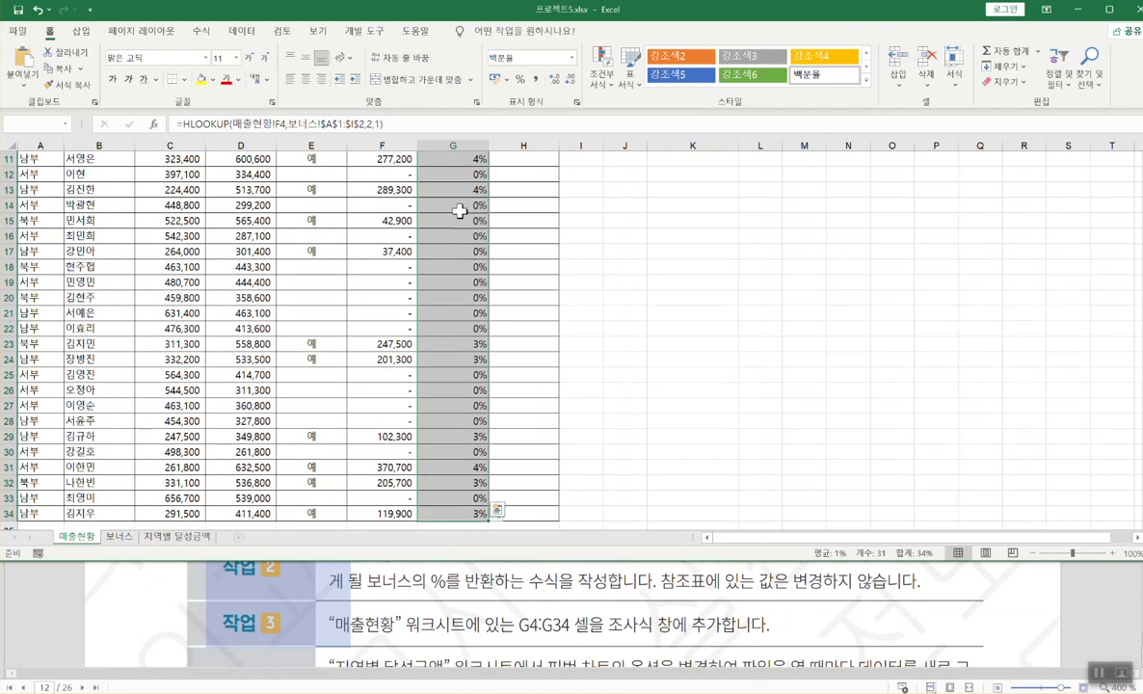
scroll(431, 220, "up", 4)
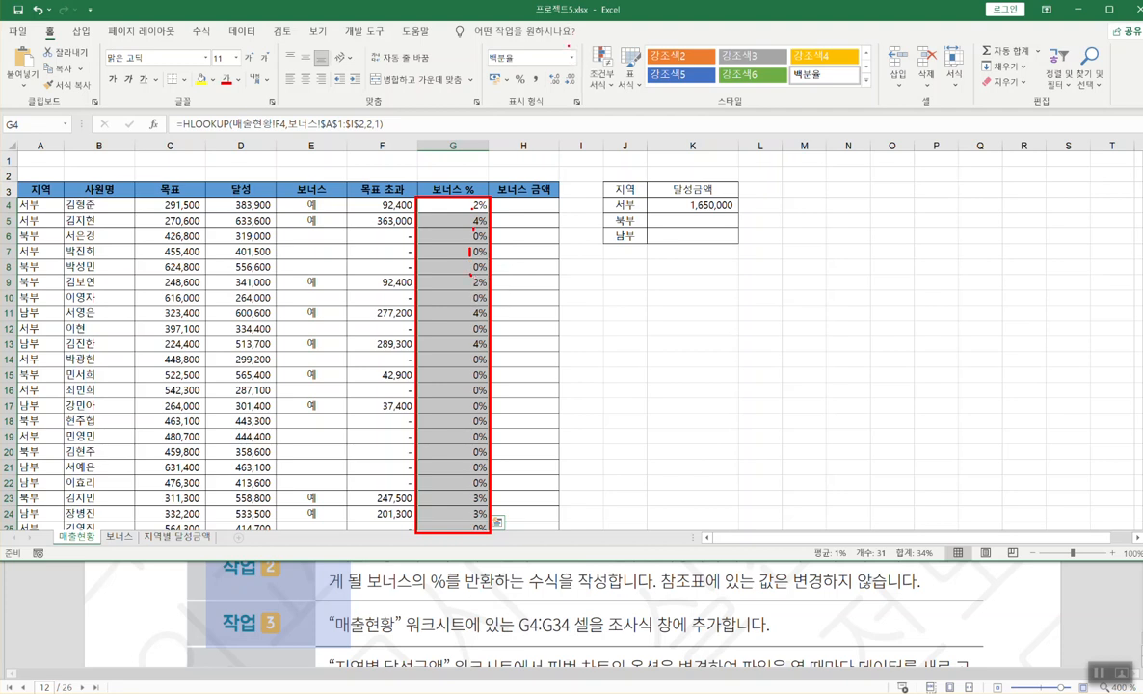
left_click_drag(604, 638, 710, 636)
key("Escape")
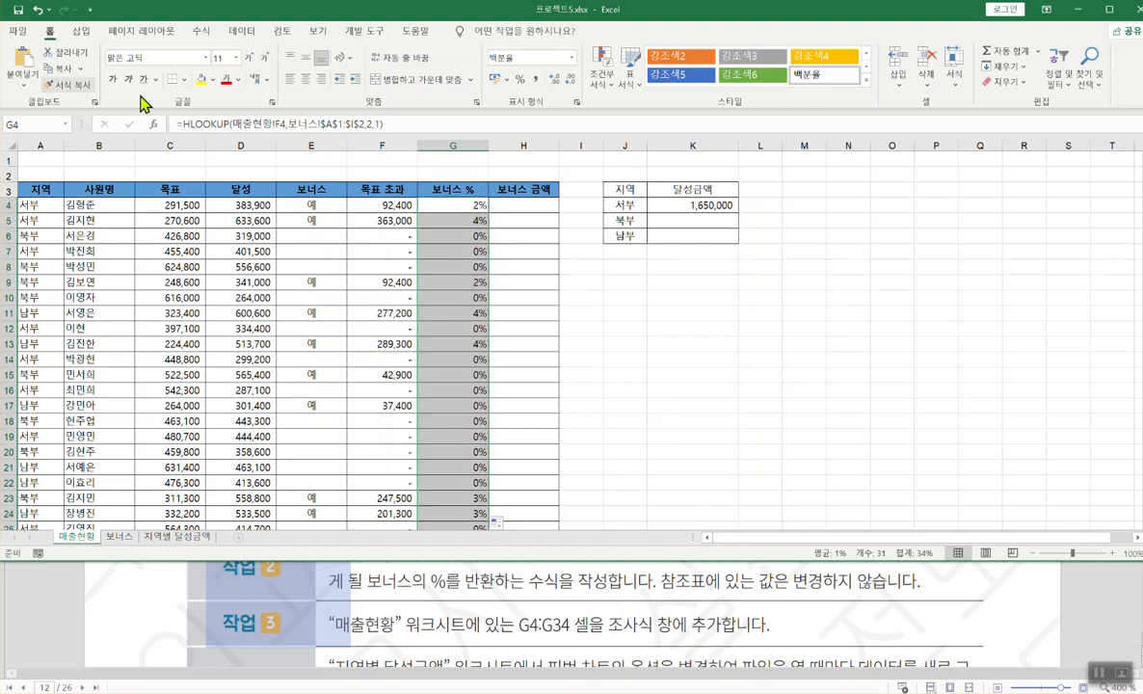
left_click(203, 31)
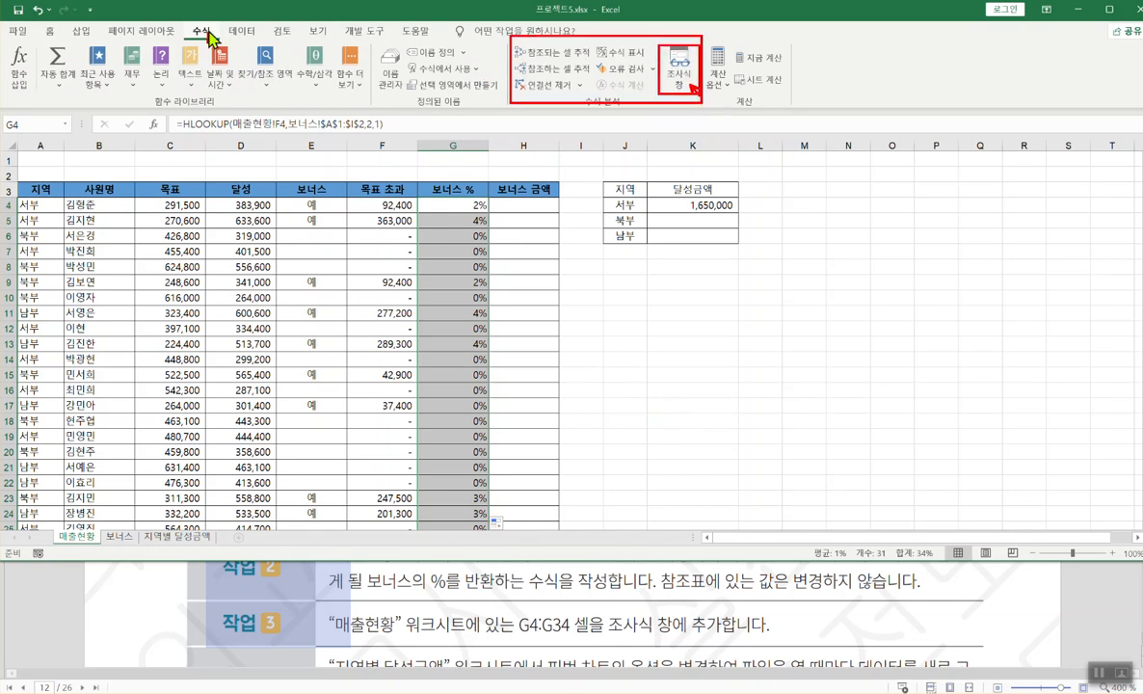
- Open the Watch Window (조사식 창) and add G4:G34 as a watch
left_click(687, 79)
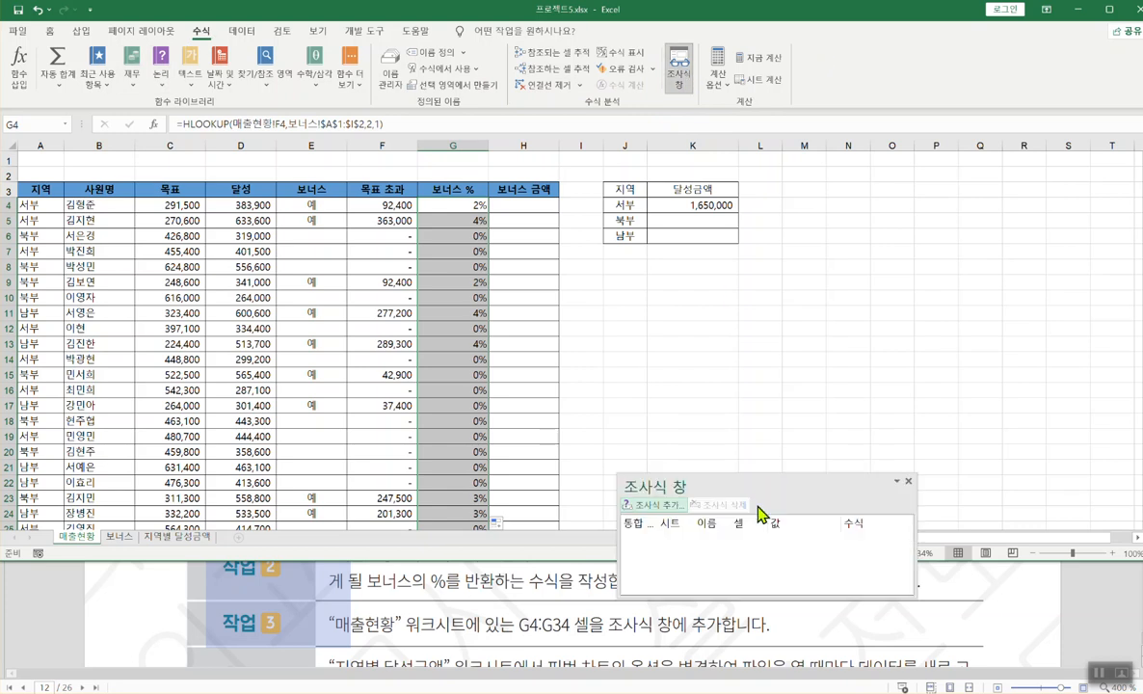
left_click_drag(696, 486, 536, 169)
left_click_drag(672, 263, 592, 138)
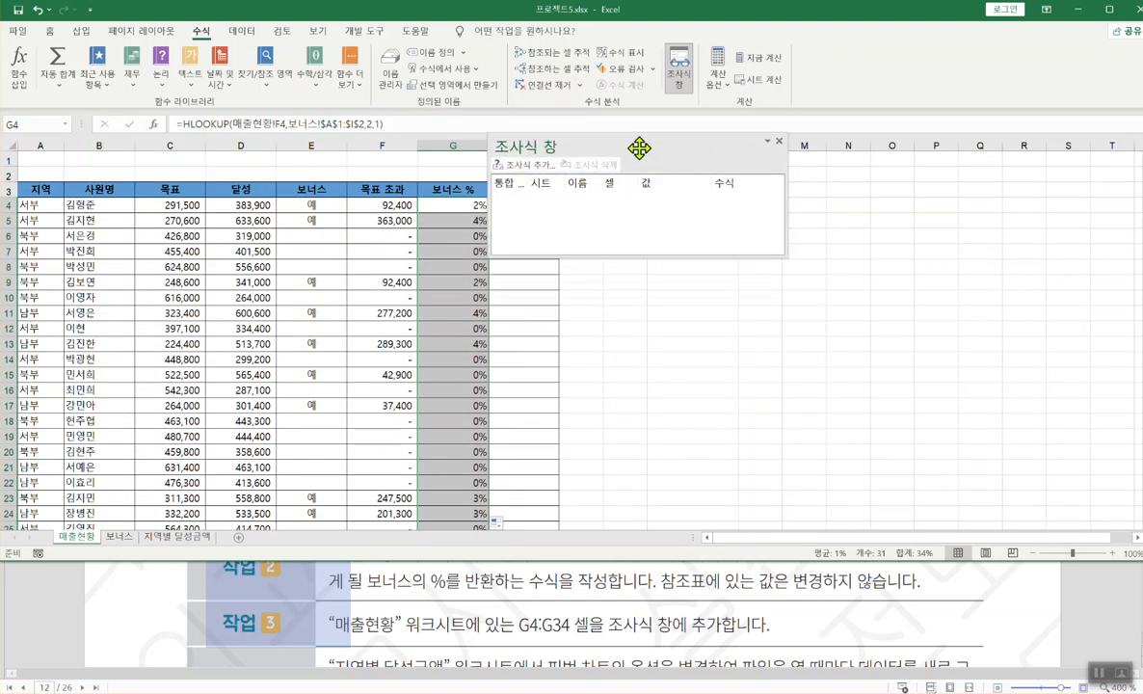
left_click(536, 172)
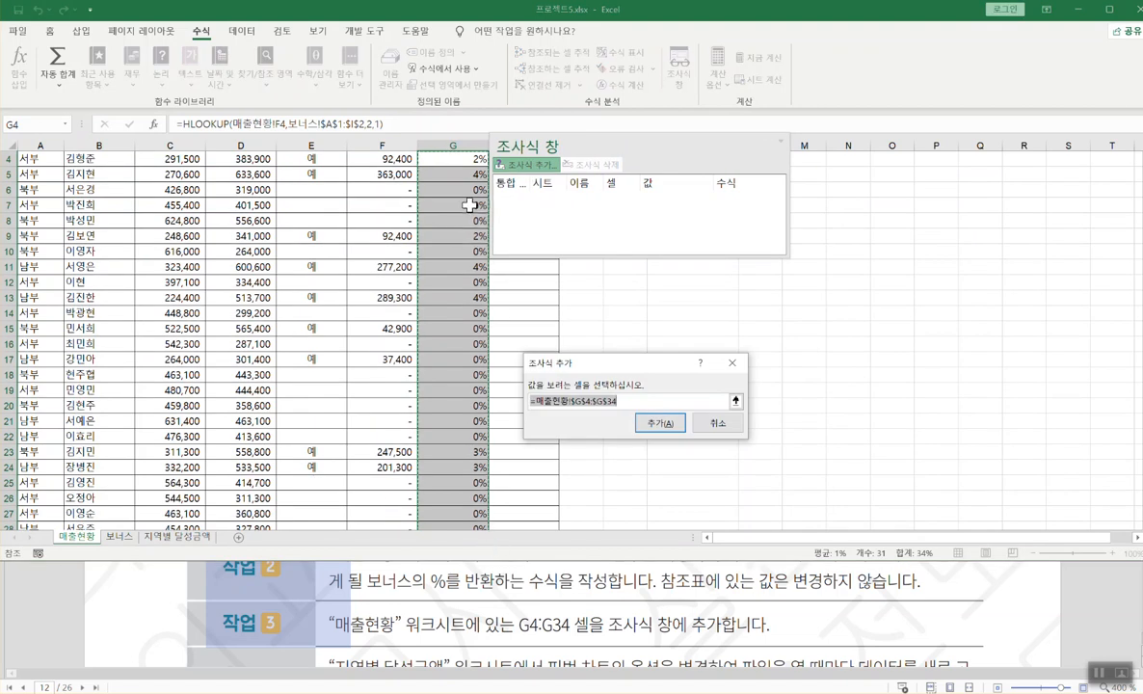
left_click(660, 425)
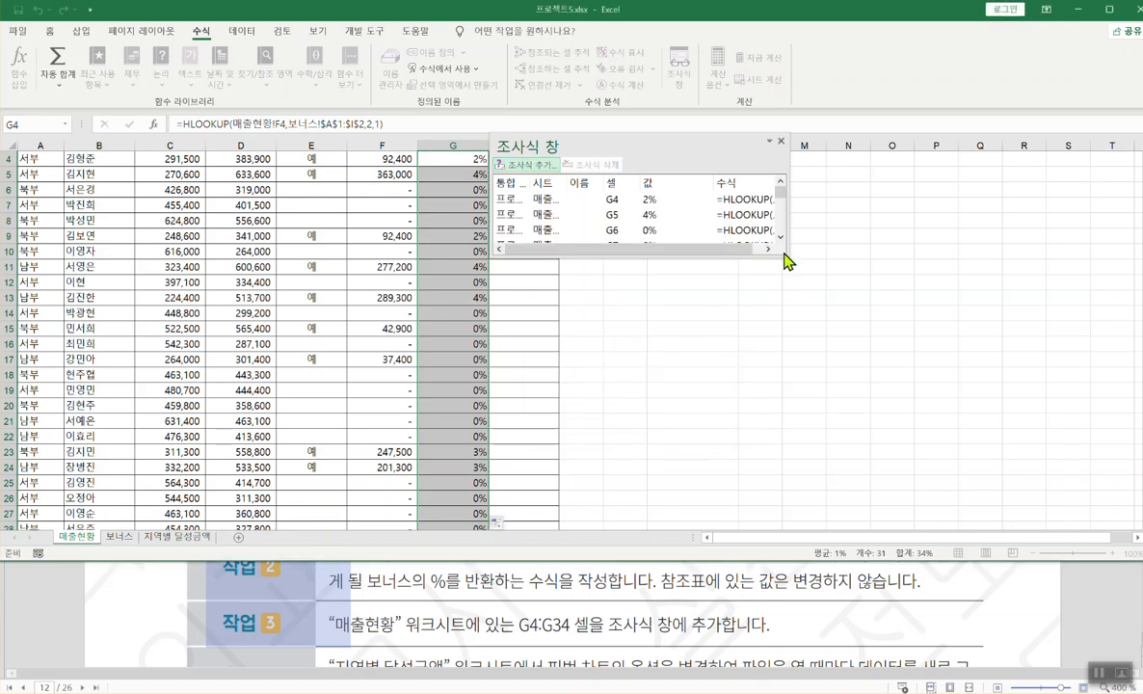
- Enlarge and reposition the Watch Window, then close it
left_click_drag(787, 258, 828, 273)
left_click(689, 327)
left_click(581, 343)
left_click_drag(628, 150, 657, 166)
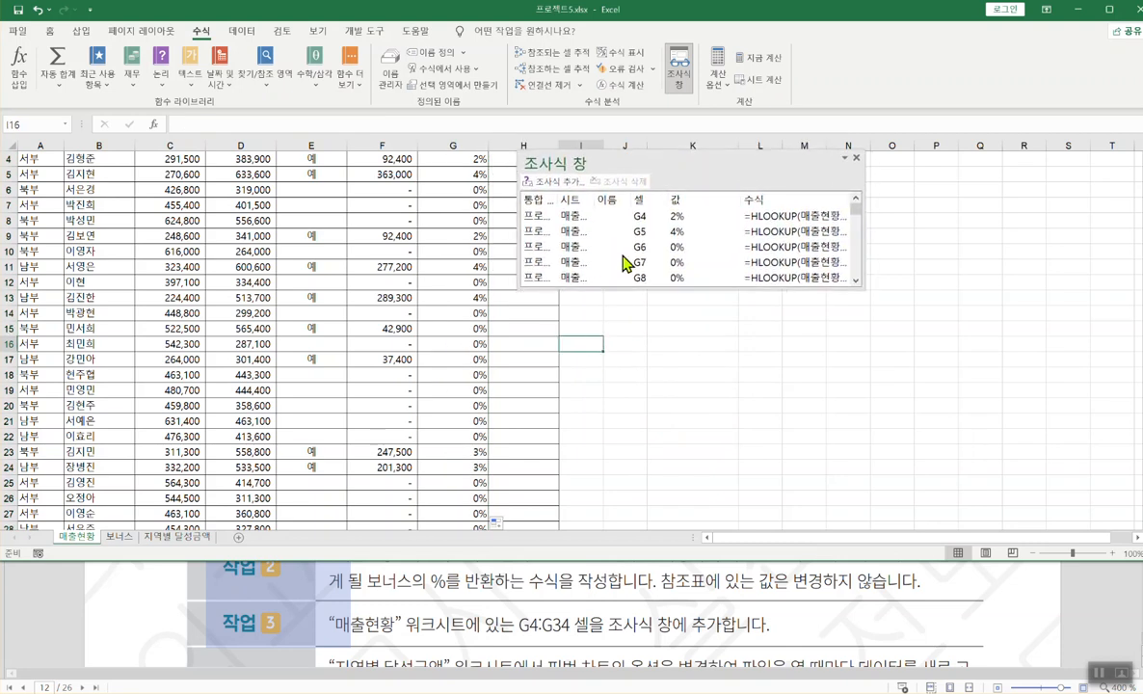
left_click(756, 374)
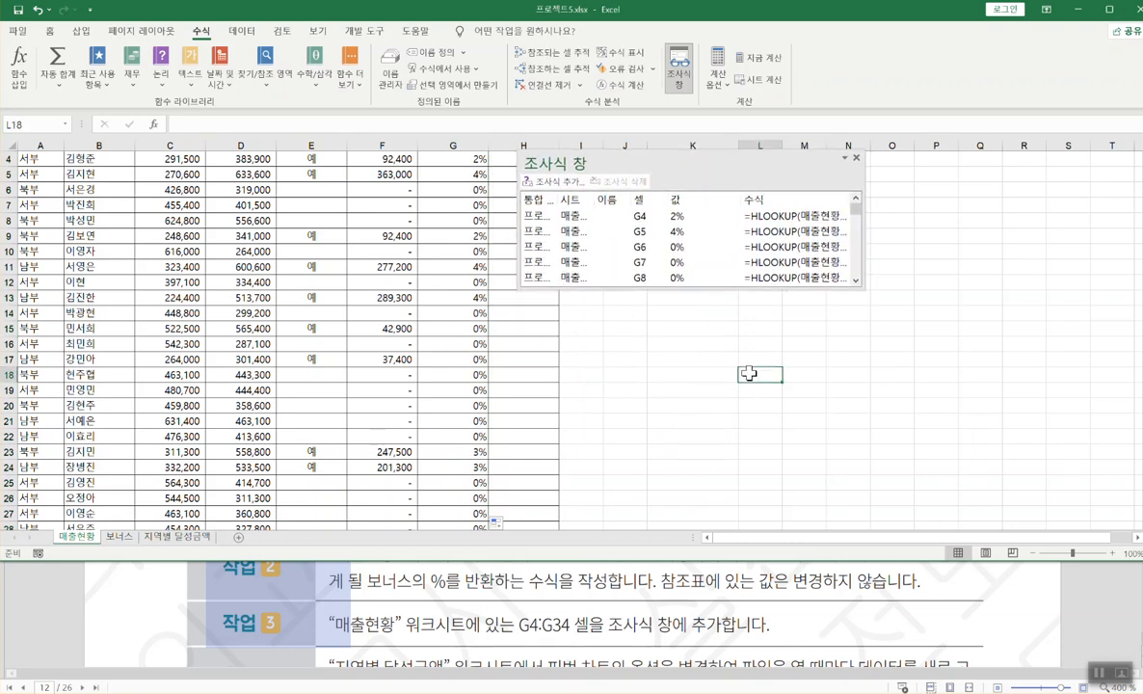
left_click(855, 157)
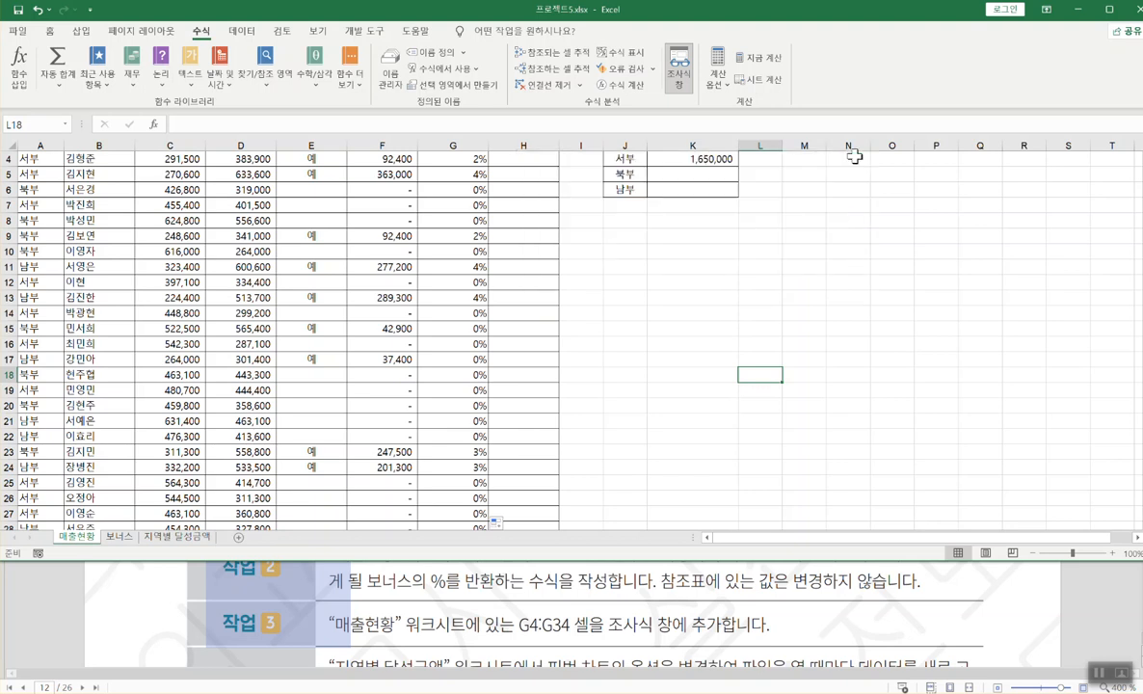
left_click(680, 75)
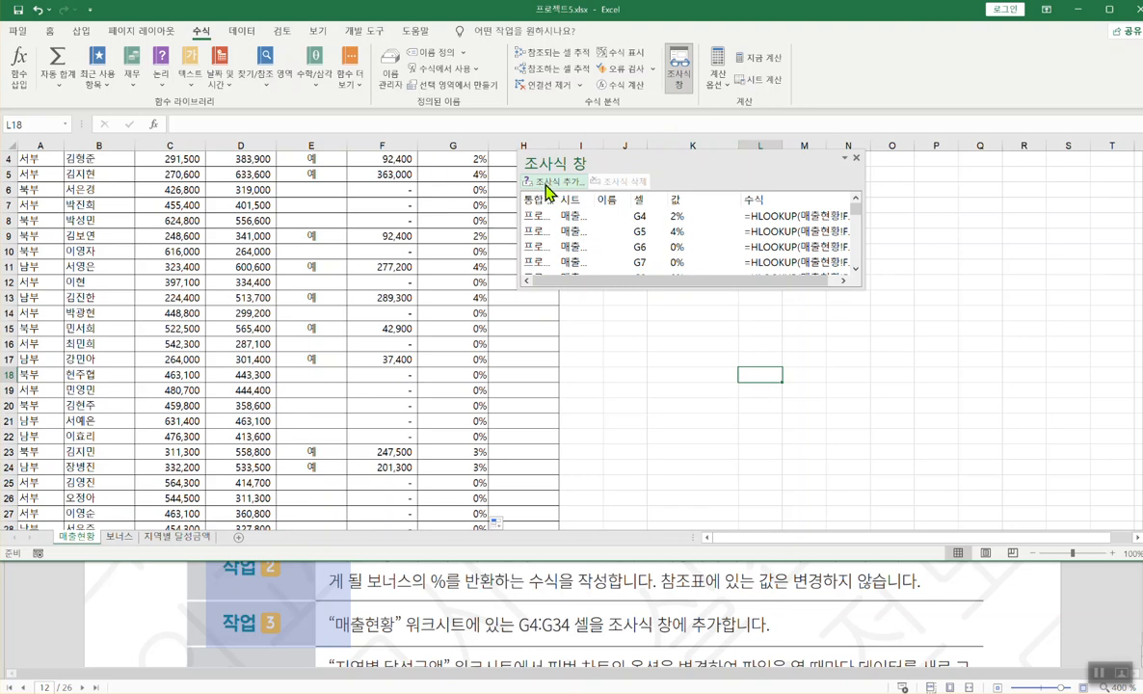
left_click(855, 157)
- Check the next task in the PDF and switch to the 지역별 달성금액 sheet
left_click(665, 588)
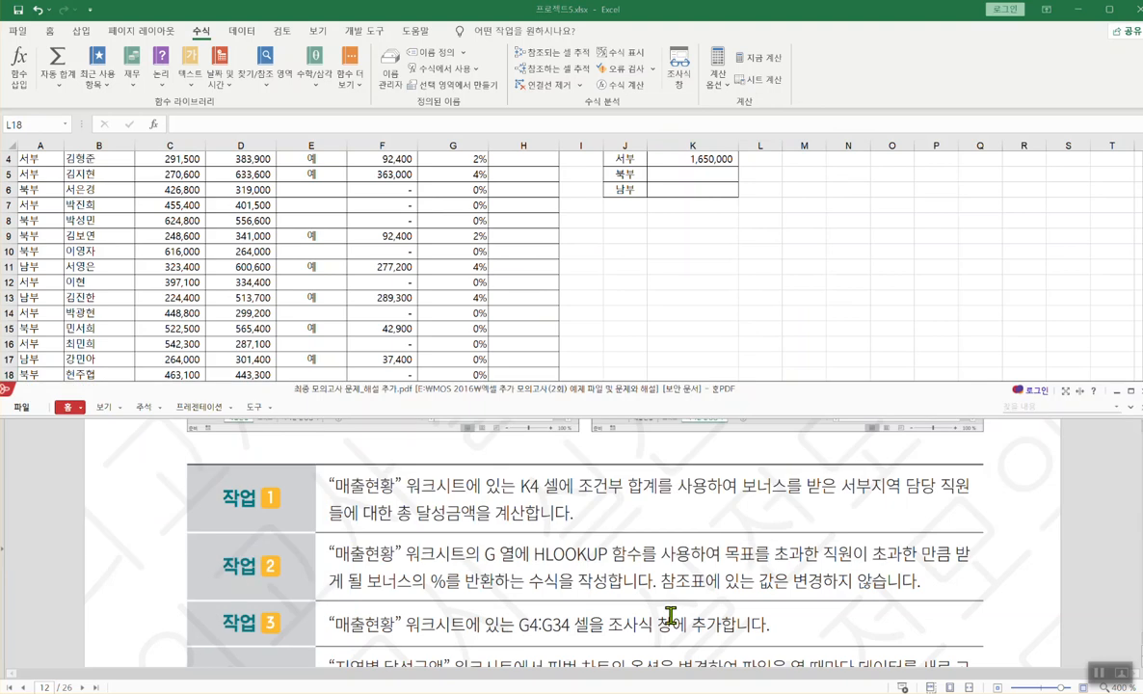
key("alt+Tab")
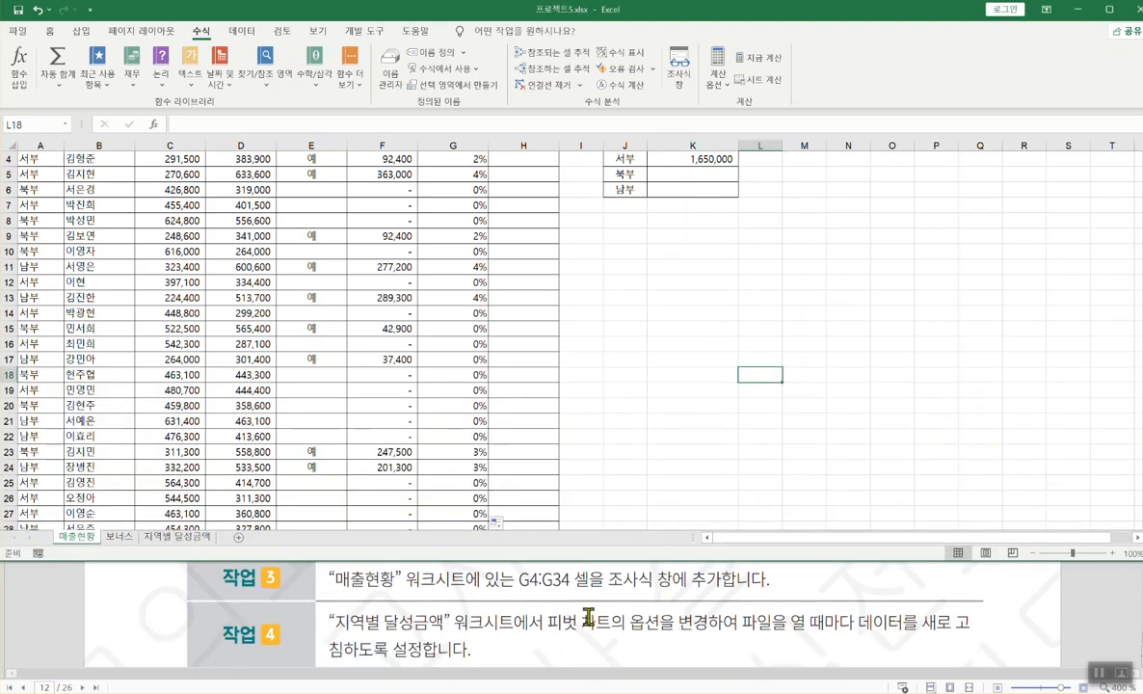
left_click(544, 639)
scroll(544, 639, "down", 3)
key("alt+Tab")
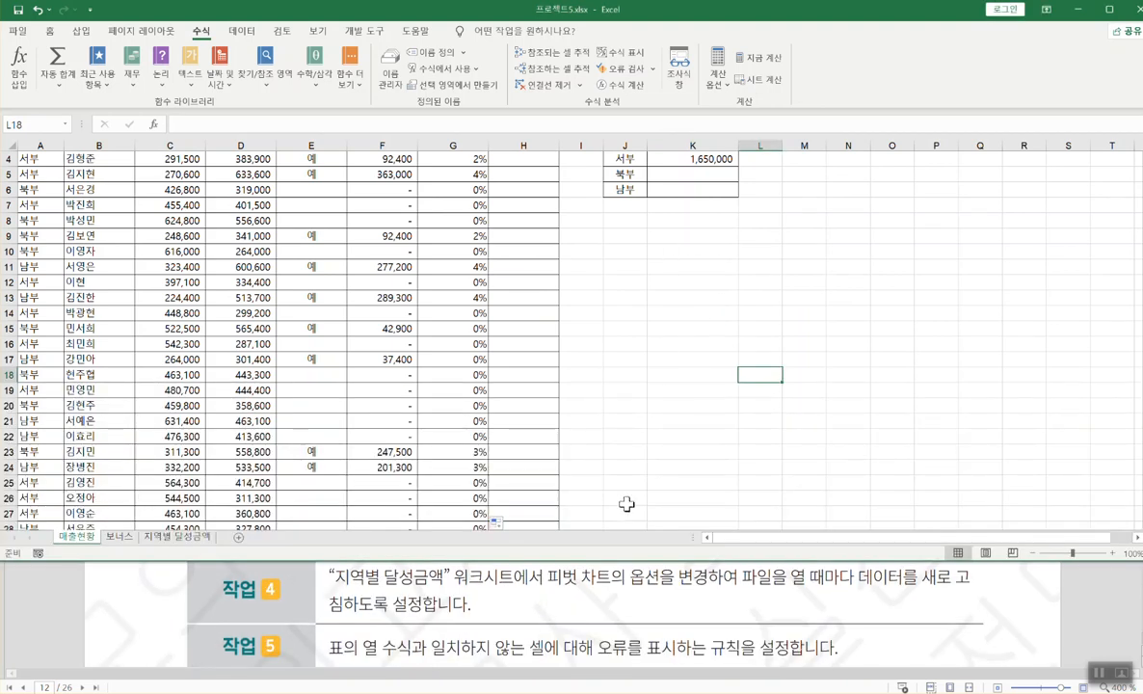
left_click(178, 537)
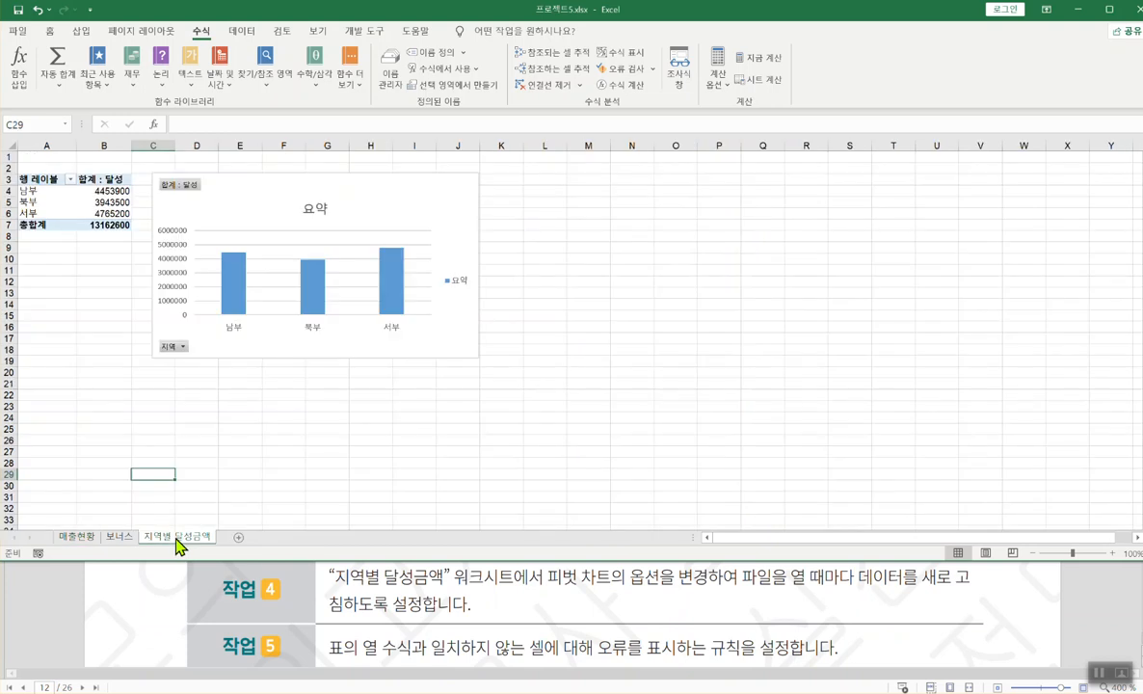
- Select the regional pivot chart and open 옵션 from the 피벗 차트 분석 ribbon
left_click(425, 192)
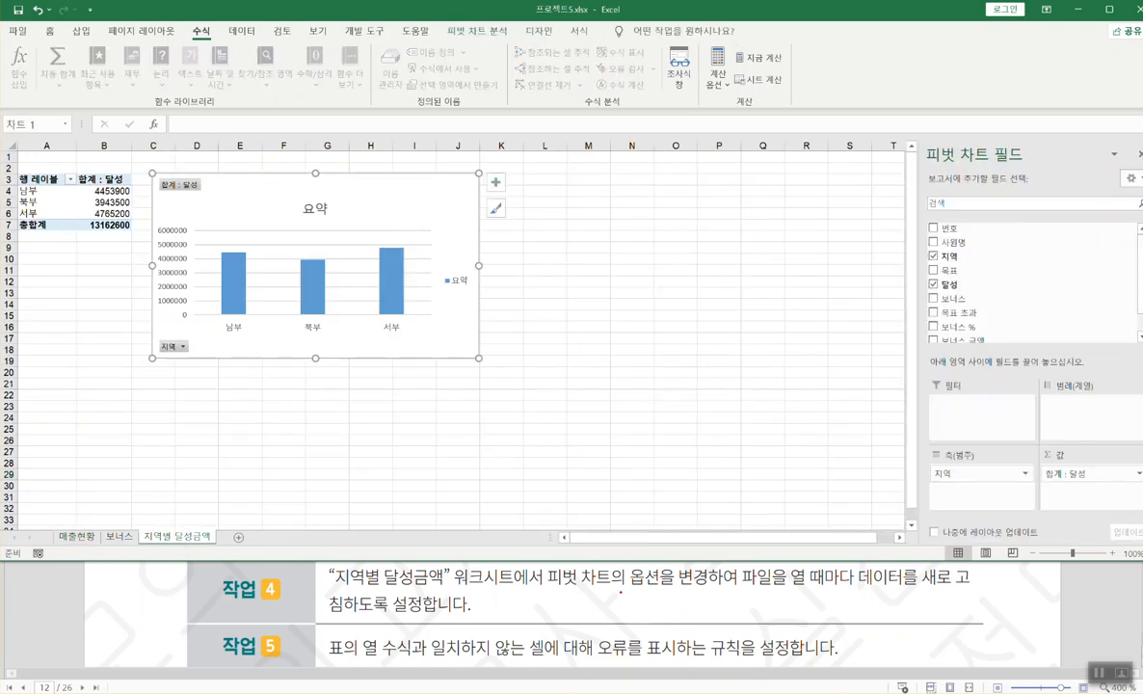
left_click_drag(546, 587, 970, 584)
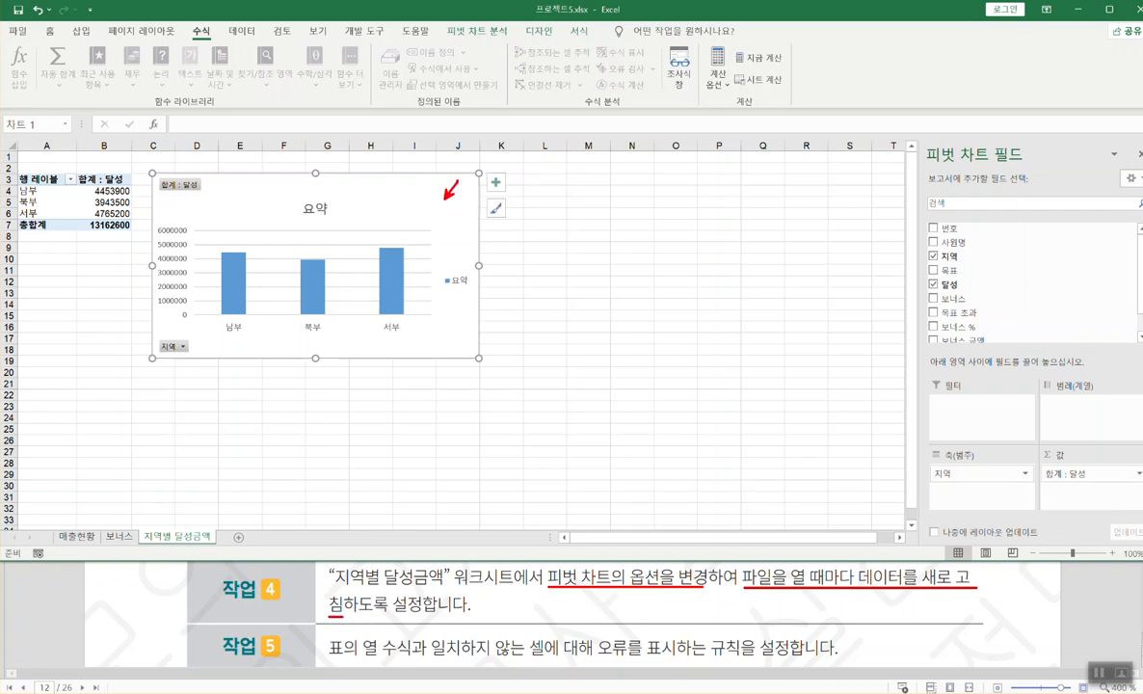
mouse_move(624, 568)
left_mouse_down()
mouse_move(661, 589)
mouse_move(662, 568)
left_mouse_up()
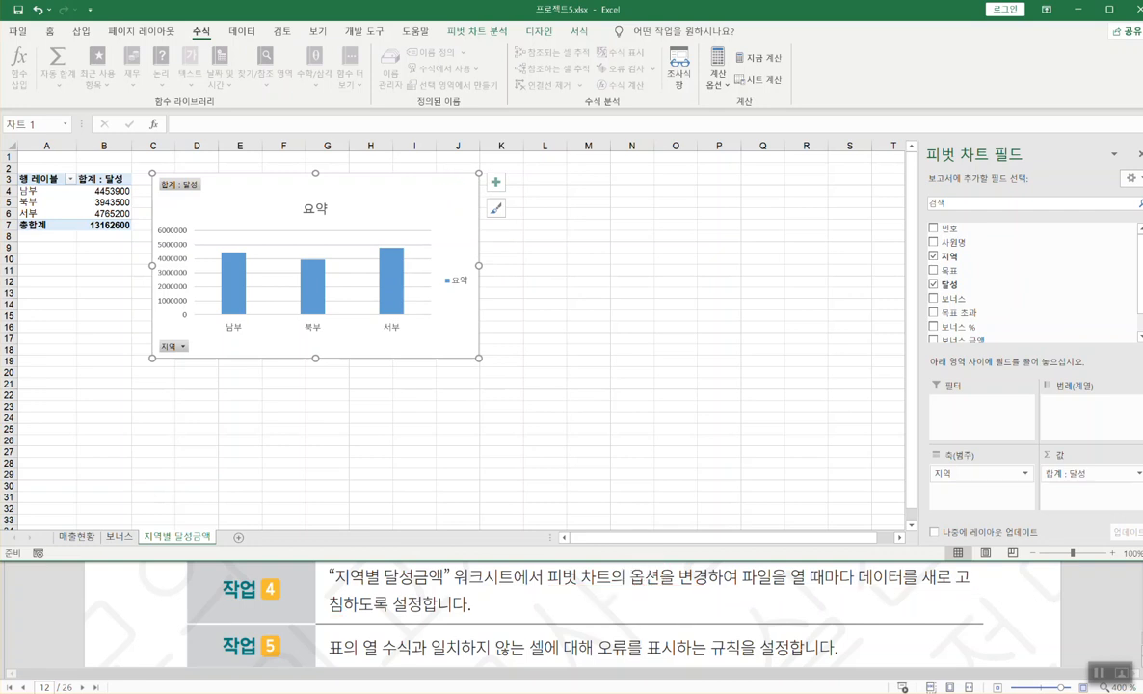
right_click(445, 202)
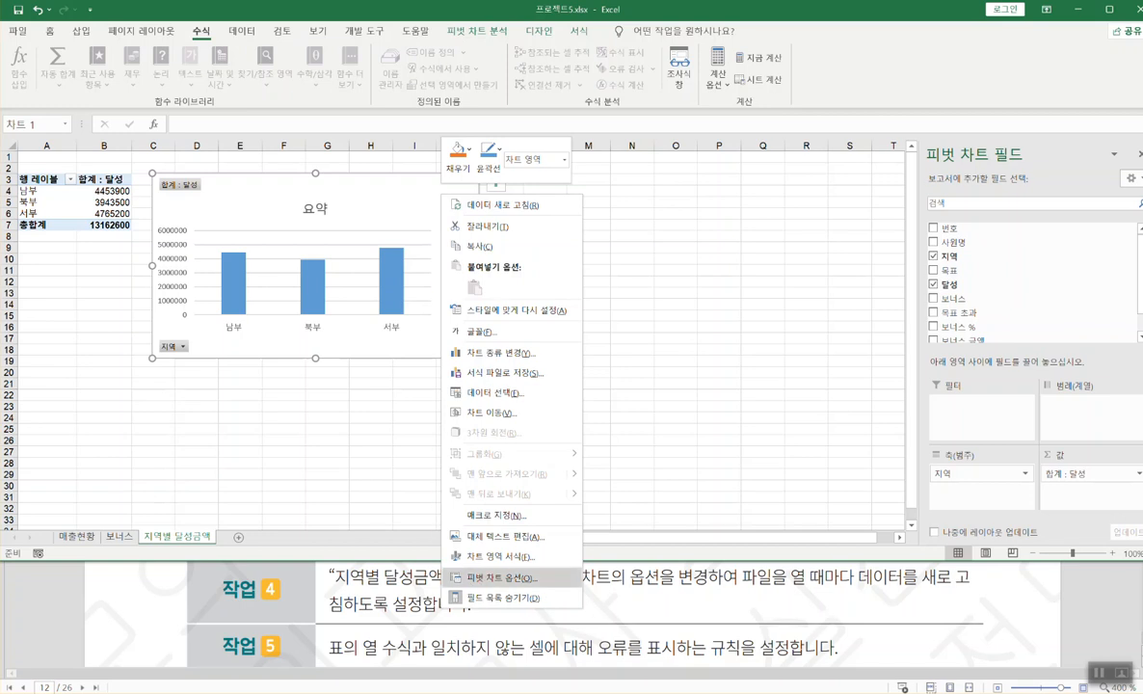
left_click_drag(443, 566, 546, 592)
key("Escape")
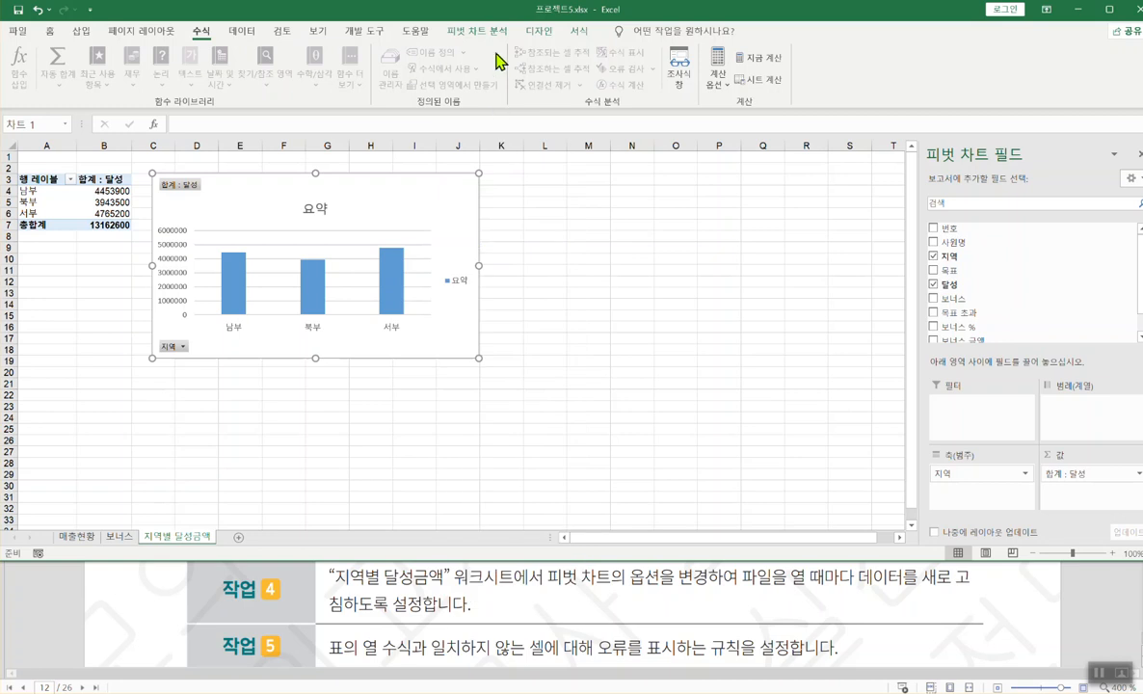
left_click(496, 33)
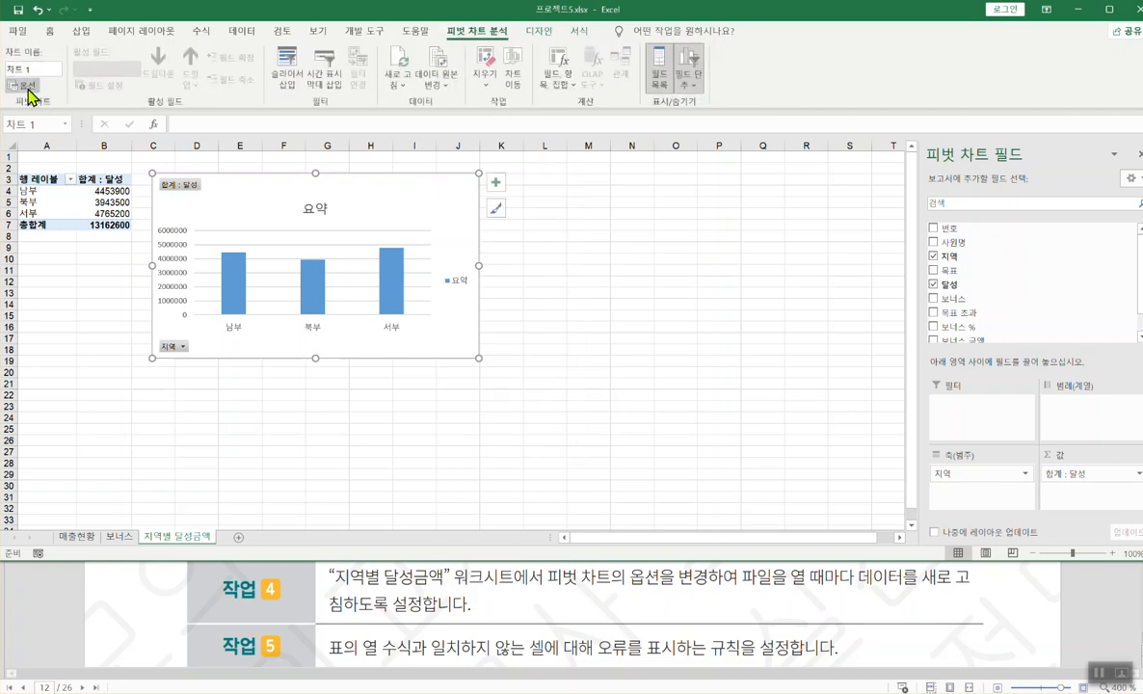
left_click(26, 86)
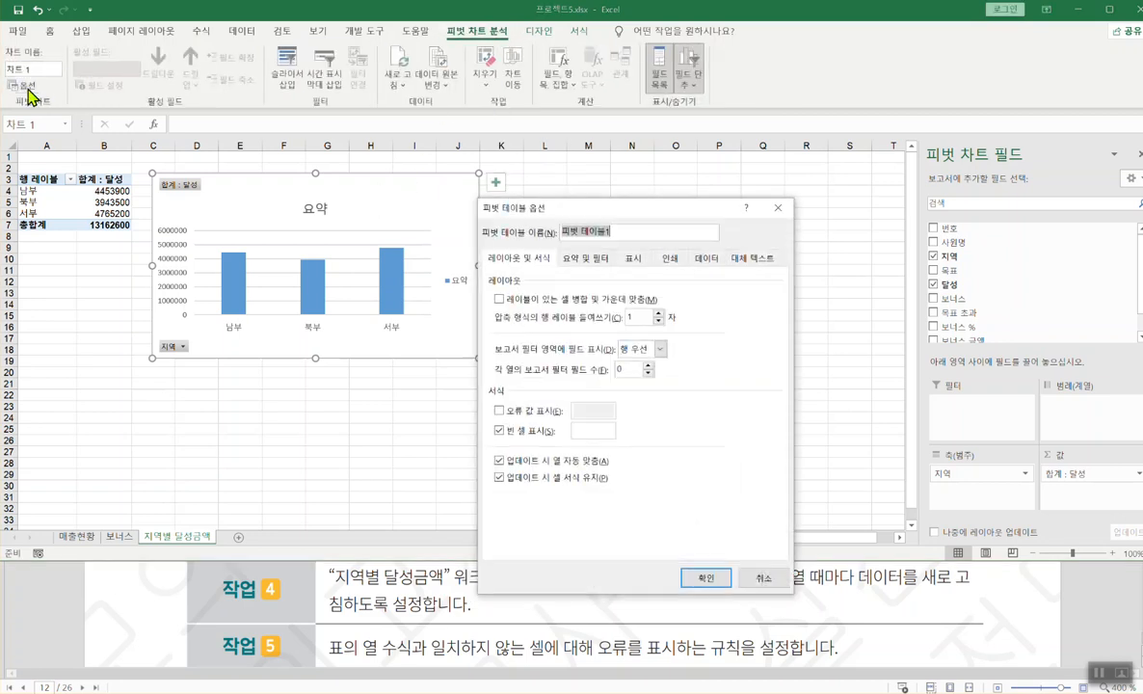
- On the 데이터 page, tick 파일을 열 때 데이터 새로 고침 and confirm with 확인
left_click(706, 260)
left_click(509, 258)
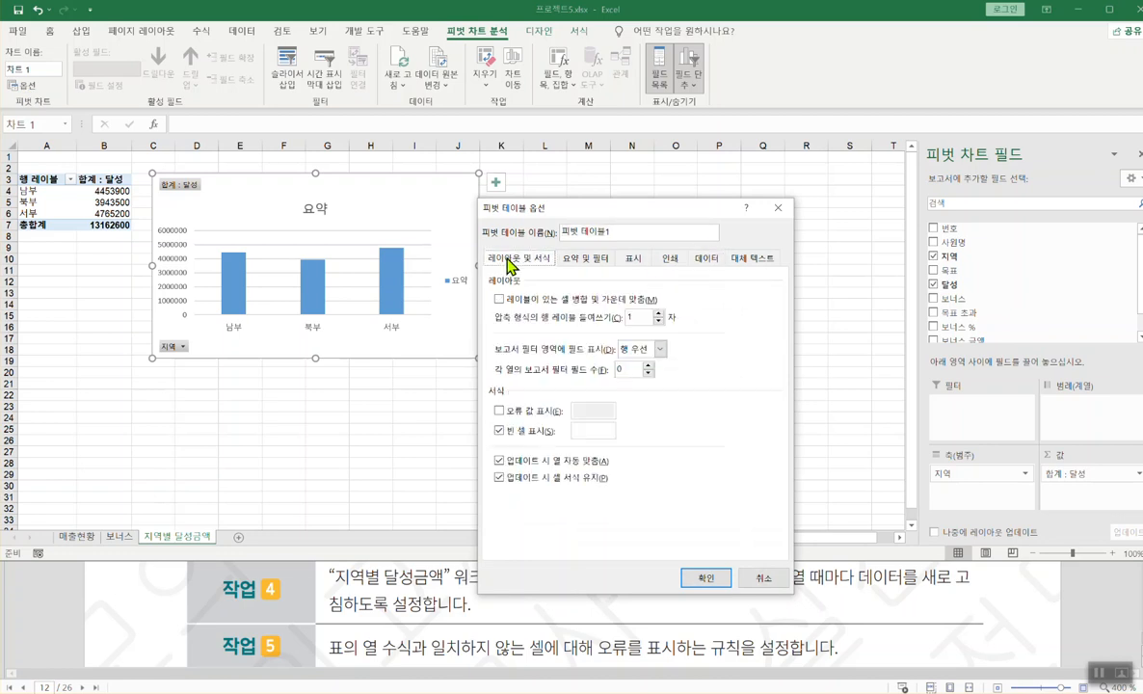
left_click(706, 263)
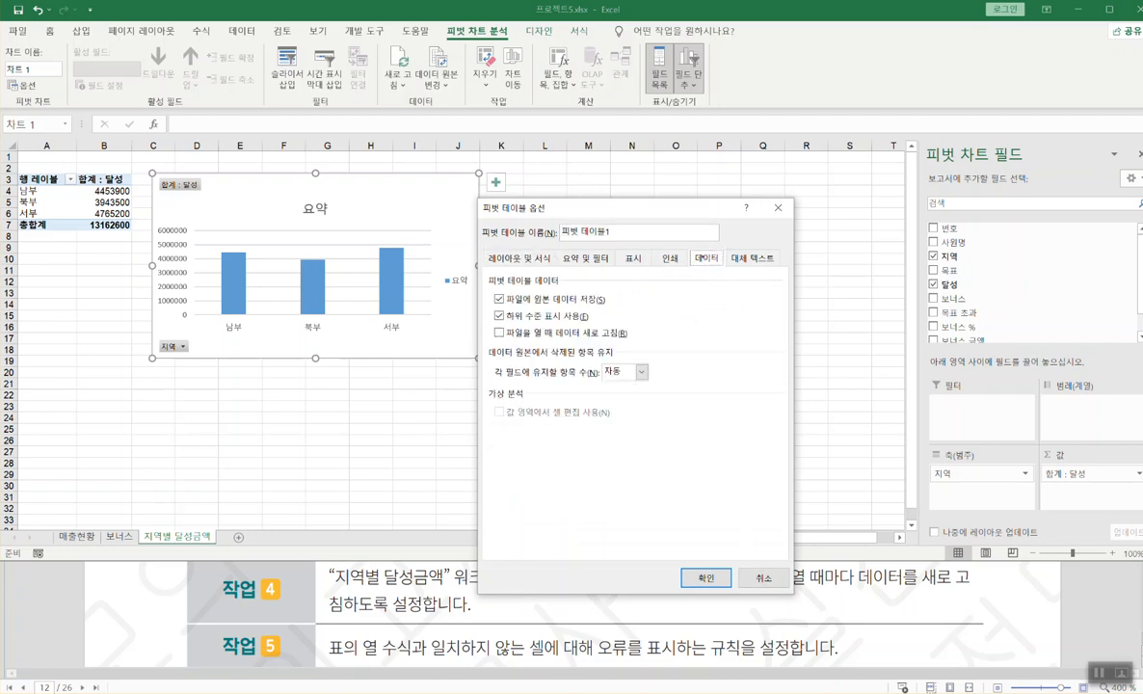
left_click_drag(690, 250, 723, 269)
left_click_drag(496, 339, 626, 340)
key("Escape")
left_click(499, 332)
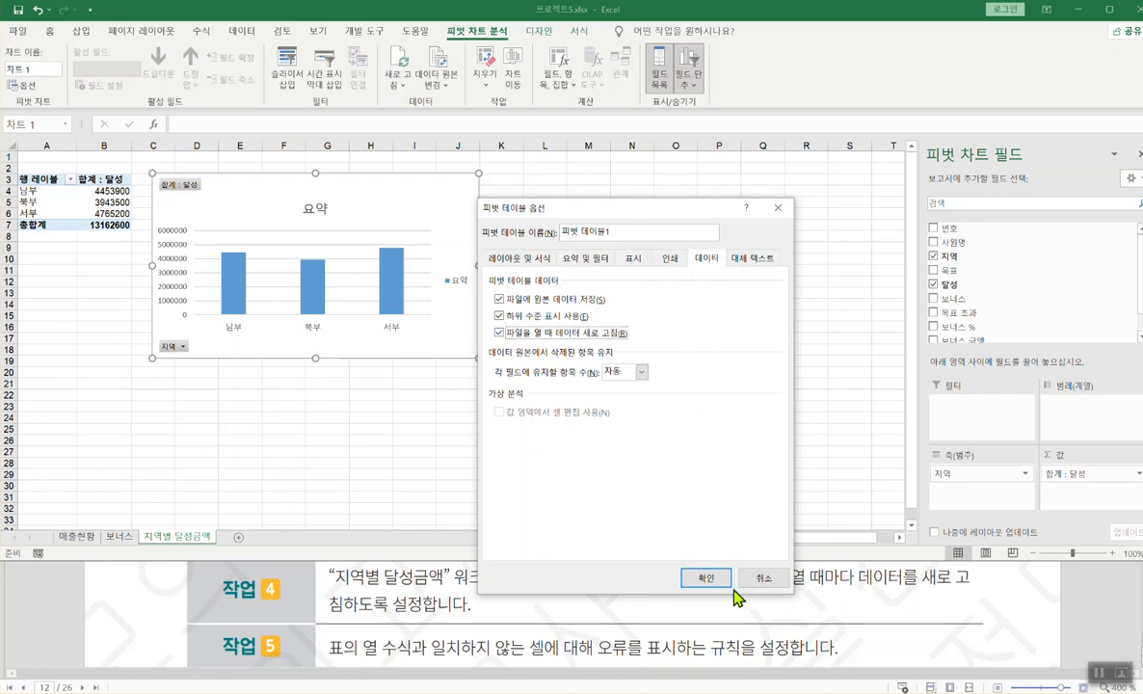
left_click(705, 578)
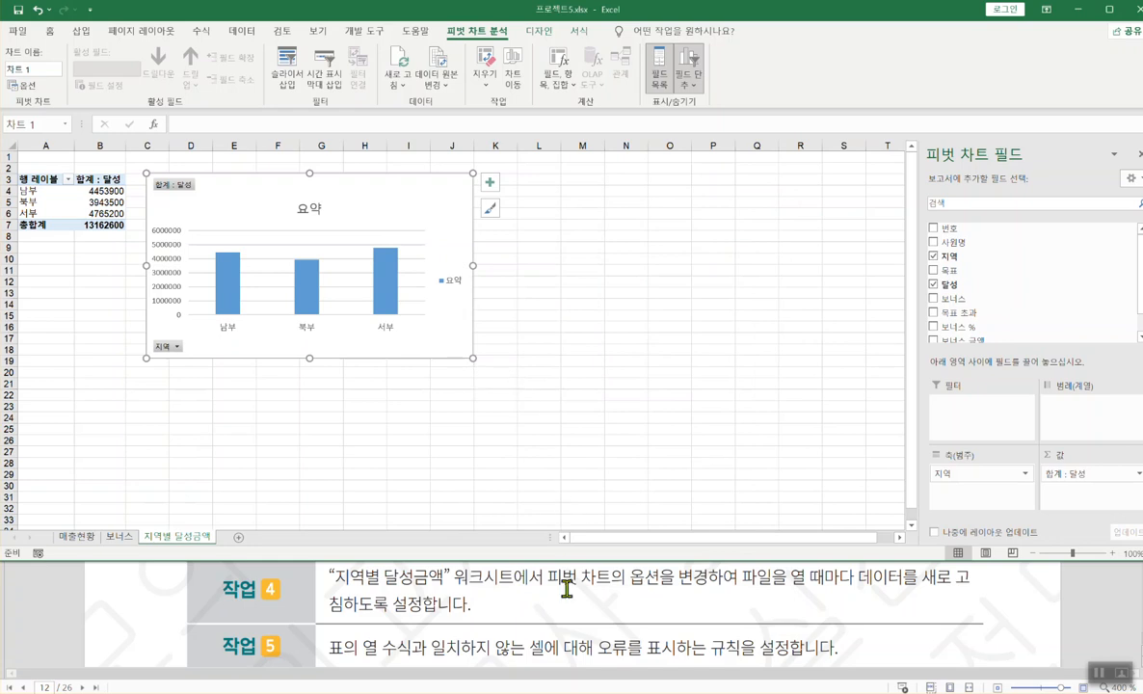
left_click(506, 608)
scroll(506, 607, "down", 1)
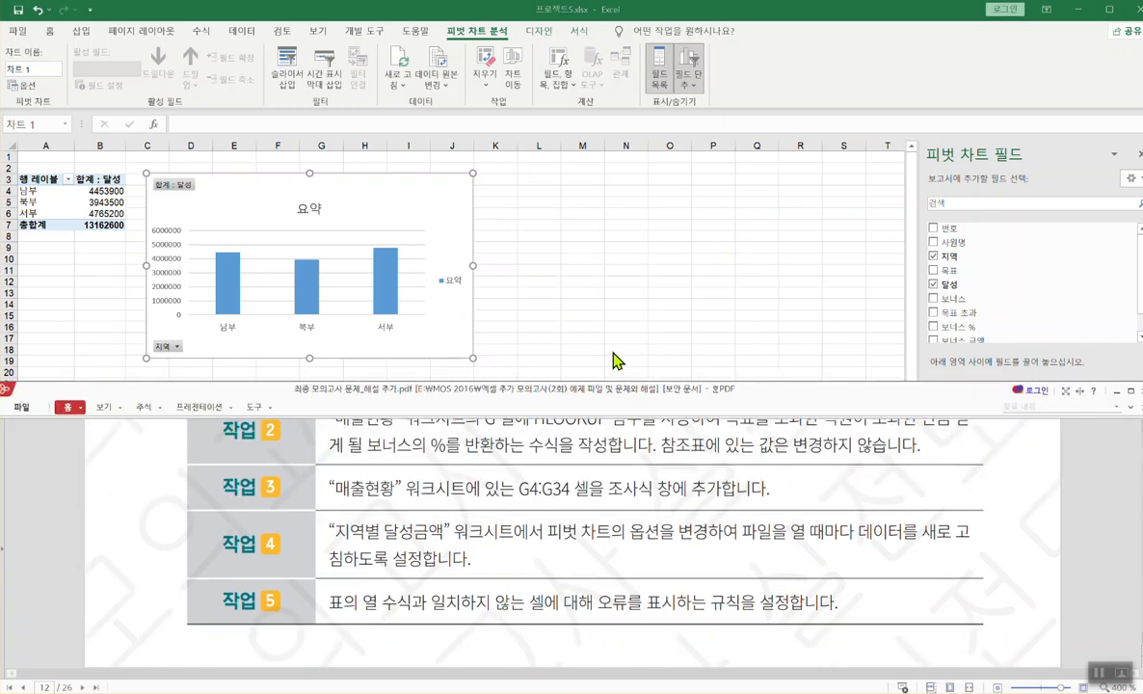
left_click(578, 289)
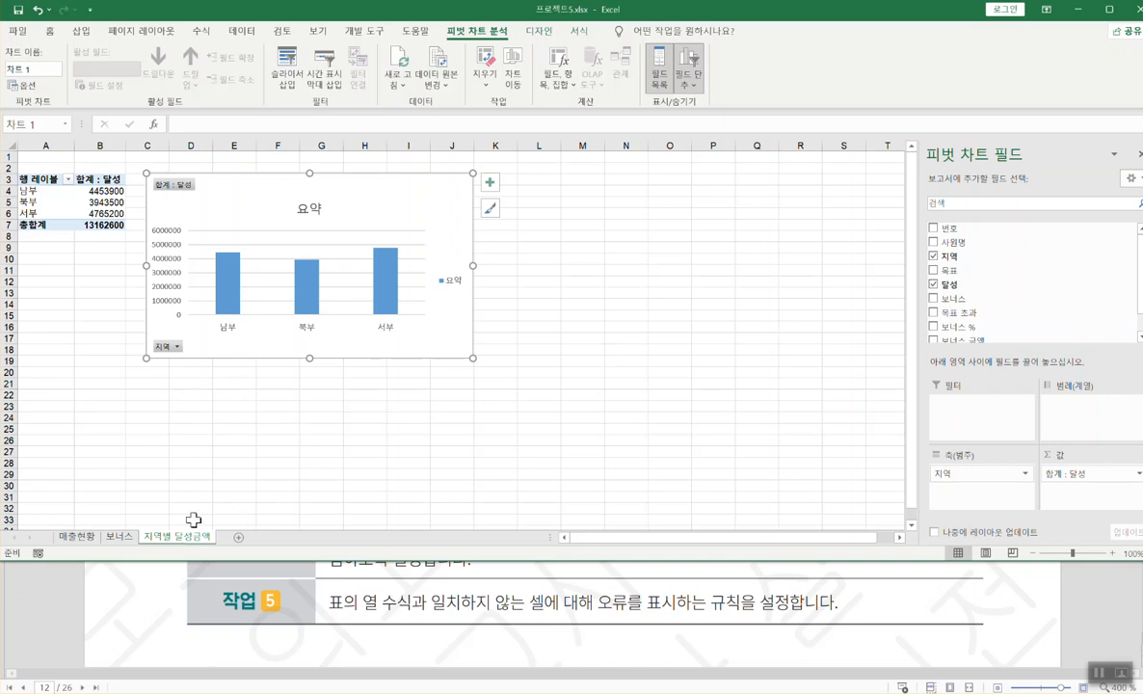
left_click(119, 538)
left_click(159, 537)
- Insert a table over the empty range M5:O11
left_click_drag(595, 206, 679, 271)
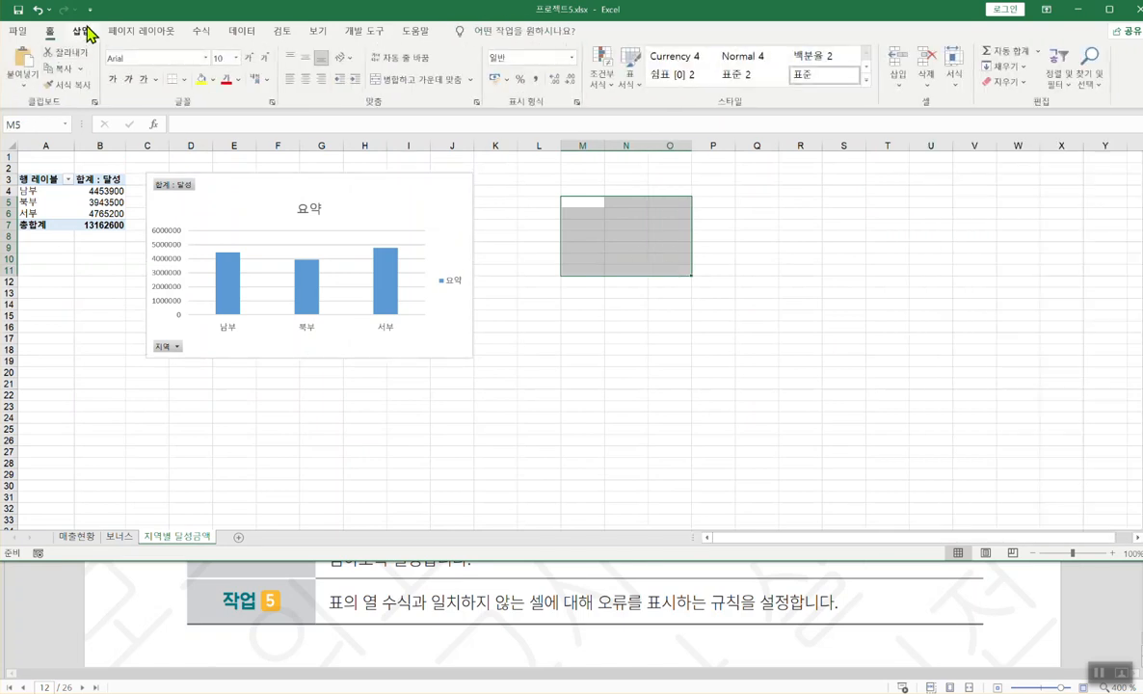
left_click(81, 31)
left_click(94, 61)
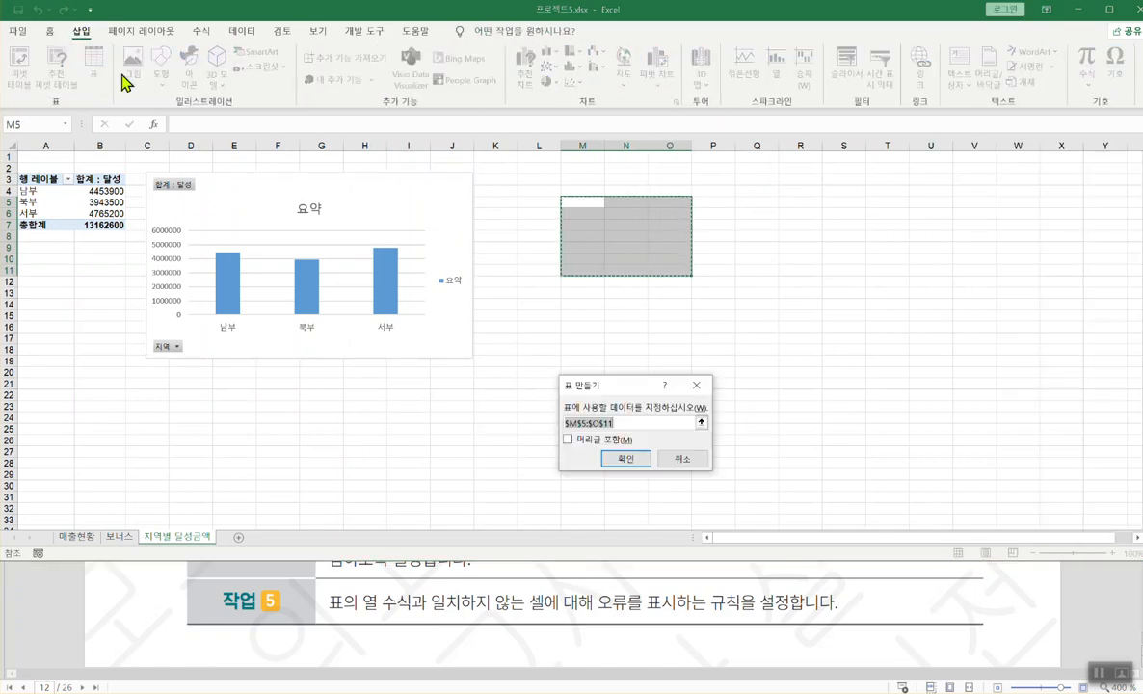
left_click(633, 460)
- Enter =1+1 in M6 so column 열1 fills with 2, then edit M7's formula
left_click(589, 215)
type("=")
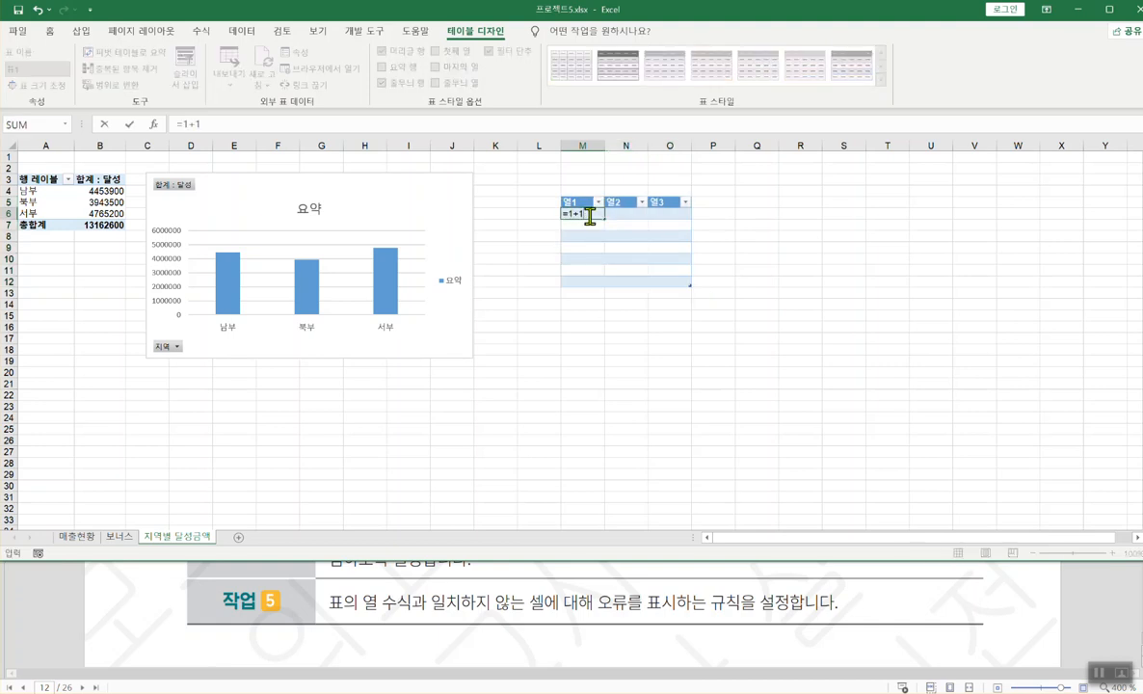
type("1+1")
key("Return")
left_click(589, 215)
left_click(588, 225)
double_click(588, 224)
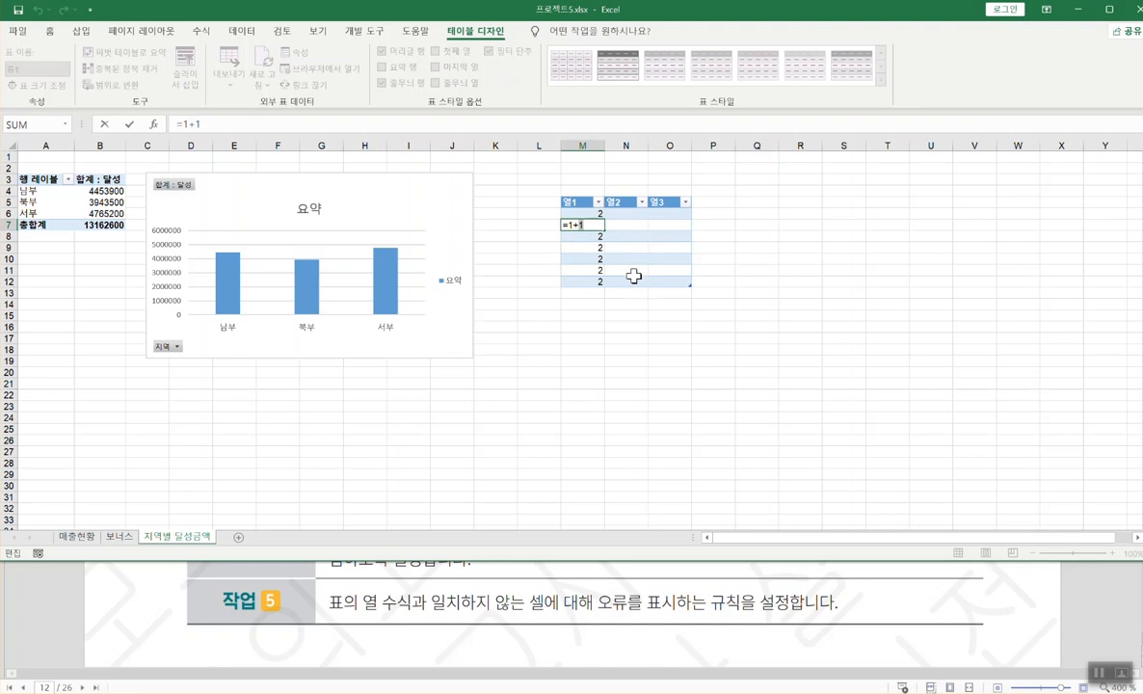
- Commit =1+2 in M7 and undo the calculated-column fill so only M7 changes
key("Return")
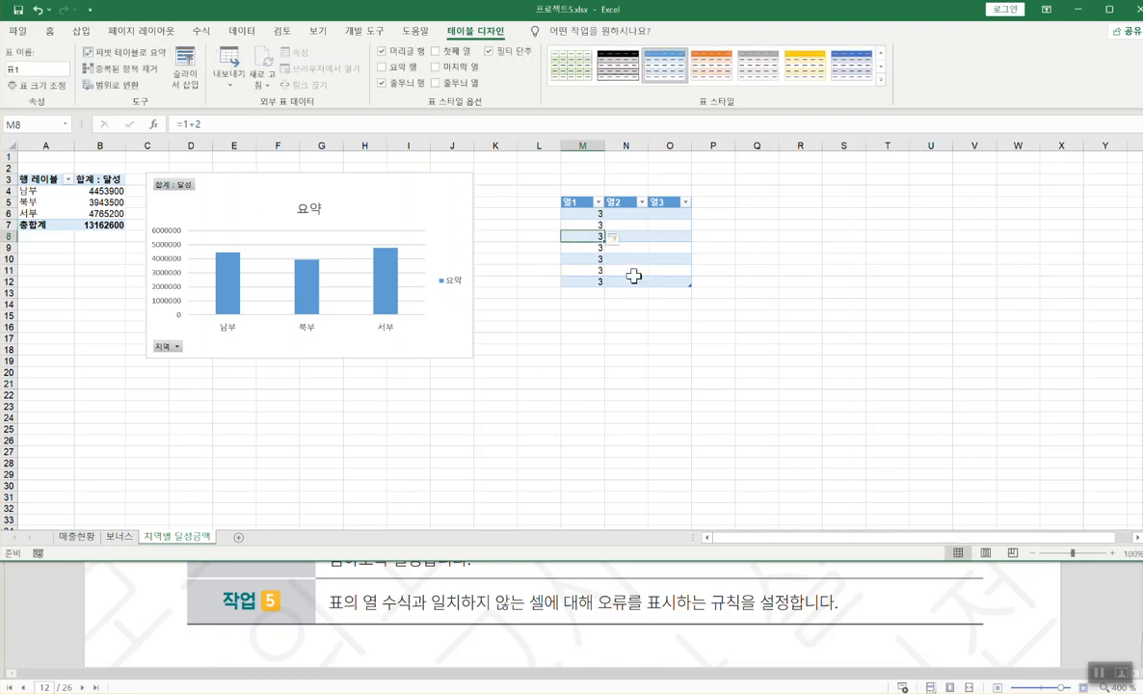
left_click(618, 240)
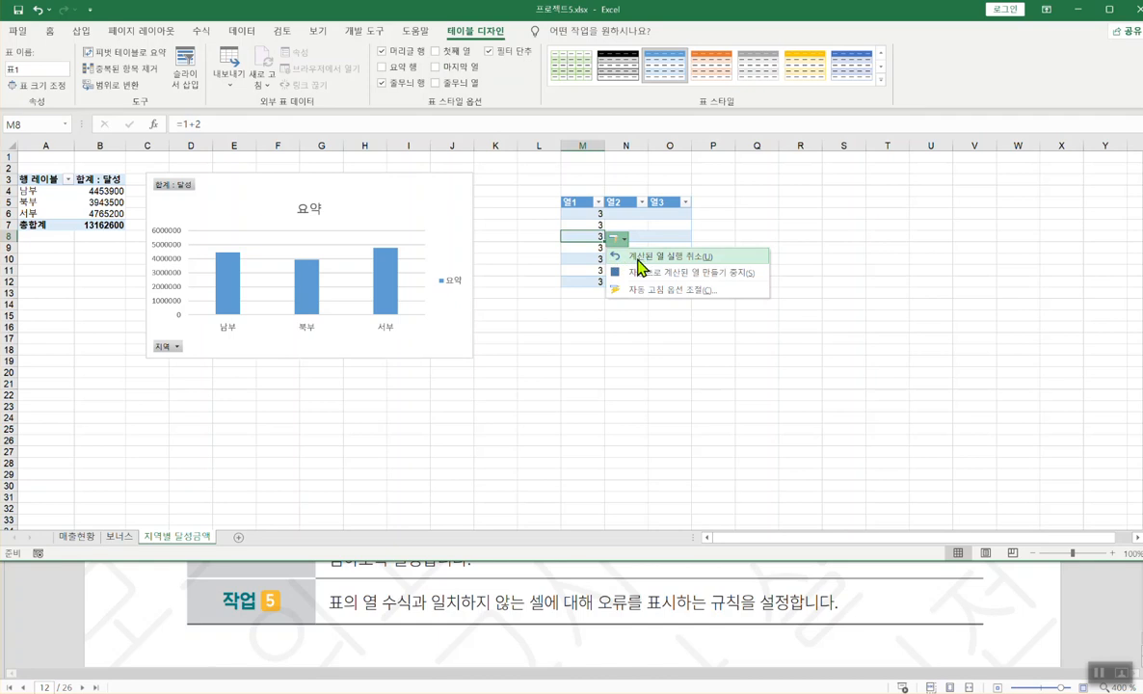
left_click(637, 257)
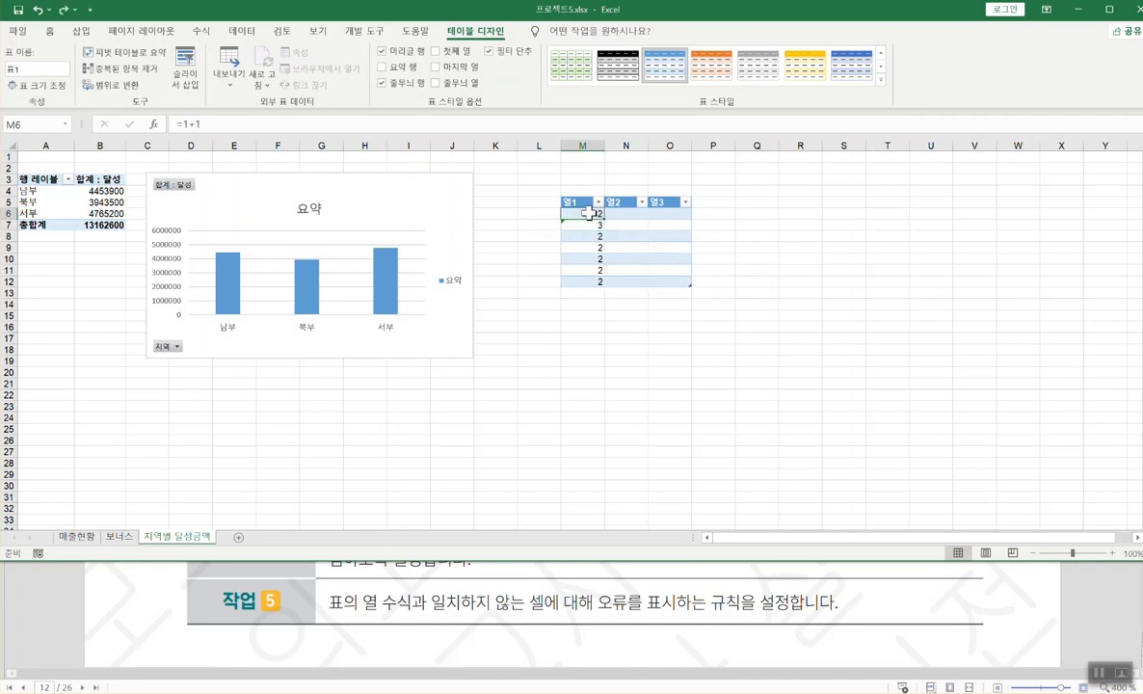
- Compare the formulas in M6 (=1+1) and M7 (=1+2), then check M7's error options
double_click(589, 213)
key("Escape")
double_click(588, 224)
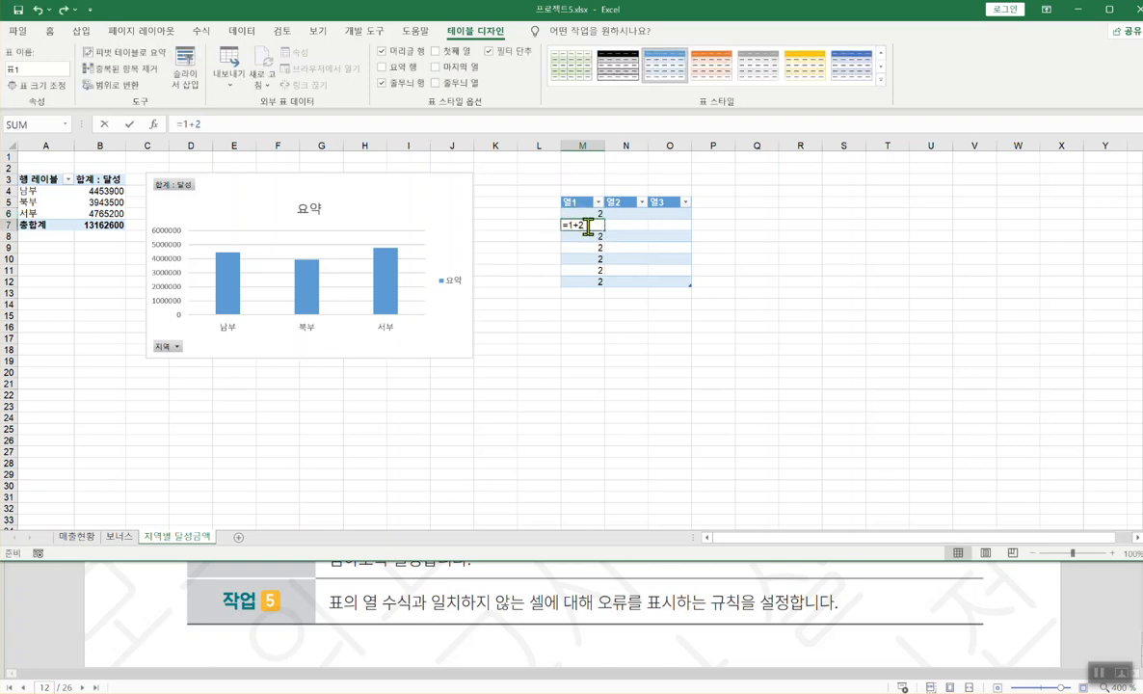
left_click(590, 213)
double_click(590, 213)
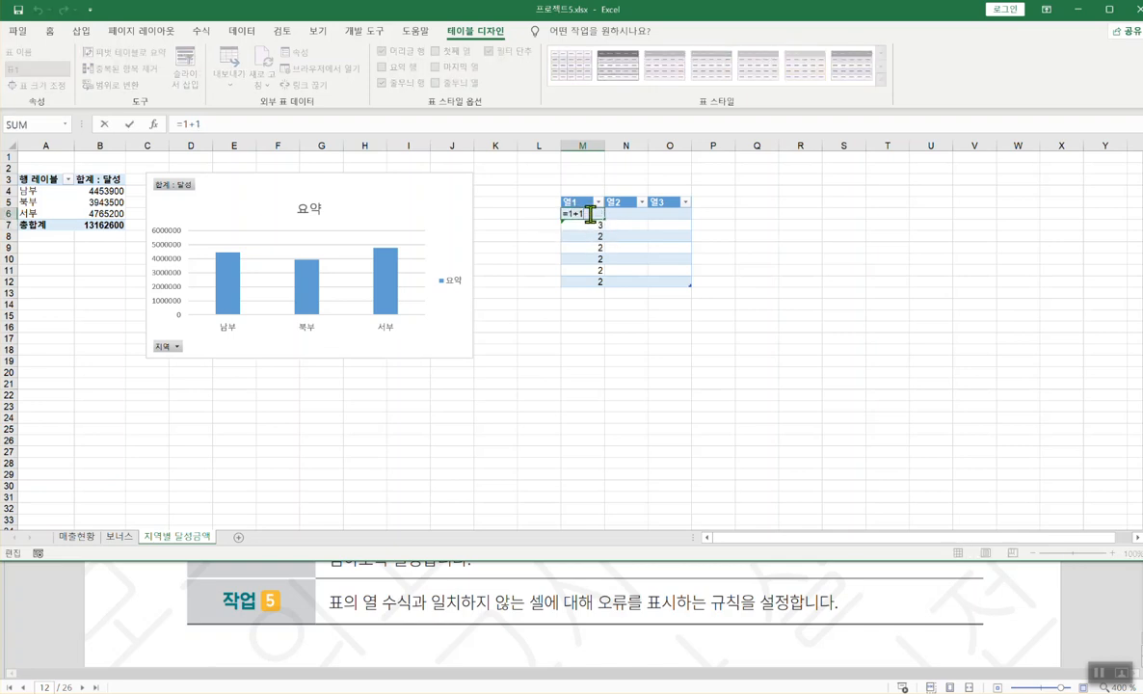
left_click(588, 224)
double_click(587, 224)
key("Escape")
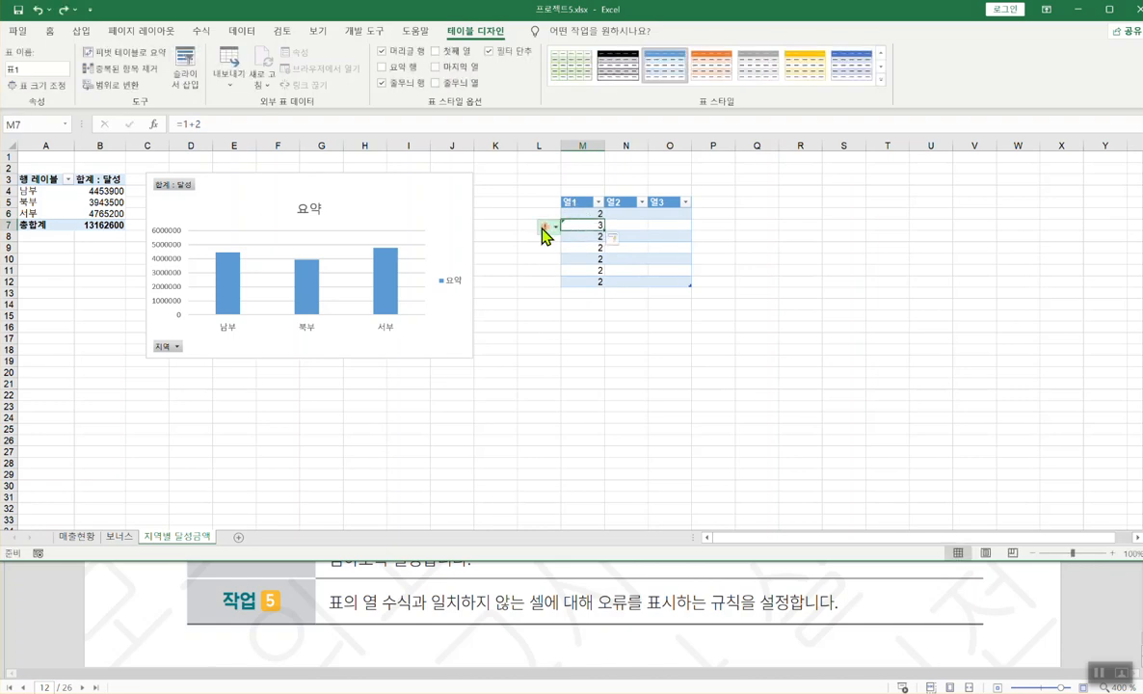
left_click(547, 226)
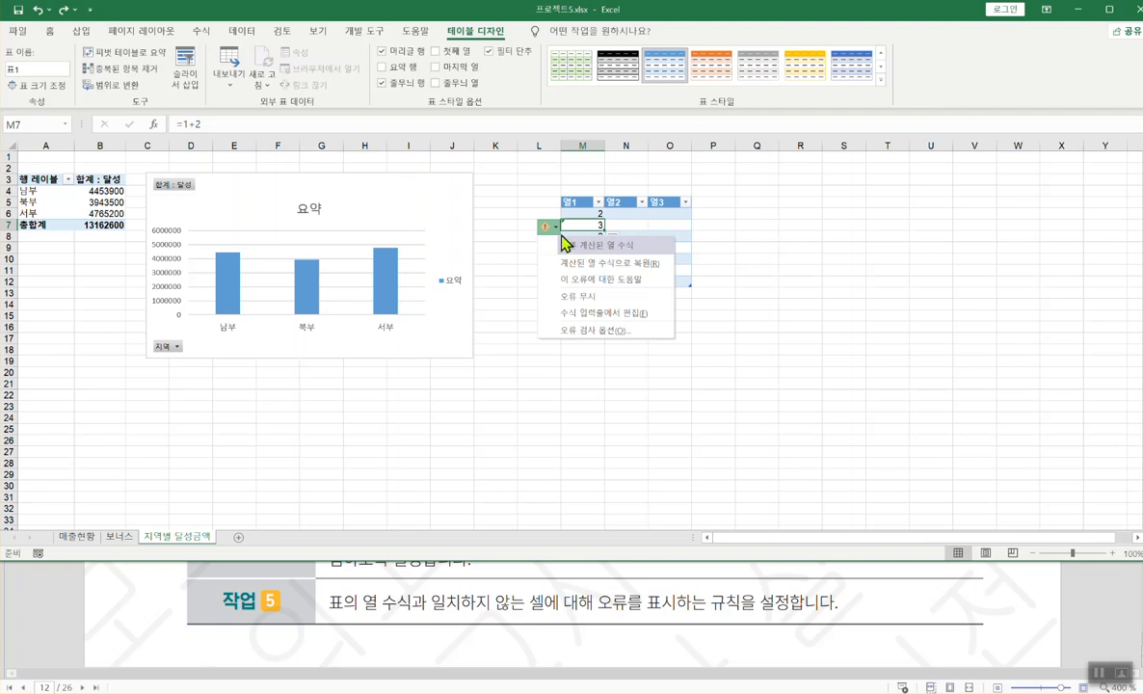
left_click(589, 227)
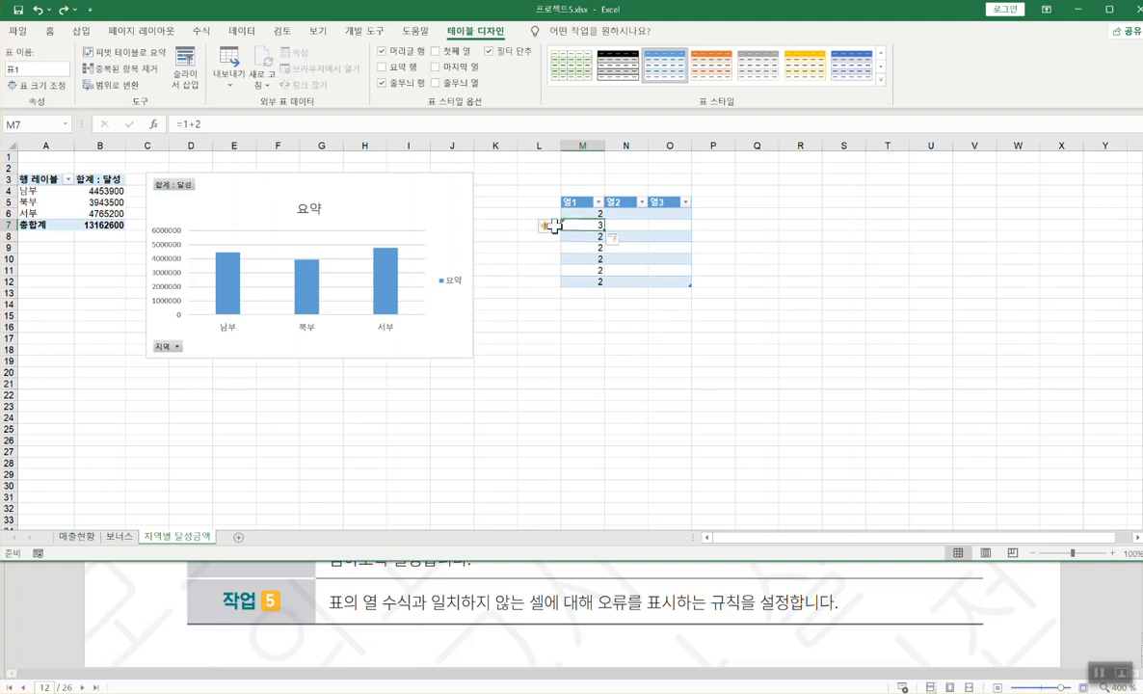
- Untick 한 표에서 다른 계산된 열 수식이 사용된 셀 표시 in the 수식 options and confirm
left_click(17, 37)
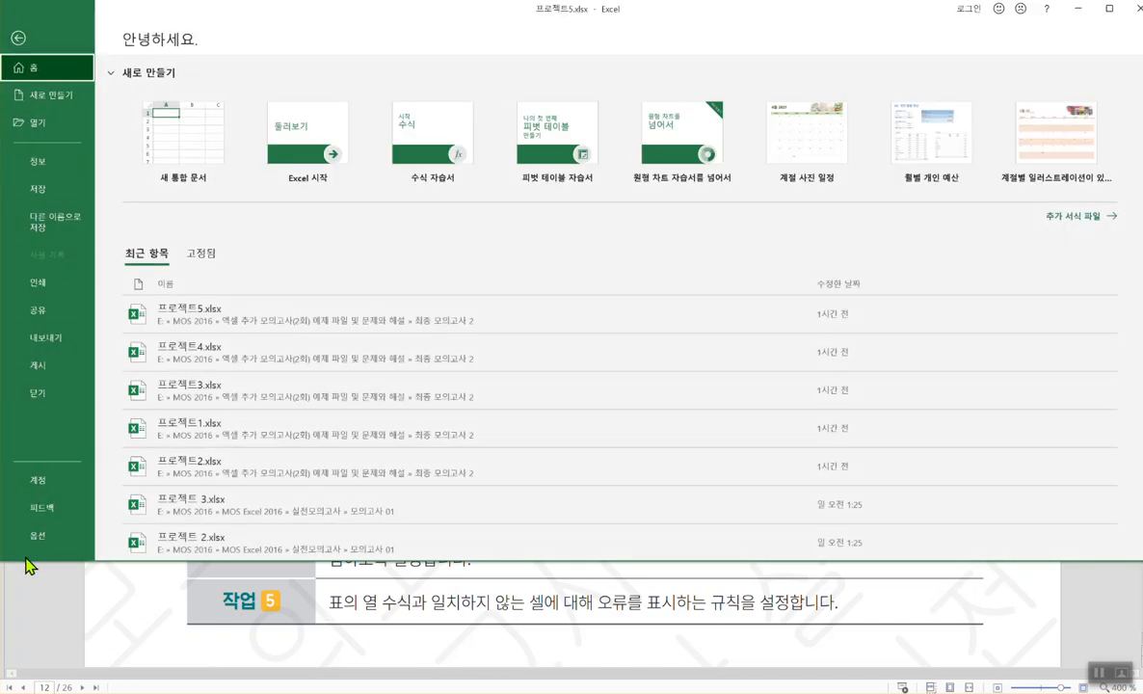
left_click(43, 541)
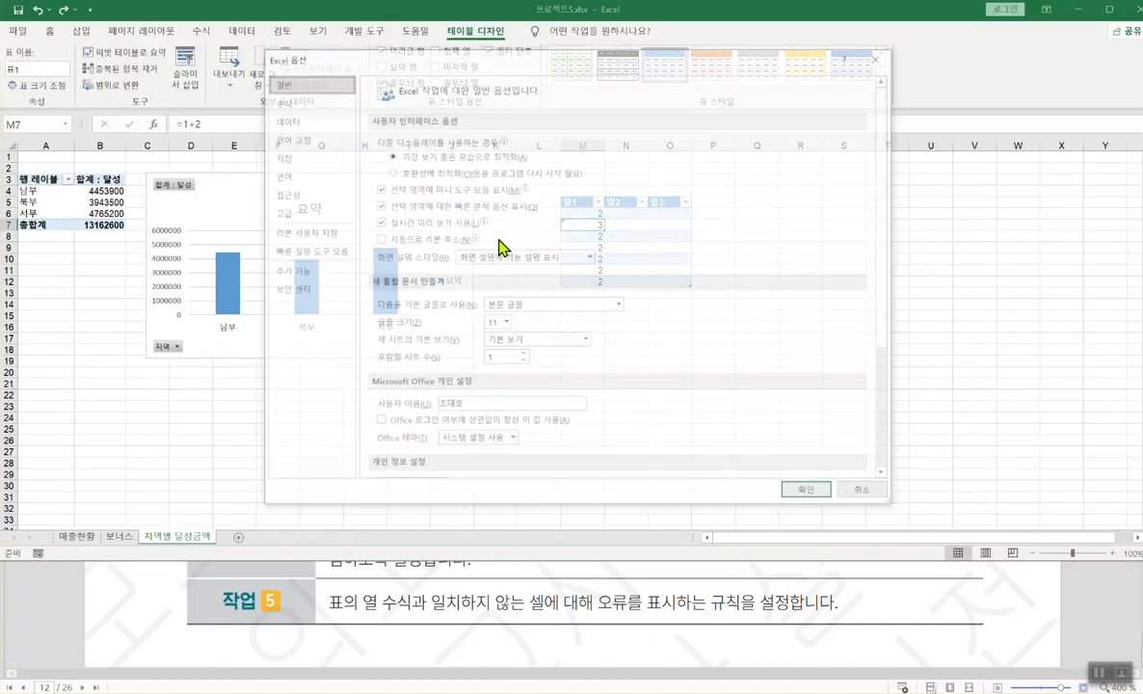
left_click(280, 103)
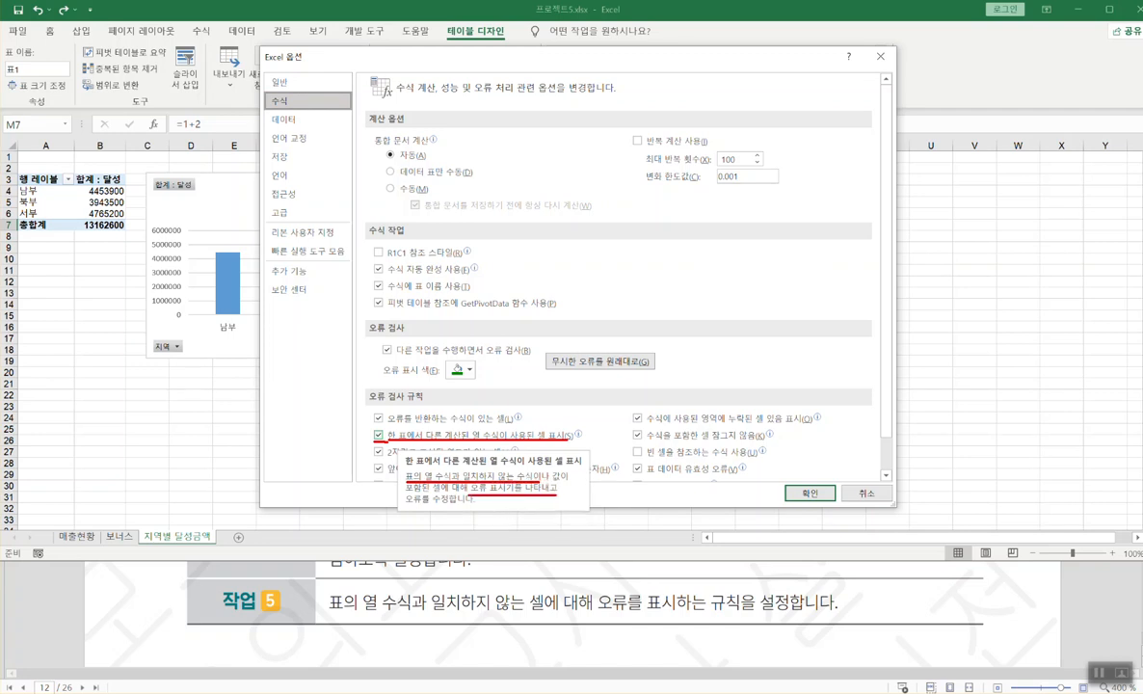
left_click(379, 435)
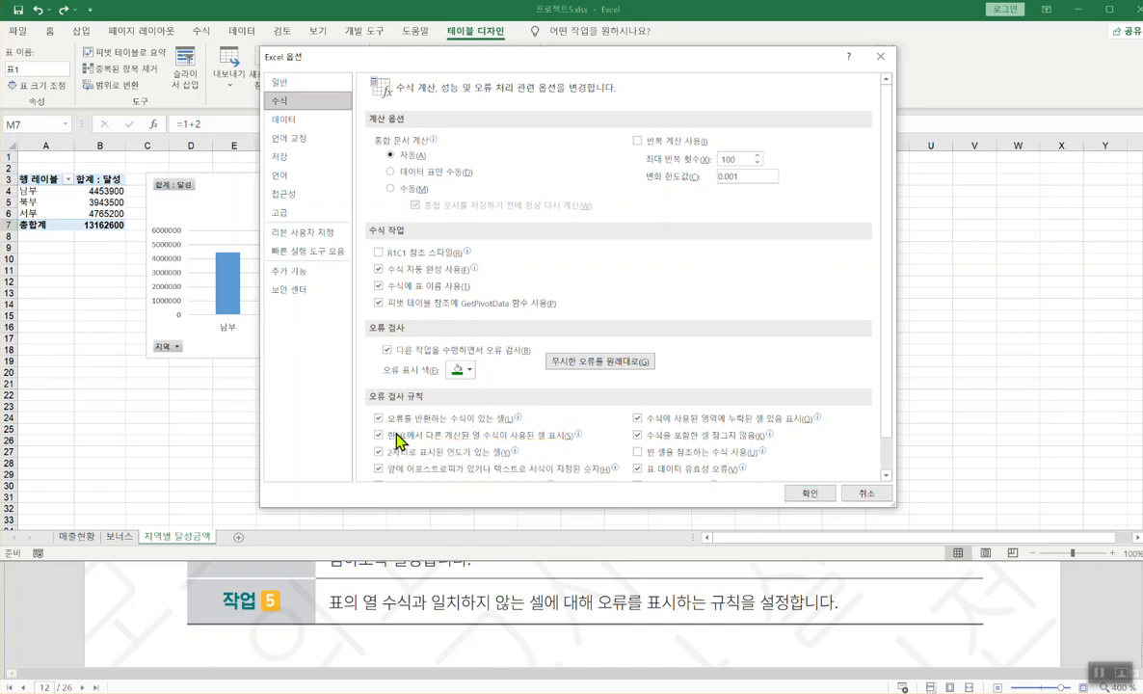
left_click(812, 493)
left_click(579, 248)
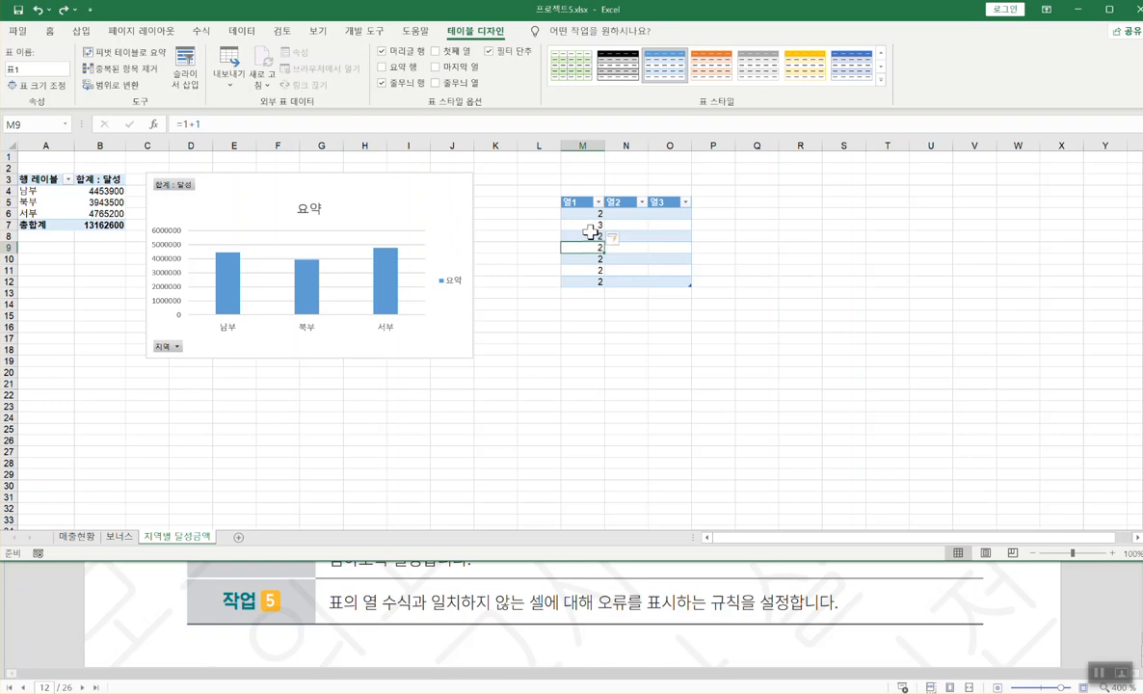
- Tick 한 표에서 다른 계산된 열 수식이 사용된 셀 표시 again in the 수식 options and confirm
left_click(18, 31)
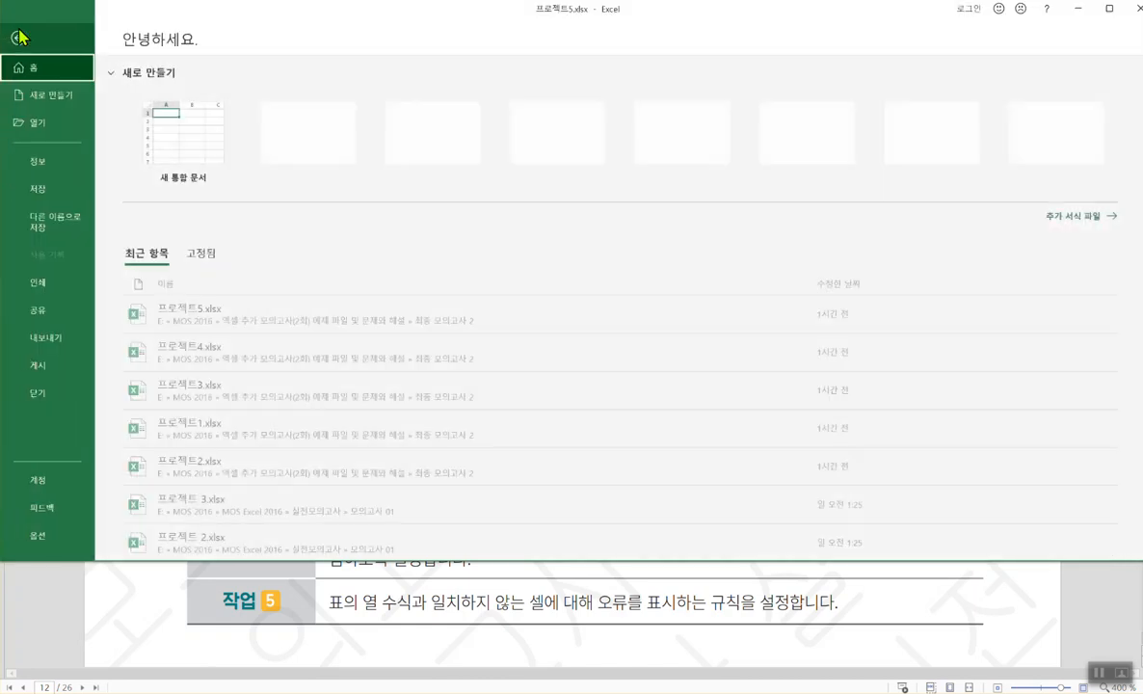
left_click(18, 536)
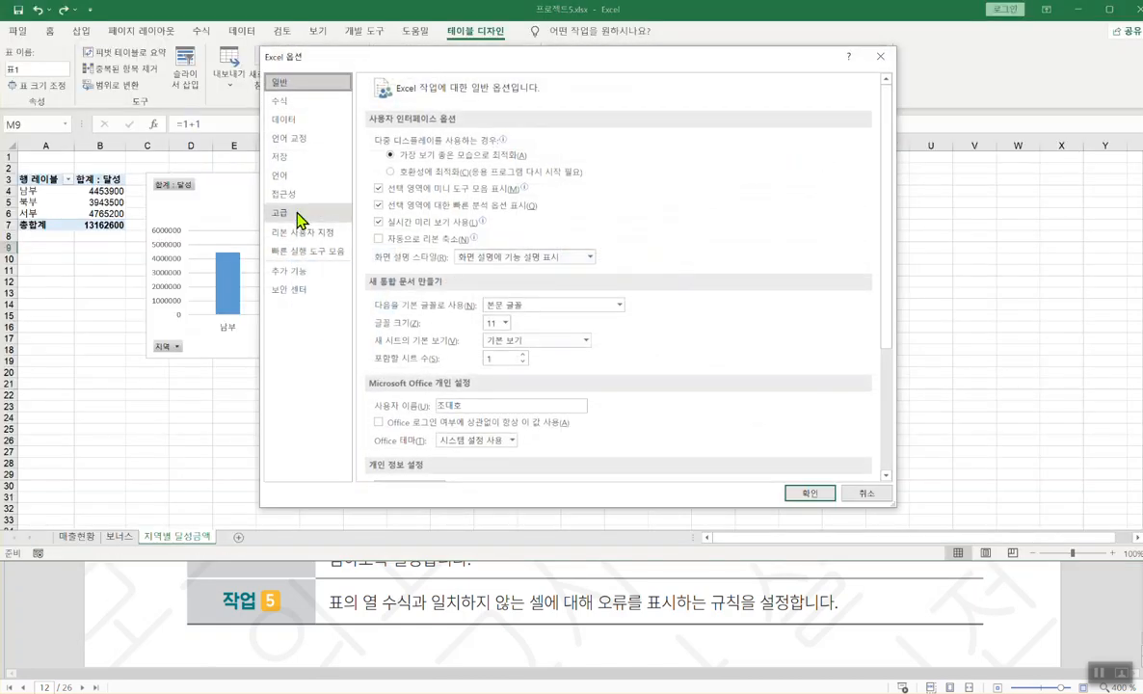
left_click(281, 101)
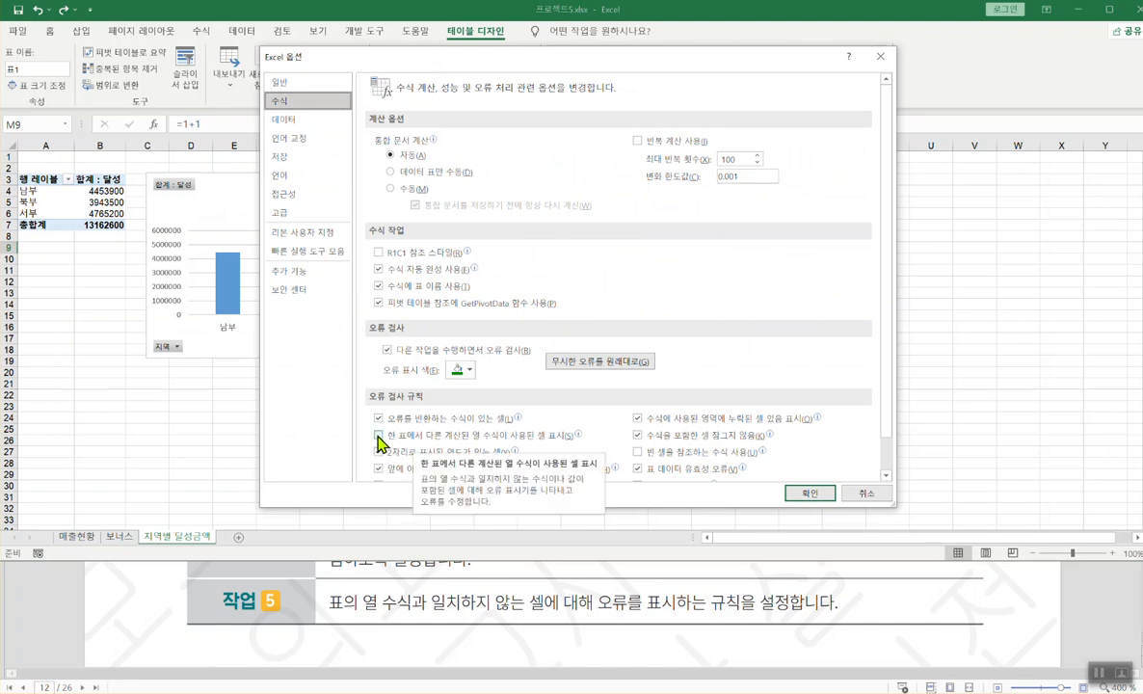
left_click(410, 439)
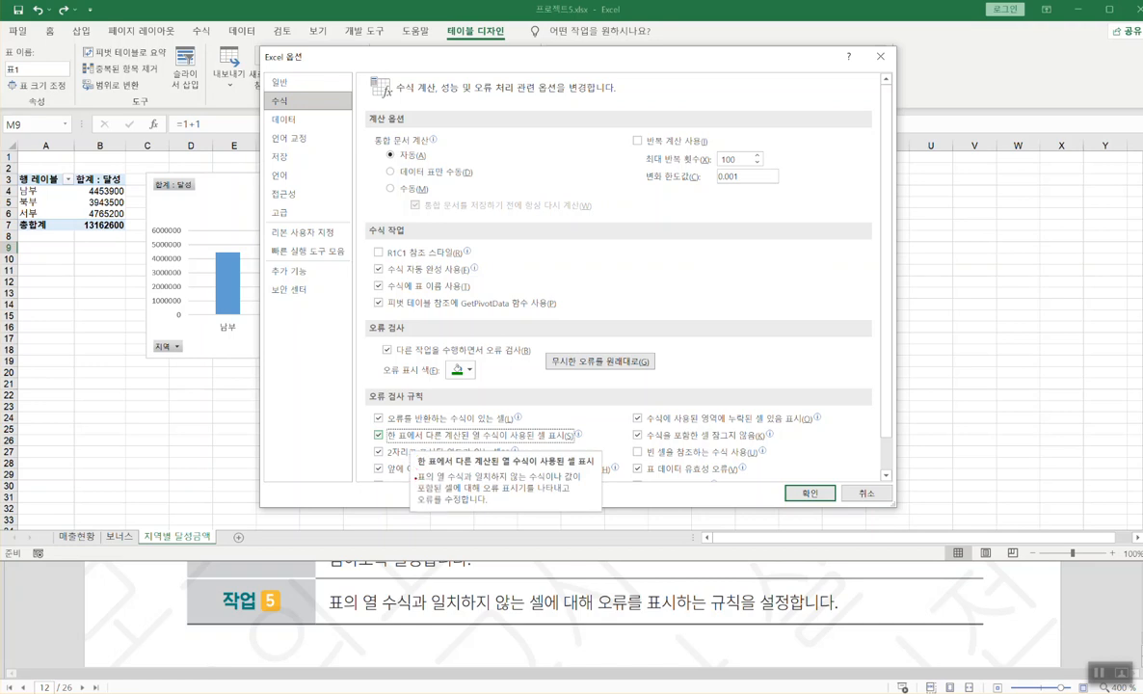
left_click_drag(416, 475, 552, 474)
left_click_drag(482, 500, 564, 499)
left_click_drag(330, 617, 742, 610)
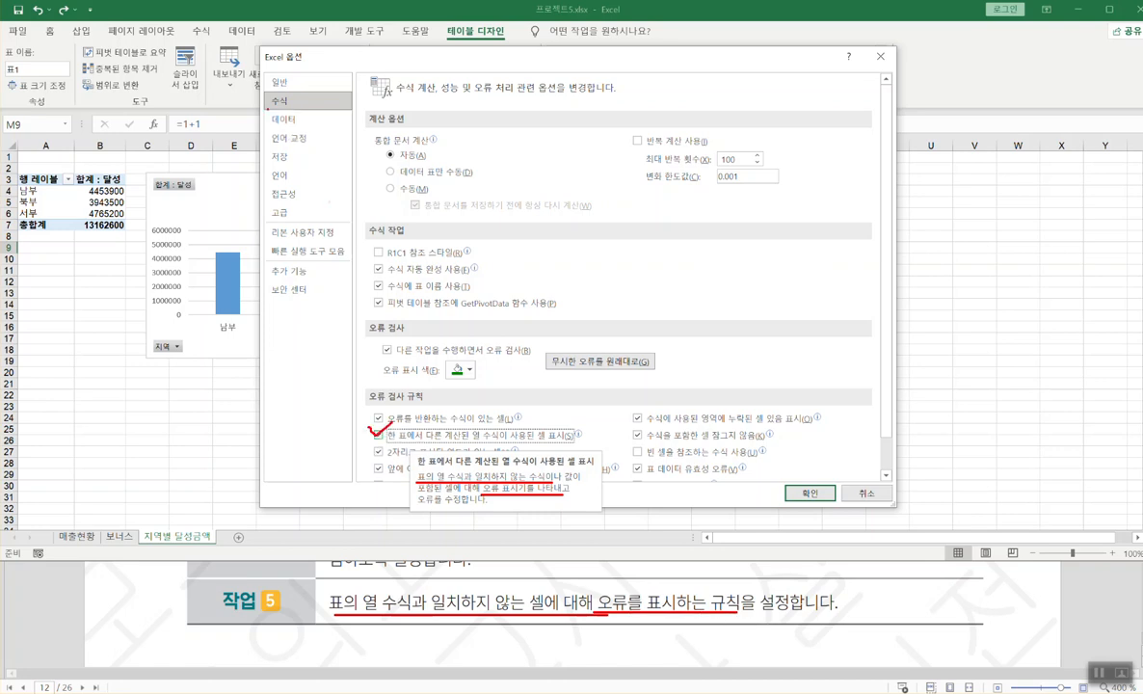
left_click(807, 492)
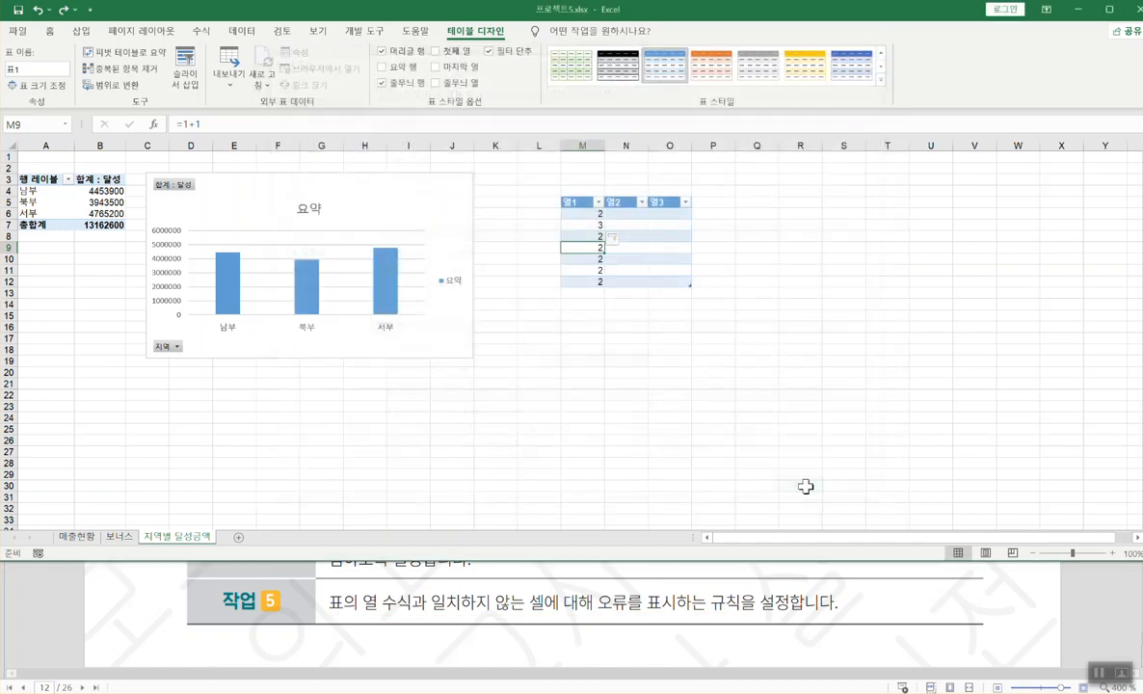
- Select the practice table M5:O12 and clear it with 모두 지우기
left_click(576, 200)
left_click_drag(576, 202, 676, 280)
left_click(50, 30)
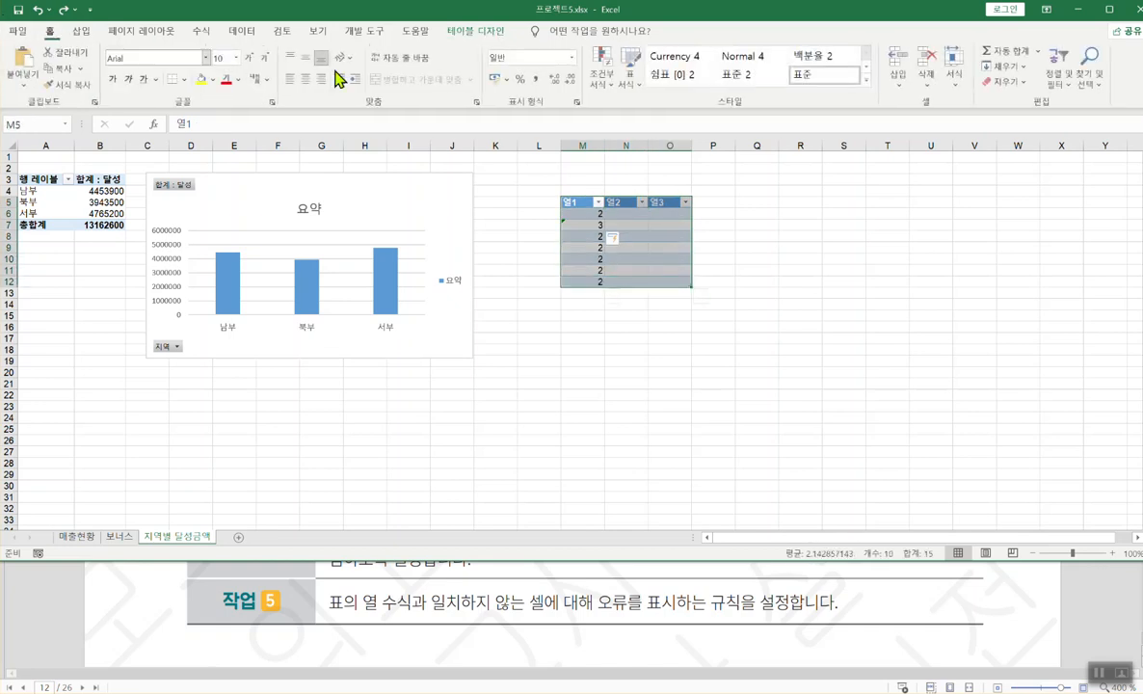
left_click(1002, 82)
left_click(1002, 101)
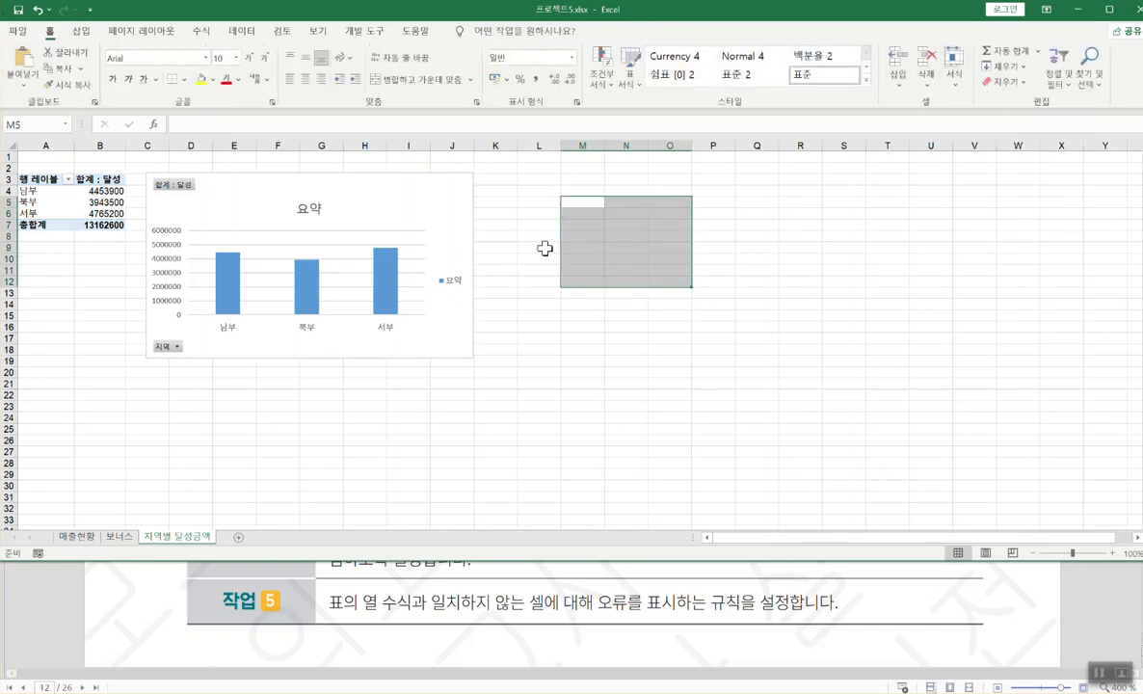
left_click(496, 225)
- Bring the PDF task instructions to the front and review them
left_click(984, 613)
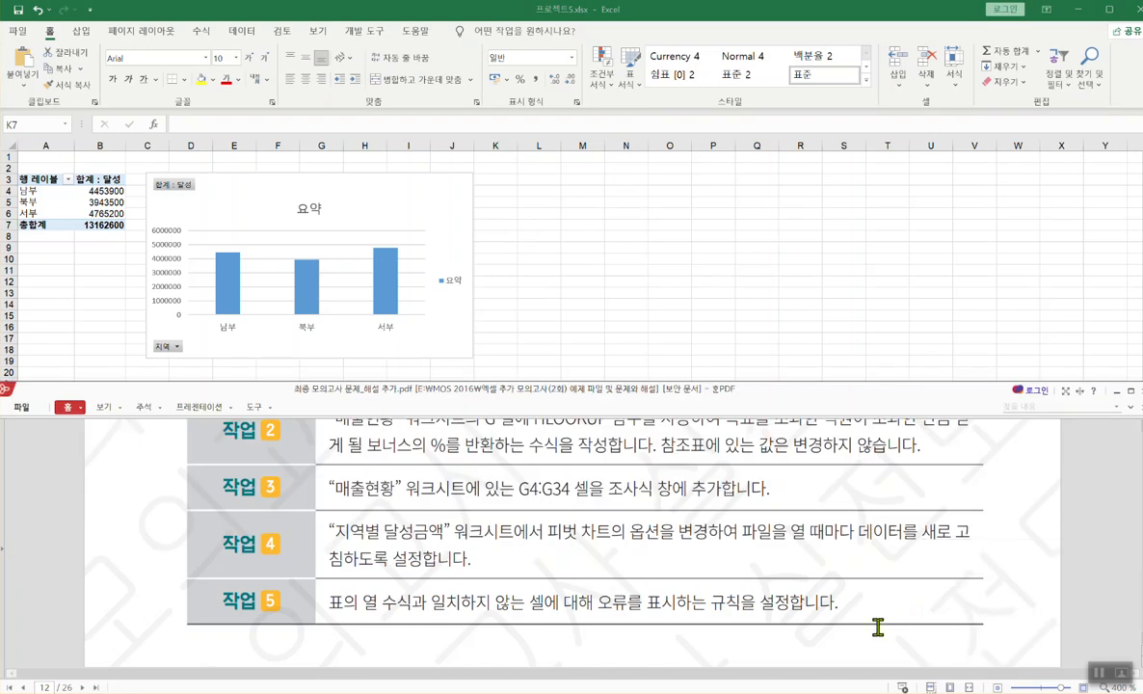
scroll(878, 622, "down", 4)
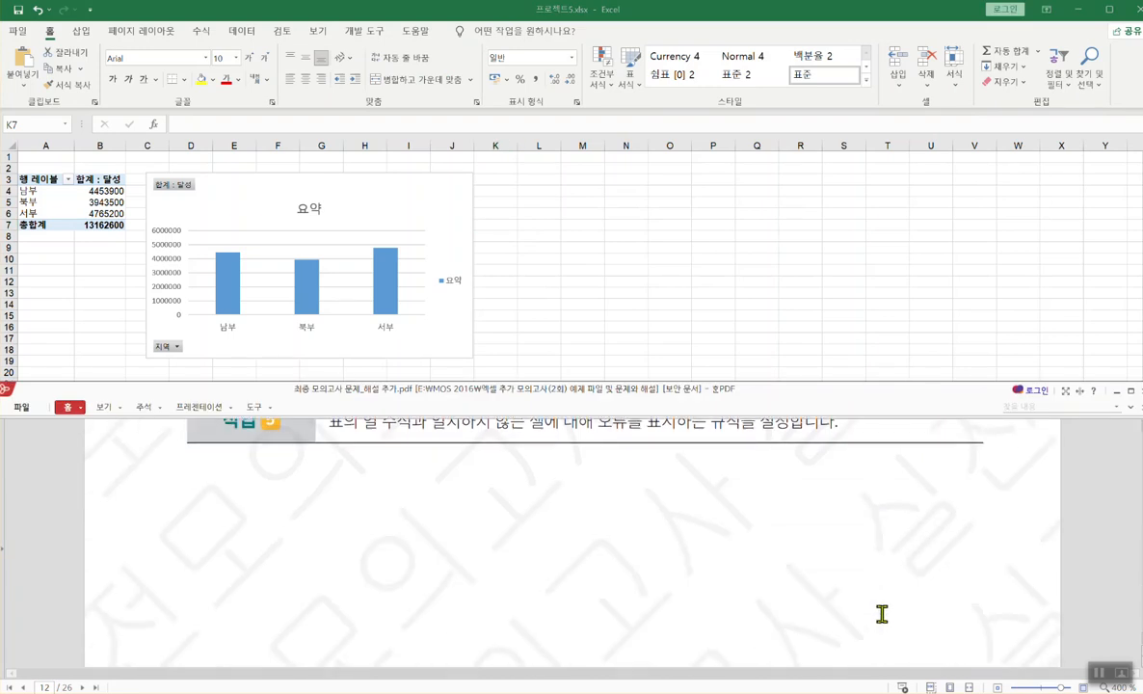
scroll(882, 613, "up", 3)
scroll(881, 613, "up", 1)
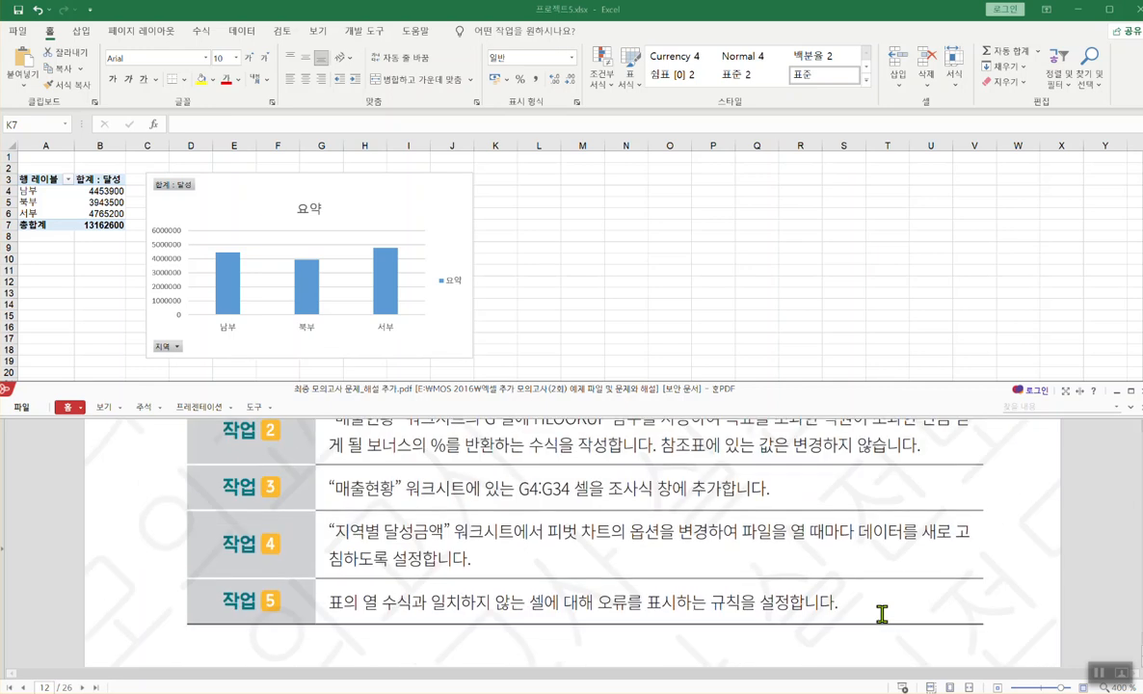